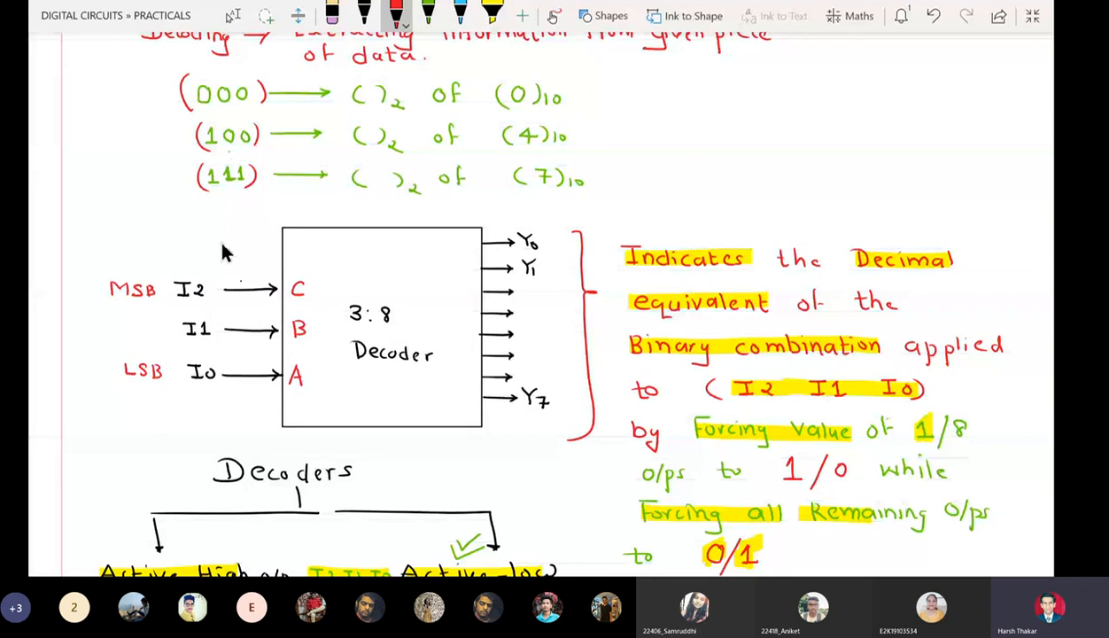
- Finish the third red enable line on the 3:8 decoder and label the enable inputs G1, G2B and G2A in green
{"action": "left_click_drag", "start_coordinate": [219, 268], "coordinate": [276, 270]}
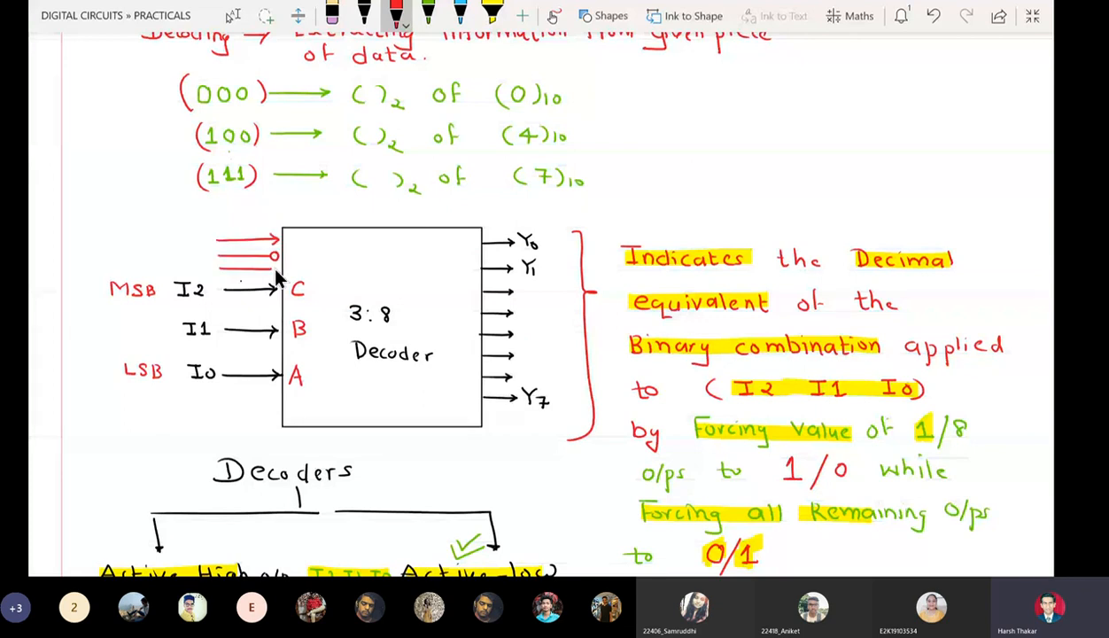
{"action": "left_click", "coordinate": [428, 15]}
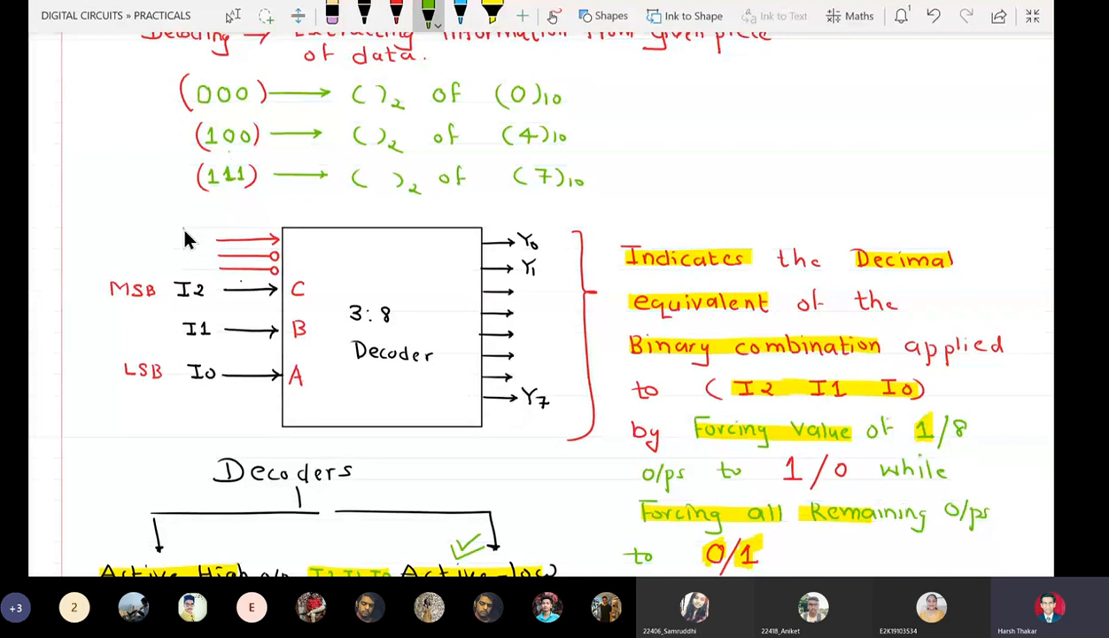
{"action": "mouse_move", "coordinate": [187, 230]}
{"action": "left_mouse_down"}
{"action": "mouse_move", "coordinate": [183, 244]}
{"action": "mouse_move", "coordinate": [192, 234]}
{"action": "left_mouse_up"}
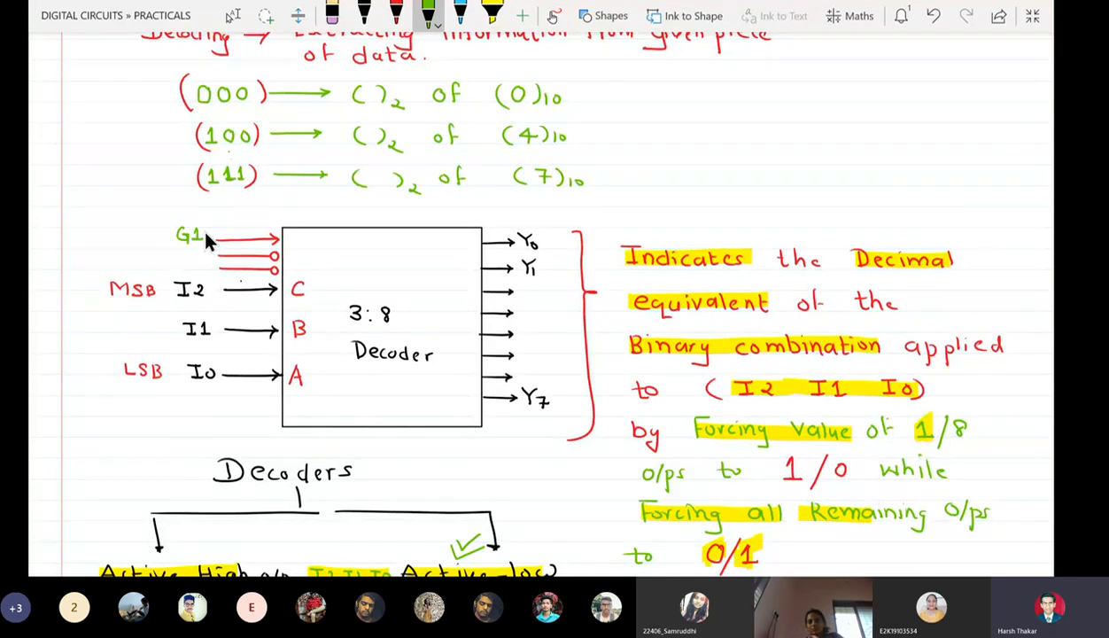
{"action": "scroll", "coordinate": [372, 304], "scroll_direction": "down", "scroll_amount": 2}
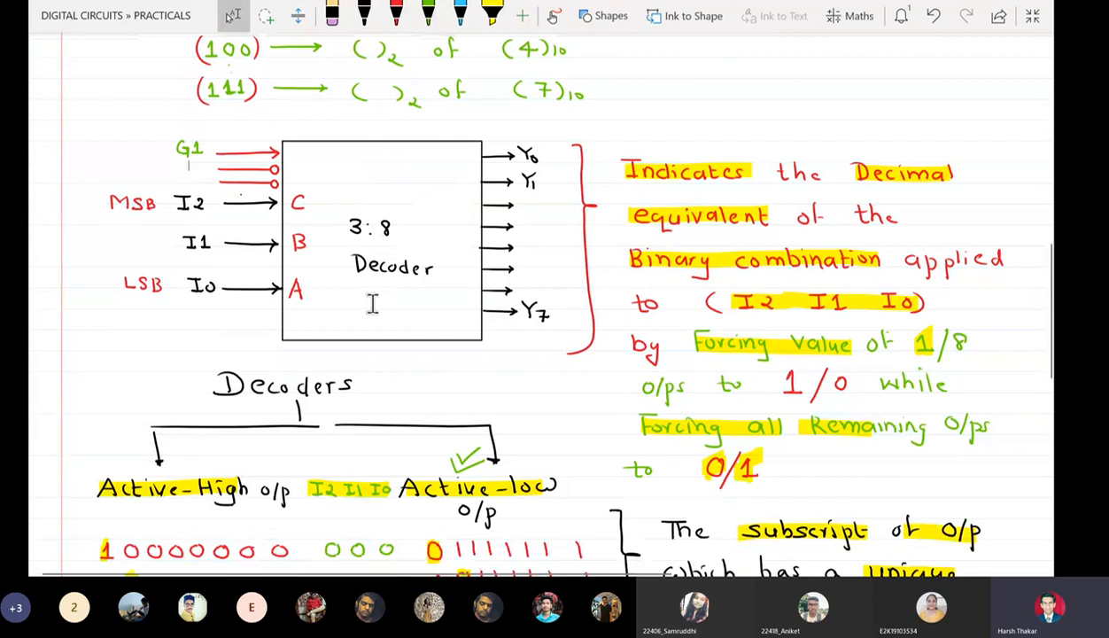
{"action": "key", "text": "alt+Tab"}
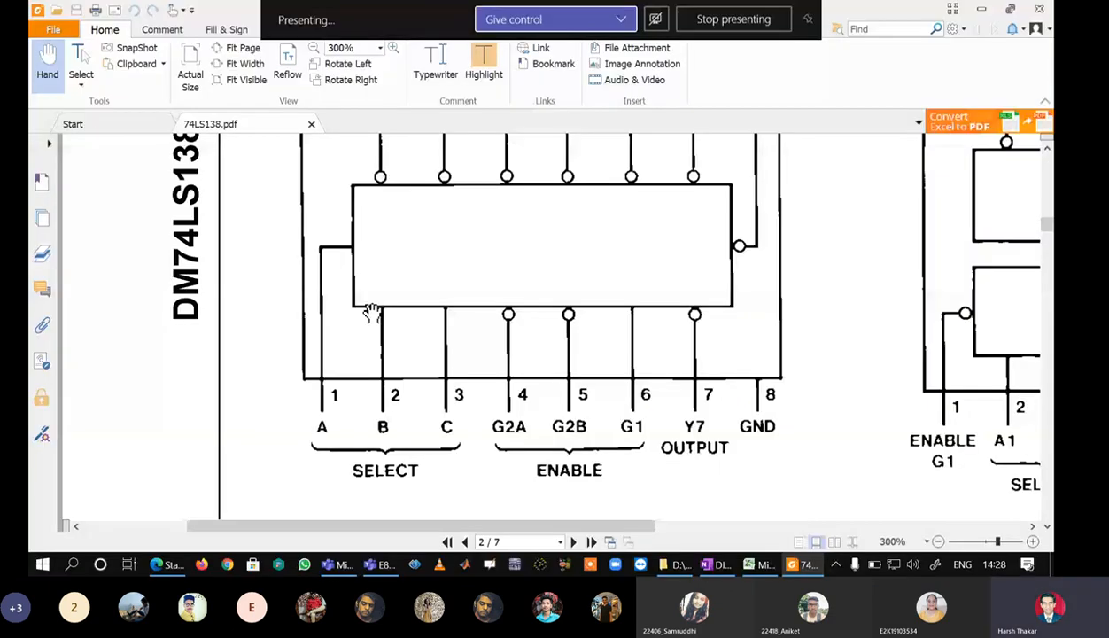
{"action": "key", "text": "alt+Tab"}
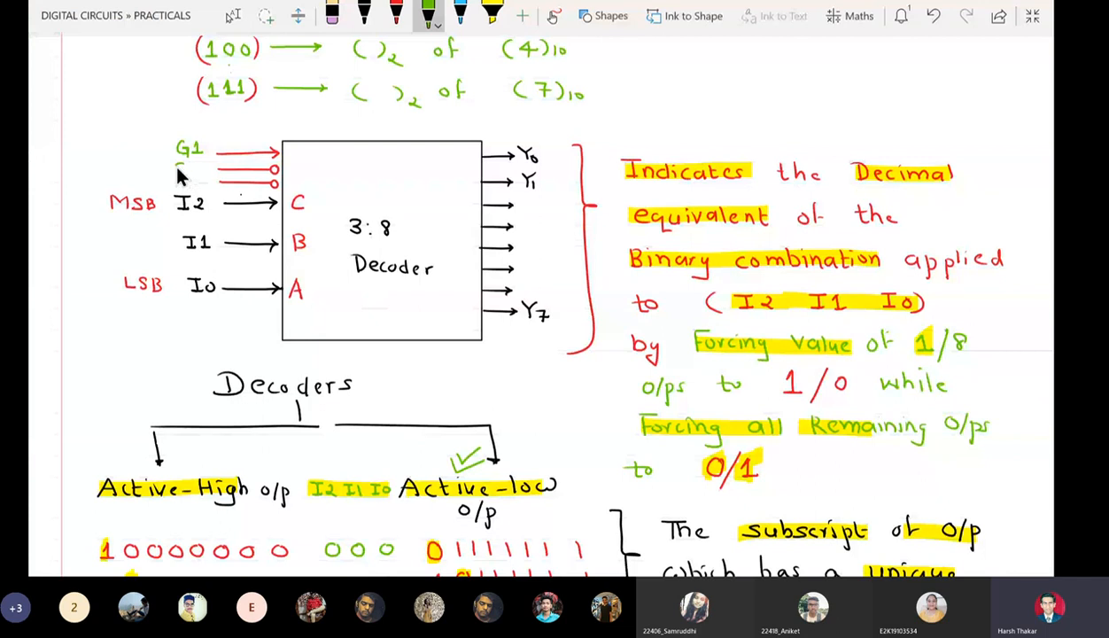
{"action": "mouse_move", "coordinate": [198, 176]}
{"action": "left_mouse_down"}
{"action": "mouse_move", "coordinate": [189, 186]}
{"action": "mouse_move", "coordinate": [212, 190]}
{"action": "left_mouse_up"}
- Write the datasheet pin numbers in blue: 3, 2, 1 at inputs C, B, A and 6, 5, 4 at G1, G2B, G2A
{"action": "key", "text": "alt+Tab"}
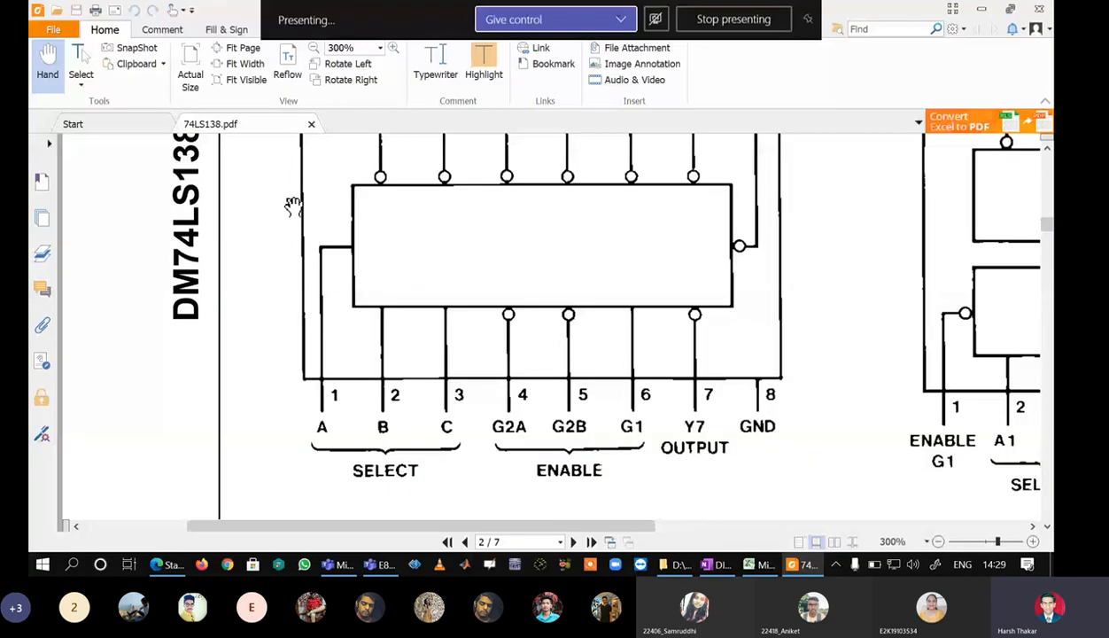
{"action": "key", "text": "alt+Tab"}
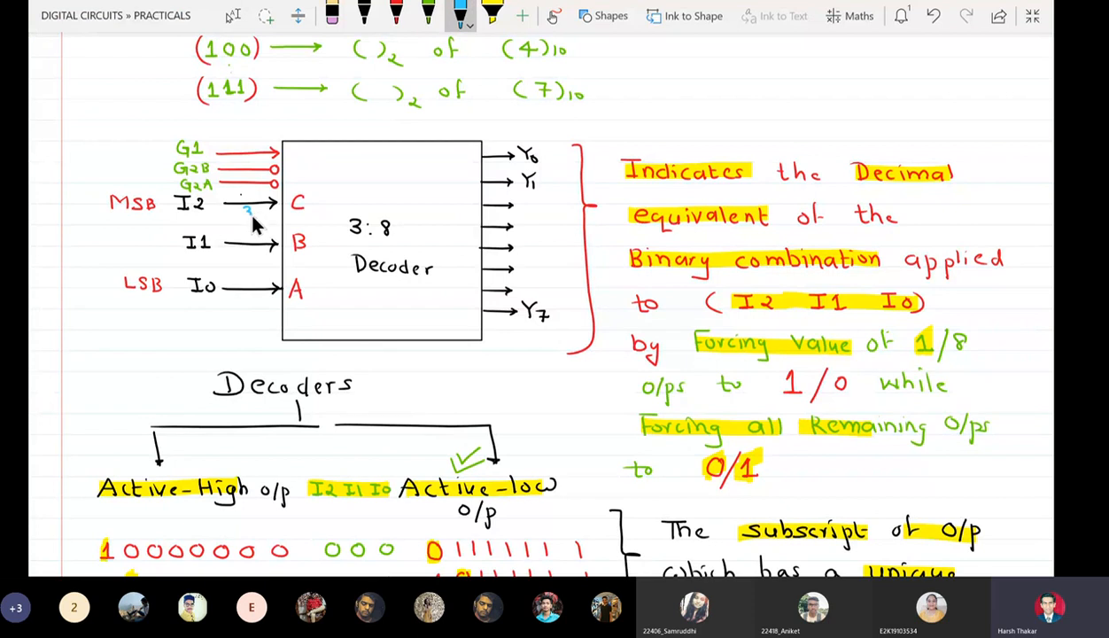
{"action": "left_click_drag", "start_coordinate": [244, 207], "coordinate": [246, 281]}
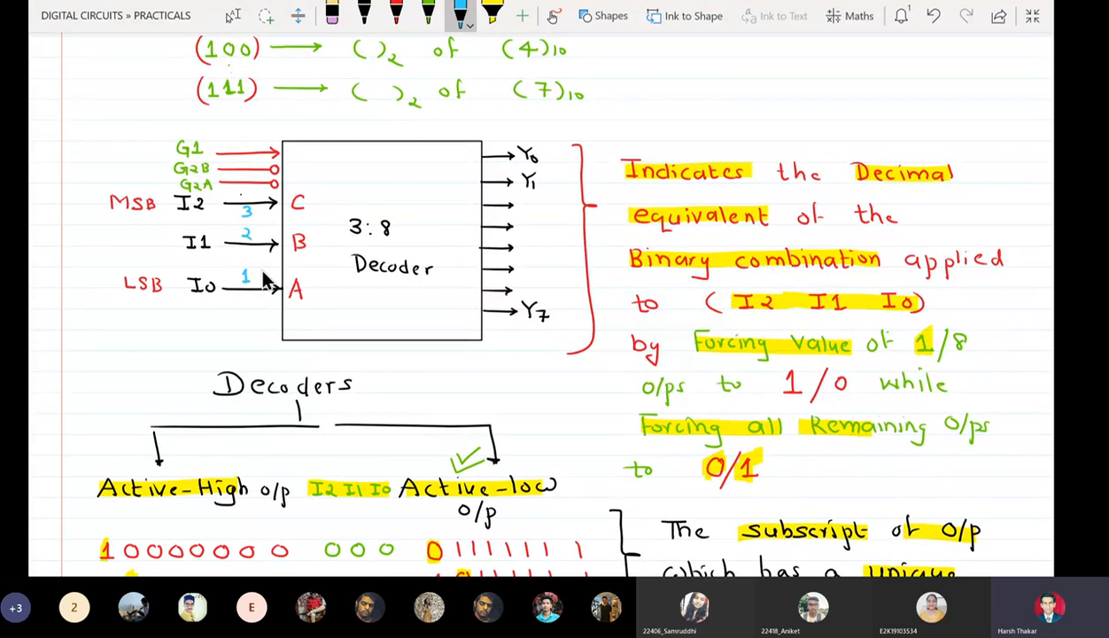
{"action": "key", "text": "alt+Tab"}
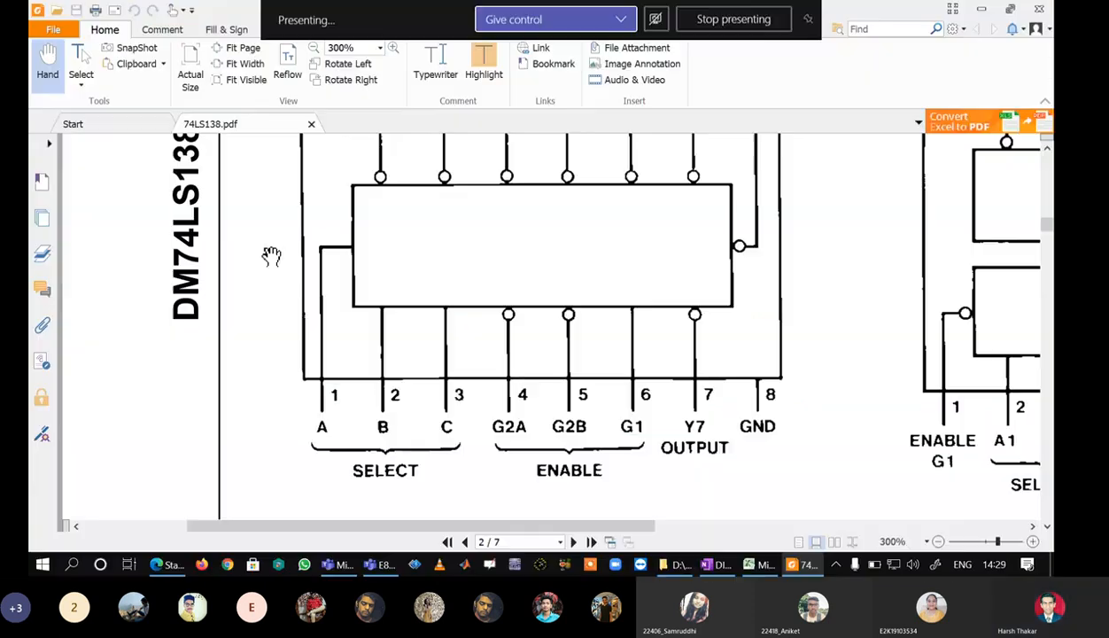
{"action": "key", "text": "alt+Tab"}
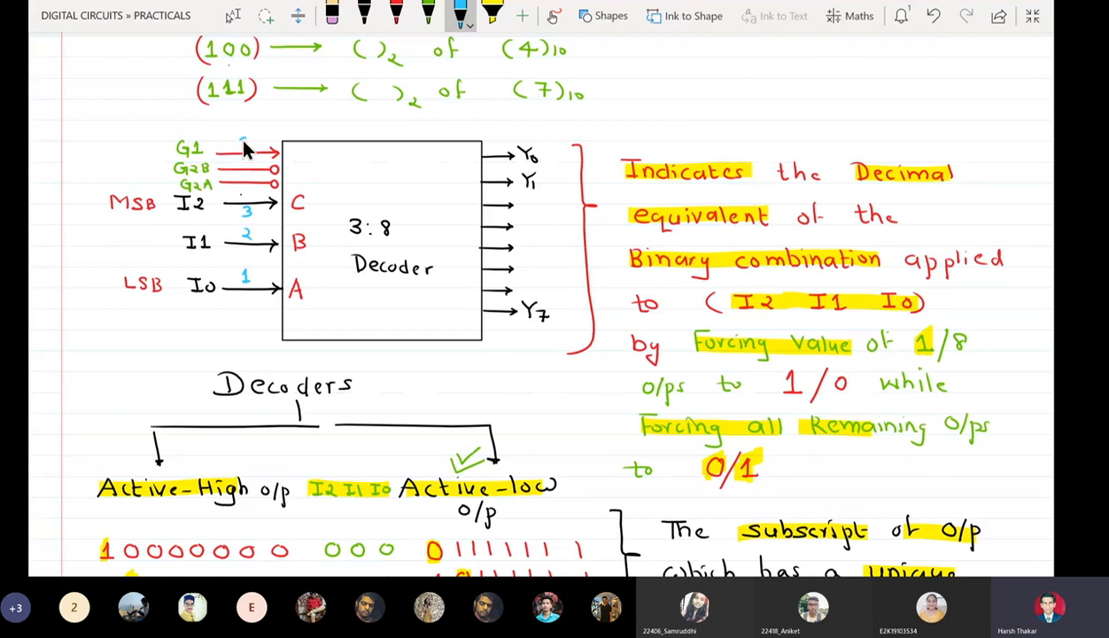
{"action": "left_click_drag", "start_coordinate": [256, 161], "coordinate": [247, 181]}
- Set the blue pen to 0.25 mm and write output pin numbers 15, 14, 13, 12, 10 and 9 inside the decoder block from Y0 downward
{"action": "key", "text": "alt+Tab"}
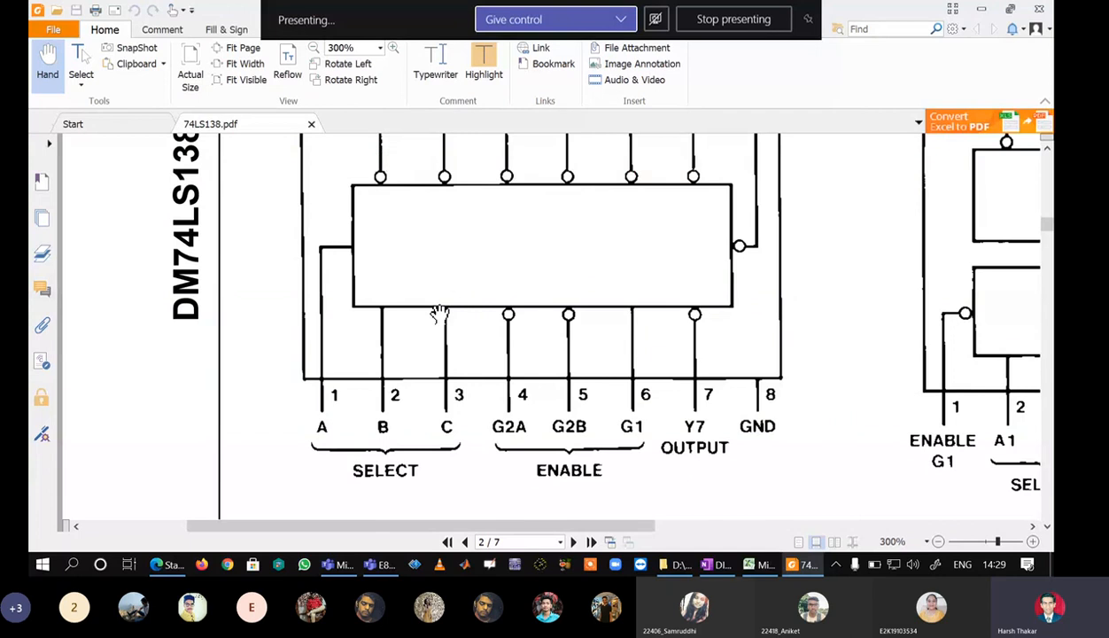
{"action": "scroll", "coordinate": [636, 306], "scroll_direction": "up", "scroll_amount": 3}
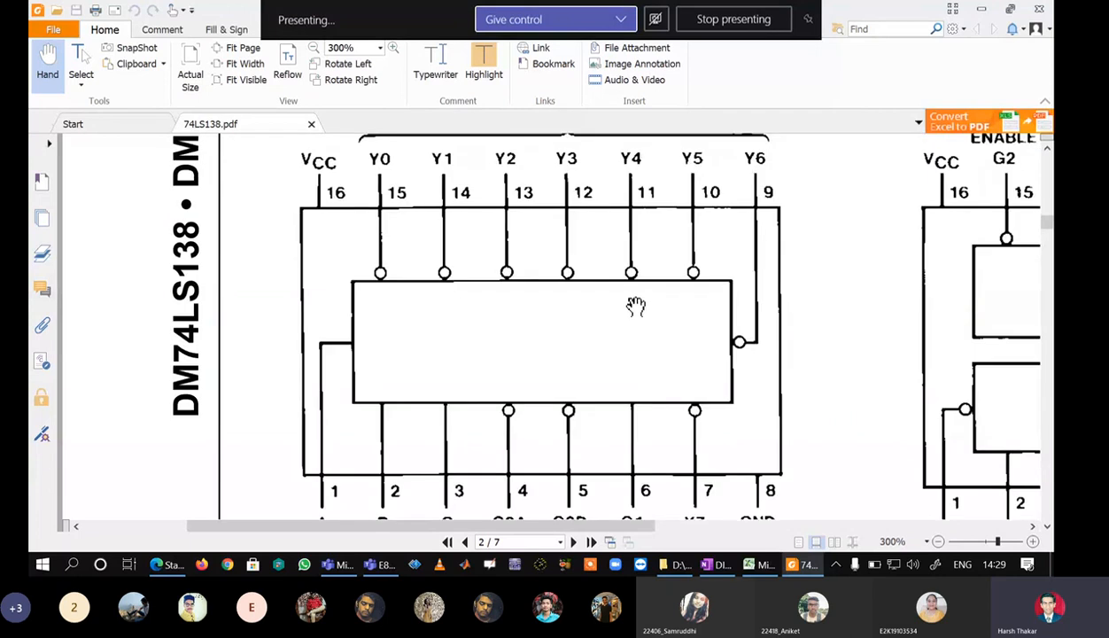
{"action": "scroll", "coordinate": [634, 301], "scroll_direction": "down", "scroll_amount": 1}
{"action": "key", "text": "alt+Tab"}
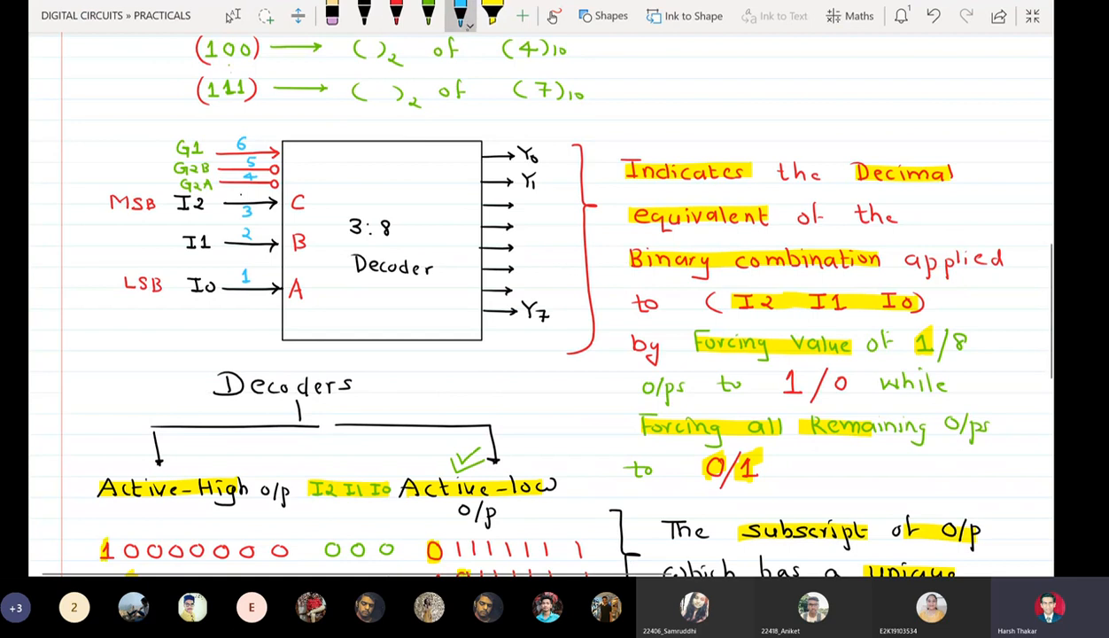
{"action": "left_click", "coordinate": [460, 15]}
{"action": "left_click", "coordinate": [487, 85]}
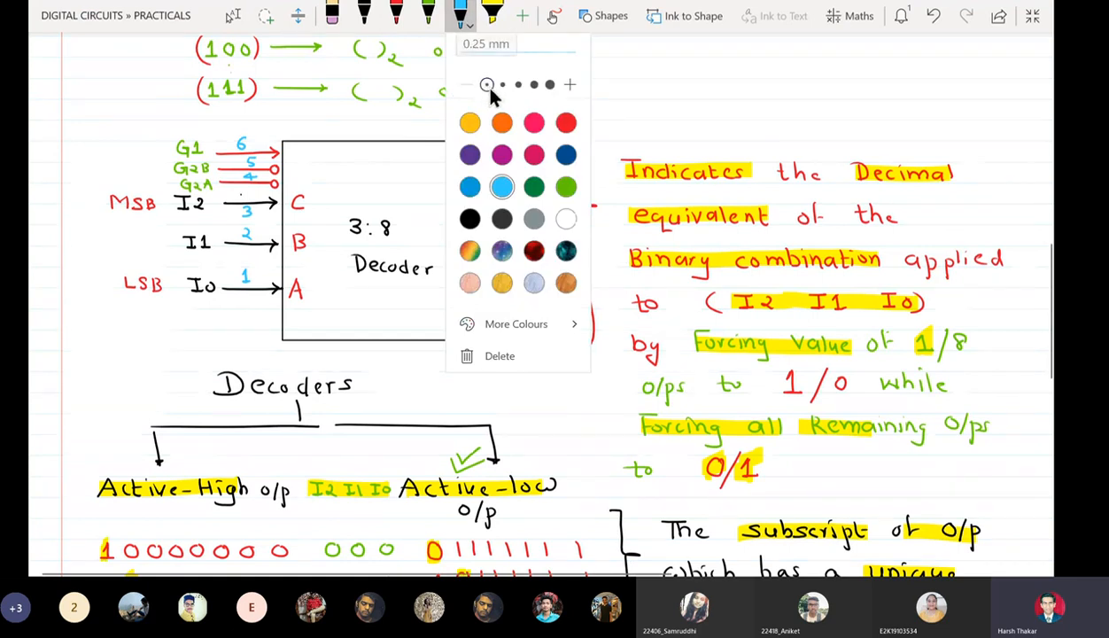
{"action": "left_click", "coordinate": [429, 166]}
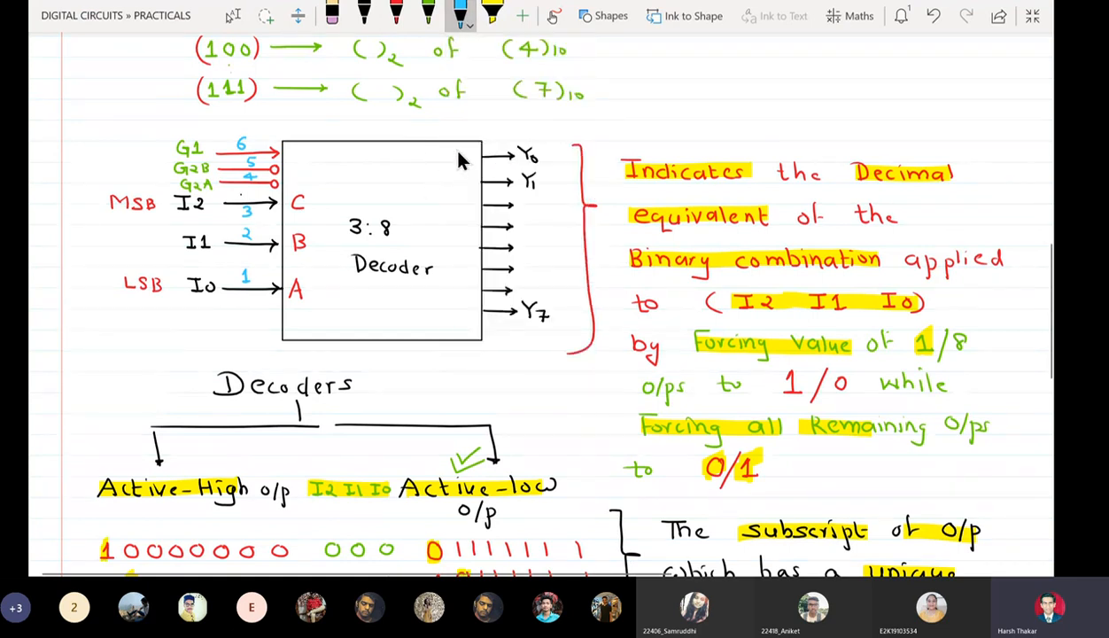
{"action": "left_click_drag", "start_coordinate": [458, 149], "coordinate": [464, 159]}
{"action": "left_click_drag", "start_coordinate": [465, 149], "coordinate": [461, 273]}
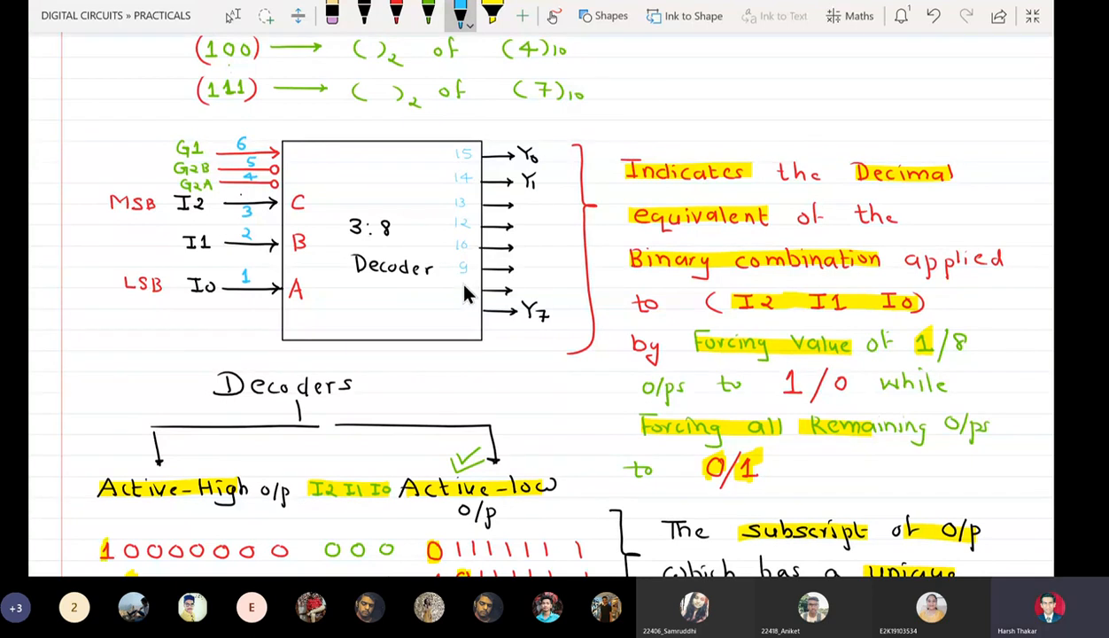
- Erase the output pin numbers 10 and 9 and rewrite the pin numbers below 12 to match the 74LS138 datasheet
{"action": "key", "text": "alt+Tab"}
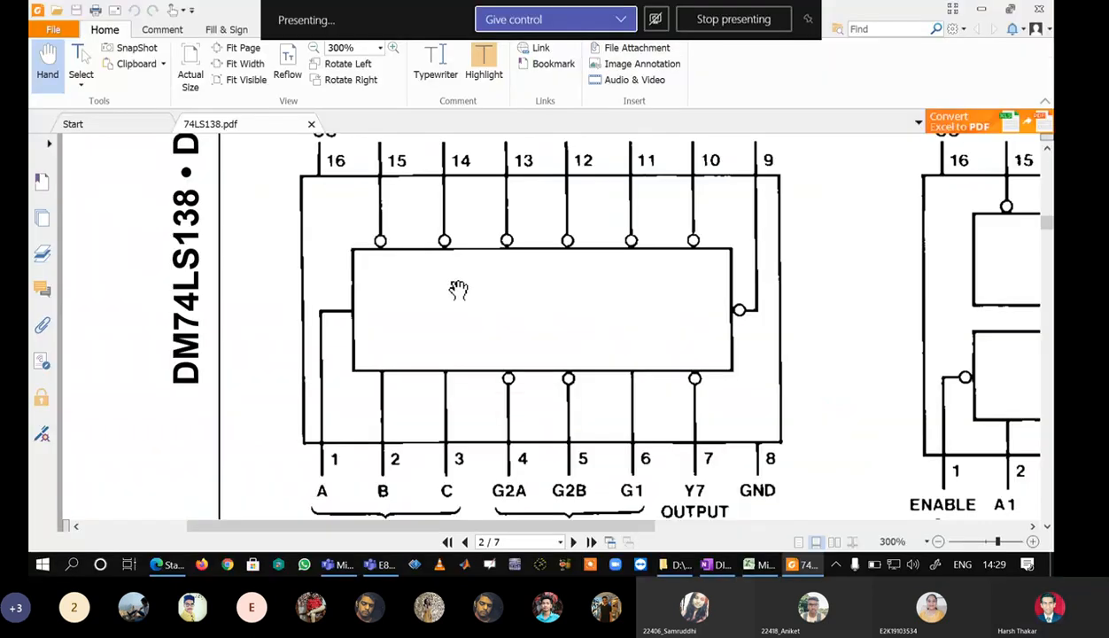
{"action": "key", "text": "alt+Tab"}
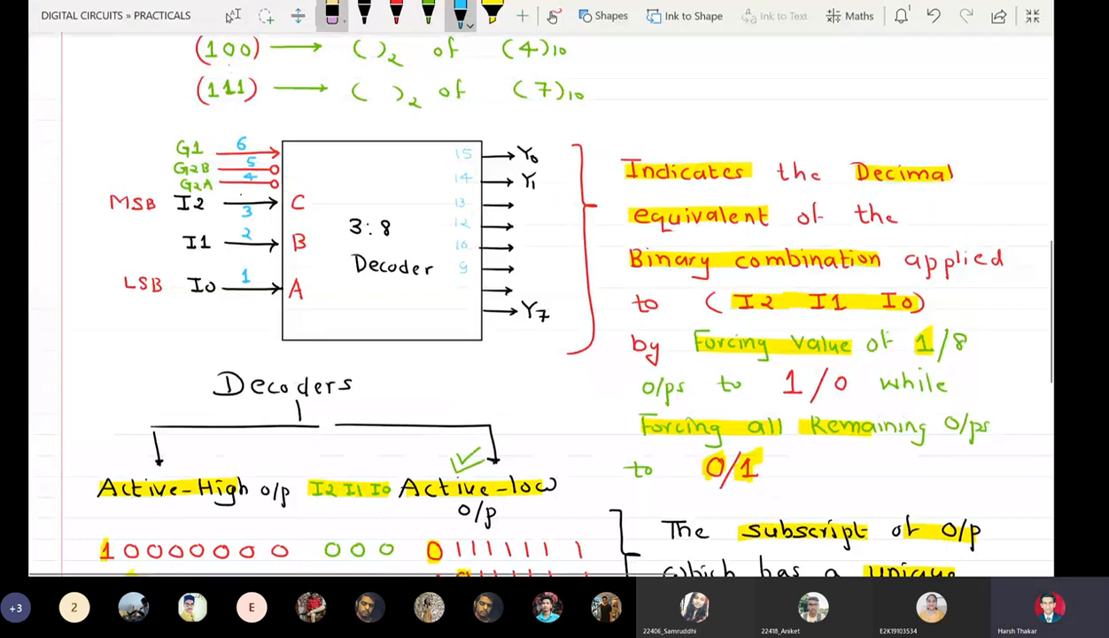
{"action": "left_click", "coordinate": [332, 15]}
{"action": "mouse_move", "coordinate": [457, 242]}
{"action": "left_mouse_down"}
{"action": "mouse_move", "coordinate": [463, 277]}
{"action": "mouse_move", "coordinate": [461, 266]}
{"action": "left_mouse_up"}
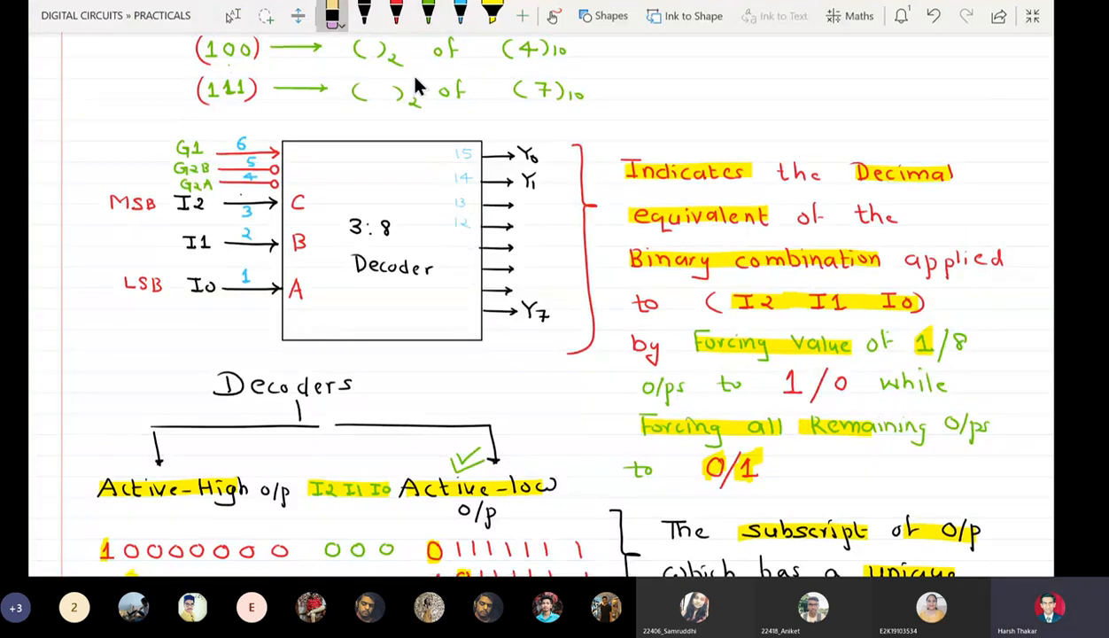
{"action": "left_click", "coordinate": [460, 14]}
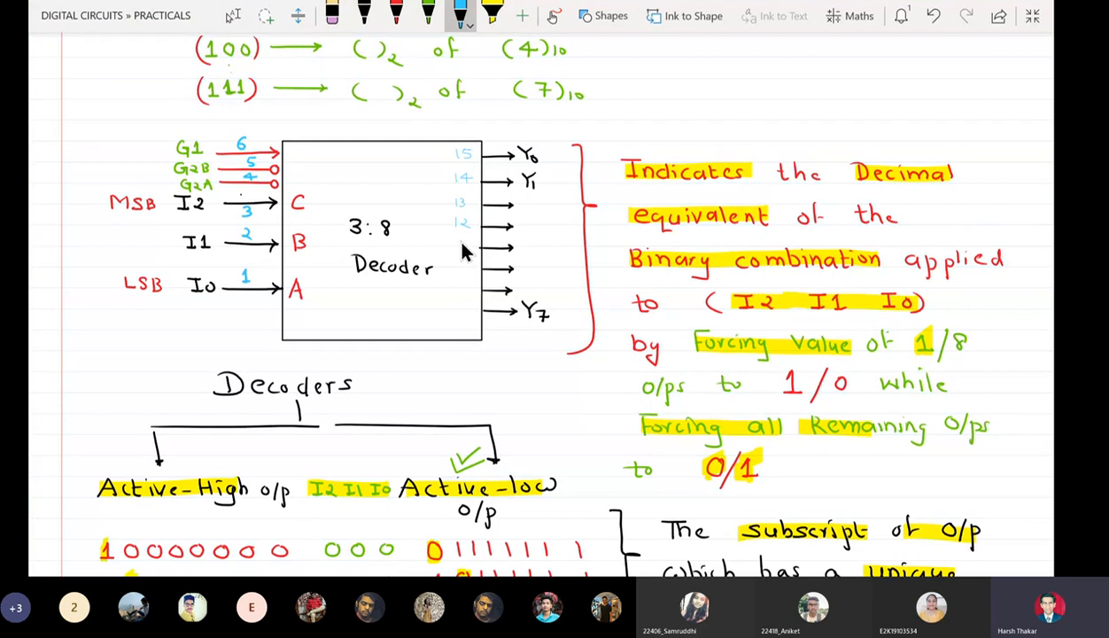
{"action": "left_click_drag", "start_coordinate": [467, 265], "coordinate": [462, 320]}
- Check the 74LS138 pinout once more, switch to Multisim and minimise the floating meeting window
{"action": "key", "text": "alt+Tab"}
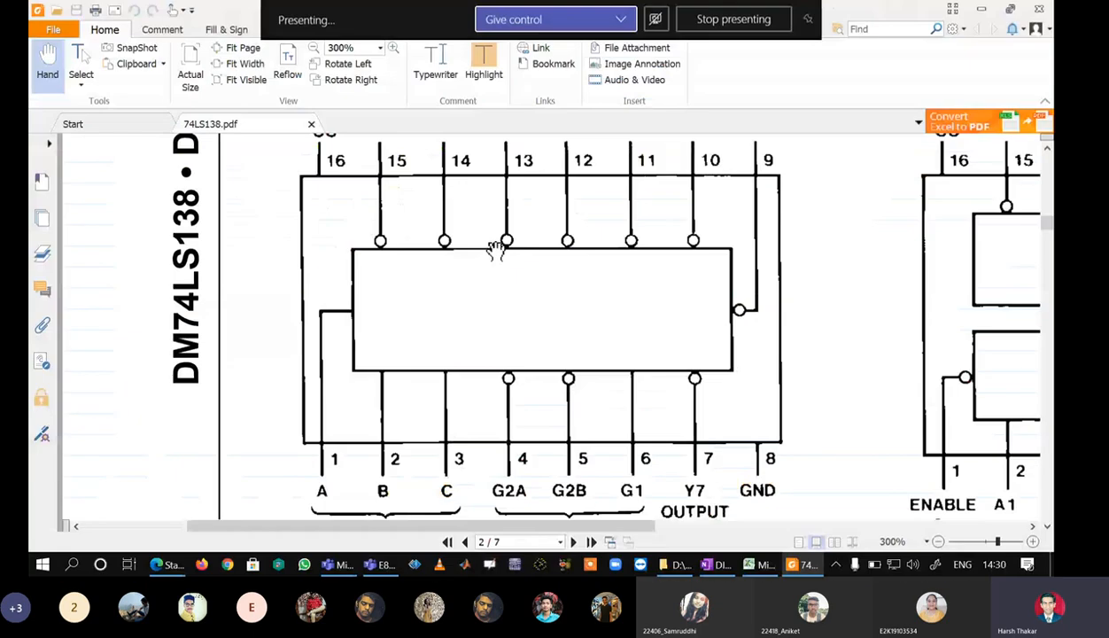
{"action": "key", "text": "alt+Tab"}
{"action": "key", "text": "super+d"}
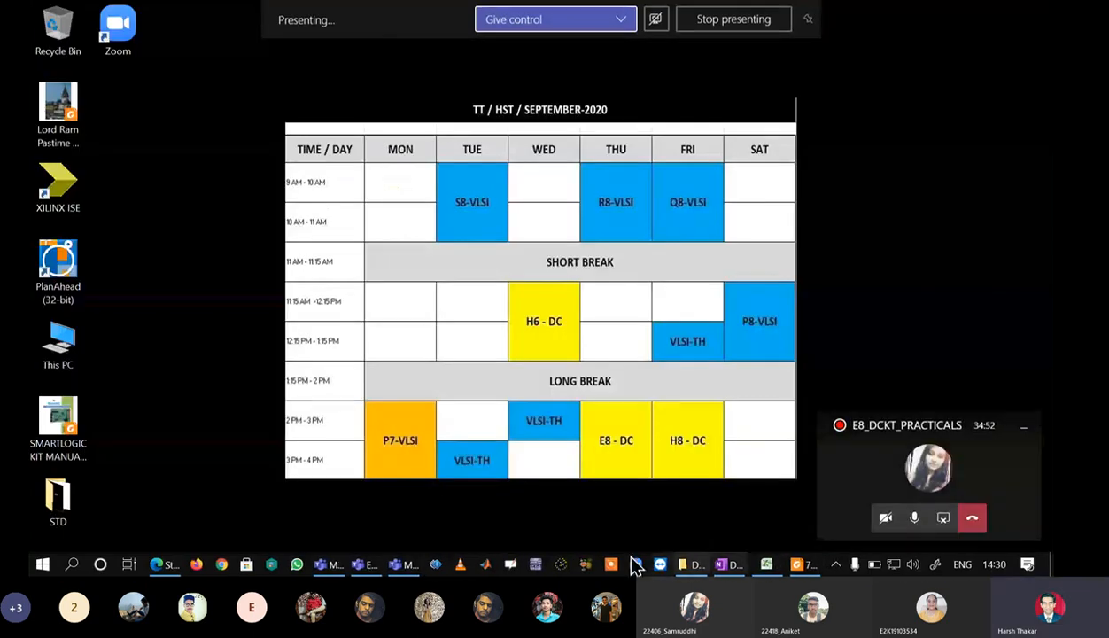
{"action": "left_click", "coordinate": [535, 564]}
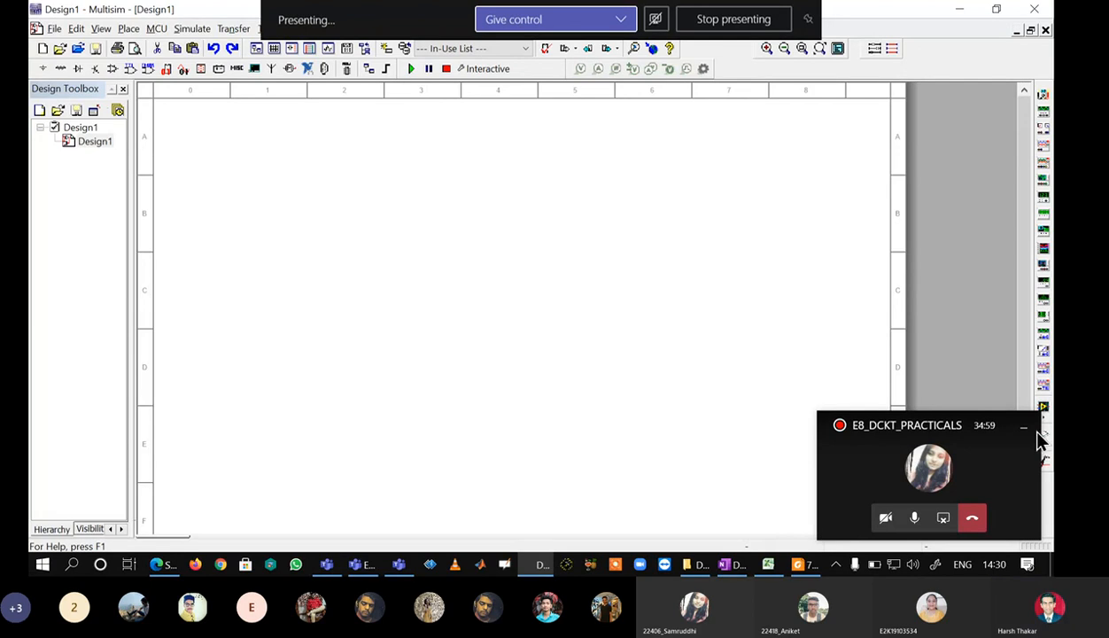
{"action": "left_click", "coordinate": [1023, 426]}
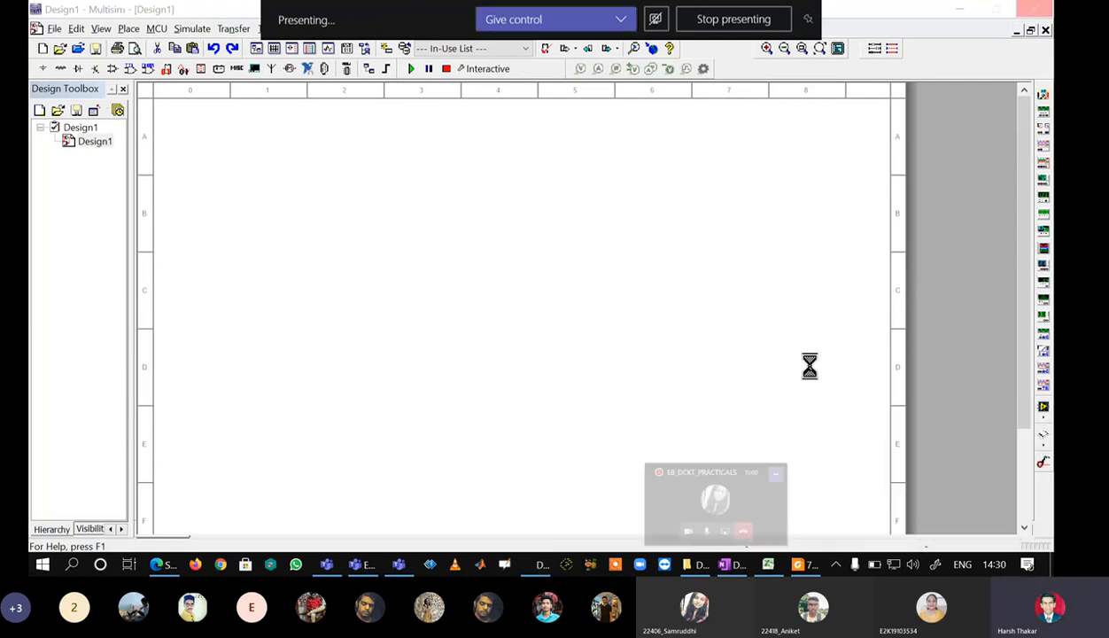
- Turn on the grid display in the sheet's workspace properties and apply it
{"action": "right_click", "coordinate": [335, 158]}
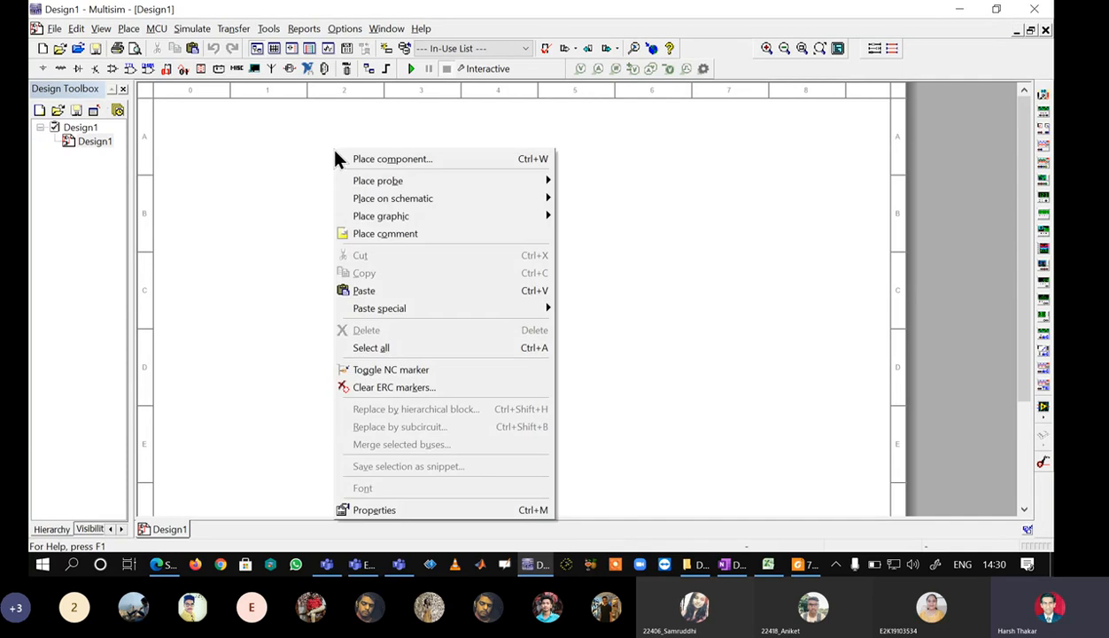
{"action": "left_click", "coordinate": [406, 510]}
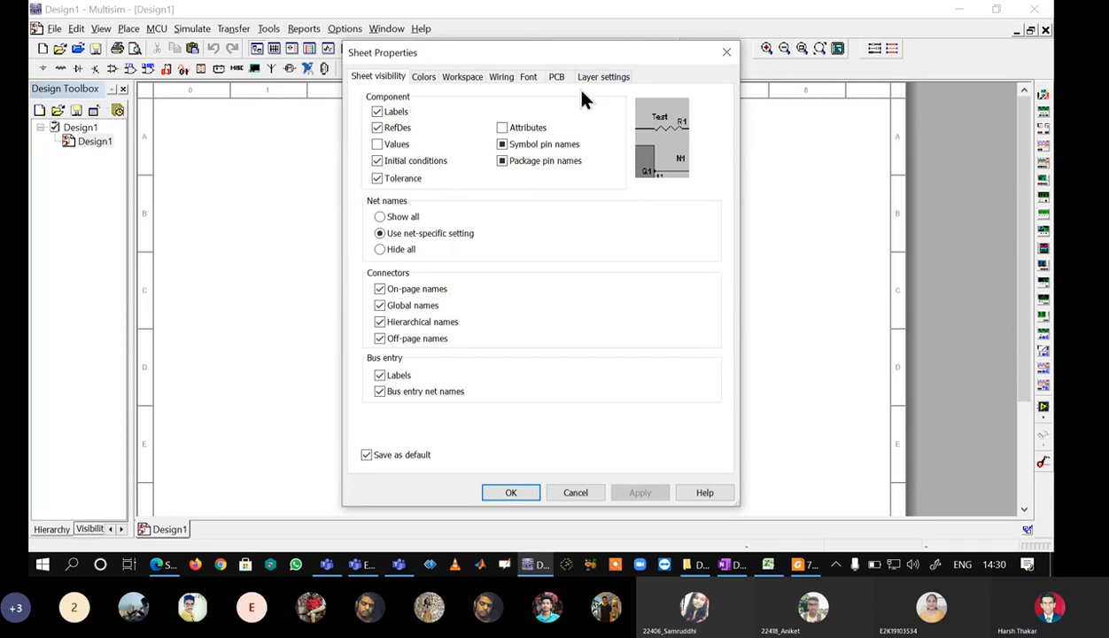
{"action": "left_click", "coordinate": [423, 77]}
{"action": "left_click", "coordinate": [464, 77]}
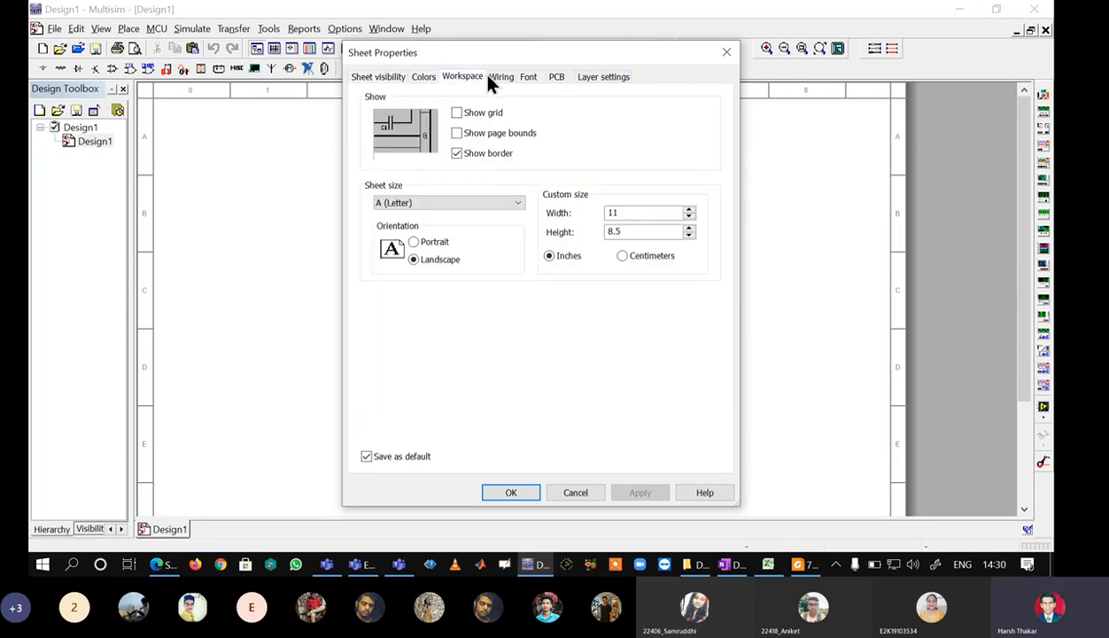
{"action": "left_click", "coordinate": [467, 111]}
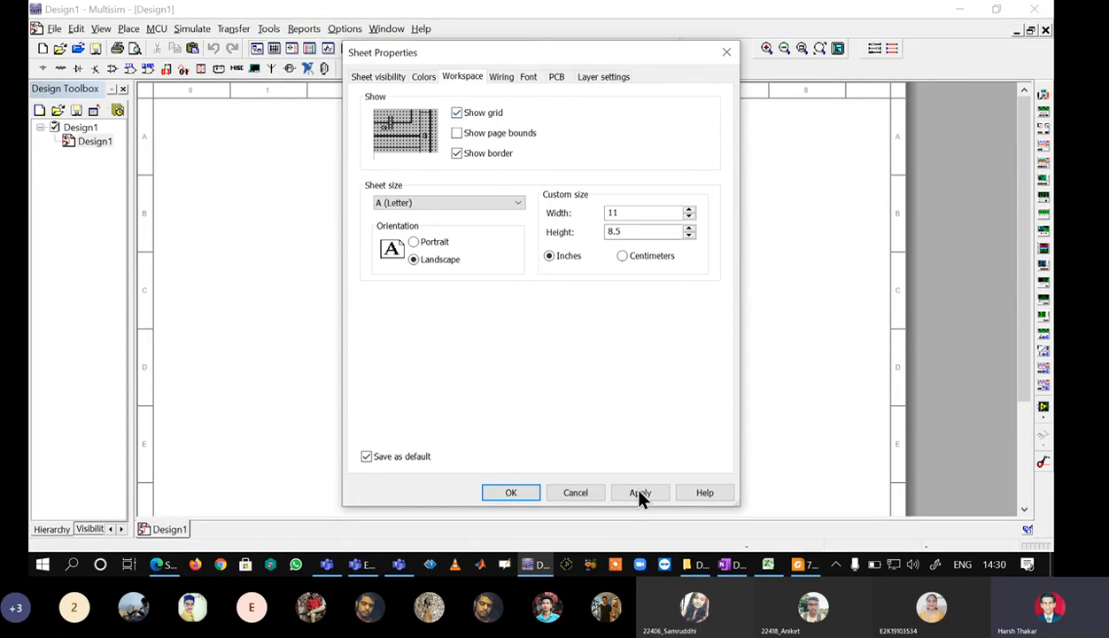
{"action": "left_click", "coordinate": [641, 499]}
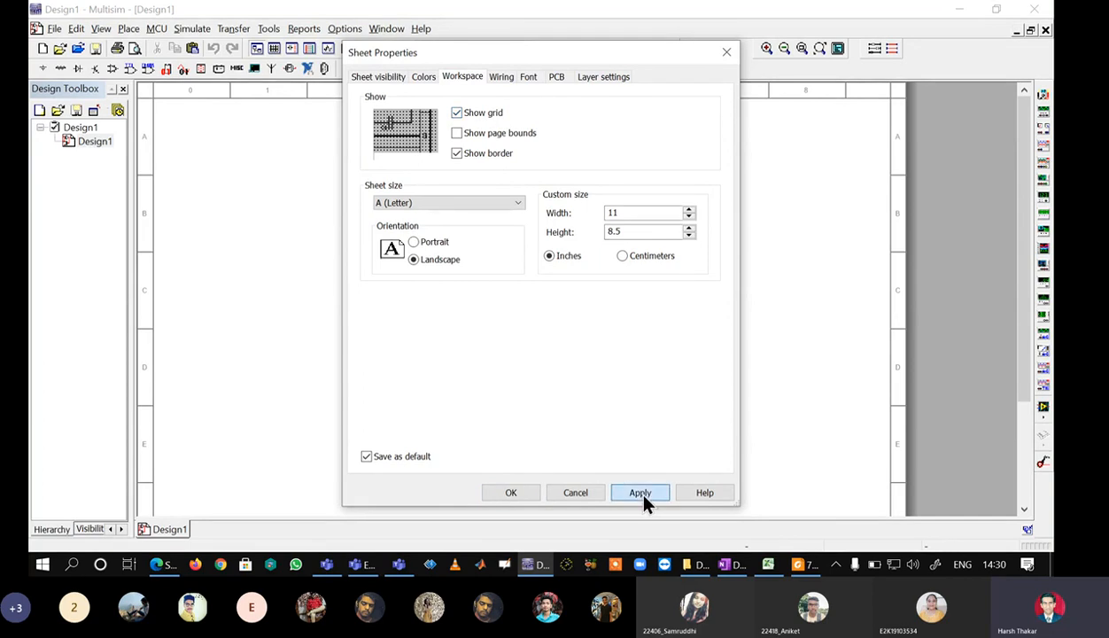
- Turn the sheet's grid display off and accept the sheet properties
{"action": "left_click", "coordinate": [463, 118]}
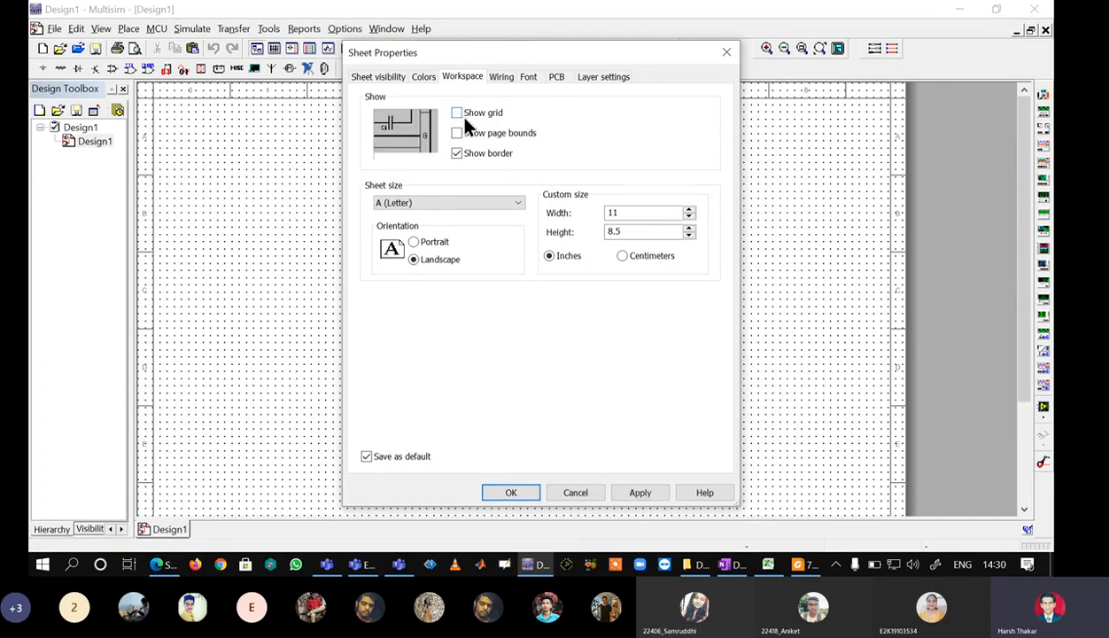
{"action": "left_click", "coordinate": [638, 494]}
{"action": "left_click", "coordinate": [512, 493]}
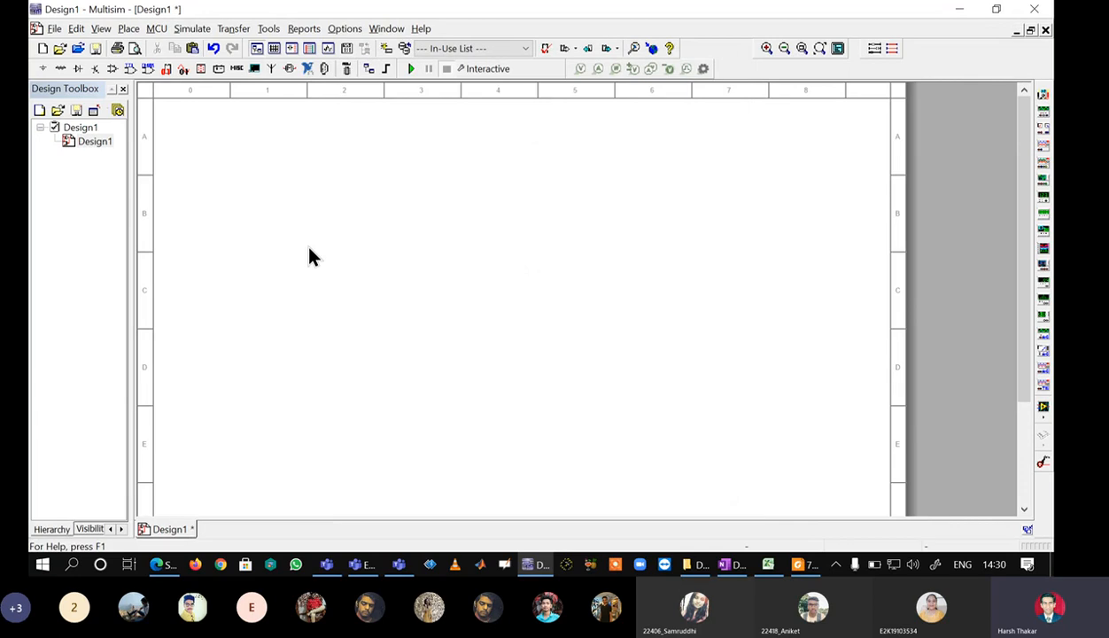
- Search the TTL component group for 74LS13 parts
{"action": "left_click", "coordinate": [128, 68]}
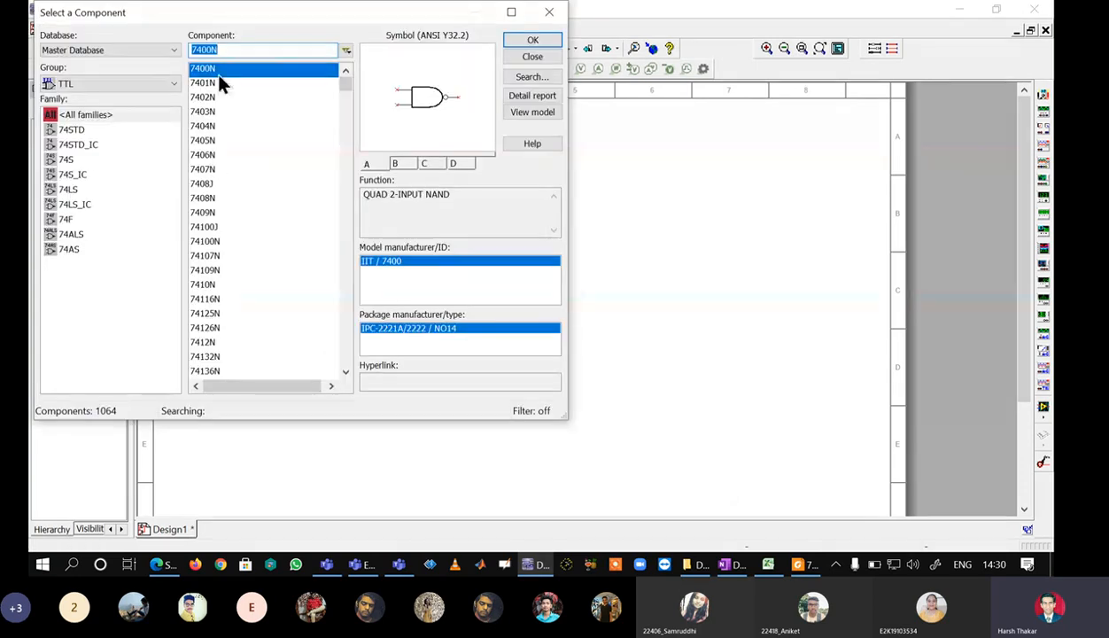
{"action": "left_click", "coordinate": [235, 51]}
{"action": "key", "text": "BackSpace"}
{"action": "key", "text": "BackSpace"}
{"action": "key", "text": "BackSpace"}
{"action": "type", "text": "1"}
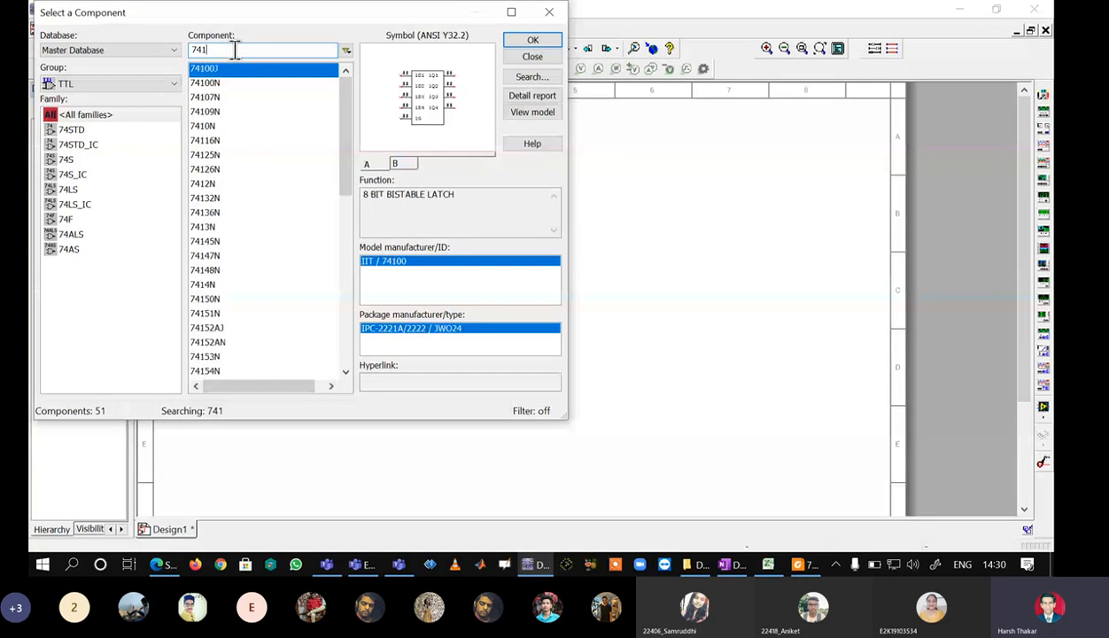
{"action": "type", "text": "38"}
{"action": "key", "text": "BackSpace"}
{"action": "key", "text": "BackSpace"}
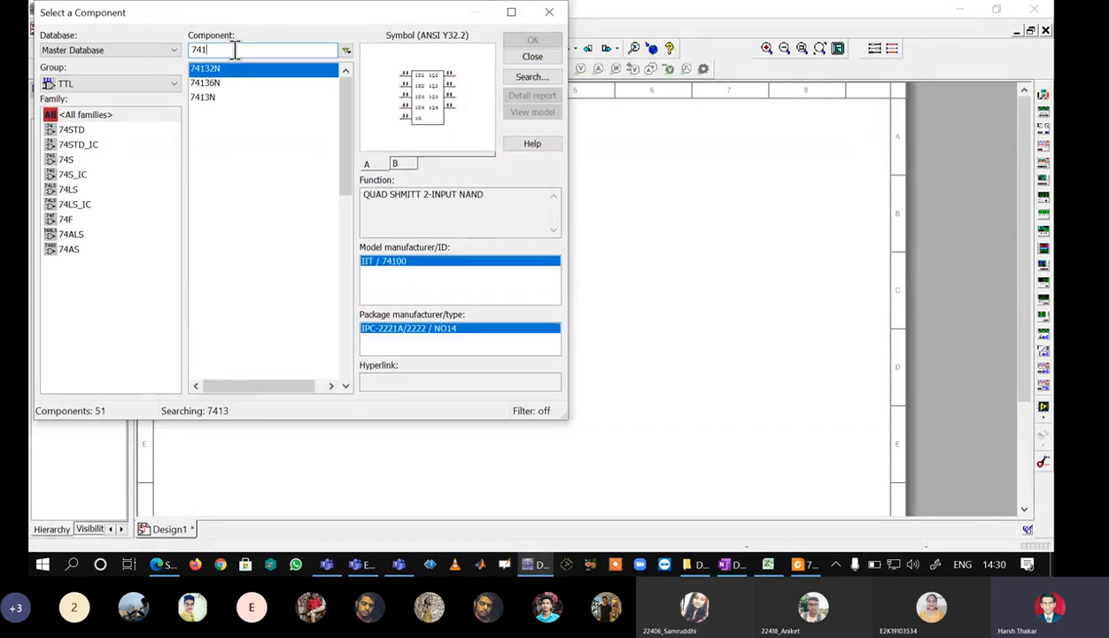
{"action": "key", "text": "BackSpace"}
{"action": "type", "text": "LS"}
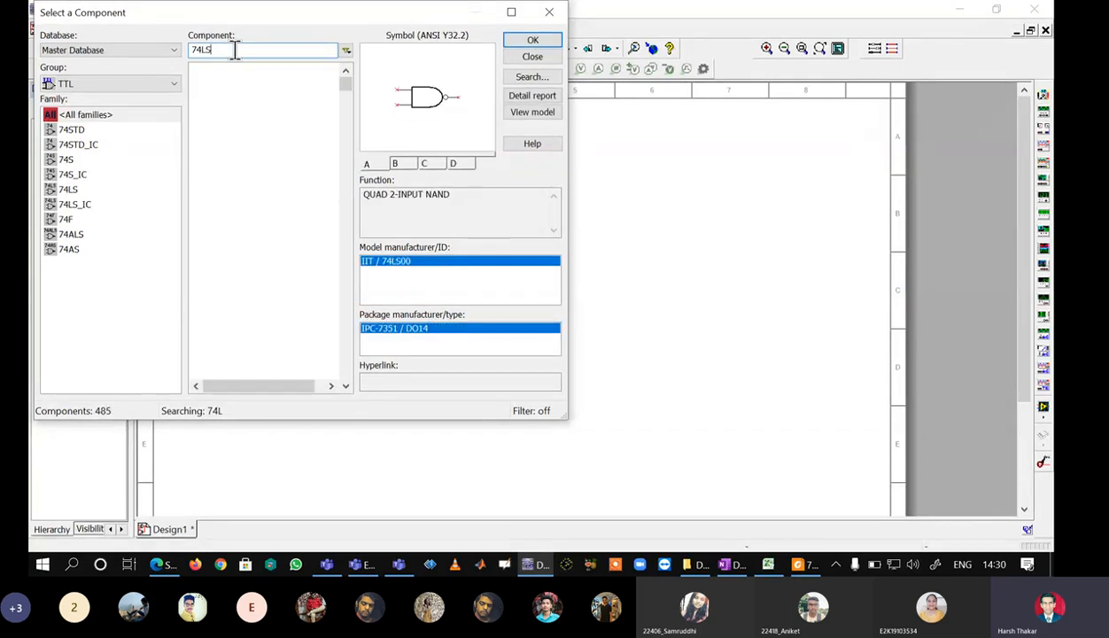
{"action": "type", "text": "1"}
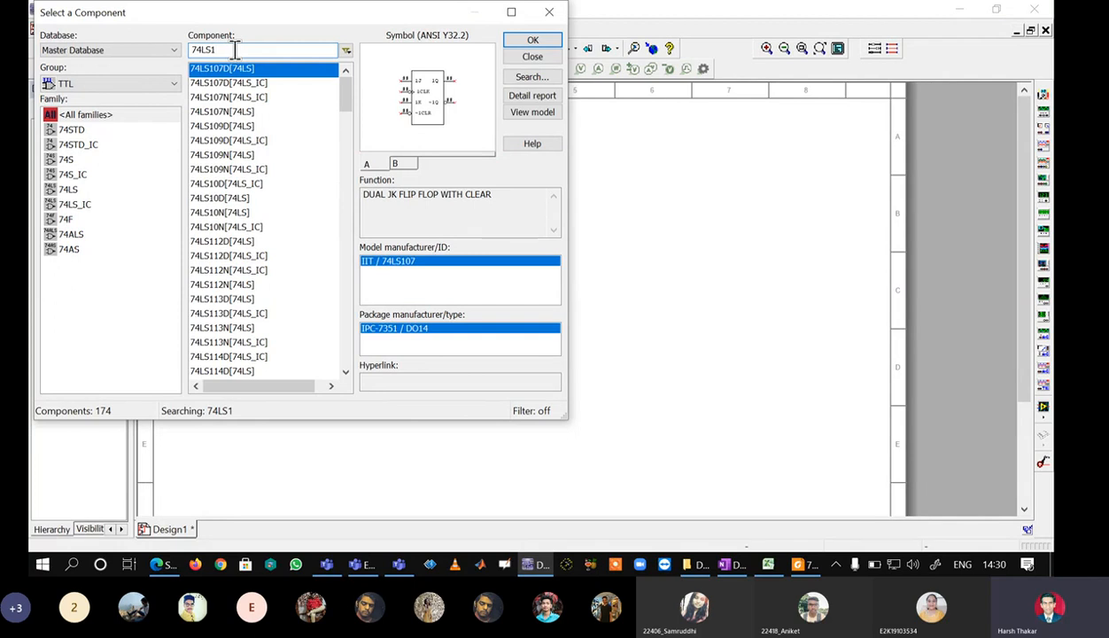
{"action": "type", "text": "3"}
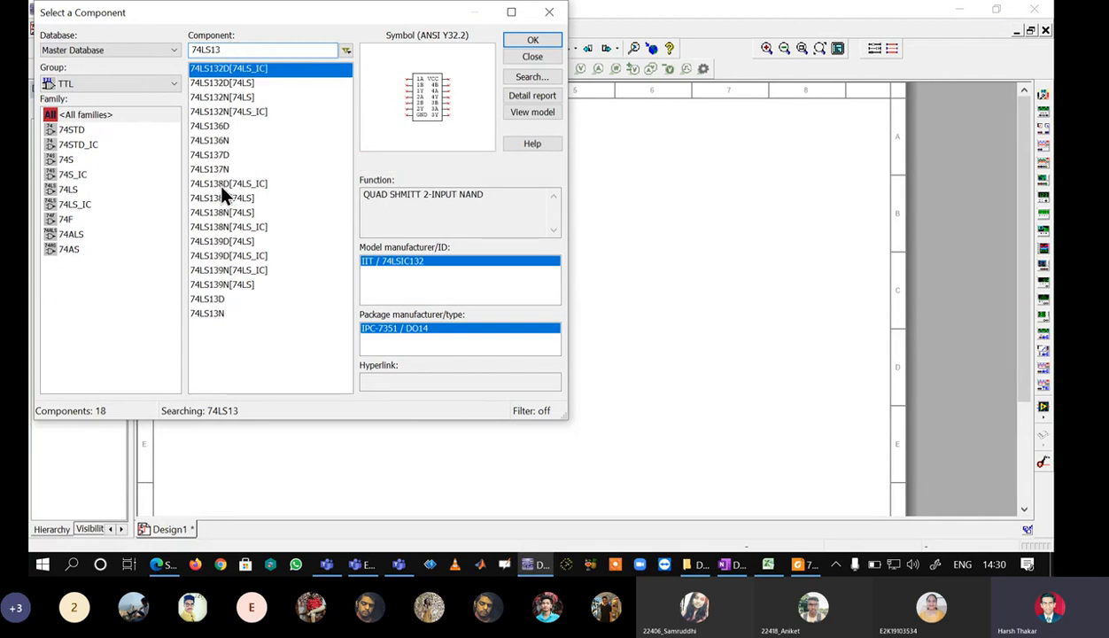
- Place the 74LS138D from the 74LS_IC family near the middle of the sheet and close component selection
{"action": "left_click", "coordinate": [222, 186]}
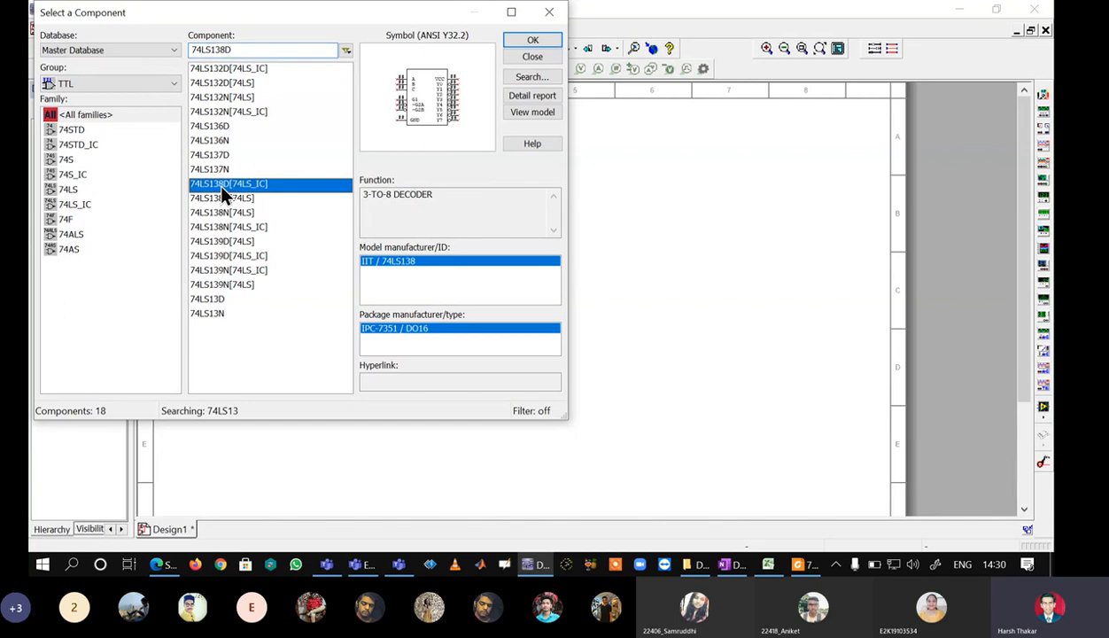
{"action": "left_click", "coordinate": [534, 41]}
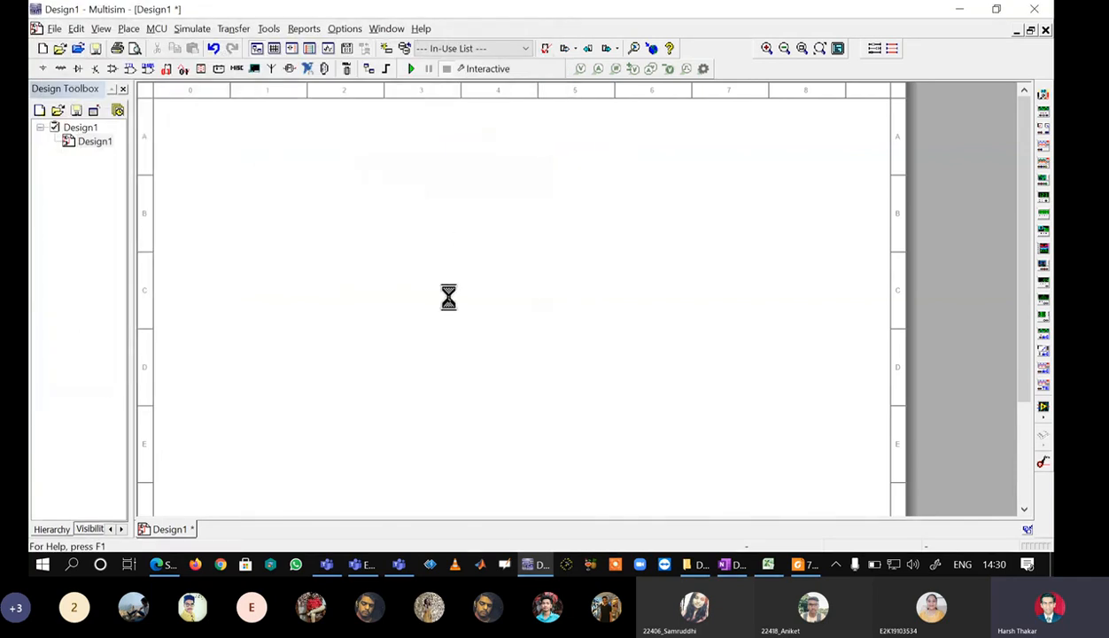
{"action": "left_click", "coordinate": [454, 300]}
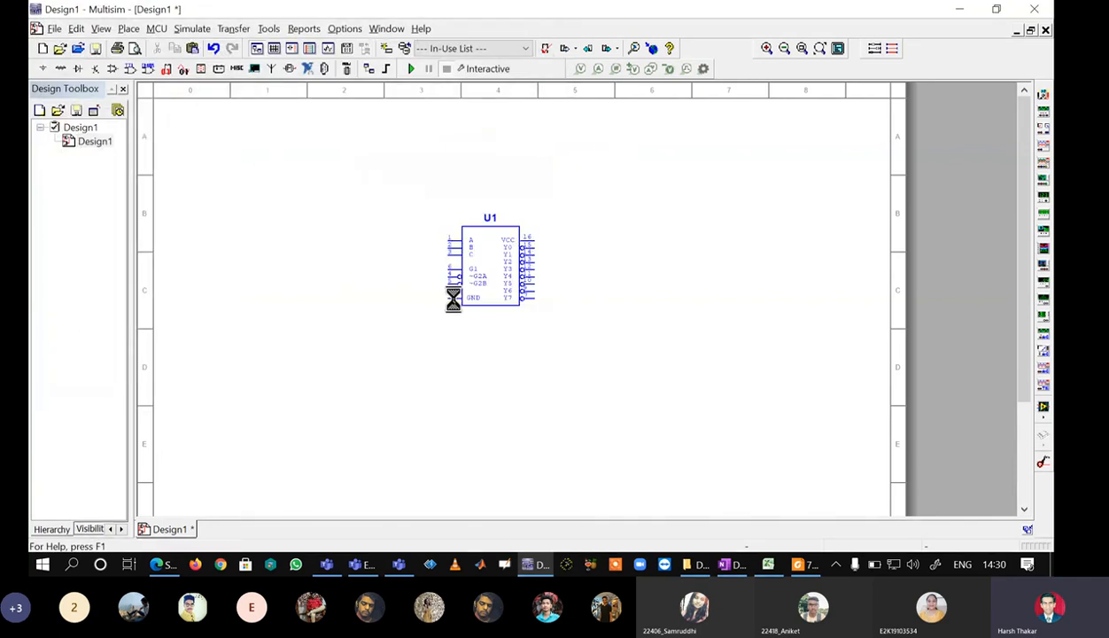
{"action": "left_click", "coordinate": [551, 16]}
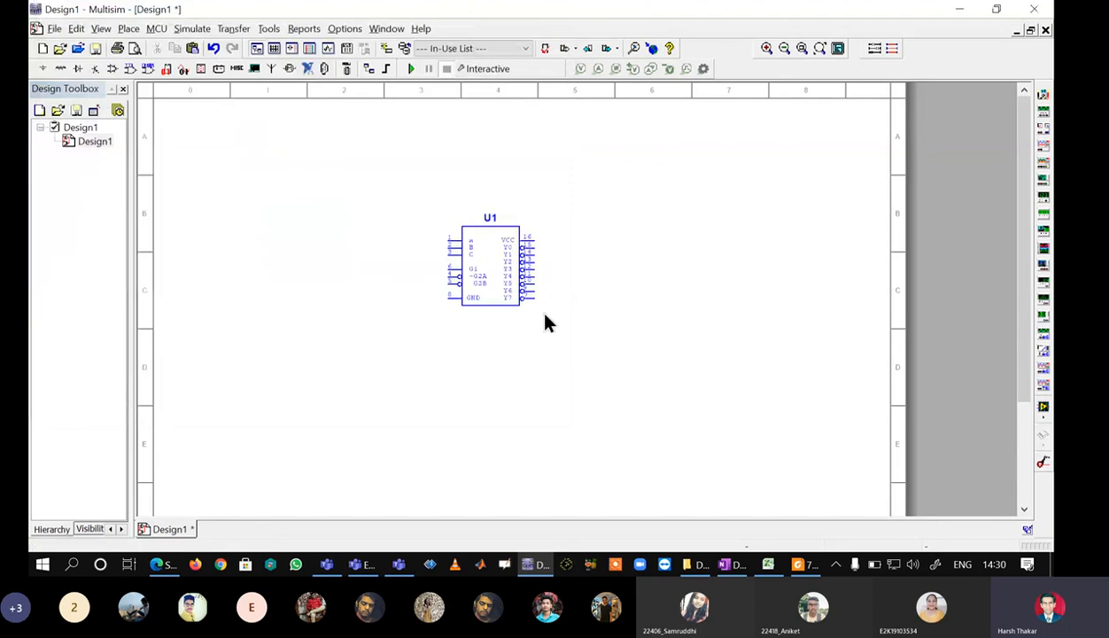
- Move the decoder chip to the right, leaving room on its input side
{"action": "scroll", "coordinate": [545, 319], "scroll_direction": "up", "scroll_amount": 5}
{"action": "scroll", "coordinate": [545, 319], "scroll_direction": "down", "scroll_amount": 3}
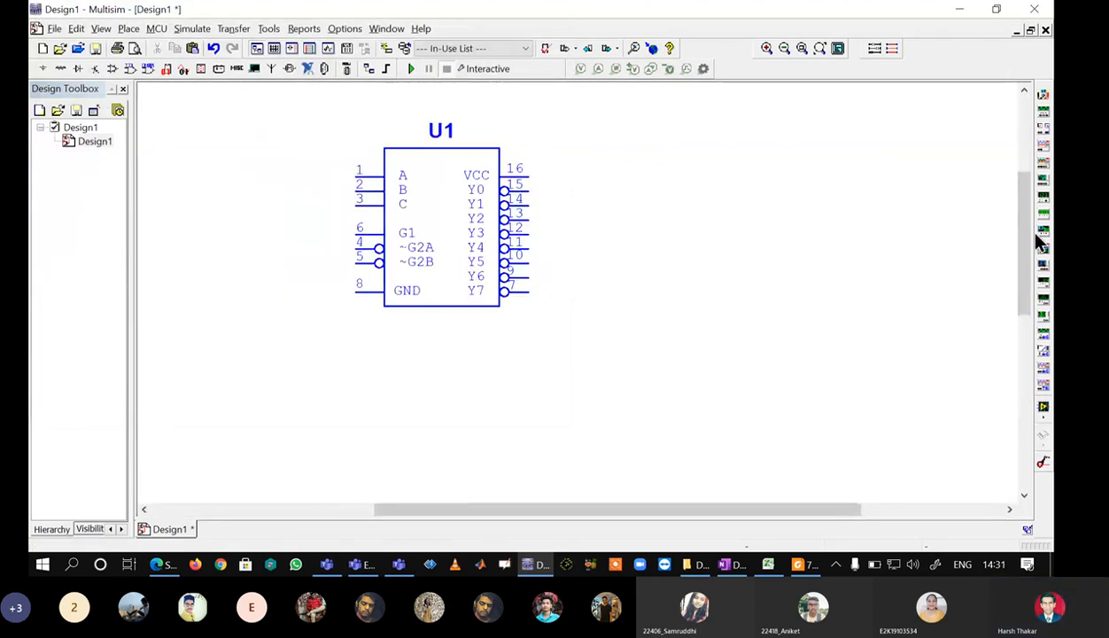
{"action": "left_click_drag", "start_coordinate": [1024, 234], "coordinate": [1024, 211]}
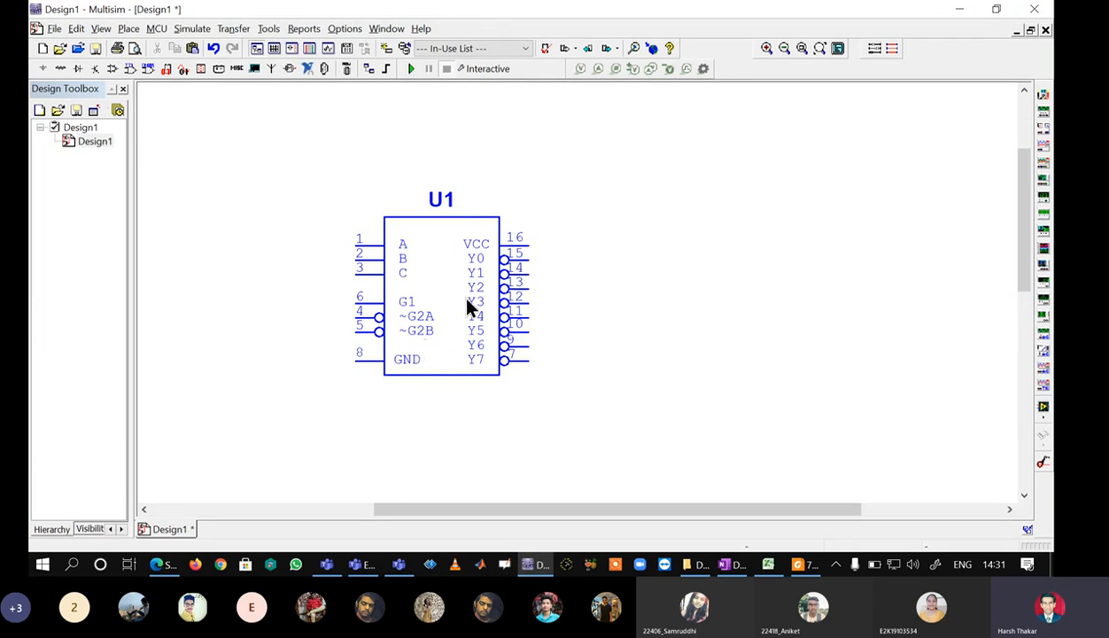
{"action": "scroll", "coordinate": [597, 288], "scroll_direction": "down", "scroll_amount": 1}
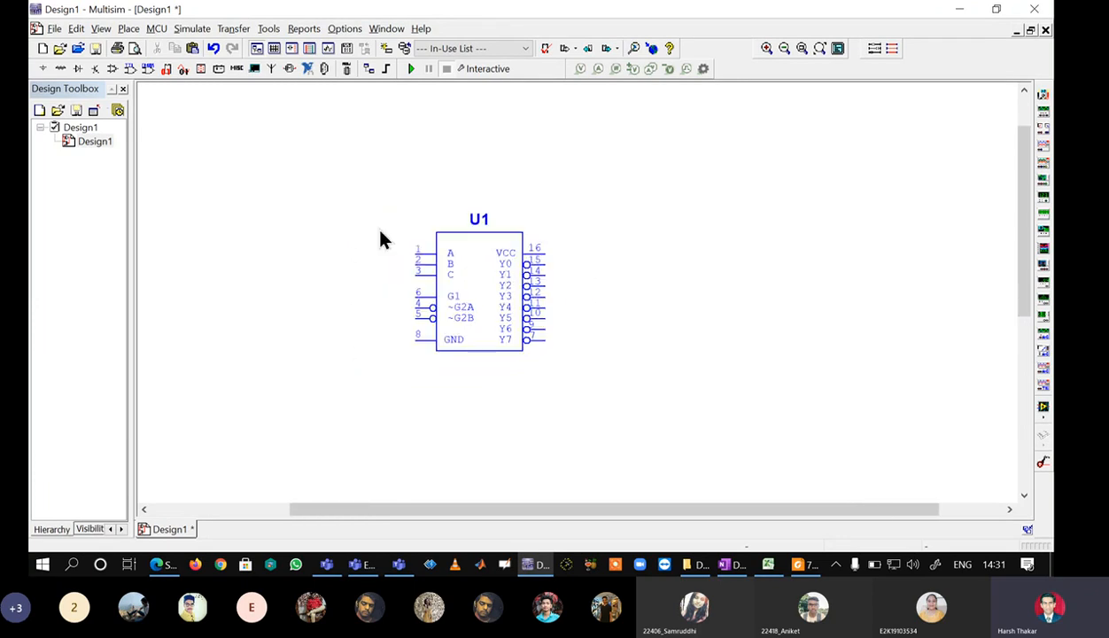
{"action": "left_click_drag", "start_coordinate": [362, 204], "coordinate": [580, 394]}
{"action": "left_click_drag", "start_coordinate": [510, 317], "coordinate": [589, 304]}
{"action": "left_click", "coordinate": [750, 287]}
{"action": "left_click", "coordinate": [697, 278]}
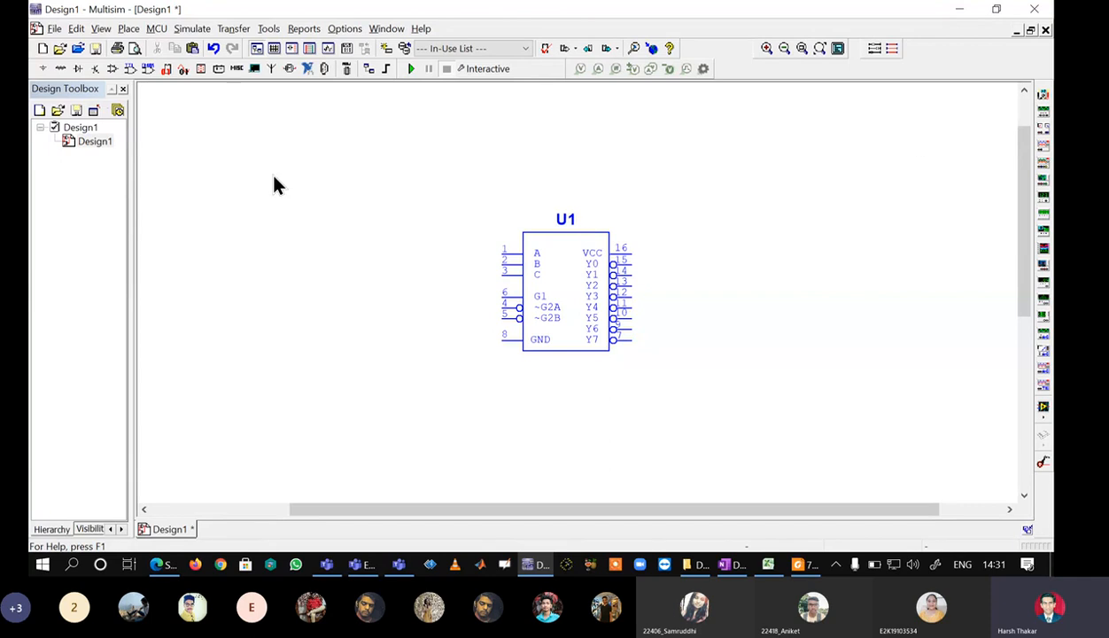
- Open component selection for the Basic group with all families listed
{"action": "left_click", "coordinate": [62, 69]}
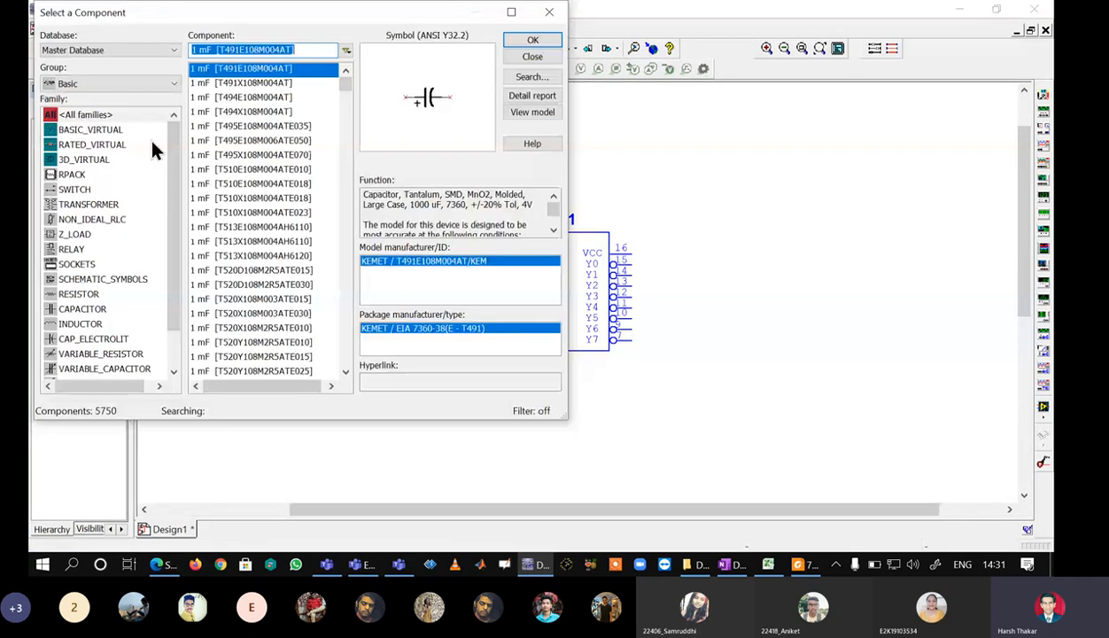
{"action": "left_click", "coordinate": [110, 83]}
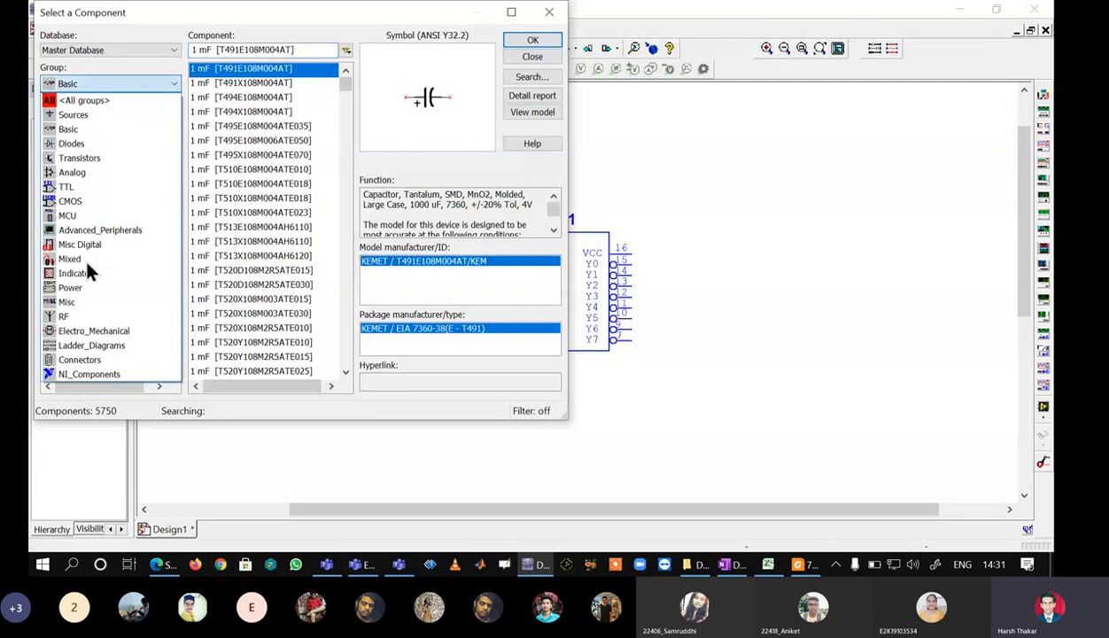
{"action": "left_click", "coordinate": [80, 129]}
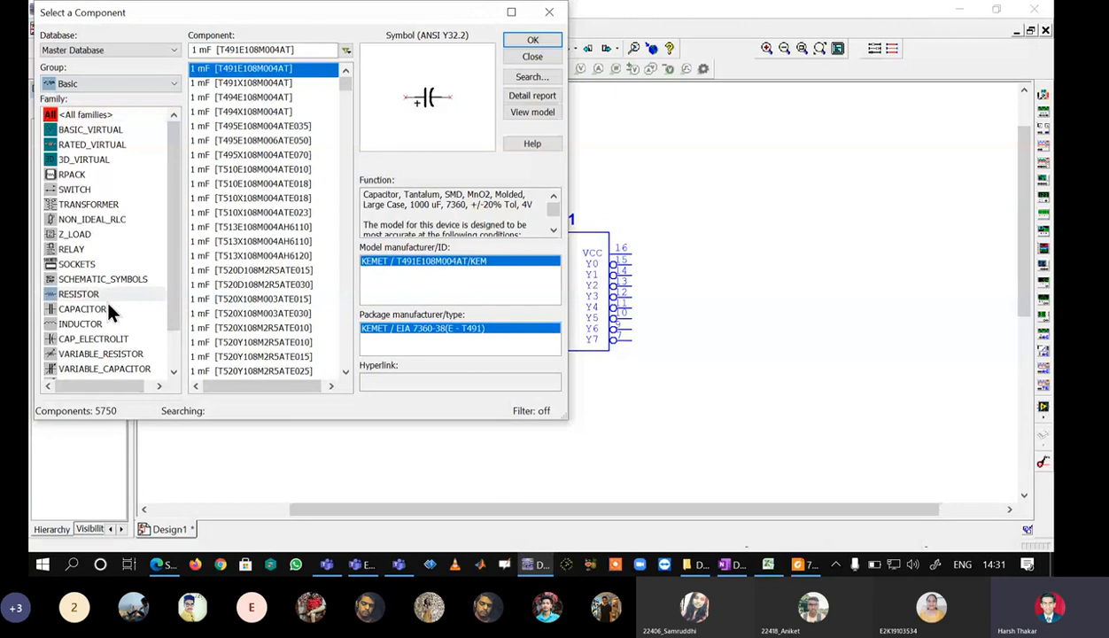
{"action": "left_click", "coordinate": [84, 294]}
{"action": "scroll", "coordinate": [82, 284], "scroll_direction": "down", "scroll_amount": 1}
{"action": "scroll", "coordinate": [82, 284], "scroll_direction": "up", "scroll_amount": 1}
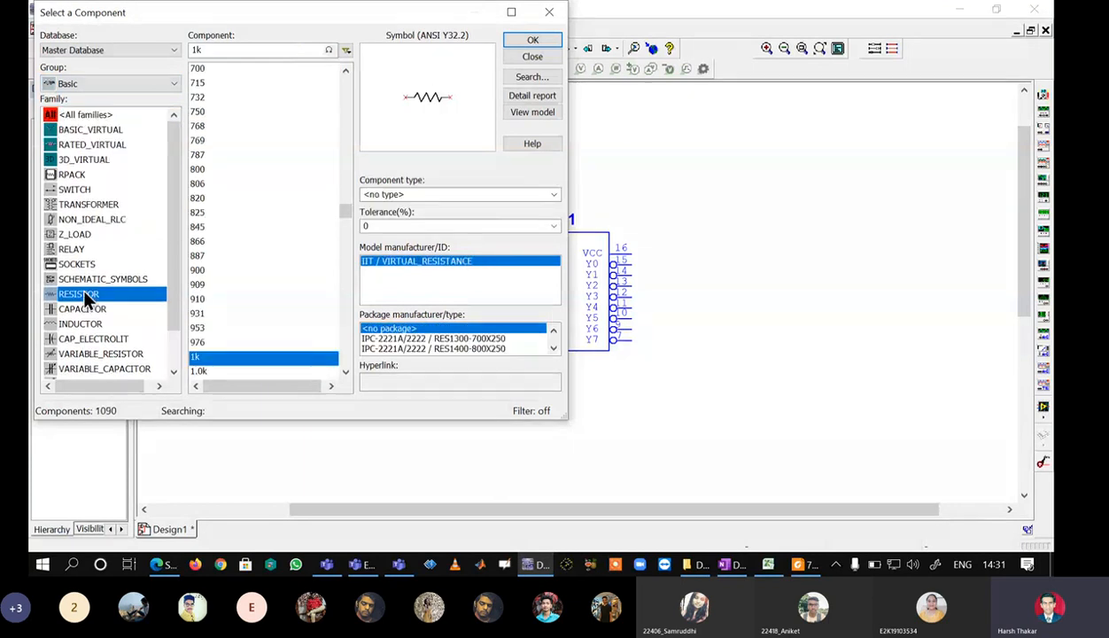
{"action": "left_click", "coordinate": [242, 50]}
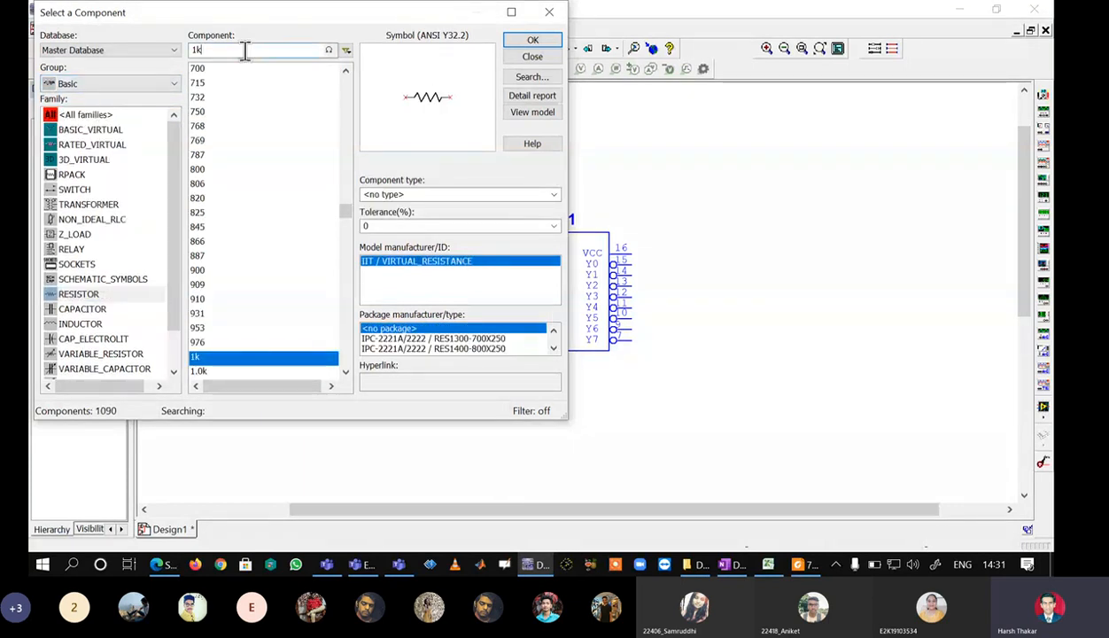
{"action": "left_click", "coordinate": [113, 116]}
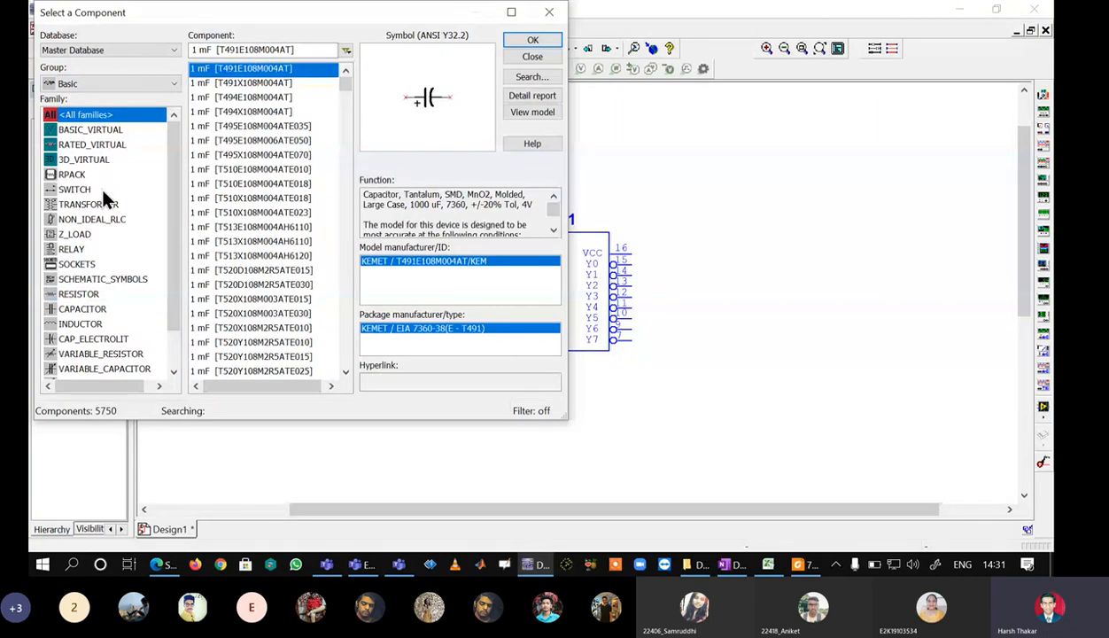
- Place three SPDT switches one below another to the left of the decoder and close component selection
{"action": "left_click", "coordinate": [103, 190]}
{"action": "left_click", "coordinate": [200, 257]}
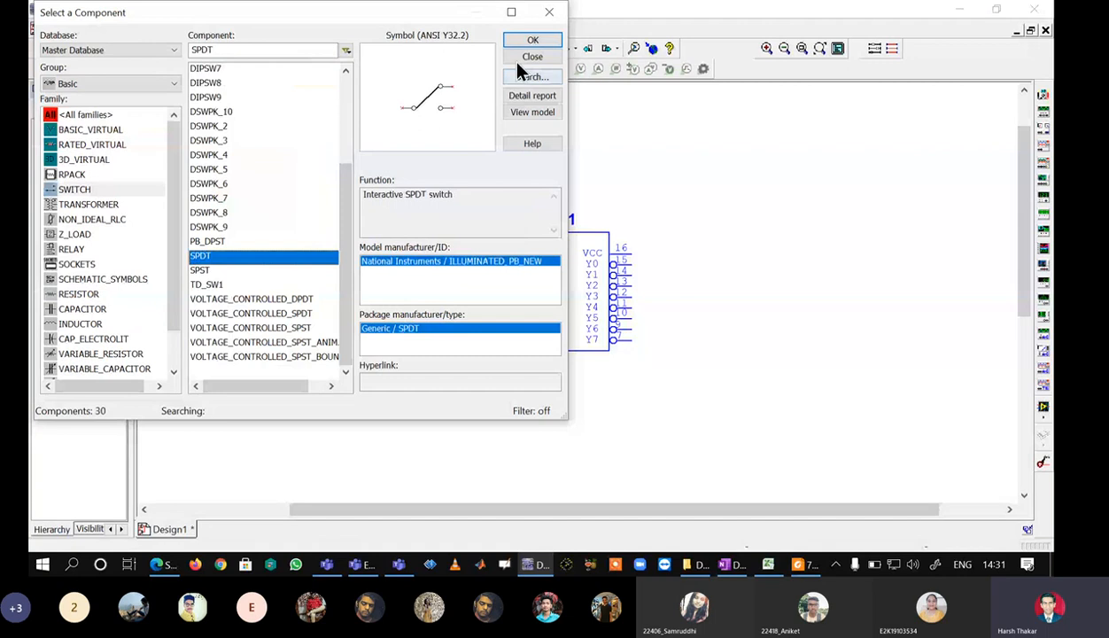
{"action": "left_click", "coordinate": [532, 40]}
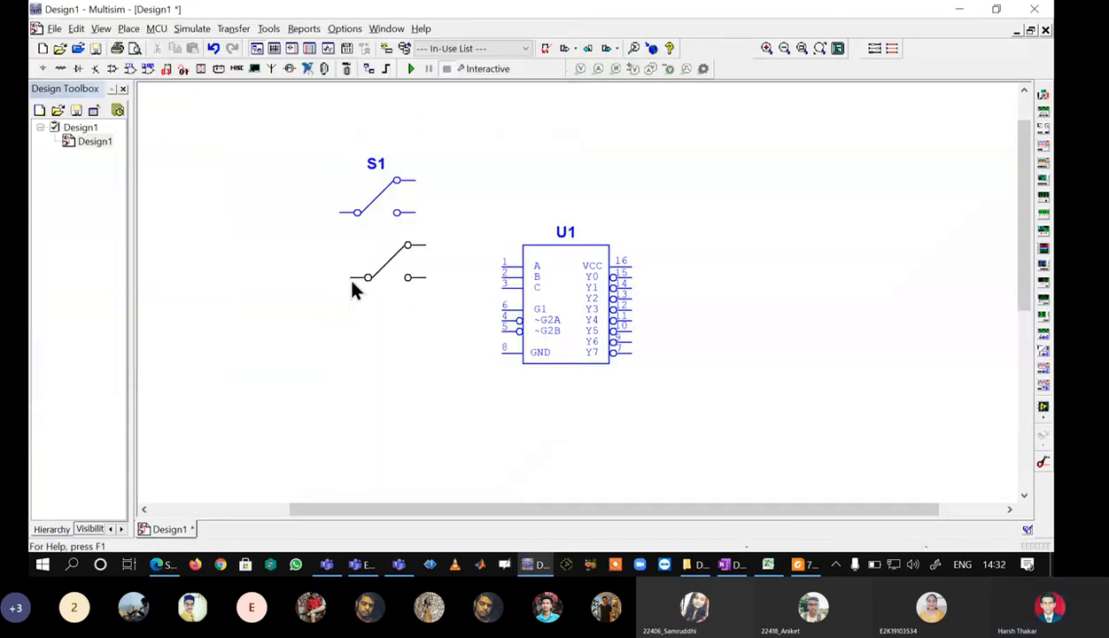
{"action": "left_click", "coordinate": [351, 291]}
{"action": "left_click", "coordinate": [292, 426]}
{"action": "left_click", "coordinate": [527, 40]}
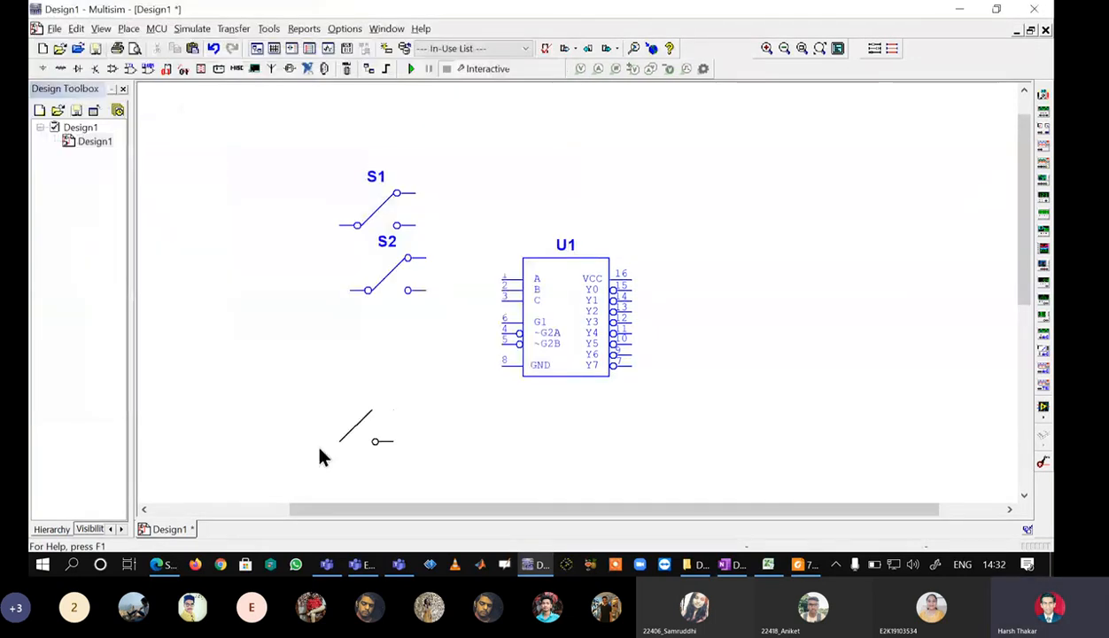
{"action": "left_click", "coordinate": [350, 346]}
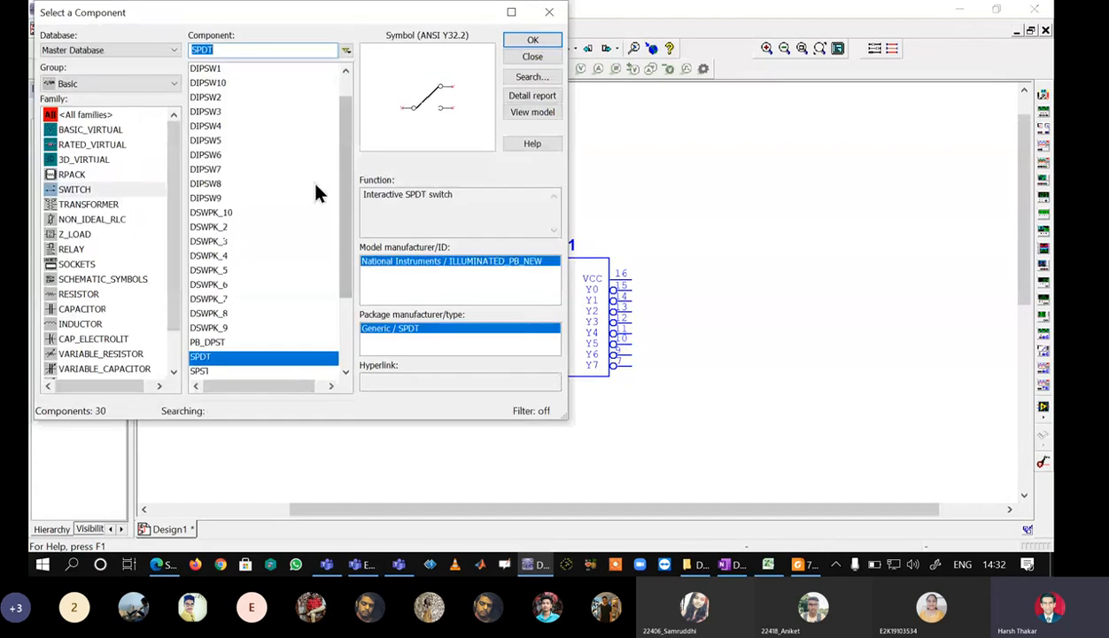
{"action": "left_click", "coordinate": [549, 12]}
- Flip all three SPDT switches horizontally so their common terminals face the decoder
{"action": "left_click_drag", "start_coordinate": [293, 137], "coordinate": [443, 390]}
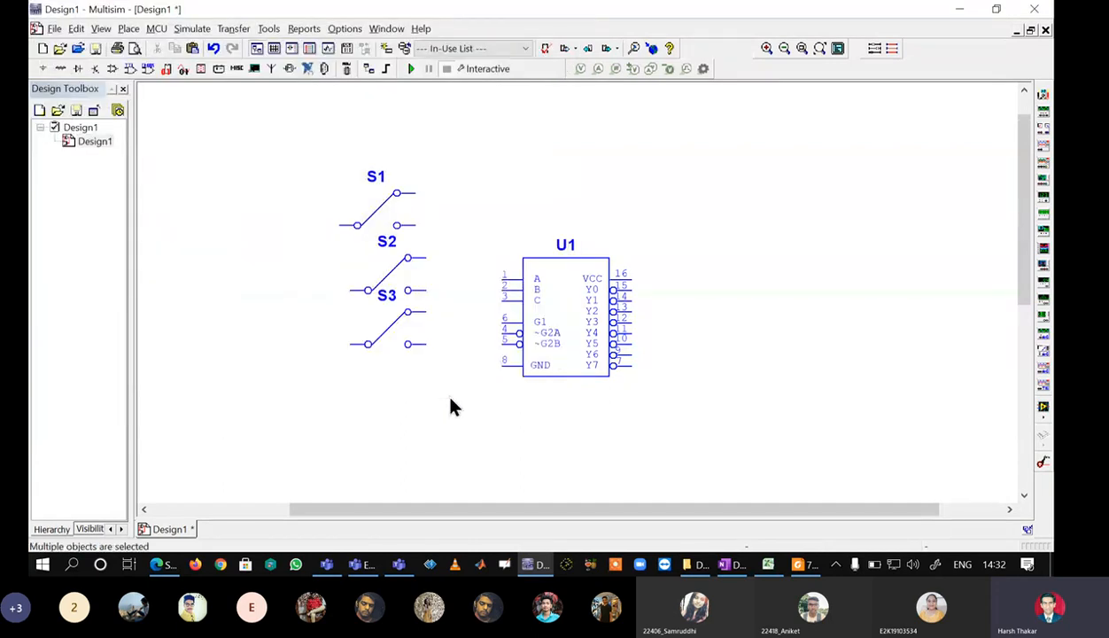
{"action": "right_click", "coordinate": [387, 218]}
{"action": "left_click", "coordinate": [438, 92]}
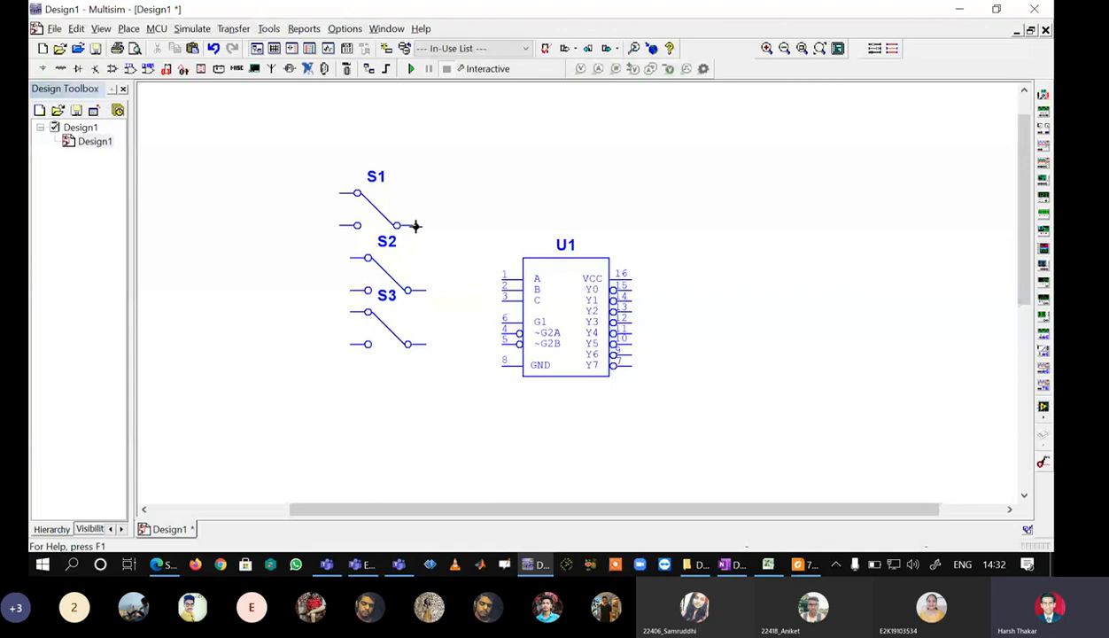
- Wire the common terminals of switches S1, S2 and S3 to decoder inputs C, B and A respectively
{"action": "left_click_drag", "start_coordinate": [416, 226], "coordinate": [502, 300]}
{"action": "left_click_drag", "start_coordinate": [421, 289], "coordinate": [503, 289]}
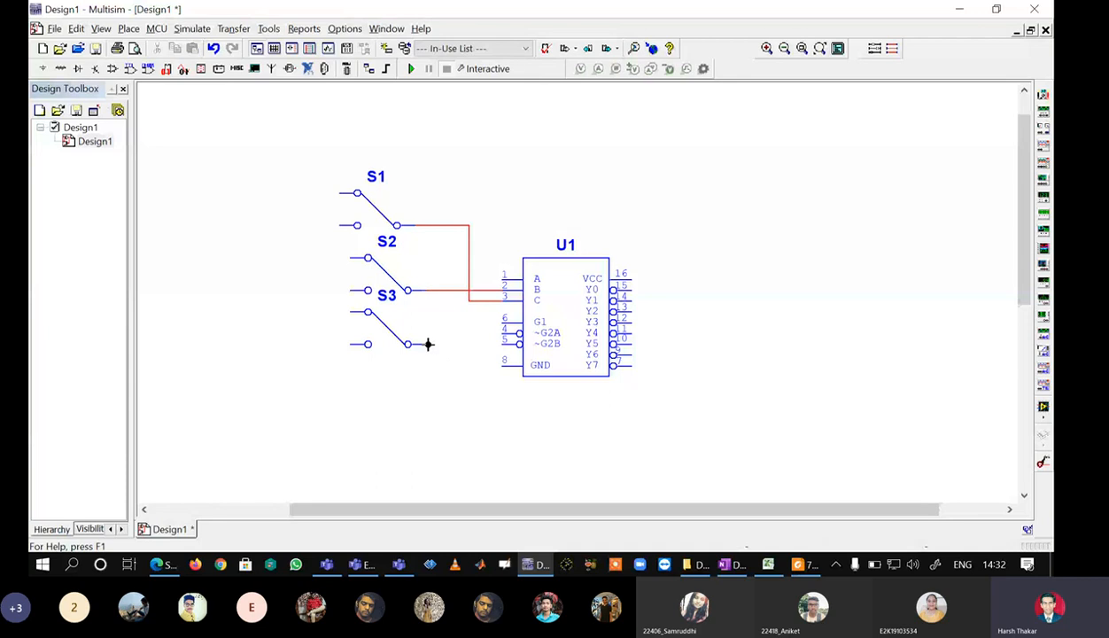
{"action": "left_click_drag", "start_coordinate": [426, 344], "coordinate": [488, 278]}
{"action": "left_click", "coordinate": [502, 279]}
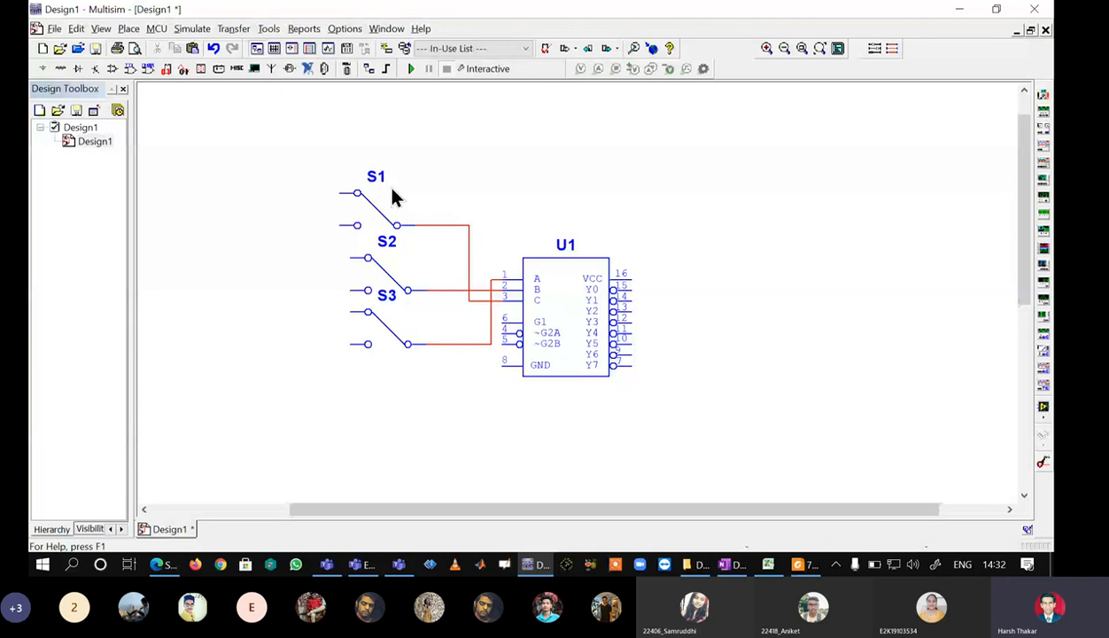
- Rename switches S1, S2 and S3 as C, B and A
{"action": "double_click", "coordinate": [395, 196]}
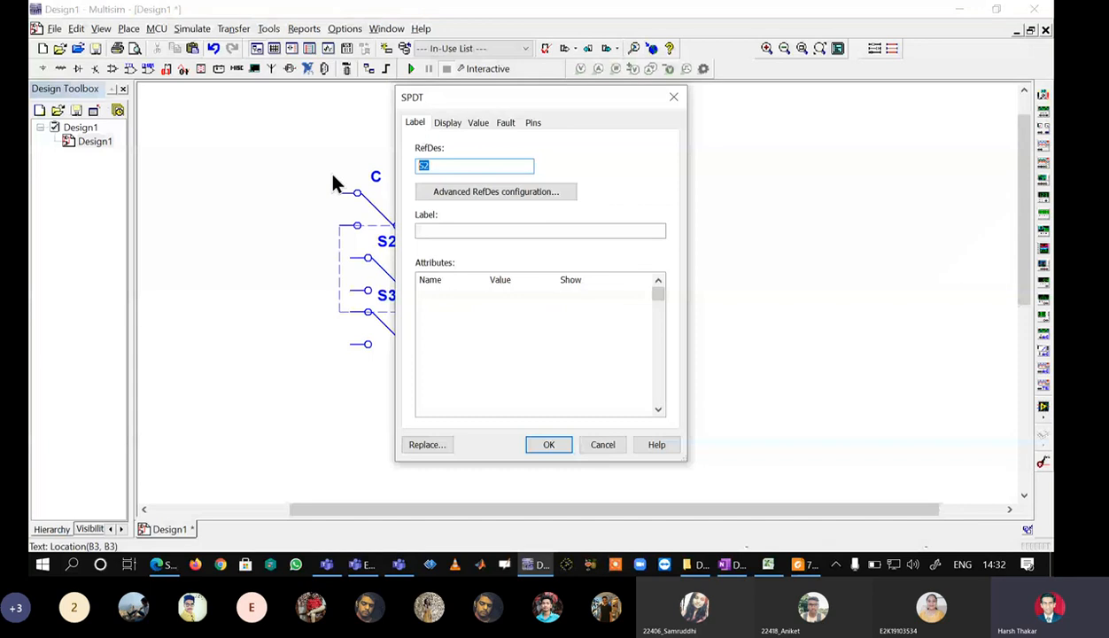
{"action": "type", "text": "B"}
{"action": "left_click", "coordinate": [548, 444]}
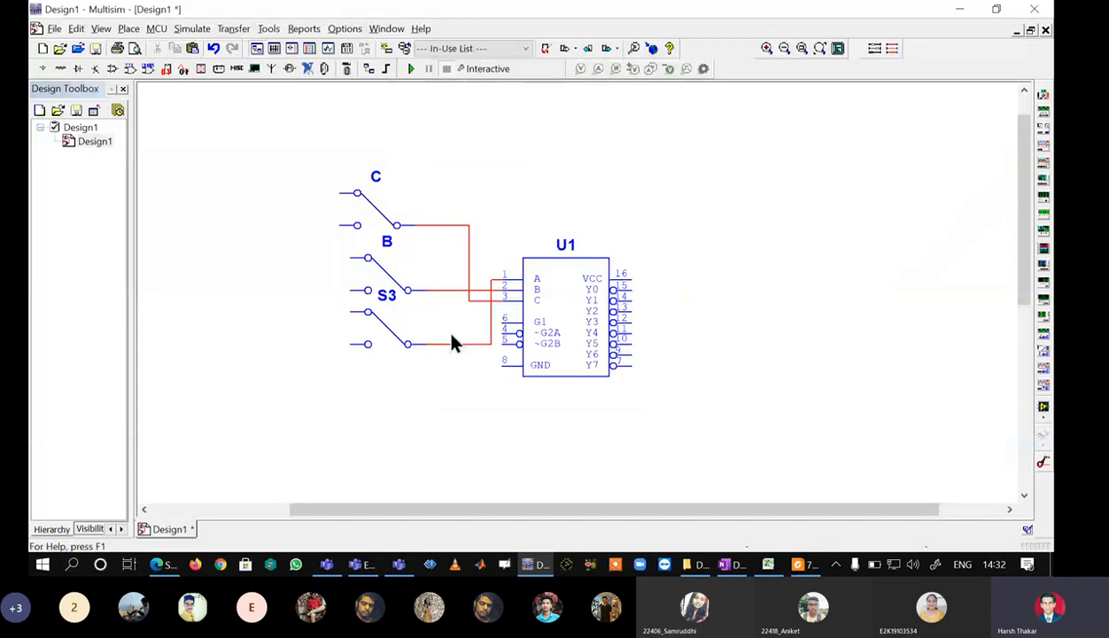
{"action": "double_click", "coordinate": [389, 301]}
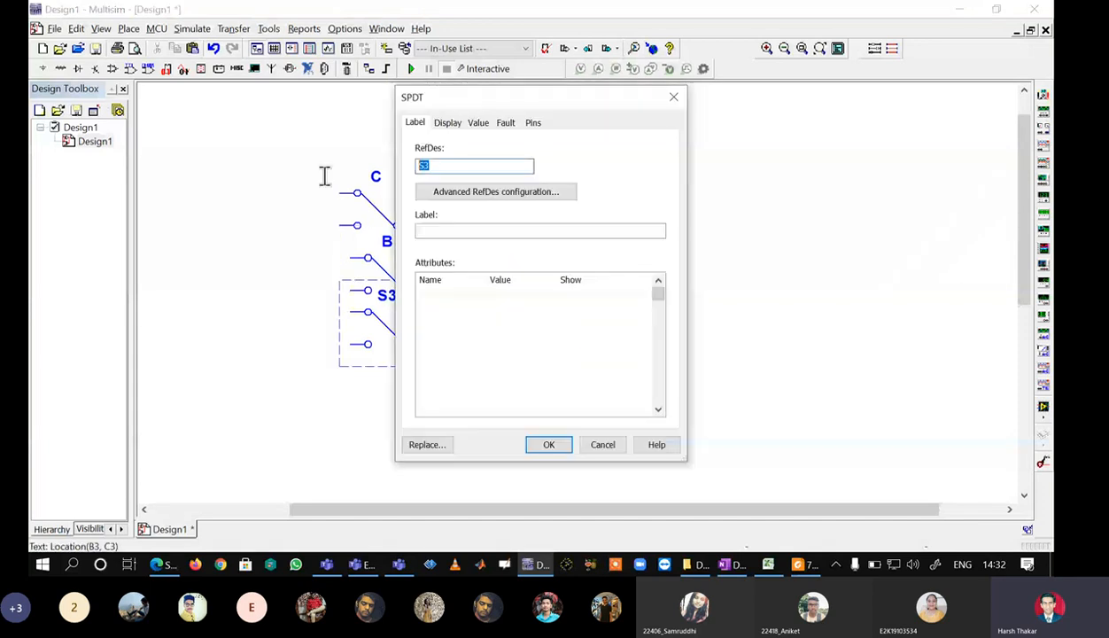
{"action": "type", "text": "A"}
{"action": "left_click", "coordinate": [550, 446]}
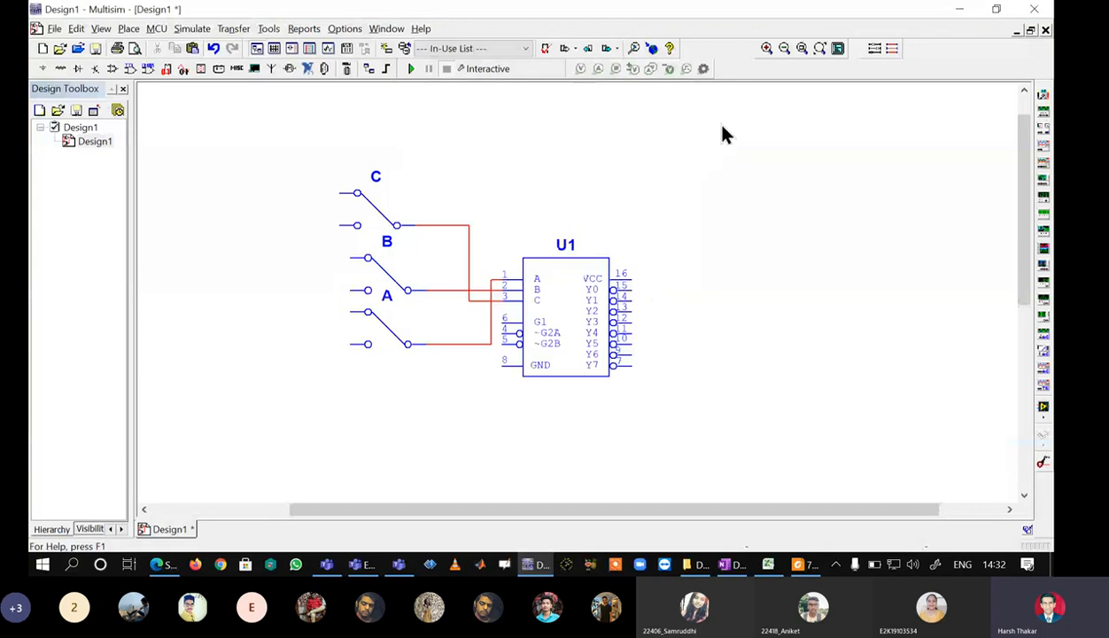
- Set the toggle key of switch C to C in its component properties
{"action": "double_click", "coordinate": [404, 221]}
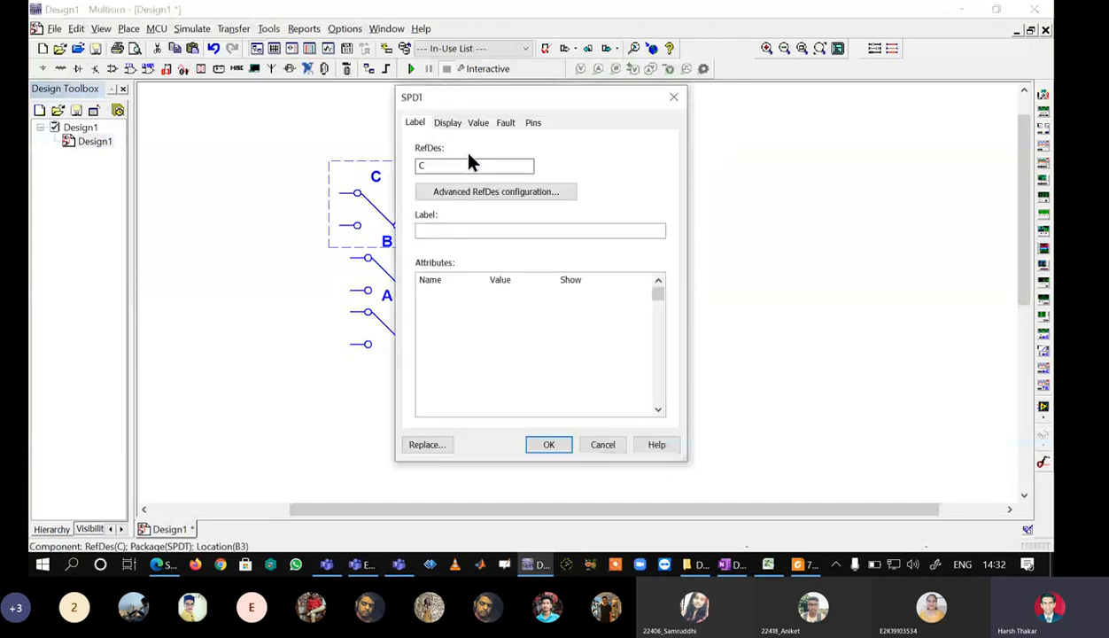
{"action": "left_click", "coordinate": [447, 126]}
{"action": "left_click", "coordinate": [478, 127]}
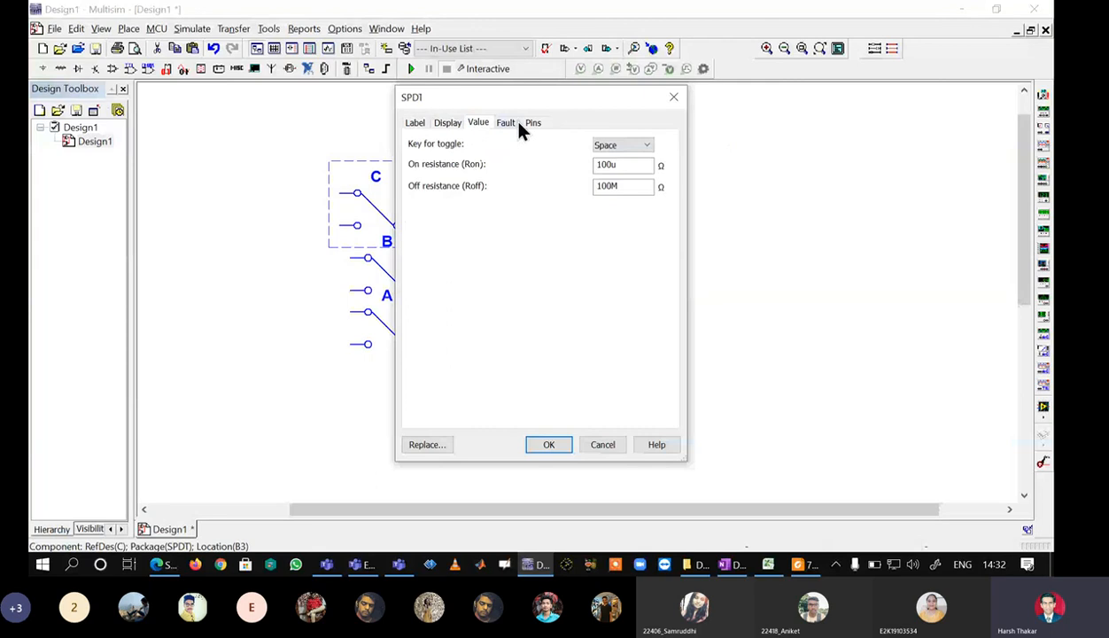
{"action": "left_click", "coordinate": [512, 124]}
{"action": "left_click", "coordinate": [414, 124]}
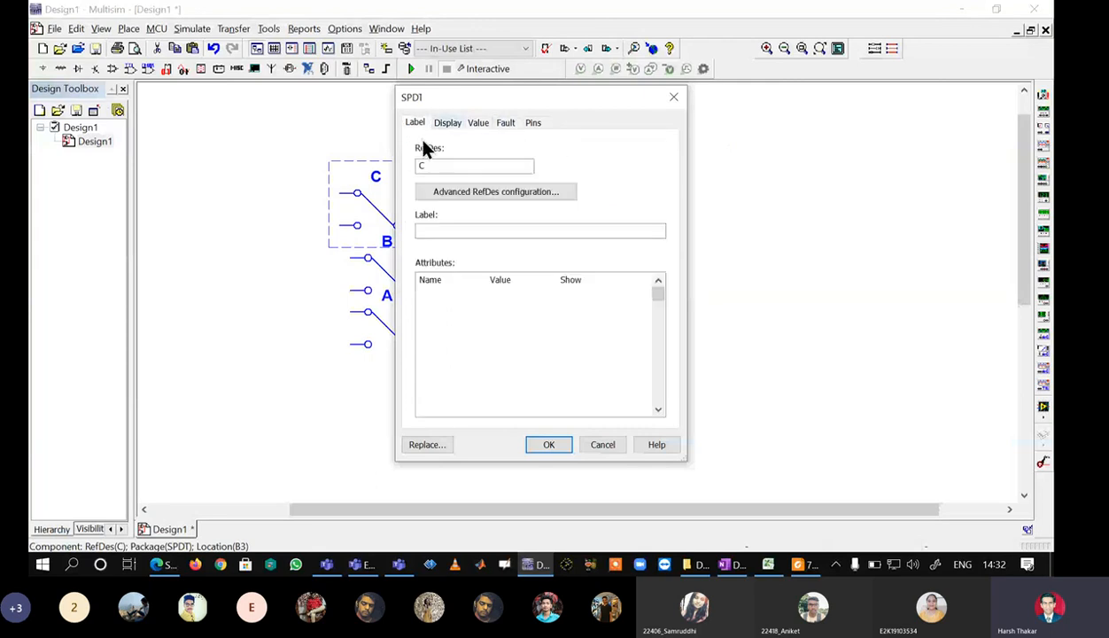
{"action": "left_click", "coordinate": [455, 124]}
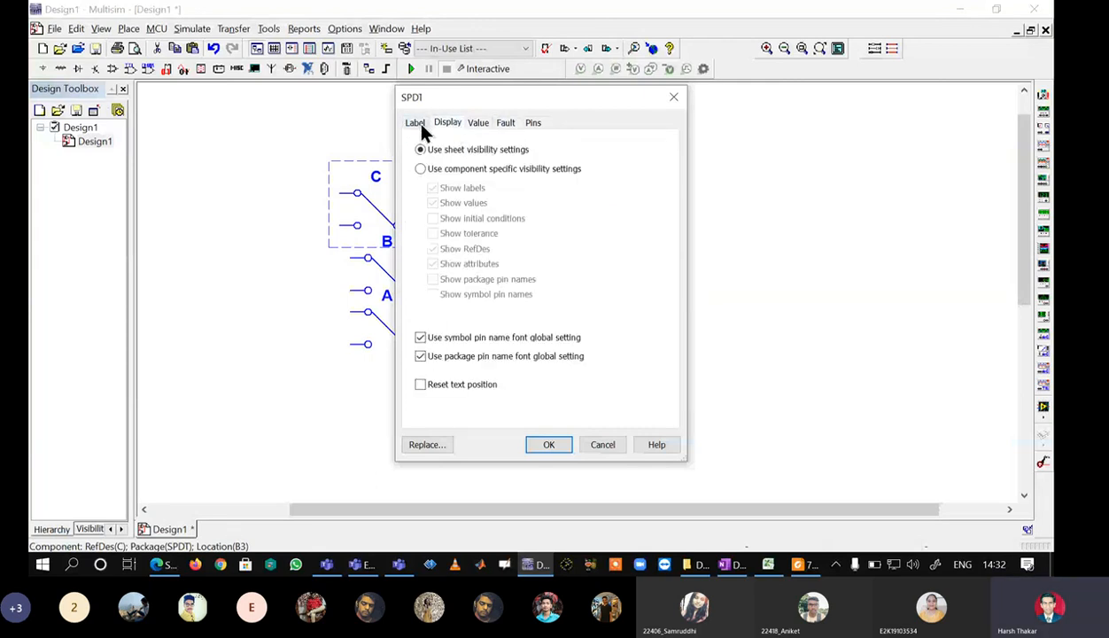
{"action": "left_click", "coordinate": [419, 126]}
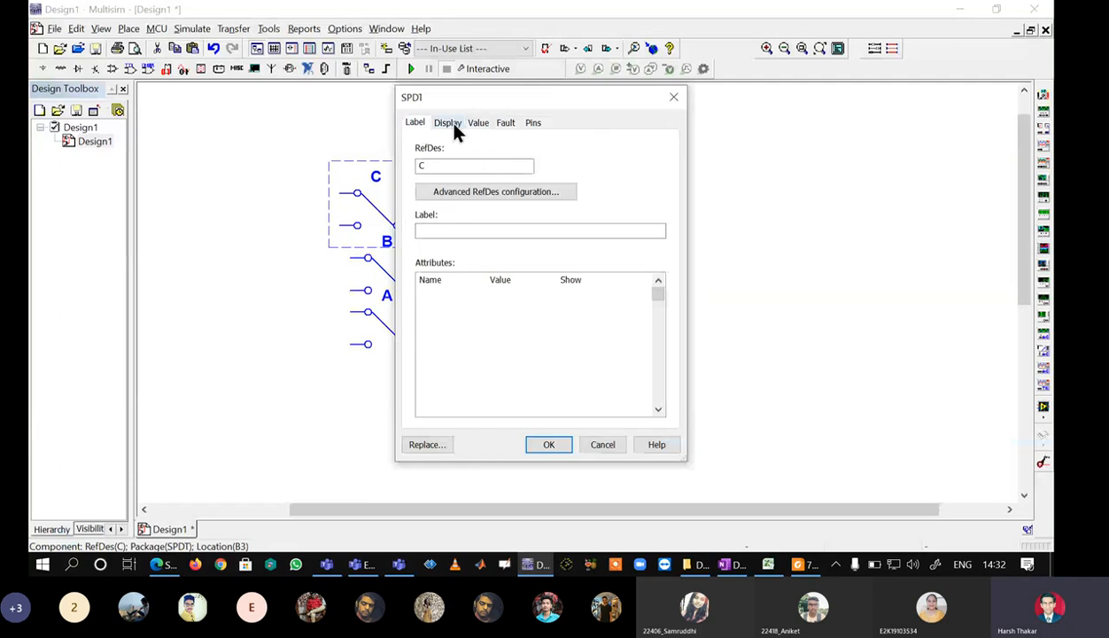
{"action": "left_click", "coordinate": [452, 125]}
{"action": "left_click", "coordinate": [534, 125]}
{"action": "left_click", "coordinate": [507, 126]}
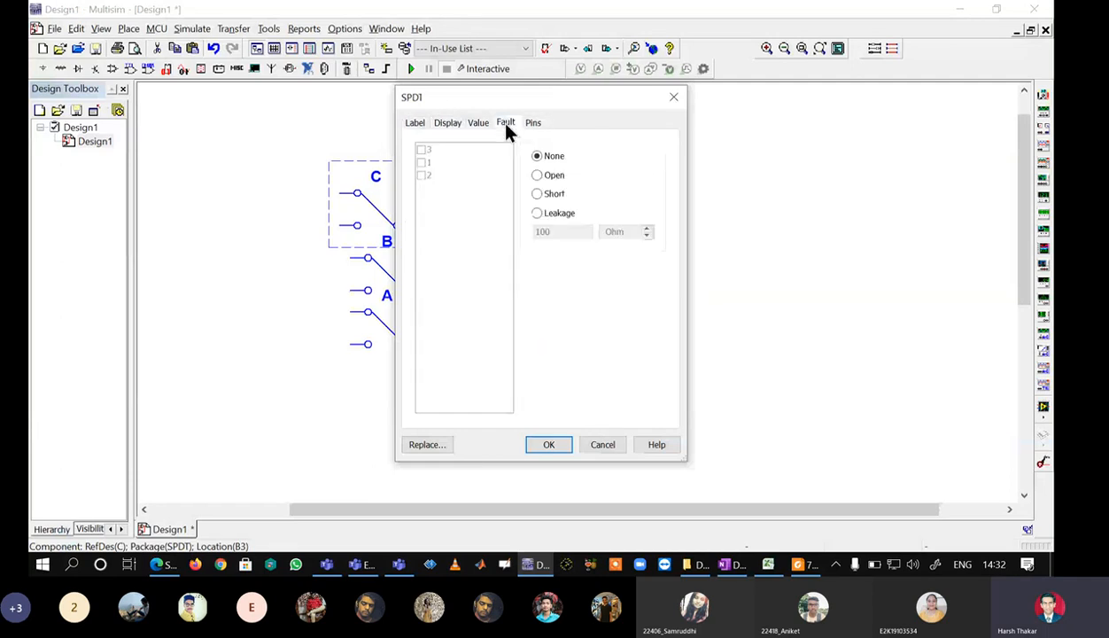
{"action": "left_click", "coordinate": [480, 125]}
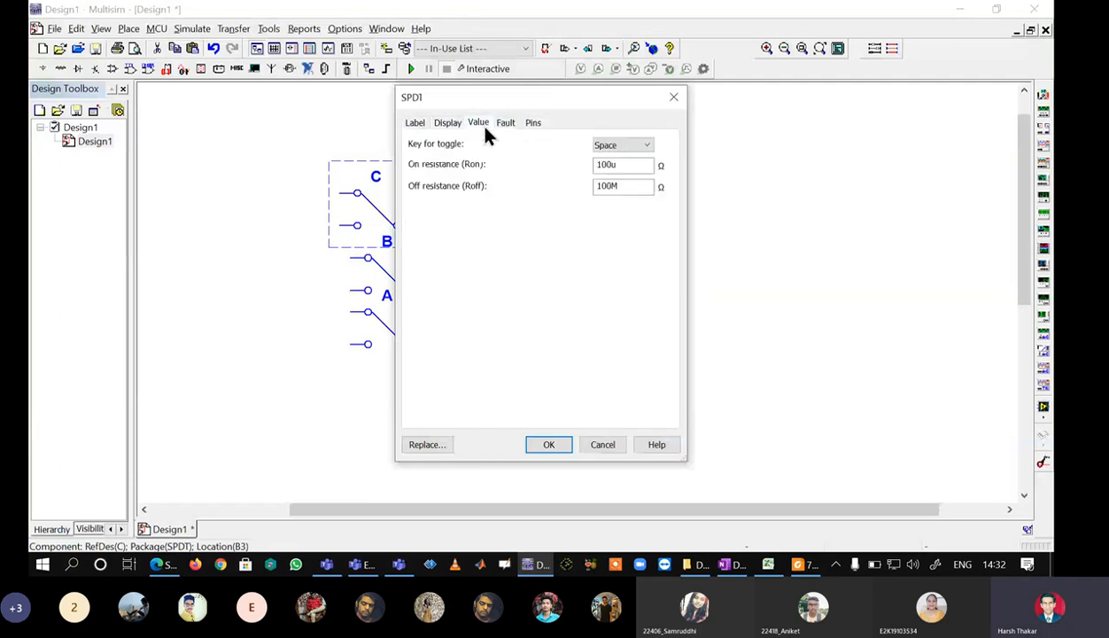
{"action": "left_click", "coordinate": [616, 152]}
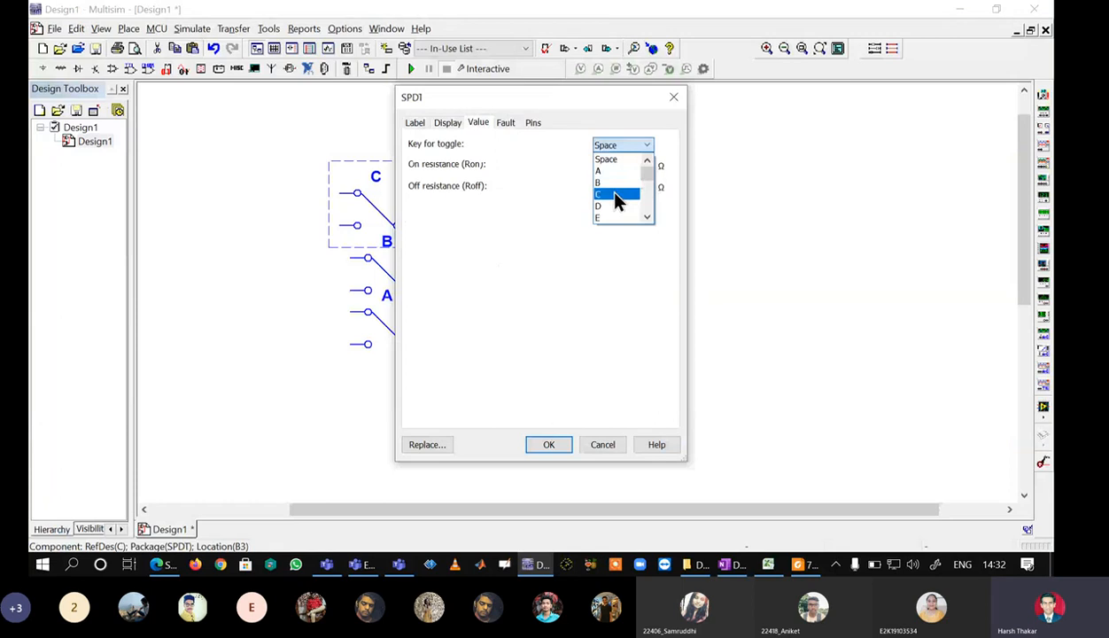
{"action": "left_click", "coordinate": [616, 195]}
{"action": "left_click", "coordinate": [556, 440]}
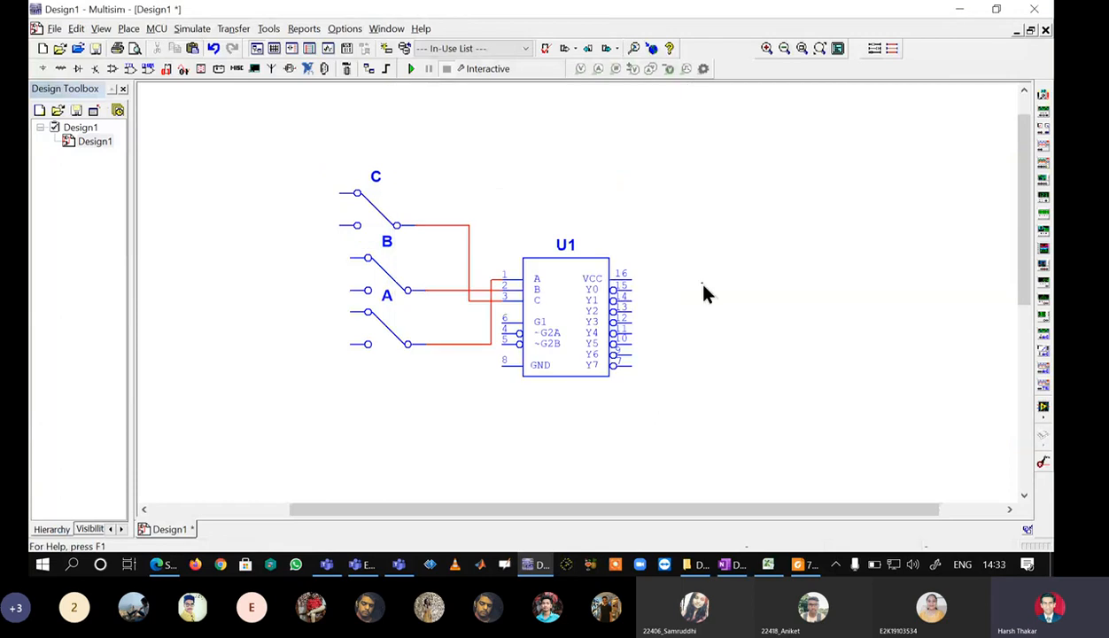
- Set the toggle key of switch B to B and the toggle key of switch A to A
{"action": "double_click", "coordinate": [412, 284]}
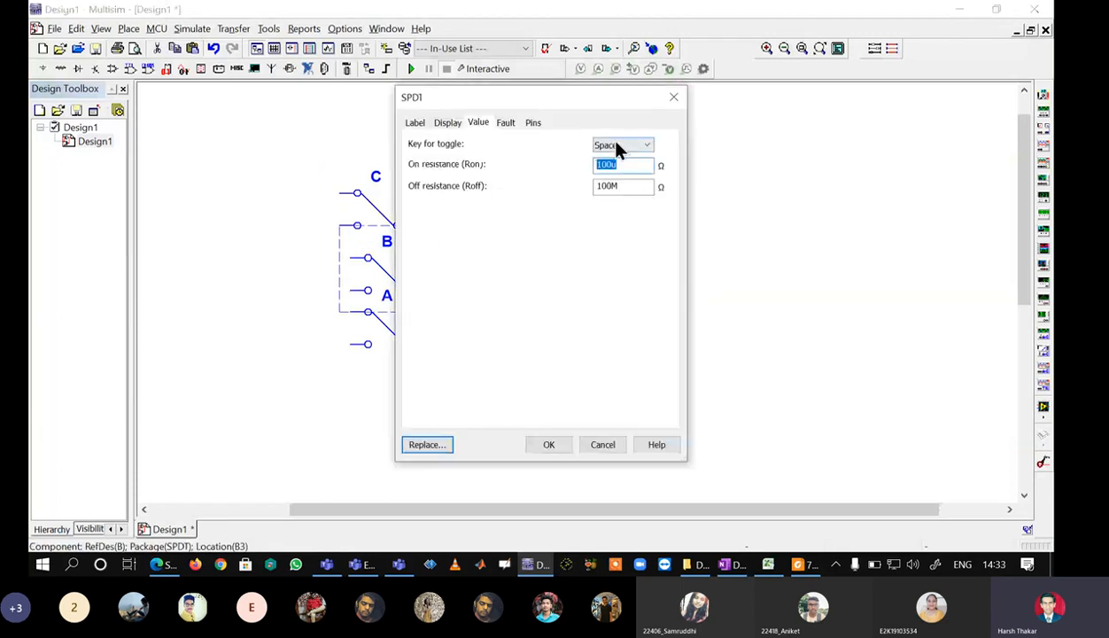
{"action": "left_click", "coordinate": [620, 145]}
{"action": "left_click", "coordinate": [606, 184]}
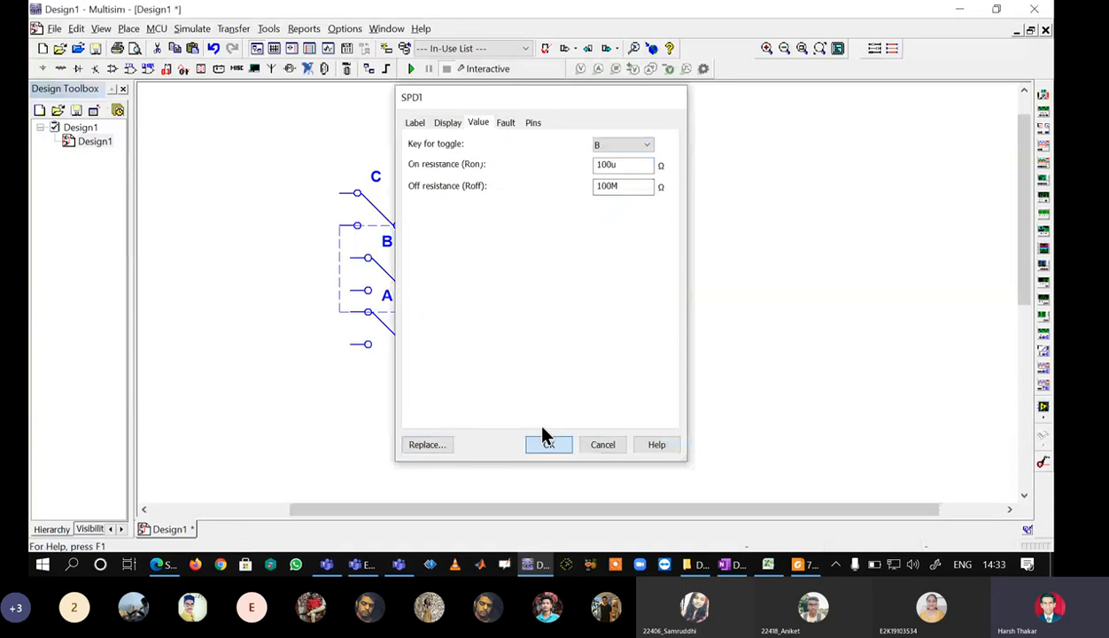
{"action": "left_click", "coordinate": [546, 441]}
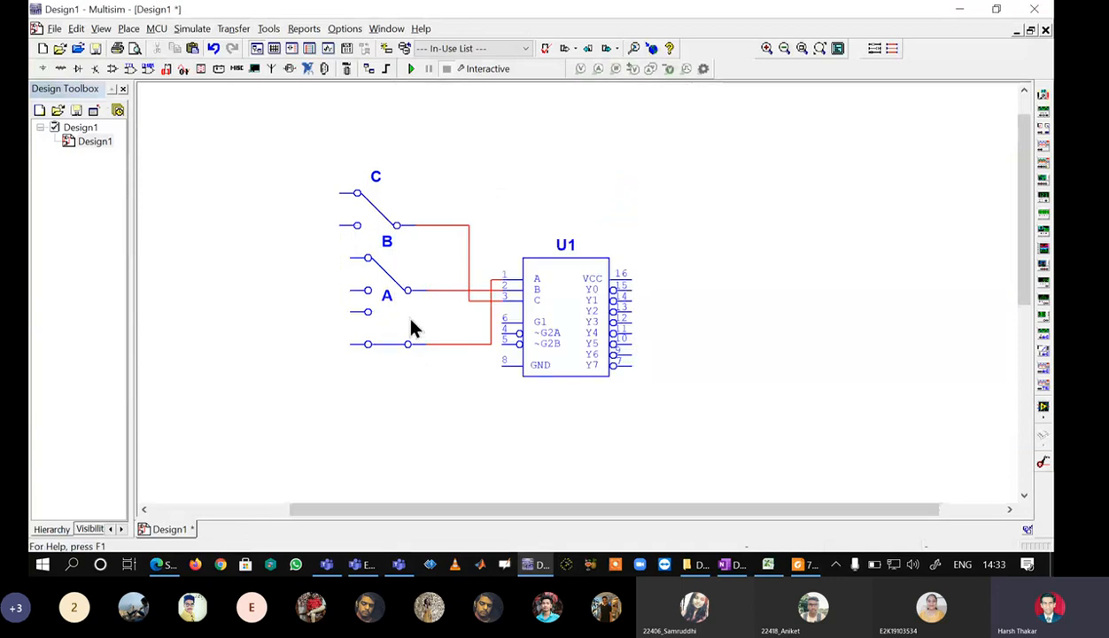
{"action": "double_click", "coordinate": [407, 328]}
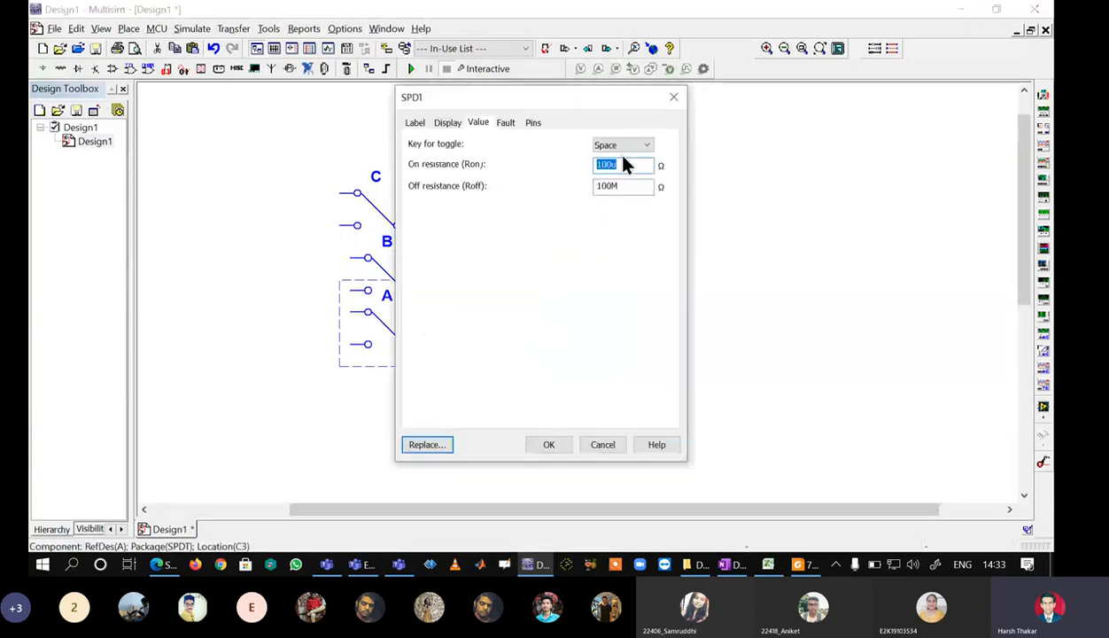
{"action": "left_click", "coordinate": [622, 146]}
{"action": "left_click", "coordinate": [601, 160]}
{"action": "left_click", "coordinate": [553, 442]}
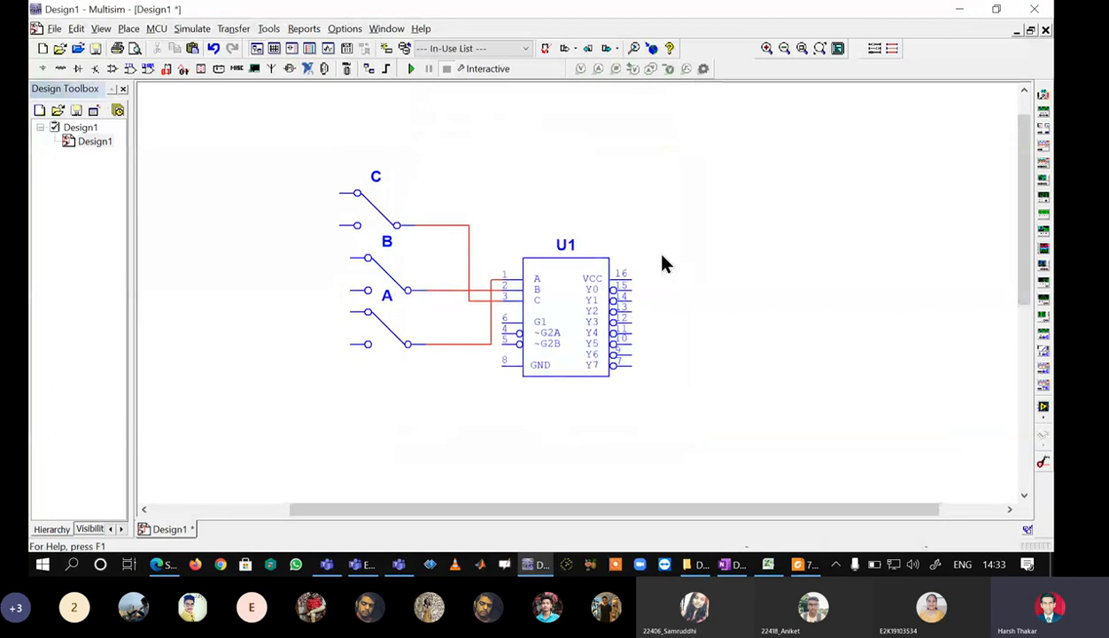
- Place a VCC supply from the Sources group above and to the left of the switches, then close component selection
{"action": "scroll", "coordinate": [662, 257], "scroll_direction": "up", "scroll_amount": 1}
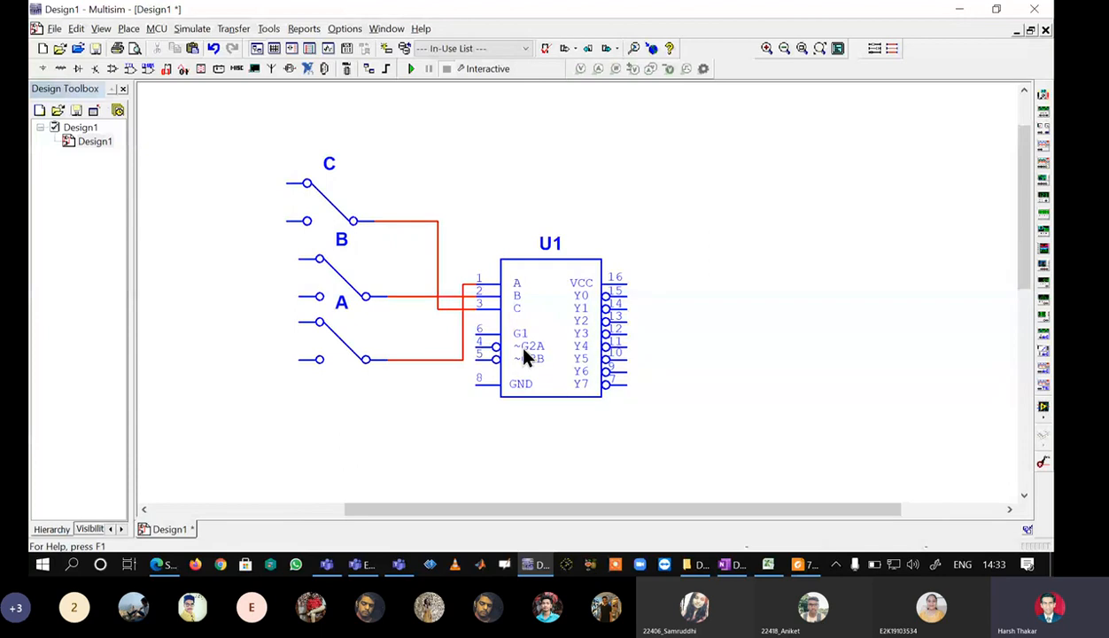
{"action": "left_click", "coordinate": [61, 69]}
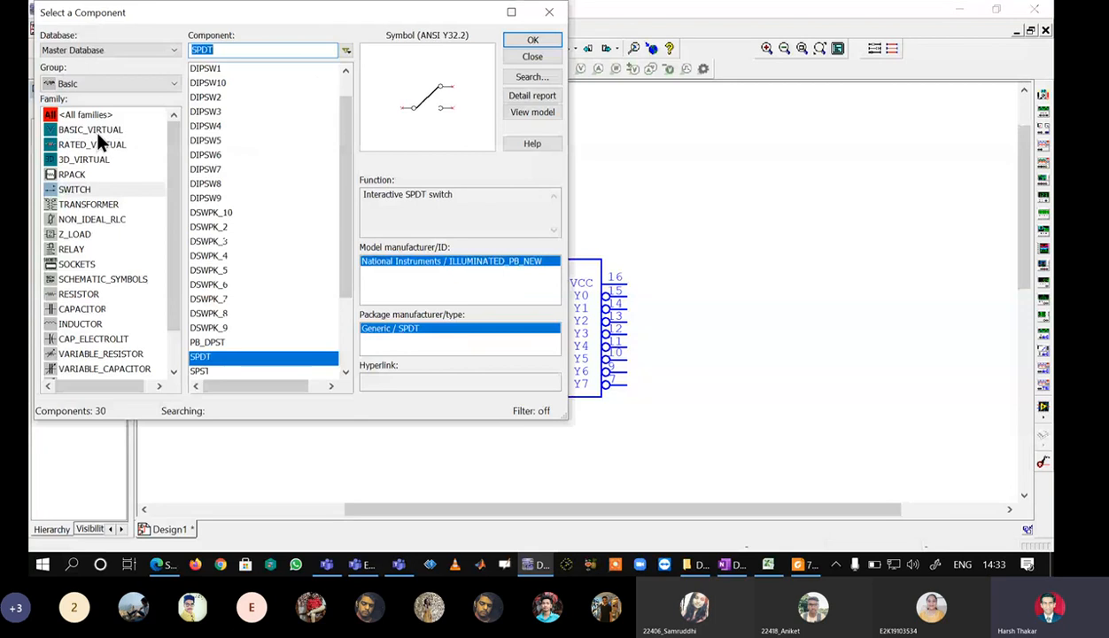
{"action": "left_click", "coordinate": [95, 129]}
{"action": "left_click", "coordinate": [89, 85]}
{"action": "left_click", "coordinate": [87, 116]}
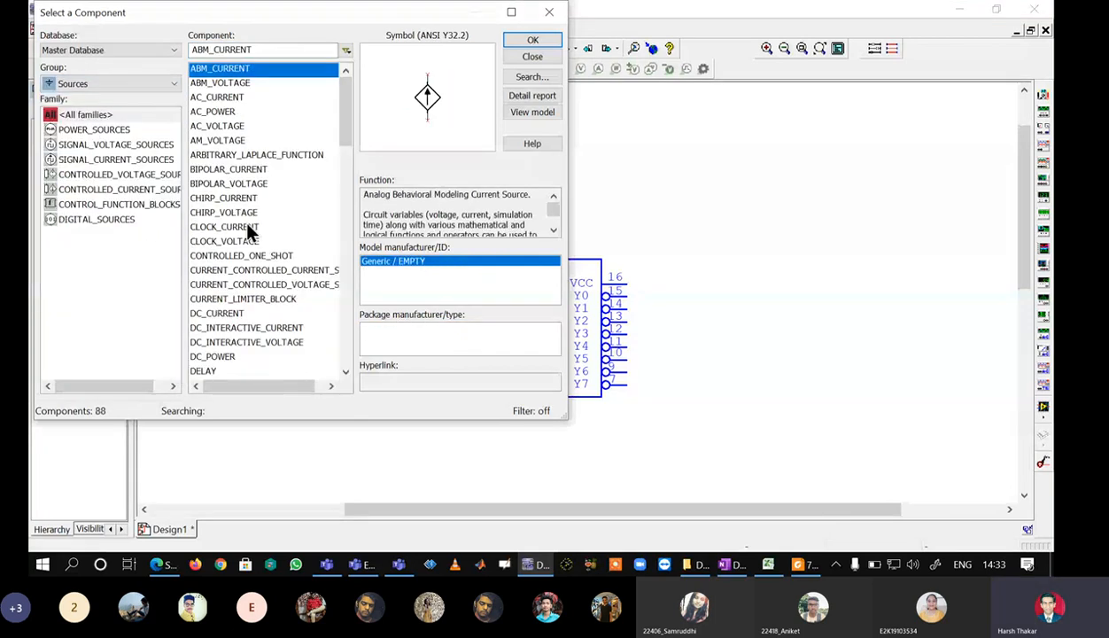
{"action": "scroll", "coordinate": [243, 232], "scroll_direction": "down", "scroll_amount": 20}
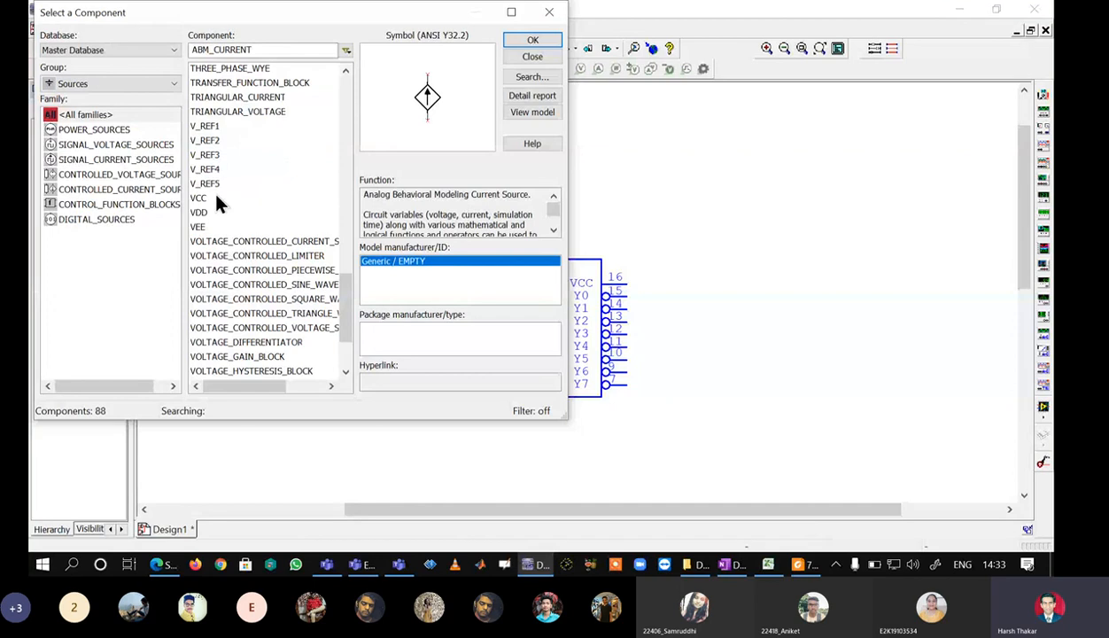
{"action": "left_click", "coordinate": [217, 197]}
{"action": "left_click", "coordinate": [532, 40]}
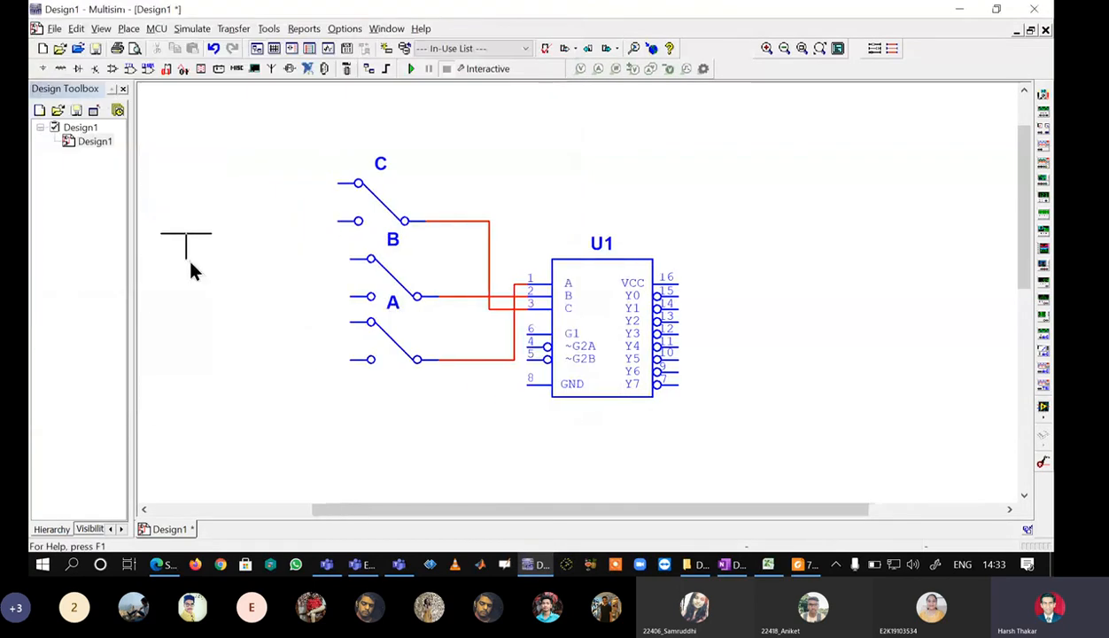
{"action": "left_click", "coordinate": [195, 133]}
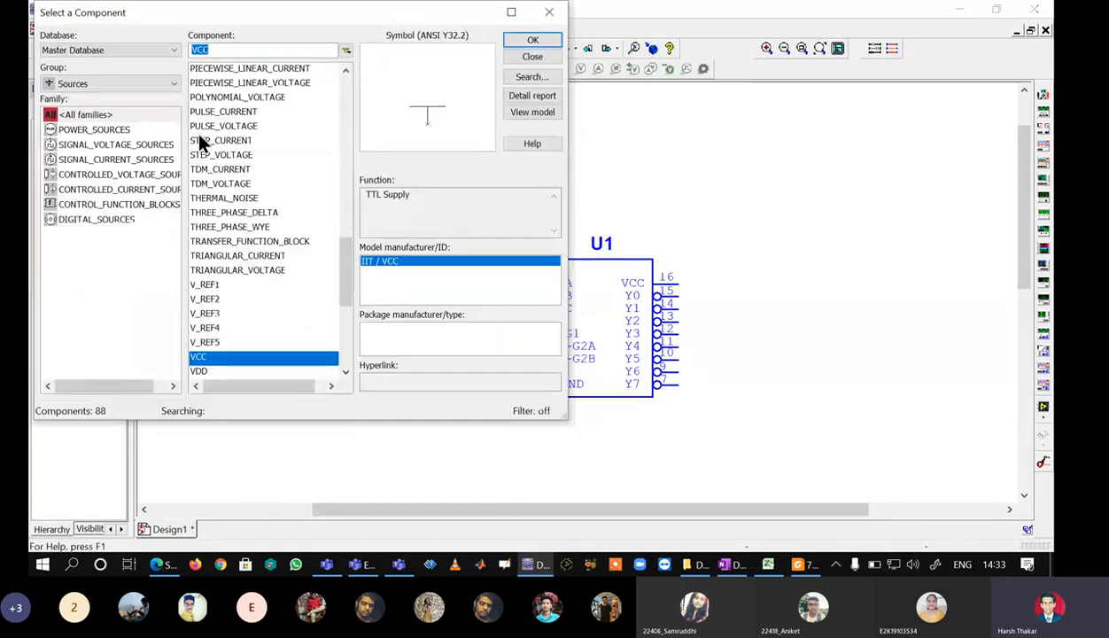
{"action": "left_click", "coordinate": [531, 58]}
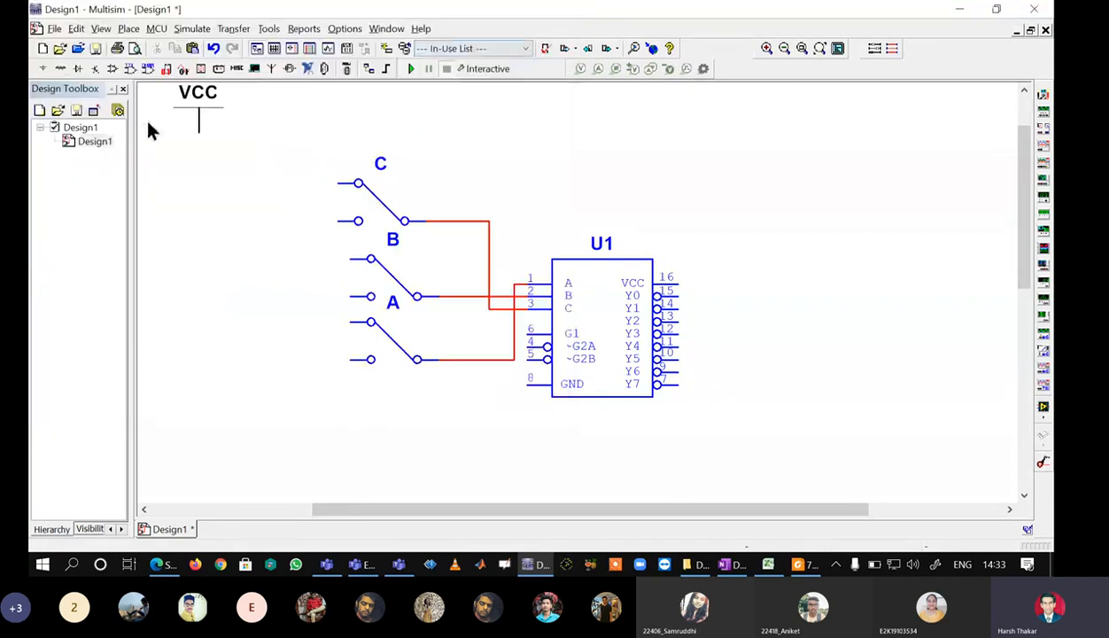
- Place a DGND digital ground just to the right of the VCC symbol and flip it vertically so its terminal points down
{"action": "left_click", "coordinate": [62, 69]}
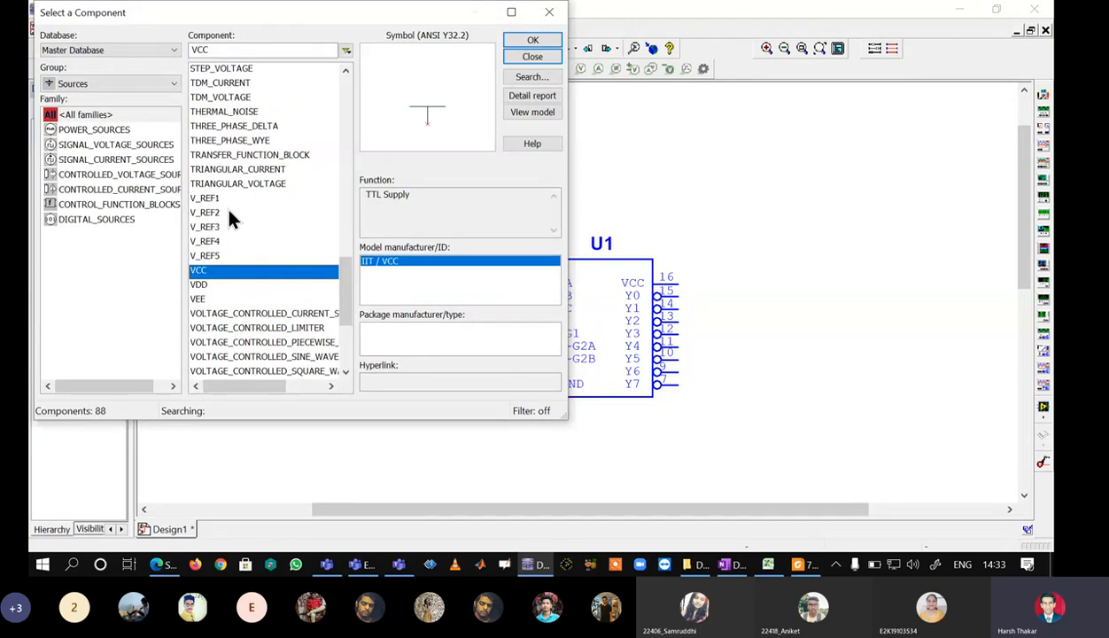
{"action": "scroll", "coordinate": [223, 205], "scroll_direction": "up", "scroll_amount": 5}
{"action": "scroll", "coordinate": [223, 205], "scroll_direction": "up", "scroll_amount": 8}
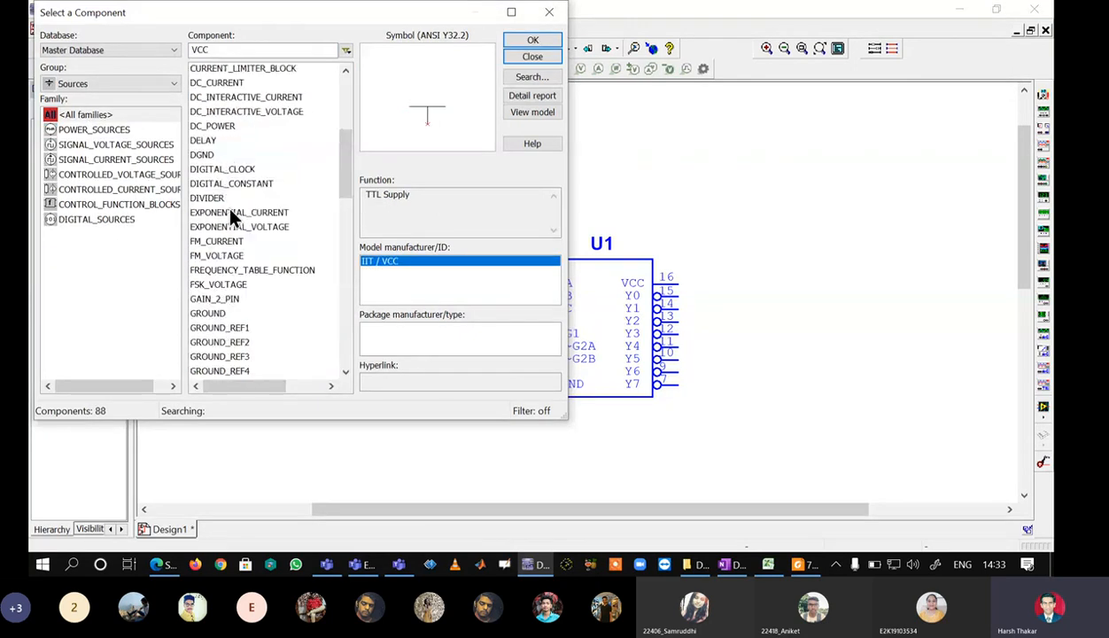
{"action": "left_click", "coordinate": [225, 156]}
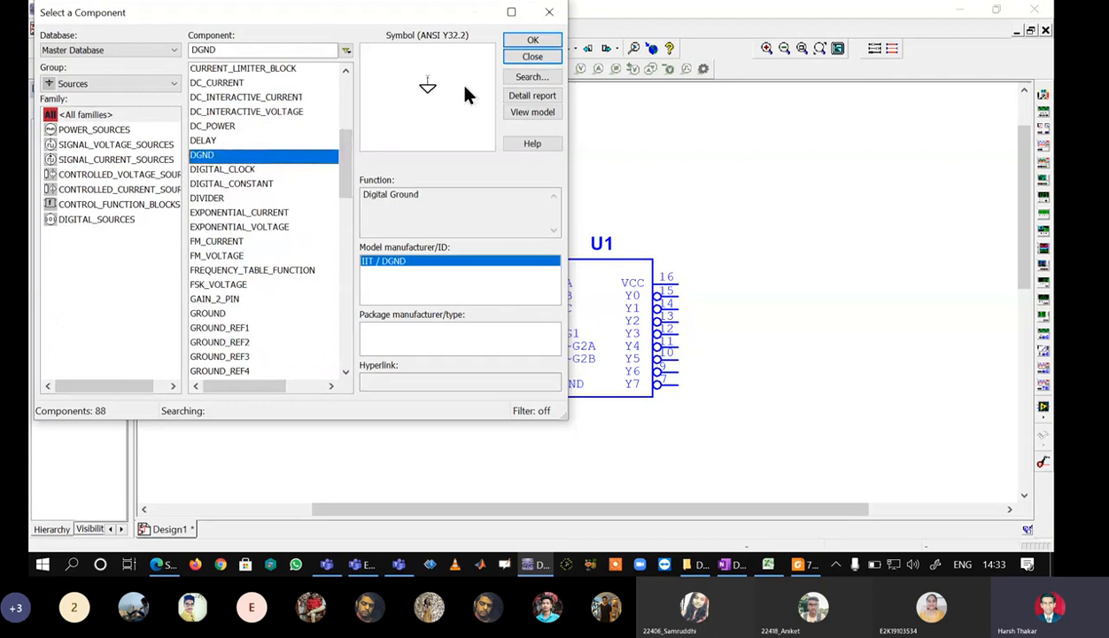
{"action": "left_click", "coordinate": [532, 56]}
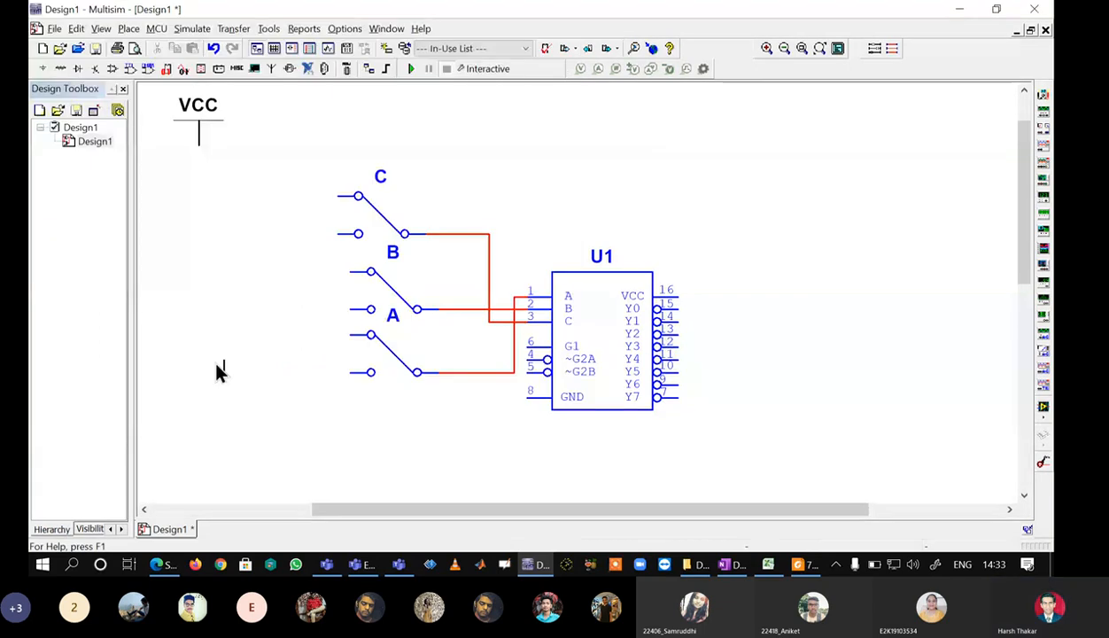
{"action": "left_click", "coordinate": [252, 126]}
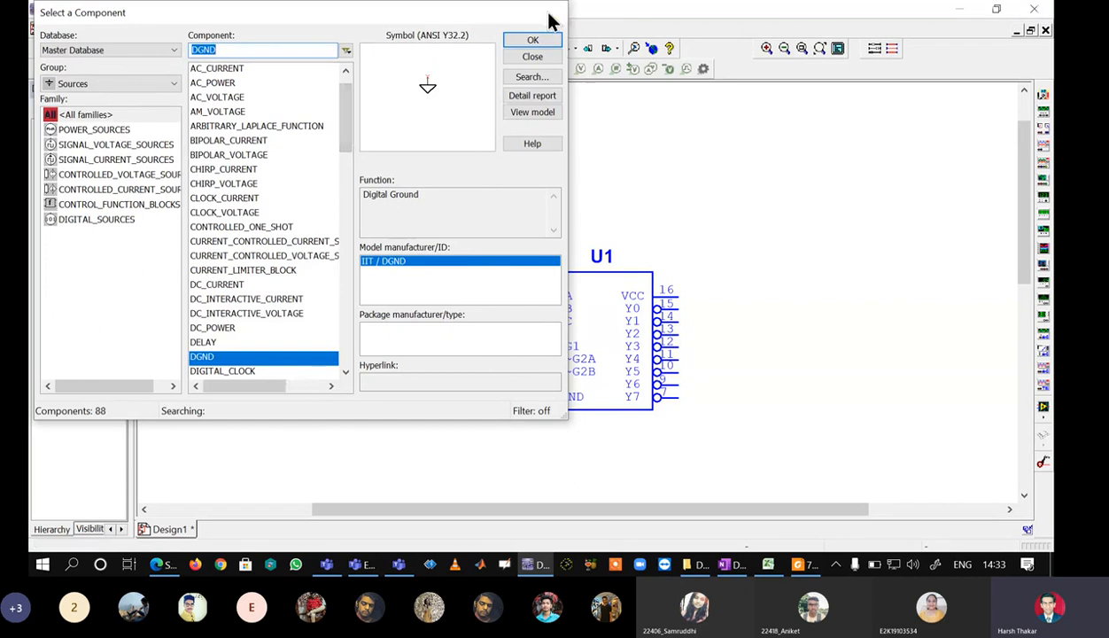
{"action": "left_click", "coordinate": [535, 40]}
{"action": "left_click", "coordinate": [272, 136]}
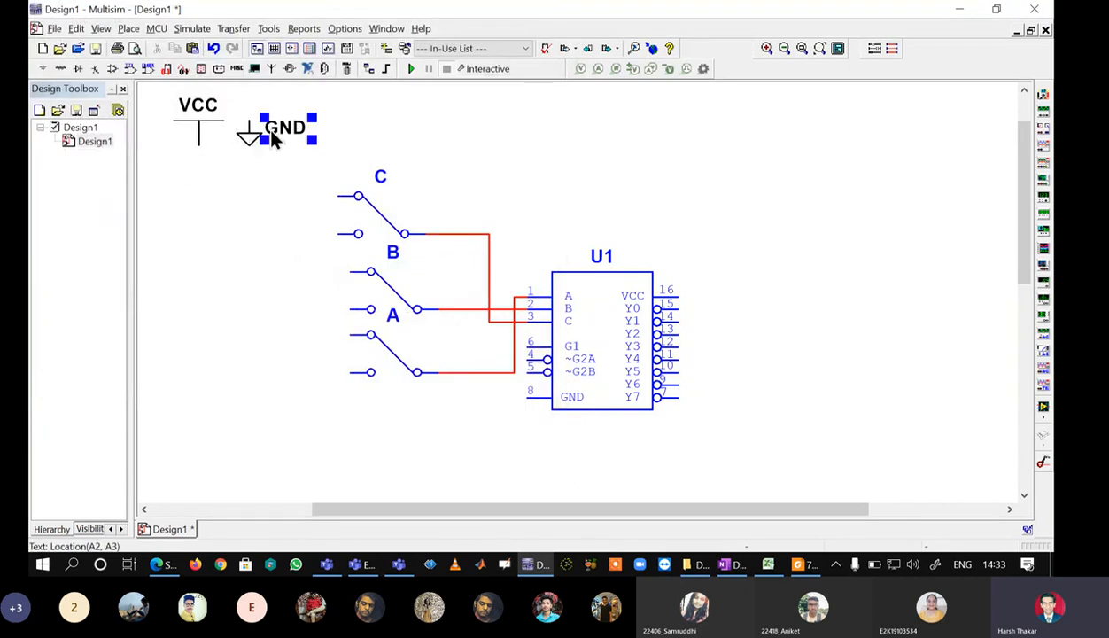
{"action": "right_click", "coordinate": [256, 130]}
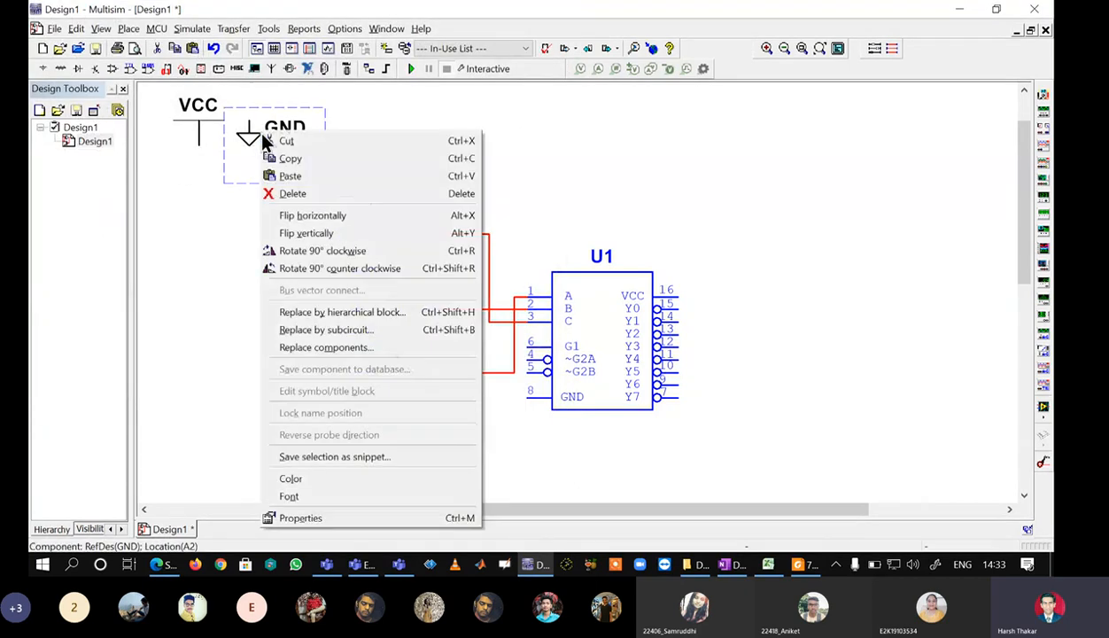
{"action": "left_click", "coordinate": [318, 233]}
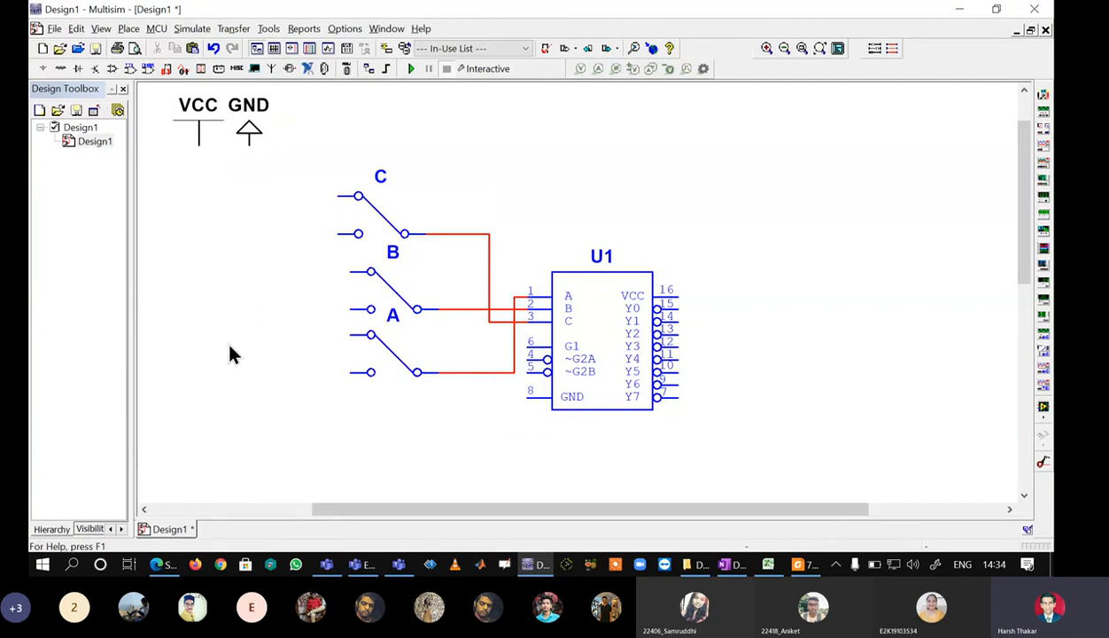
- Place two junctions below the VCC and GND symbols and wire each symbol down to its junction to form vertical supply rails
{"action": "left_click", "coordinate": [203, 424]}
{"action": "left_click", "coordinate": [249, 425]}
{"action": "left_click", "coordinate": [249, 148]}
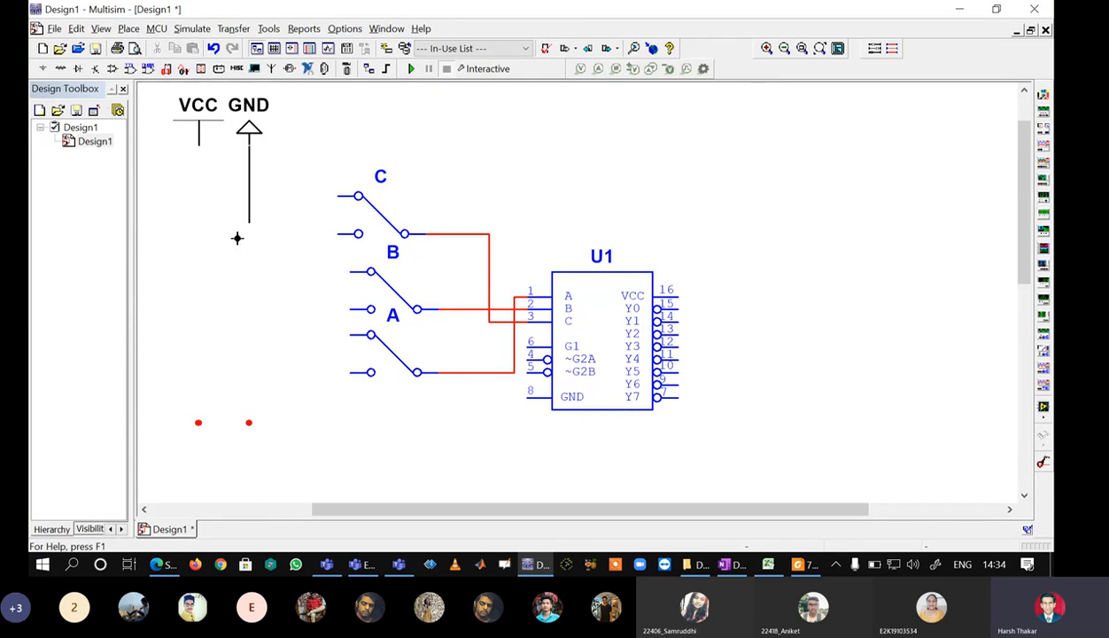
{"action": "left_click", "coordinate": [249, 422]}
{"action": "left_click", "coordinate": [199, 143]}
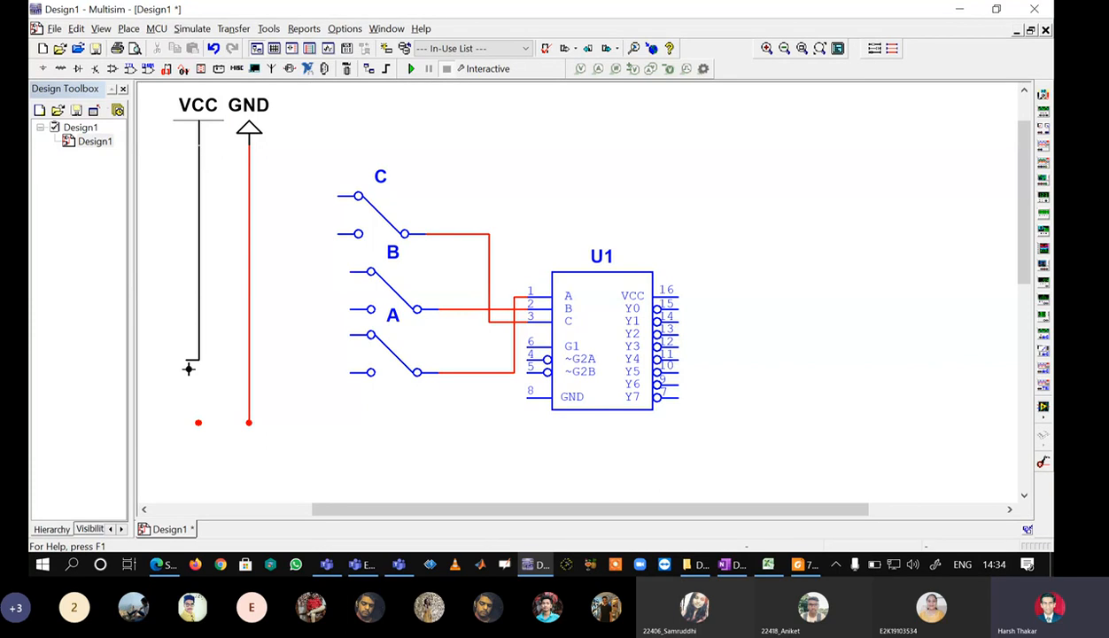
{"action": "left_click", "coordinate": [199, 422]}
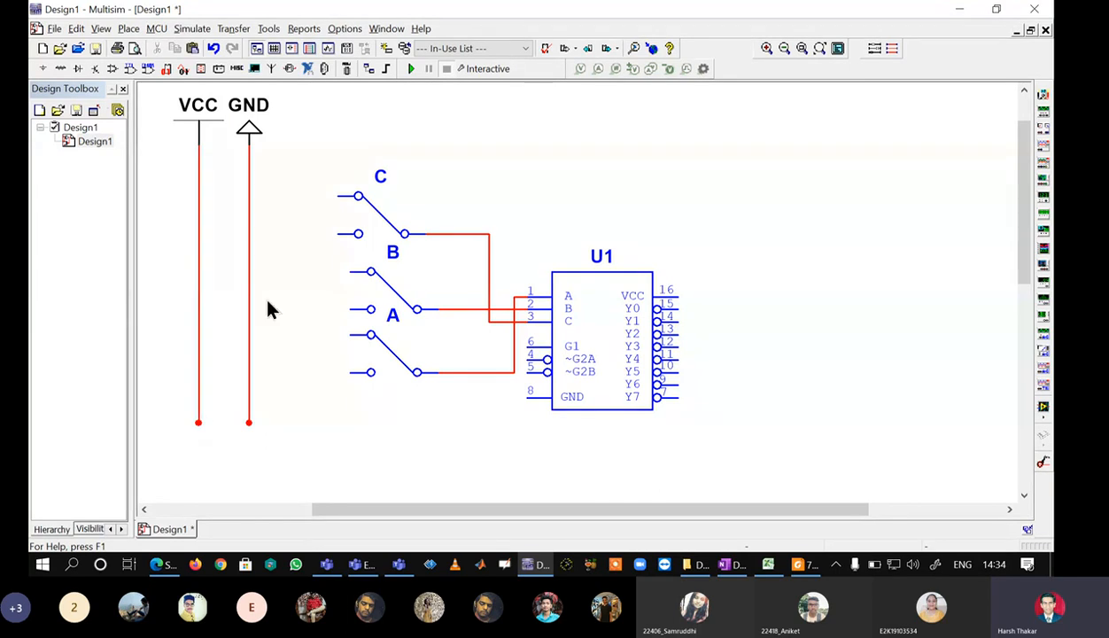
- Wire the upper throw terminals of switches C, B and A to the VCC rail
{"action": "left_click", "coordinate": [337, 197]}
{"action": "left_click", "coordinate": [198, 196]}
{"action": "left_click", "coordinate": [352, 271]}
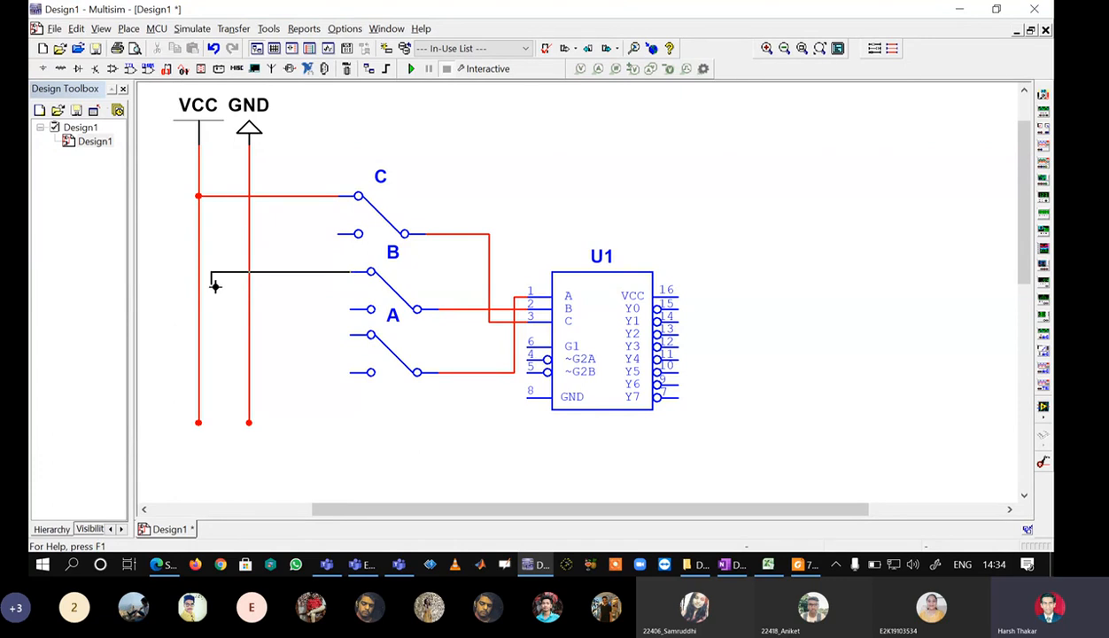
{"action": "left_click", "coordinate": [200, 272]}
{"action": "left_click", "coordinate": [348, 334]}
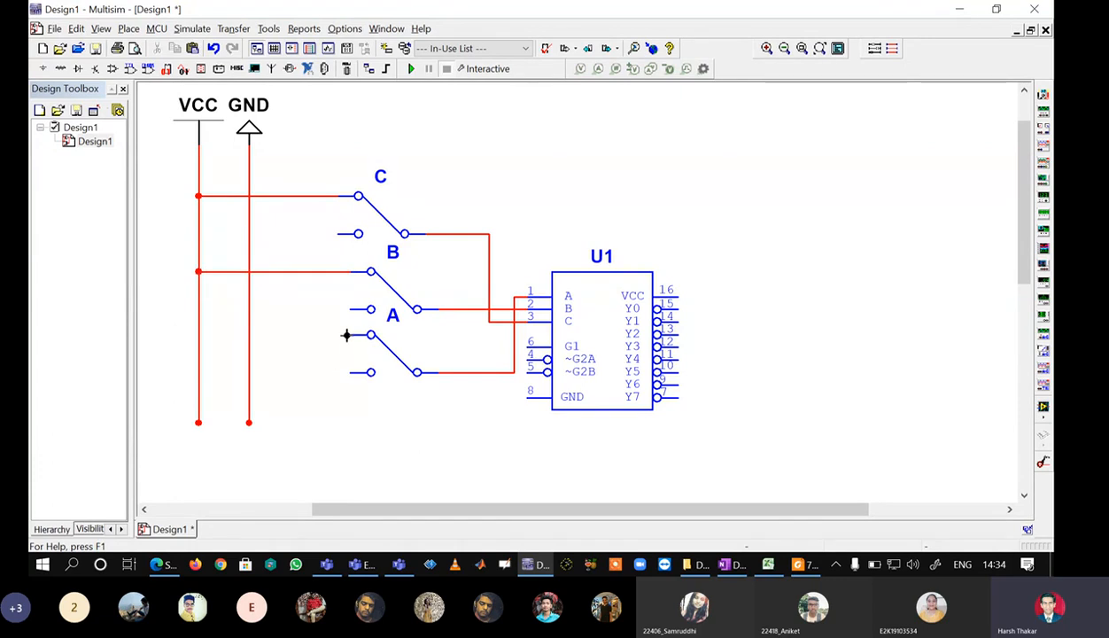
{"action": "left_click", "coordinate": [198, 334]}
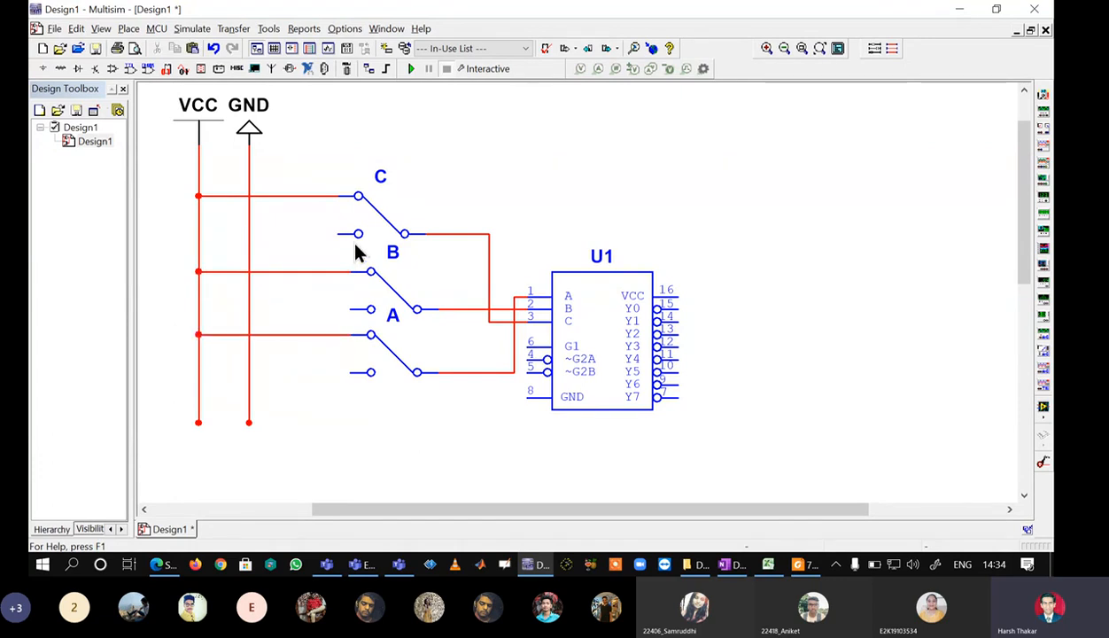
- Wire the lower throw terminals of switches C, B and A to the GND rail
{"action": "left_click", "coordinate": [343, 233]}
{"action": "left_click", "coordinate": [249, 233]}
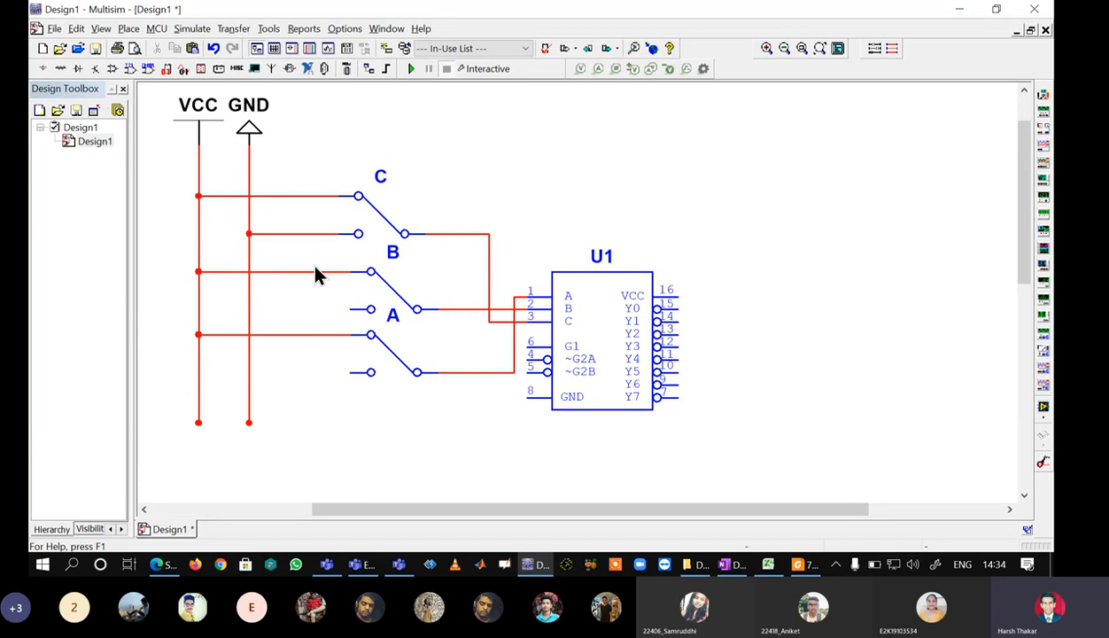
{"action": "left_click", "coordinate": [352, 309]}
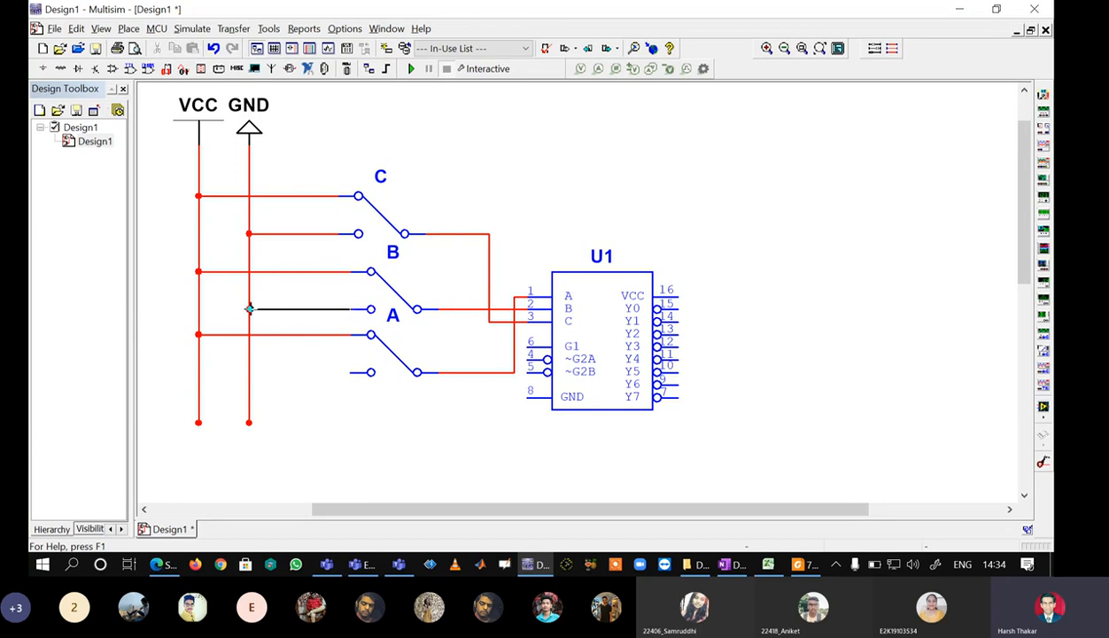
{"action": "left_click", "coordinate": [249, 310]}
{"action": "left_click", "coordinate": [353, 372]}
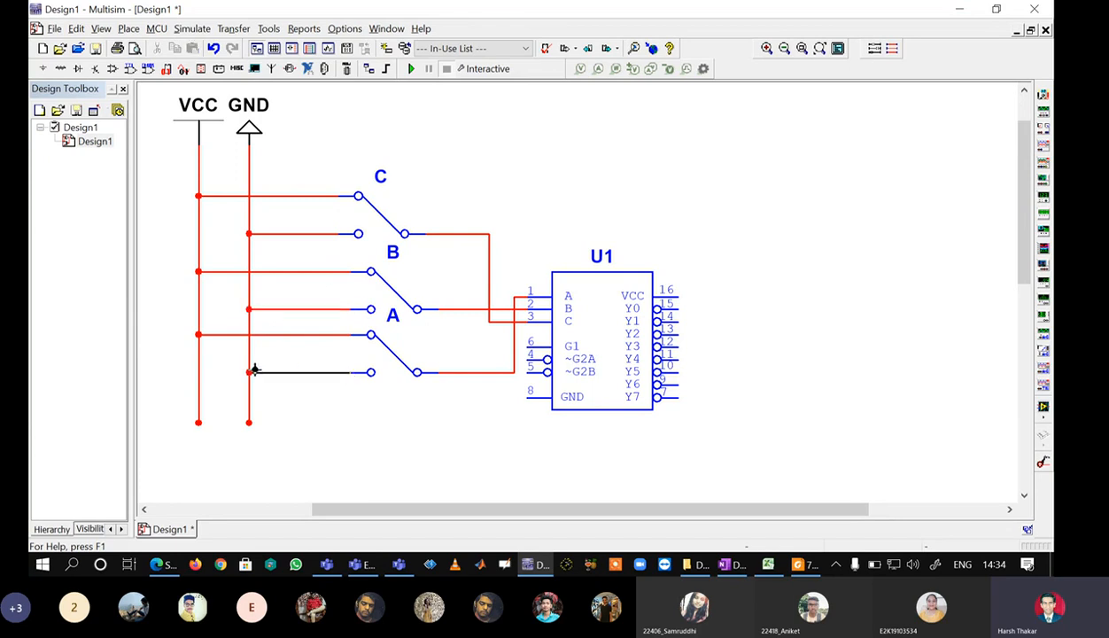
{"action": "left_click", "coordinate": [248, 372]}
- Wire the G1 enable pin of U1 to the lower end of the VCC rail, routing it below switch A
{"action": "left_click", "coordinate": [518, 347]}
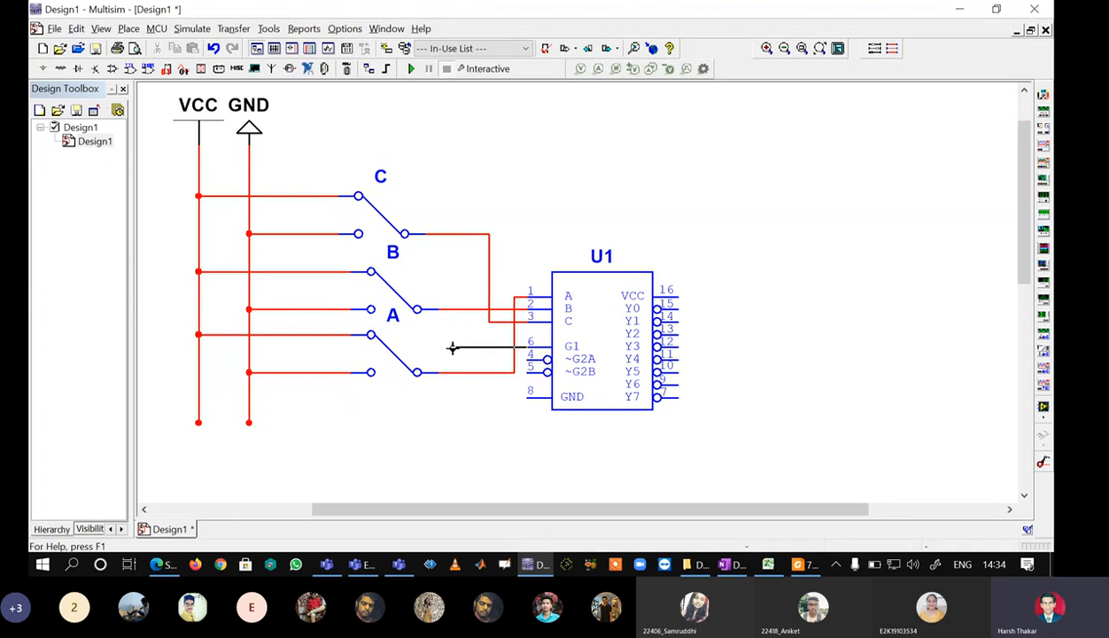
{"action": "left_click", "coordinate": [451, 410]}
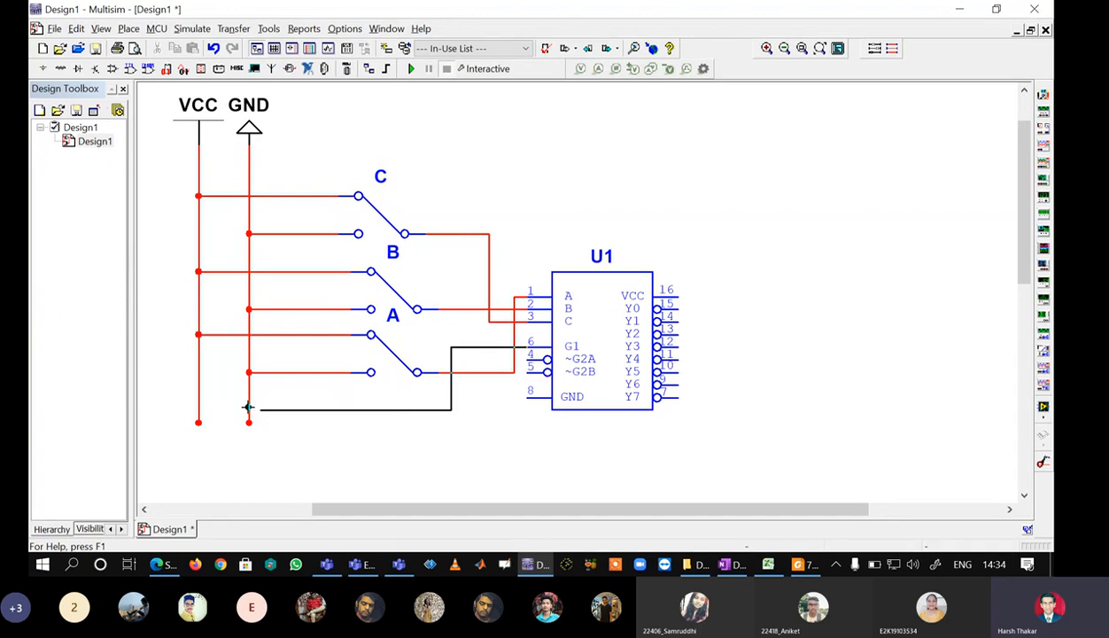
{"action": "left_click", "coordinate": [198, 409]}
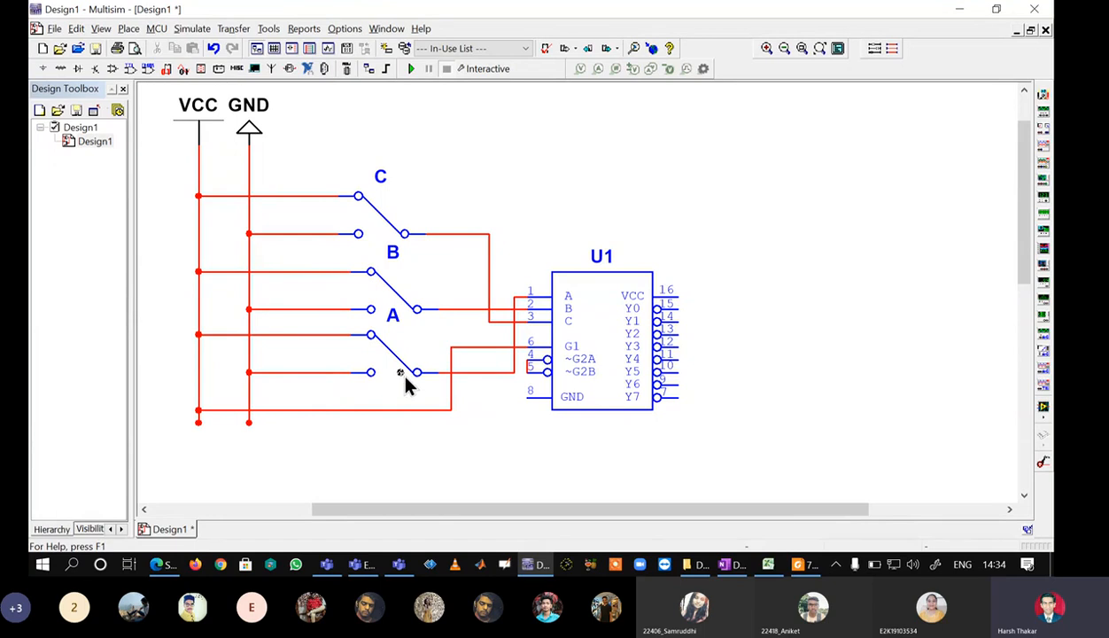
{"action": "left_click", "coordinate": [249, 422]}
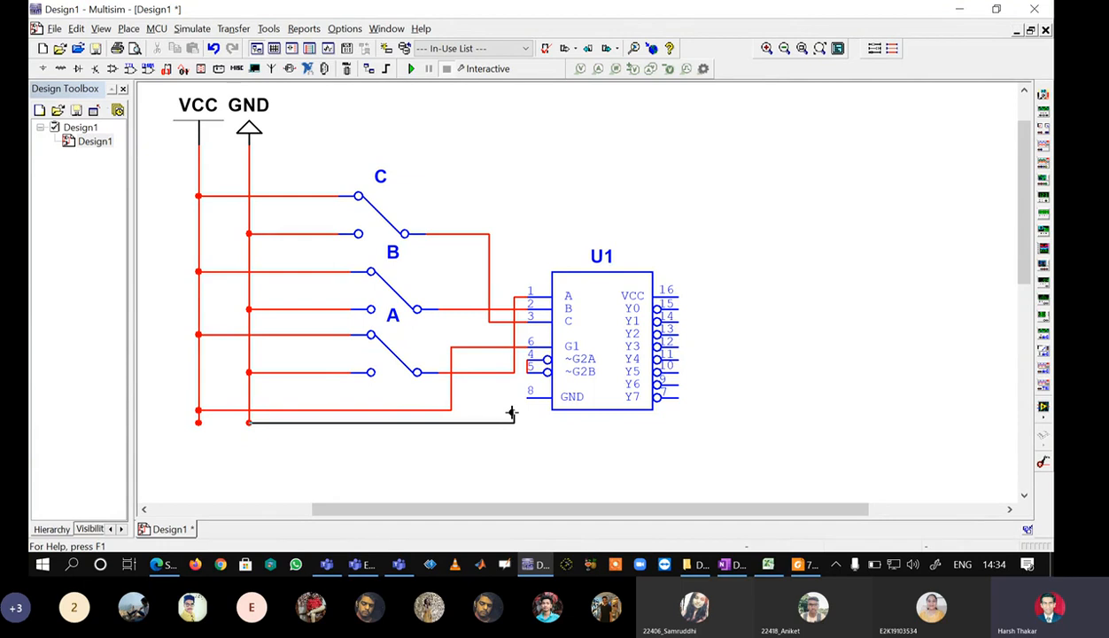
{"action": "left_click", "coordinate": [503, 360]}
{"action": "key", "text": "Escape"}
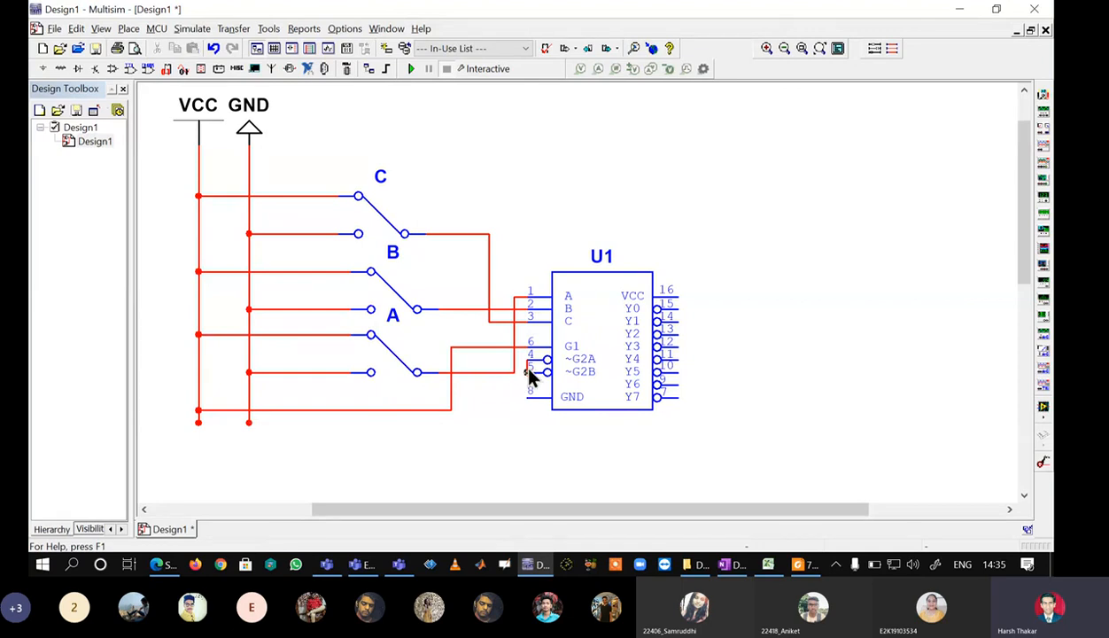
- Try wiring the ~G2A and ~G2B pins of U1 directly to the GND rail, and delete the resulting wire
{"action": "left_click", "coordinate": [527, 372]}
{"action": "left_click", "coordinate": [249, 397]}
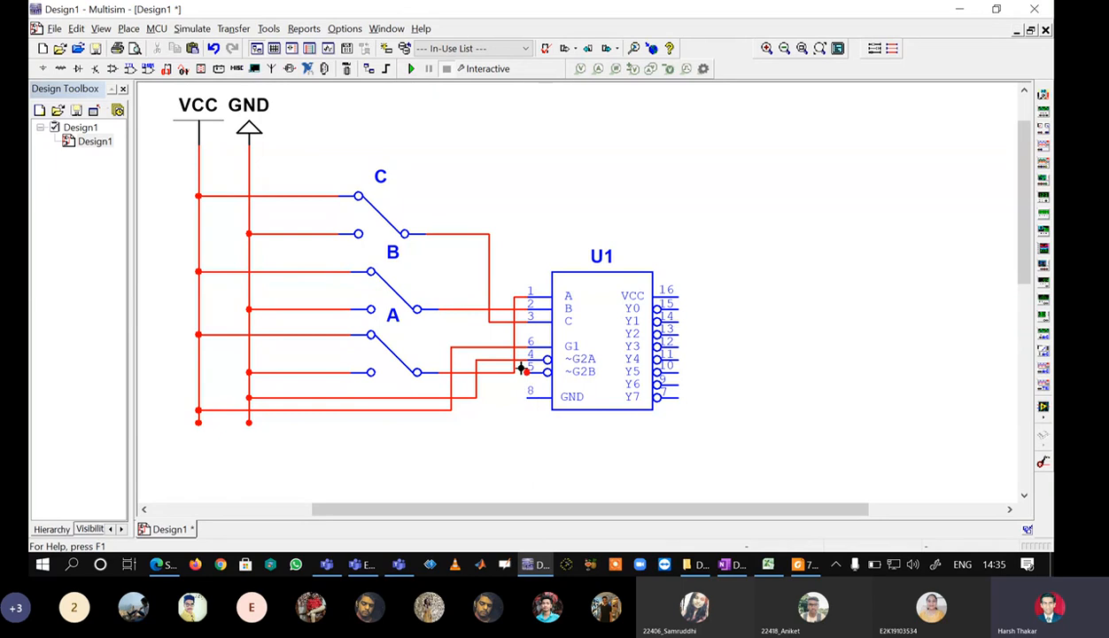
{"action": "left_click", "coordinate": [485, 361]}
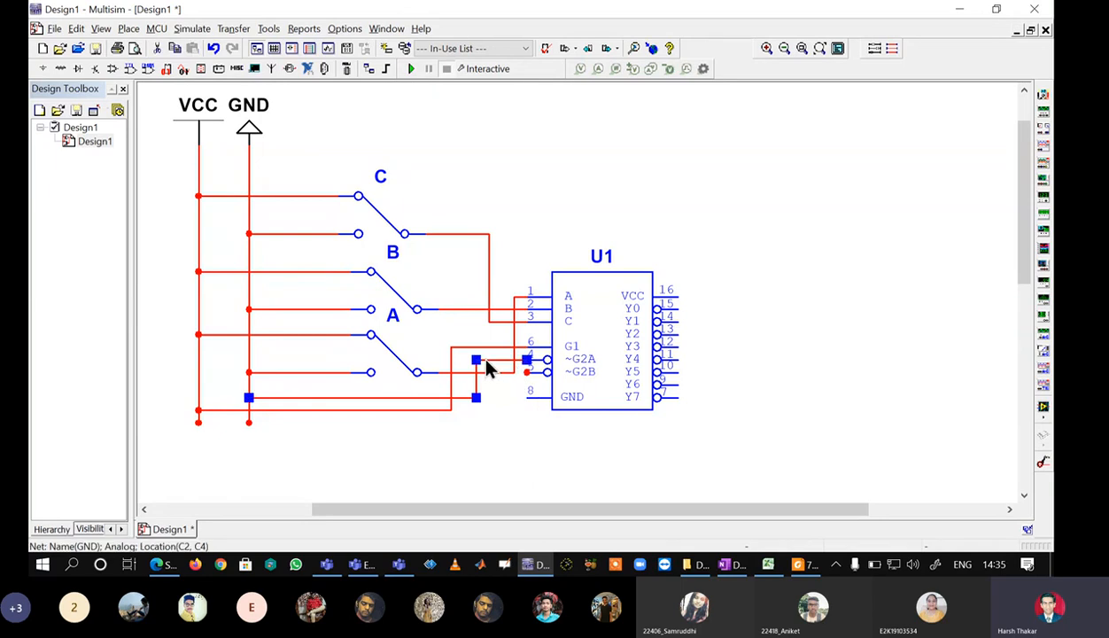
{"action": "key", "text": "Delete"}
- Join the ~G2A and ~G2B pins of U1 with a wire looped outside the chip and connect that loop to the GND rail
{"action": "left_click", "coordinate": [527, 359]}
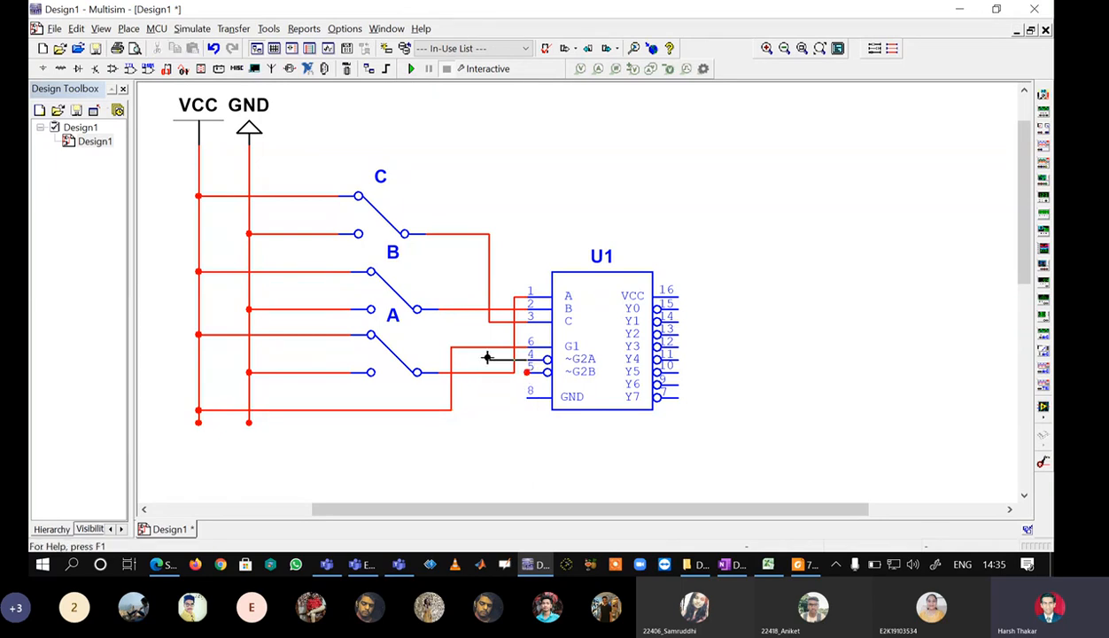
{"action": "left_click", "coordinate": [489, 373]}
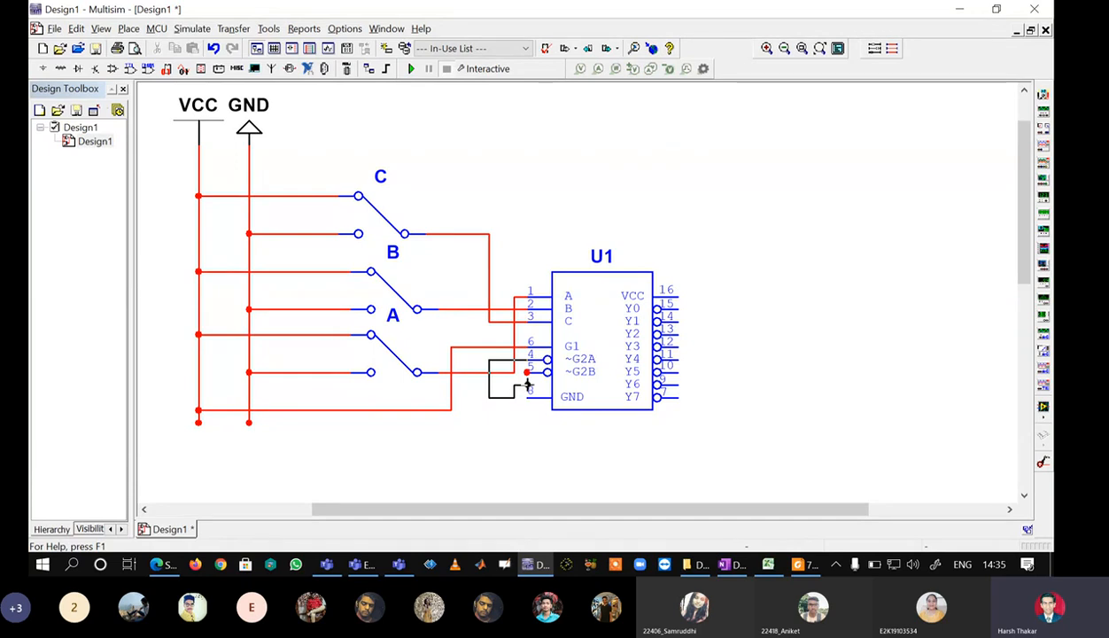
{"action": "left_click", "coordinate": [527, 371]}
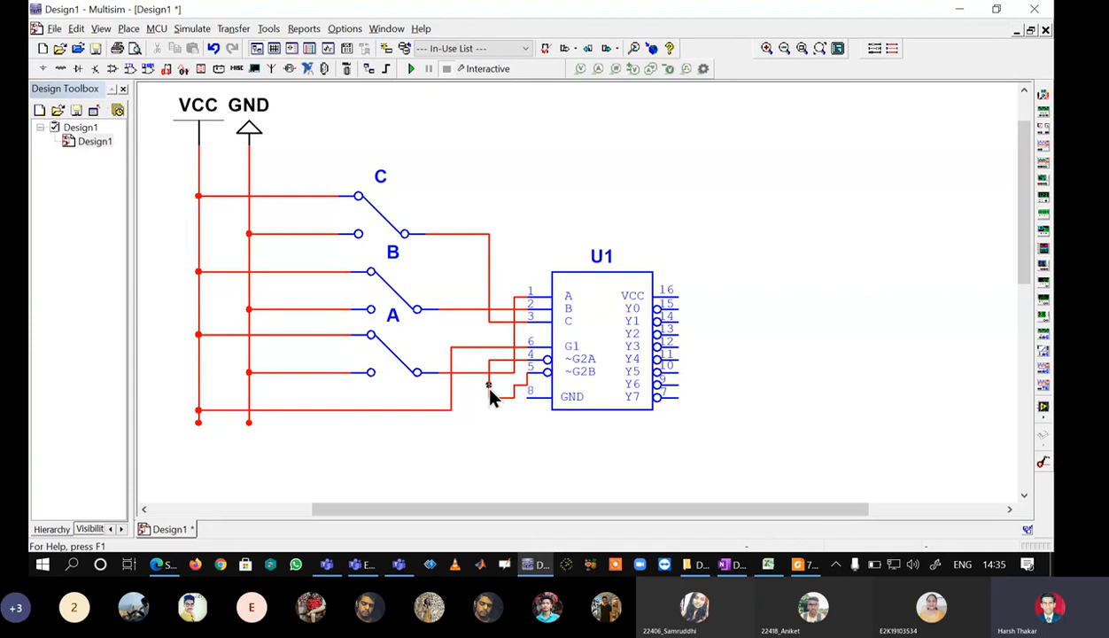
{"action": "left_click", "coordinate": [487, 383]}
{"action": "left_click", "coordinate": [251, 396]}
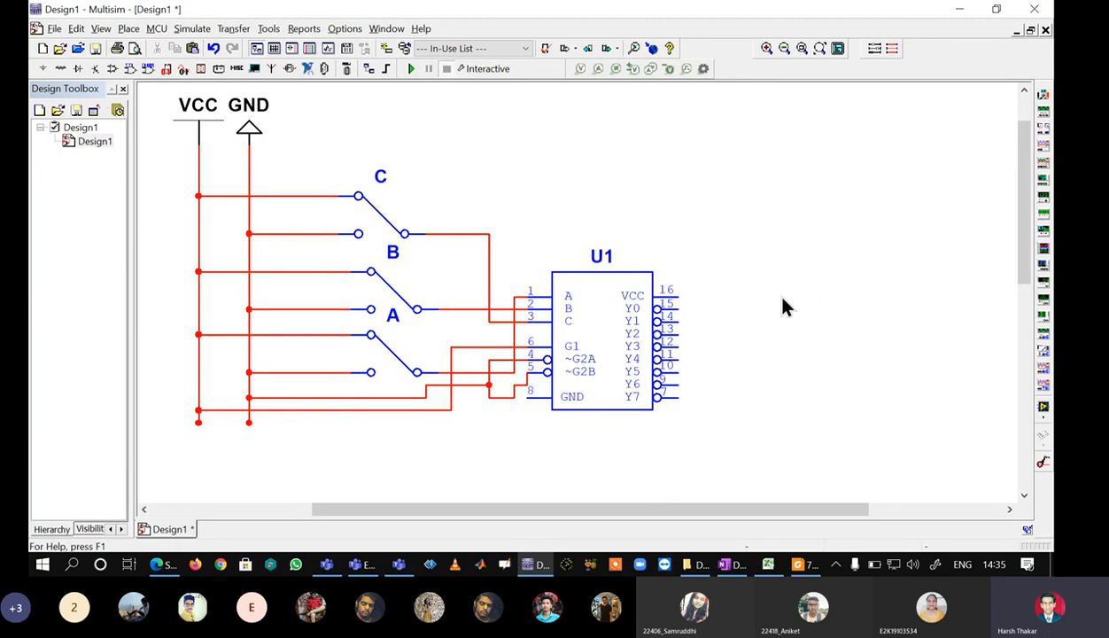
- Save the design as DECODER_a in the DECODER folder under PRACTICALS
{"action": "left_click", "coordinate": [95, 48]}
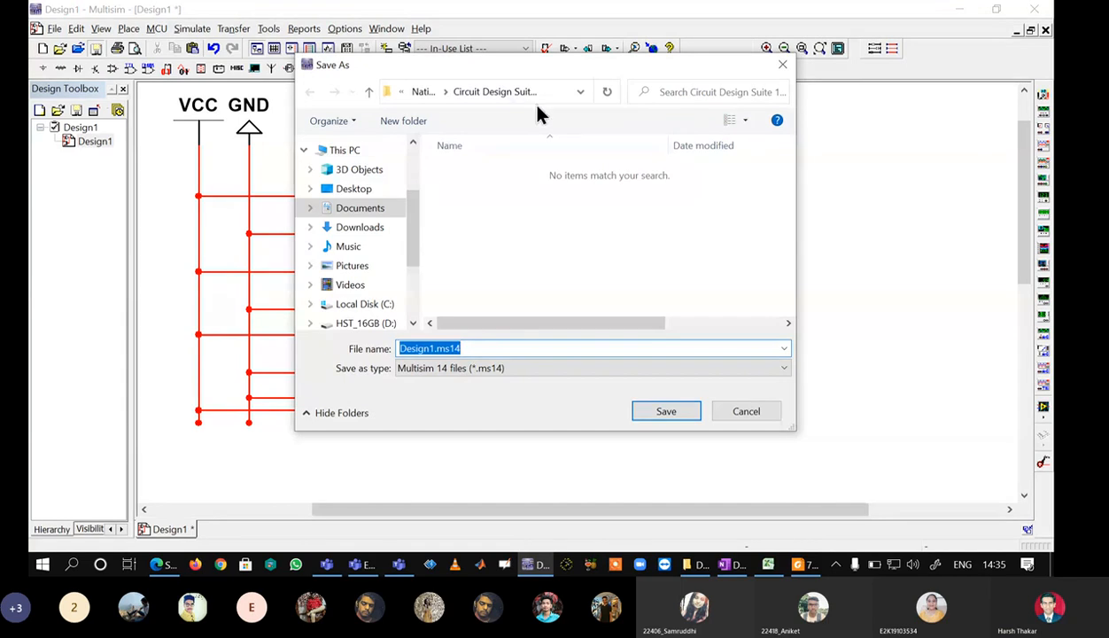
{"action": "scroll", "coordinate": [410, 160], "scroll_direction": "up", "scroll_amount": 2}
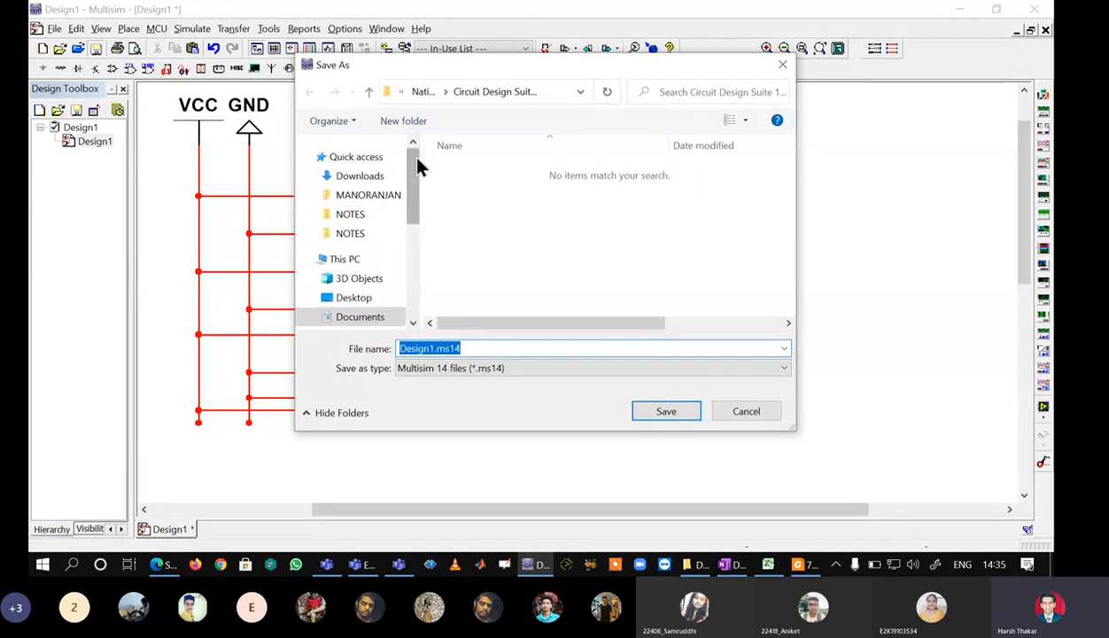
{"action": "left_click", "coordinate": [362, 219]}
{"action": "left_click", "coordinate": [359, 233]}
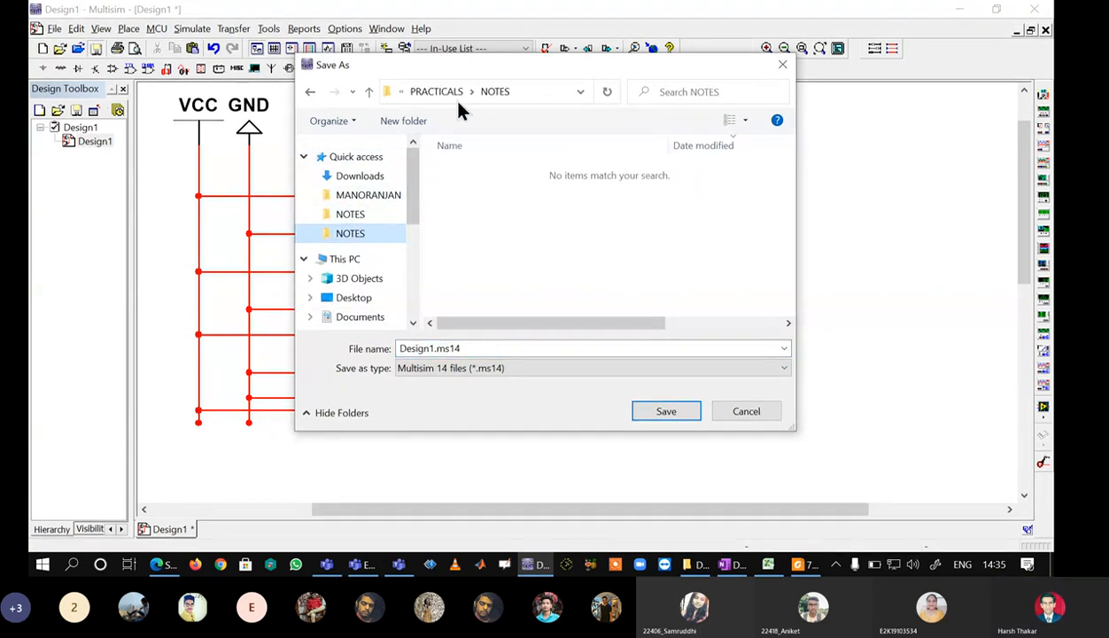
{"action": "left_click", "coordinate": [369, 91]}
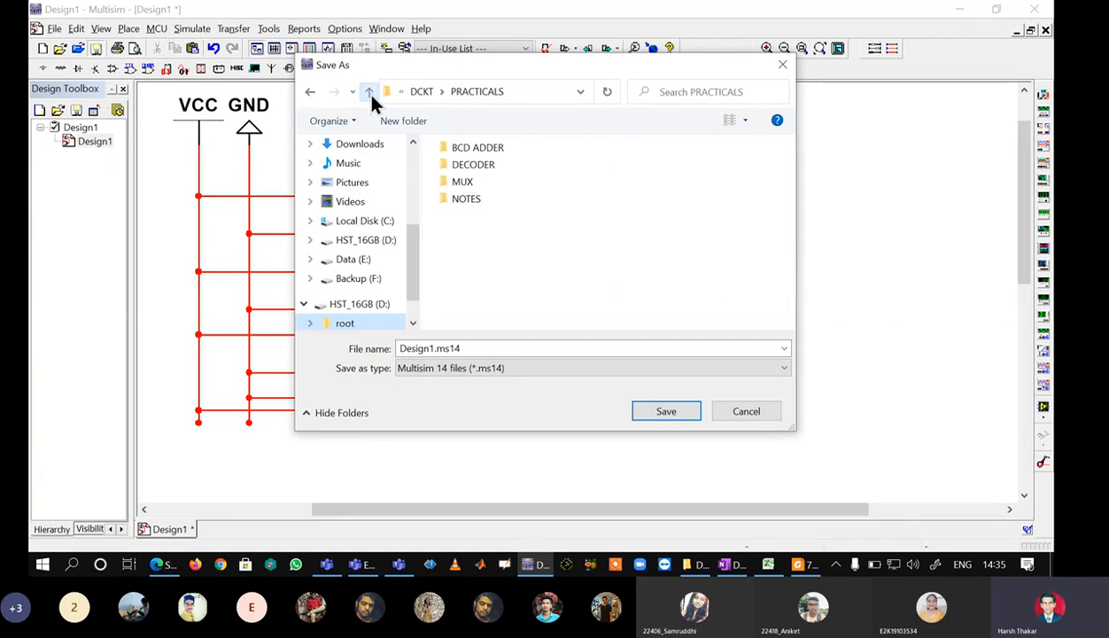
{"action": "double_click", "coordinate": [467, 167]}
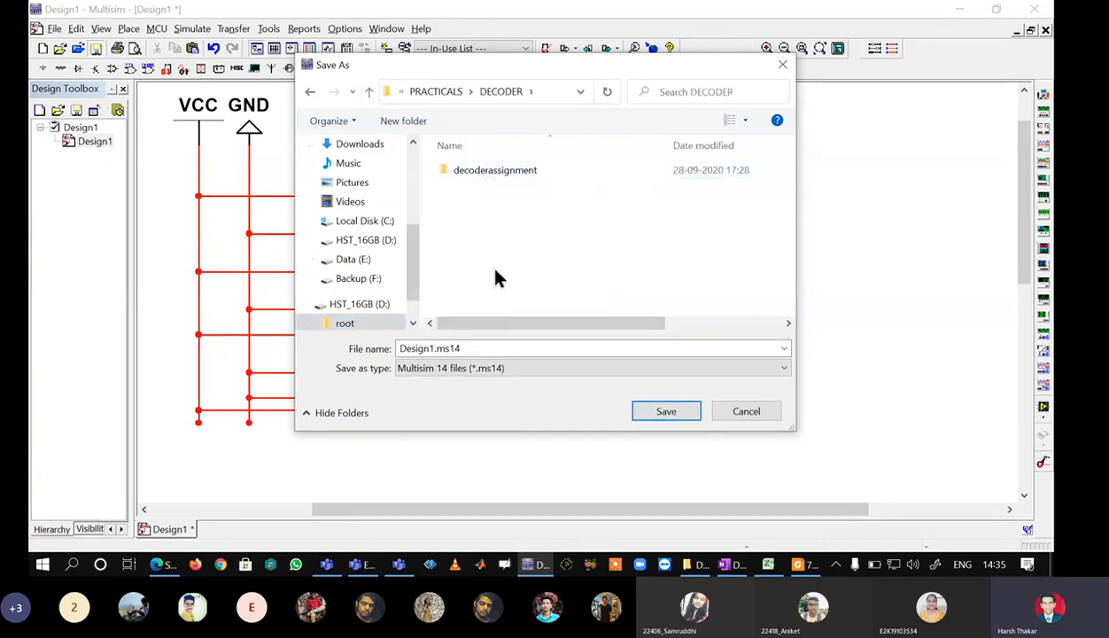
{"action": "double_click", "coordinate": [434, 347]}
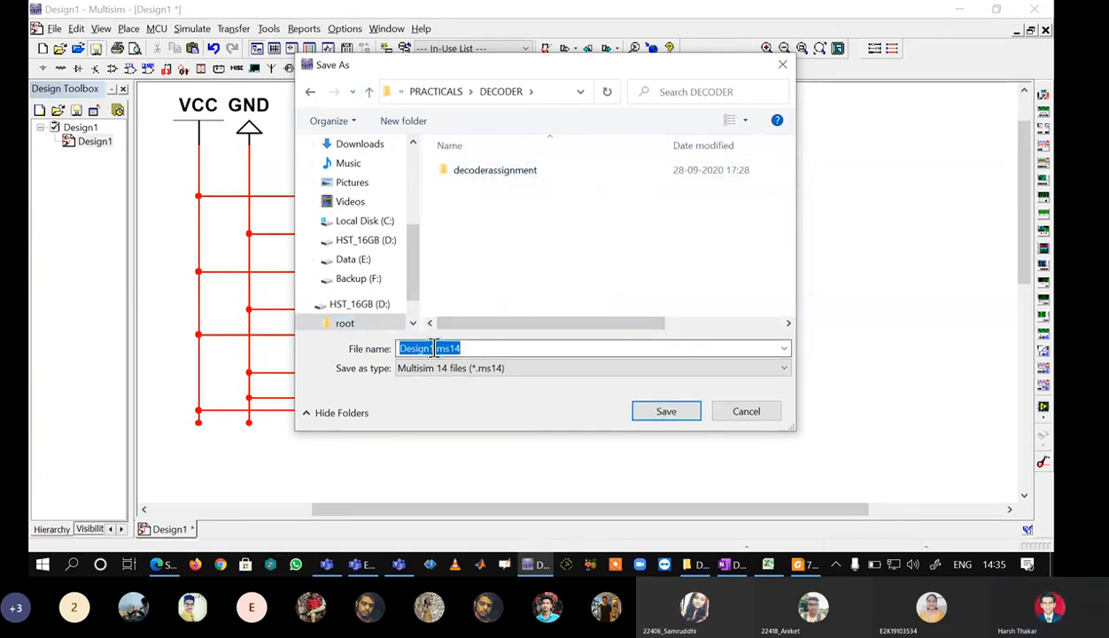
{"action": "type", "text": "DEC"}
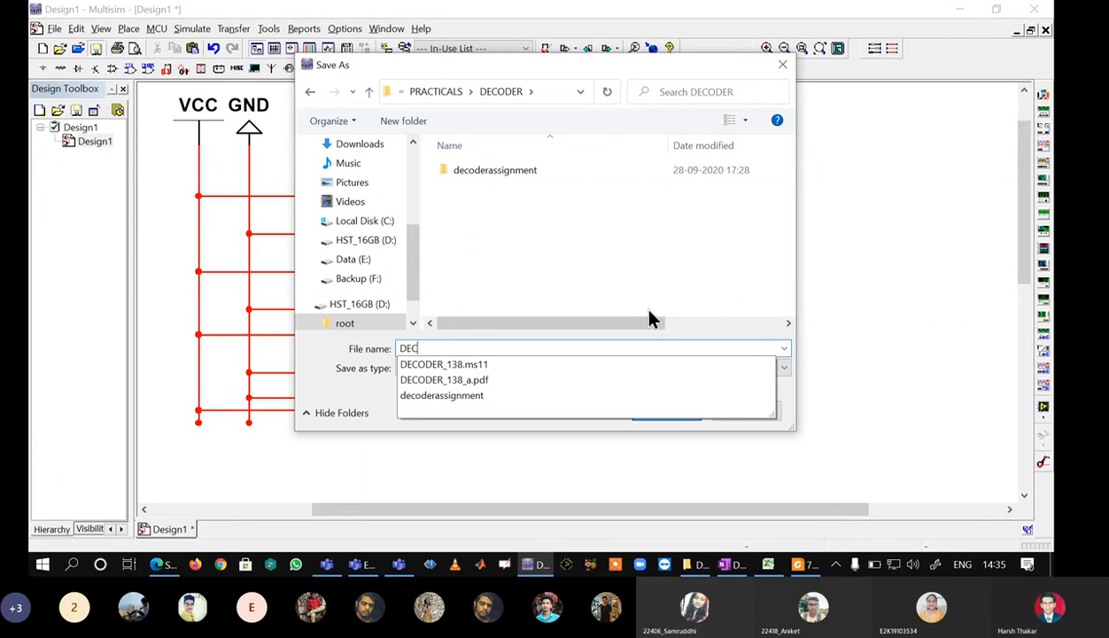
{"action": "type", "text": "ODER_1"}
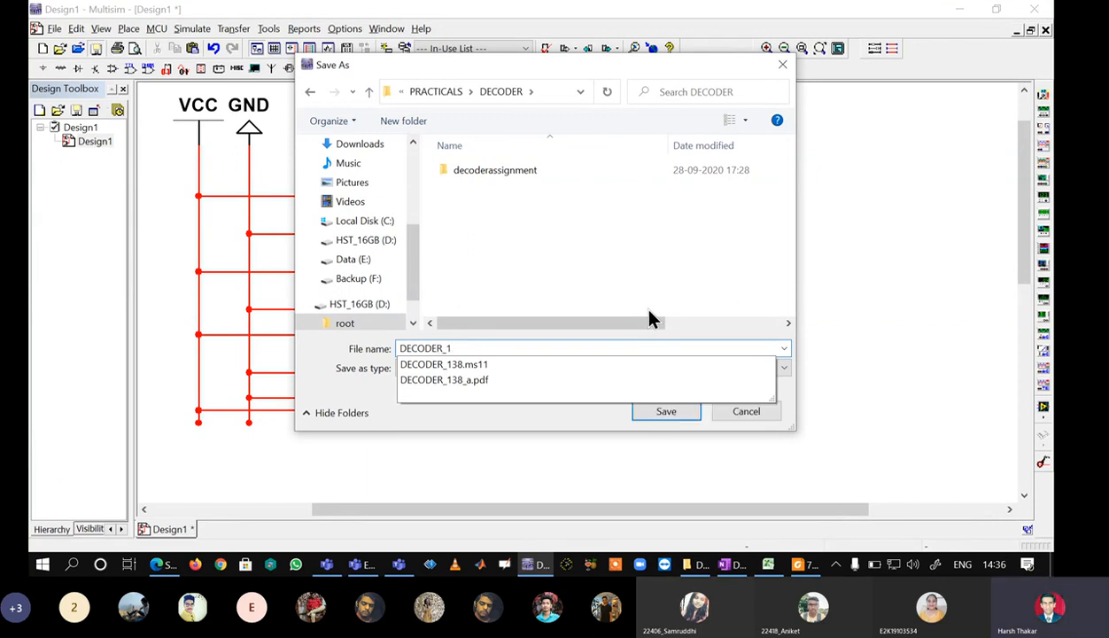
{"action": "key", "text": "BackSpace"}
{"action": "type", "text": "a"}
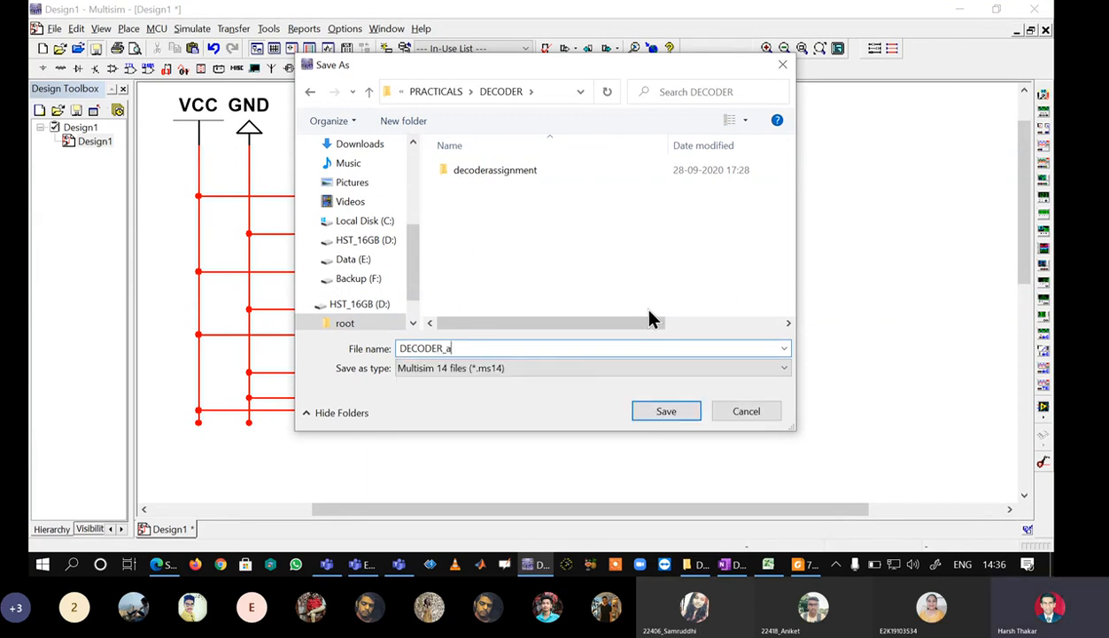
{"action": "key", "text": "Return"}
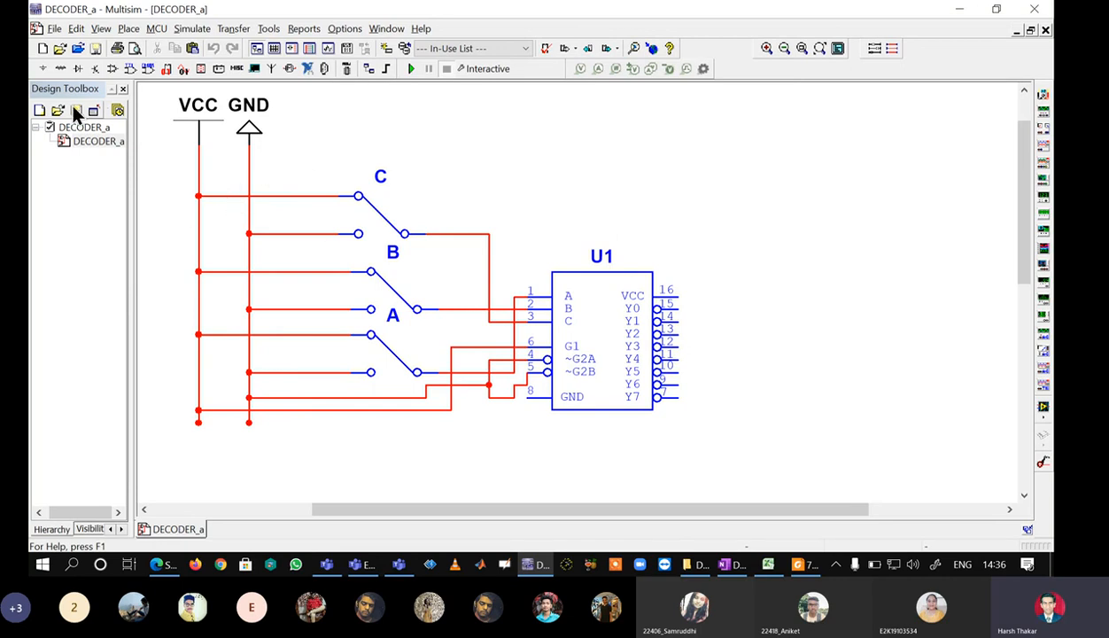
- Place a PROBE_GREEN component from the Indicators group in the empty area above and to the right of U1
{"action": "left_click", "coordinate": [62, 68]}
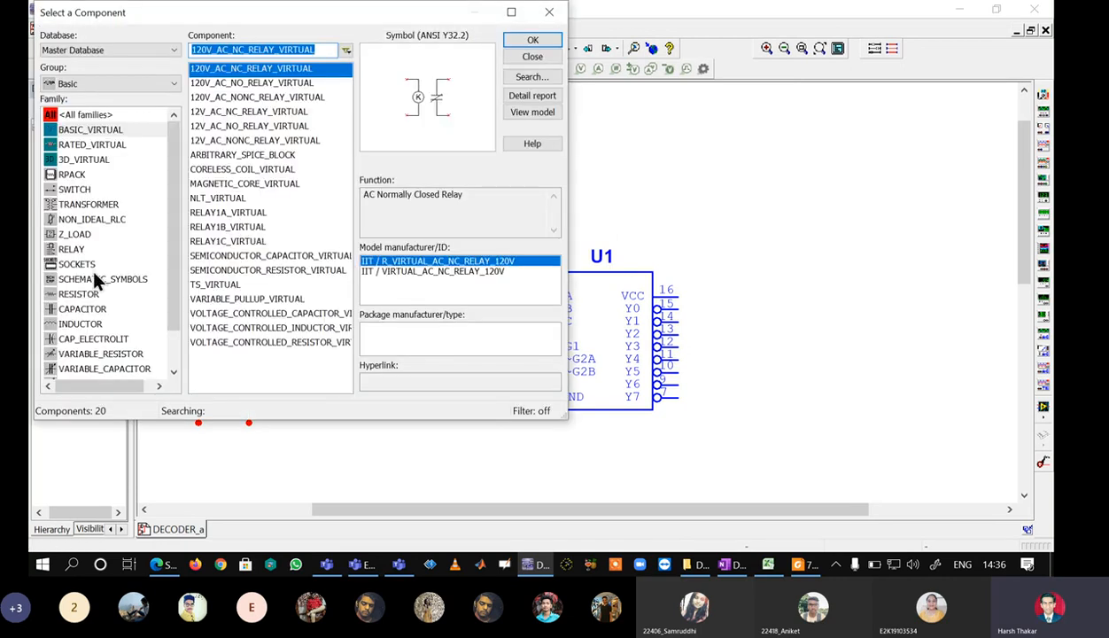
{"action": "left_click", "coordinate": [84, 310]}
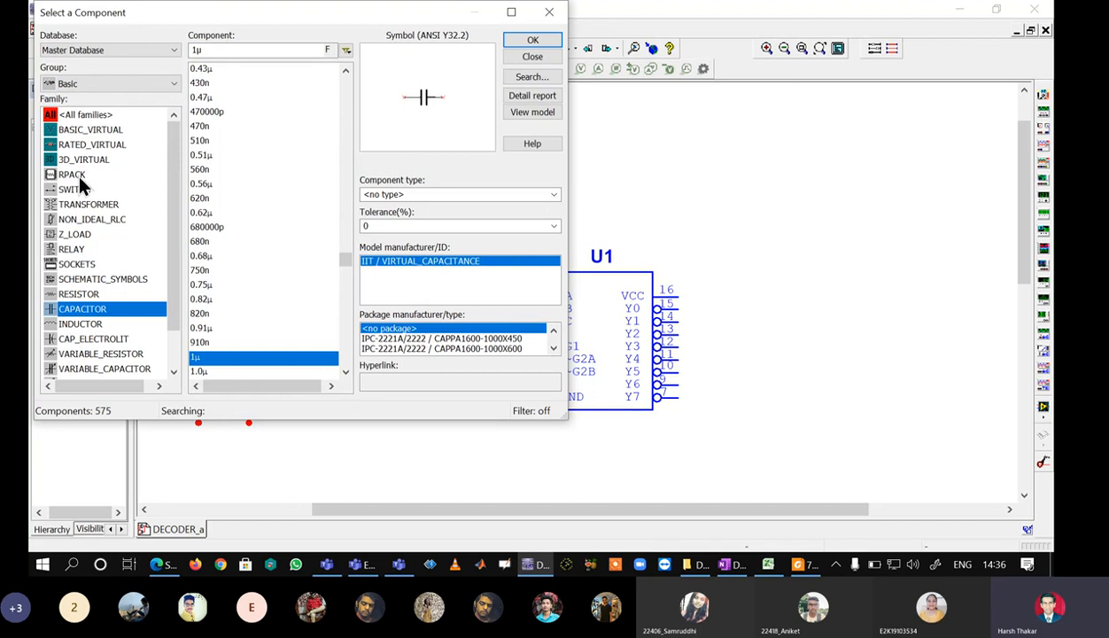
{"action": "scroll", "coordinate": [95, 294], "scroll_direction": "down", "scroll_amount": 1}
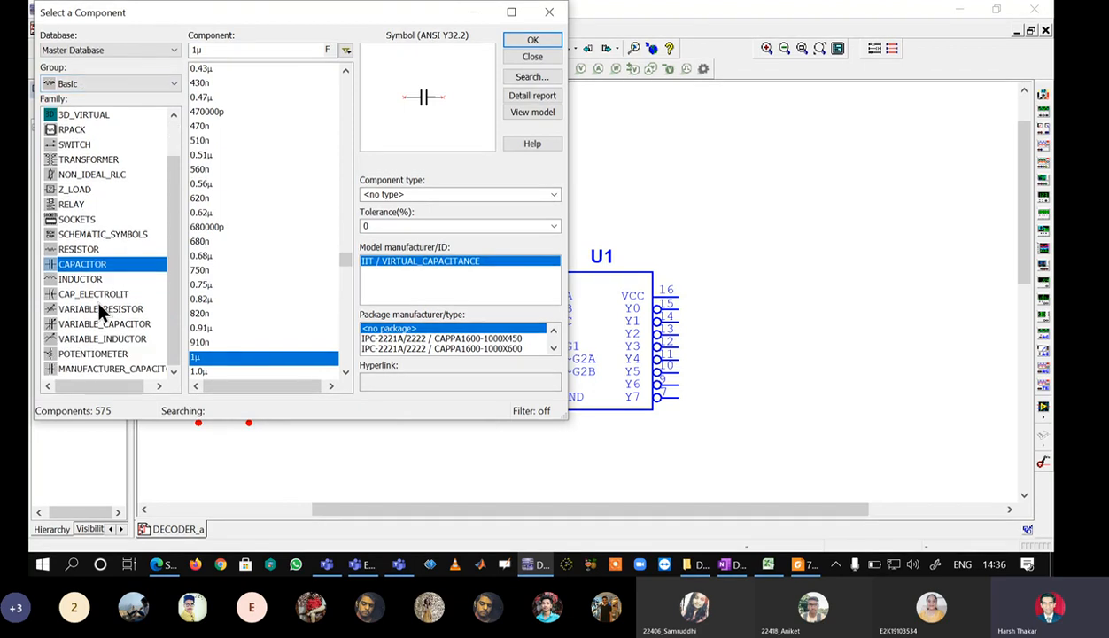
{"action": "scroll", "coordinate": [99, 306], "scroll_direction": "up", "scroll_amount": 1}
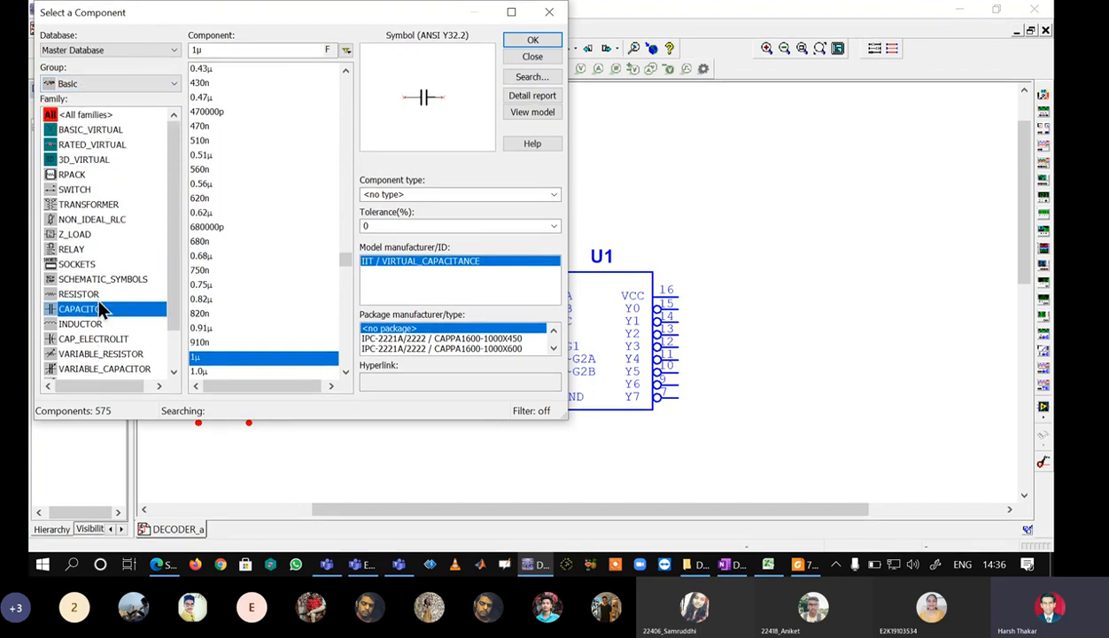
{"action": "left_click", "coordinate": [84, 82]}
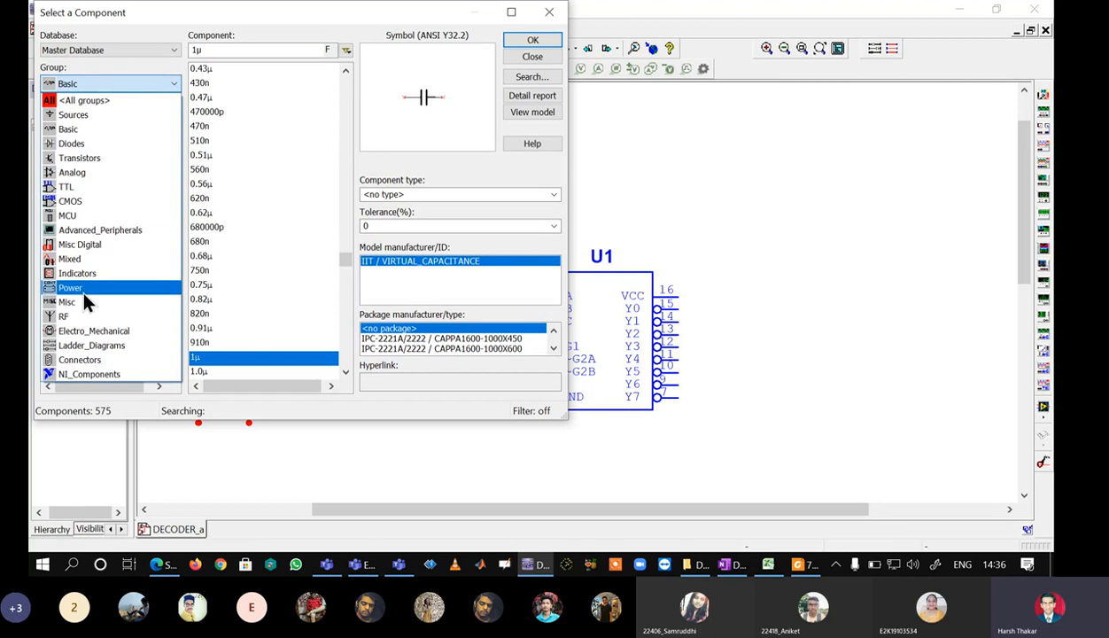
{"action": "left_click", "coordinate": [89, 273]}
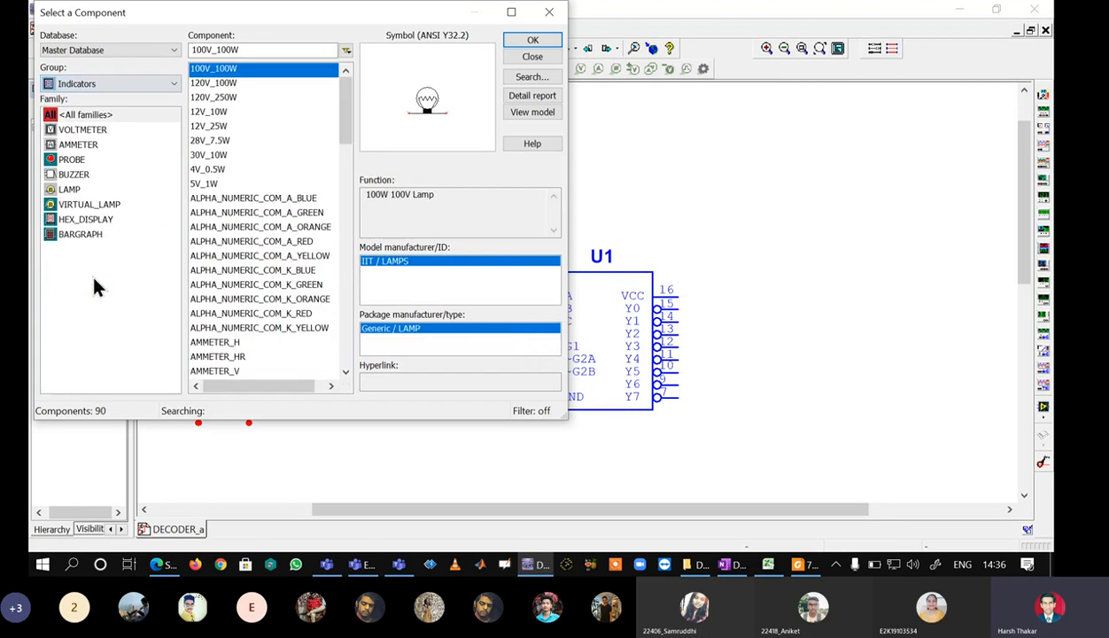
{"action": "left_click", "coordinate": [298, 216]}
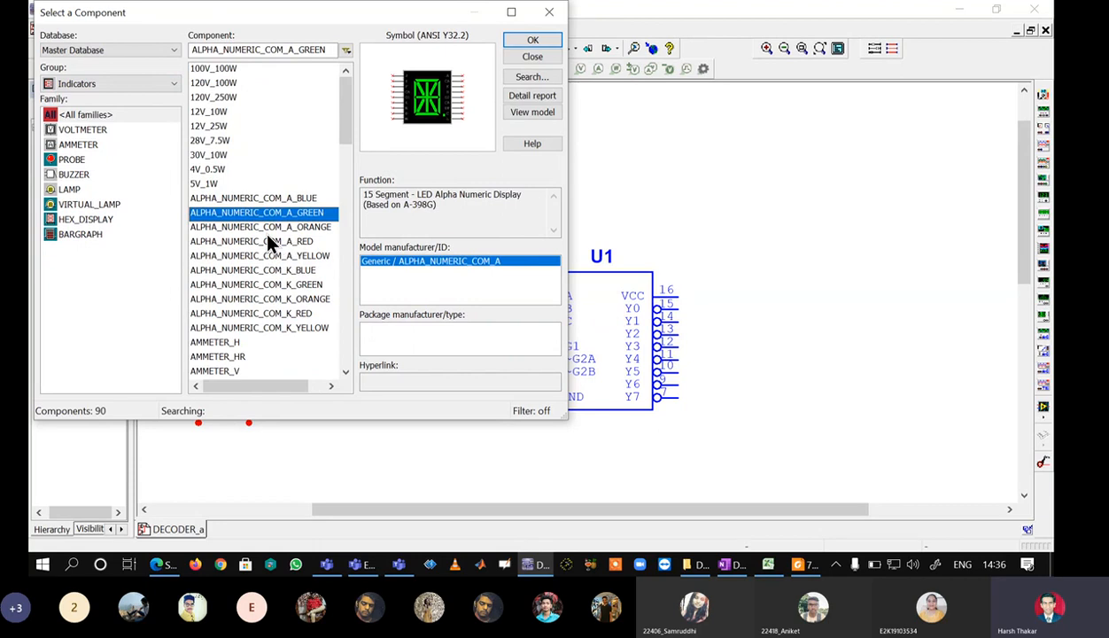
{"action": "scroll", "coordinate": [268, 239], "scroll_direction": "down", "scroll_amount": 12}
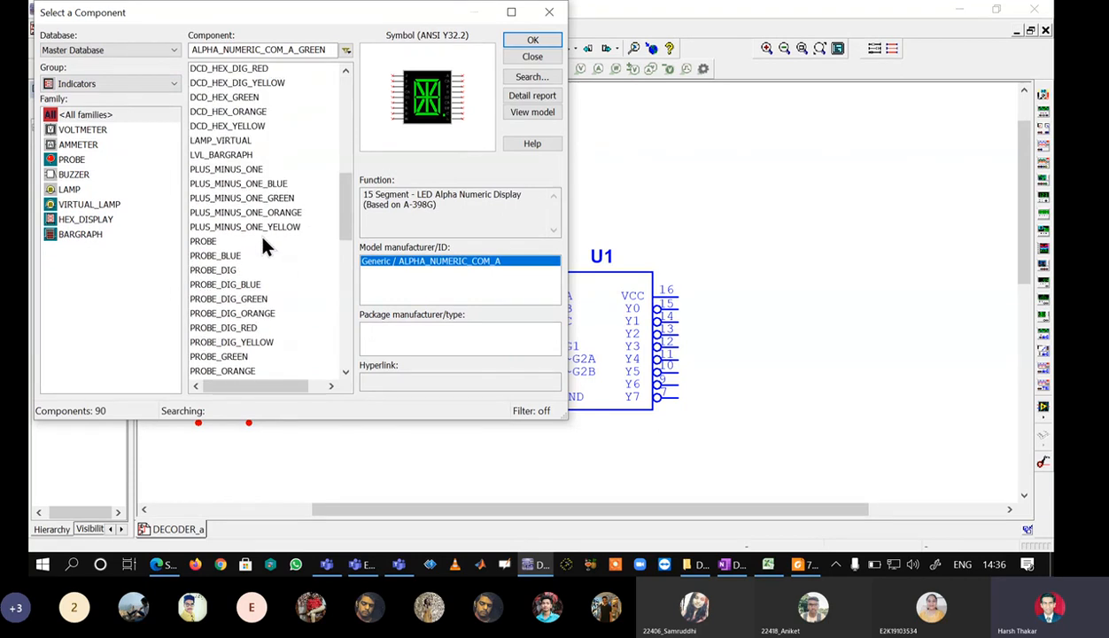
{"action": "scroll", "coordinate": [263, 247], "scroll_direction": "down", "scroll_amount": 10}
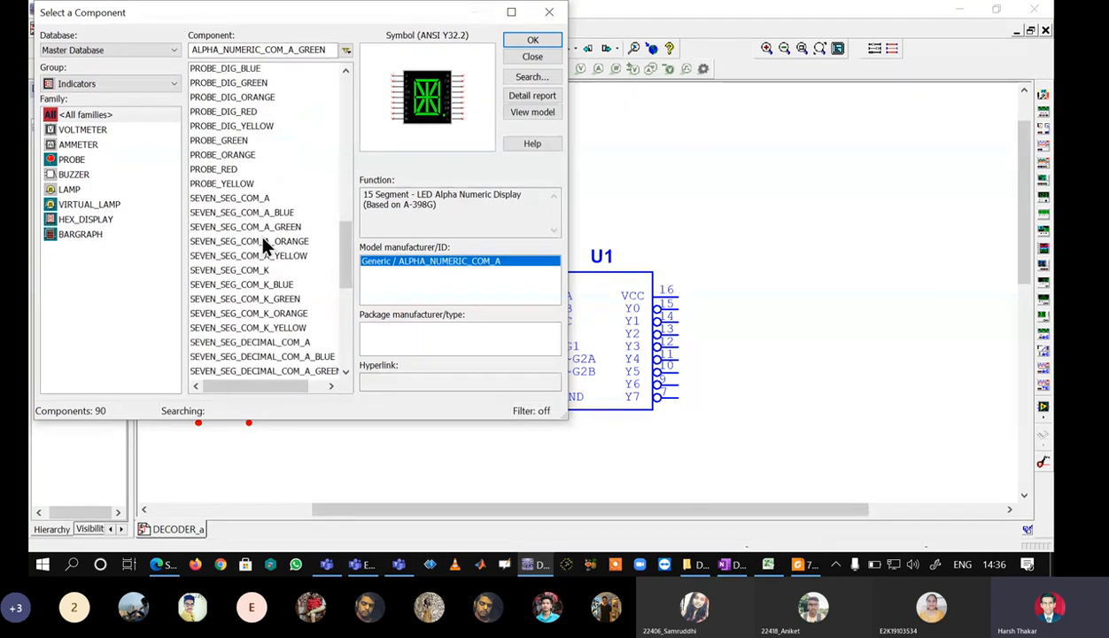
{"action": "scroll", "coordinate": [263, 247], "scroll_direction": "down", "scroll_amount": 3}
{"action": "scroll", "coordinate": [263, 247], "scroll_direction": "up", "scroll_amount": 11}
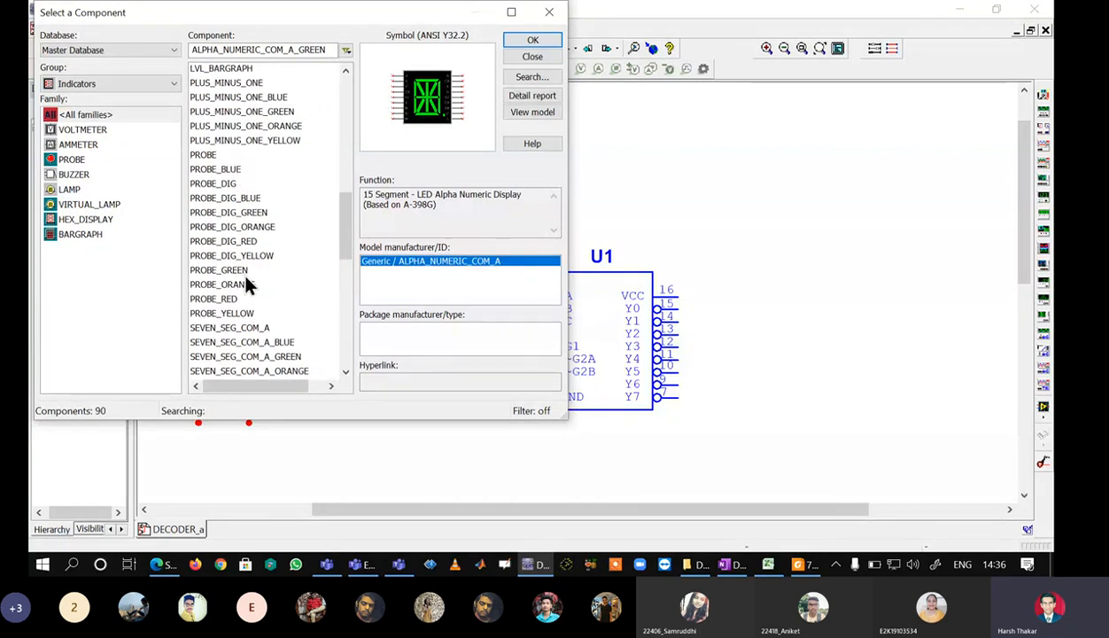
{"action": "left_click", "coordinate": [231, 270]}
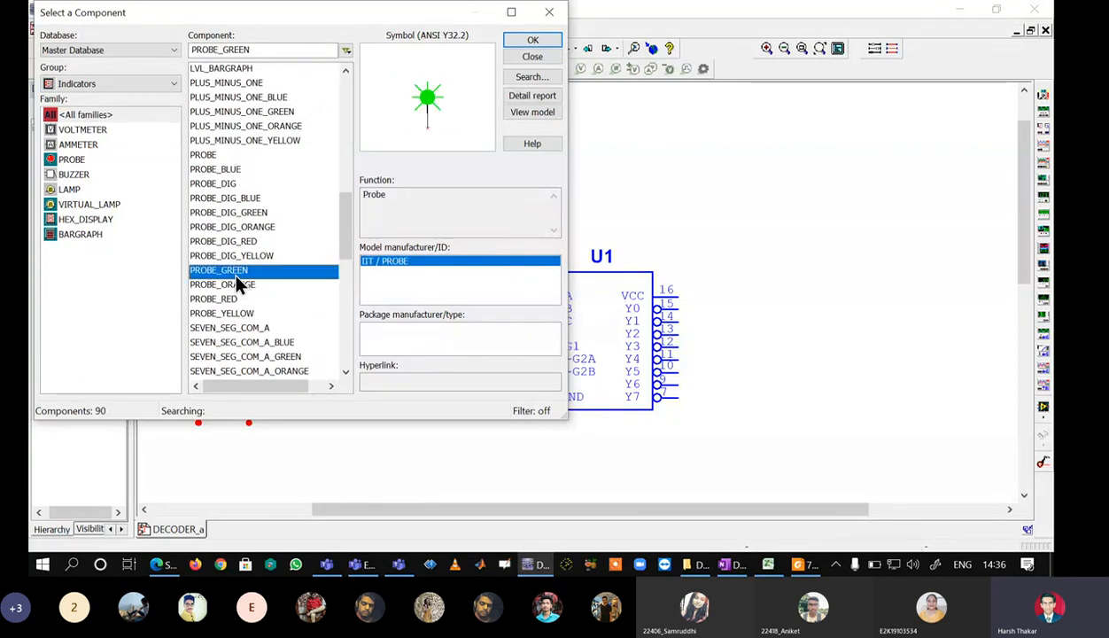
{"action": "left_click", "coordinate": [534, 44]}
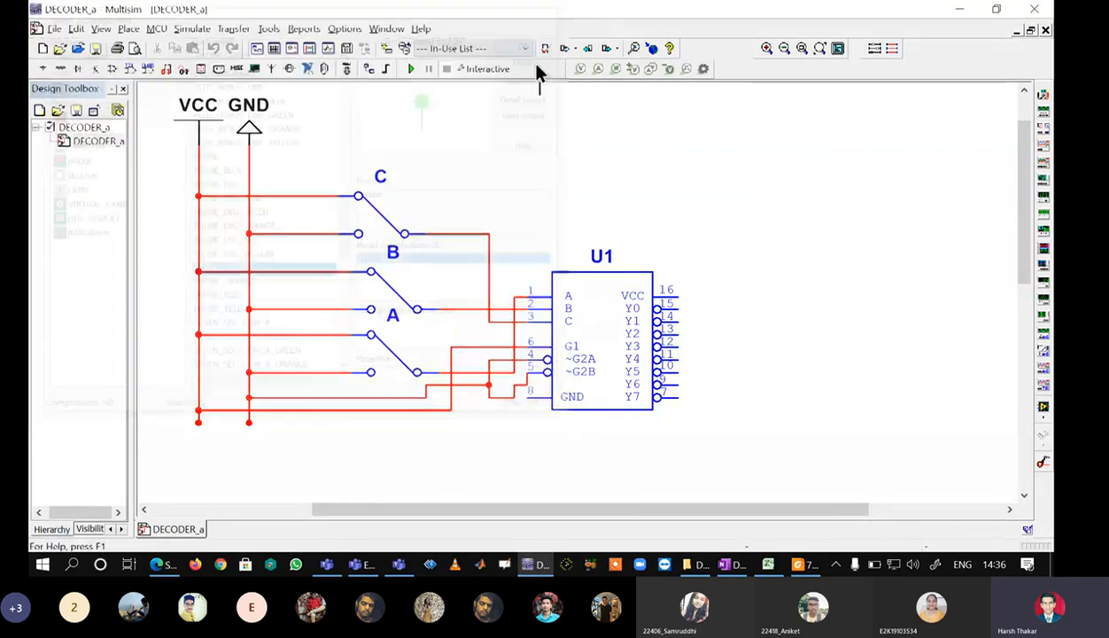
{"action": "left_click", "coordinate": [815, 193]}
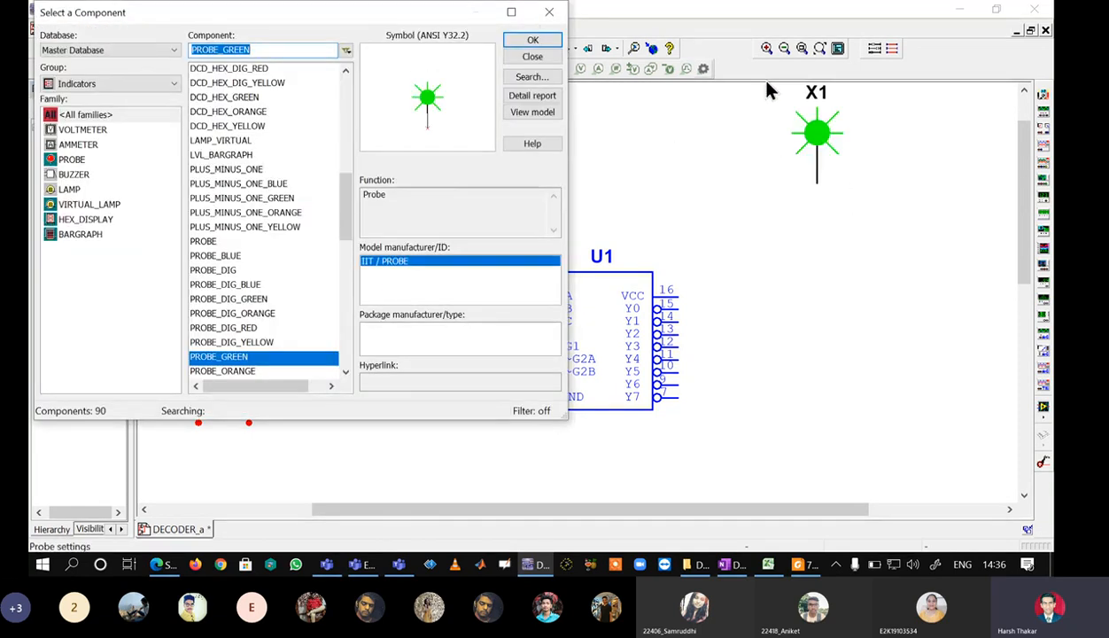
{"action": "left_click", "coordinate": [550, 14]}
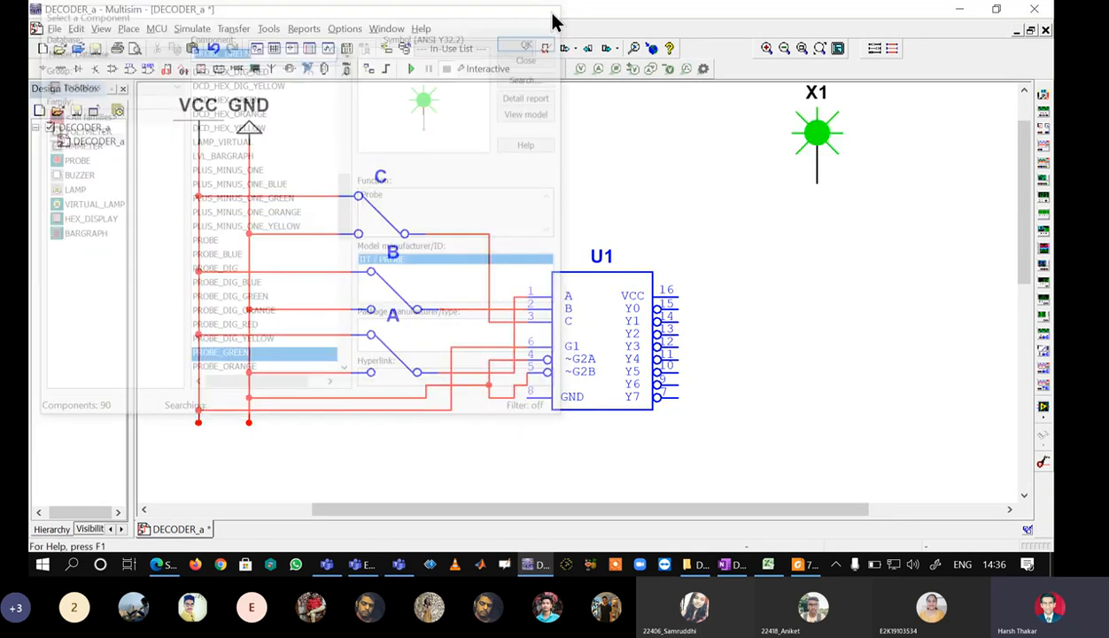
- Rotate the green probe X1 90° clockwise so its lead points toward U1
{"action": "scroll", "coordinate": [899, 166], "scroll_direction": "down", "scroll_amount": 1}
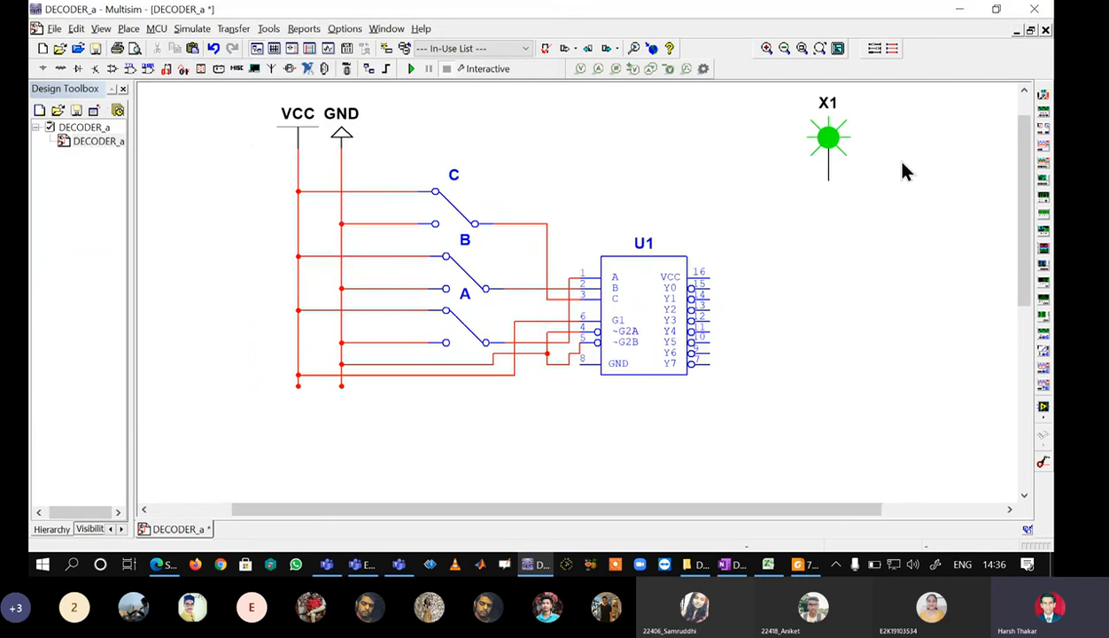
{"action": "left_click_drag", "start_coordinate": [789, 97], "coordinate": [878, 210]}
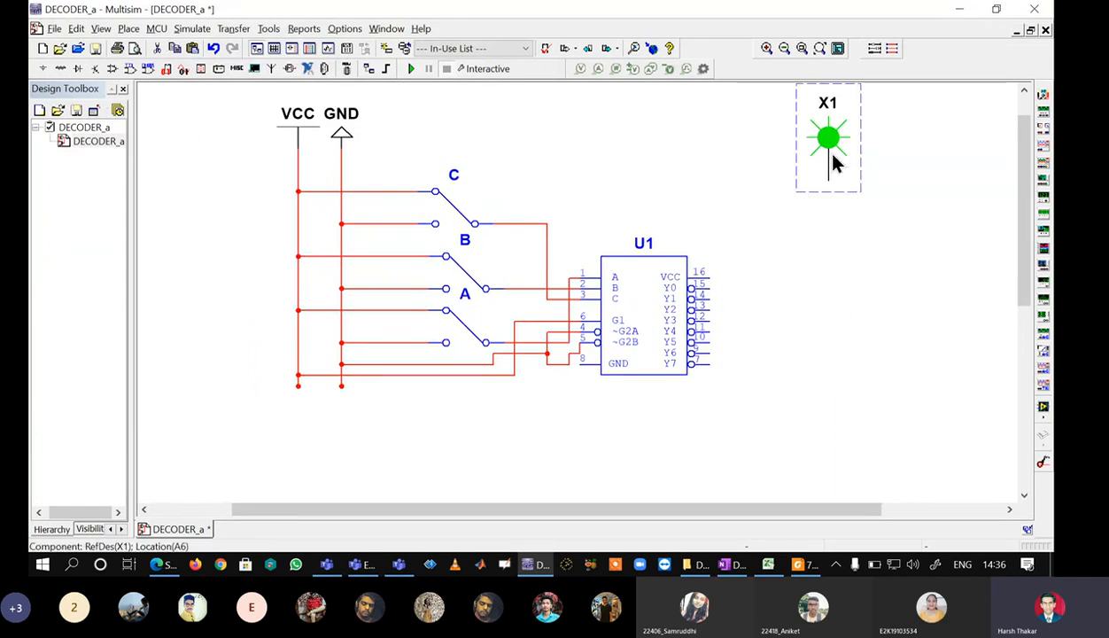
{"action": "left_click", "coordinate": [805, 227]}
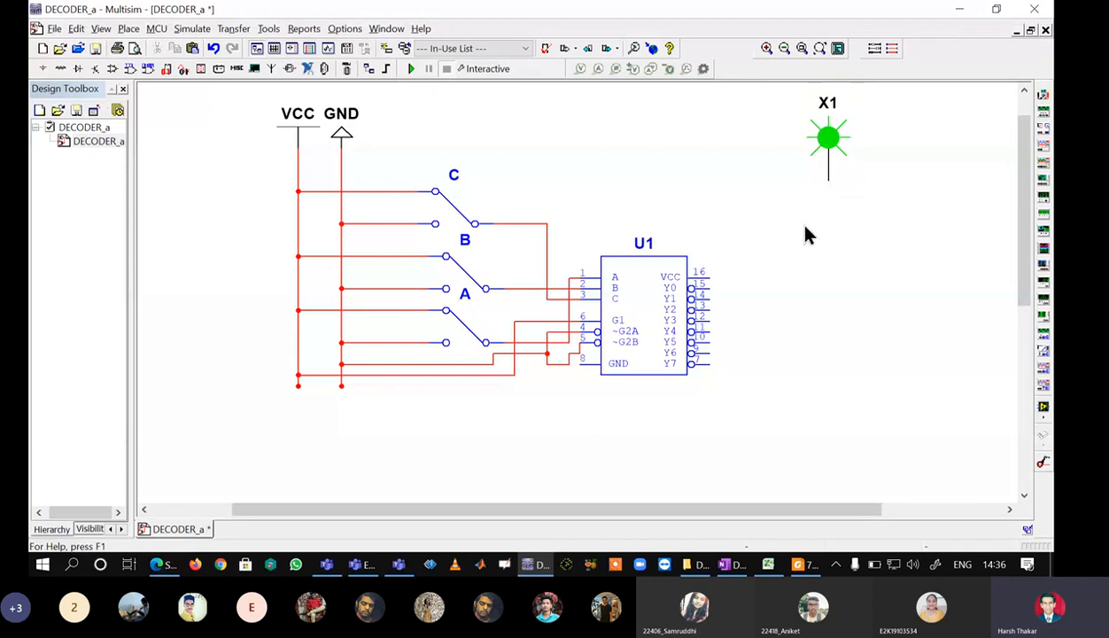
{"action": "left_click", "coordinate": [847, 178]}
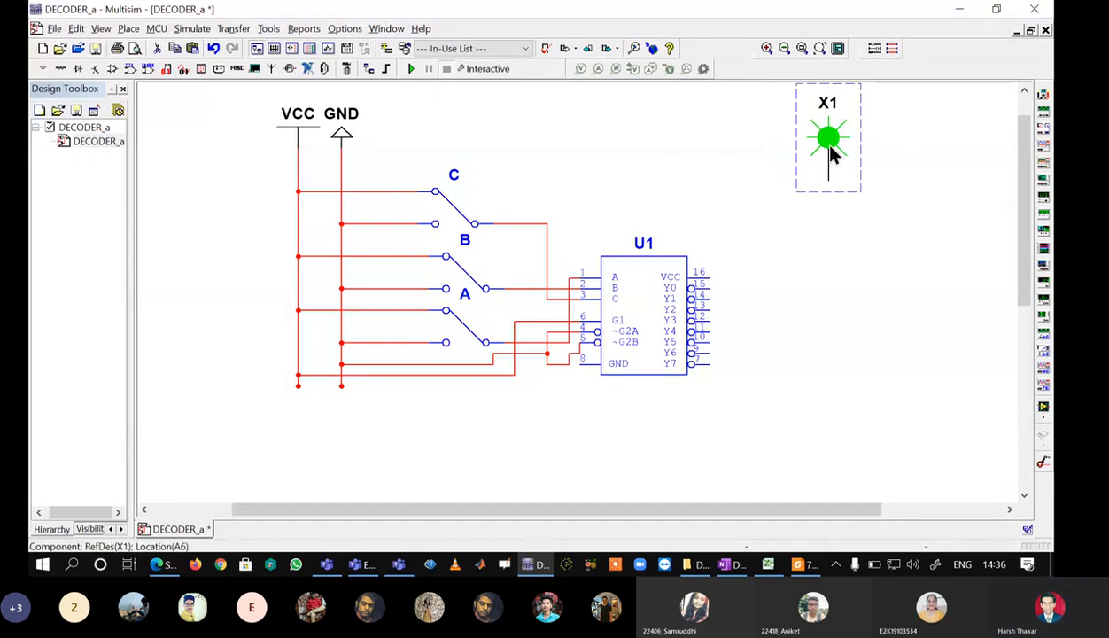
{"action": "right_click", "coordinate": [832, 153]}
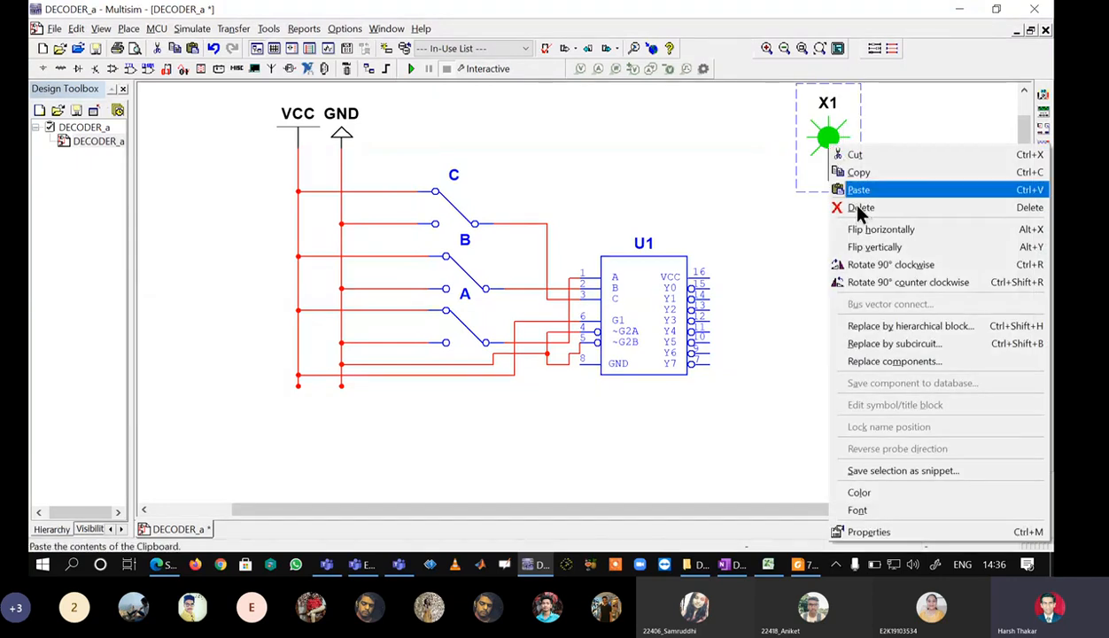
{"action": "left_click", "coordinate": [861, 260]}
{"action": "left_click", "coordinate": [868, 221]}
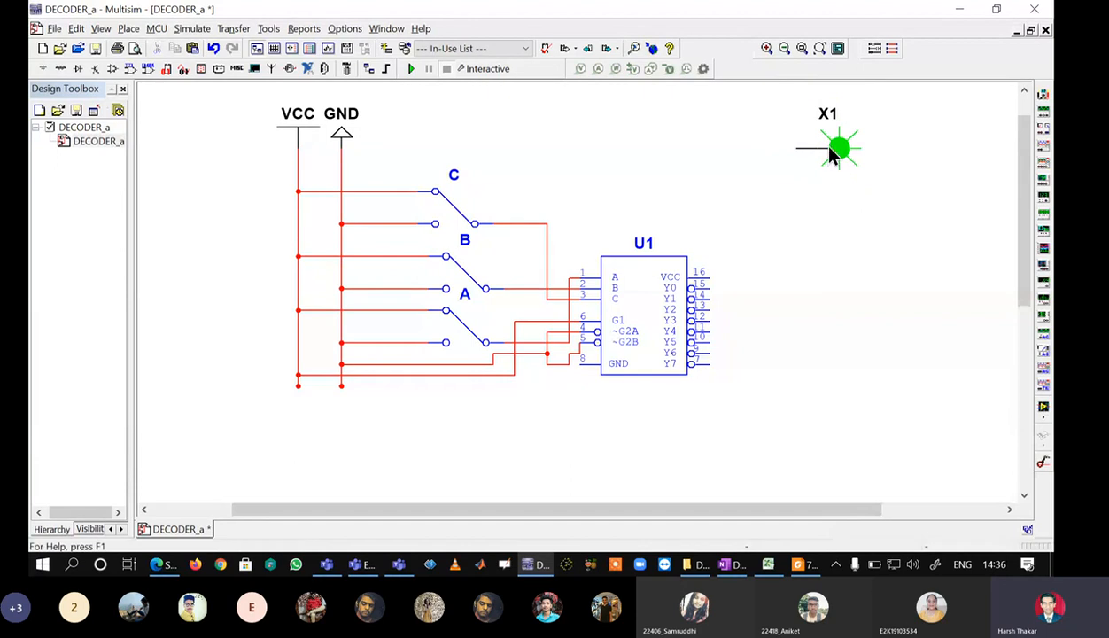
- Change the RefDes of the green probe X1 to Y0
{"action": "double_click", "coordinate": [828, 115]}
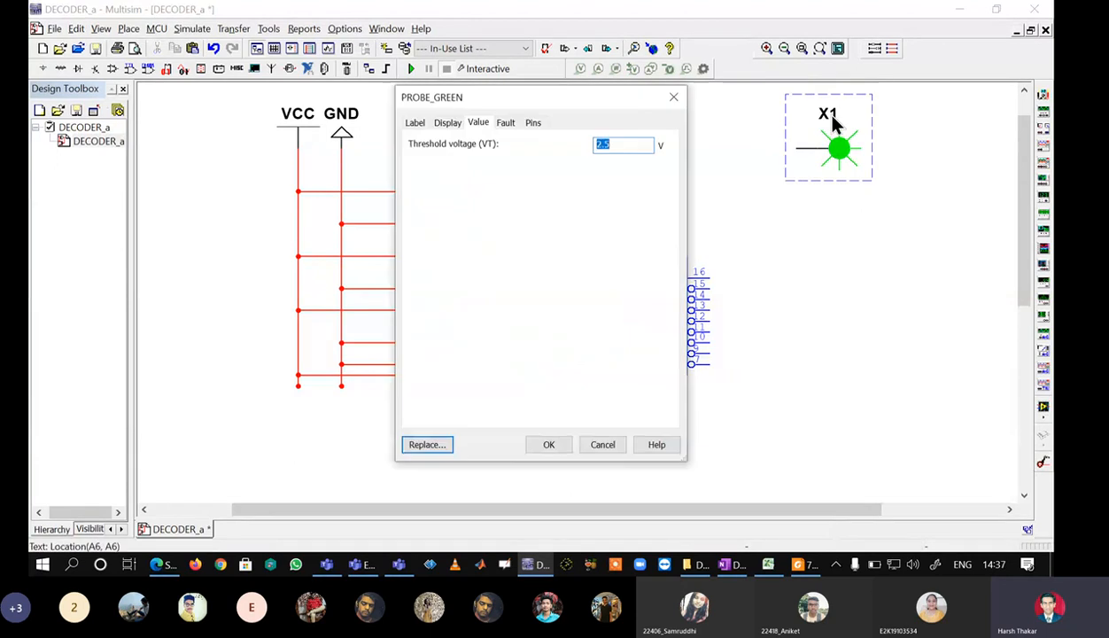
{"action": "mouse_move", "coordinate": [623, 105]}
{"action": "left_mouse_down"}
{"action": "mouse_move", "coordinate": [495, 165]}
{"action": "mouse_move", "coordinate": [623, 124]}
{"action": "left_mouse_up"}
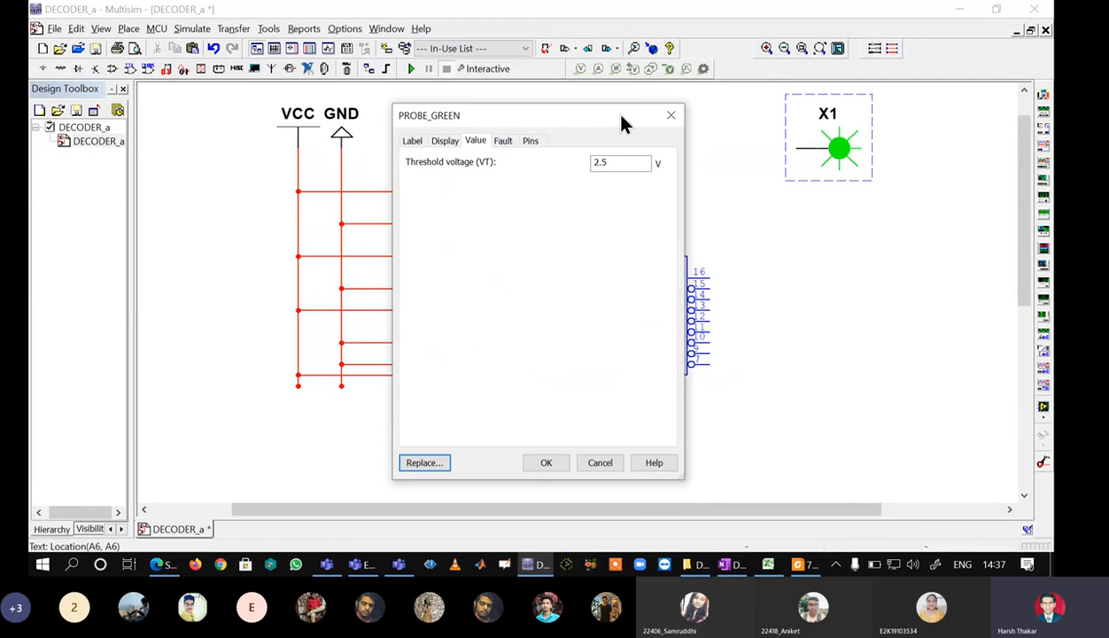
{"action": "left_click", "coordinate": [412, 141]}
{"action": "left_click", "coordinate": [452, 183]}
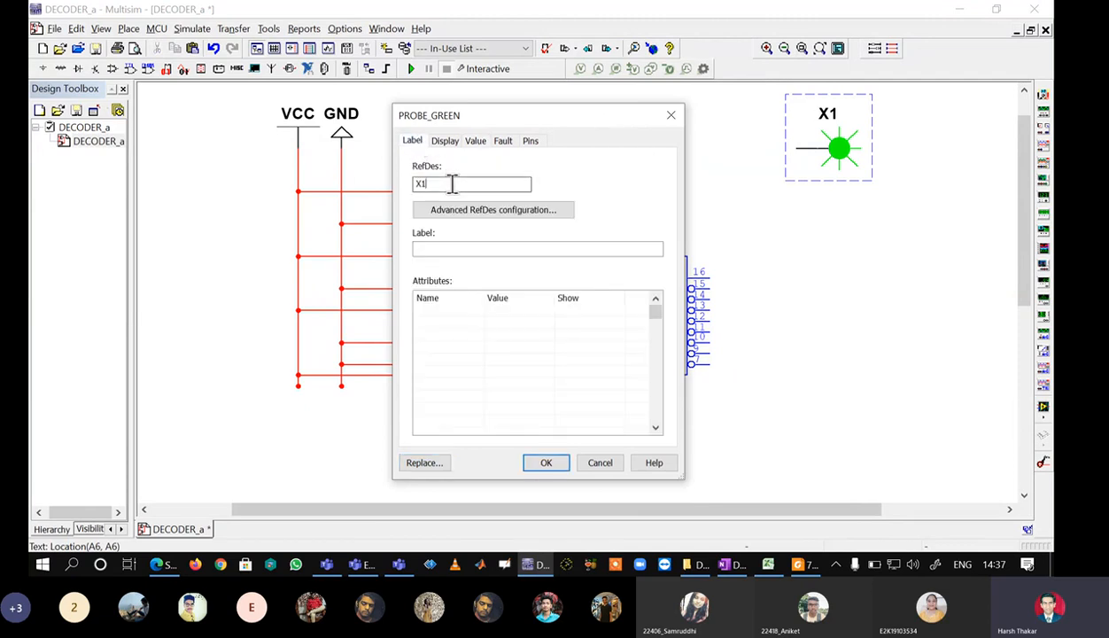
{"action": "double_click", "coordinate": [439, 184]}
{"action": "type", "text": "Y0"}
{"action": "left_click", "coordinate": [543, 467]}
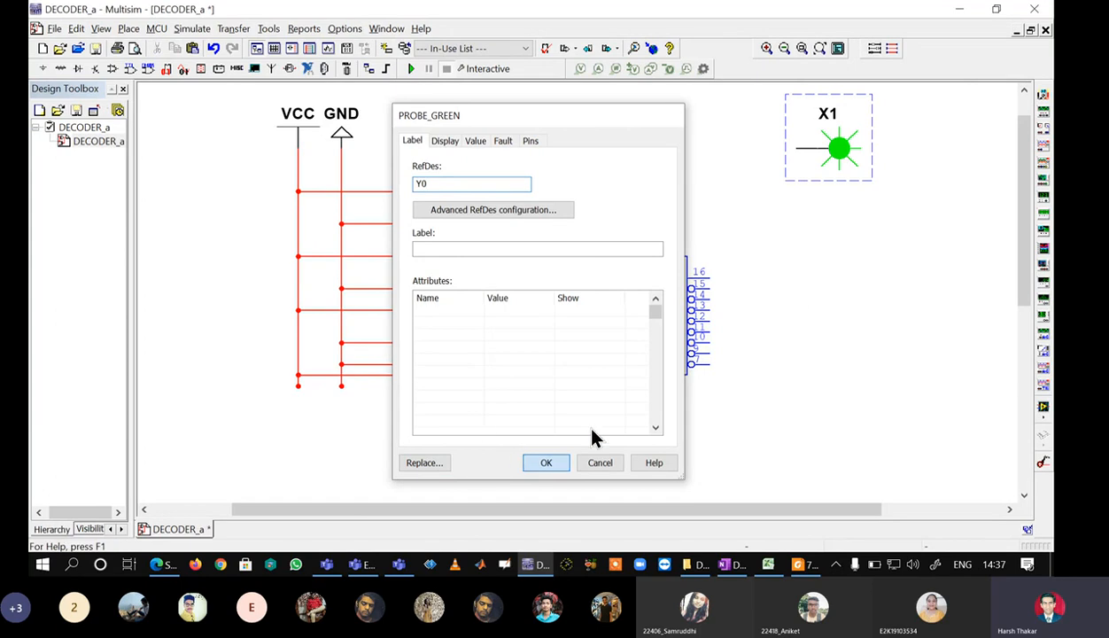
- Copy probe Y0 and paste four copies in a vertical column below it
{"action": "left_click", "coordinate": [848, 177]}
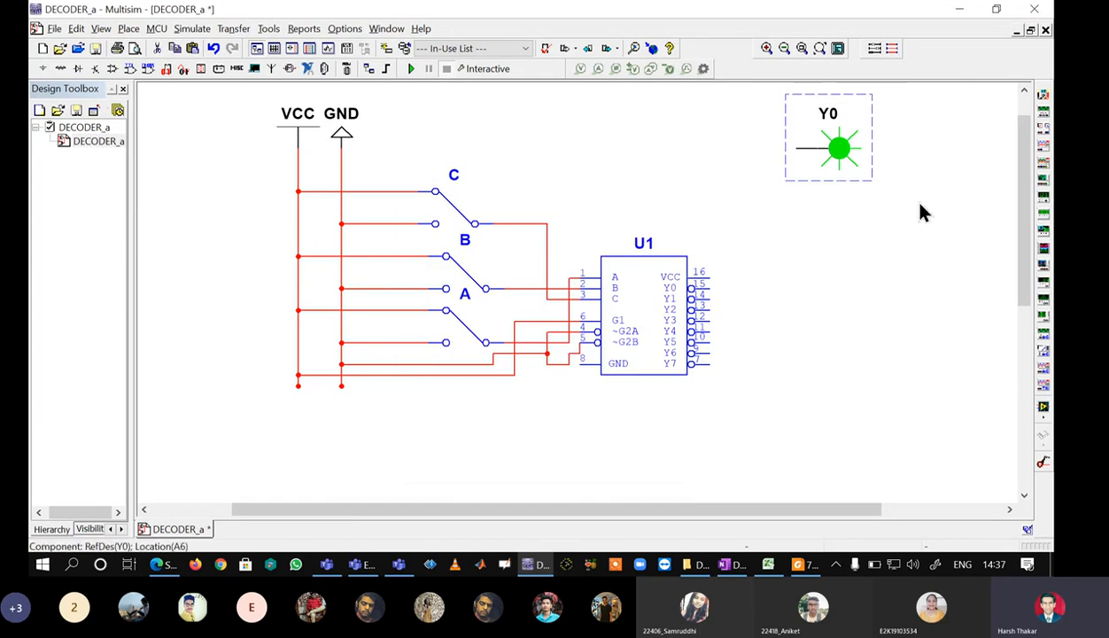
{"action": "key", "text": "ctrl+c"}
{"action": "key", "text": "ctrl+v"}
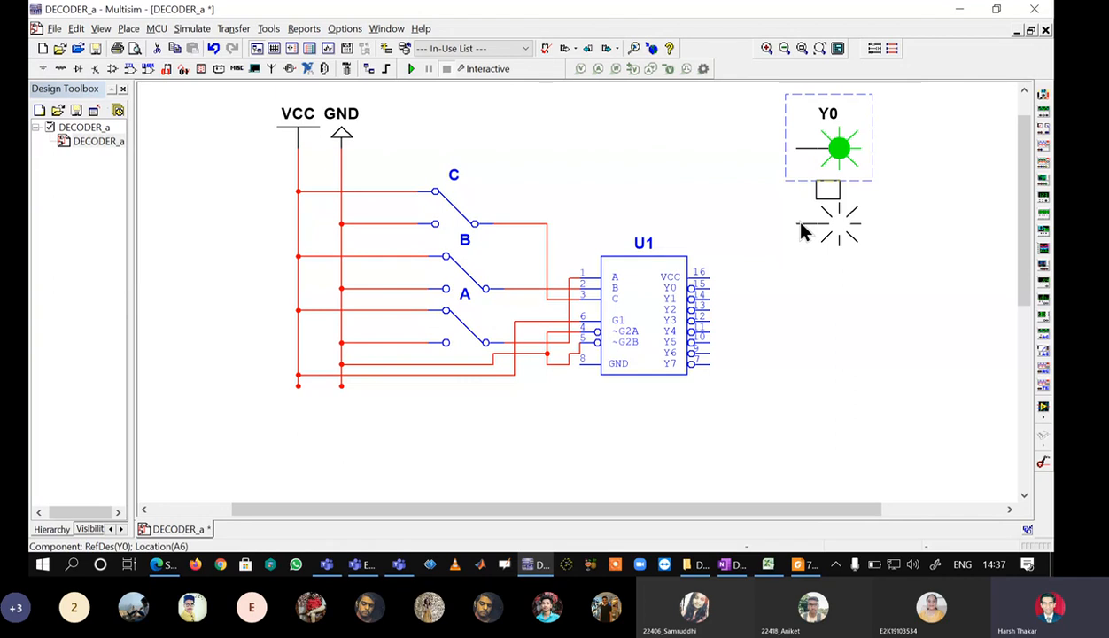
{"action": "left_click", "coordinate": [806, 215]}
{"action": "key", "text": "ctrl+v"}
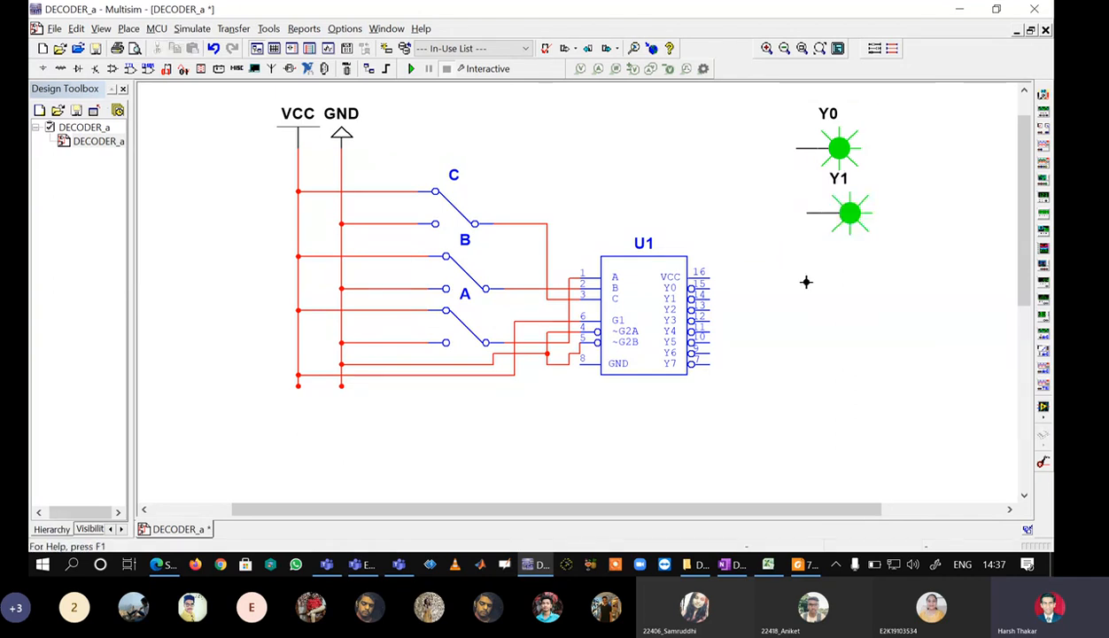
{"action": "left_click", "coordinate": [804, 279]}
{"action": "key", "text": "ctrl+v"}
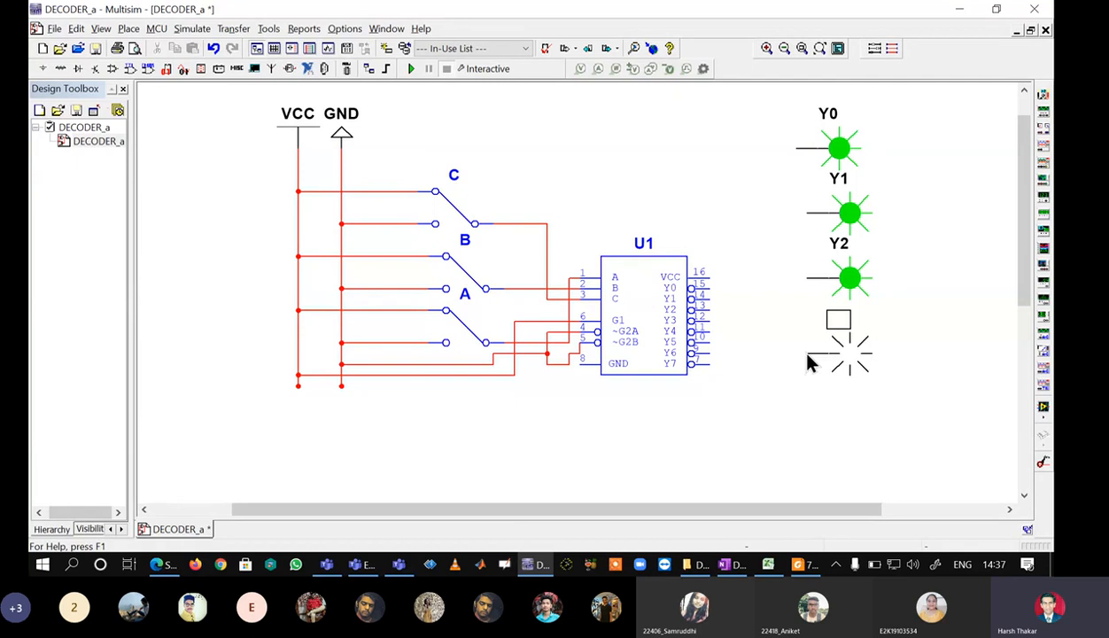
{"action": "left_click", "coordinate": [806, 343]}
{"action": "key", "text": "ctrl+v"}
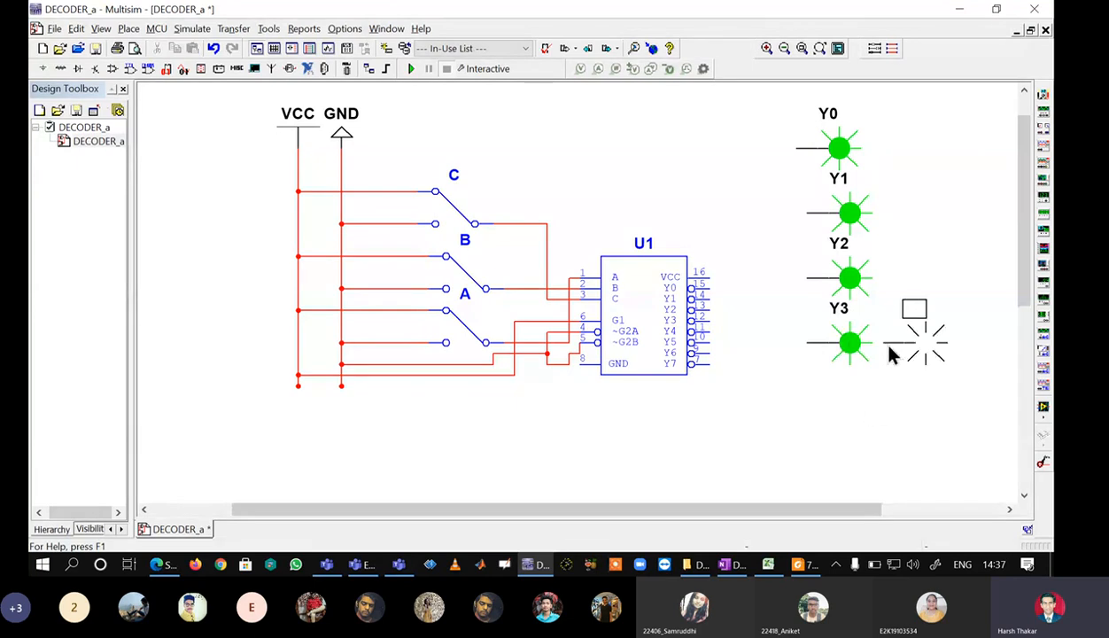
{"action": "left_click", "coordinate": [818, 420]}
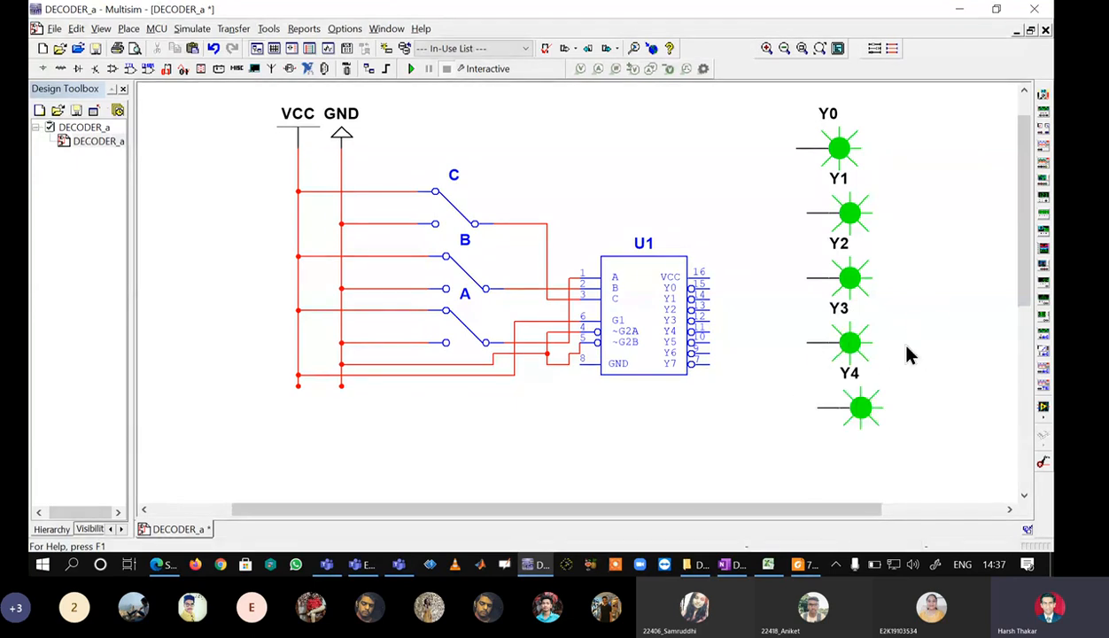
- Paste three more probe copies around the lower end of the column, two on its U1 side and one on its outer side
{"action": "key", "text": "ctrl+v"}
{"action": "left_click", "coordinate": [749, 438]}
{"action": "key", "text": "ctrl+v"}
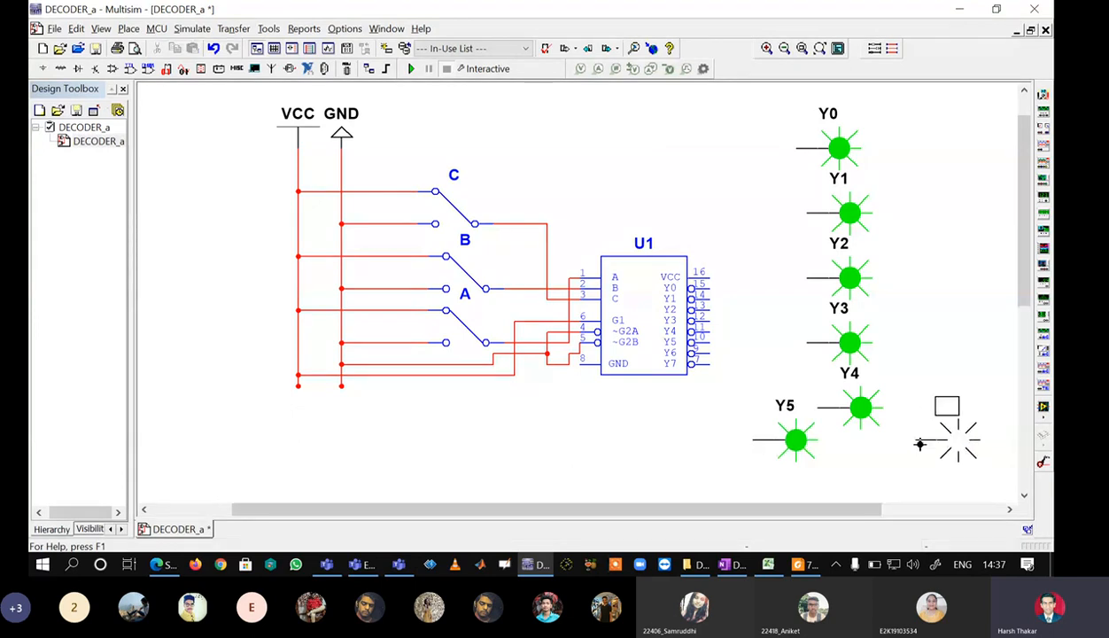
{"action": "left_click", "coordinate": [915, 433]}
{"action": "key", "text": "ctrl+v"}
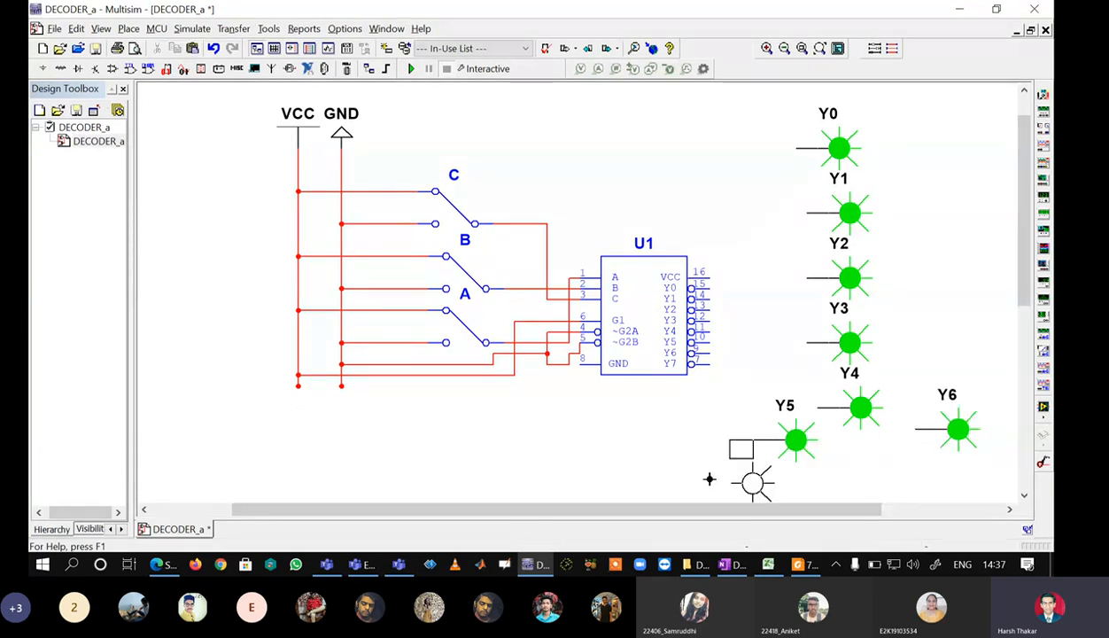
{"action": "left_click", "coordinate": [667, 460]}
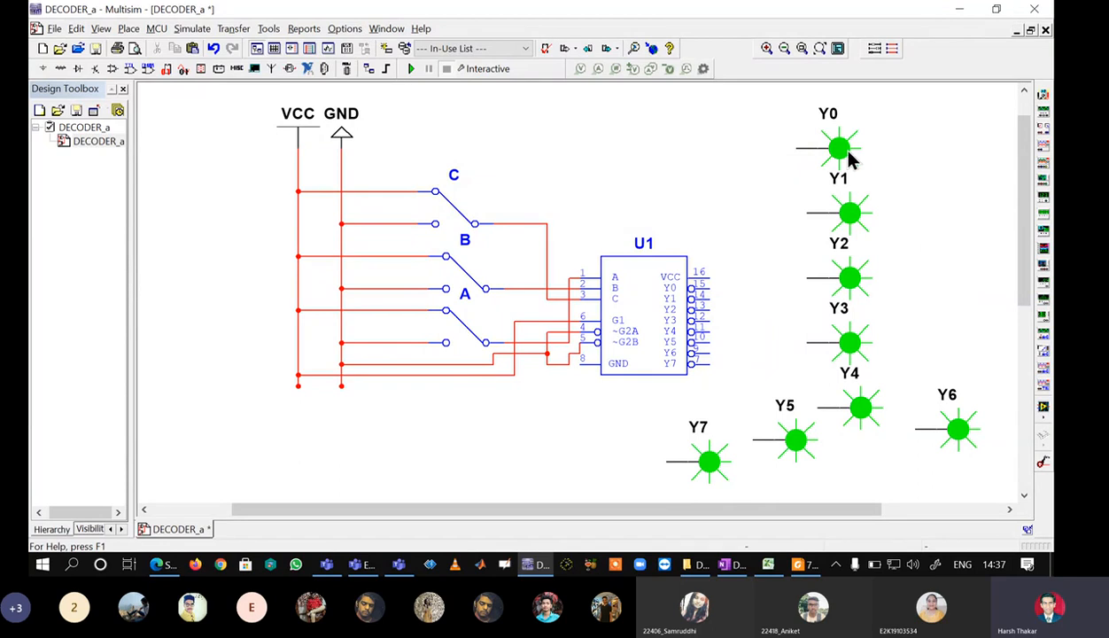
- Move the labels Y0 to Y7 from above their probes to beside them, on the side away from the leads
{"action": "left_click_drag", "start_coordinate": [1025, 202], "coordinate": [952, 181]}
{"action": "scroll", "coordinate": [1019, 204], "scroll_direction": "up", "scroll_amount": 2}
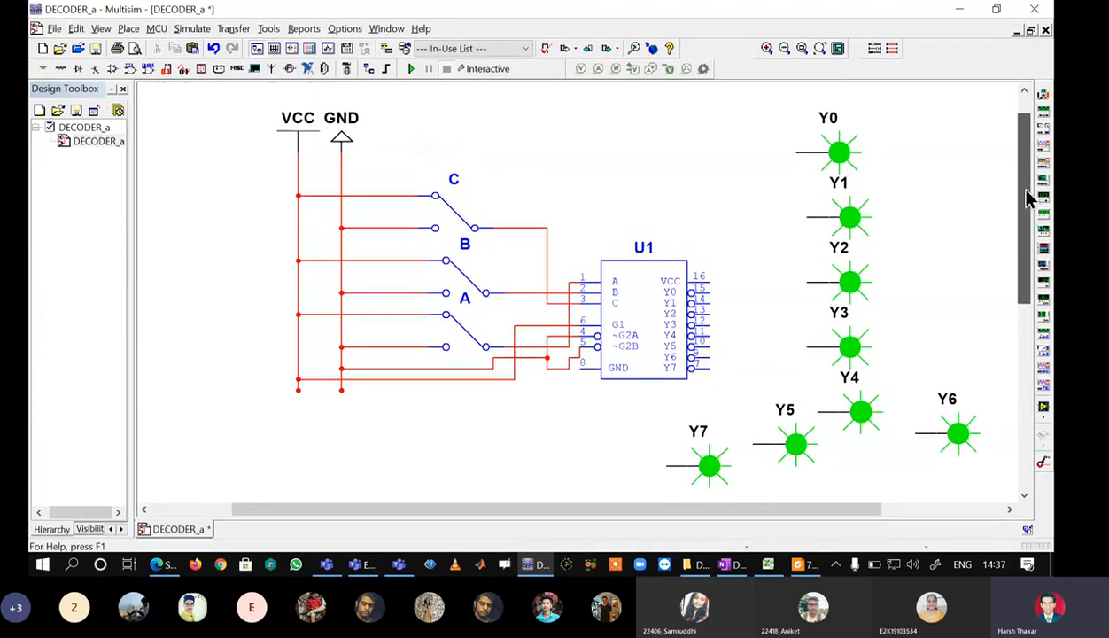
{"action": "left_click_drag", "start_coordinate": [828, 122], "coordinate": [890, 216]}
{"action": "left_click_drag", "start_coordinate": [845, 255], "coordinate": [894, 287]}
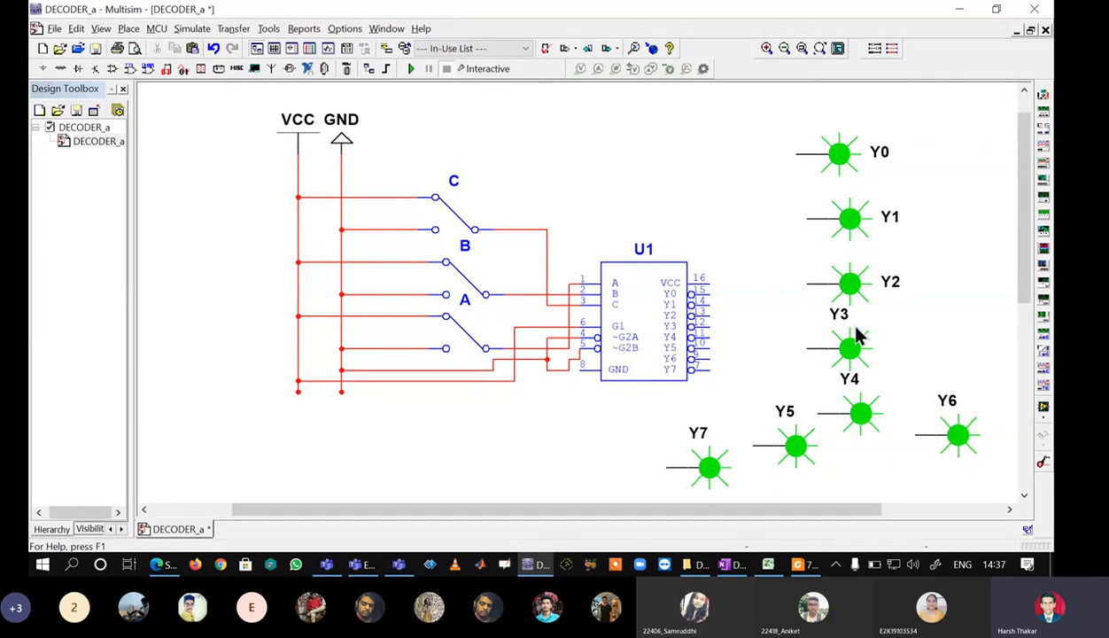
{"action": "left_click_drag", "start_coordinate": [846, 319], "coordinate": [905, 423]}
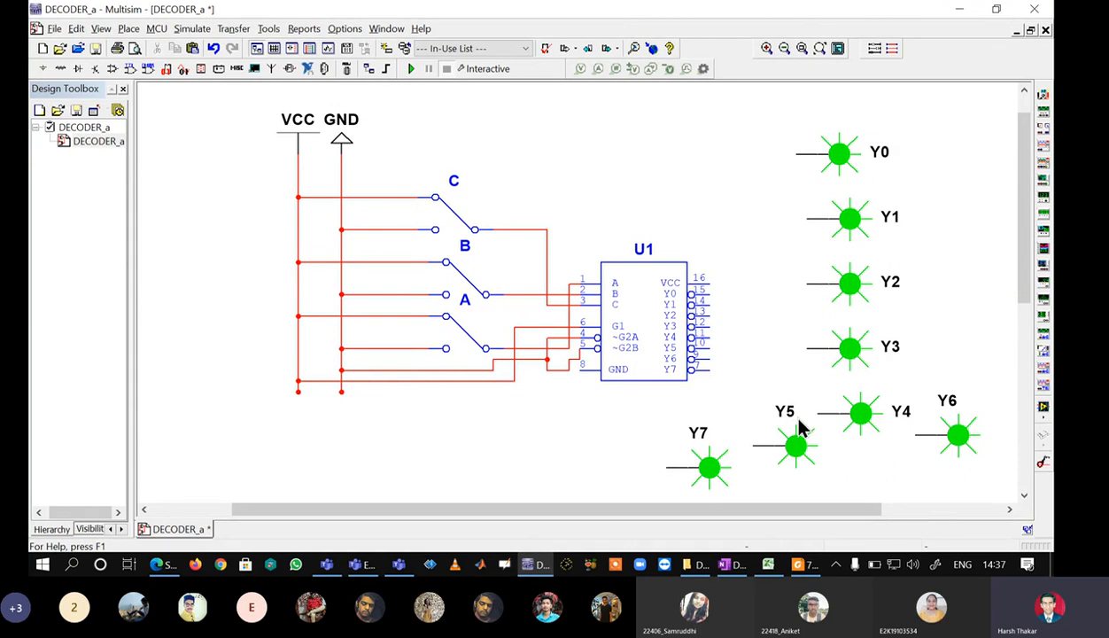
{"action": "left_click_drag", "start_coordinate": [784, 411], "coordinate": [833, 446]}
{"action": "left_click_drag", "start_coordinate": [946, 401], "coordinate": [998, 447]}
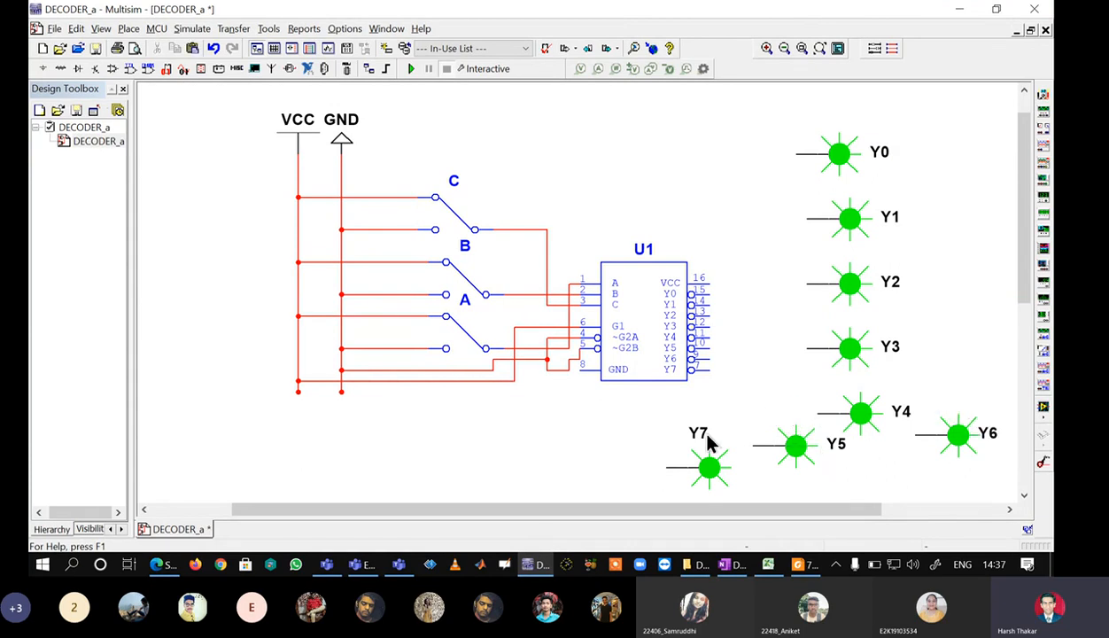
{"action": "left_click_drag", "start_coordinate": [706, 438], "coordinate": [759, 479]}
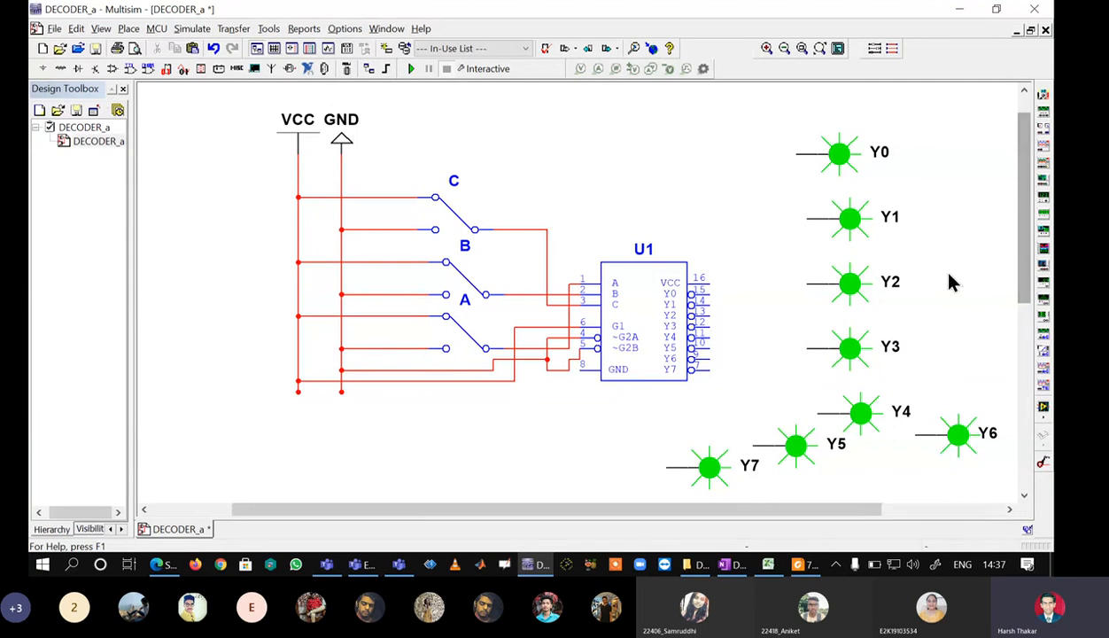
- Save the DECODER_a design
{"action": "left_click", "coordinate": [848, 229]}
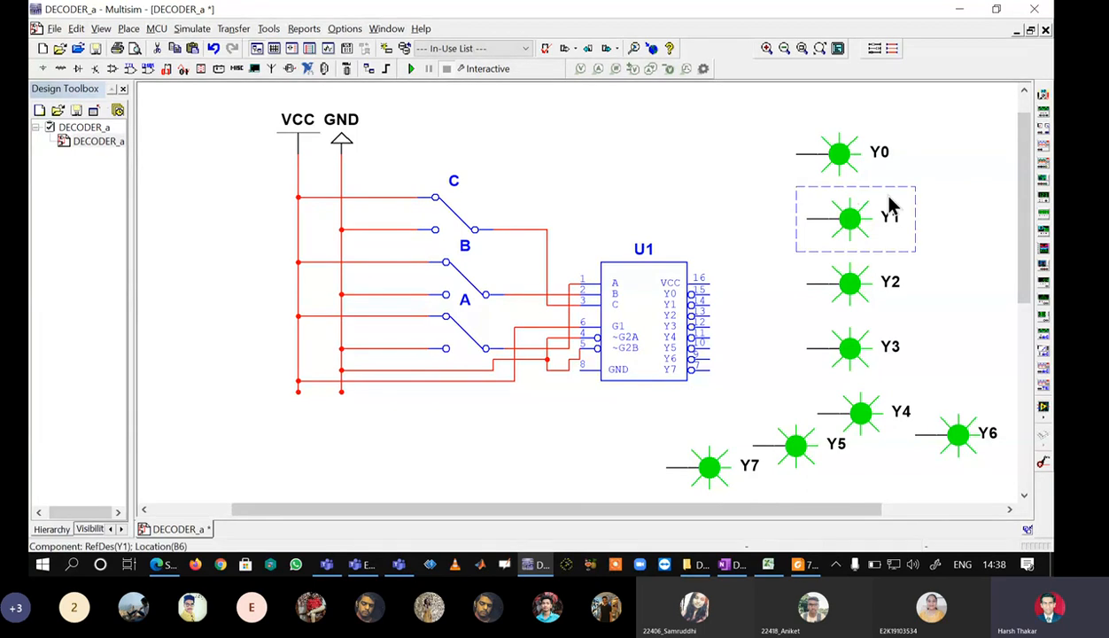
{"action": "left_click", "coordinate": [951, 243]}
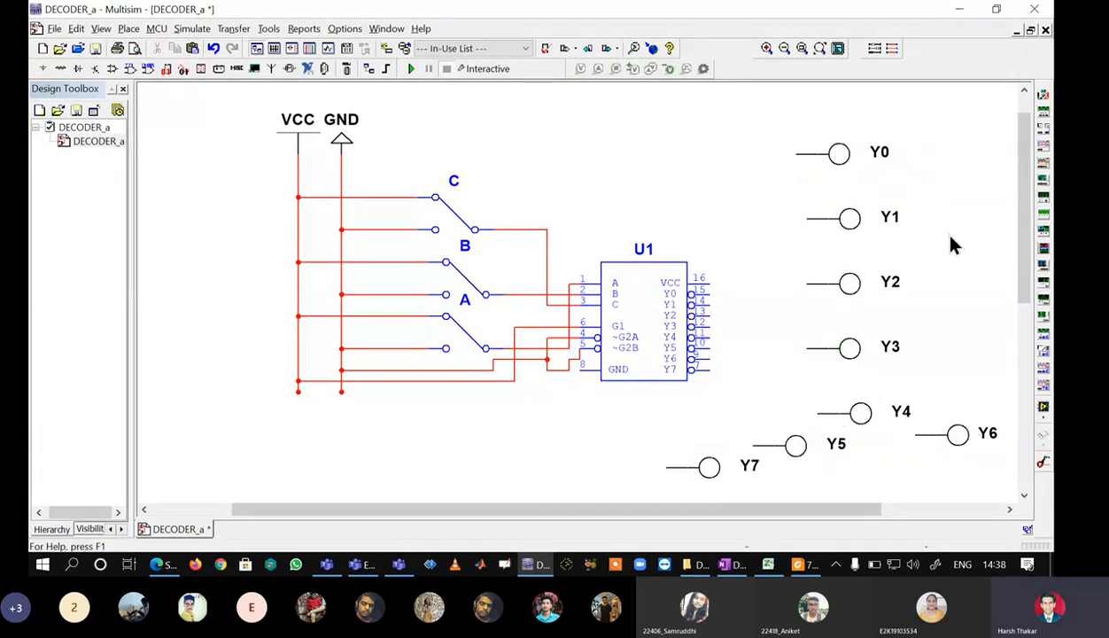
{"action": "left_click", "coordinate": [95, 47]}
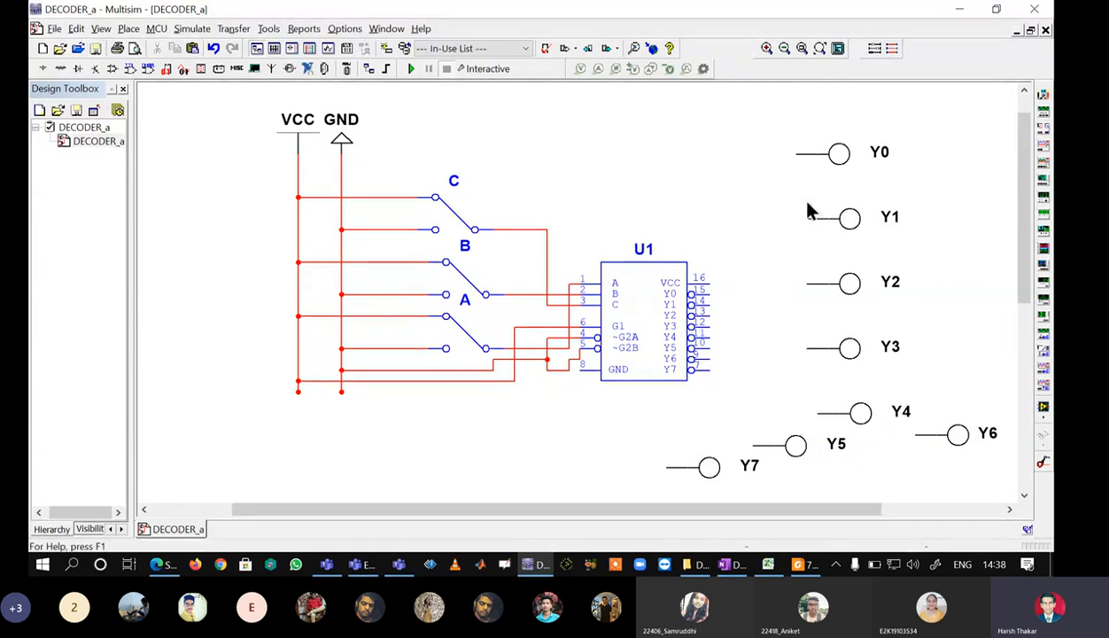
- Move probes Y1 and Y2 up into line beneath Y0, closely and evenly spaced
{"action": "left_click", "coordinate": [846, 229]}
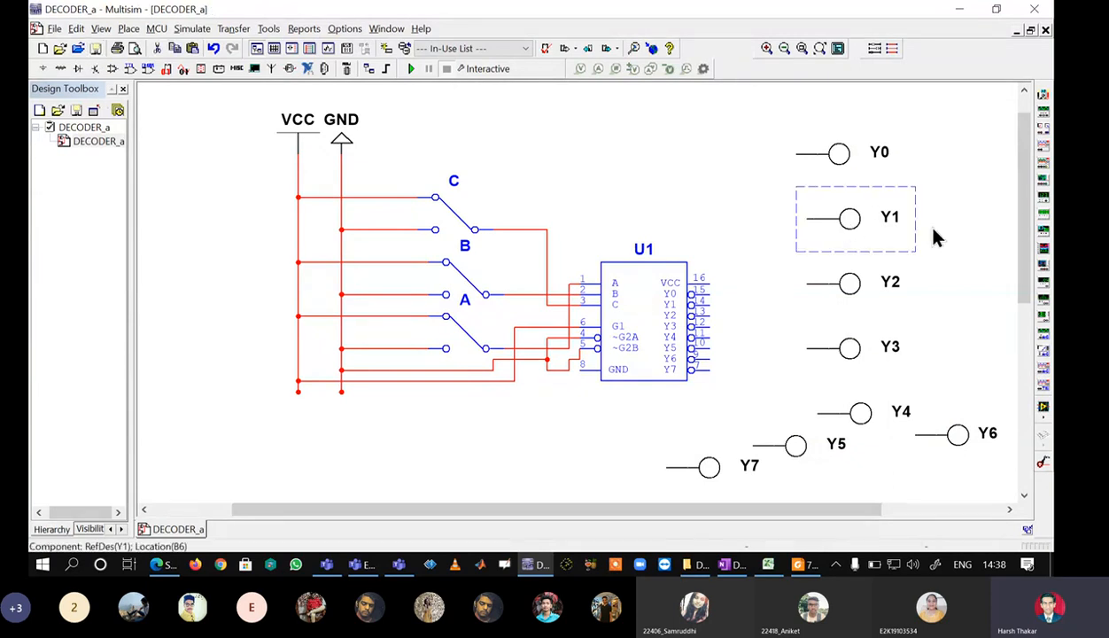
{"action": "key", "text": "Up"}
{"action": "key", "text": "Up"}
{"action": "key", "text": "Up"}
{"action": "key", "text": "Left"}
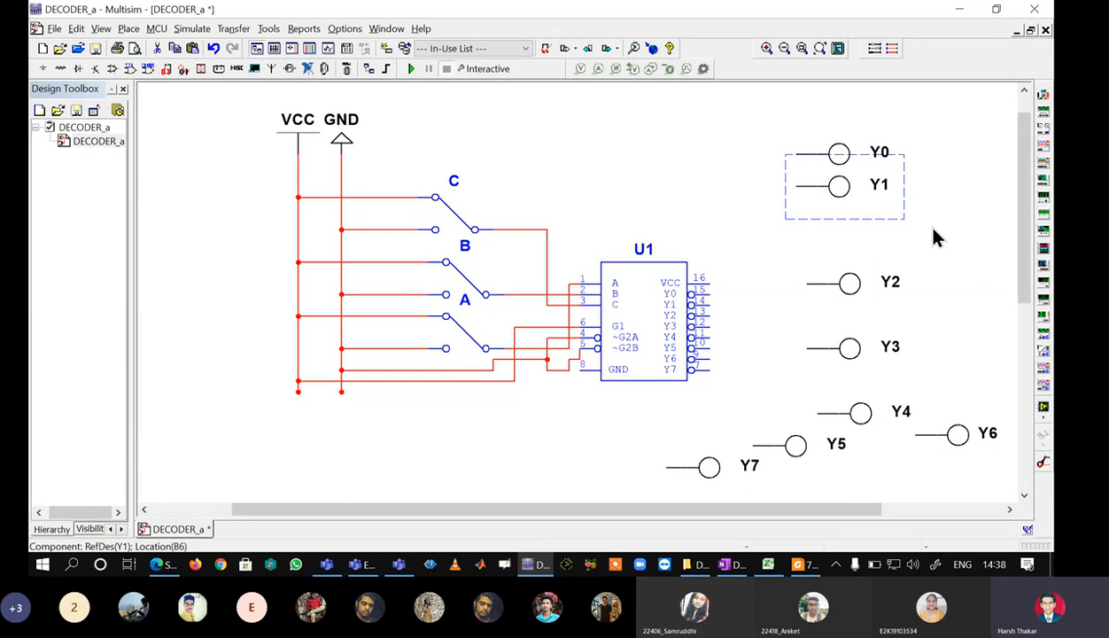
{"action": "left_click", "coordinate": [847, 288]}
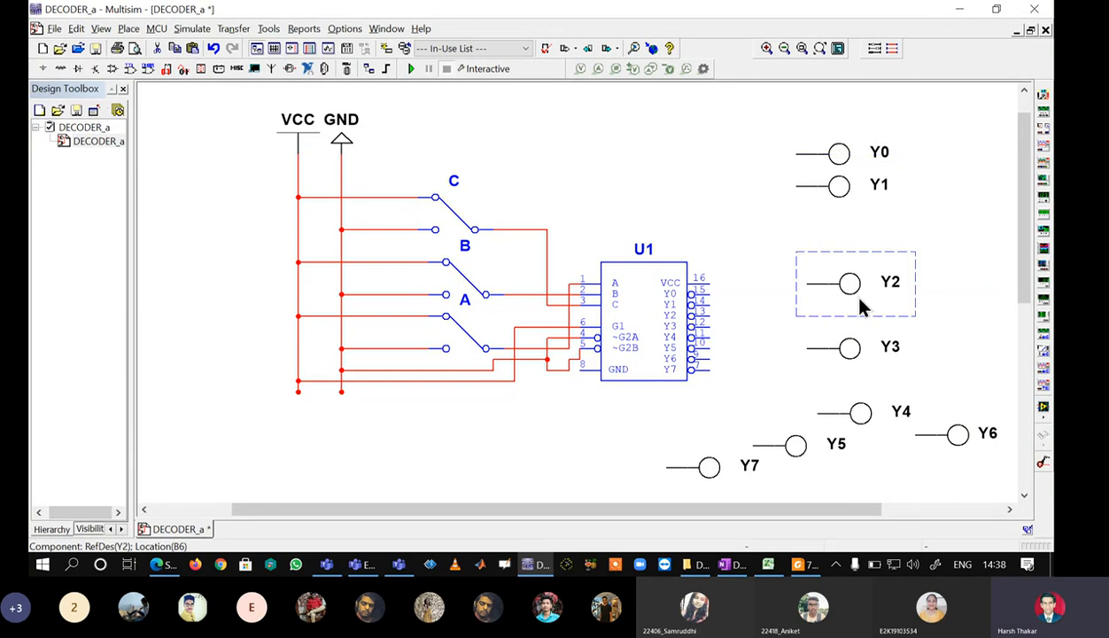
{"action": "key", "text": "Up"}
{"action": "key", "text": "Up"}
{"action": "key", "text": "Up"}
{"action": "key", "text": "Left"}
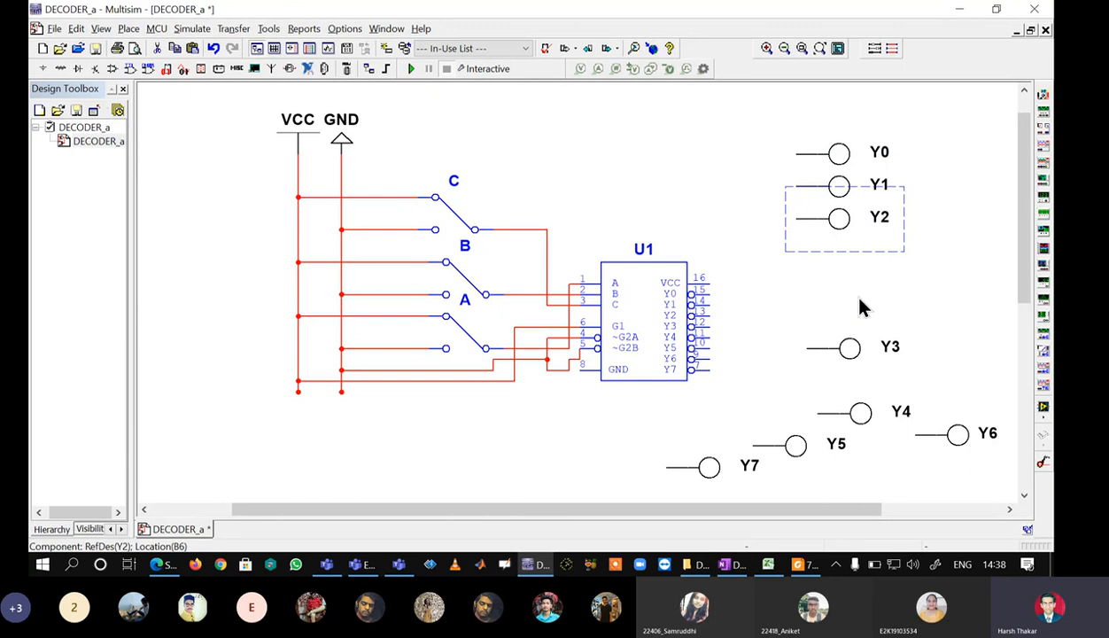
- Stack probes Y3, Y4 and Y5 in order beneath Y2, with the same spacing and alignment
{"action": "left_click_drag", "start_coordinate": [846, 354], "coordinate": [819, 250]}
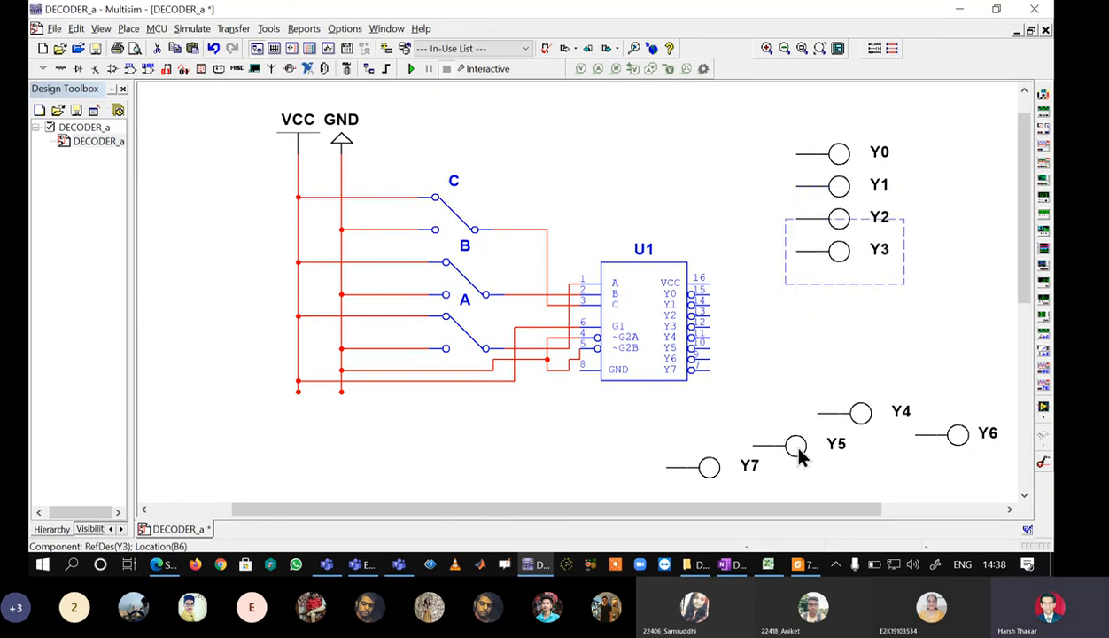
{"action": "left_click_drag", "start_coordinate": [797, 454], "coordinate": [786, 410]}
{"action": "left_click_drag", "start_coordinate": [861, 413], "coordinate": [844, 293]}
{"action": "left_click", "coordinate": [788, 409]}
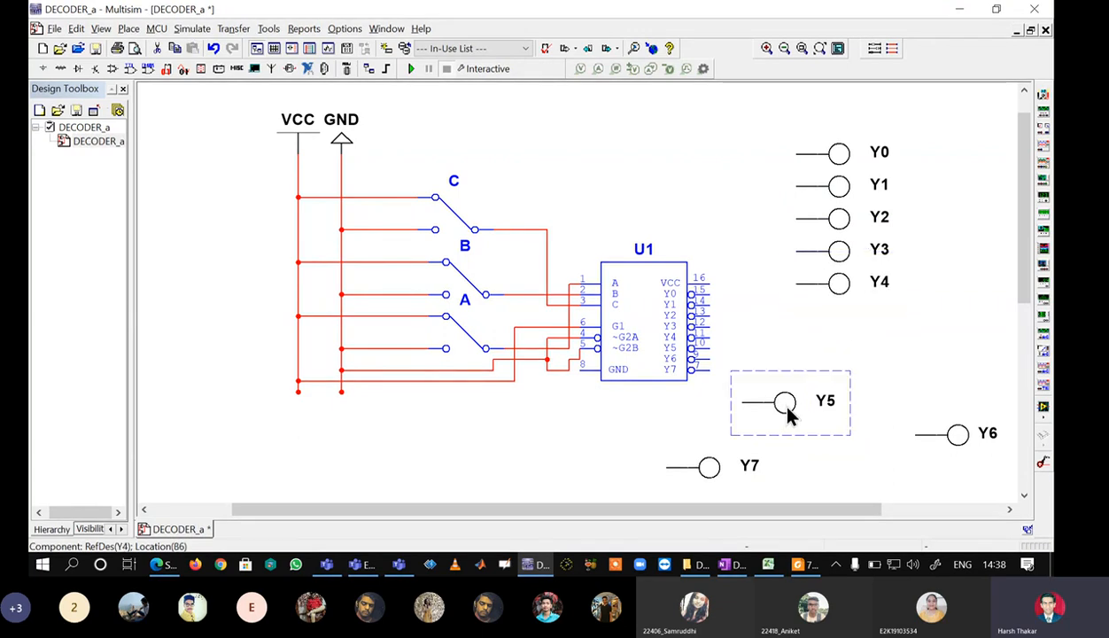
{"action": "left_click_drag", "start_coordinate": [788, 409], "coordinate": [845, 330]}
- Place probes Y6 and Y7 at the lower end of the column and line up Y6's label with the others
{"action": "left_click", "coordinate": [952, 434]}
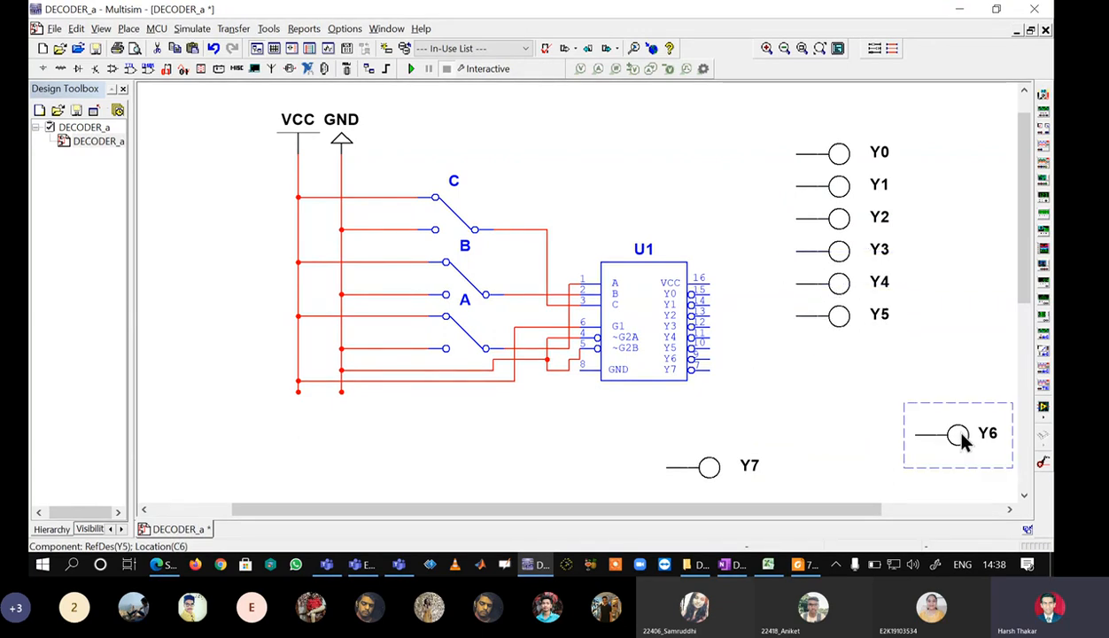
{"action": "left_click_drag", "start_coordinate": [952, 434], "coordinate": [844, 359]}
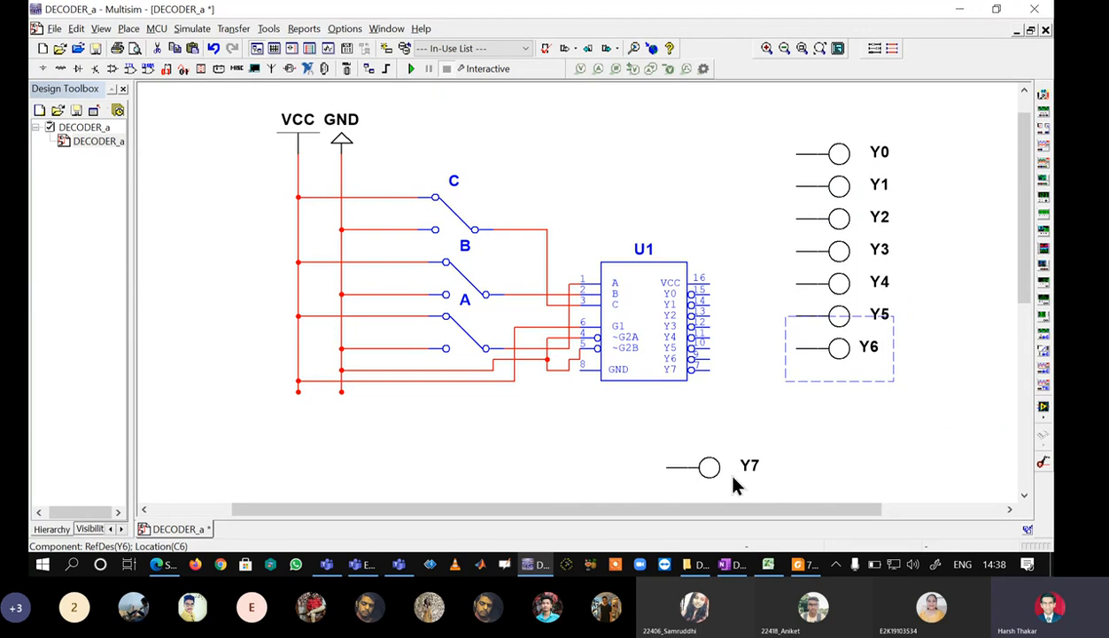
{"action": "left_click", "coordinate": [708, 466]}
{"action": "left_click_drag", "start_coordinate": [708, 467], "coordinate": [844, 391]}
{"action": "left_click", "coordinate": [939, 401]}
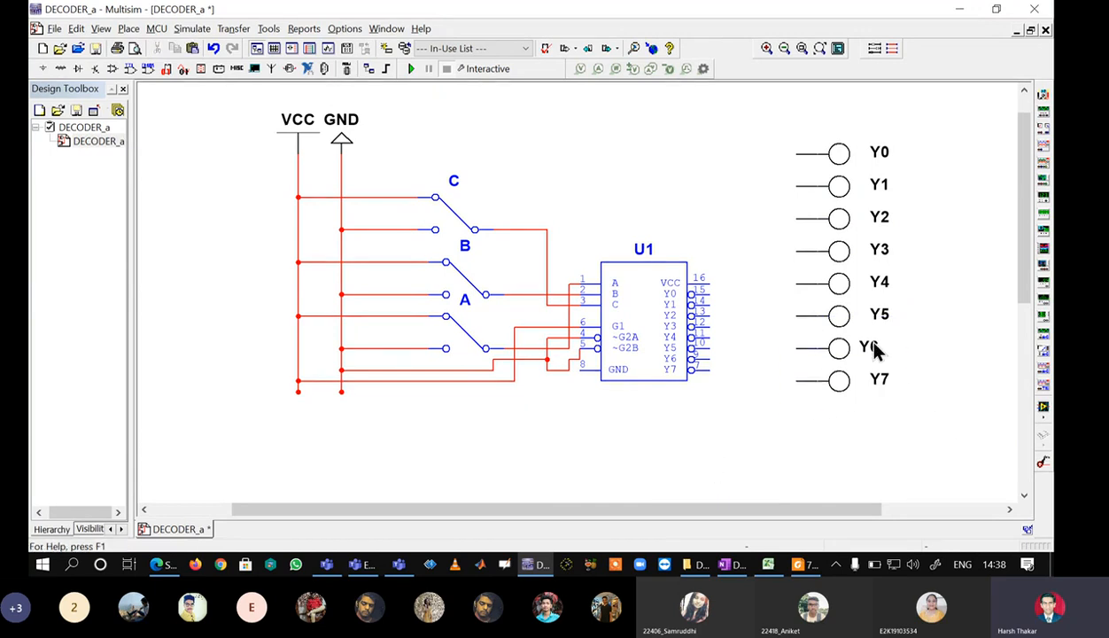
{"action": "left_click", "coordinate": [871, 348]}
{"action": "left_click", "coordinate": [905, 381]}
- Wire U1 outputs Y0 (pin 15) and Y1 (pin 14) to probes Y0 and Y1
{"action": "left_click", "coordinate": [798, 152]}
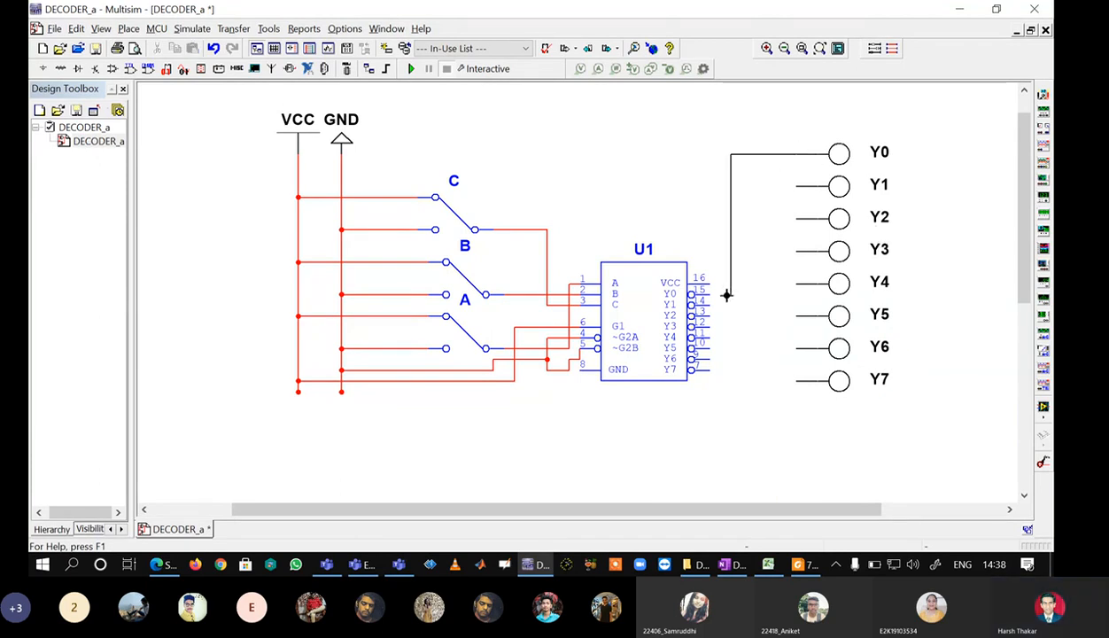
{"action": "left_click", "coordinate": [703, 293]}
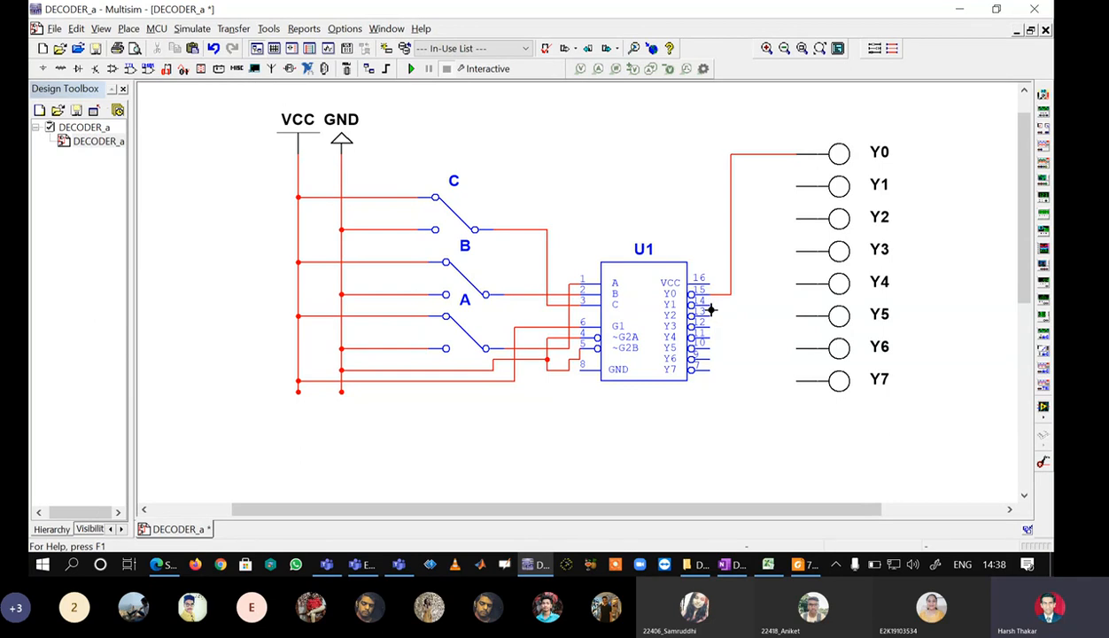
{"action": "left_click", "coordinate": [708, 305]}
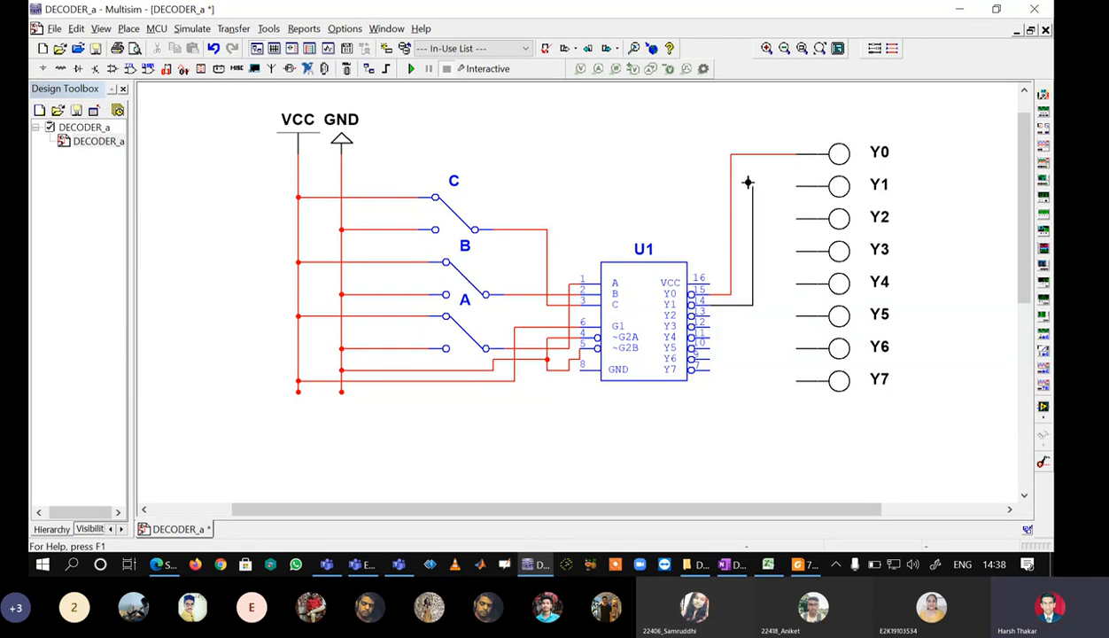
{"action": "left_click", "coordinate": [795, 186]}
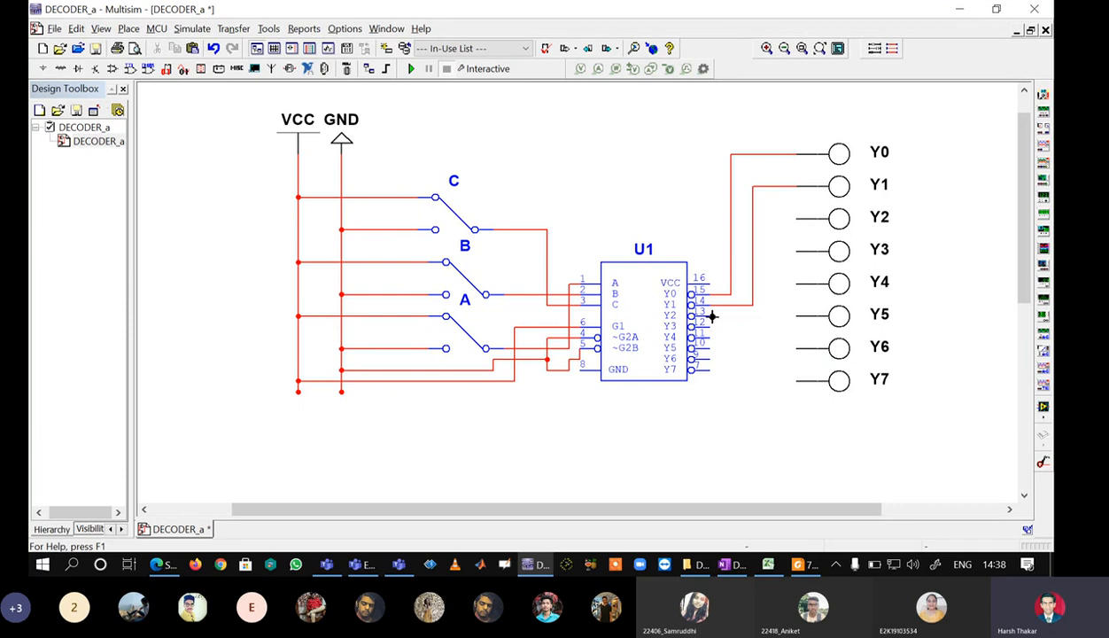
- Wire U1 outputs Y2, Y3 and Y4 (pins 13, 12 and 11) to the probes of the same names
{"action": "left_click", "coordinate": [710, 316]}
{"action": "left_click", "coordinate": [796, 219]}
{"action": "left_click", "coordinate": [710, 327]}
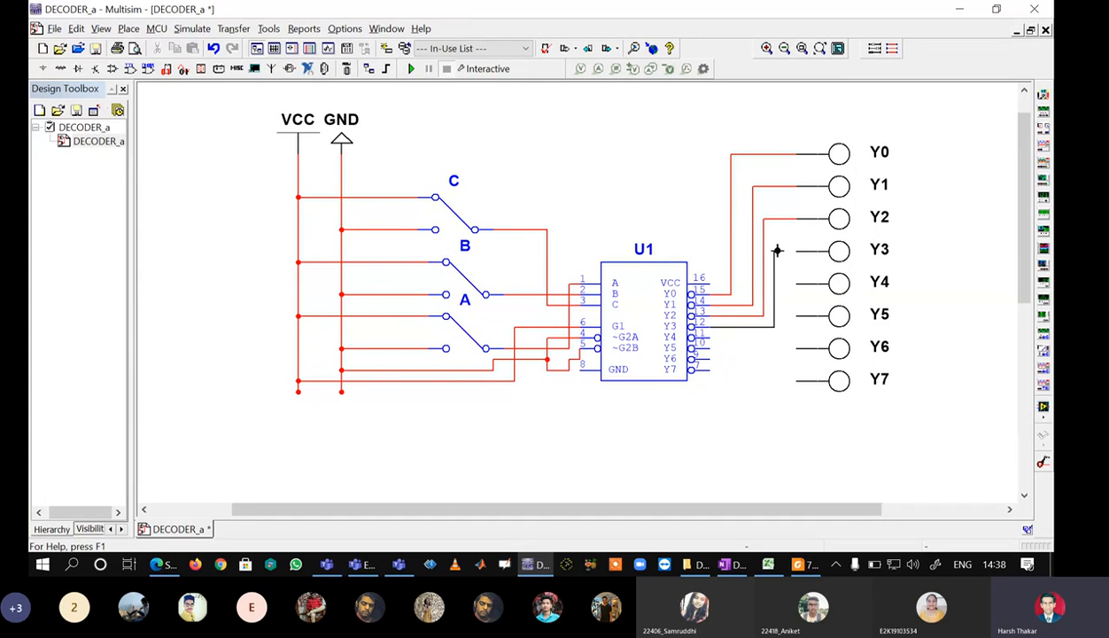
{"action": "left_click", "coordinate": [796, 251]}
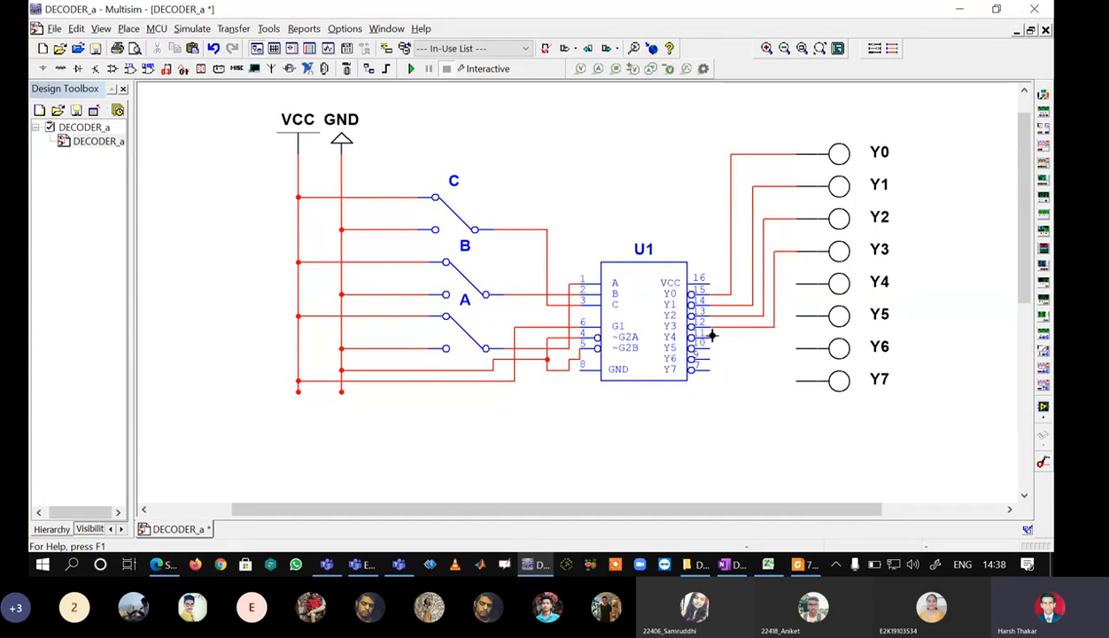
{"action": "left_click", "coordinate": [711, 335]}
{"action": "left_click", "coordinate": [796, 283]}
{"action": "left_click", "coordinate": [711, 347]}
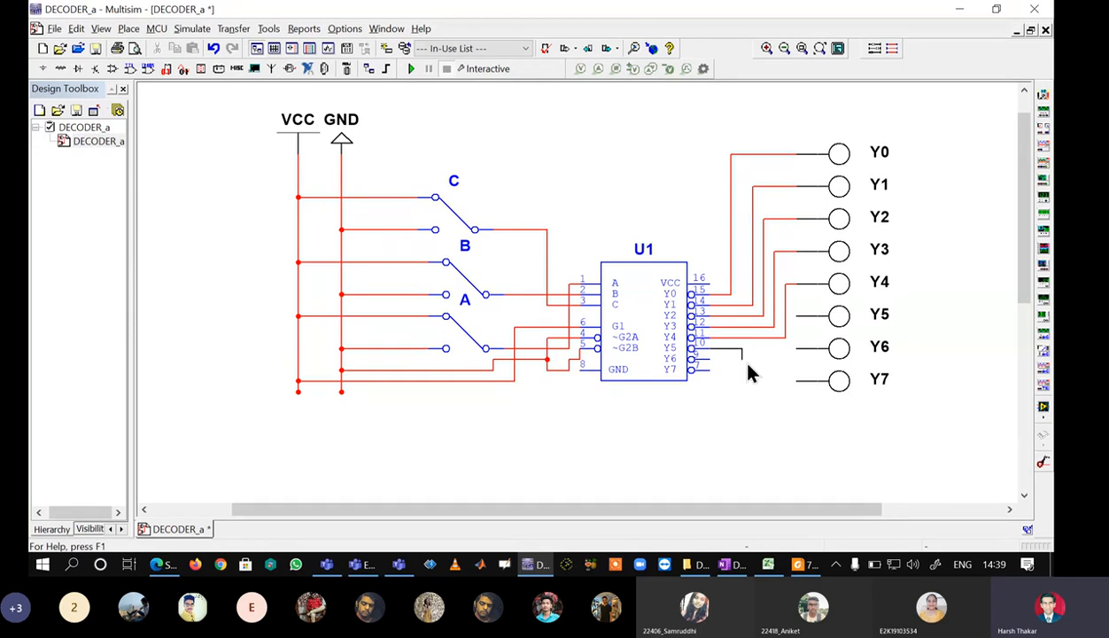
{"action": "key", "text": "Escape"}
- Raise the horizontal segment of the Y1 wire slightly and move probe Y1 up to straighten the connection
{"action": "left_click", "coordinate": [753, 215]}
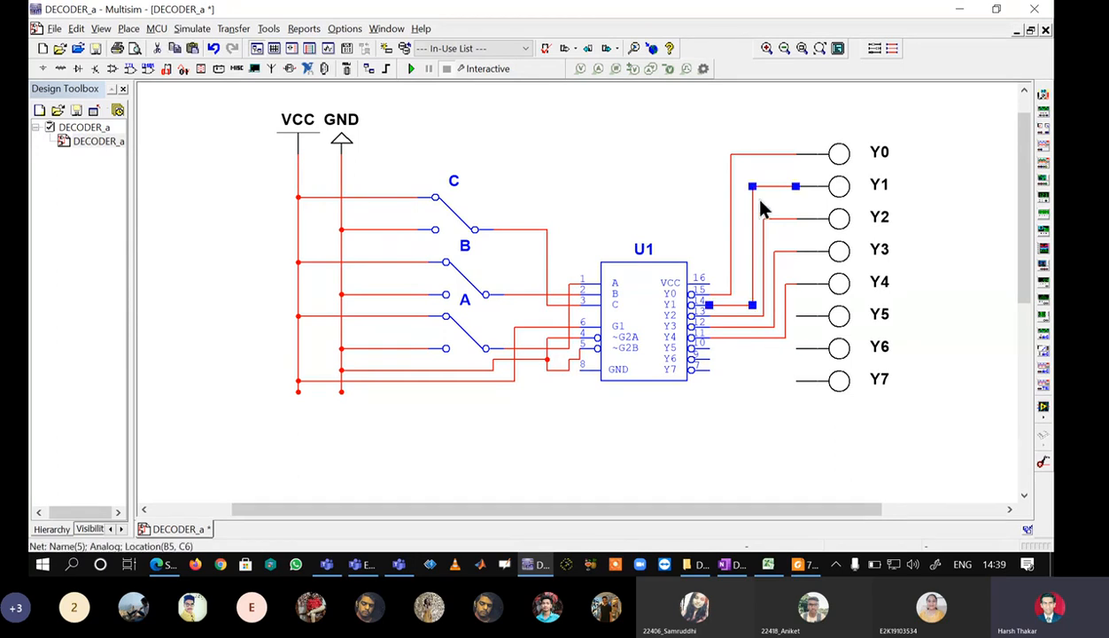
{"action": "left_click_drag", "start_coordinate": [769, 187], "coordinate": [769, 177]}
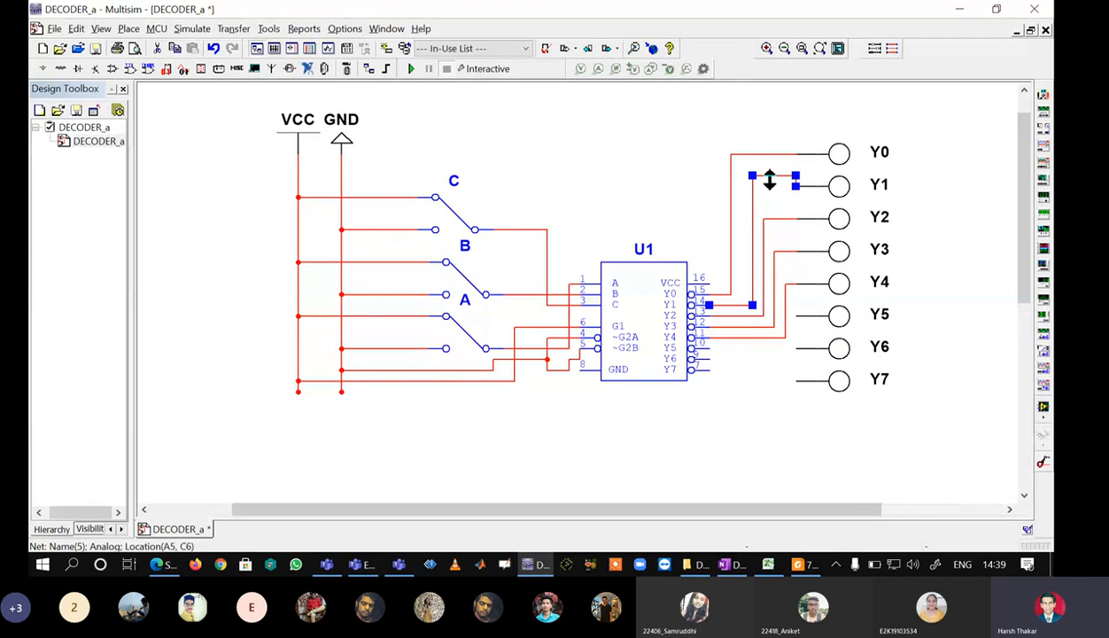
{"action": "left_click", "coordinate": [838, 187]}
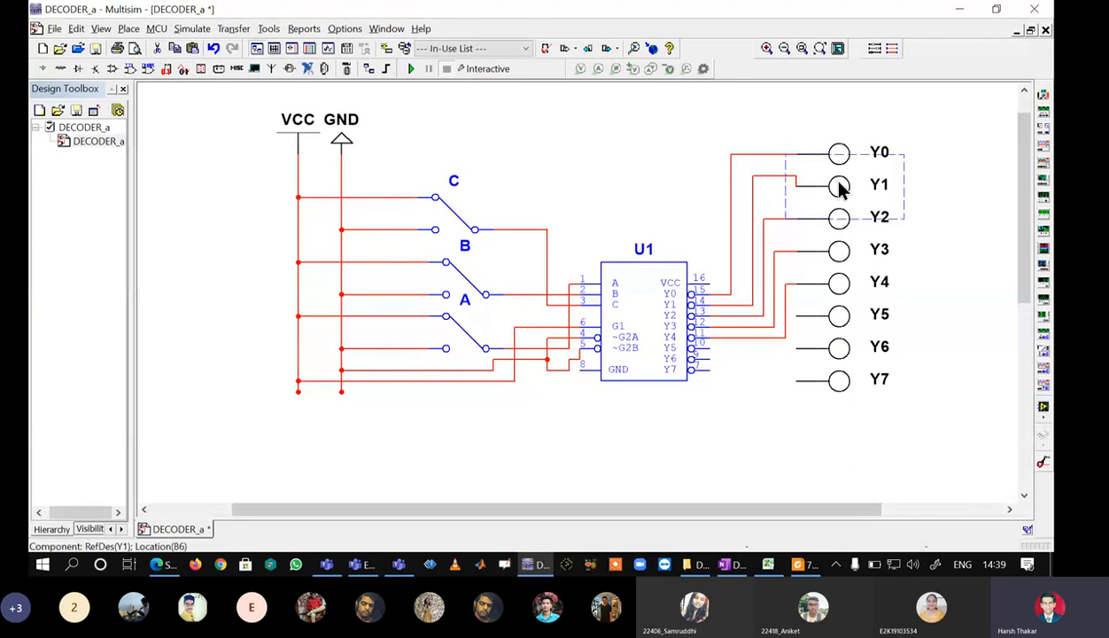
{"action": "key", "text": "Up"}
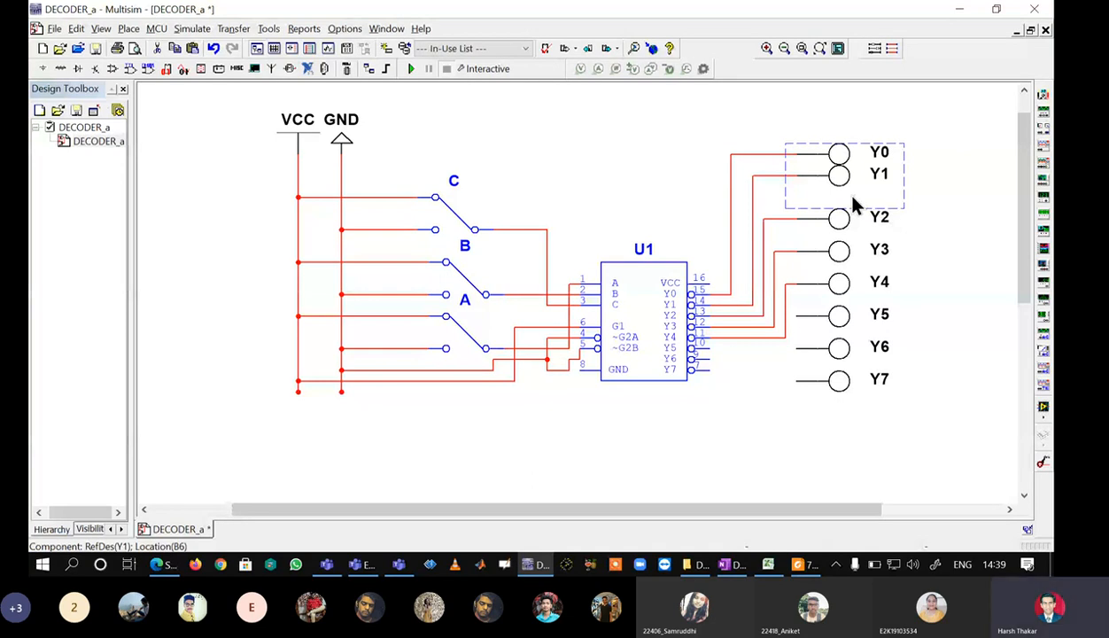
- Shift probes Y2, Y3 and Y4 up one grid step each, keeping even spacing below Y1
{"action": "left_click_drag", "start_coordinate": [855, 206], "coordinate": [855, 195]}
{"action": "left_click_drag", "start_coordinate": [838, 254], "coordinate": [839, 242]}
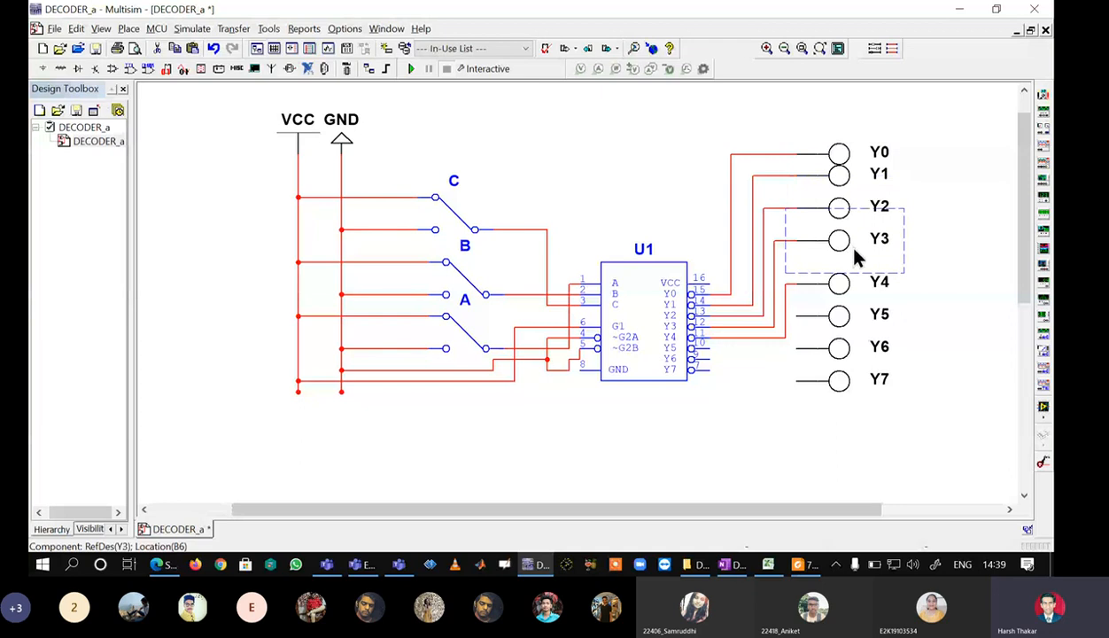
{"action": "left_click", "coordinate": [840, 286]}
{"action": "left_click_drag", "start_coordinate": [840, 285], "coordinate": [839, 274]}
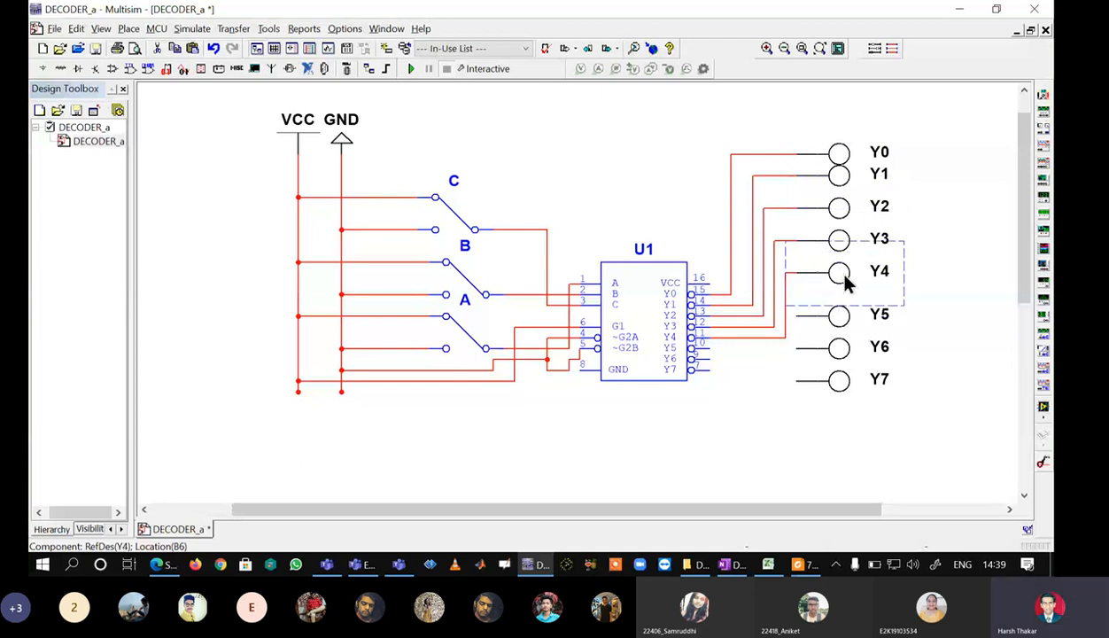
{"action": "key", "text": "Up"}
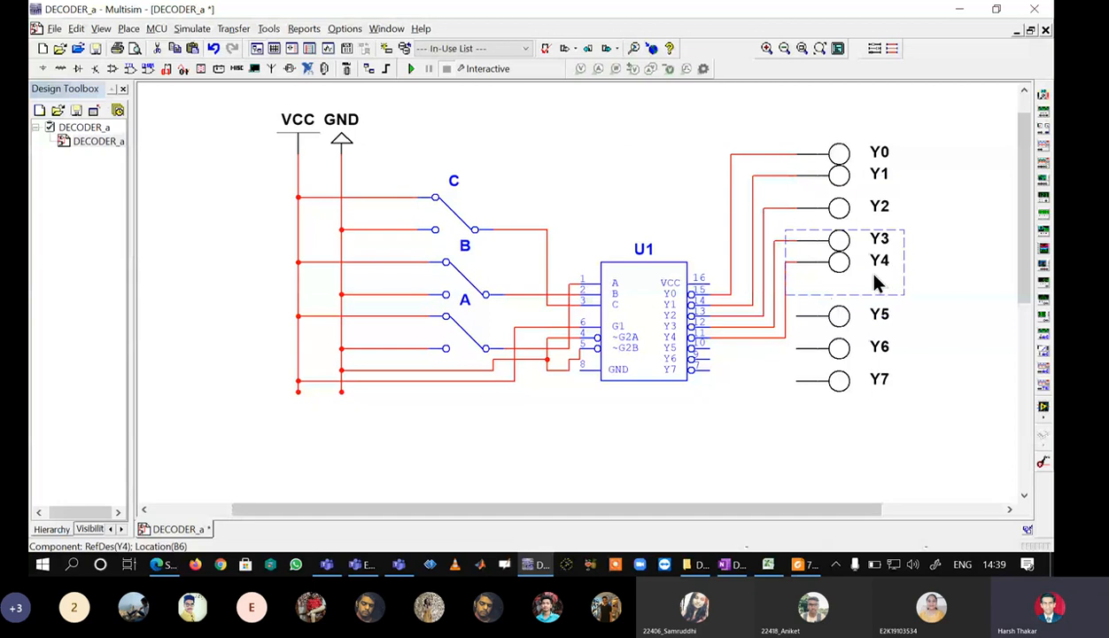
{"action": "key", "text": "Down"}
{"action": "left_click", "coordinate": [898, 289]}
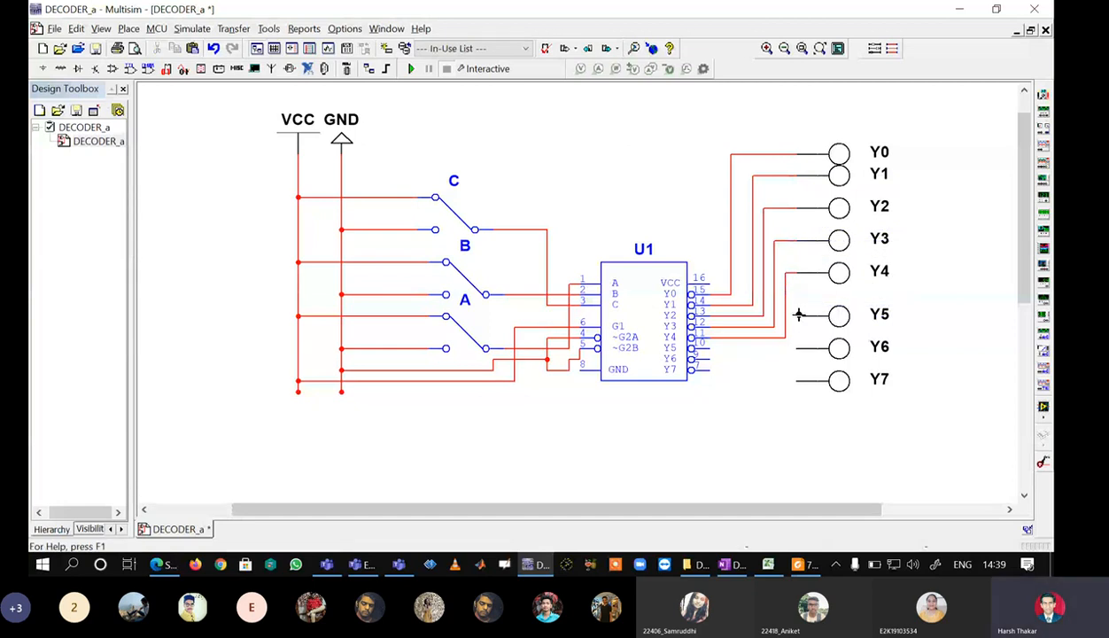
{"action": "left_click", "coordinate": [797, 315]}
{"action": "key", "text": "Escape"}
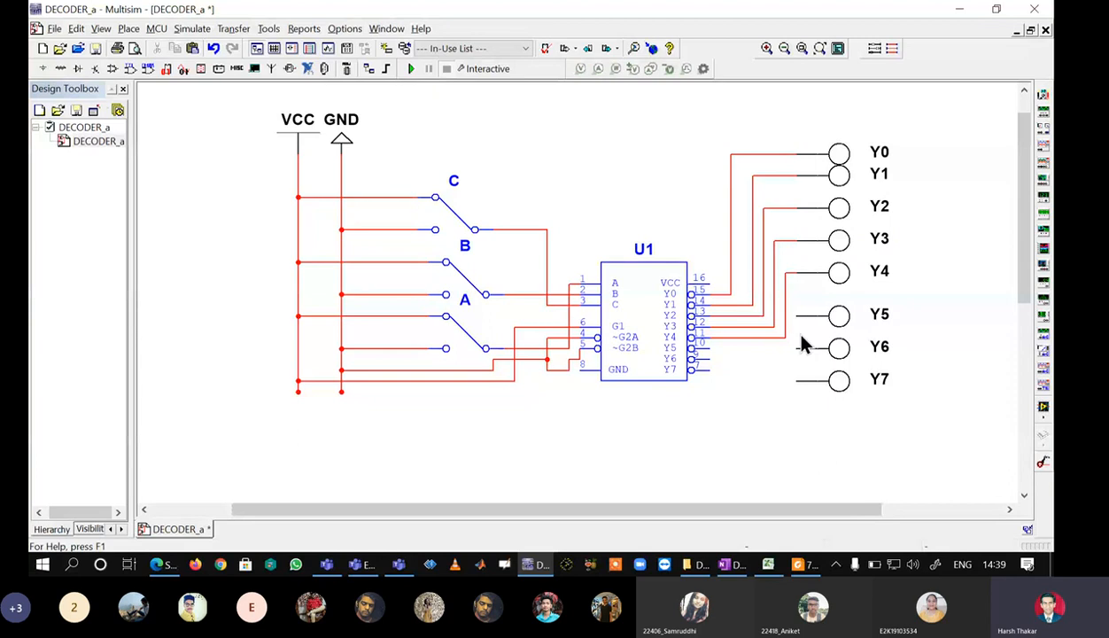
{"action": "left_click", "coordinate": [709, 348]}
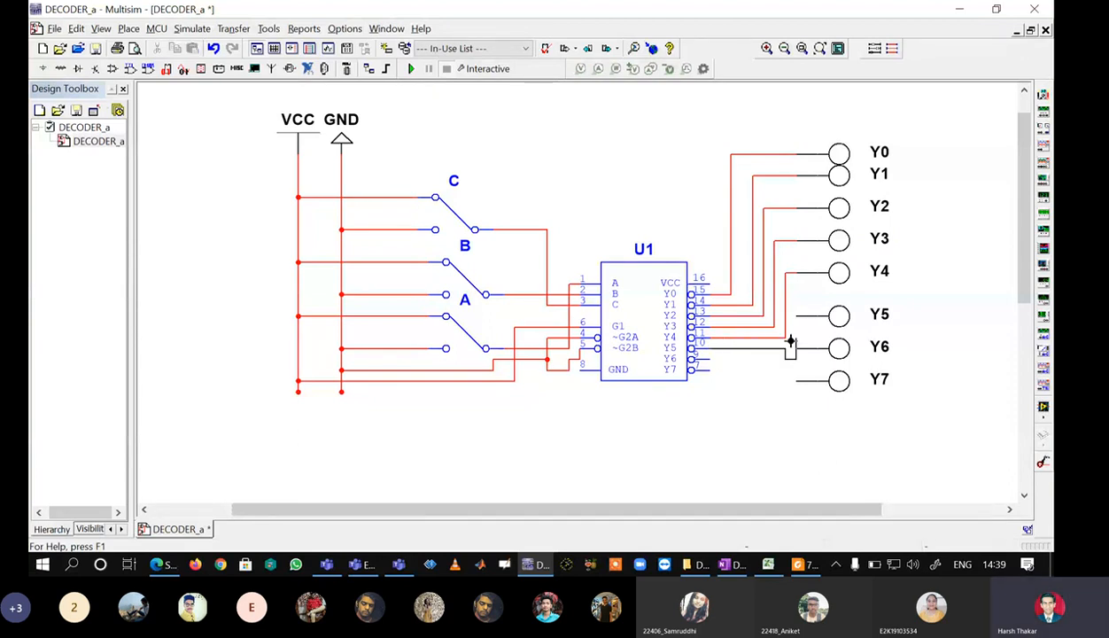
{"action": "key", "text": "Escape"}
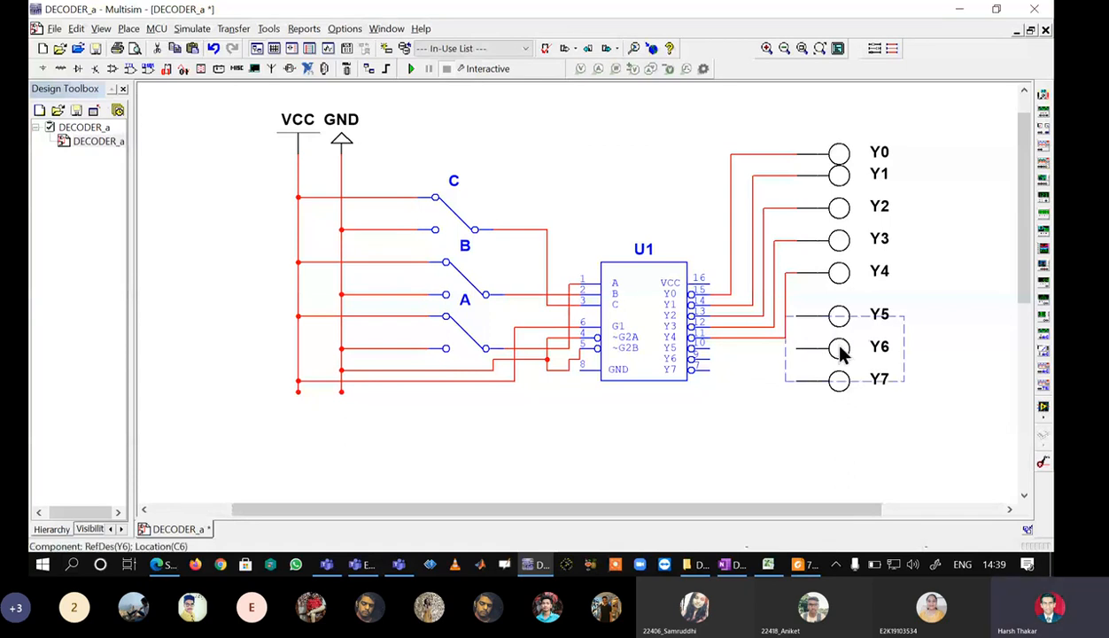
- Shift probes Y5 and Y6 two grid steps right and wire U1 outputs Y5, Y6 and Y7 (pins 10, 9 and 7) to the probes
{"action": "left_click_drag", "start_coordinate": [840, 353], "coordinate": [857, 320]}
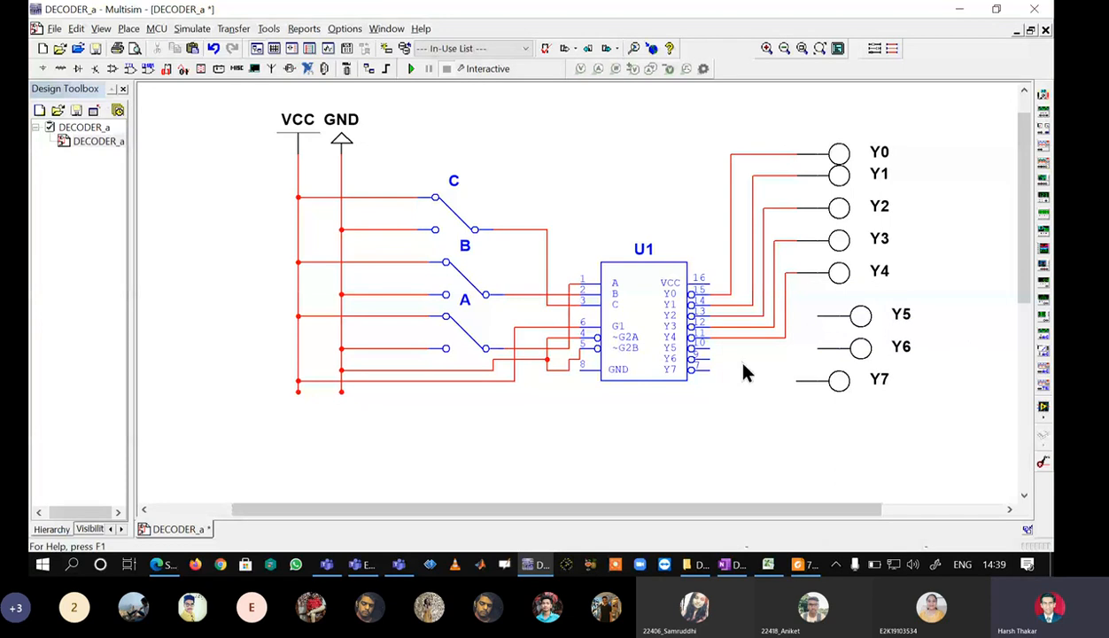
{"action": "left_click", "coordinate": [707, 347]}
{"action": "left_click", "coordinate": [817, 316]}
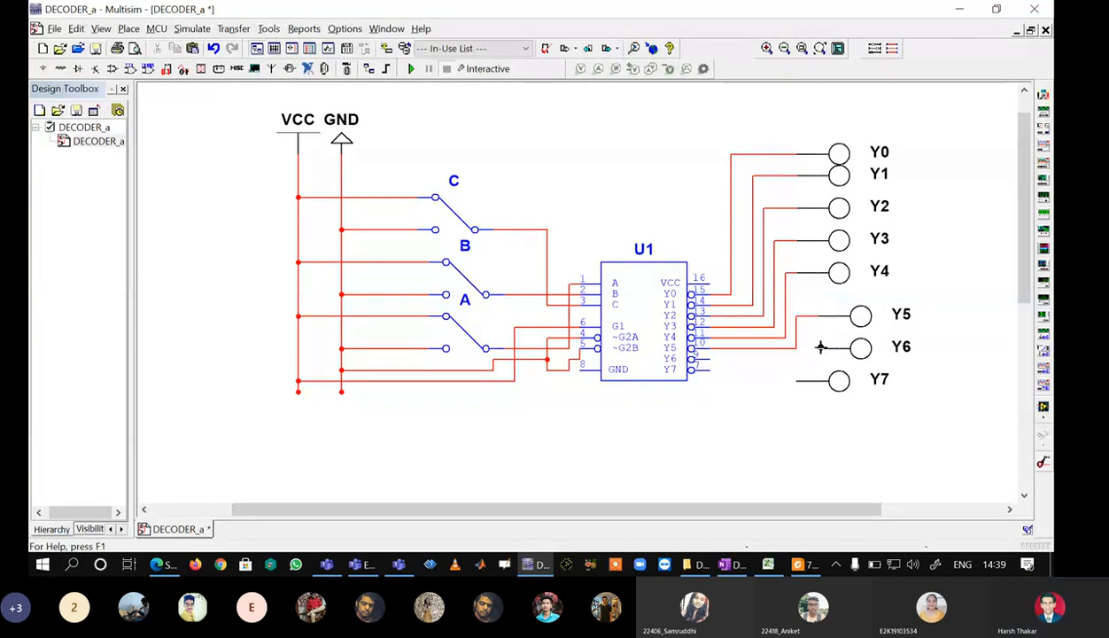
{"action": "left_click", "coordinate": [818, 348]}
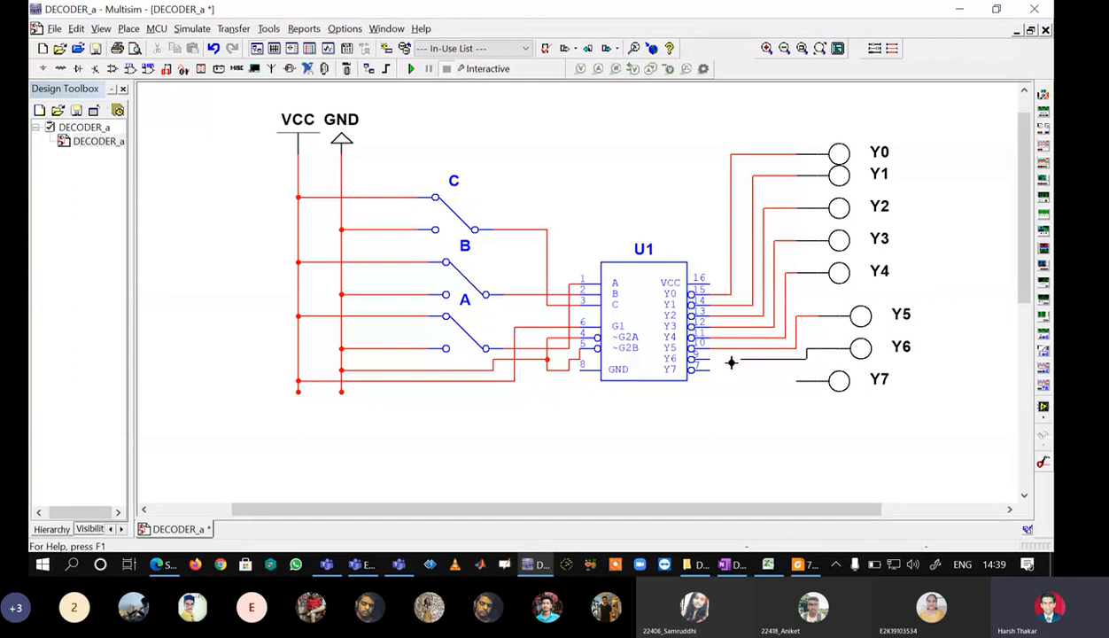
{"action": "left_click", "coordinate": [708, 358]}
{"action": "left_click", "coordinate": [710, 370]}
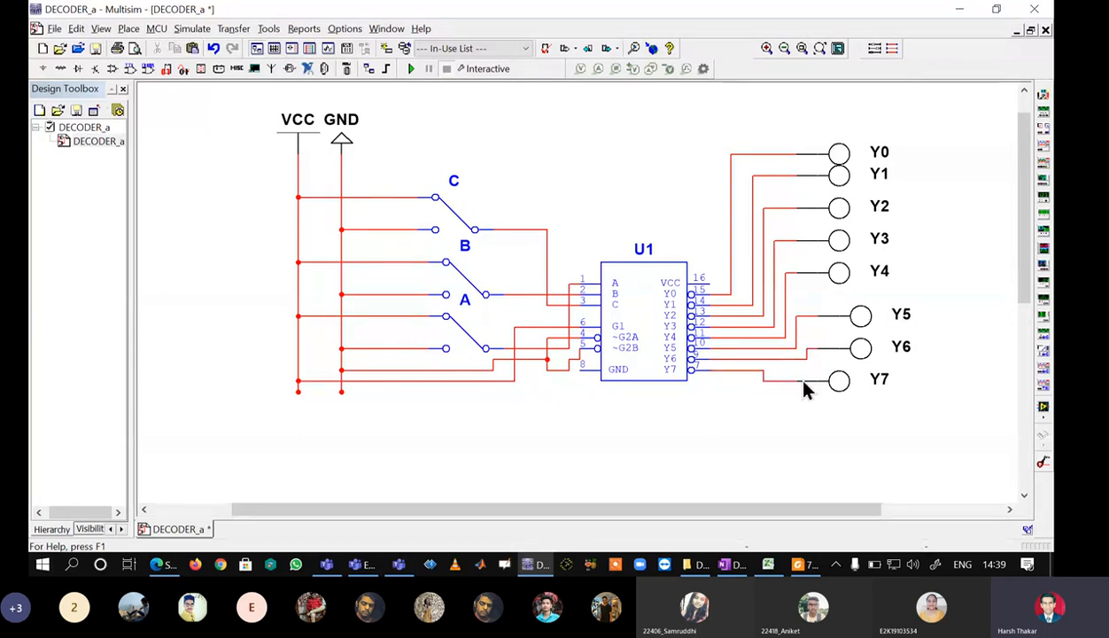
{"action": "left_click", "coordinate": [832, 379]}
- Reposition probes Y5, Y6 and Y7 so they line up in one vertical column with probes Y0 to Y4
{"action": "left_click", "coordinate": [838, 381]}
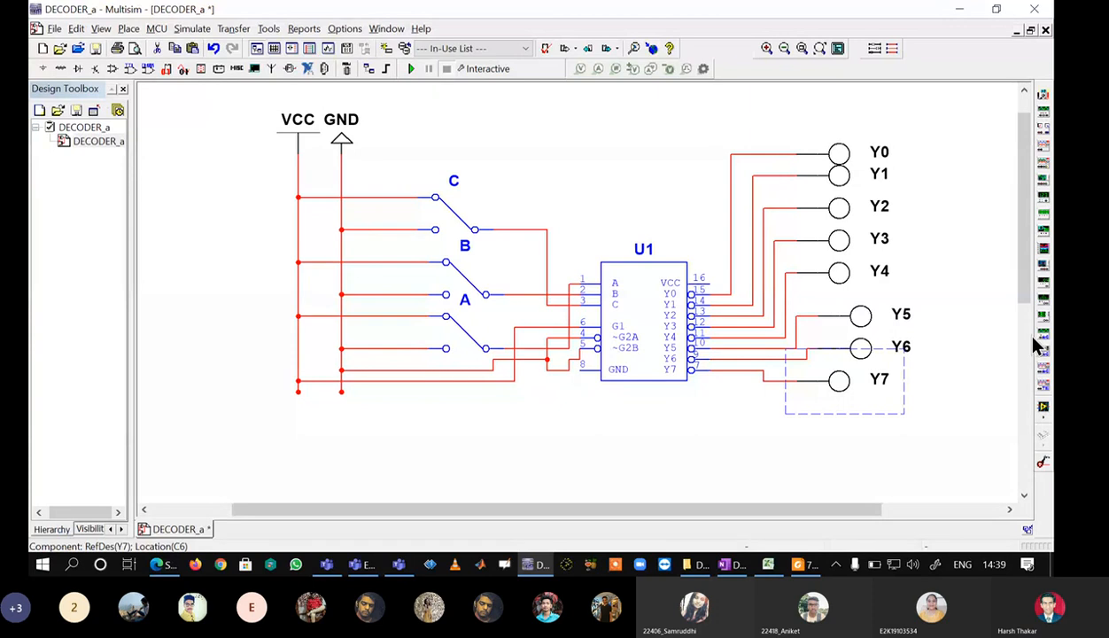
{"action": "key", "text": "Up"}
{"action": "key", "text": "Right"}
{"action": "key", "text": "Right"}
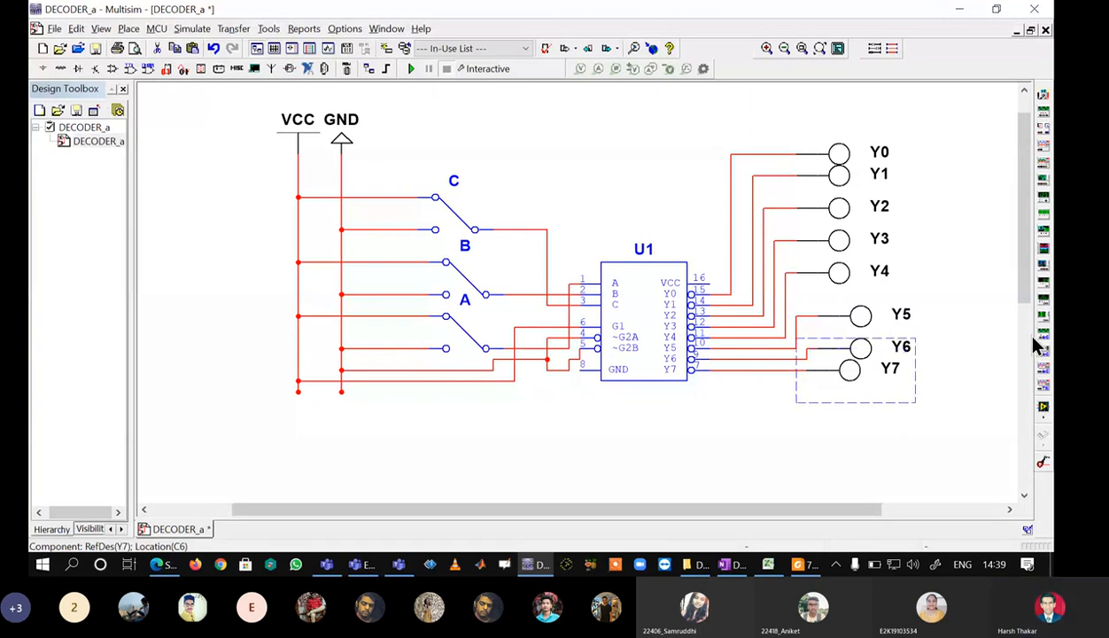
{"action": "key", "text": "Down"}
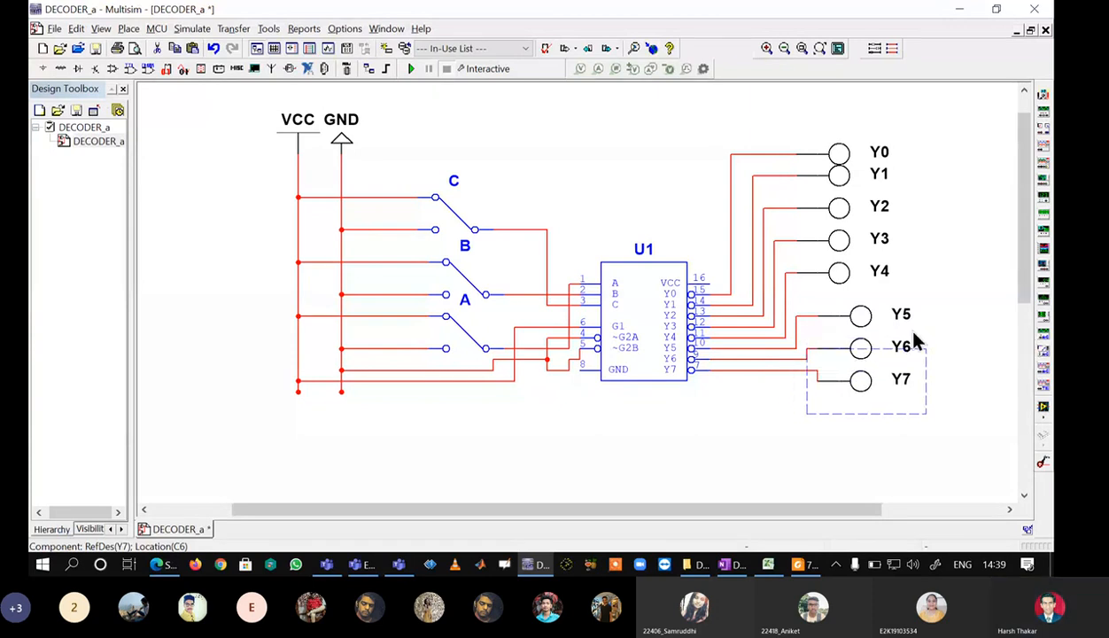
{"action": "left_click", "coordinate": [862, 319]}
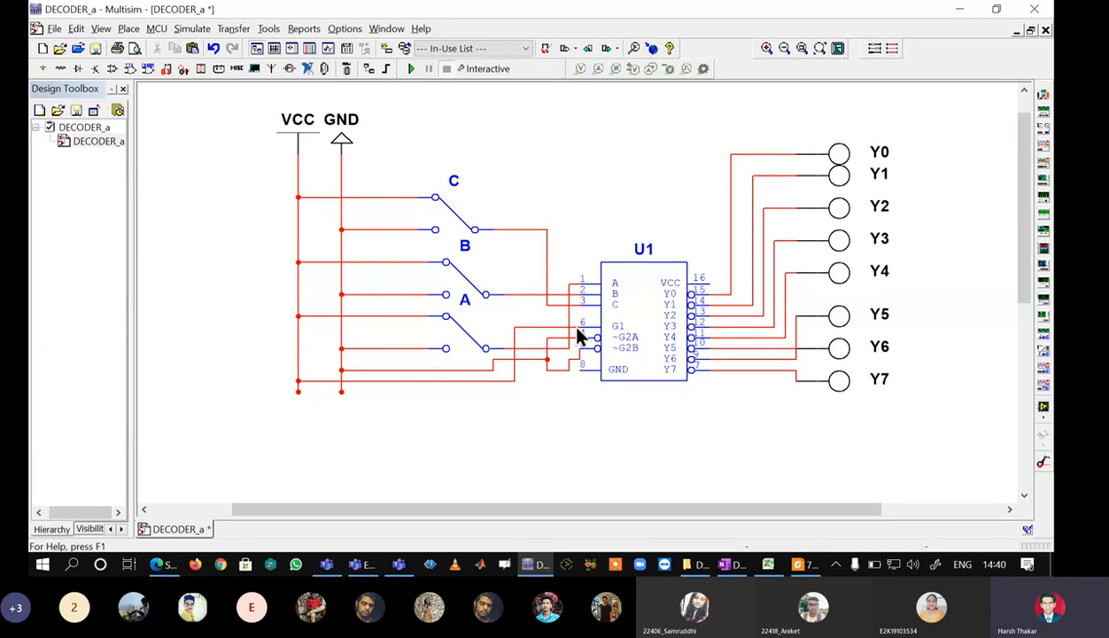
- Run the simulation, compare the probe outputs with the active-low decoder table in the OneNote notes, and stop the simulation
{"action": "left_click", "coordinate": [733, 564]}
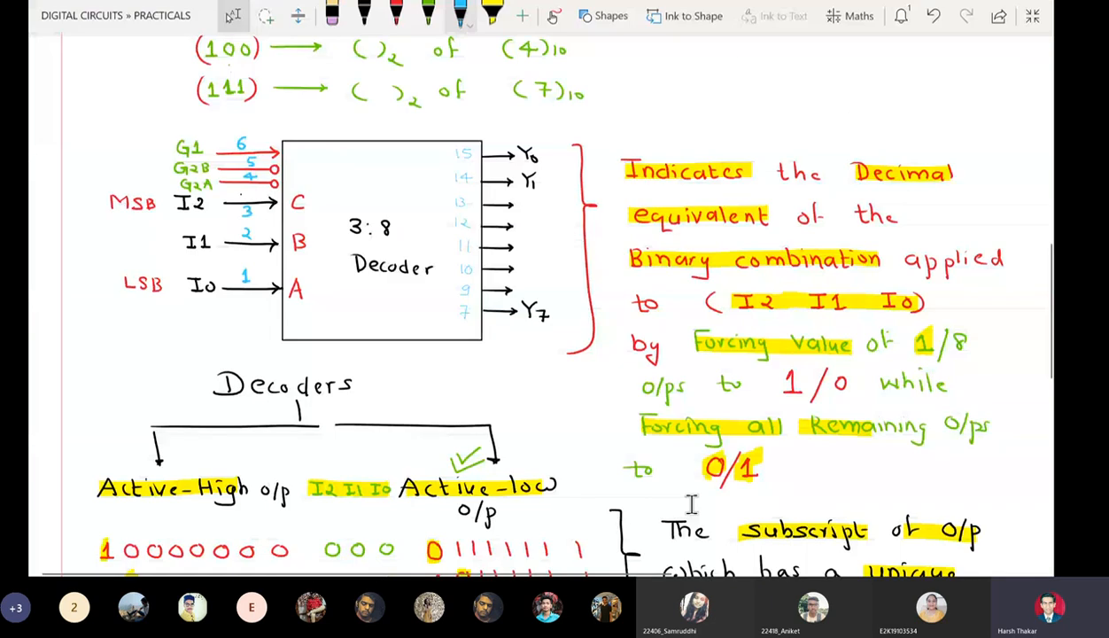
{"action": "key", "text": "alt+Tab"}
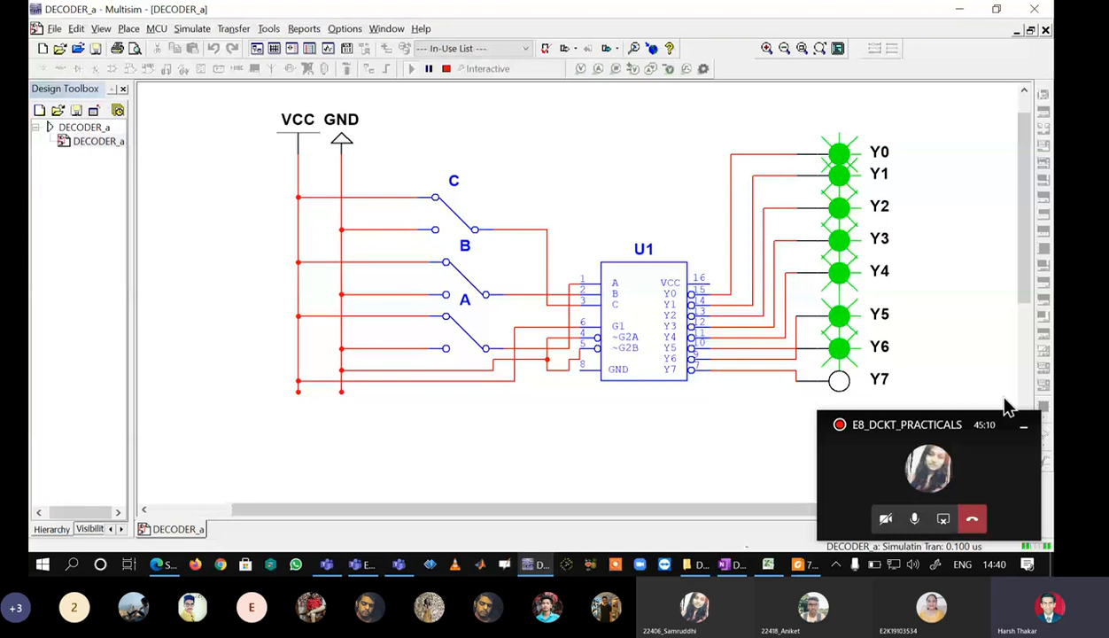
{"action": "left_click", "coordinate": [1022, 426]}
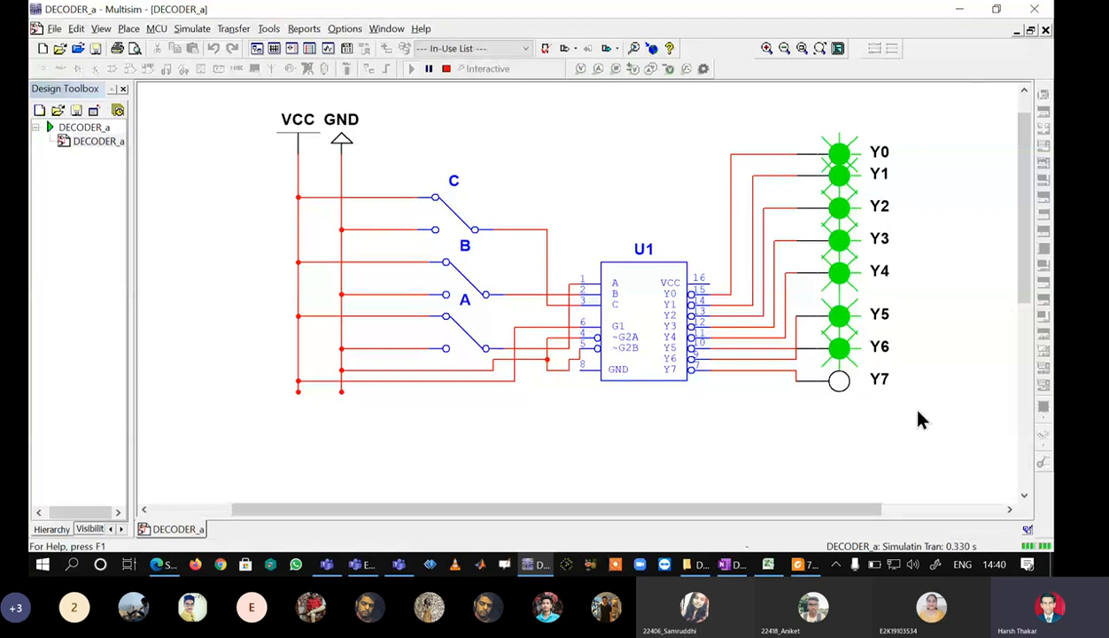
{"action": "key", "text": "alt+Tab"}
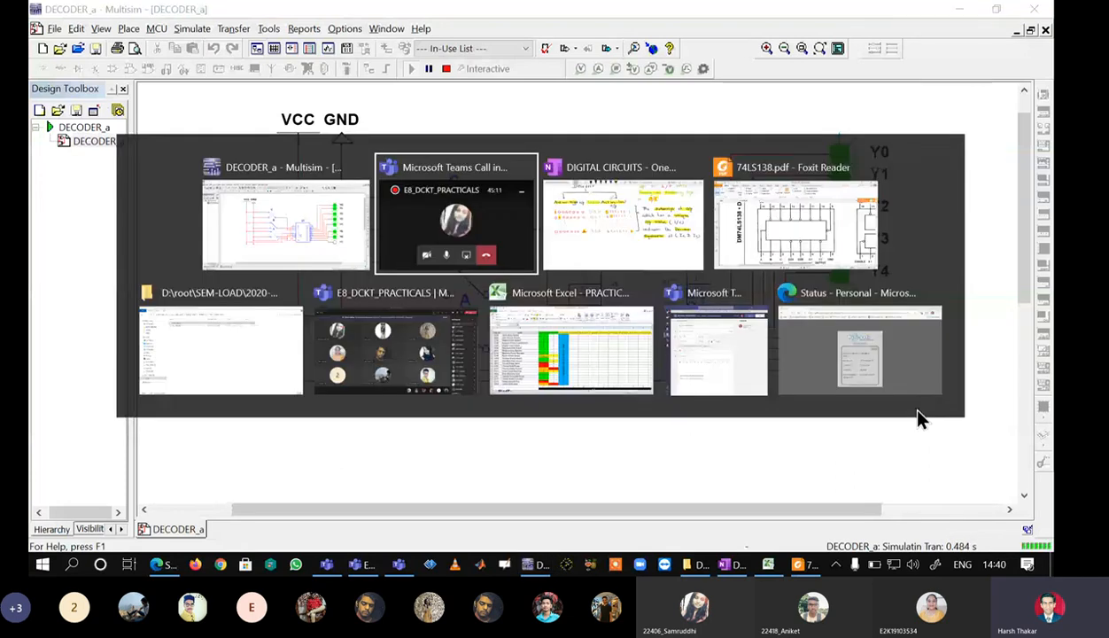
{"action": "key", "text": "Tab"}
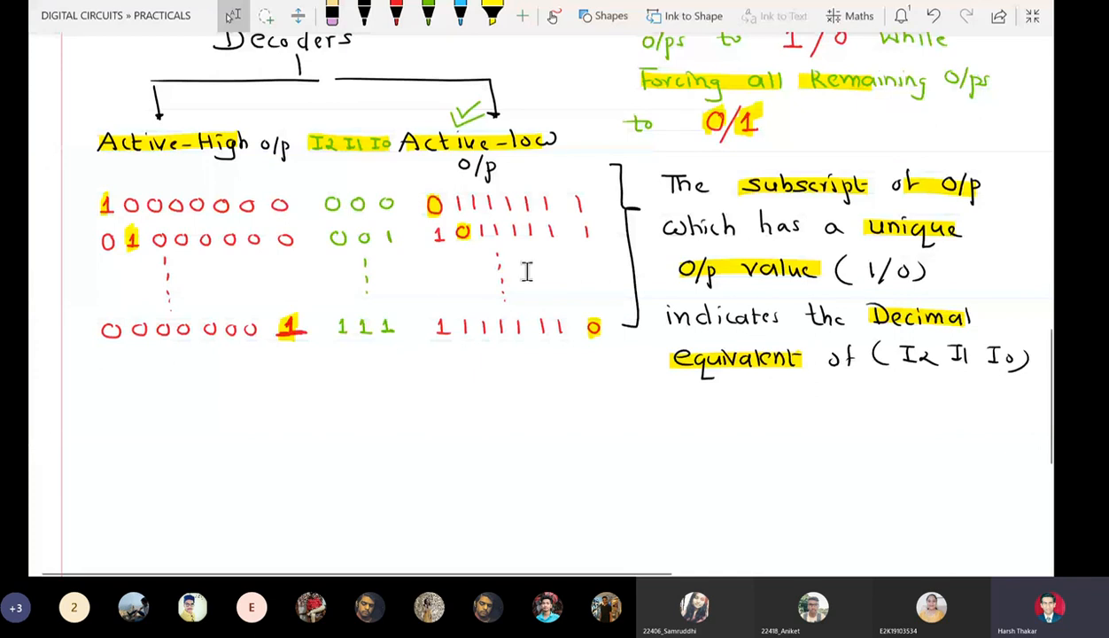
{"action": "key", "text": "alt+Tab"}
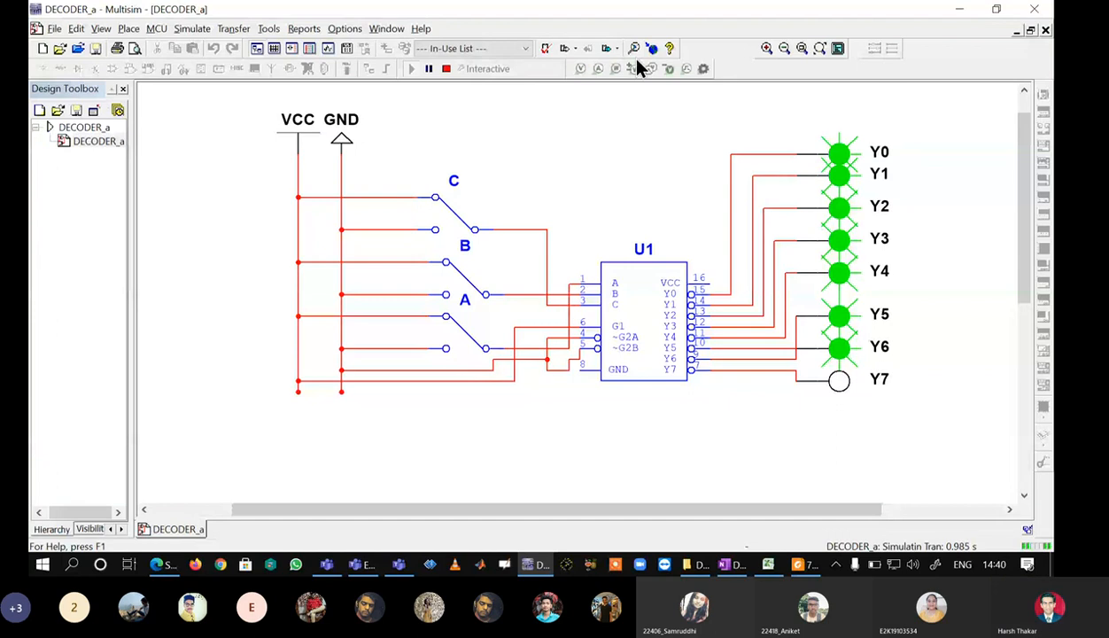
{"action": "left_click", "coordinate": [839, 381]}
{"action": "left_click", "coordinate": [443, 69]}
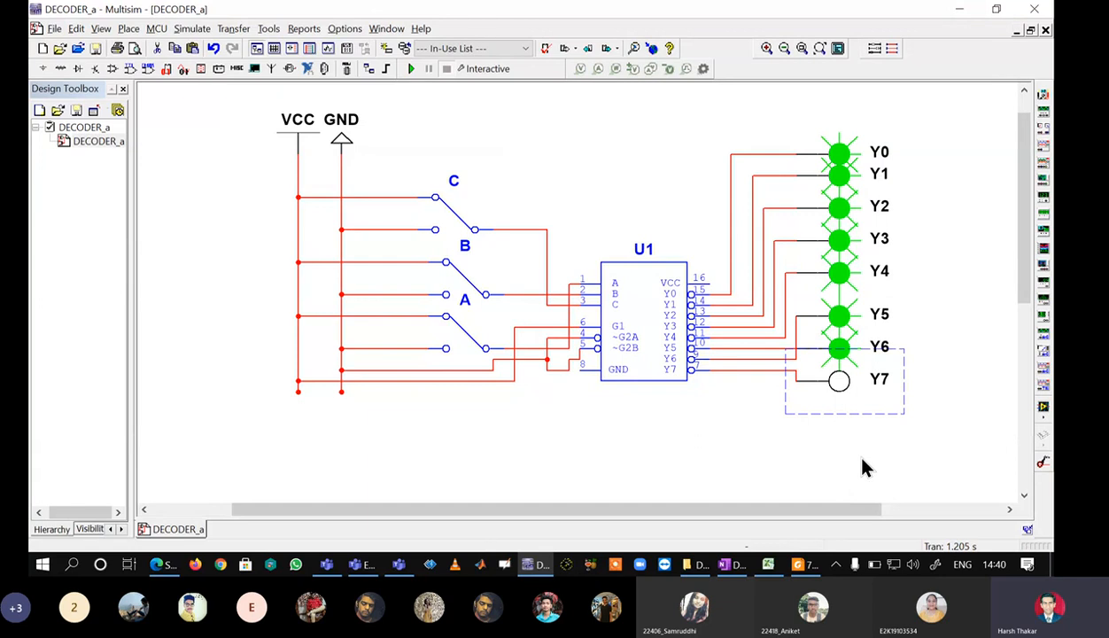
- Place a green probe named Cin above the switches and paste two copies of it in a row beside it
{"action": "right_click", "coordinate": [525, 130]}
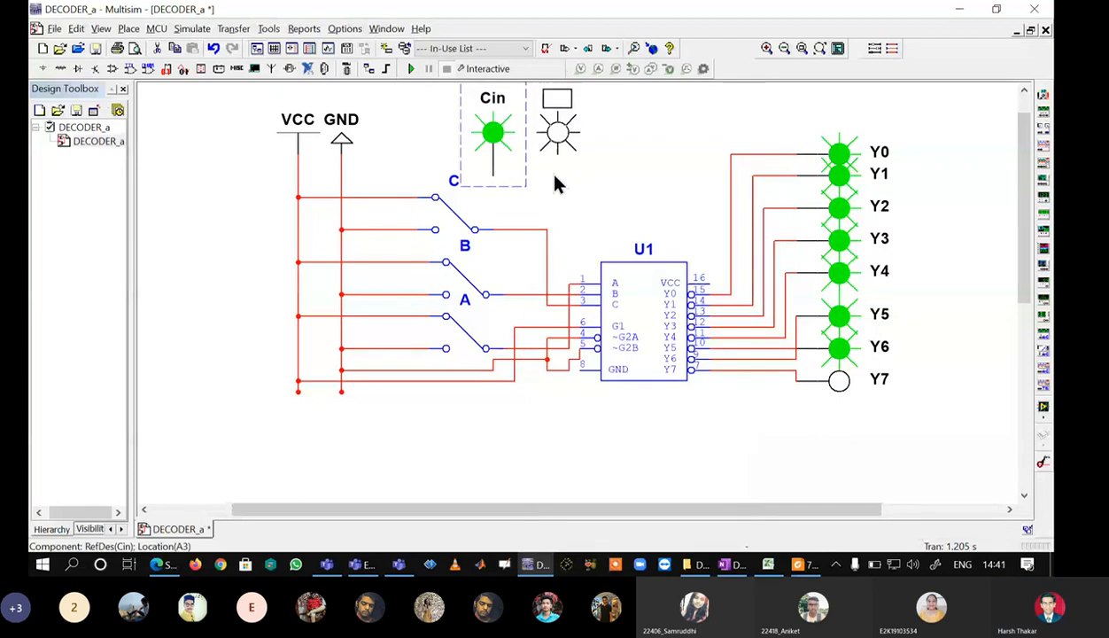
{"action": "left_click", "coordinate": [553, 175]}
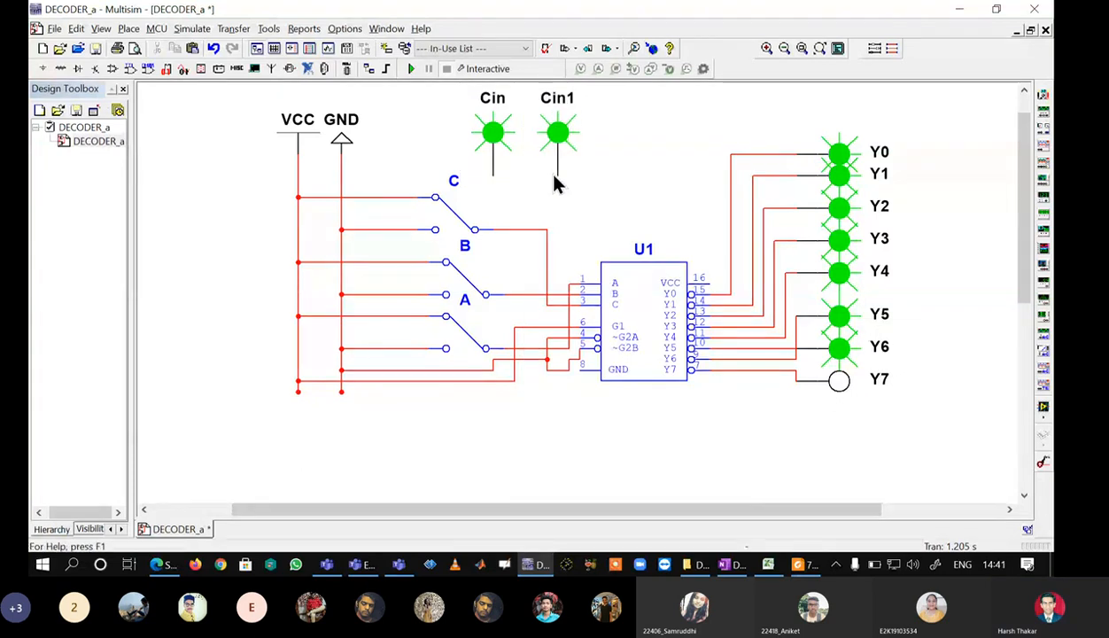
{"action": "key", "text": "ctrl+v"}
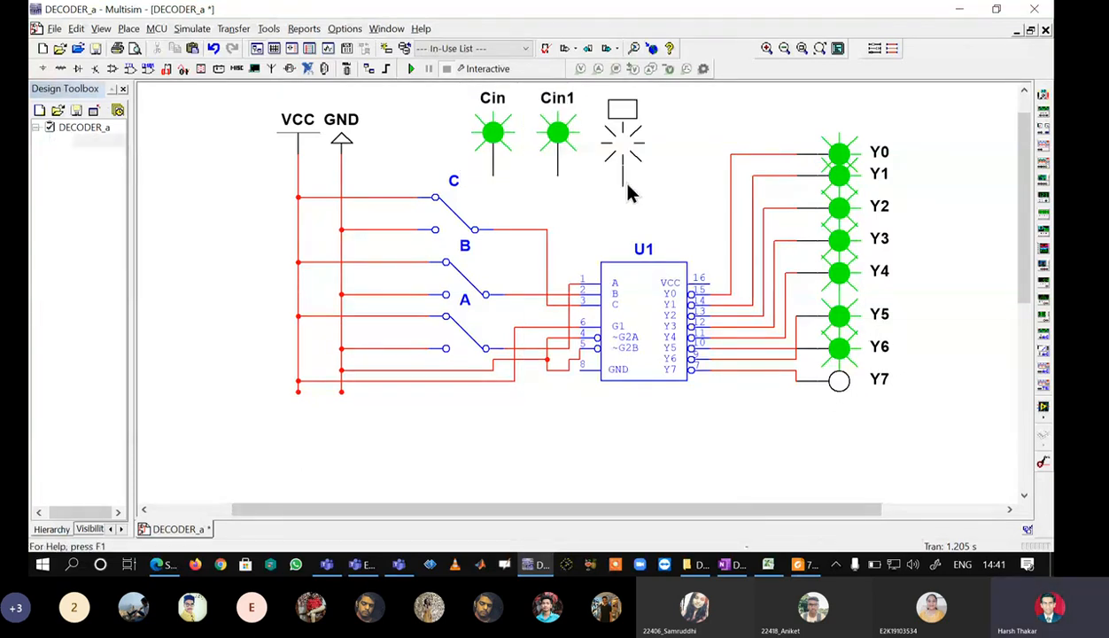
{"action": "left_click", "coordinate": [627, 193]}
- Rename the two copied probes beside Cin as Bin and Ain
{"action": "left_click", "coordinate": [551, 97]}
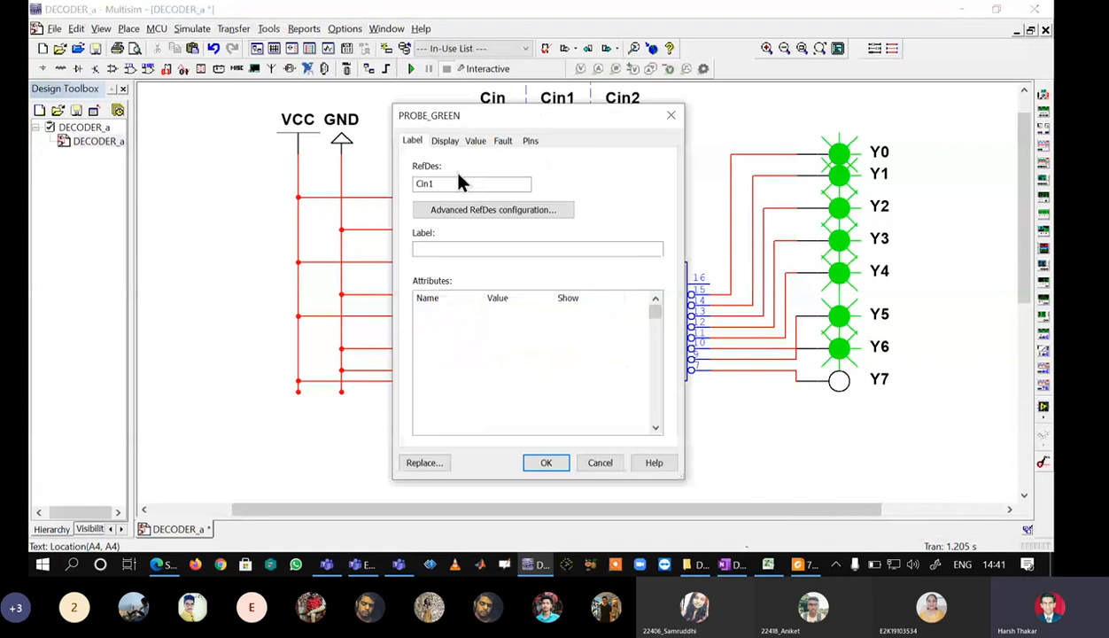
{"action": "type", "text": "Bin"}
{"action": "left_click", "coordinate": [546, 462]}
{"action": "double_click", "coordinate": [625, 106]}
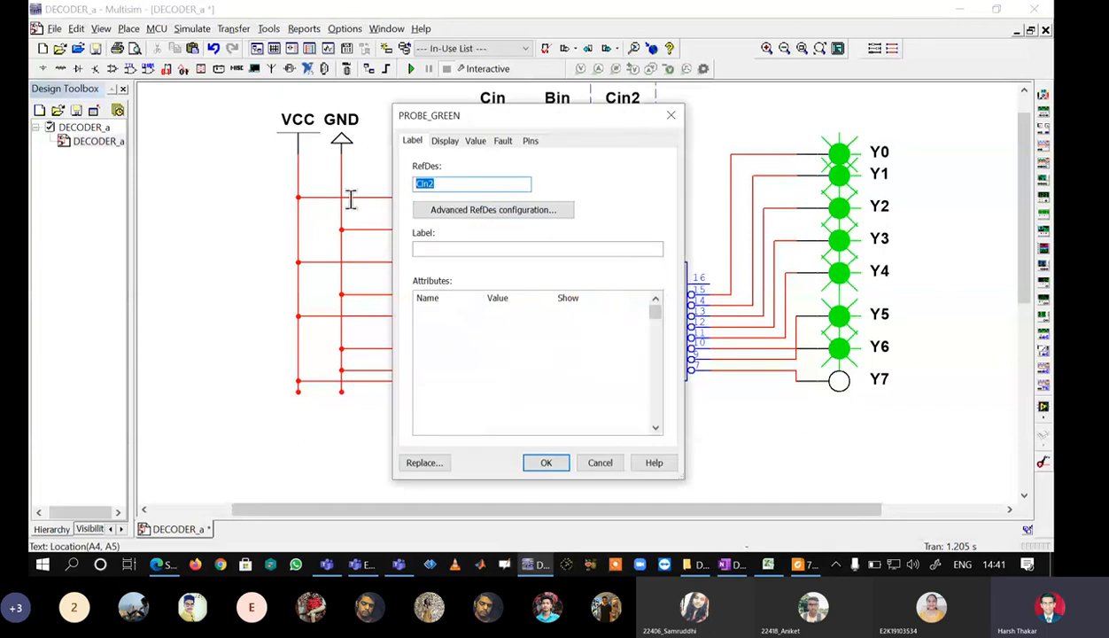
{"action": "type", "text": "Ain"}
{"action": "key", "text": "Return"}
- Move probe Cin one grid step right and wire it to the output line of switch C
{"action": "left_click", "coordinate": [498, 149]}
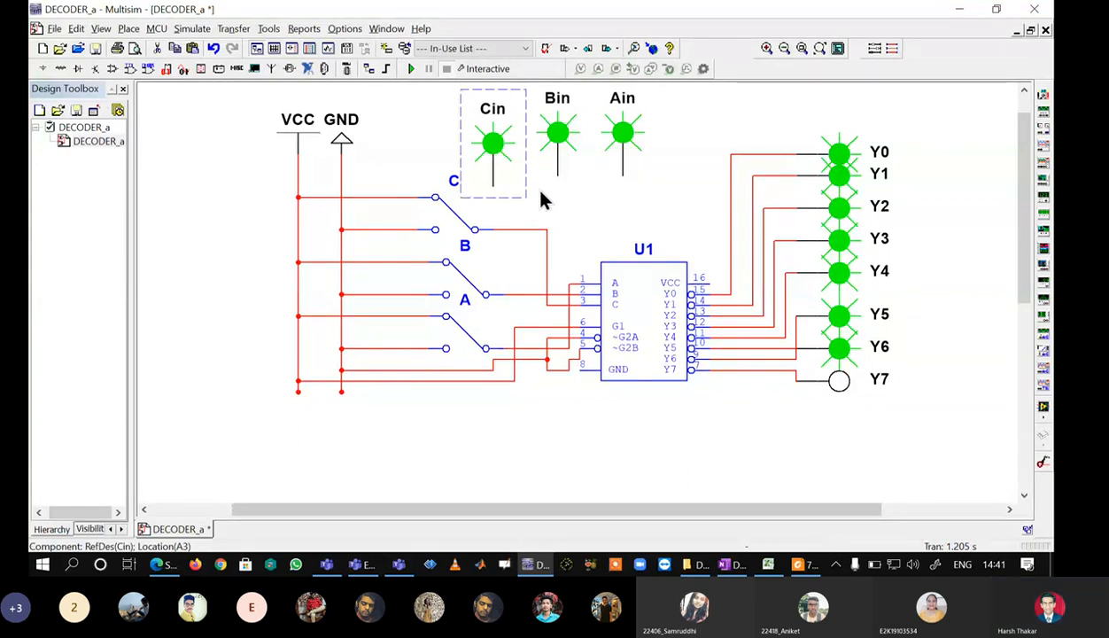
{"action": "key", "text": "Up"}
{"action": "key", "text": "Right"}
{"action": "left_click", "coordinate": [503, 179]}
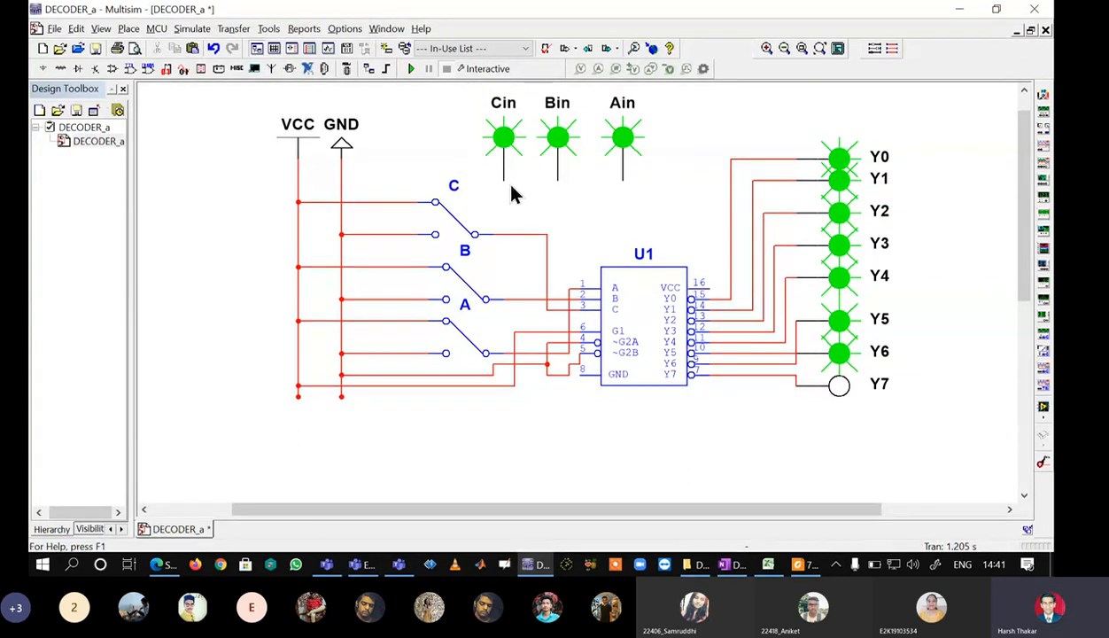
{"action": "left_click", "coordinate": [506, 219]}
{"action": "left_click", "coordinate": [504, 235]}
- Move probe Bin two grid steps left and wire it to the output line of switch B
{"action": "left_click", "coordinate": [558, 151]}
{"action": "key", "text": "Left"}
{"action": "key", "text": "Left"}
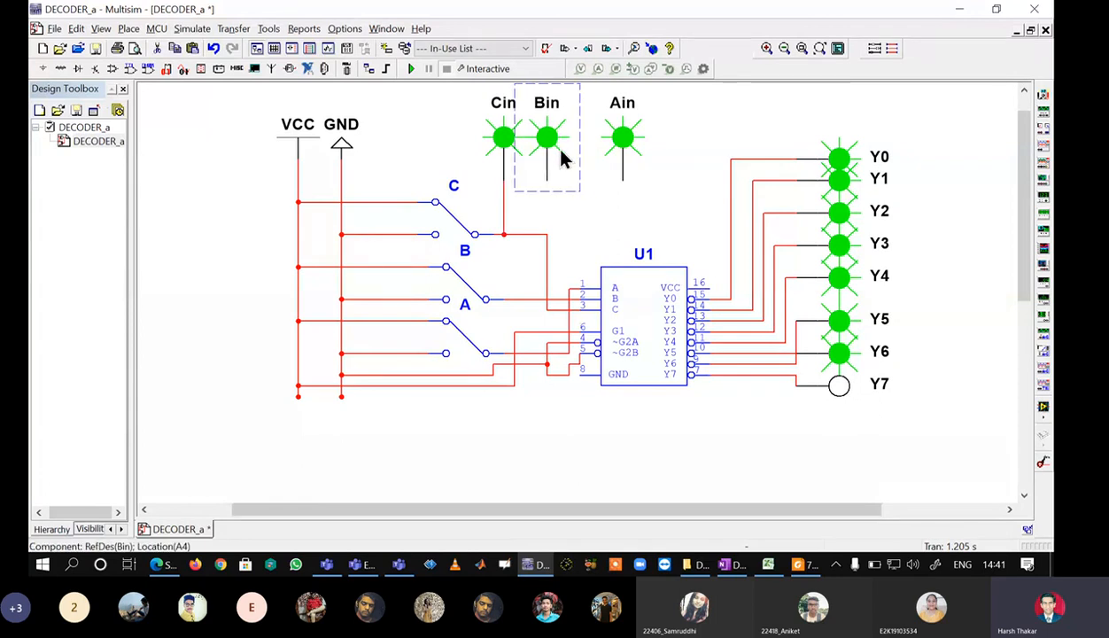
{"action": "left_click", "coordinate": [535, 180]}
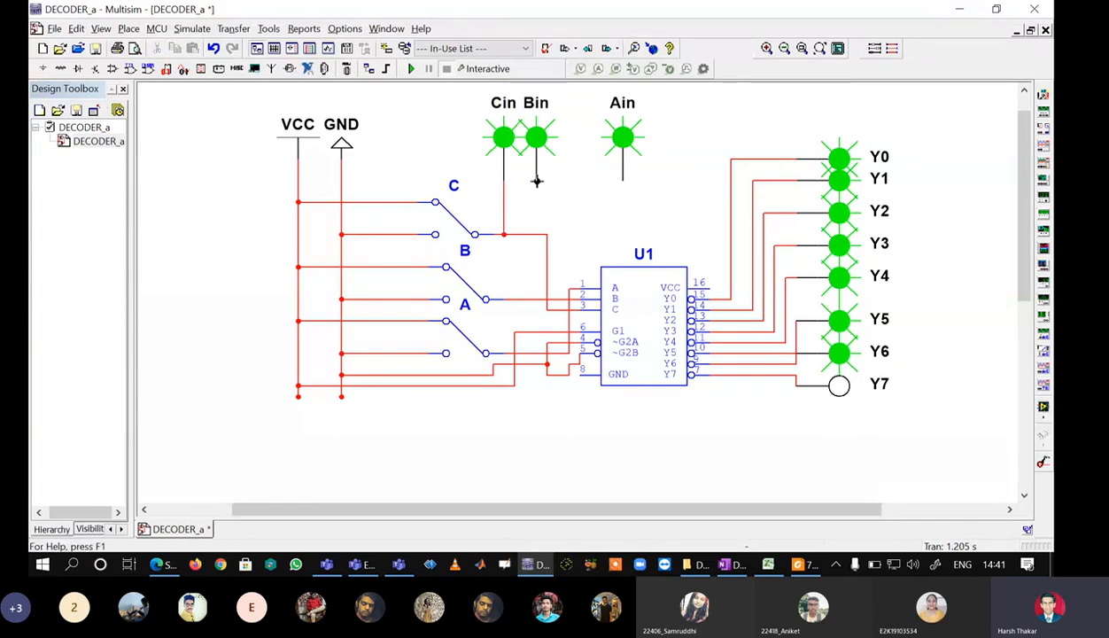
{"action": "left_click", "coordinate": [533, 300]}
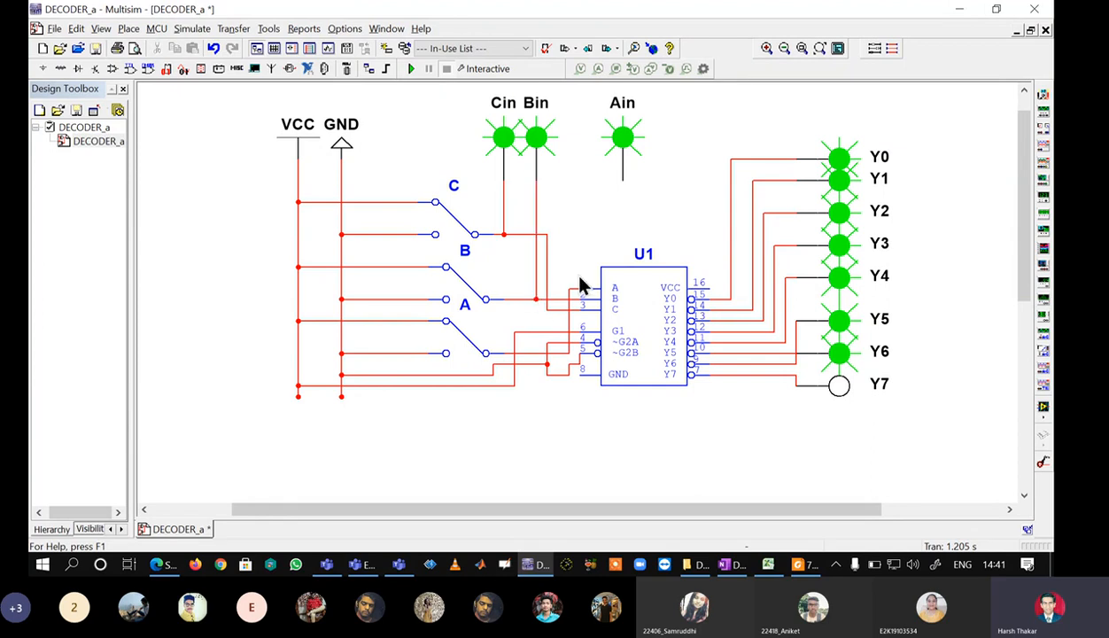
- Move probe Ain next to Bin and wire it to the output line of switch A
{"action": "left_click", "coordinate": [620, 153]}
{"action": "left_click_drag", "start_coordinate": [620, 152], "coordinate": [566, 152]}
{"action": "left_click", "coordinate": [596, 199]}
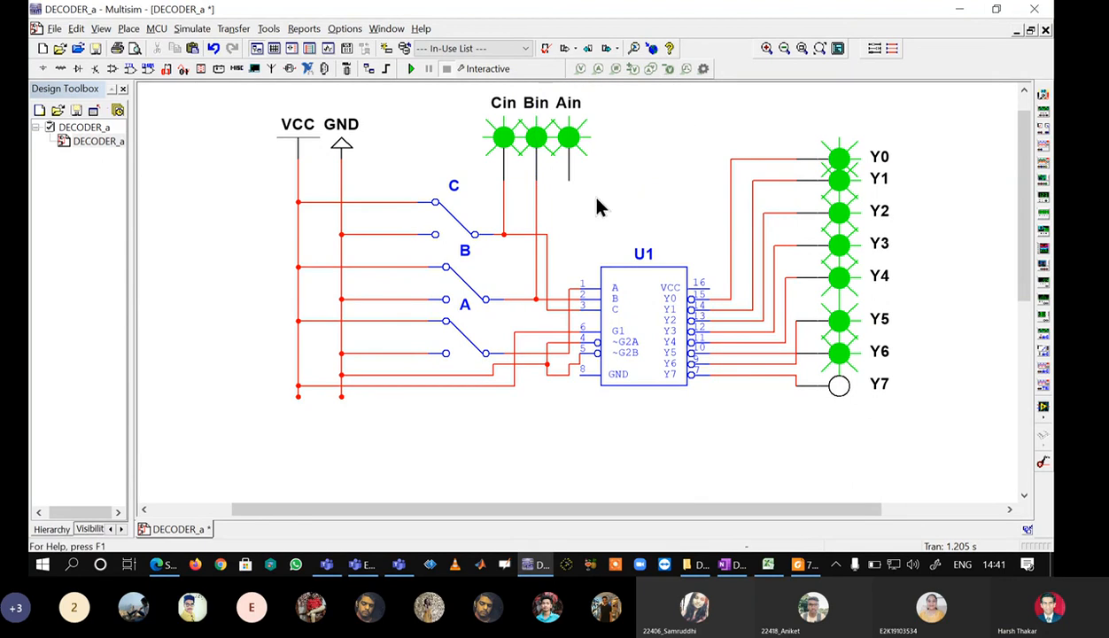
{"action": "left_click", "coordinate": [566, 184]}
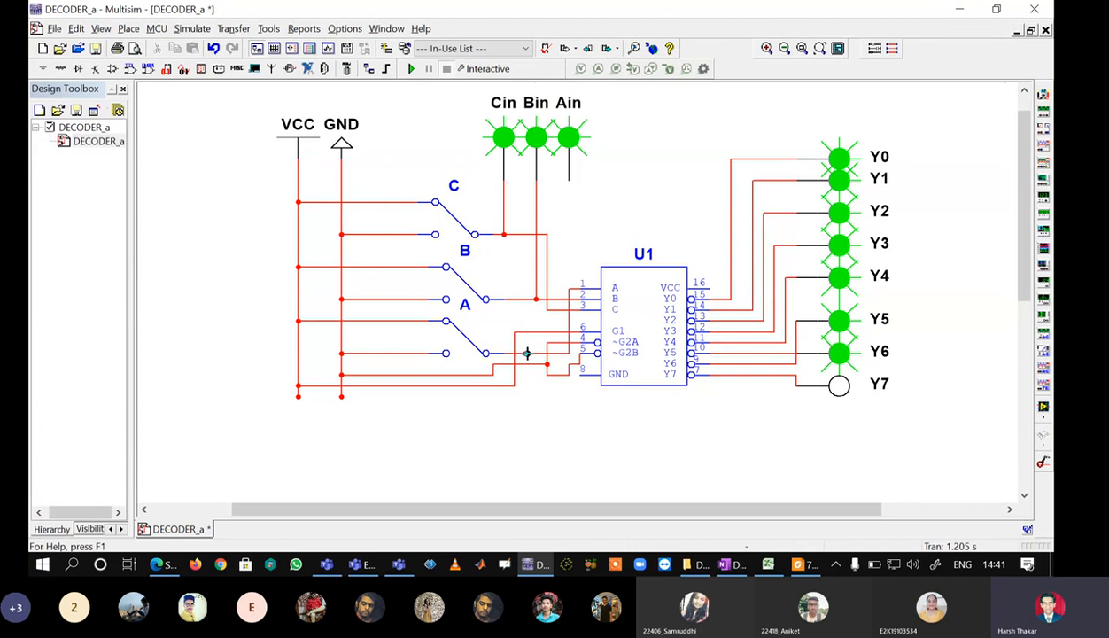
{"action": "left_click", "coordinate": [526, 352]}
- Start the simulation and toggle switches C, B and A to ground to apply the input combination 000
{"action": "left_click", "coordinate": [410, 71]}
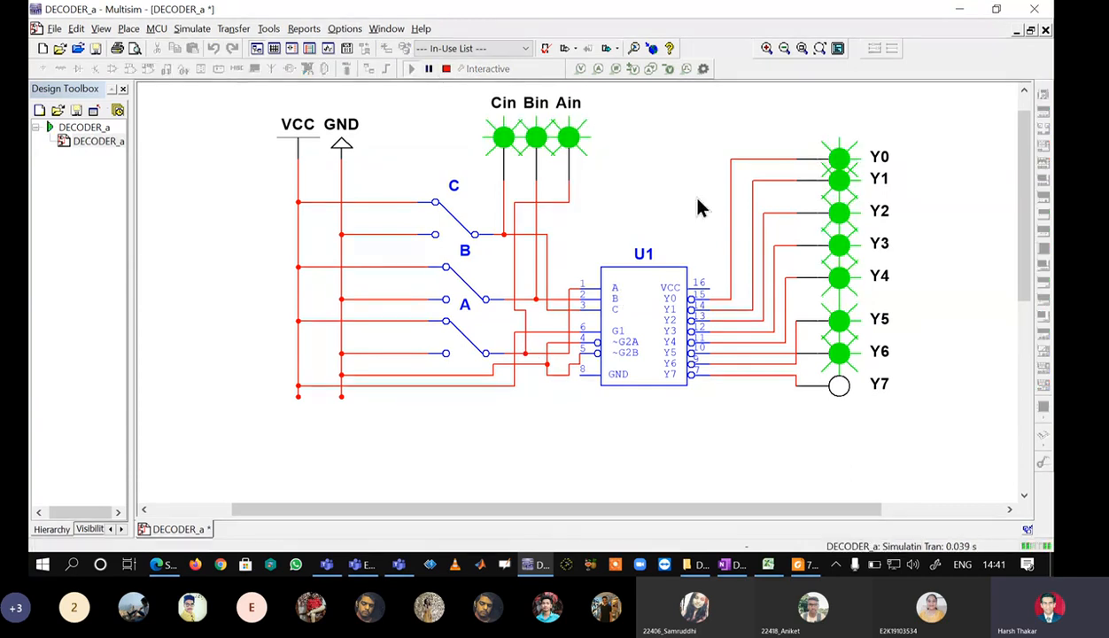
{"action": "key", "text": "c"}
{"action": "key", "text": "b"}
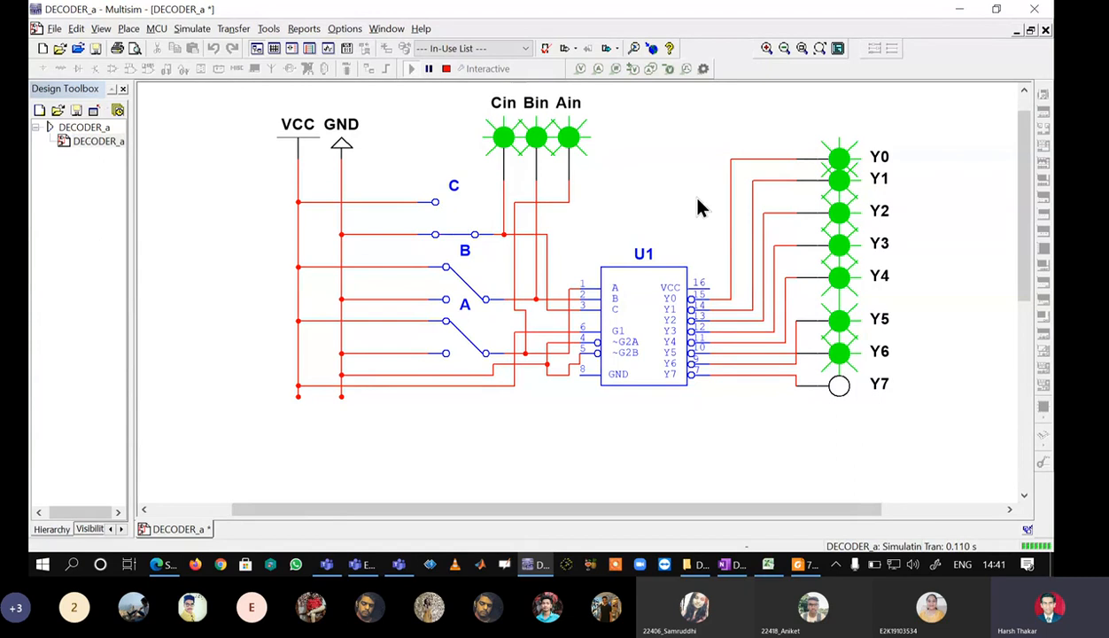
{"action": "key", "text": "a"}
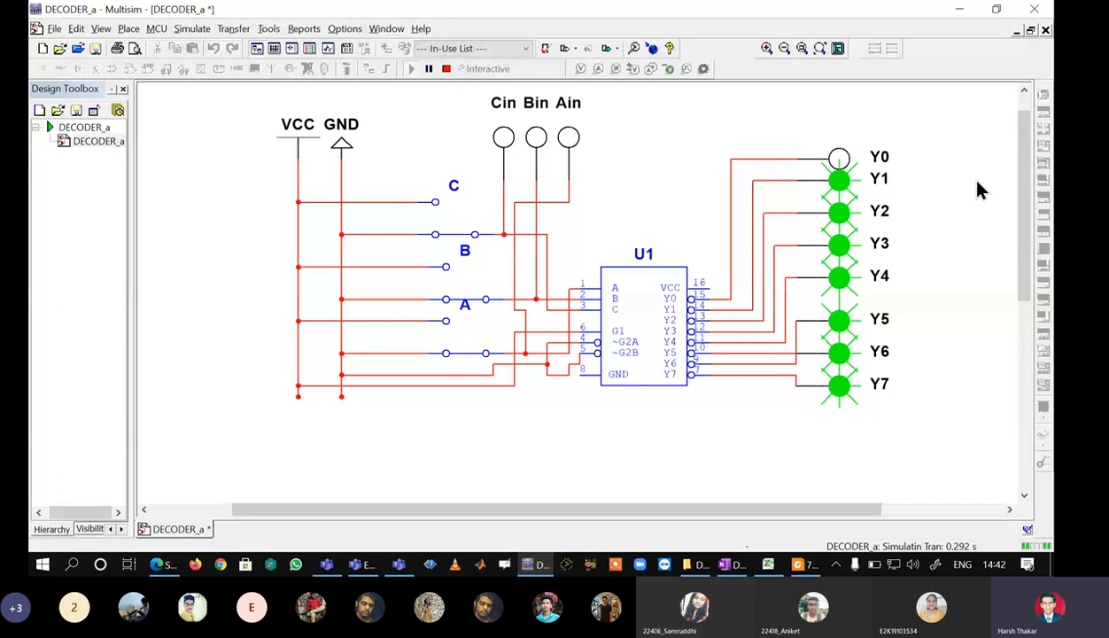
- Toggle switches A and B to apply the input combinations 001, 010 and 011 to the decoder
{"action": "key", "text": "a"}
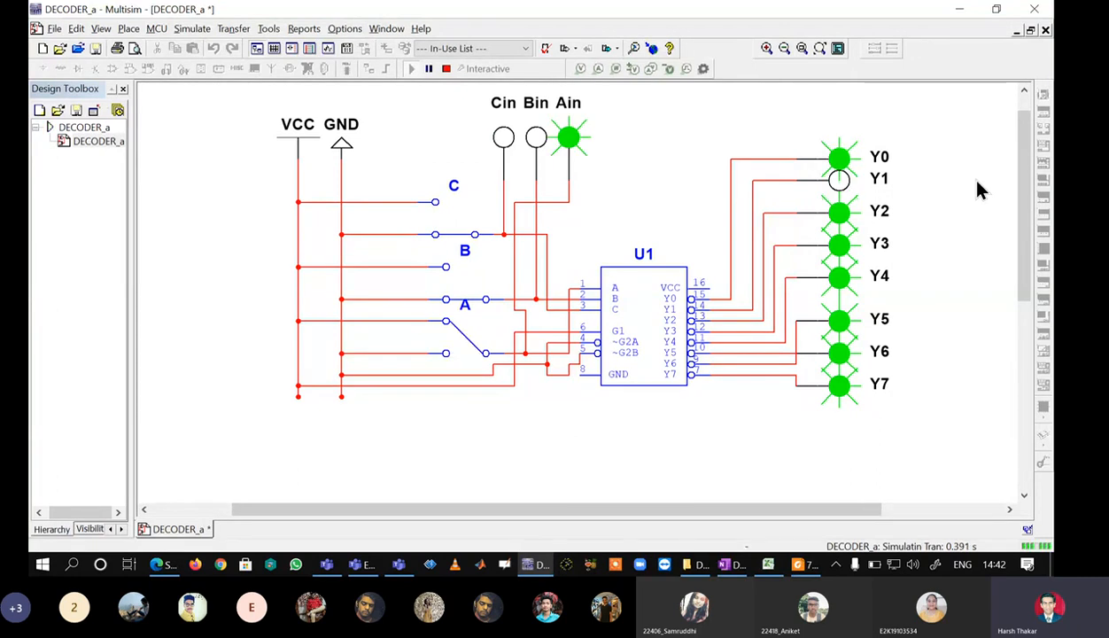
{"action": "key", "text": "a"}
{"action": "key", "text": "b"}
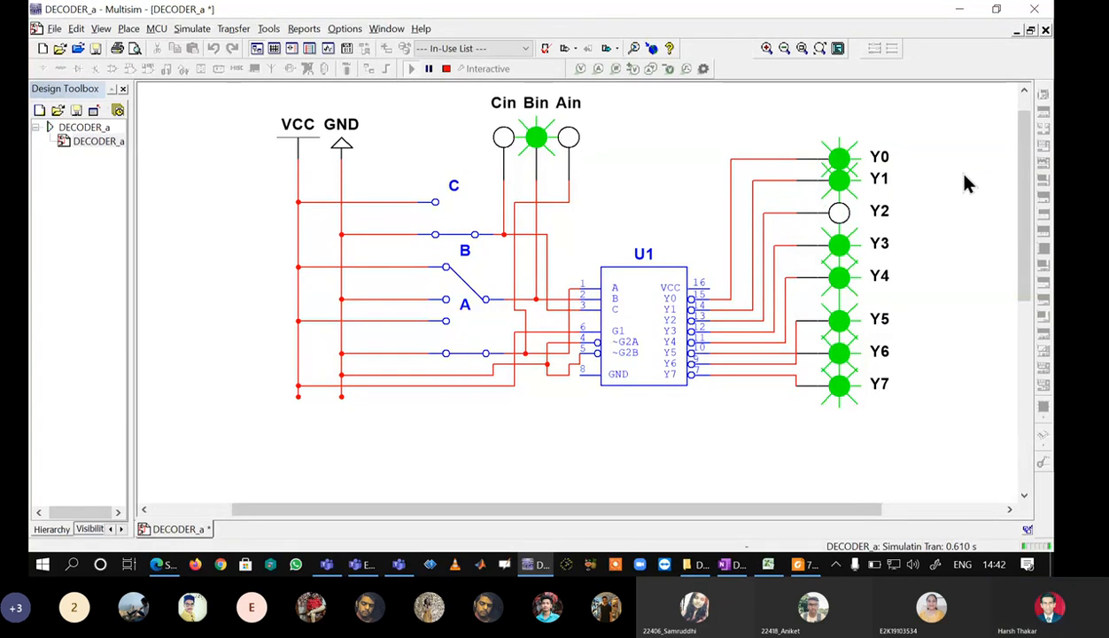
{"action": "key", "text": "a"}
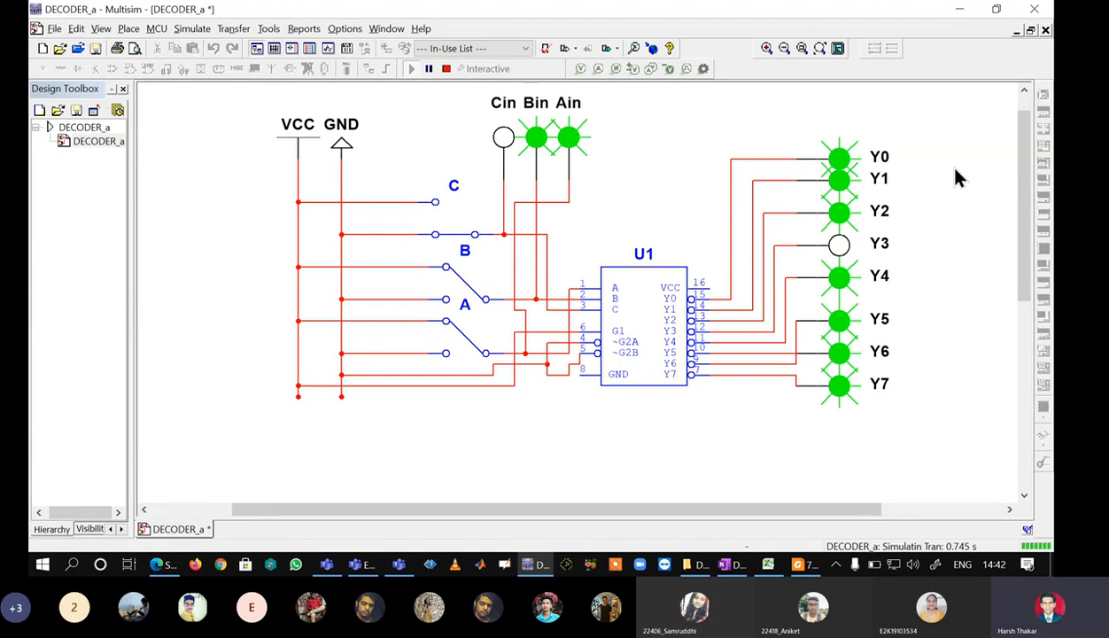
- Toggle switches C, B and A to apply the input combinations 100, 101, 110 and 111 to the decoder
{"action": "key", "text": "c"}
{"action": "key", "text": "b"}
{"action": "key", "text": "a"}
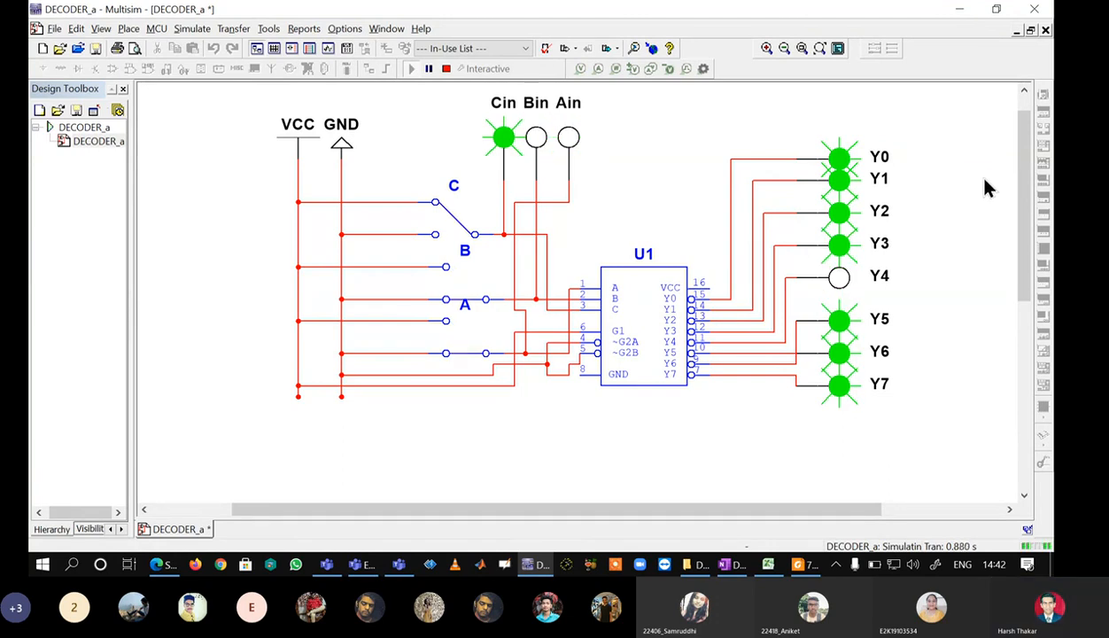
{"action": "key", "text": "a"}
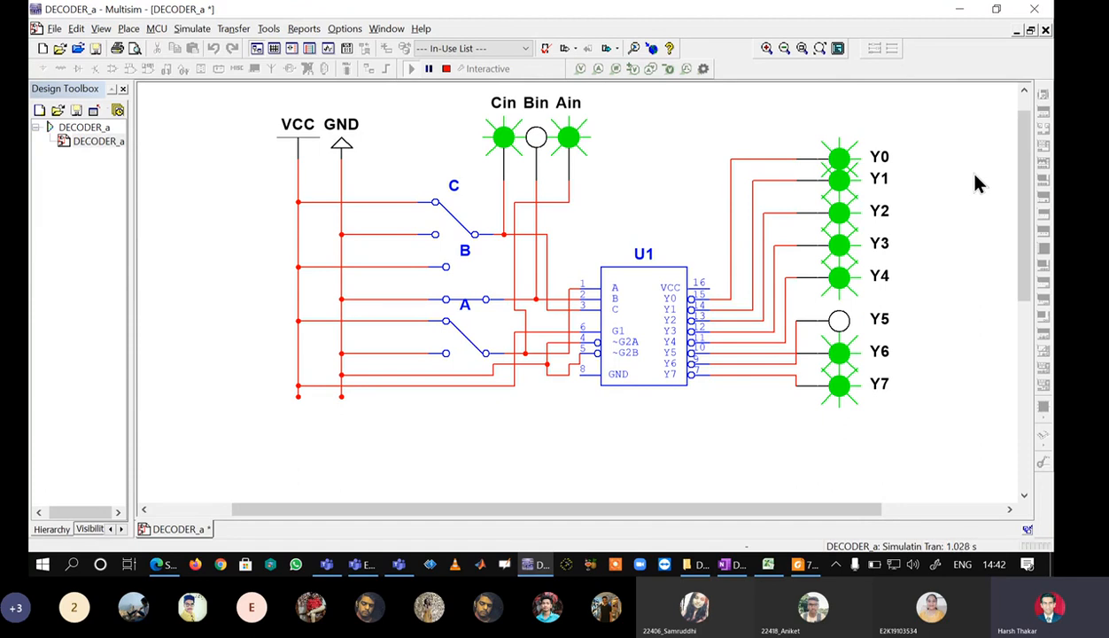
{"action": "key", "text": "a"}
{"action": "key", "text": "a"}
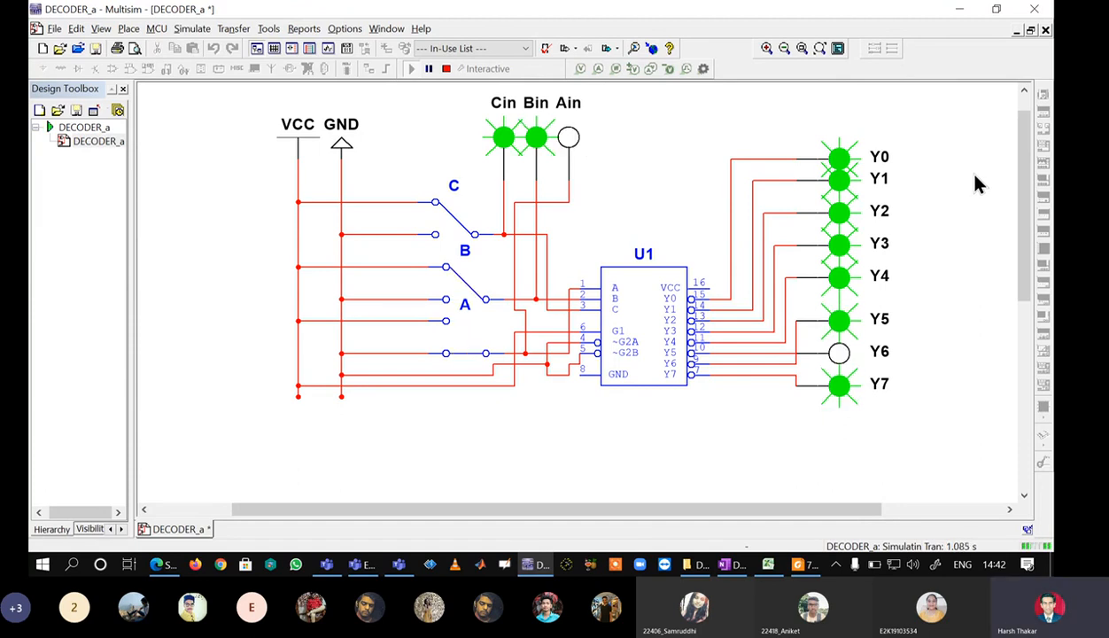
{"action": "key", "text": "a"}
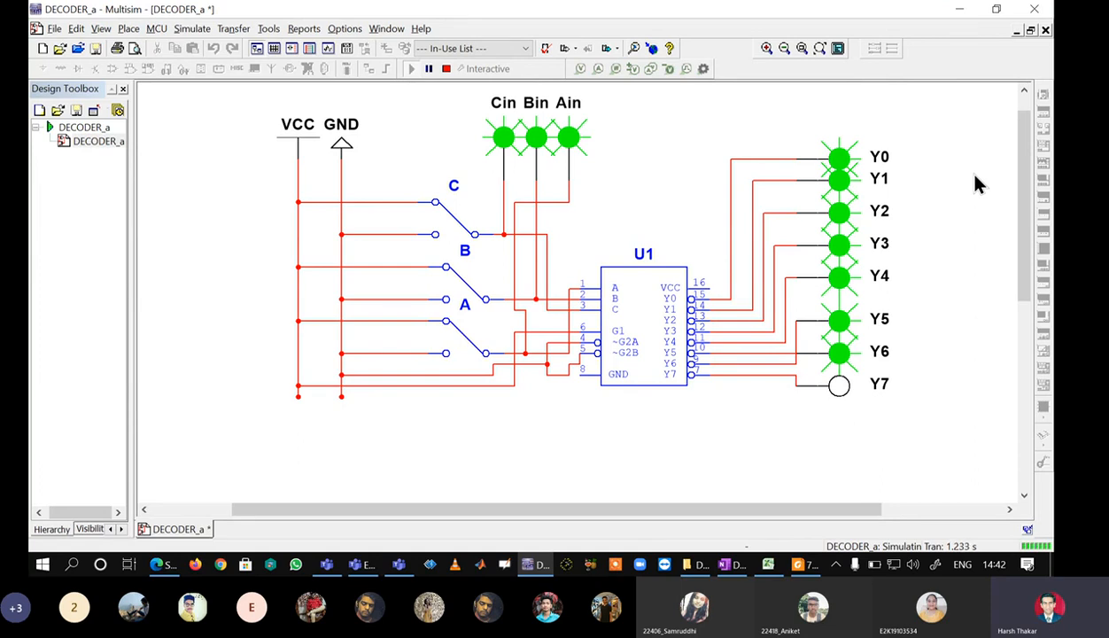
{"action": "left_click_drag", "start_coordinate": [1029, 168], "coordinate": [1029, 155]}
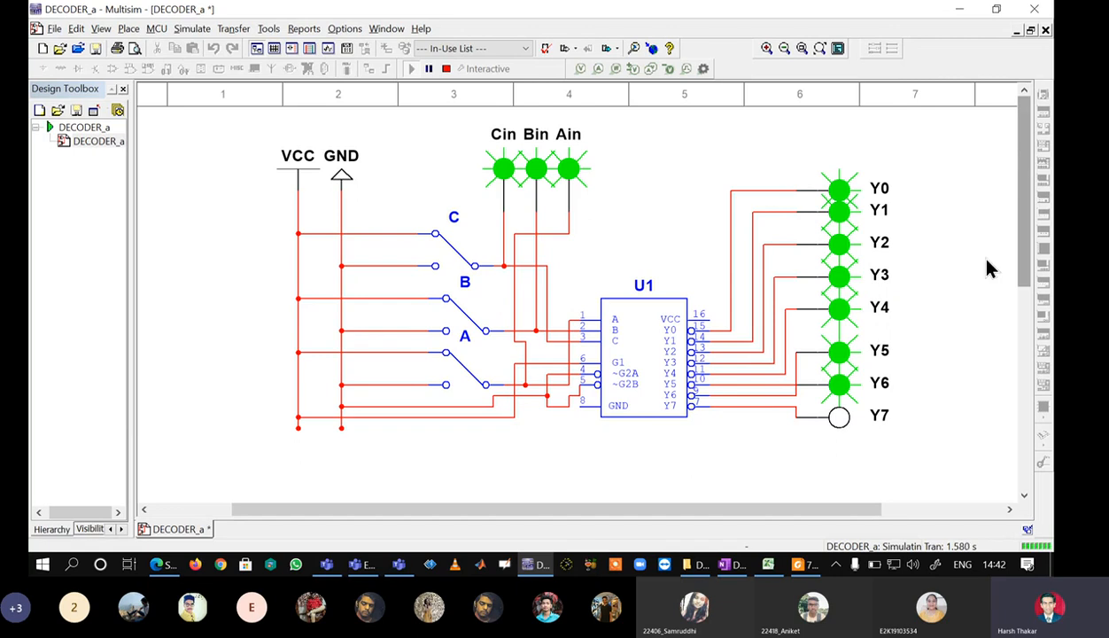
- Switch to the OneNote decoder notes and draw a black curly brace beneath the active-low output rows
{"action": "left_click", "coordinate": [731, 565]}
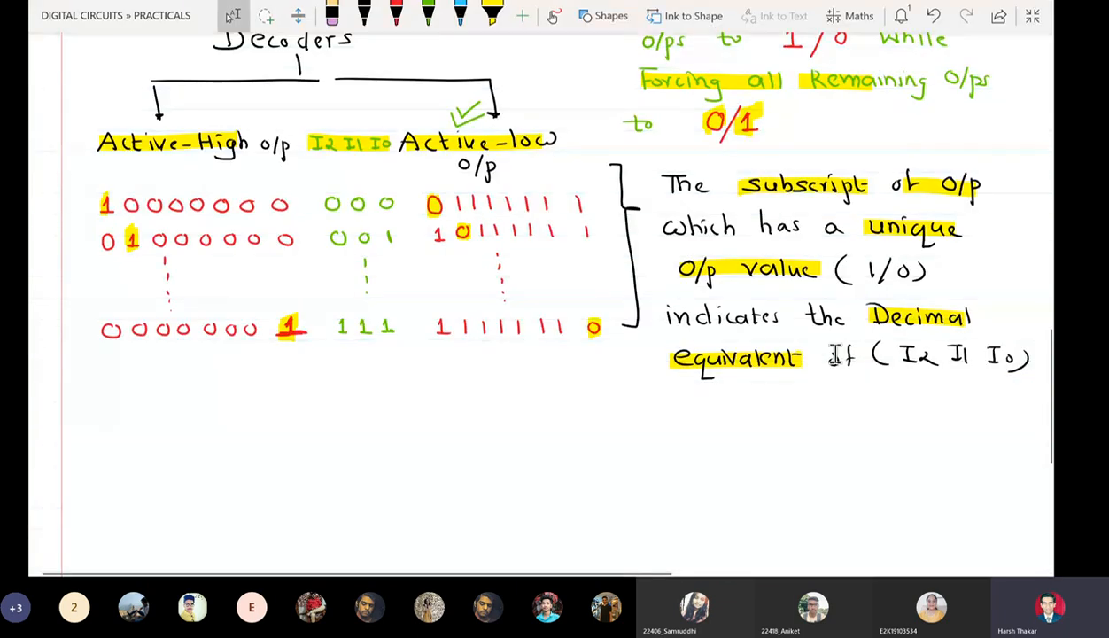
{"action": "left_click", "coordinate": [459, 16]}
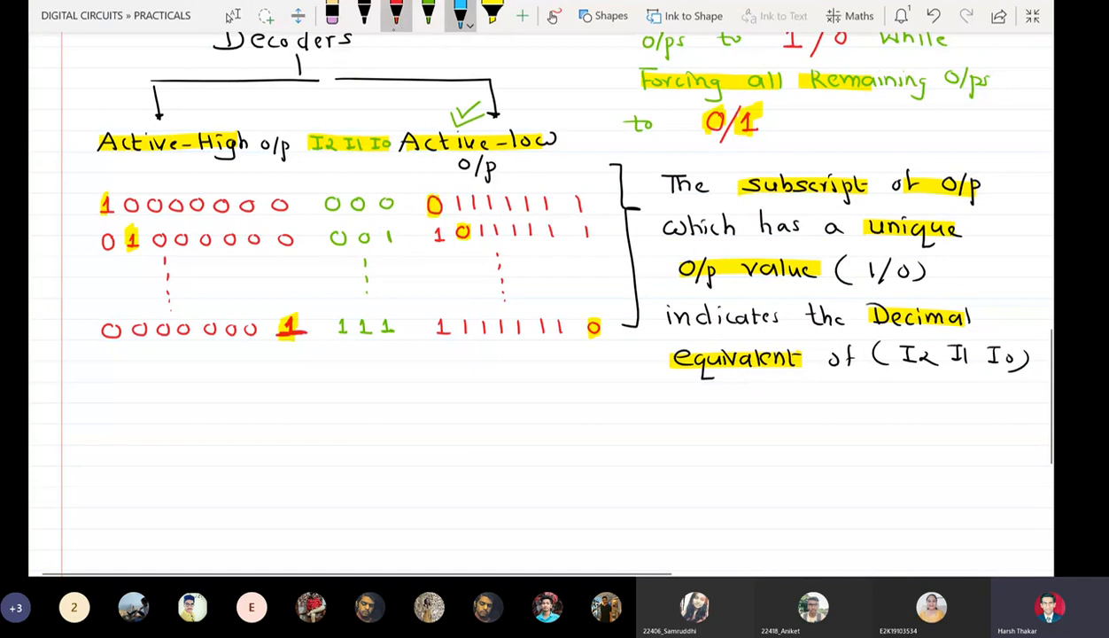
{"action": "left_click", "coordinate": [364, 15]}
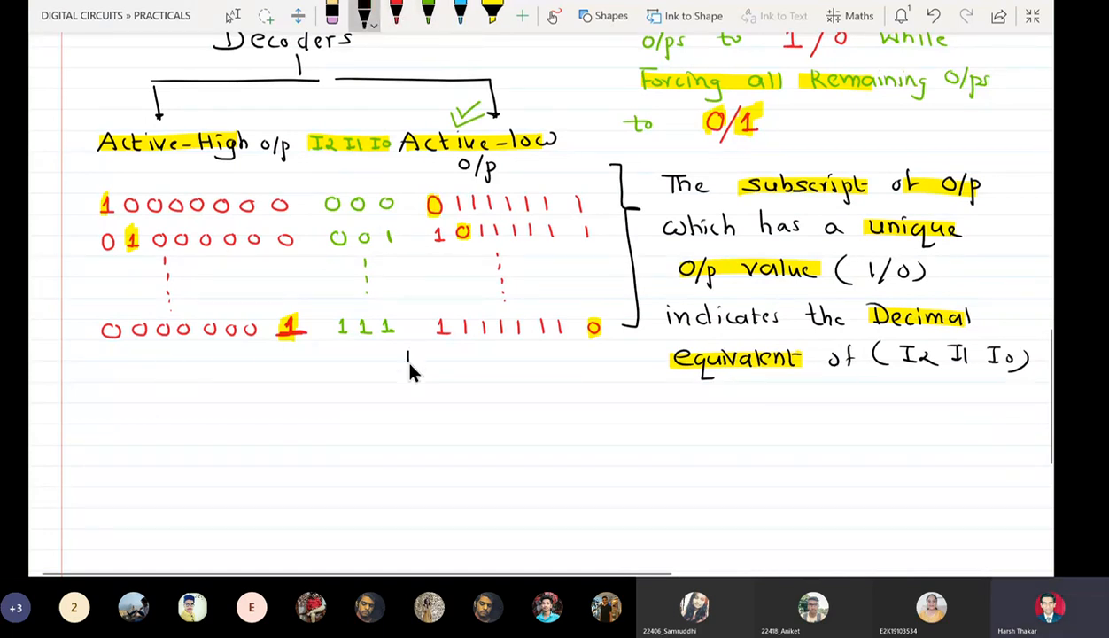
{"action": "left_click_drag", "start_coordinate": [509, 373], "coordinate": [603, 354]}
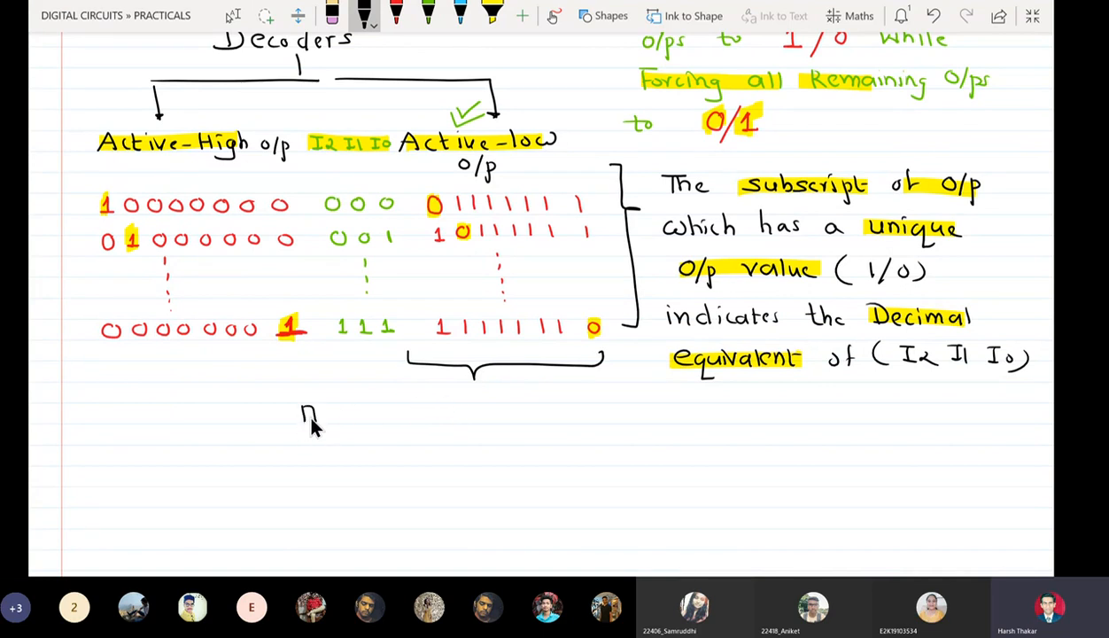
- Handwrite "All o/ps cannot be '1'" and "All o/ps cannot be '0'" in black on two lines below the brace
{"action": "left_click_drag", "start_coordinate": [371, 412], "coordinate": [370, 413]}
{"action": "mouse_move", "coordinate": [449, 412]}
{"action": "left_mouse_down"}
{"action": "mouse_move", "coordinate": [448, 424]}
{"action": "mouse_move", "coordinate": [494, 425]}
{"action": "left_mouse_up"}
{"action": "mouse_move", "coordinate": [503, 415]}
{"action": "left_mouse_down"}
{"action": "mouse_move", "coordinate": [564, 419]}
{"action": "mouse_move", "coordinate": [591, 409]}
{"action": "mouse_move", "coordinate": [609, 423]}
{"action": "left_mouse_up"}
{"action": "left_click_drag", "start_coordinate": [626, 400], "coordinate": [625, 410]}
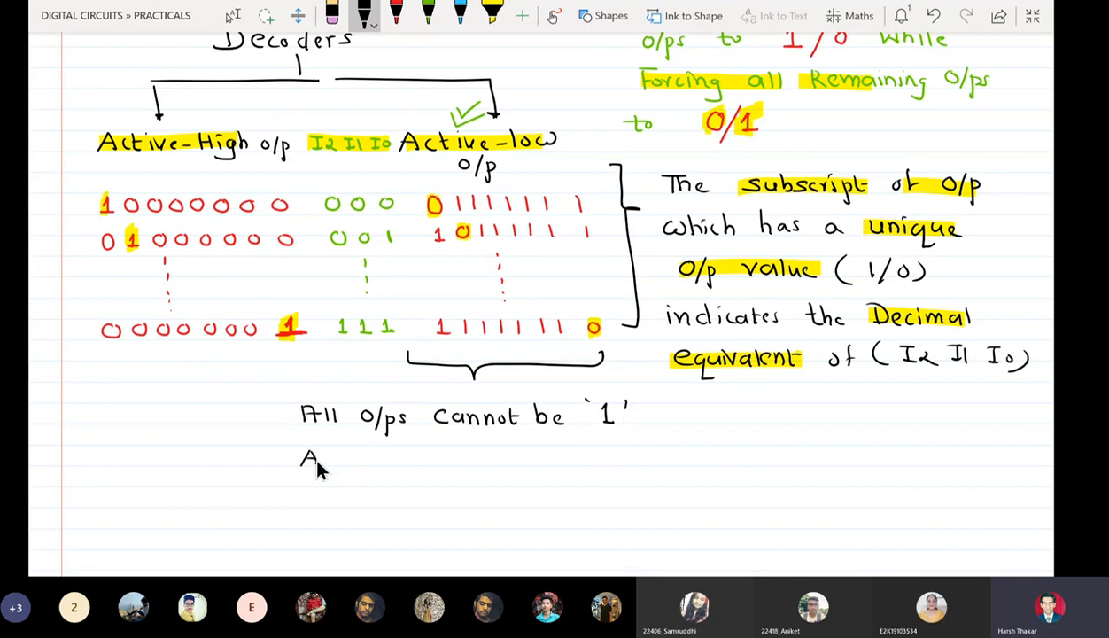
{"action": "left_click_drag", "start_coordinate": [387, 455], "coordinate": [395, 471]}
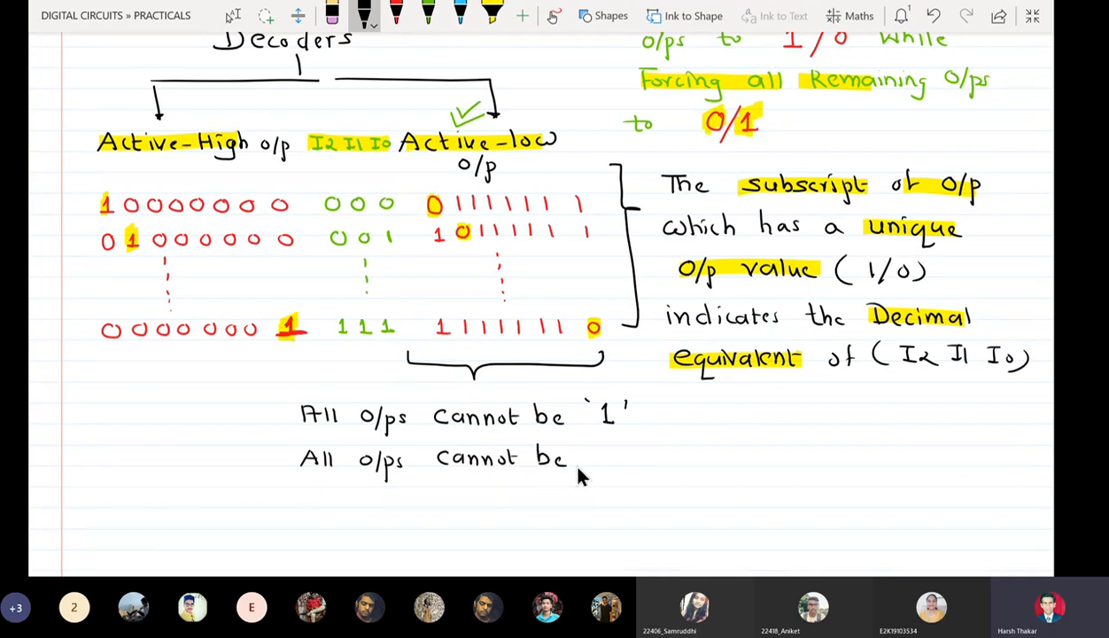
{"action": "left_click", "coordinate": [644, 461]}
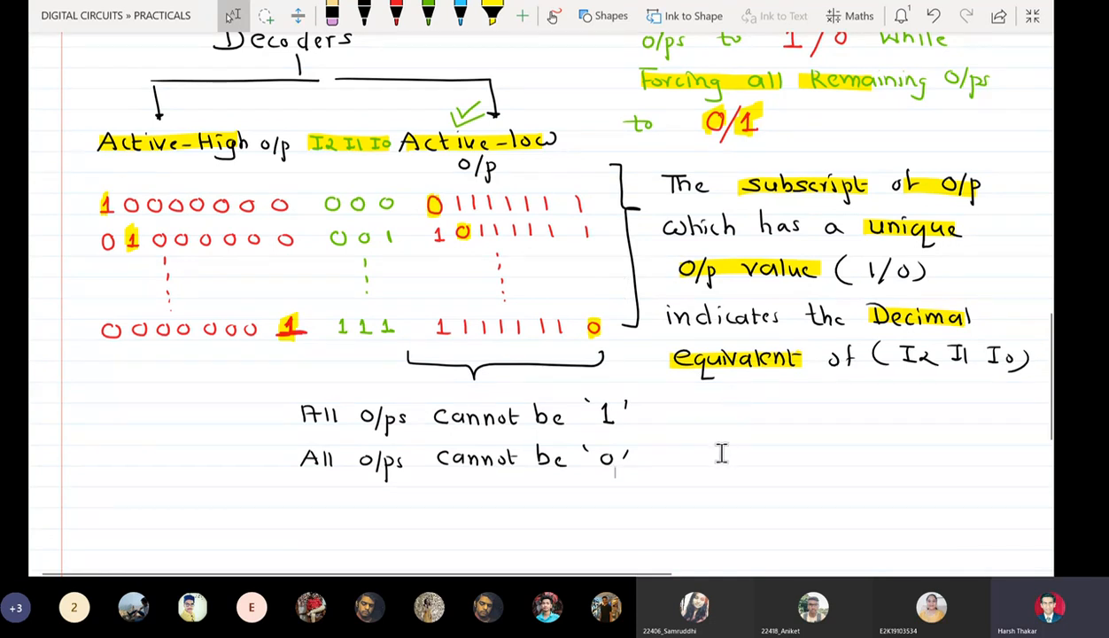
{"action": "scroll", "coordinate": [722, 453], "scroll_direction": "down", "scroll_amount": 2}
{"action": "scroll", "coordinate": [722, 453], "scroll_direction": "up", "scroll_amount": 2}
{"action": "scroll", "coordinate": [652, 443], "scroll_direction": "down", "scroll_amount": 2}
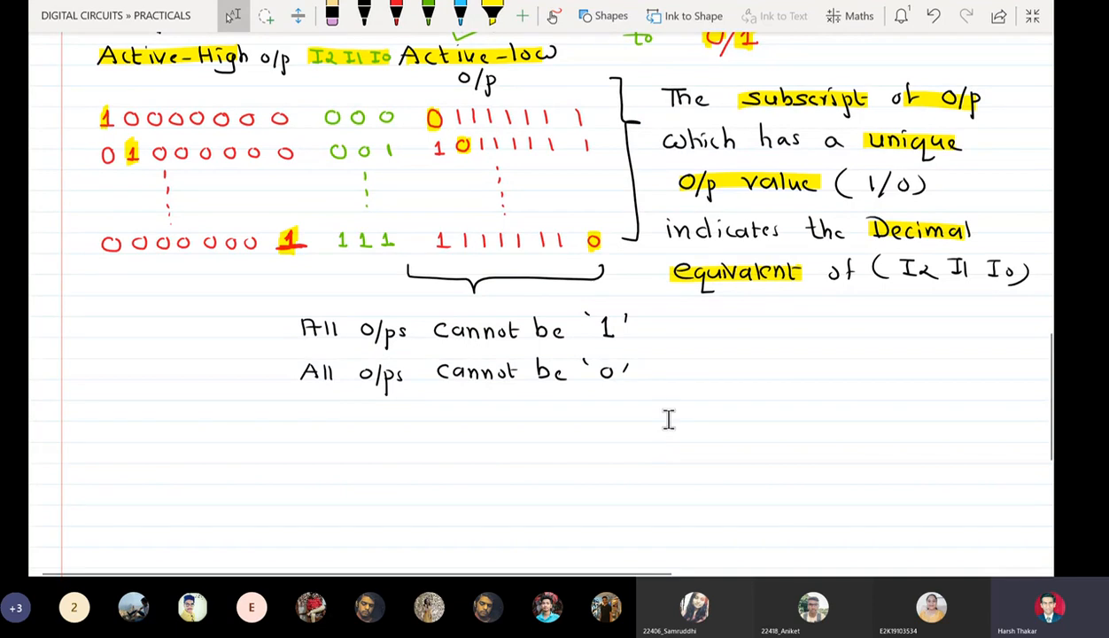
{"action": "scroll", "coordinate": [671, 376], "scroll_direction": "up", "scroll_amount": 1}
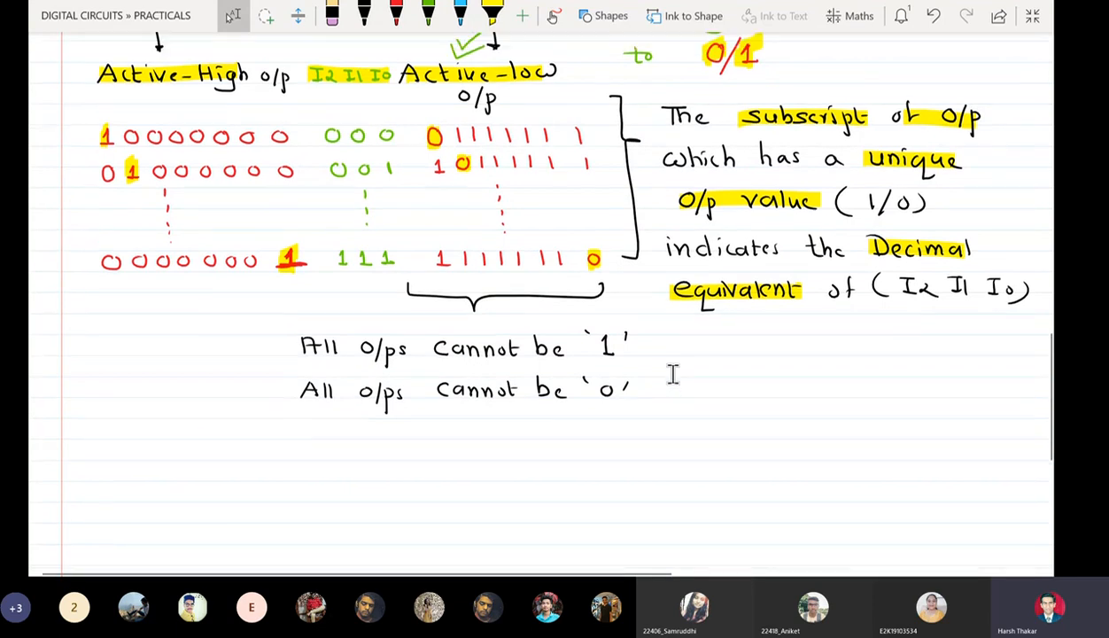
{"action": "scroll", "coordinate": [673, 373], "scroll_direction": "down", "scroll_amount": 1}
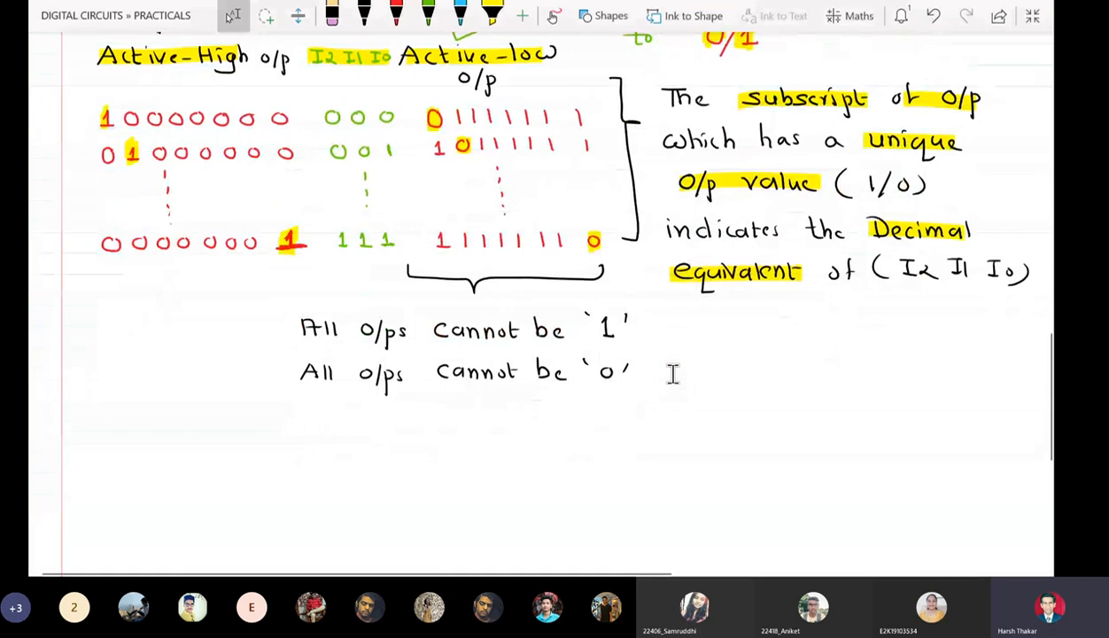
- Switch to Multisim, stop the simulation and delete the wire connecting U1's G1 pin to VCC
{"action": "key", "text": "alt+Tab"}
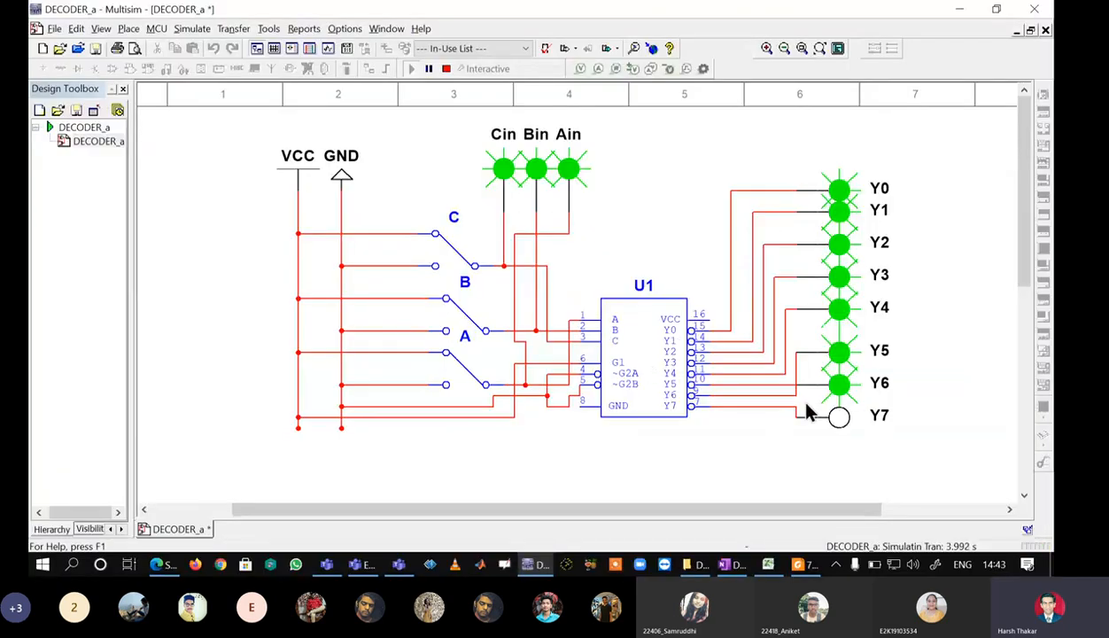
{"action": "scroll", "coordinate": [806, 413], "scroll_direction": "down", "scroll_amount": 1}
{"action": "scroll", "coordinate": [748, 359], "scroll_direction": "up", "scroll_amount": 1}
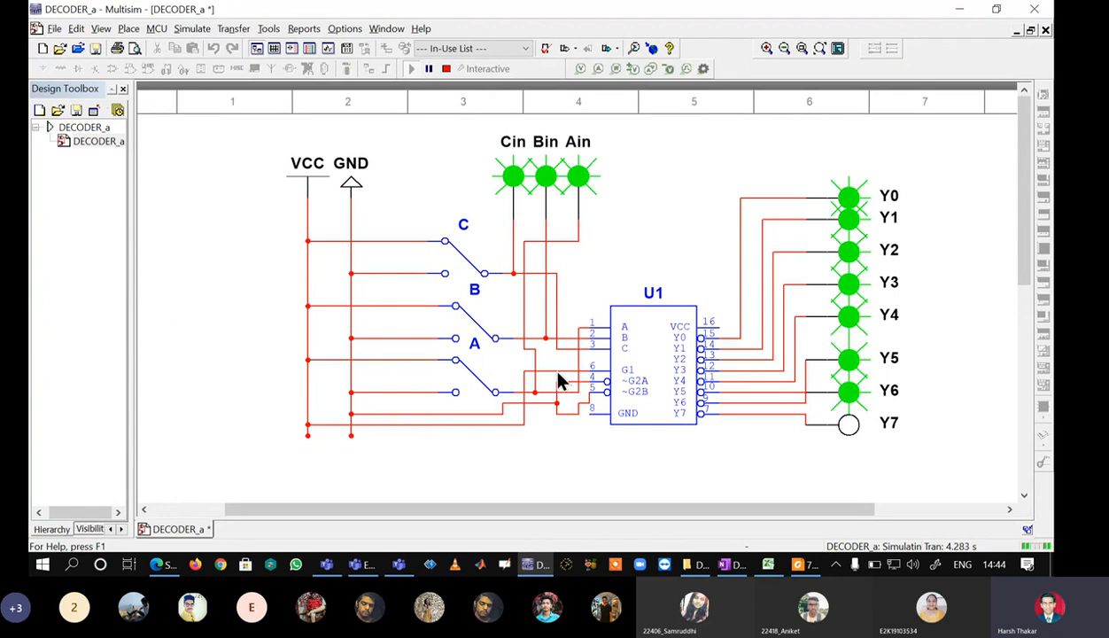
{"action": "left_click", "coordinate": [445, 69]}
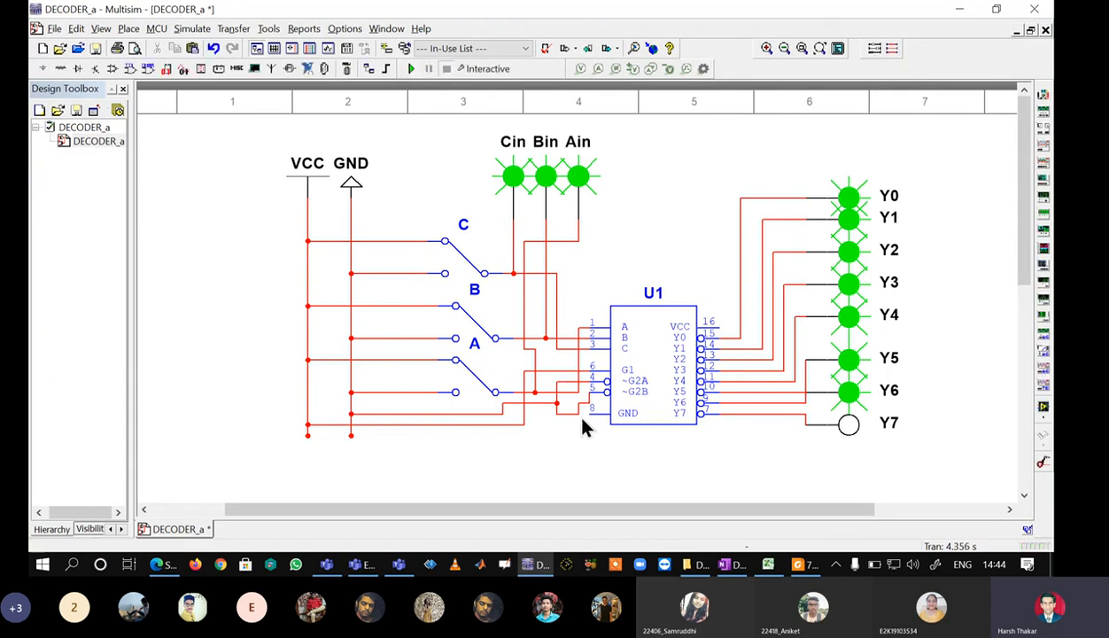
{"action": "left_click", "coordinate": [557, 367]}
{"action": "key", "text": "Delete"}
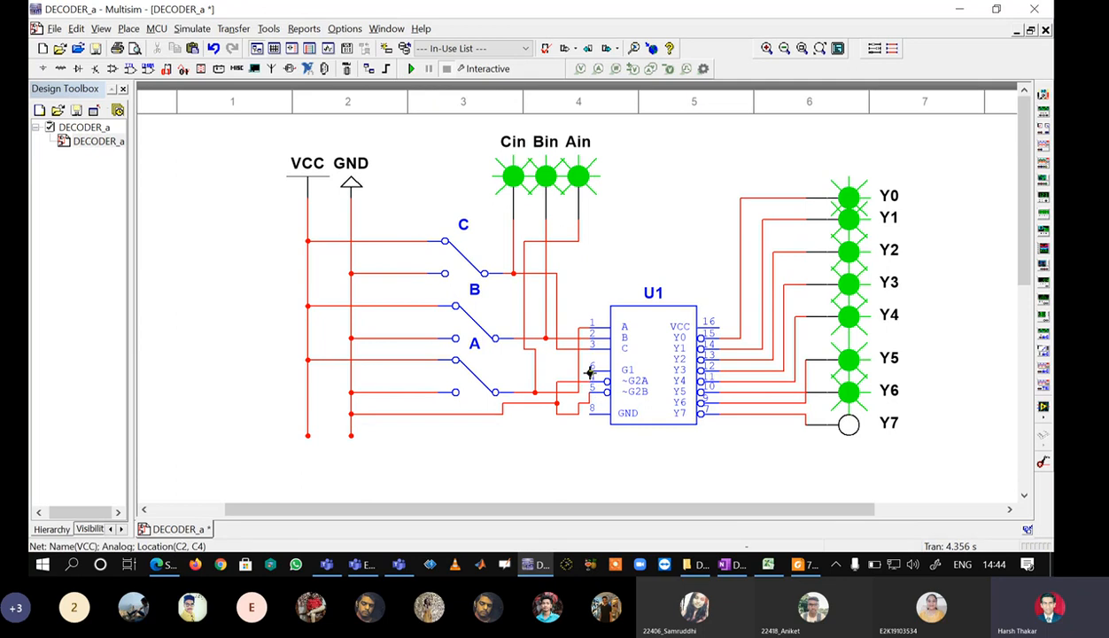
- Wire U1's G1 pin to the grounded ~G2A line and simulate the disabled decoder
{"action": "left_click", "coordinate": [590, 370]}
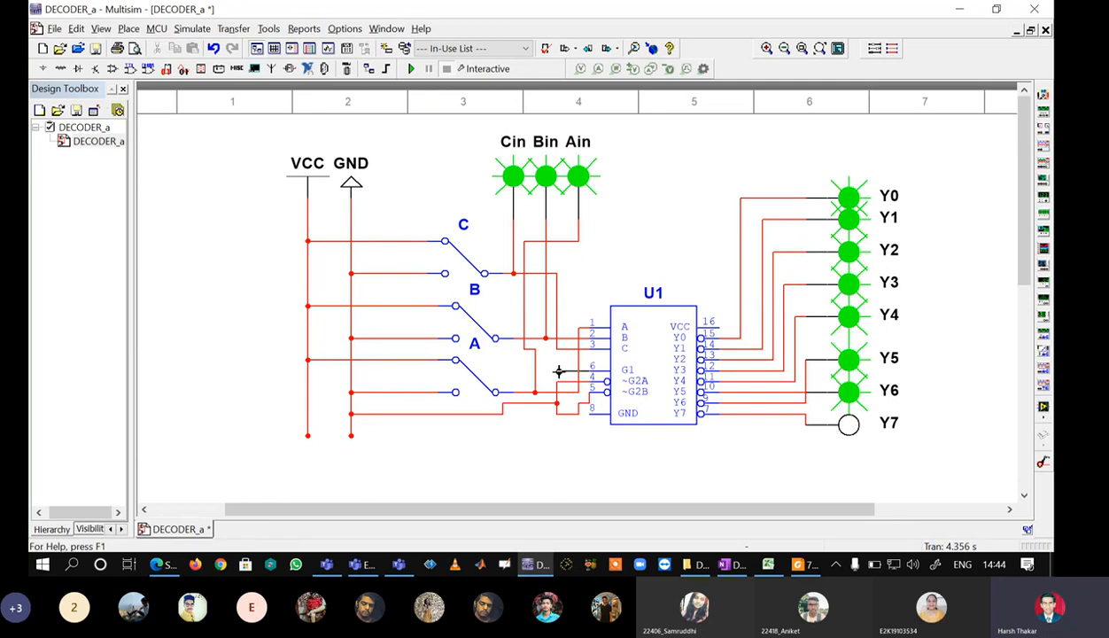
{"action": "left_click", "coordinate": [558, 380]}
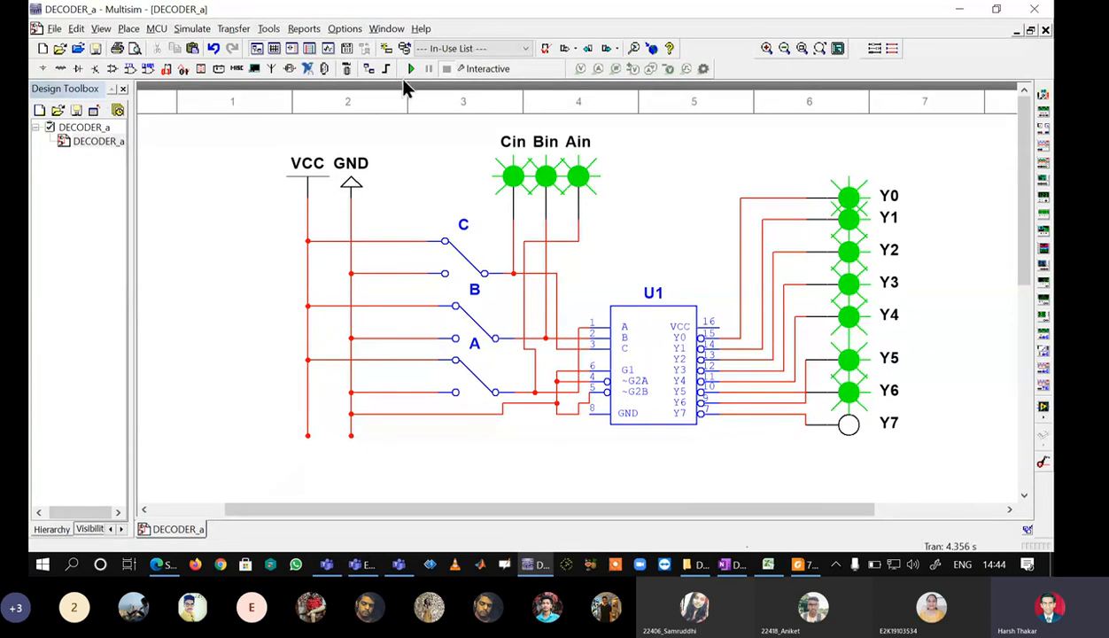
{"action": "left_click", "coordinate": [410, 70]}
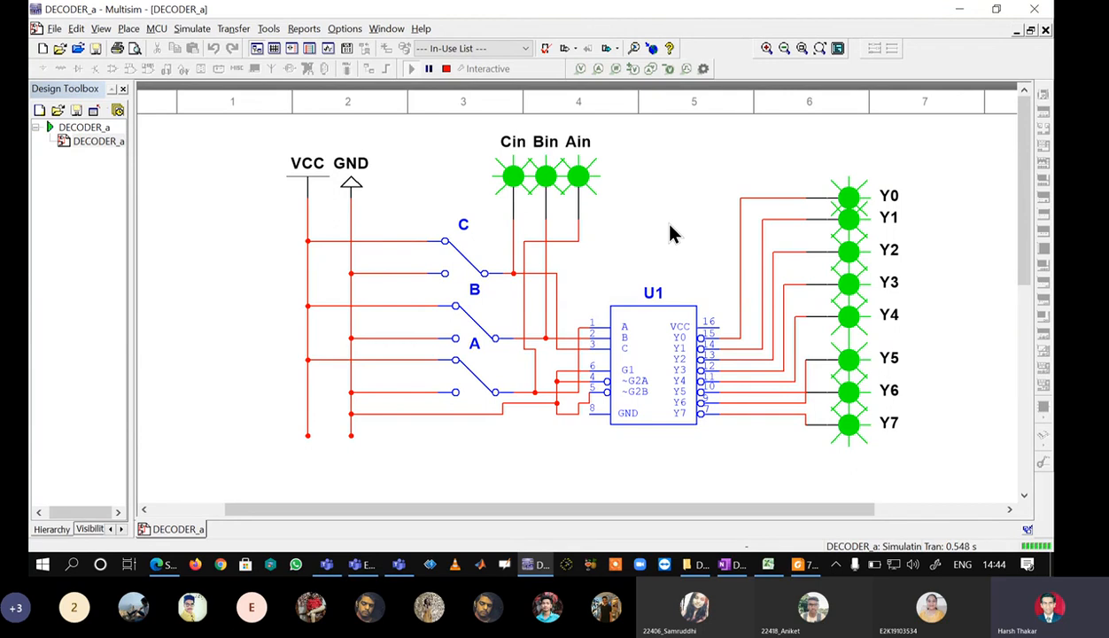
- Switch to the OneNote notes and handwrite "In Disabled State; all 8" in red below the two black lines
{"action": "key", "text": "alt+Tab"}
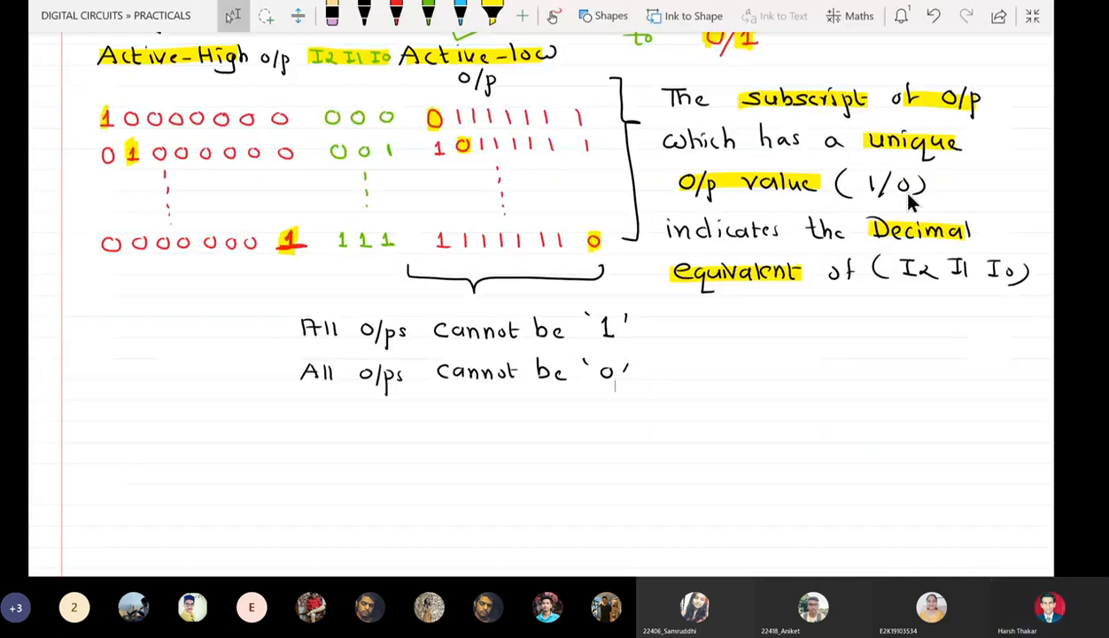
{"action": "left_click", "coordinate": [364, 15]}
{"action": "left_click", "coordinate": [396, 15]}
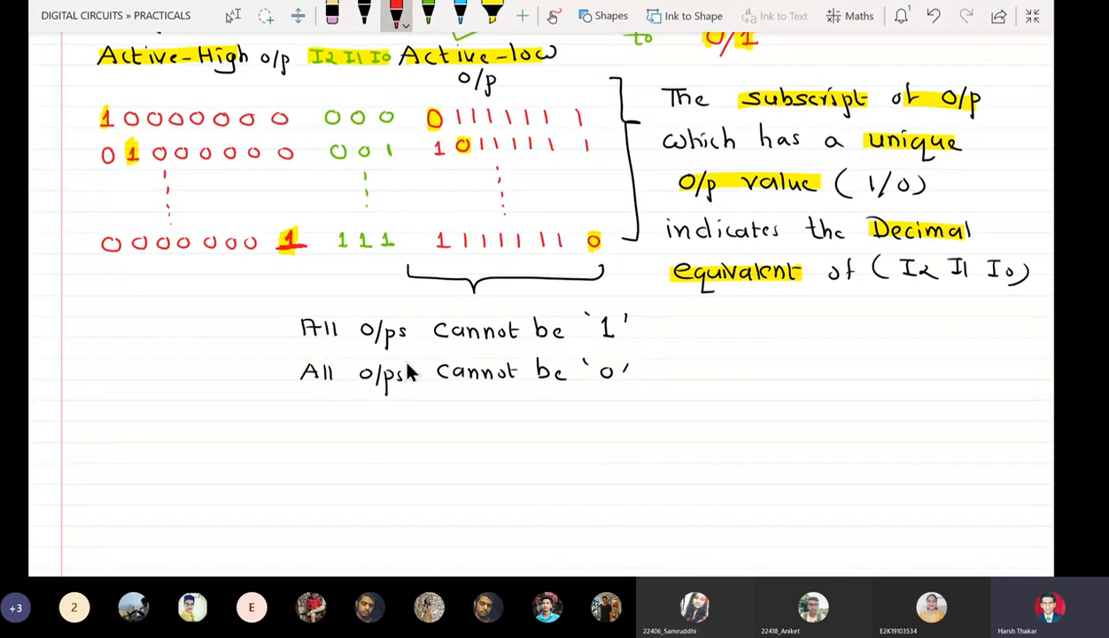
{"action": "left_click_drag", "start_coordinate": [190, 404], "coordinate": [213, 403]}
{"action": "left_click_drag", "start_coordinate": [202, 404], "coordinate": [204, 423]}
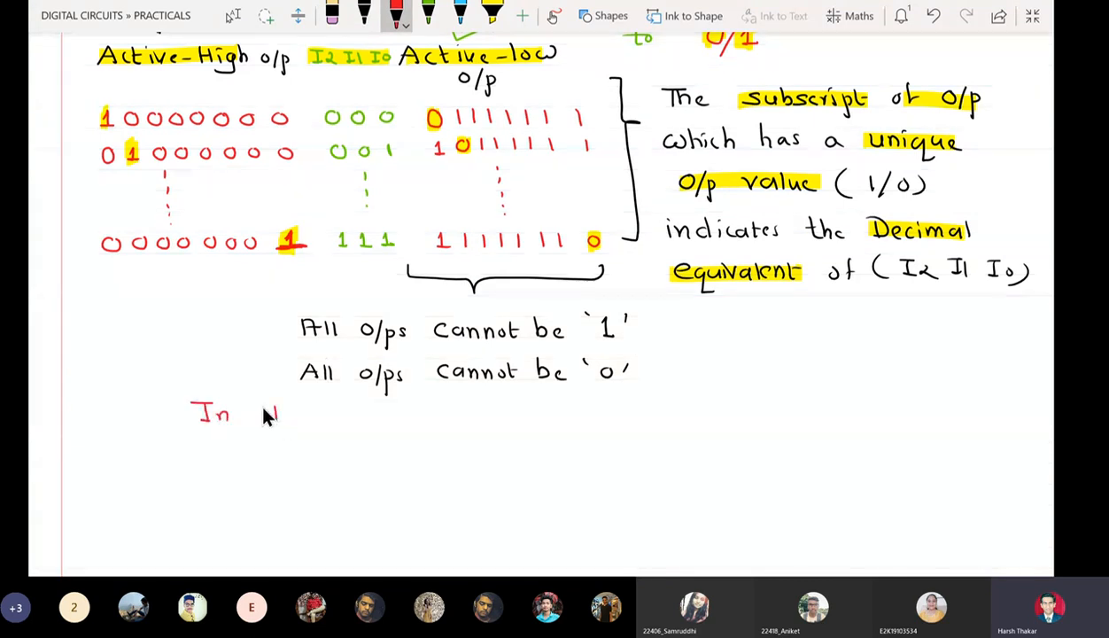
{"action": "mouse_move", "coordinate": [302, 409]}
{"action": "left_mouse_down"}
{"action": "mouse_move", "coordinate": [302, 420]}
{"action": "mouse_move", "coordinate": [339, 421]}
{"action": "left_mouse_up"}
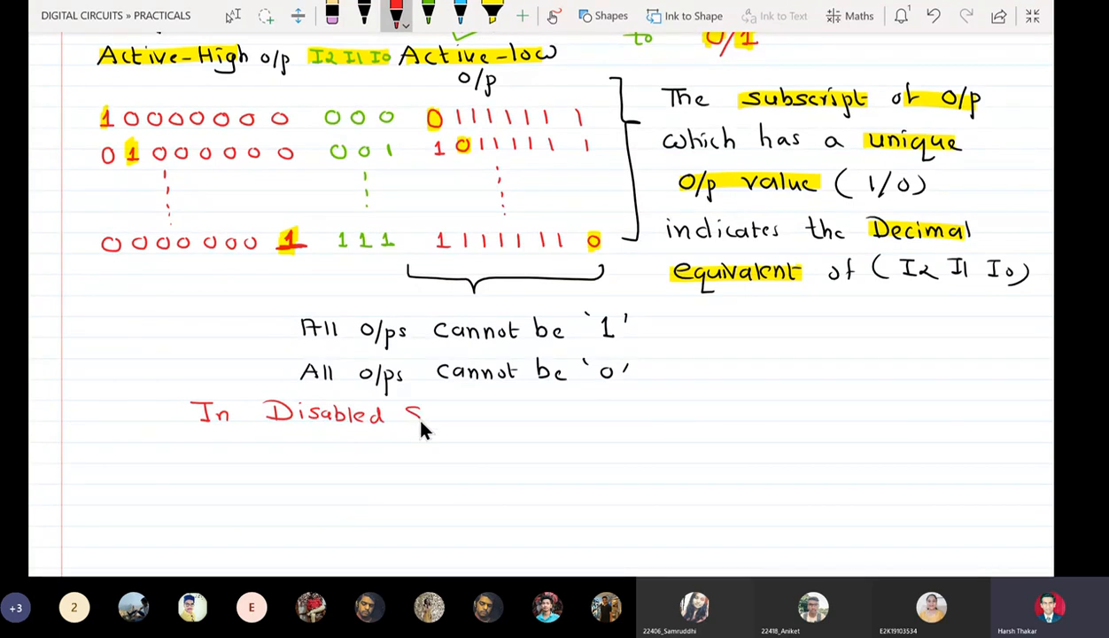
{"action": "left_click_drag", "start_coordinate": [420, 422], "coordinate": [408, 423]}
{"action": "left_click_drag", "start_coordinate": [431, 406], "coordinate": [435, 422]}
{"action": "left_click_drag", "start_coordinate": [533, 403], "coordinate": [534, 422]}
{"action": "mouse_move", "coordinate": [543, 403]}
{"action": "left_mouse_down"}
{"action": "mouse_move", "coordinate": [544, 422]}
{"action": "mouse_move", "coordinate": [580, 421]}
{"action": "left_mouse_up"}
- Continue the red sentence with "o/ps of IC are pulled to 1", erasing the mistaken "74" and circling the 1
{"action": "left_click_drag", "start_coordinate": [252, 452], "coordinate": [251, 463]}
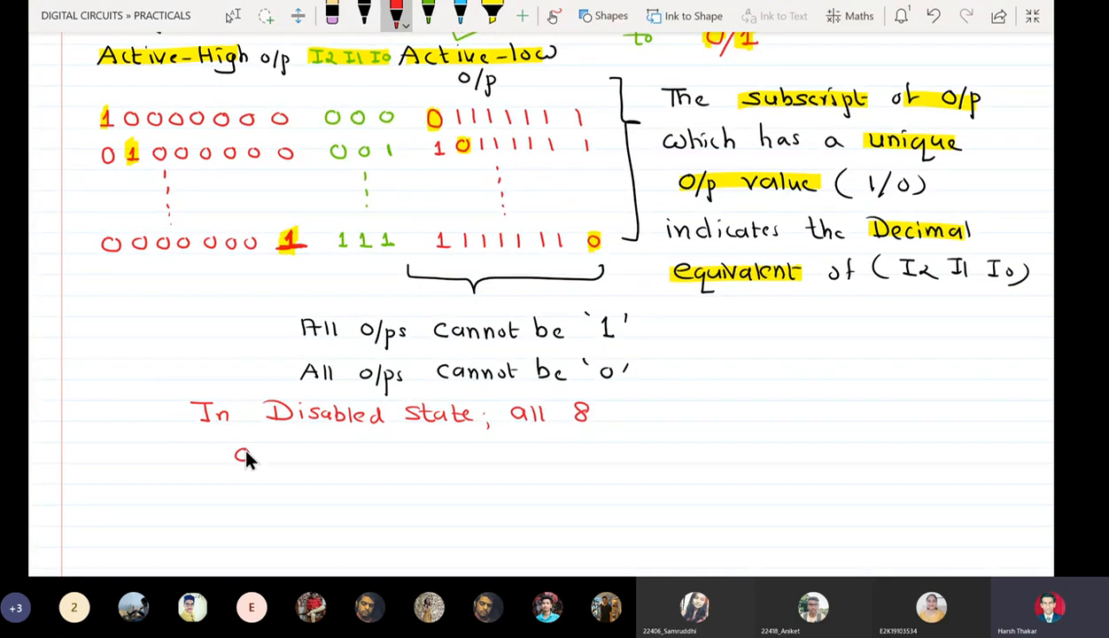
{"action": "left_click_drag", "start_coordinate": [246, 451], "coordinate": [241, 449]}
{"action": "left_click_drag", "start_coordinate": [263, 444], "coordinate": [251, 469]}
{"action": "left_click_drag", "start_coordinate": [264, 451], "coordinate": [264, 461]}
{"action": "left_click_drag", "start_coordinate": [279, 450], "coordinate": [273, 462]}
{"action": "left_click_drag", "start_coordinate": [308, 452], "coordinate": [308, 454]}
{"action": "left_click_drag", "start_coordinate": [324, 445], "coordinate": [316, 464]}
{"action": "left_click_drag", "start_coordinate": [311, 453], "coordinate": [325, 452]}
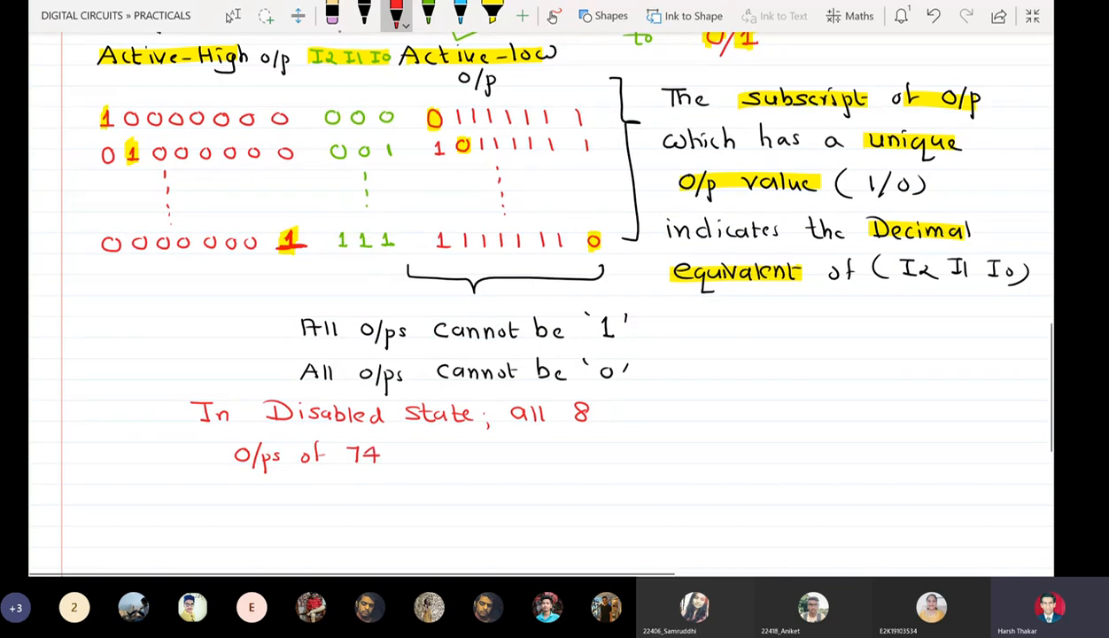
{"action": "left_click", "coordinate": [332, 14]}
{"action": "left_click_drag", "start_coordinate": [374, 444], "coordinate": [374, 458]}
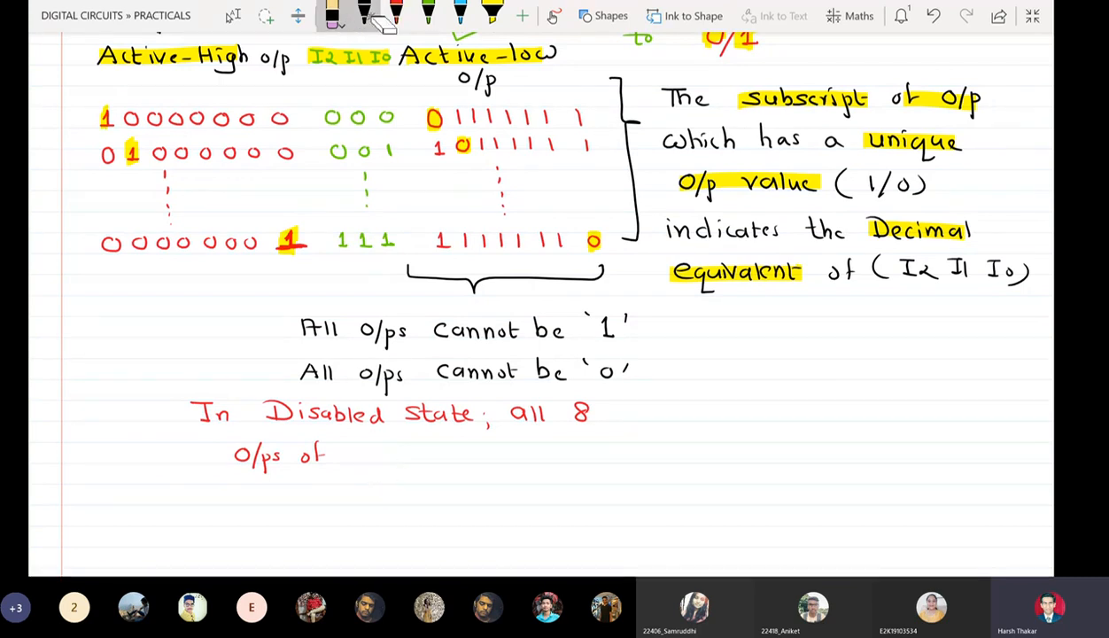
{"action": "left_click", "coordinate": [396, 14]}
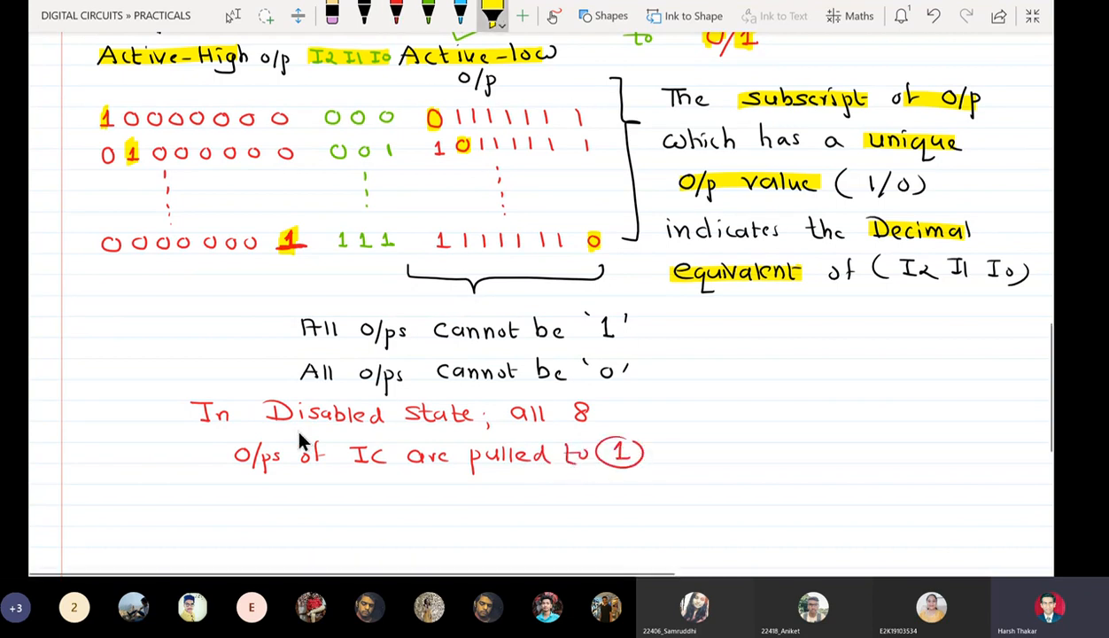
- Highlight "Disabled state", "all 8" and "pulled to 1" in yellow in the red sentence
{"action": "left_click_drag", "start_coordinate": [268, 415], "coordinate": [360, 417]}
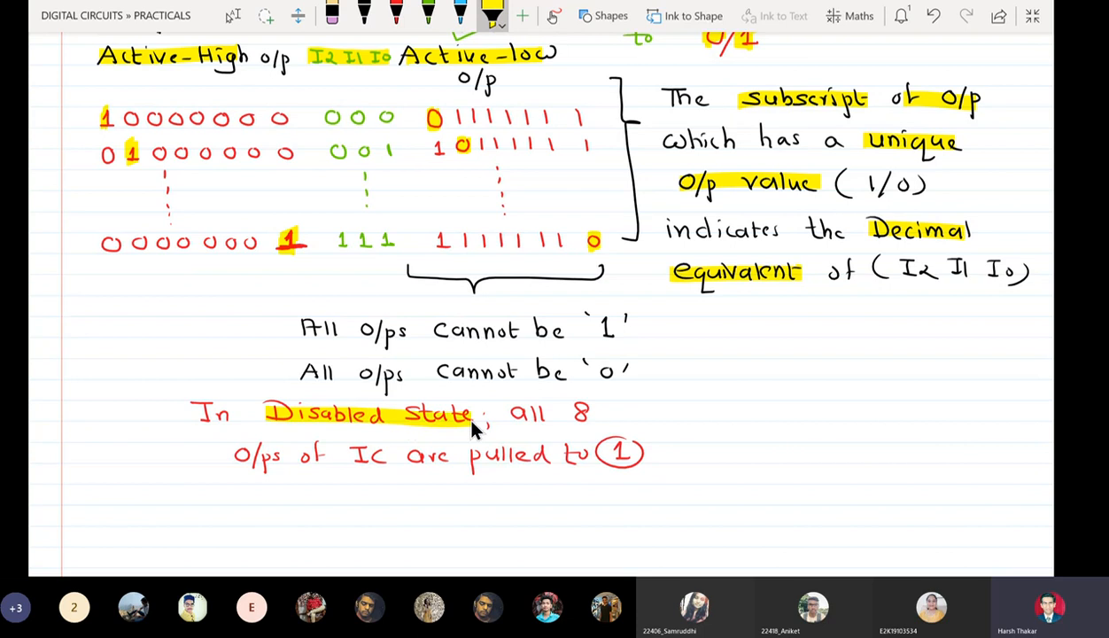
{"action": "left_click_drag", "start_coordinate": [472, 422], "coordinate": [590, 421]}
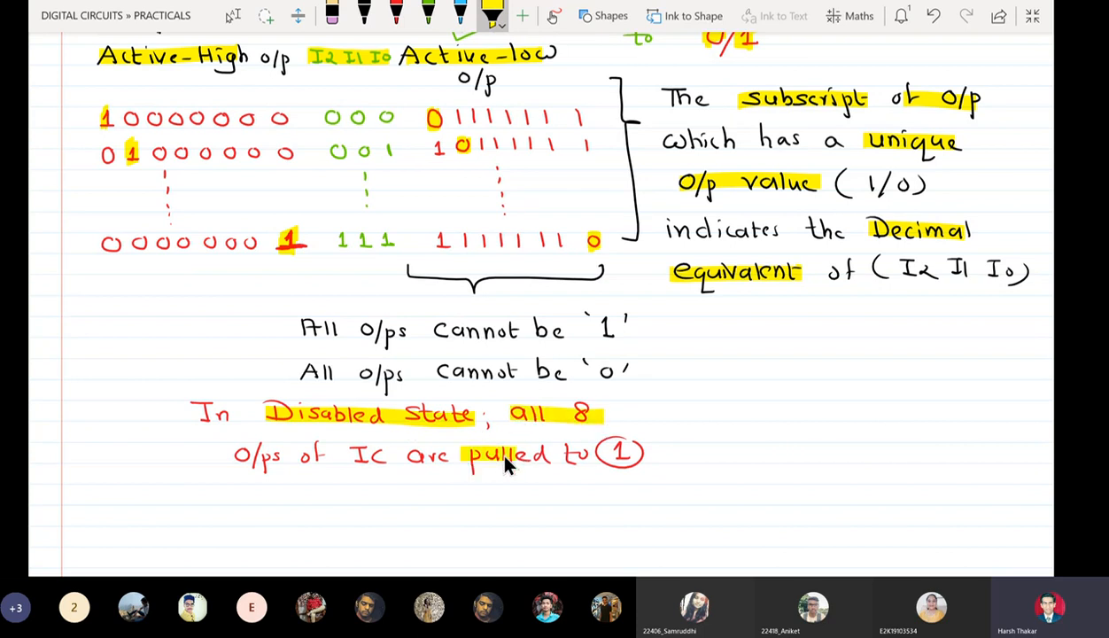
{"action": "left_click_drag", "start_coordinate": [505, 457], "coordinate": [638, 457]}
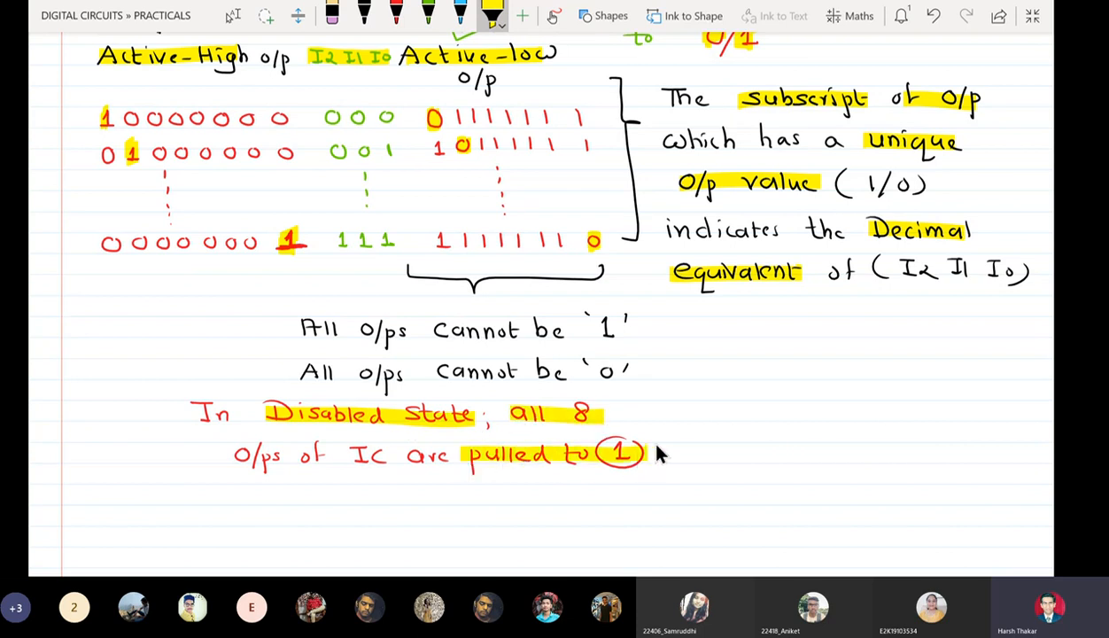
- Switch to the Teams meeting window, check the participants and return to the Multisim decoder schematic
{"action": "key", "text": "alt+Tab"}
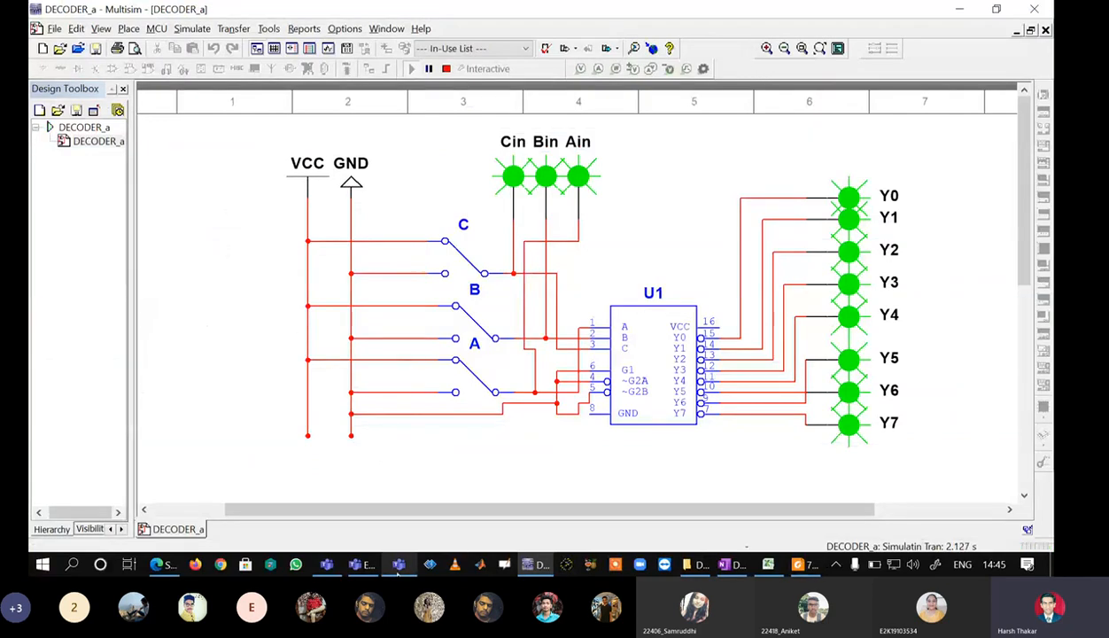
{"action": "mouse_move", "coordinate": [398, 570]}
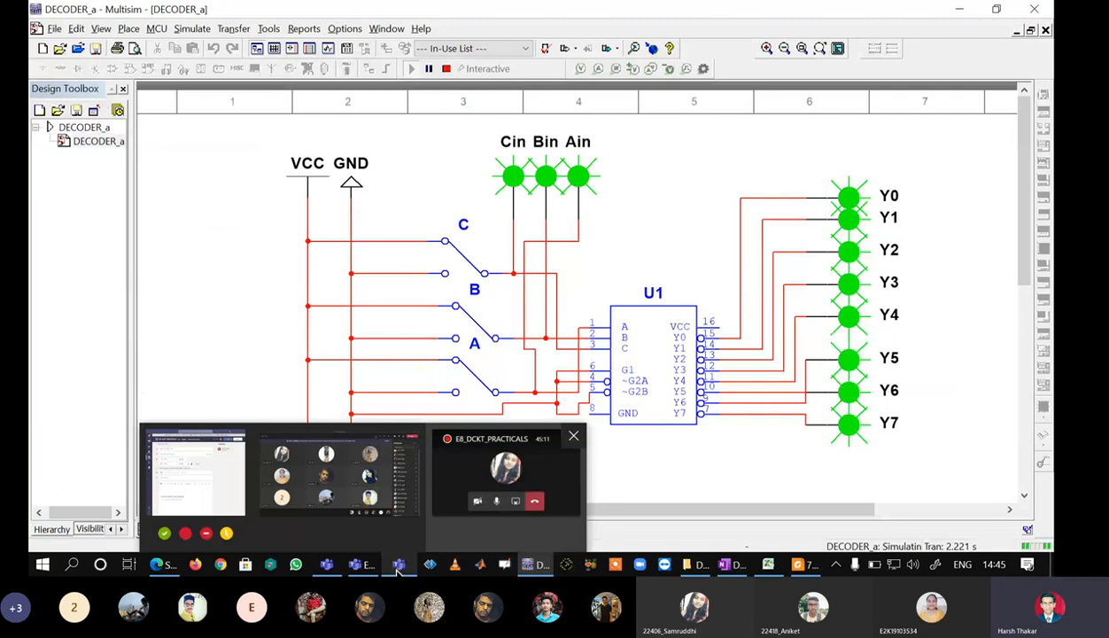
{"action": "left_click", "coordinate": [397, 570]}
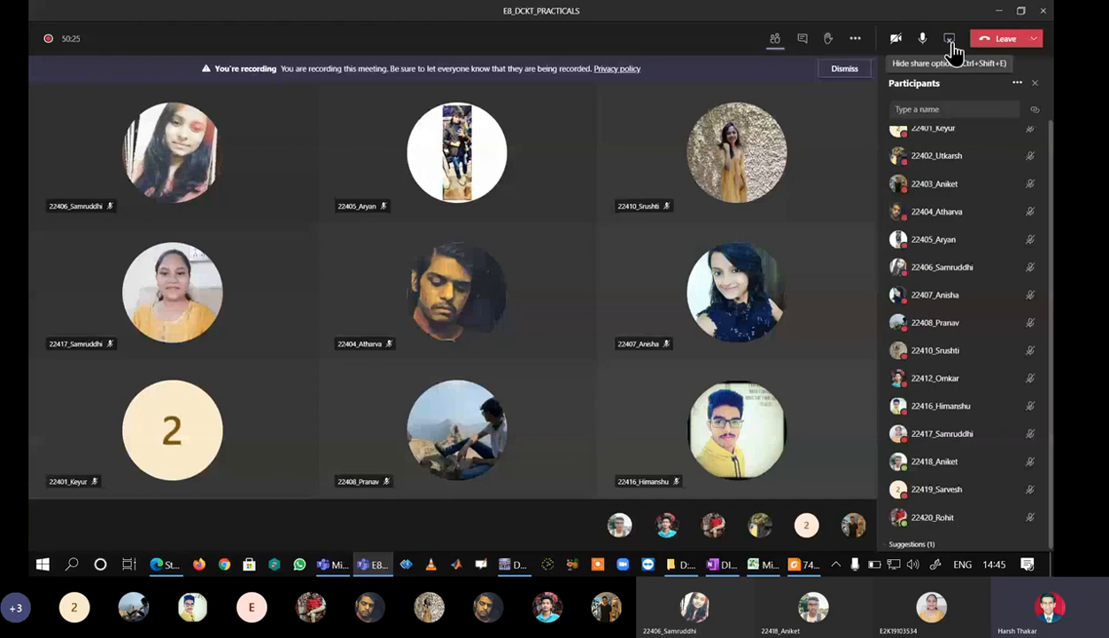
{"action": "mouse_move", "coordinate": [512, 568]}
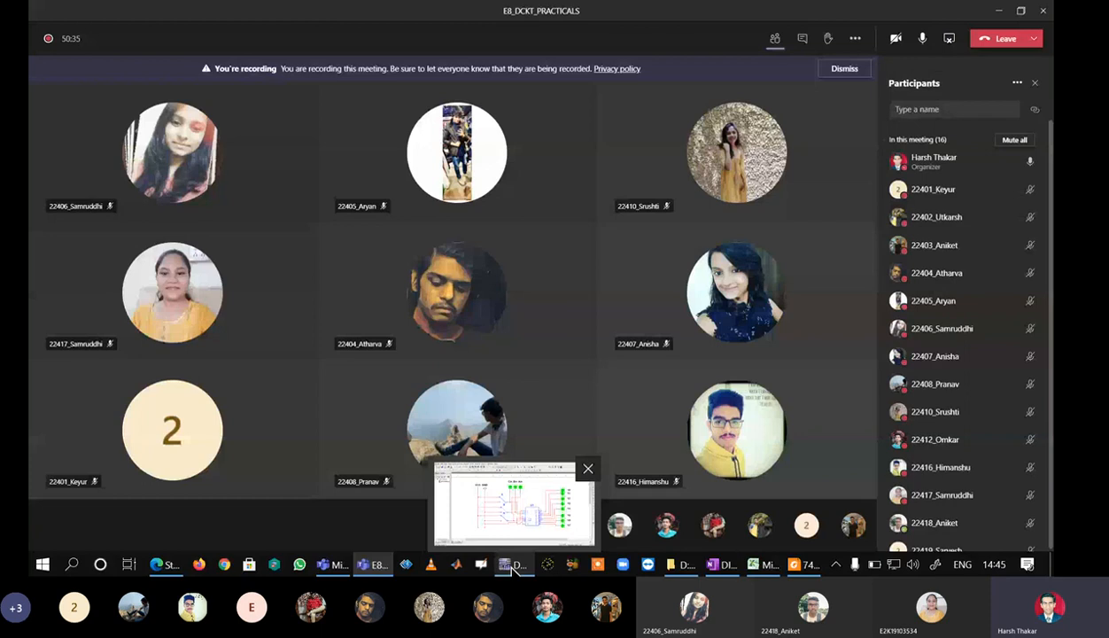
{"action": "left_click", "coordinate": [513, 568]}
- Switch to the OneNote notes and review the agenda, including the BCD adder and subtractor items
{"action": "left_click", "coordinate": [721, 564]}
{"action": "scroll", "coordinate": [643, 319], "scroll_direction": "up", "scroll_amount": 9}
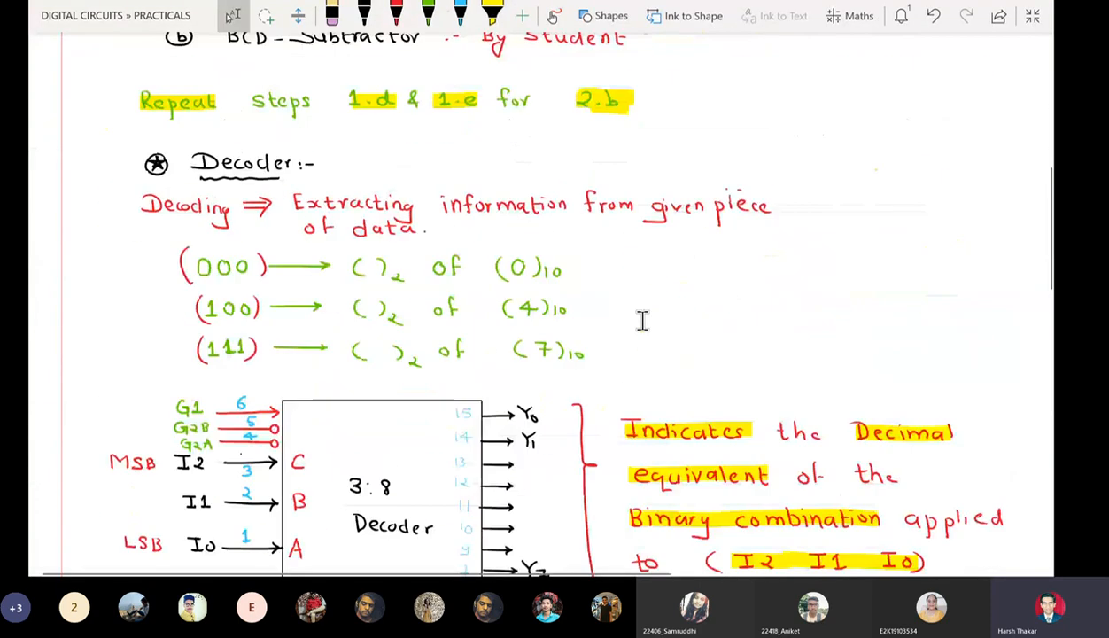
{"action": "scroll", "coordinate": [643, 319], "scroll_direction": "up", "scroll_amount": 3}
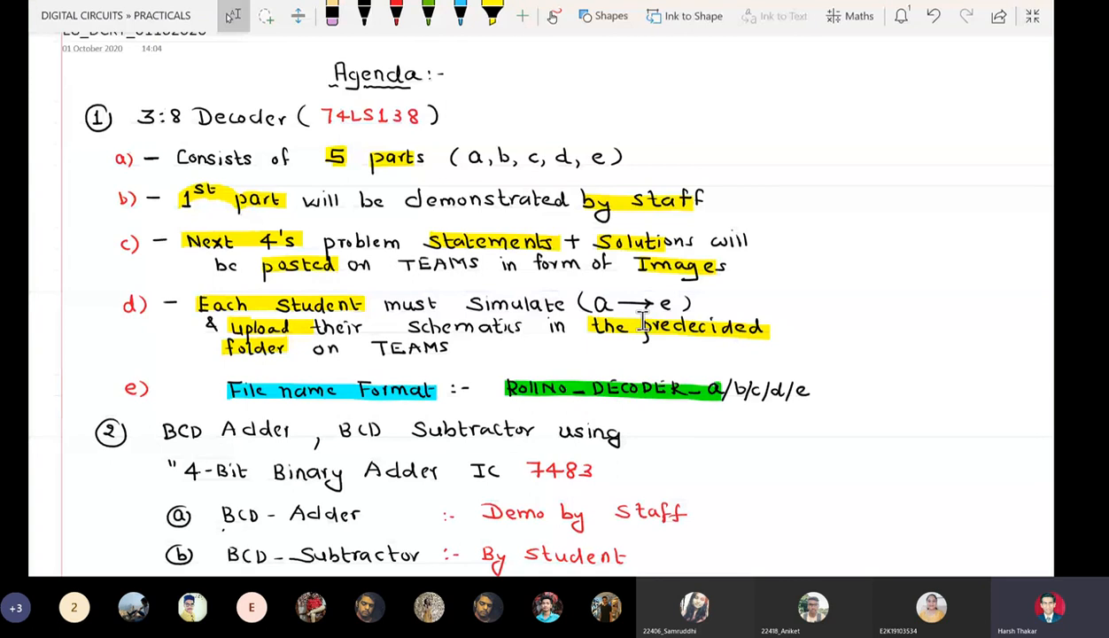
- Handwrite the heading "BCD-Adder using 4-bit Binary Adder" in black with a circled star, below the disabled-state sentence
{"action": "scroll", "coordinate": [620, 337], "scroll_direction": "down", "scroll_amount": 5}
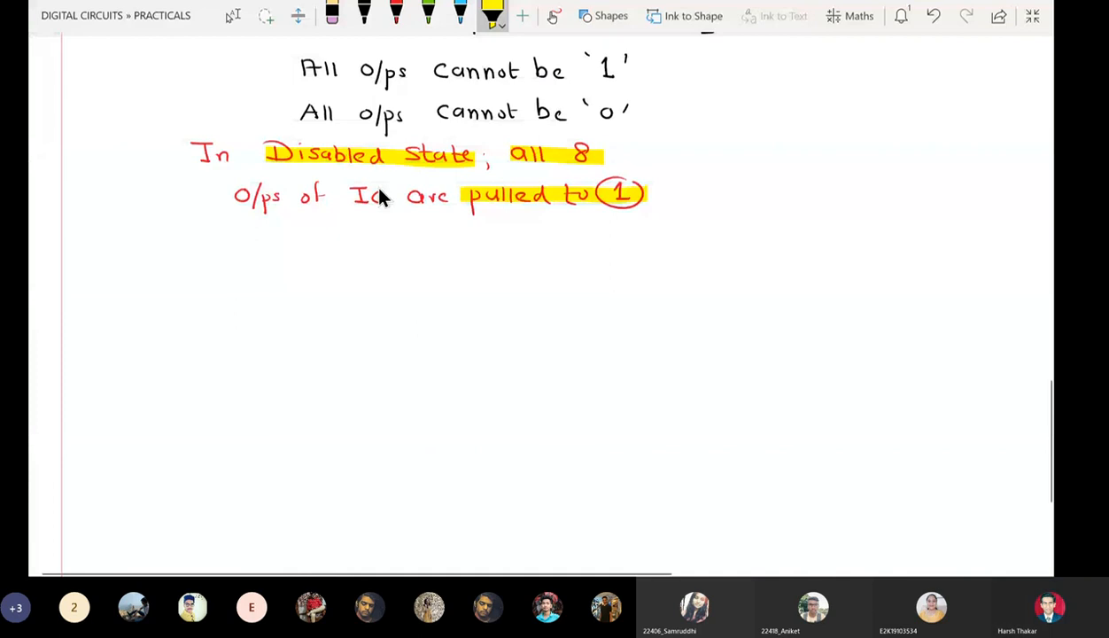
{"action": "left_click", "coordinate": [364, 13]}
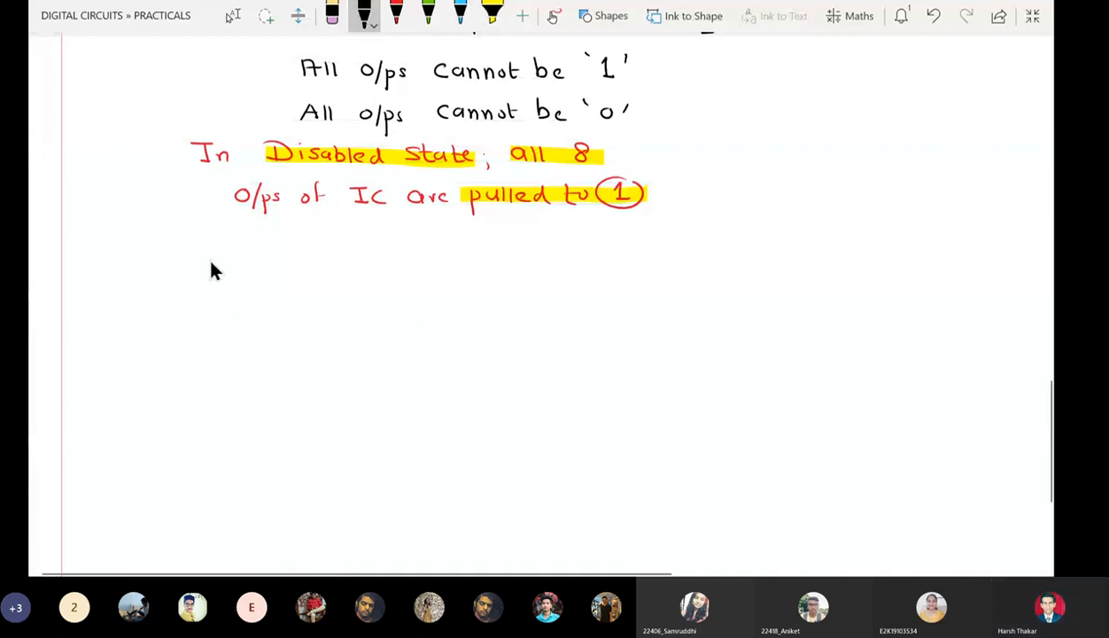
{"action": "mouse_move", "coordinate": [201, 289]}
{"action": "left_mouse_down"}
{"action": "mouse_move", "coordinate": [213, 263]}
{"action": "mouse_move", "coordinate": [272, 287]}
{"action": "left_mouse_up"}
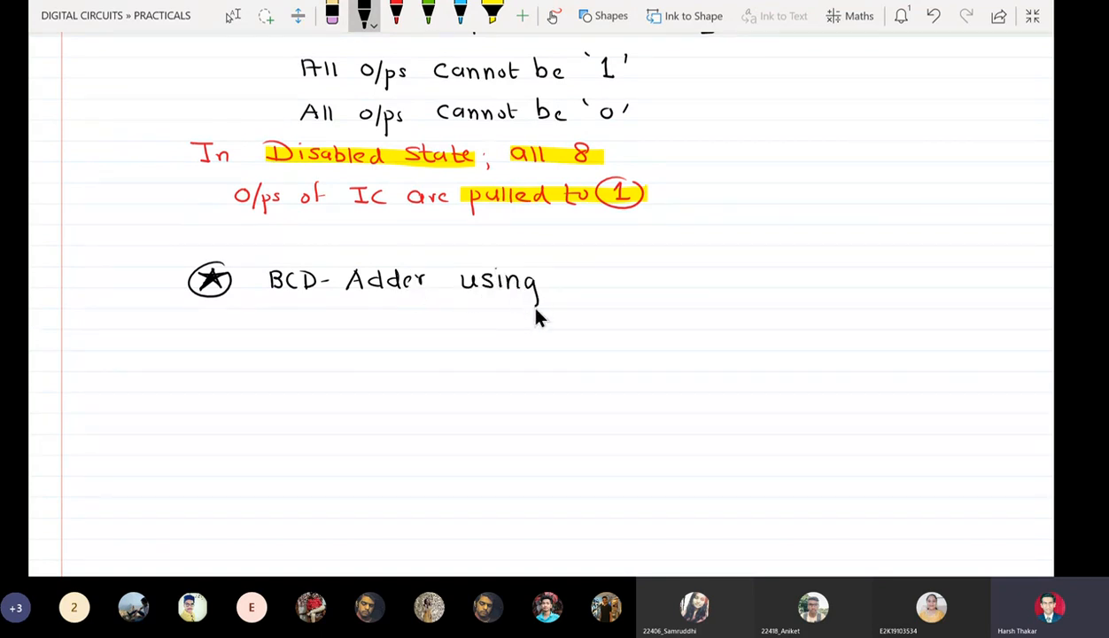
{"action": "left_click_drag", "start_coordinate": [574, 267], "coordinate": [577, 286]}
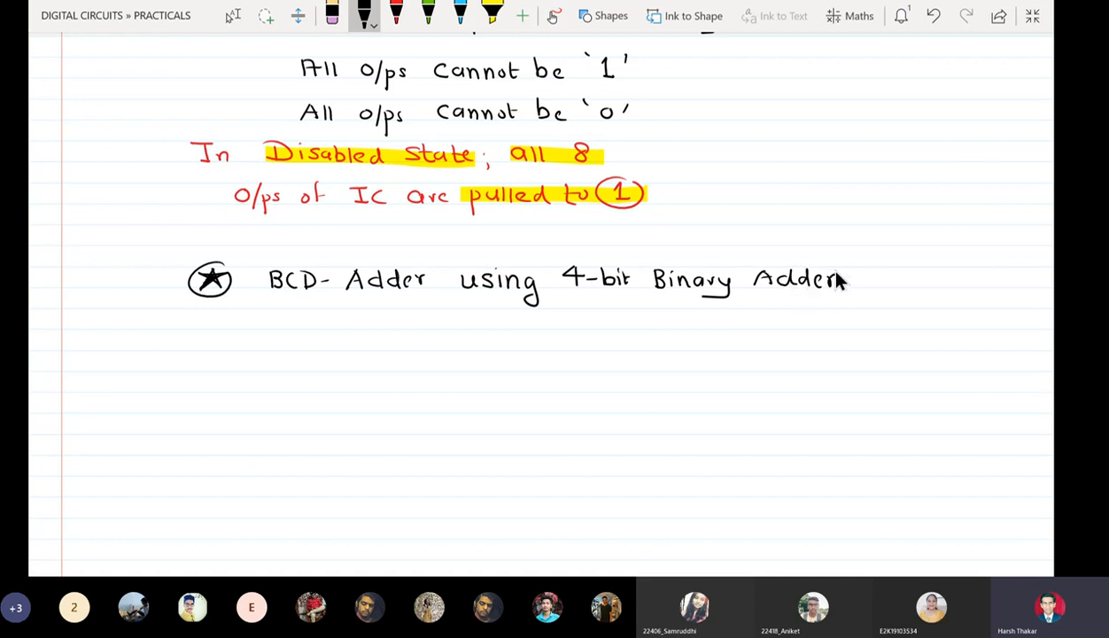
- Underline the BCD-Adder heading with a straight line and make the line black
{"action": "left_click", "coordinate": [396, 15]}
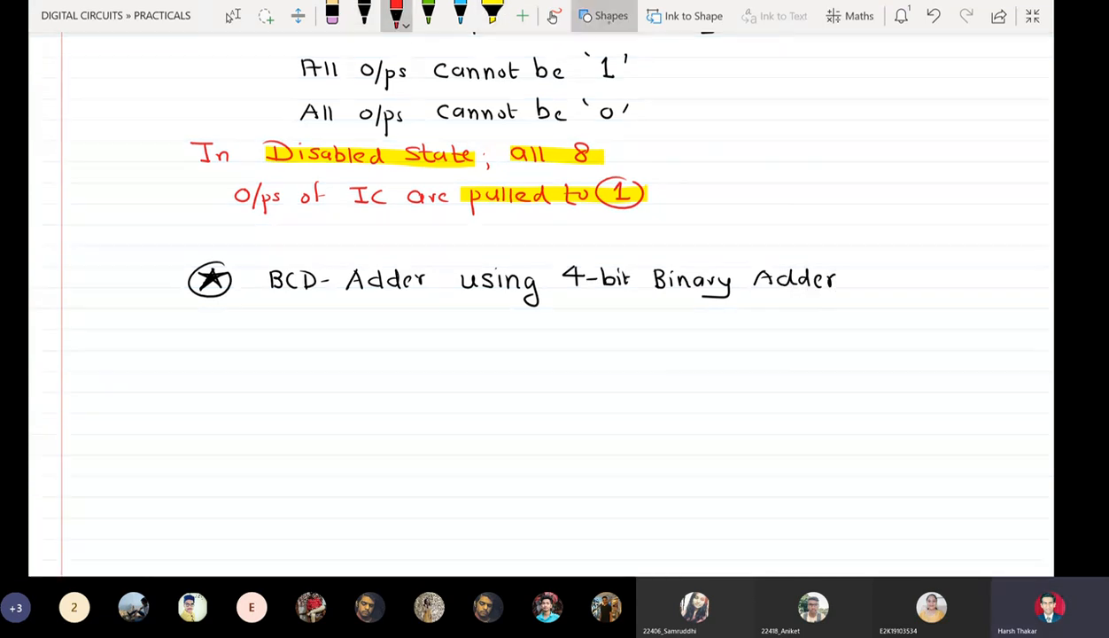
{"action": "left_click", "coordinate": [604, 15]}
{"action": "left_click", "coordinate": [602, 92]}
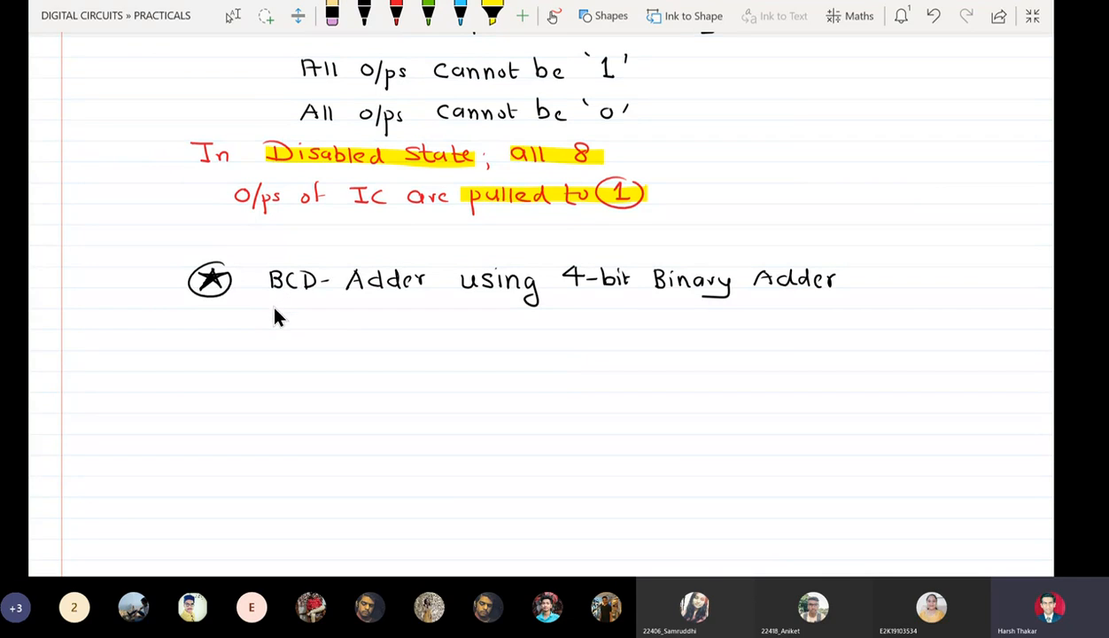
{"action": "mouse_move", "coordinate": [274, 309]}
{"action": "left_mouse_down"}
{"action": "mouse_move", "coordinate": [841, 313]}
{"action": "mouse_move", "coordinate": [860, 301]}
{"action": "left_mouse_up"}
{"action": "left_click", "coordinate": [233, 16]}
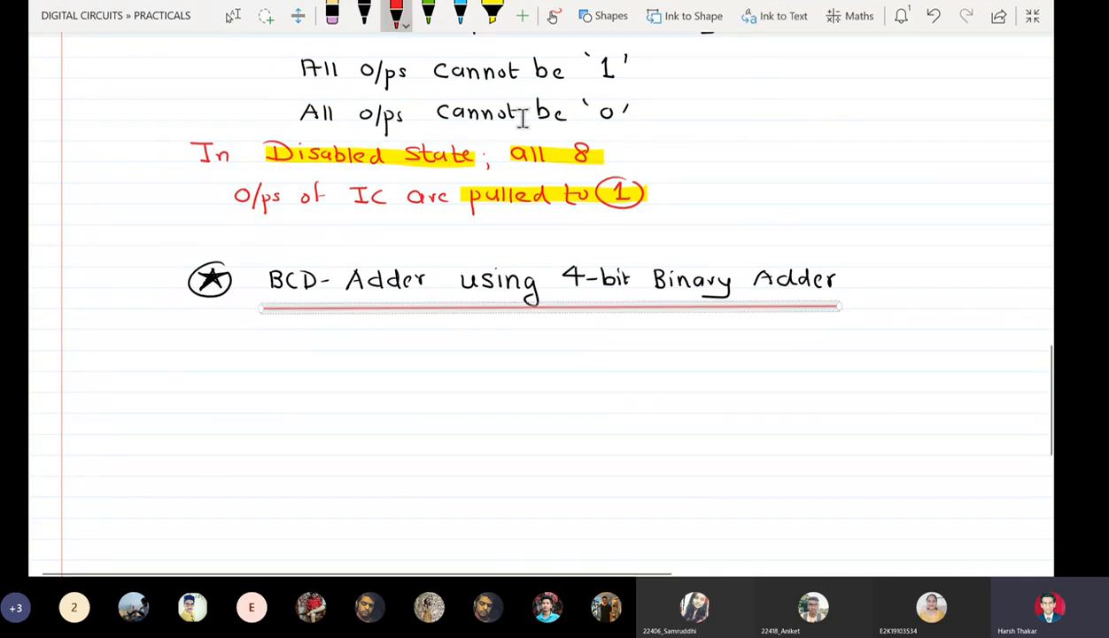
{"action": "scroll", "coordinate": [547, 139], "scroll_direction": "down", "scroll_amount": 2}
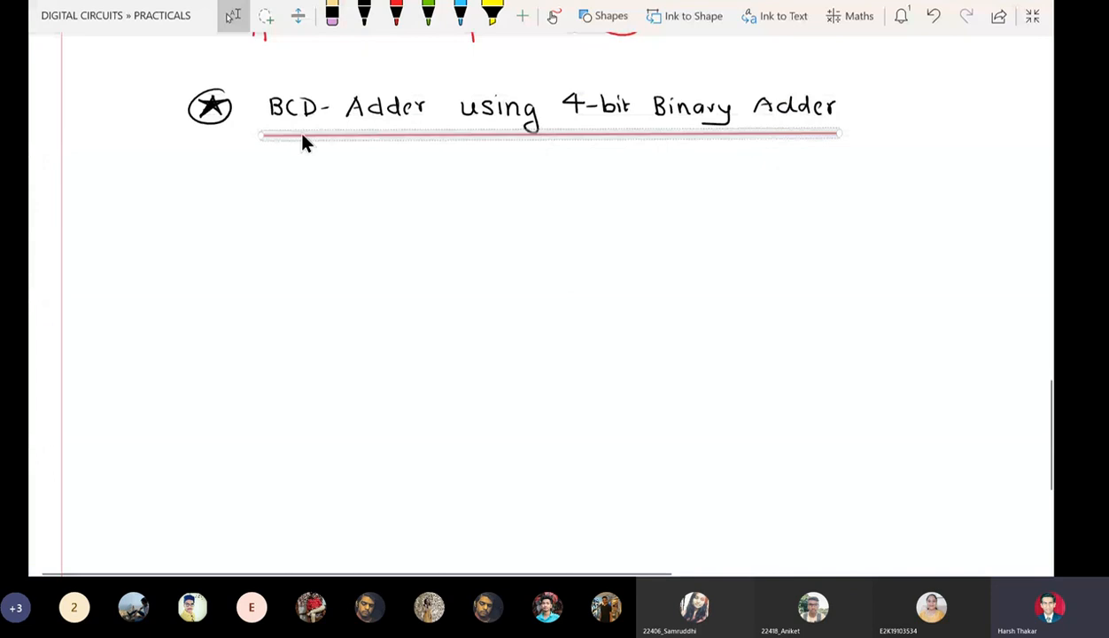
{"action": "left_click", "coordinate": [364, 16]}
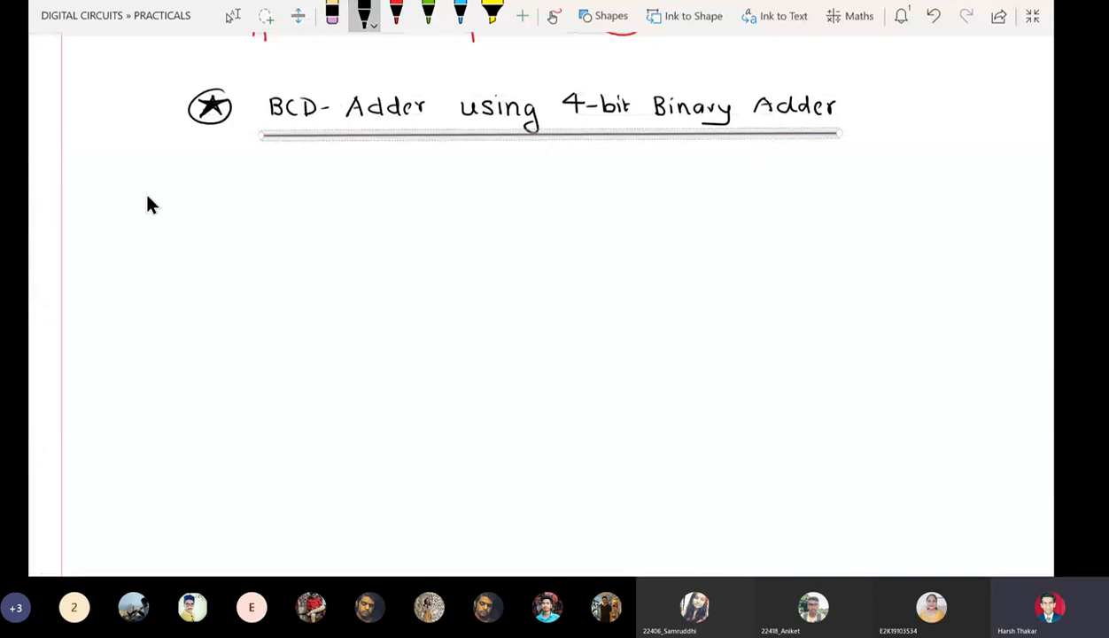
- Handwrite the first circled-asterisk bullet under the heading in black: "BCD ⇒ Binary Coded Decimal system"
{"action": "mouse_move", "coordinate": [142, 188]}
{"action": "left_mouse_down"}
{"action": "mouse_move", "coordinate": [167, 189]}
{"action": "mouse_move", "coordinate": [154, 203]}
{"action": "mouse_move", "coordinate": [163, 200]}
{"action": "left_mouse_up"}
{"action": "mouse_move", "coordinate": [163, 181]}
{"action": "left_mouse_down"}
{"action": "mouse_move", "coordinate": [147, 201]}
{"action": "mouse_move", "coordinate": [163, 182]}
{"action": "mouse_move", "coordinate": [232, 201]}
{"action": "left_mouse_up"}
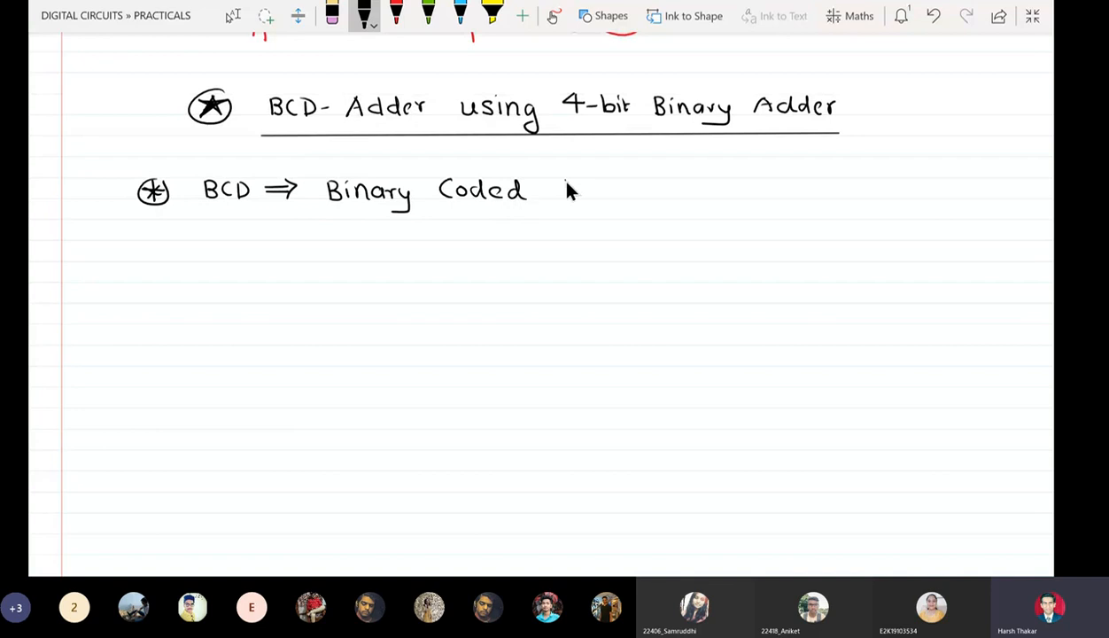
{"action": "left_click_drag", "start_coordinate": [586, 189], "coordinate": [667, 200]}
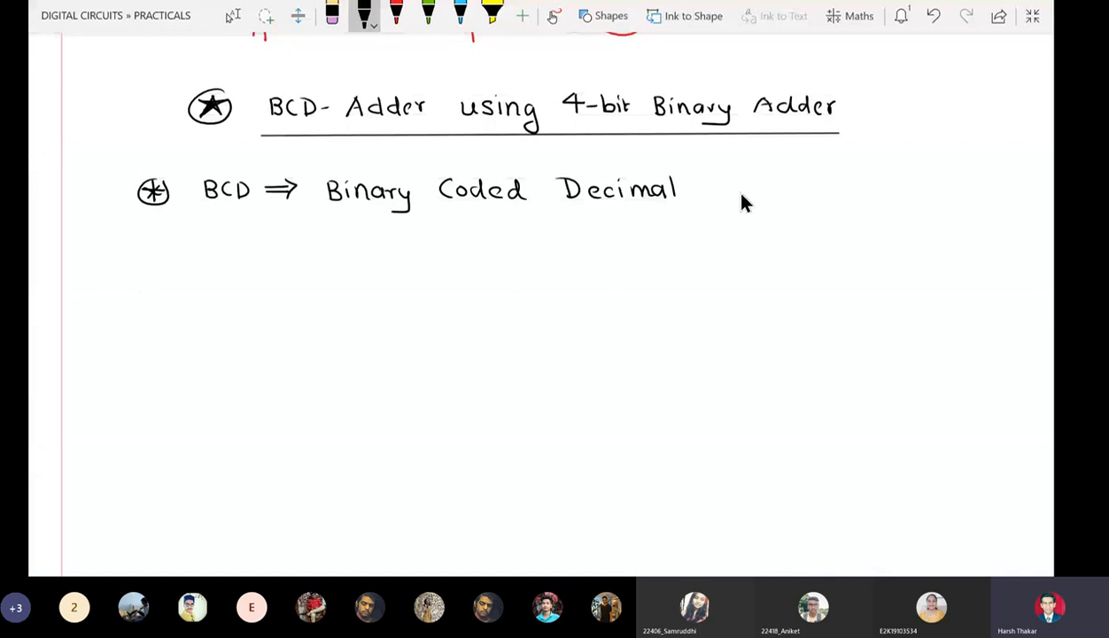
{"action": "left_click_drag", "start_coordinate": [802, 194], "coordinate": [813, 200]}
{"action": "left_click_drag", "start_coordinate": [816, 200], "coordinate": [835, 198]}
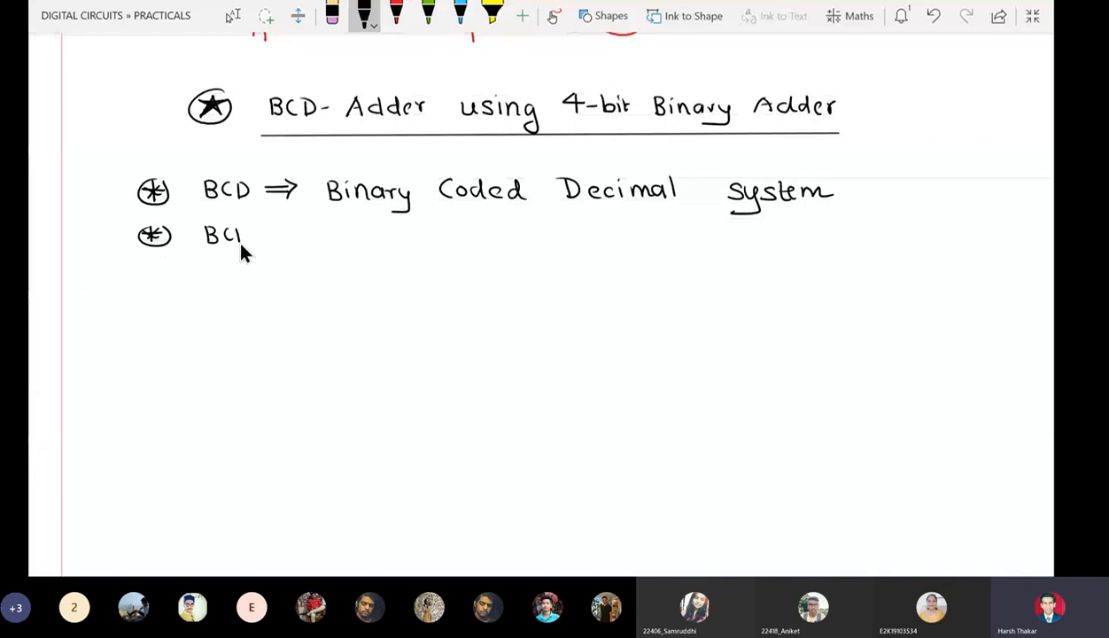
- Add the bullets "BCD ⇒ weighted code" and "BCD ⇒ 8-4-2-1 code", and highlight the digits 8, 4, 2 and 1 in yellow
{"action": "left_click_drag", "start_coordinate": [274, 239], "coordinate": [302, 240]}
{"action": "left_click_drag", "start_coordinate": [297, 225], "coordinate": [298, 245]}
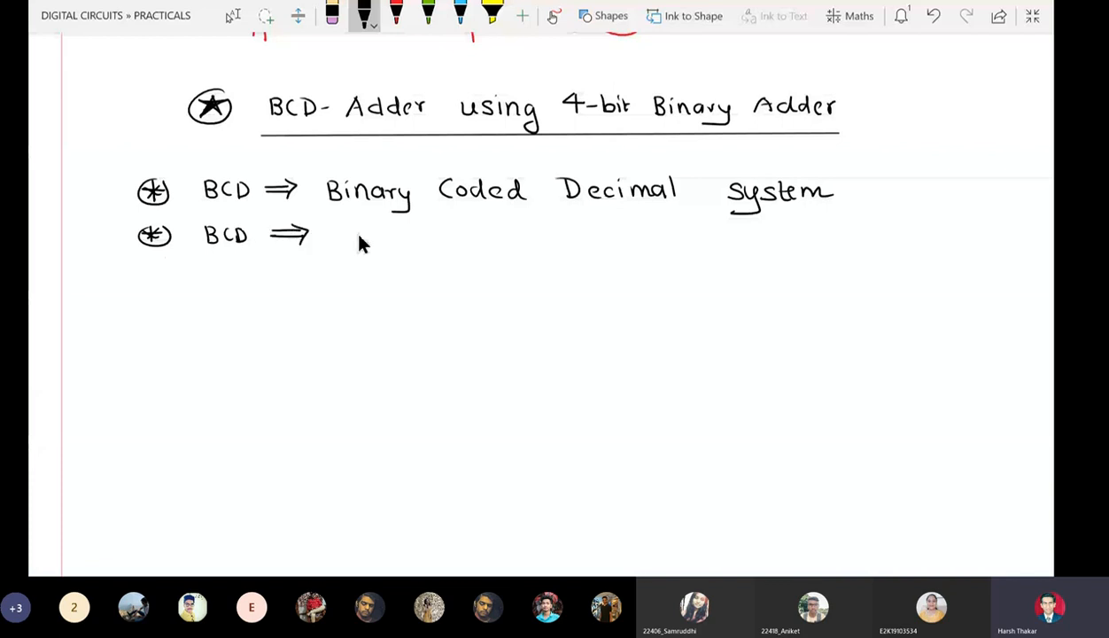
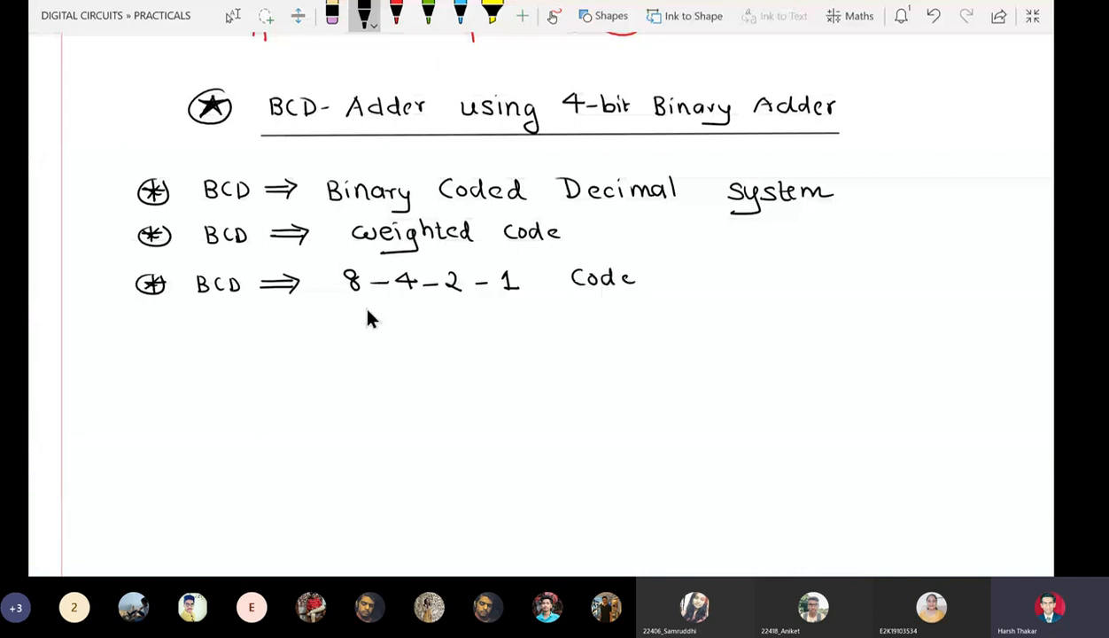
{"action": "left_click", "coordinate": [493, 14]}
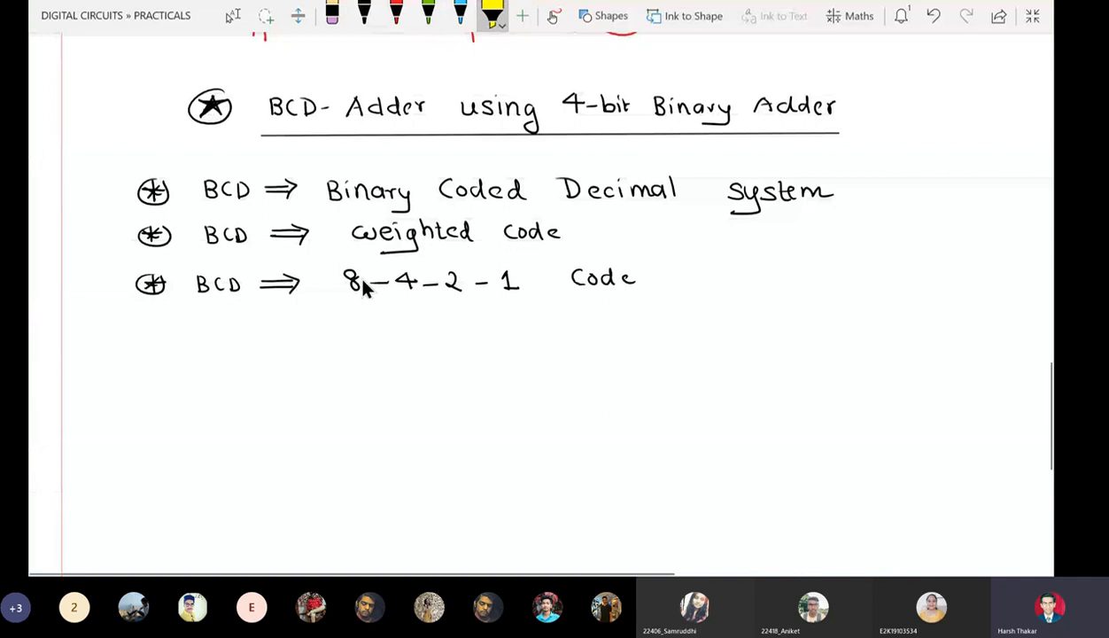
{"action": "mouse_move", "coordinate": [344, 273]}
{"action": "left_mouse_down"}
{"action": "mouse_move", "coordinate": [349, 292]}
{"action": "mouse_move", "coordinate": [508, 290]}
{"action": "left_mouse_up"}
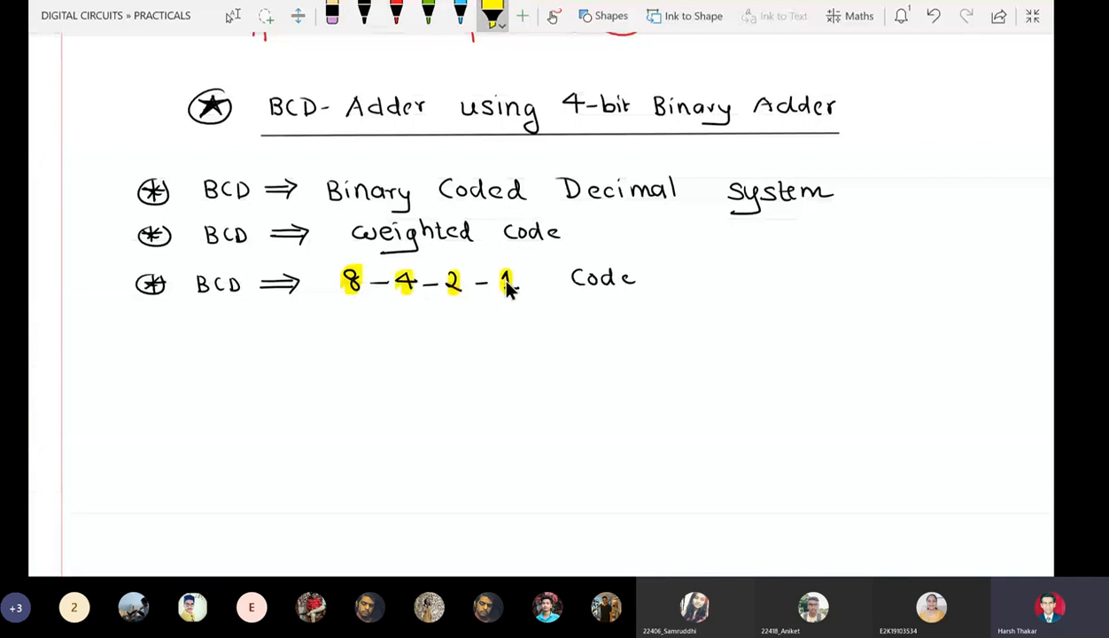
- Write 2³ - 2² - 2¹ - 2⁰ in green beneath 8-4-2-1, and underline each digit in light blue with a thicker pen
{"action": "left_click", "coordinate": [428, 13]}
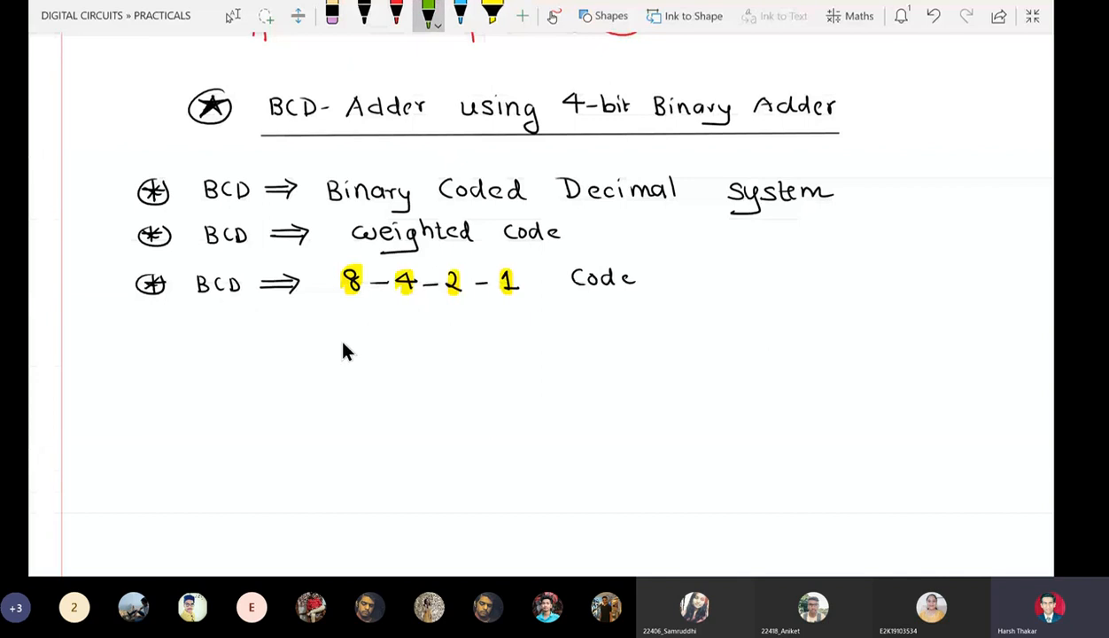
{"action": "left_click_drag", "start_coordinate": [340, 328], "coordinate": [357, 335]}
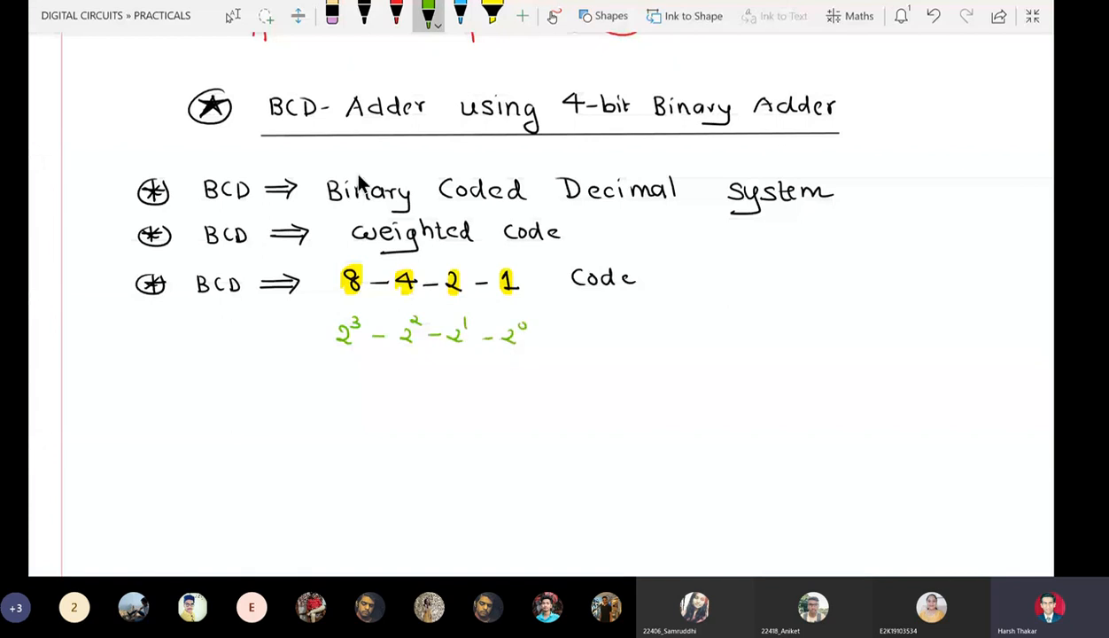
{"action": "left_click", "coordinate": [460, 15]}
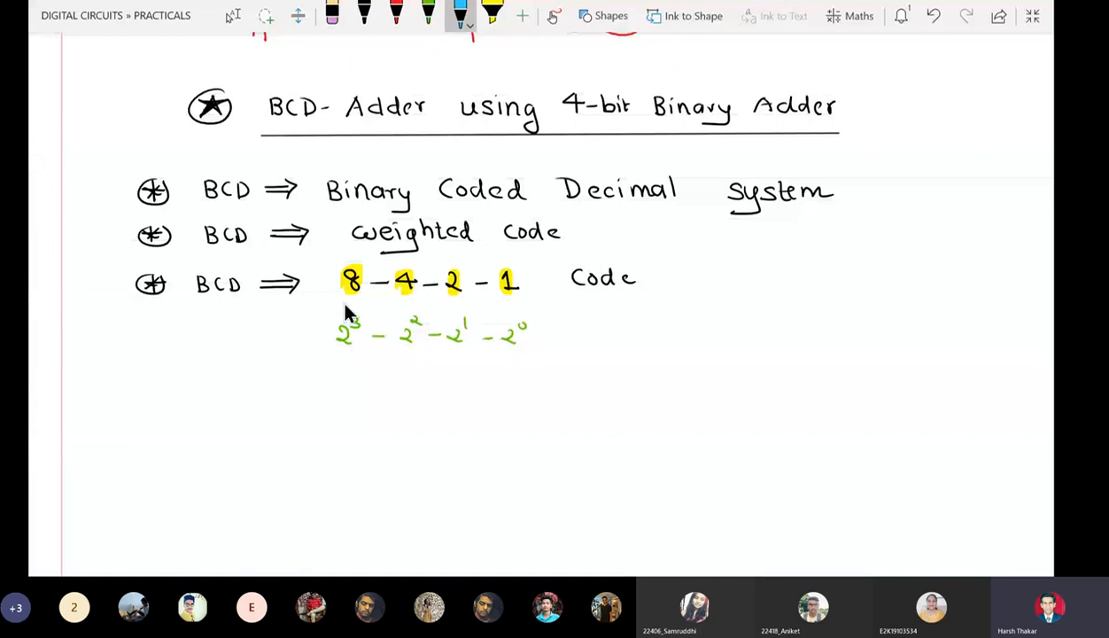
{"action": "left_click", "coordinate": [459, 15]}
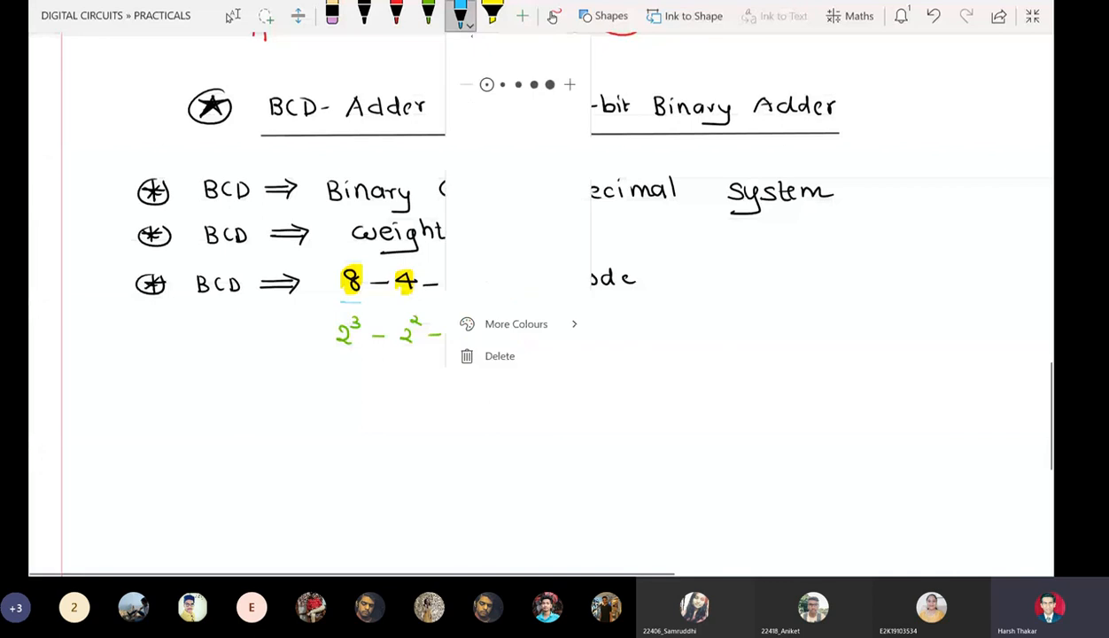
{"action": "left_click", "coordinate": [500, 83]}
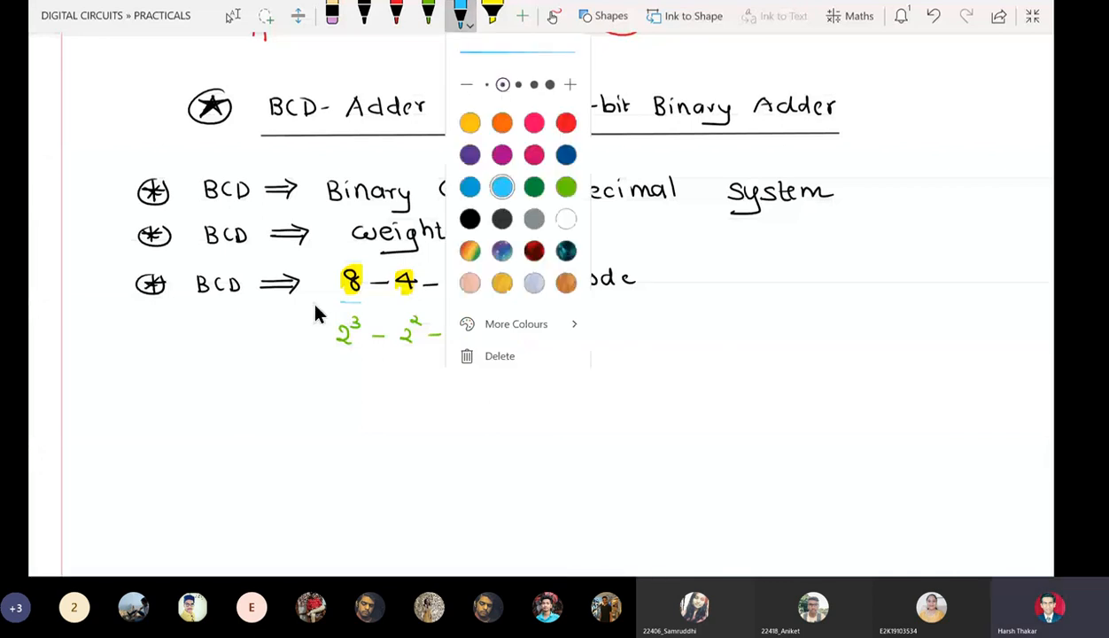
{"action": "left_click_drag", "start_coordinate": [395, 303], "coordinate": [414, 303]}
{"action": "left_click_drag", "start_coordinate": [445, 302], "coordinate": [461, 303]}
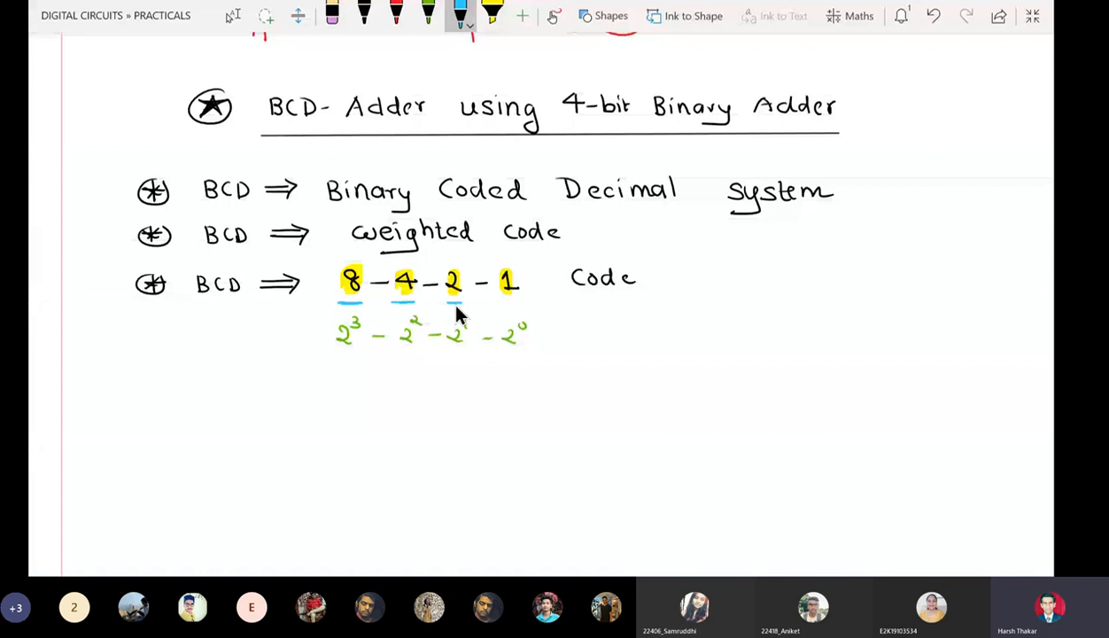
{"action": "left_click_drag", "start_coordinate": [496, 303], "coordinate": [512, 303]}
- Handwrite the black bullet "BCD ⇒ 4-bit code" below the green powers of two
{"action": "left_click", "coordinate": [364, 15]}
{"action": "left_click_drag", "start_coordinate": [147, 379], "coordinate": [163, 379]}
{"action": "left_click_drag", "start_coordinate": [155, 372], "coordinate": [157, 372]}
{"action": "left_click_drag", "start_coordinate": [200, 374], "coordinate": [200, 388]}
{"action": "left_click_drag", "start_coordinate": [201, 371], "coordinate": [202, 388]}
{"action": "left_click_drag", "start_coordinate": [225, 374], "coordinate": [223, 388]}
{"action": "left_click_drag", "start_coordinate": [230, 372], "coordinate": [232, 388]}
{"action": "left_click_drag", "start_coordinate": [272, 376], "coordinate": [302, 376]}
{"action": "left_click_drag", "start_coordinate": [272, 383], "coordinate": [305, 383]}
{"action": "left_click_drag", "start_coordinate": [296, 370], "coordinate": [305, 381]}
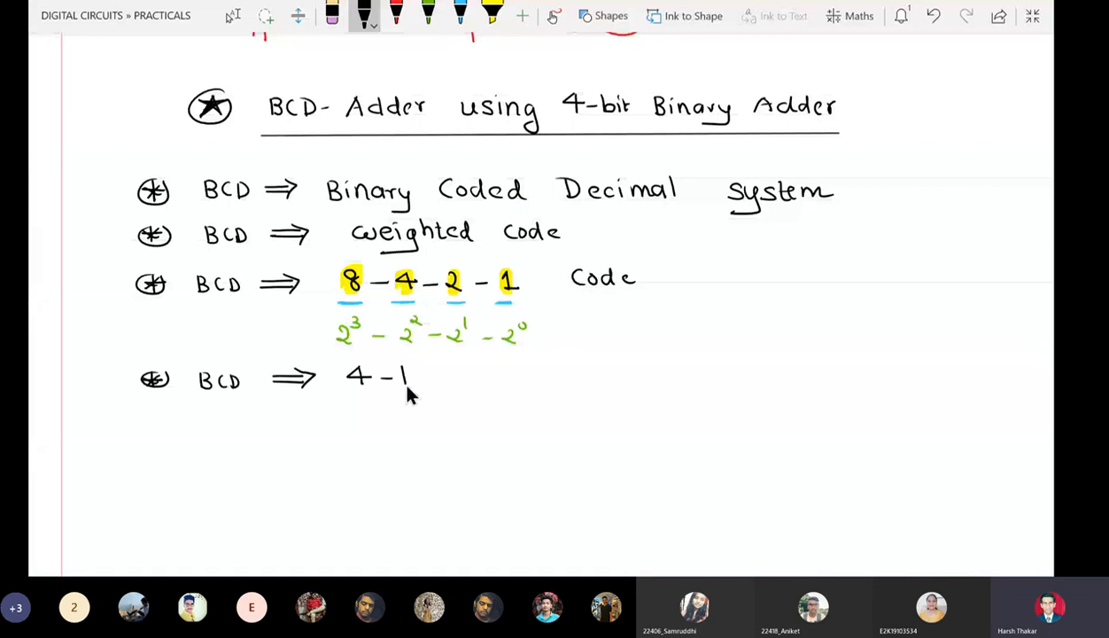
{"action": "left_click_drag", "start_coordinate": [405, 377], "coordinate": [407, 385]}
{"action": "left_click_drag", "start_coordinate": [418, 376], "coordinate": [418, 385]}
{"action": "left_click_drag", "start_coordinate": [418, 370], "coordinate": [419, 370]}
{"action": "left_click_drag", "start_coordinate": [425, 367], "coordinate": [426, 385]}
{"action": "left_click_drag", "start_coordinate": [422, 374], "coordinate": [431, 373]}
{"action": "mouse_move", "coordinate": [468, 375]}
{"action": "left_mouse_down"}
{"action": "mouse_move", "coordinate": [466, 384]}
{"action": "mouse_move", "coordinate": [498, 386]}
{"action": "left_mouse_up"}
{"action": "left_click_drag", "start_coordinate": [506, 381], "coordinate": [517, 386]}
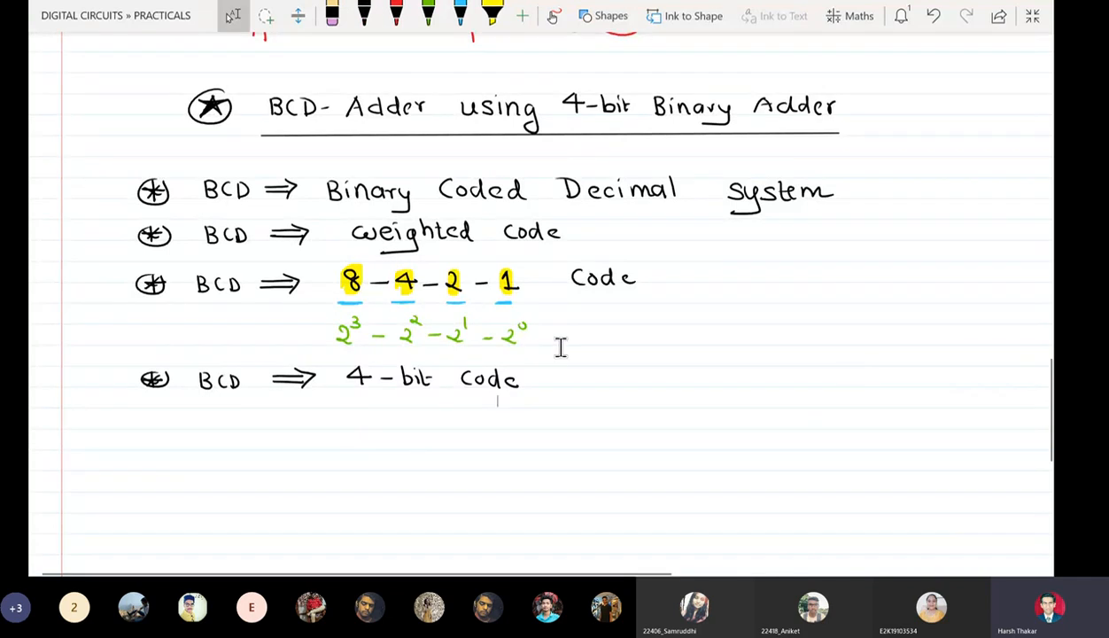
- Begin another circled-asterisk bullet in black below the "4-bit code" line
{"action": "scroll", "coordinate": [559, 351], "scroll_direction": "down", "scroll_amount": 1}
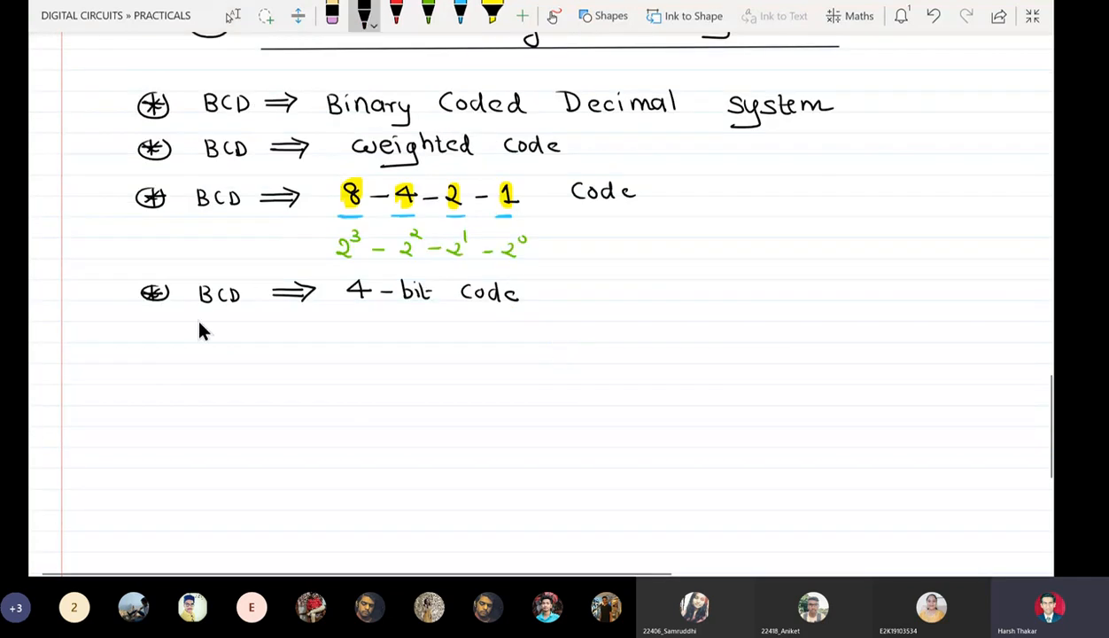
{"action": "left_click_drag", "start_coordinate": [142, 344], "coordinate": [163, 351]}
{"action": "left_click_drag", "start_coordinate": [159, 335], "coordinate": [177, 346]}
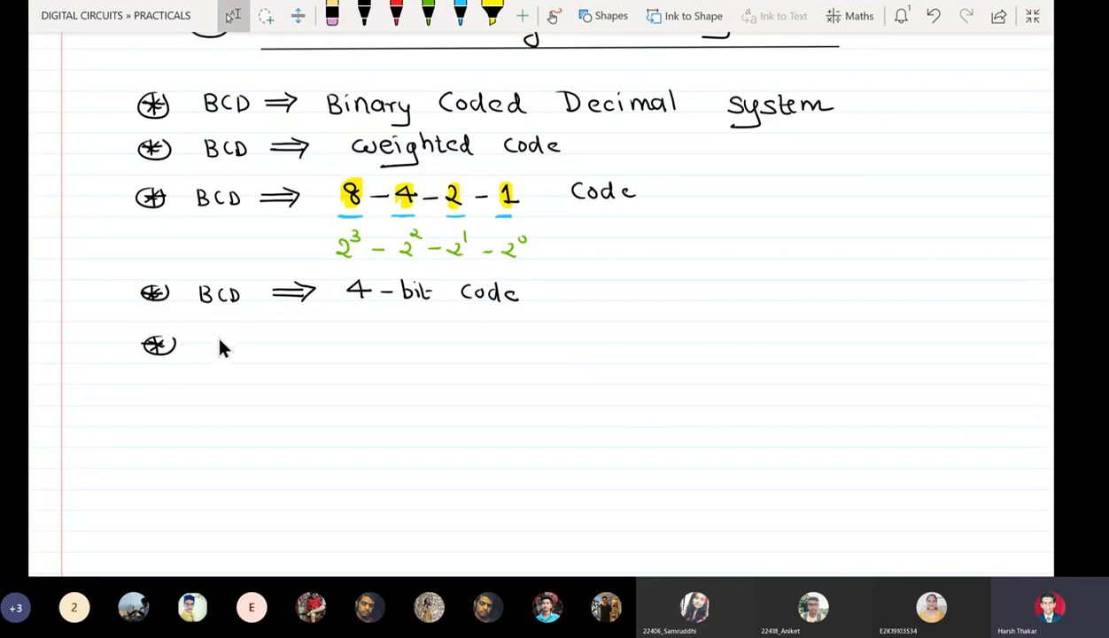
- Write the black bullet "BCD vs HEX code" with the sub-point "Both are 4-bit codes" under the 4-bit code line
{"action": "left_click_drag", "start_coordinate": [251, 339], "coordinate": [258, 352]}
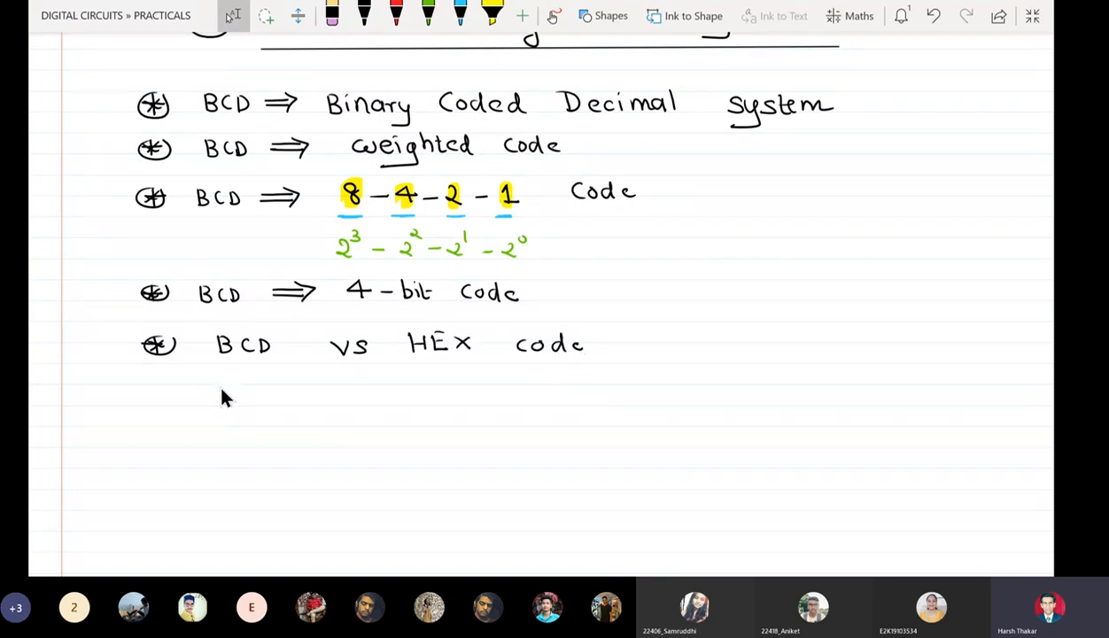
{"action": "left_click_drag", "start_coordinate": [288, 397], "coordinate": [396, 390]}
{"action": "left_click_drag", "start_coordinate": [447, 379], "coordinate": [452, 397]}
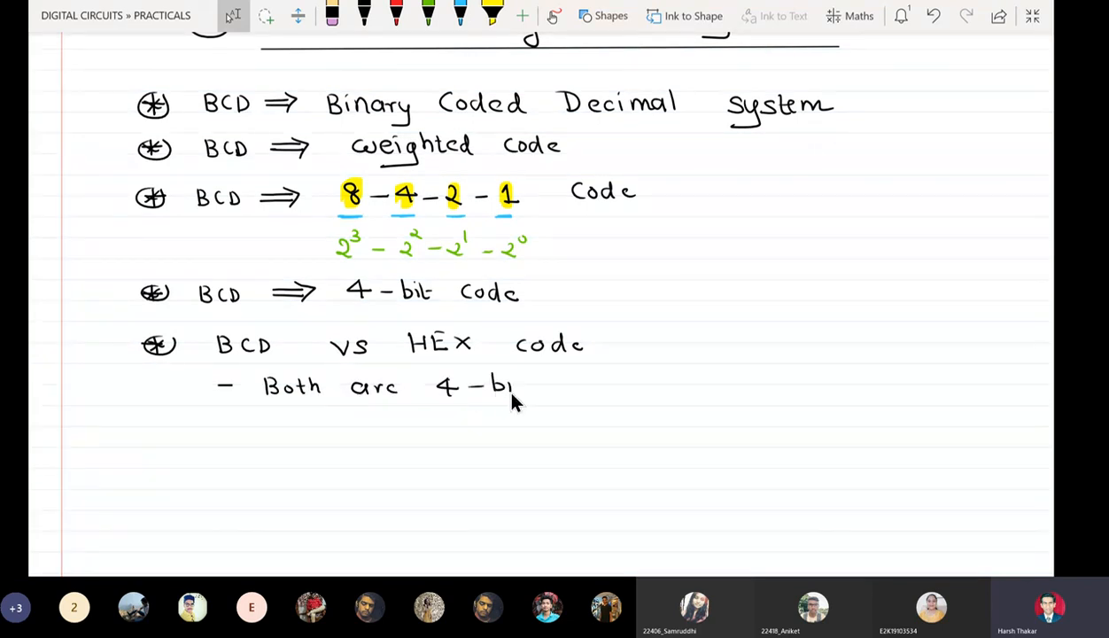
{"action": "mouse_move", "coordinate": [569, 380]}
{"action": "left_mouse_down"}
{"action": "mouse_move", "coordinate": [582, 398]}
{"action": "mouse_move", "coordinate": [608, 399]}
{"action": "left_mouse_up"}
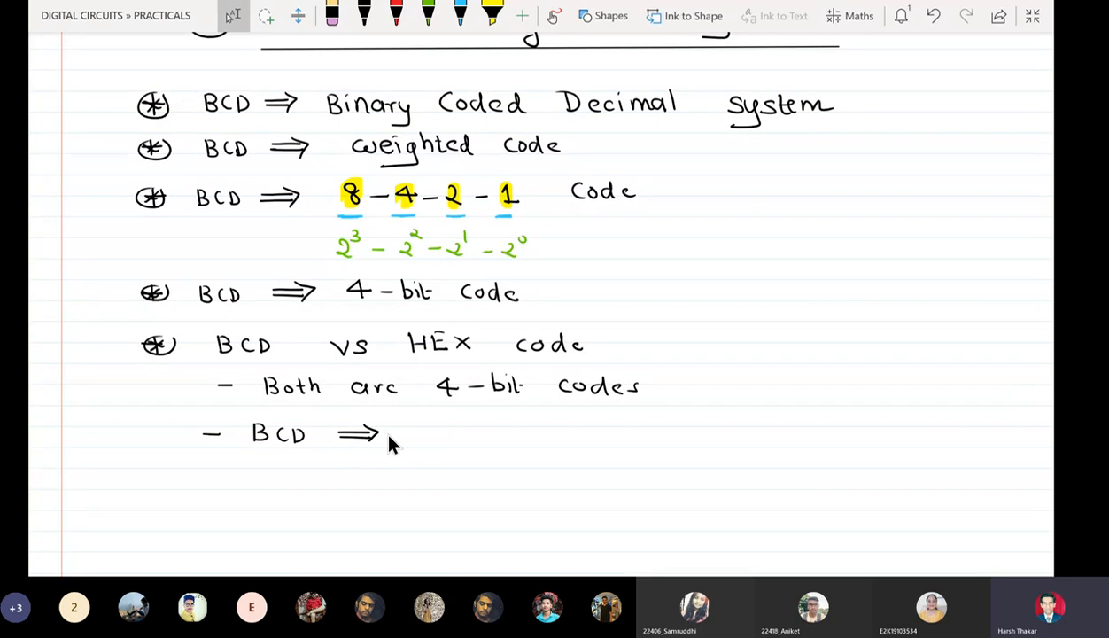
- Write the BCD range as 0000 → 1001 in black, with its decimal equivalent (0)10 → (9)10 in red underneath
{"action": "left_click_drag", "start_coordinate": [431, 423], "coordinate": [425, 439]}
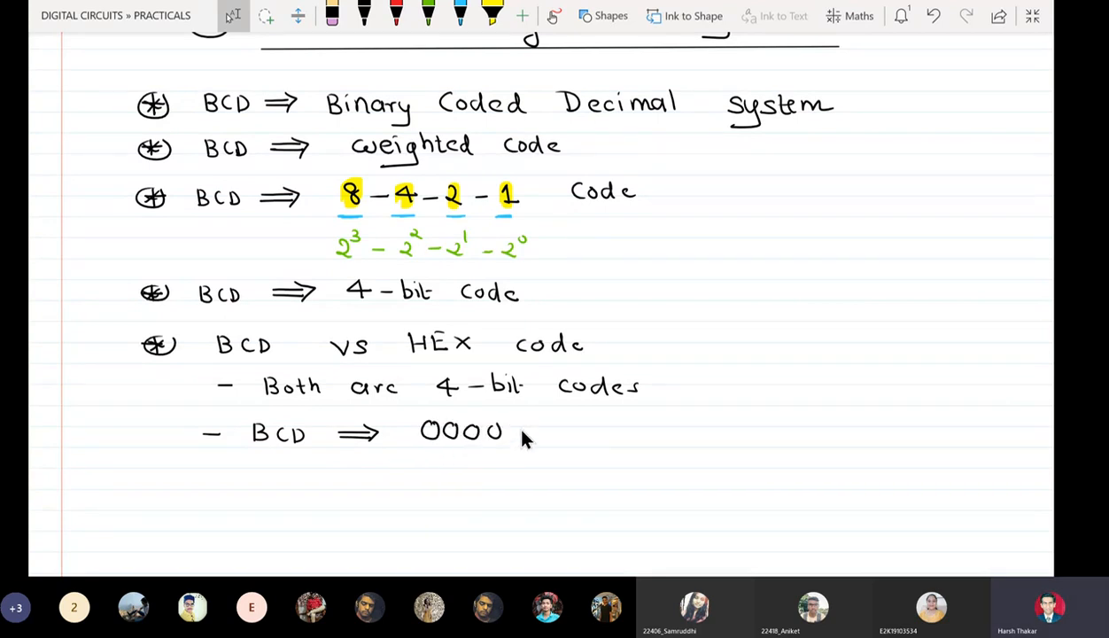
{"action": "mouse_move", "coordinate": [577, 424]}
{"action": "left_mouse_down"}
{"action": "mouse_move", "coordinate": [576, 438]}
{"action": "mouse_move", "coordinate": [630, 436]}
{"action": "left_mouse_up"}
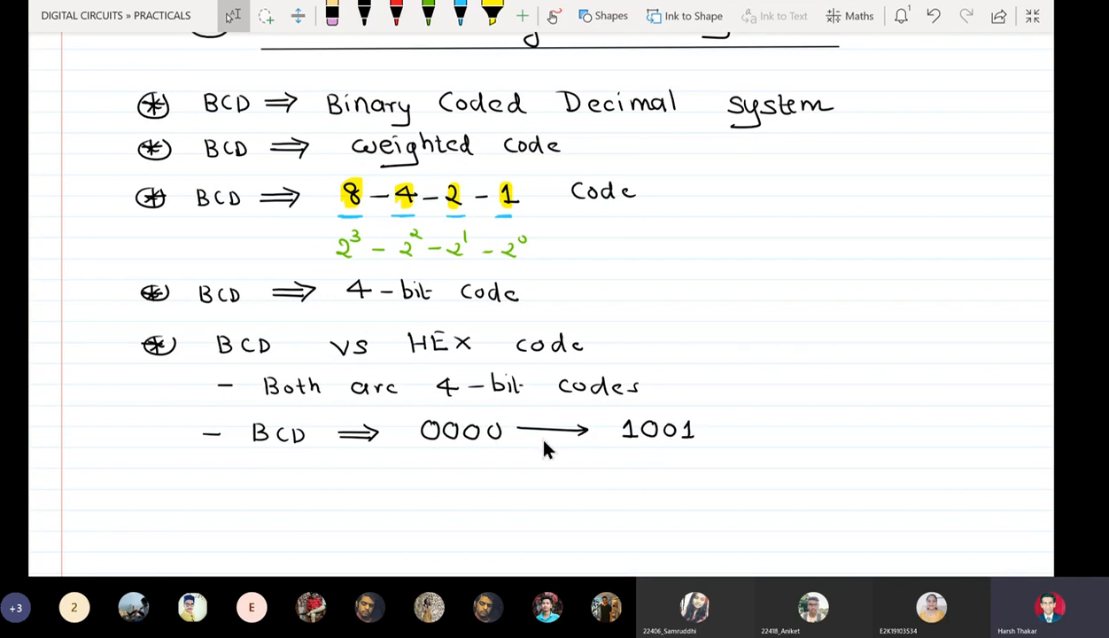
{"action": "left_click", "coordinate": [395, 15]}
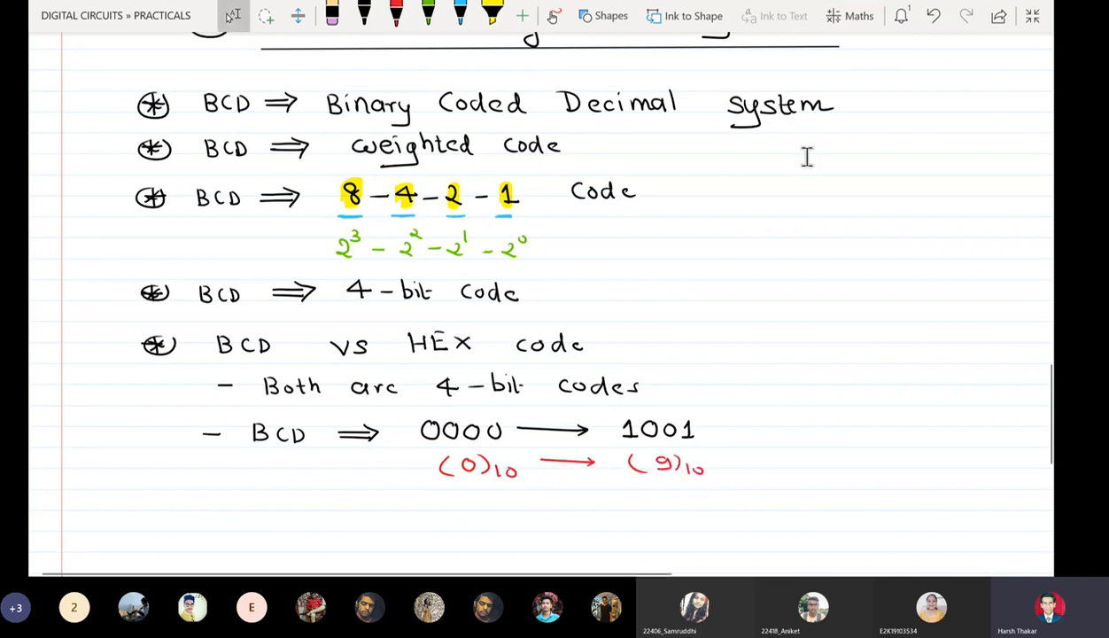
- Add the black sub-point "HEX ⇒ (0000) → (1111)" below the BCD range, including the parentheses around both codes
{"action": "scroll", "coordinate": [769, 354], "scroll_direction": "down", "scroll_amount": 3}
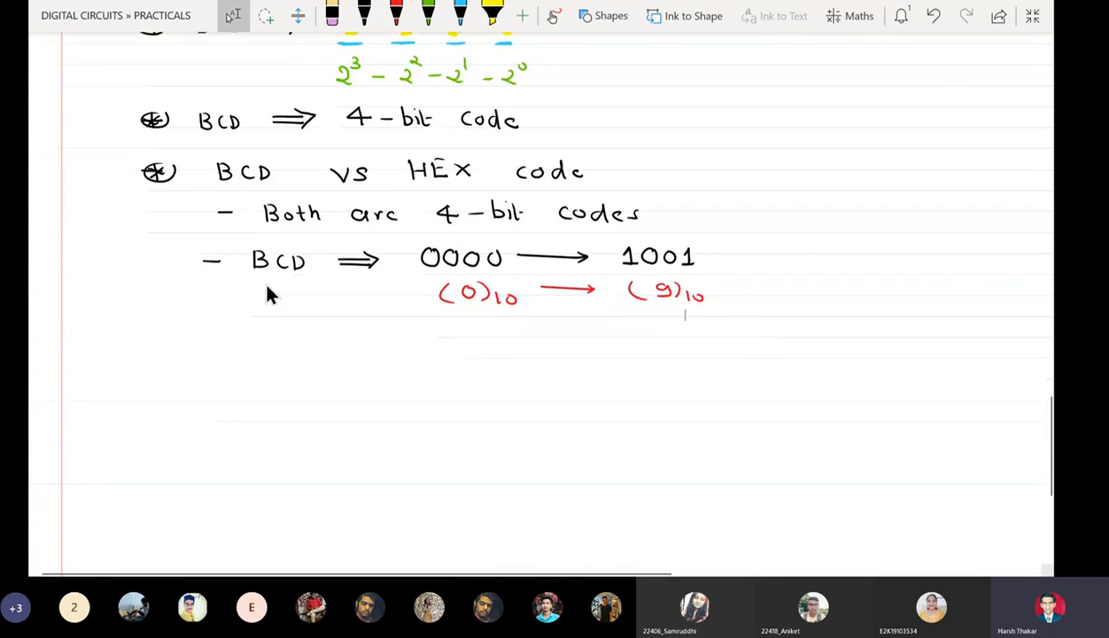
{"action": "left_click", "coordinate": [364, 15]}
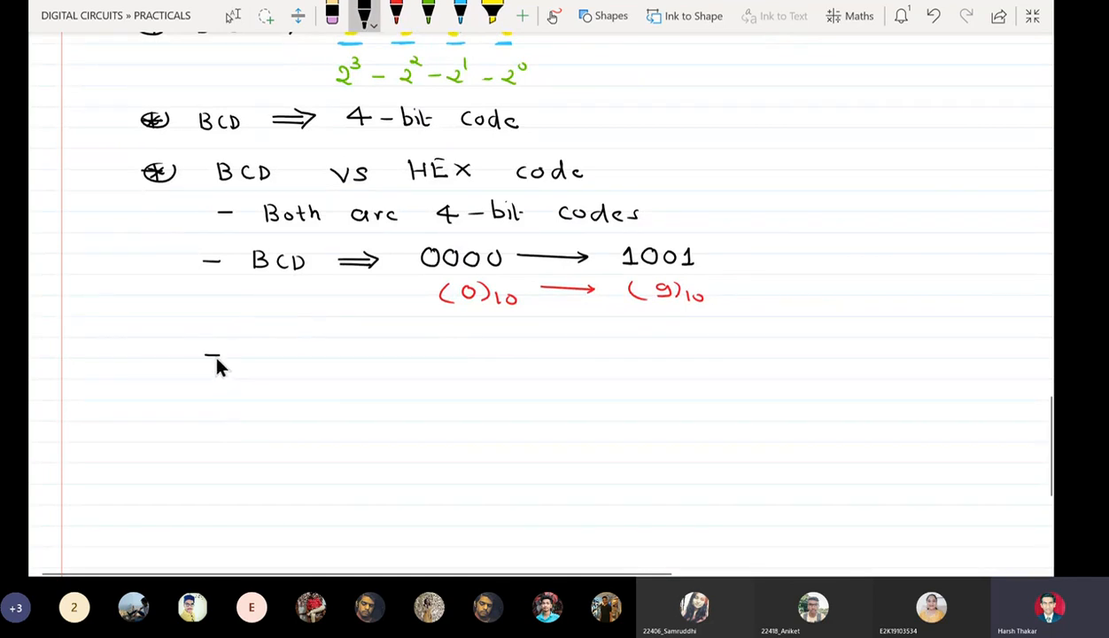
{"action": "left_click_drag", "start_coordinate": [217, 357], "coordinate": [221, 356]}
{"action": "left_click_drag", "start_coordinate": [253, 341], "coordinate": [313, 358]}
{"action": "left_click_drag", "start_coordinate": [313, 344], "coordinate": [301, 359]}
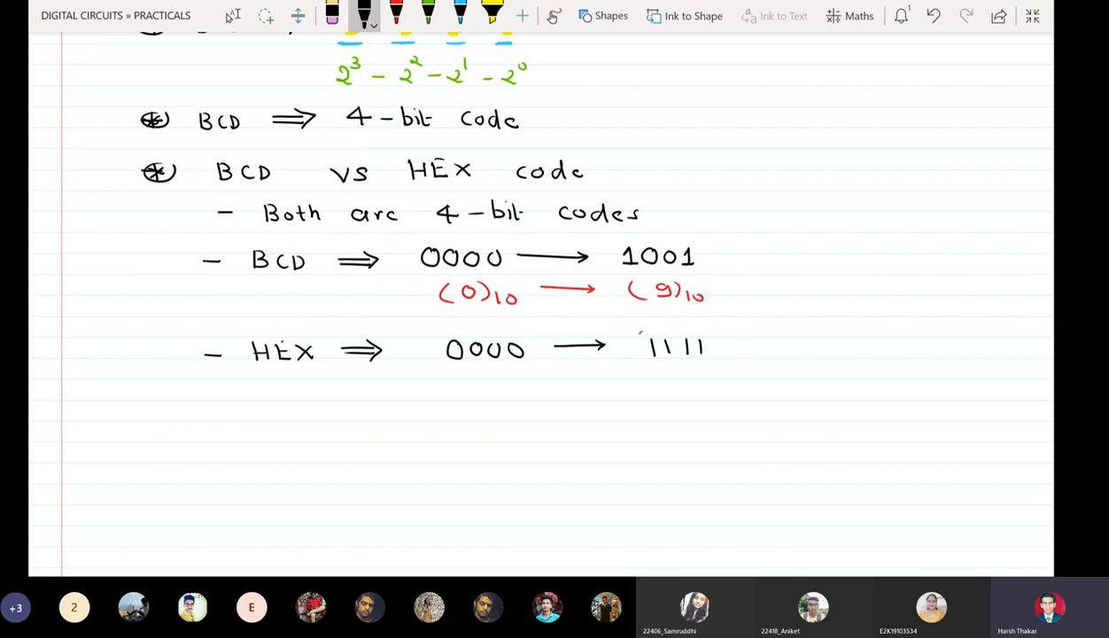
{"action": "left_click_drag", "start_coordinate": [642, 331], "coordinate": [643, 361]}
{"action": "left_click_drag", "start_coordinate": [721, 331], "coordinate": [722, 359]}
{"action": "left_click_drag", "start_coordinate": [431, 330], "coordinate": [434, 370]}
{"action": "left_click_drag", "start_coordinate": [529, 333], "coordinate": [531, 362]}
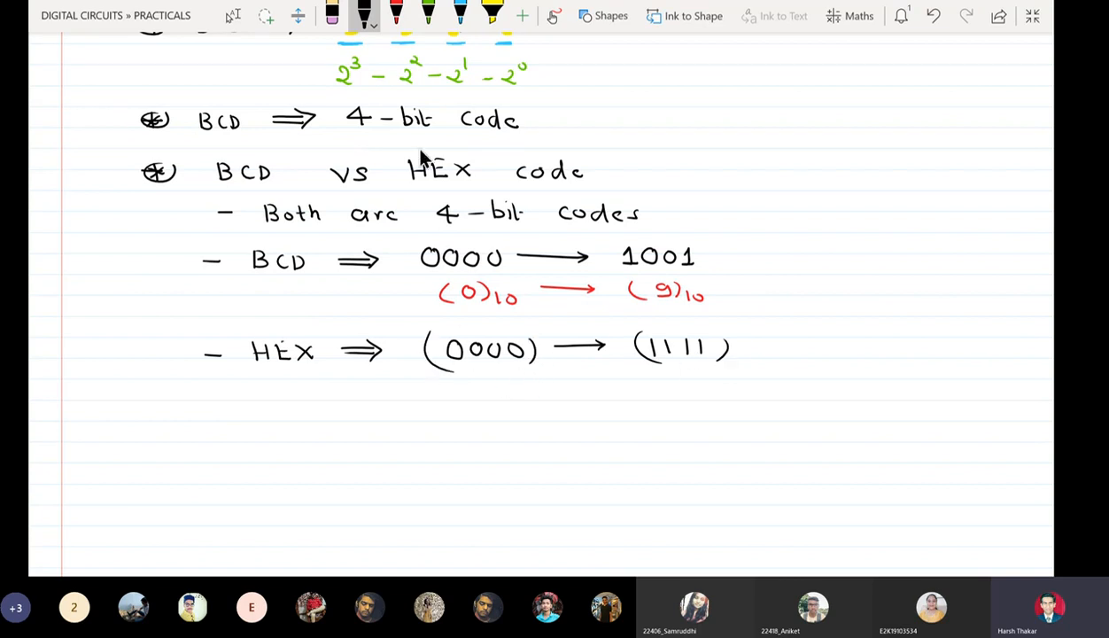
- Write (0)10 → (F)10 in red beneath the HEX range
{"action": "left_click", "coordinate": [396, 13]}
{"action": "left_click_drag", "start_coordinate": [464, 396], "coordinate": [461, 413]}
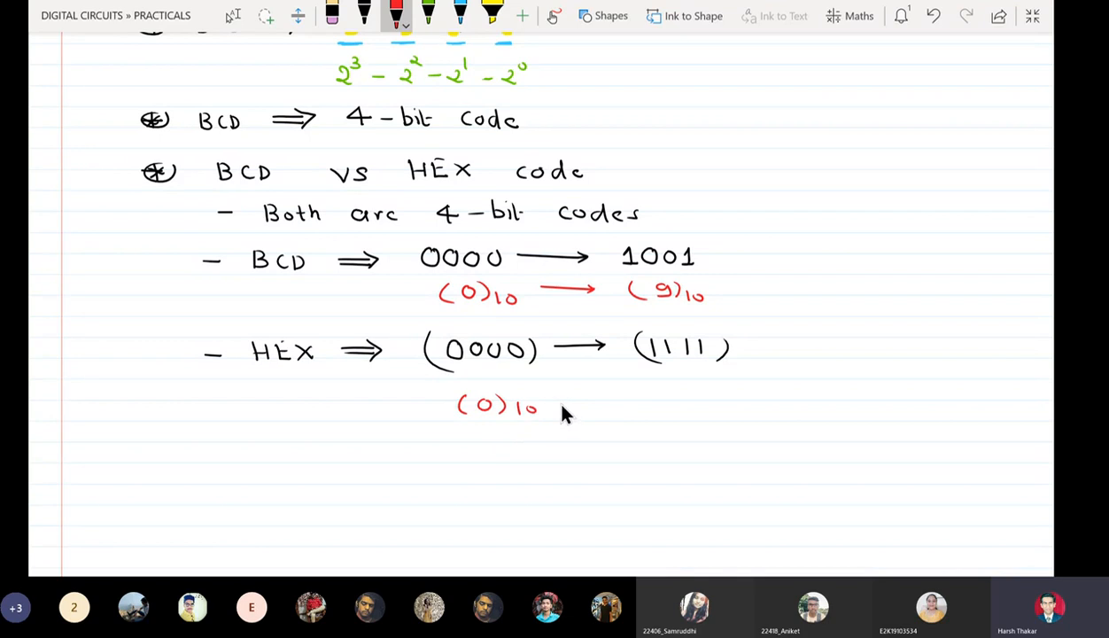
{"action": "left_click_drag", "start_coordinate": [647, 408], "coordinate": [650, 414]}
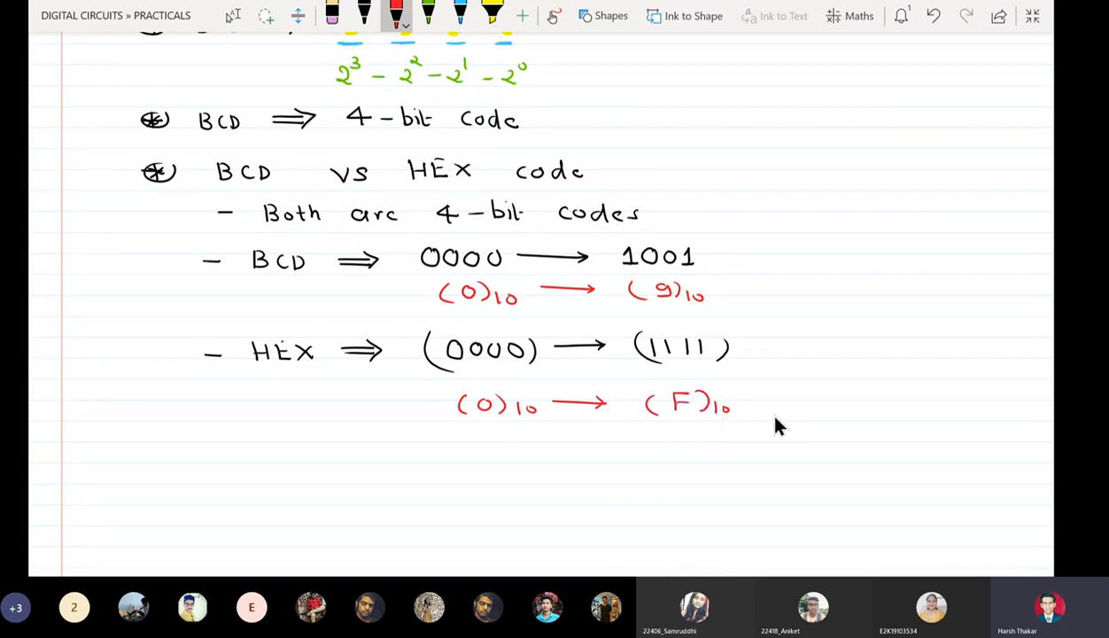
{"action": "left_click", "coordinate": [719, 422]}
- Write a new black starred bullet "BCD system:- (10)10 → (15)10" below the HEX range
{"action": "scroll", "coordinate": [718, 346], "scroll_direction": "down", "scroll_amount": 2}
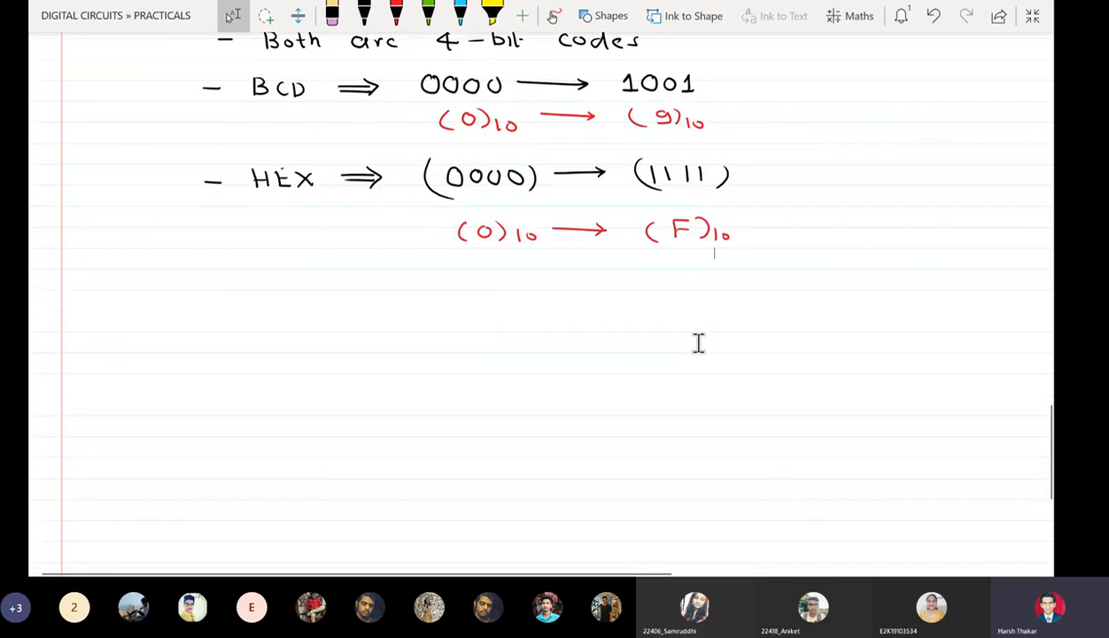
{"action": "scroll", "coordinate": [695, 347], "scroll_direction": "up", "scroll_amount": 1}
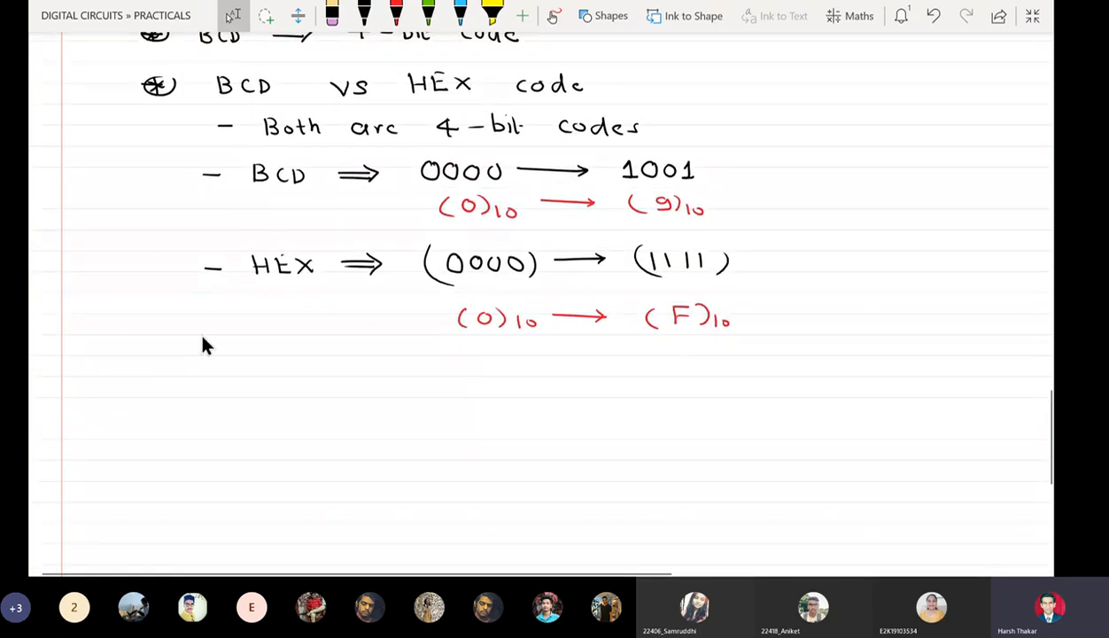
{"action": "left_click", "coordinate": [364, 16]}
{"action": "left_click_drag", "start_coordinate": [149, 388], "coordinate": [209, 389]}
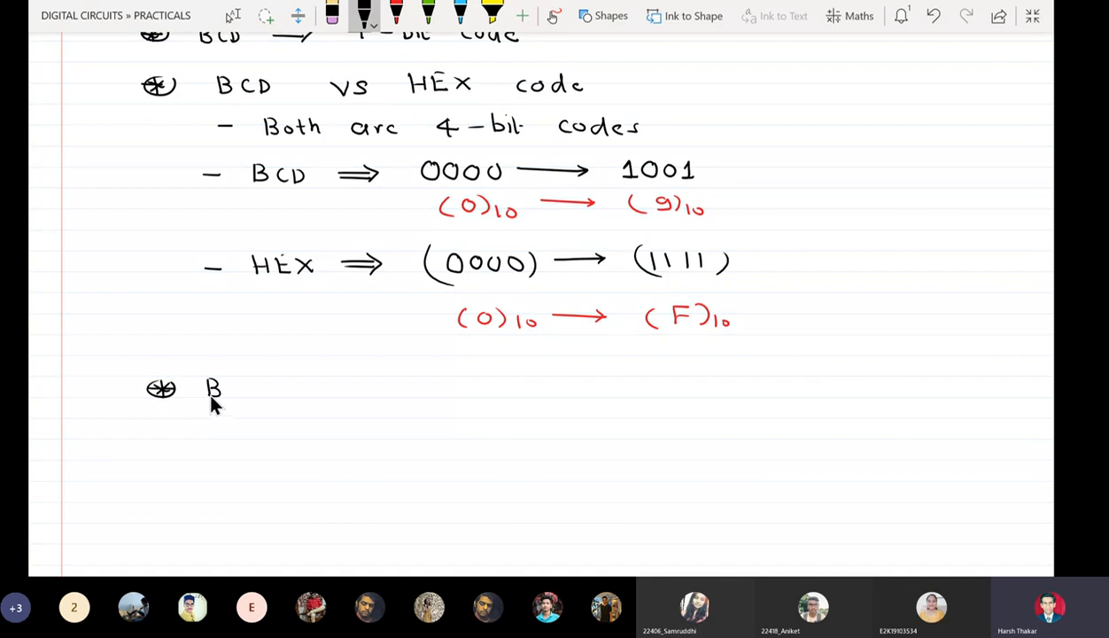
{"action": "left_click_drag", "start_coordinate": [248, 382], "coordinate": [241, 396]}
{"action": "left_click_drag", "start_coordinate": [257, 381], "coordinate": [258, 395]}
{"action": "left_click_drag", "start_coordinate": [296, 382], "coordinate": [284, 396]}
{"action": "left_click_drag", "start_coordinate": [299, 383], "coordinate": [320, 401]}
{"action": "left_click_drag", "start_coordinate": [337, 381], "coordinate": [339, 395]}
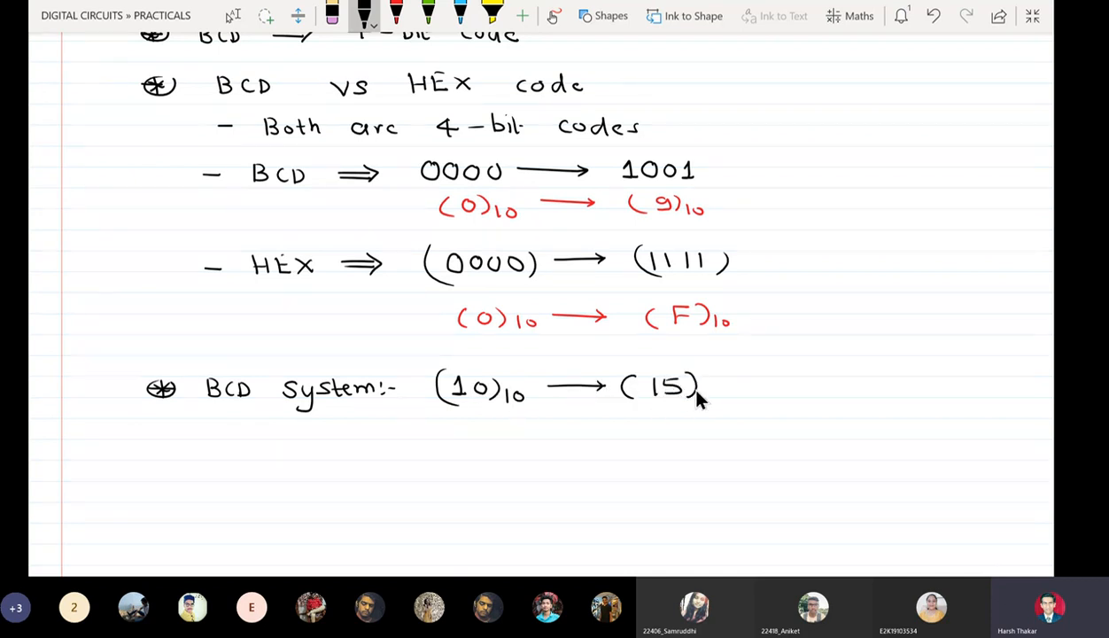
- Draw a red brace under (10)10 → (15)10, label it "Invalid nos." in red and highlight the label yellow
{"action": "left_click", "coordinate": [396, 14]}
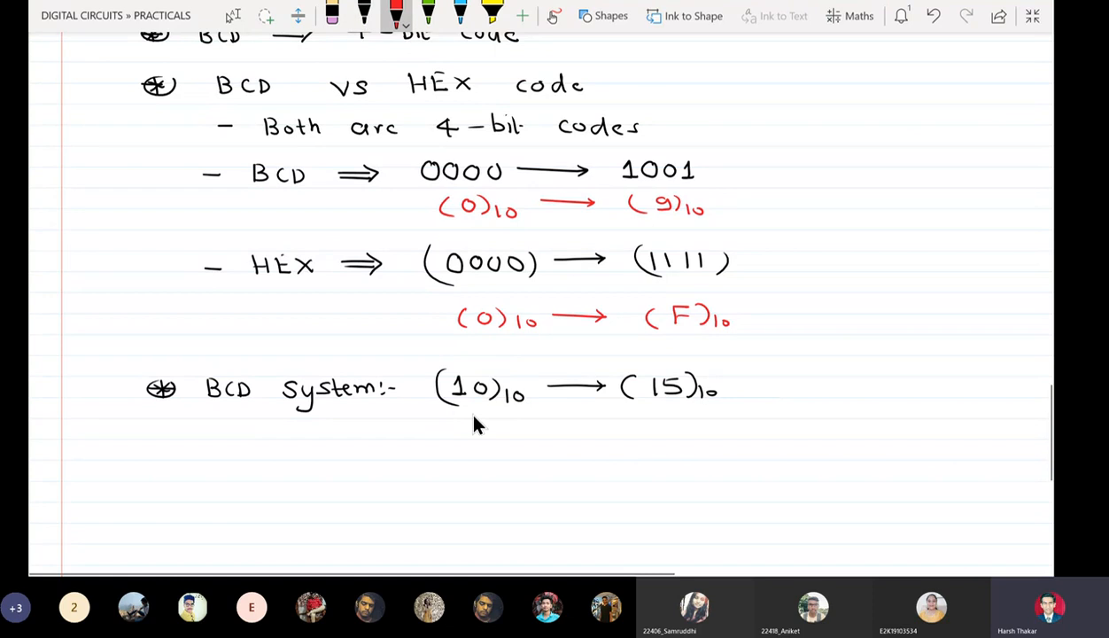
{"action": "left_click_drag", "start_coordinate": [441, 412], "coordinate": [442, 420]}
{"action": "left_click_drag", "start_coordinate": [616, 423], "coordinate": [718, 420]}
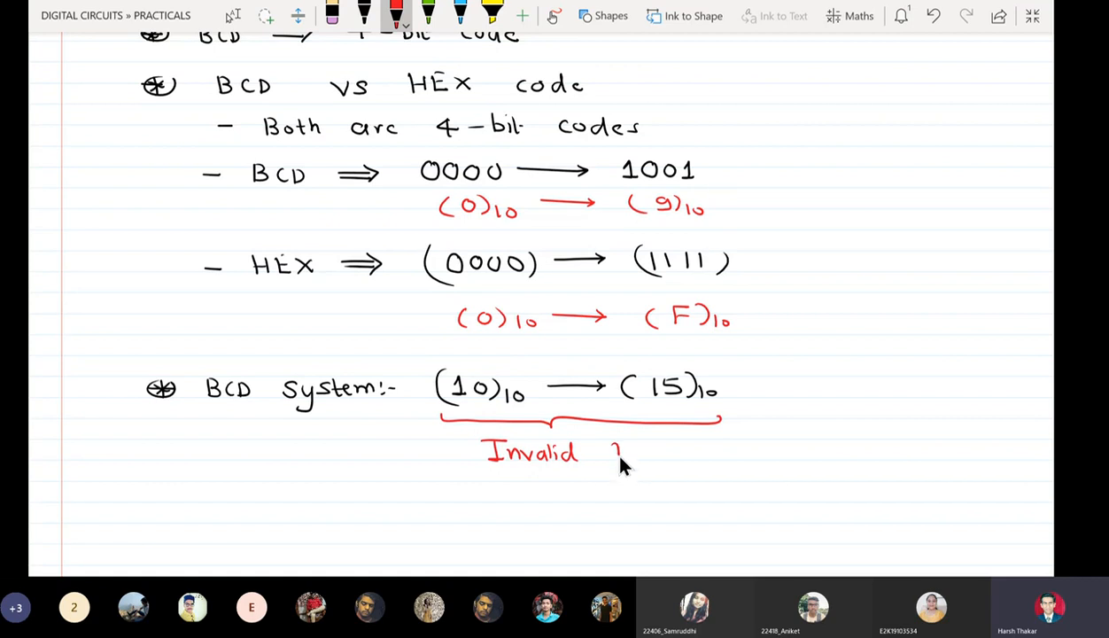
{"action": "left_click", "coordinate": [657, 454]}
{"action": "left_click", "coordinate": [663, 454]}
{"action": "left_click", "coordinate": [492, 14]}
{"action": "left_click_drag", "start_coordinate": [480, 446], "coordinate": [662, 452]}
- Write a red starred bullet "BCD-Adder is a Digital system which :-" below the invalid numbers note
{"action": "scroll", "coordinate": [585, 306], "scroll_direction": "down", "scroll_amount": 1}
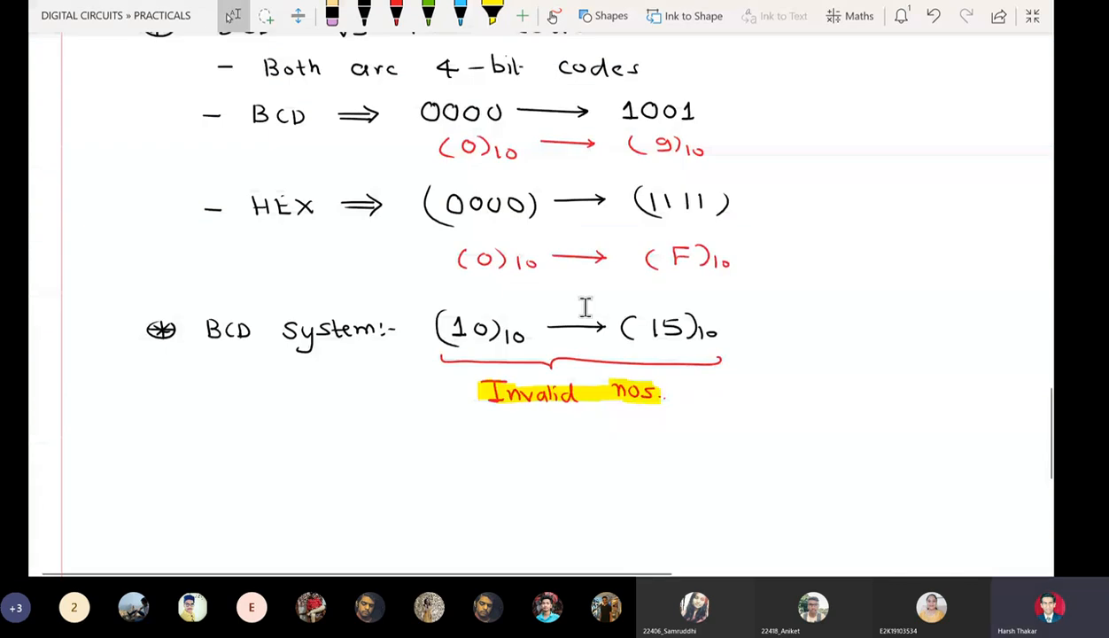
{"action": "scroll", "coordinate": [586, 308], "scroll_direction": "down", "scroll_amount": 3}
{"action": "left_click", "coordinate": [396, 15]}
{"action": "left_click_drag", "start_coordinate": [145, 259], "coordinate": [178, 258]}
{"action": "mouse_move", "coordinate": [162, 249]}
{"action": "left_mouse_down"}
{"action": "mouse_move", "coordinate": [163, 270]}
{"action": "mouse_move", "coordinate": [173, 268]}
{"action": "left_mouse_up"}
{"action": "left_click_drag", "start_coordinate": [173, 251], "coordinate": [152, 269]}
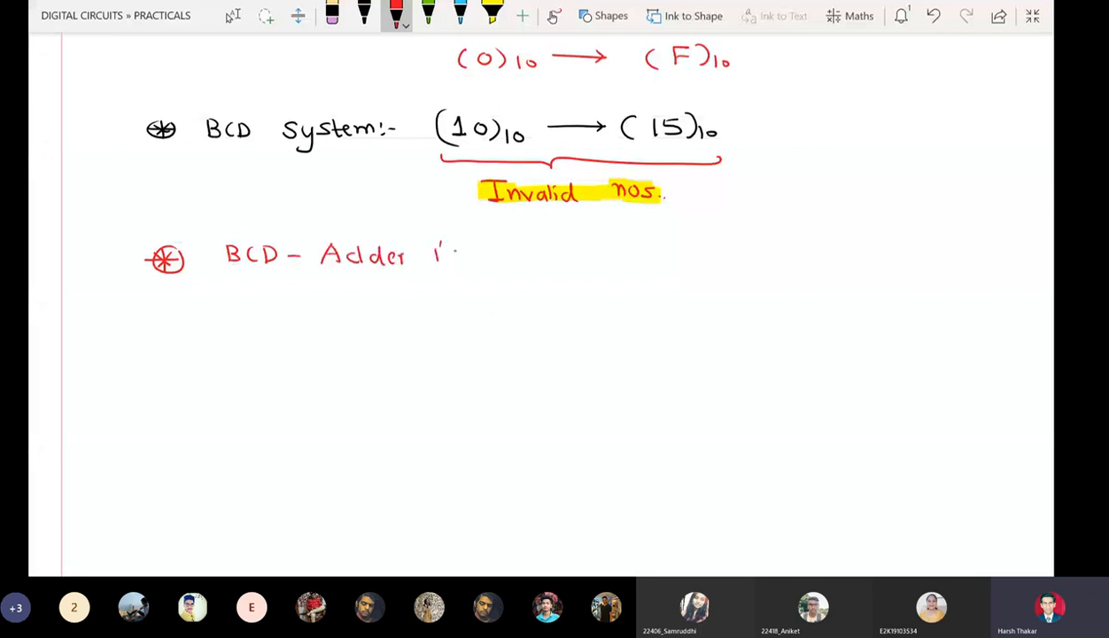
{"action": "left_click_drag", "start_coordinate": [454, 247], "coordinate": [444, 258]}
{"action": "left_click_drag", "start_coordinate": [510, 250], "coordinate": [512, 262]}
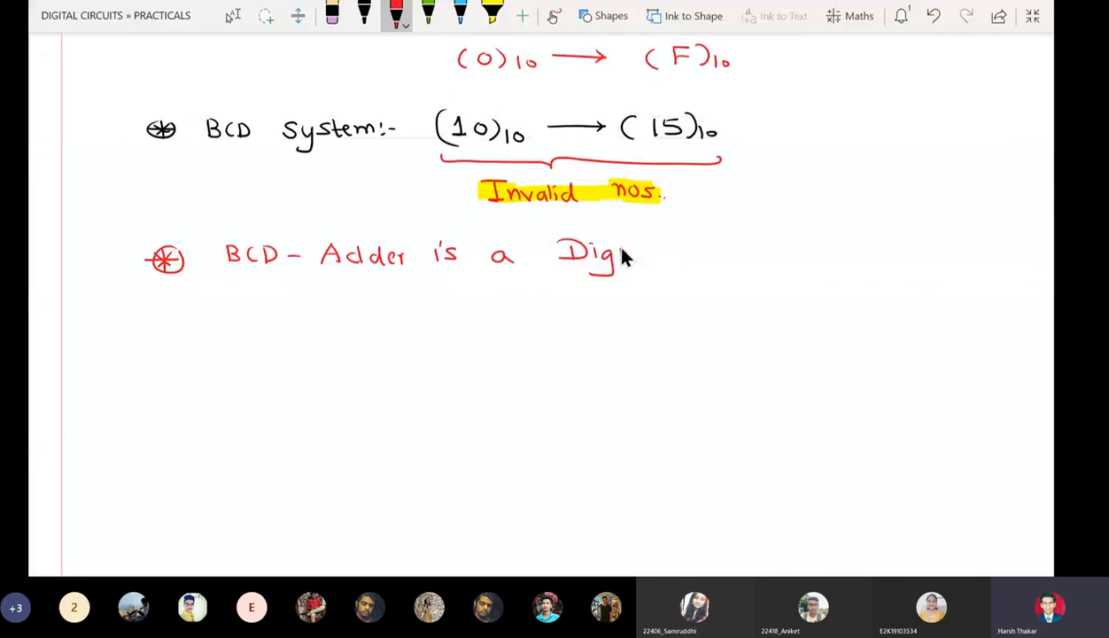
{"action": "left_click_drag", "start_coordinate": [625, 245], "coordinate": [702, 255]}
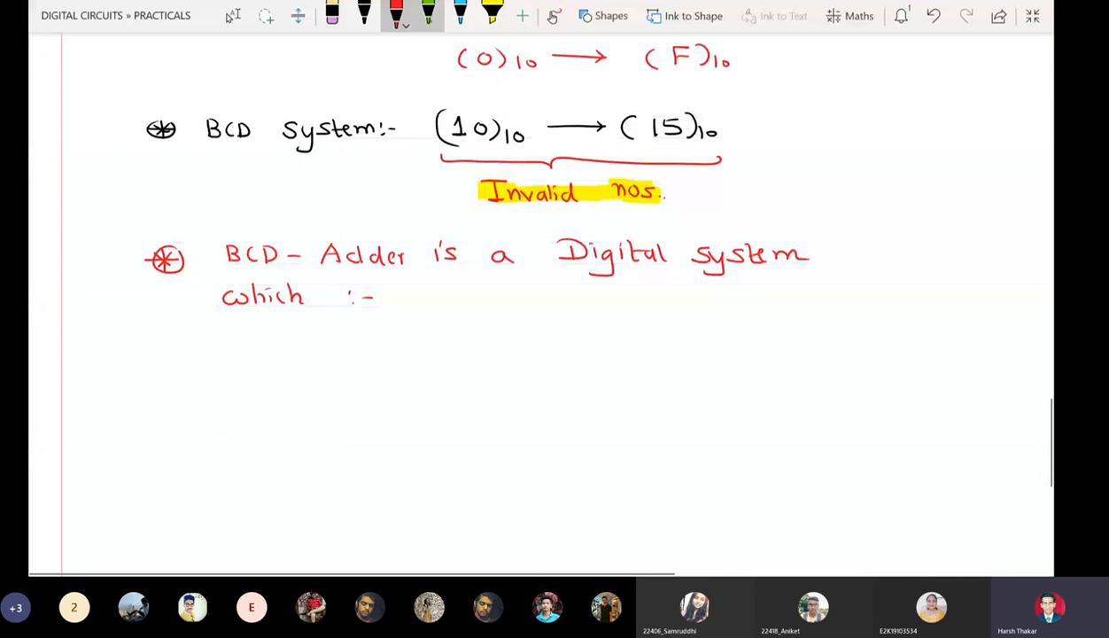
- Write the green starred sub-bullet 'Adds "2" valid BCD numbers' under the BCD-Adder statement
{"action": "left_click", "coordinate": [428, 13]}
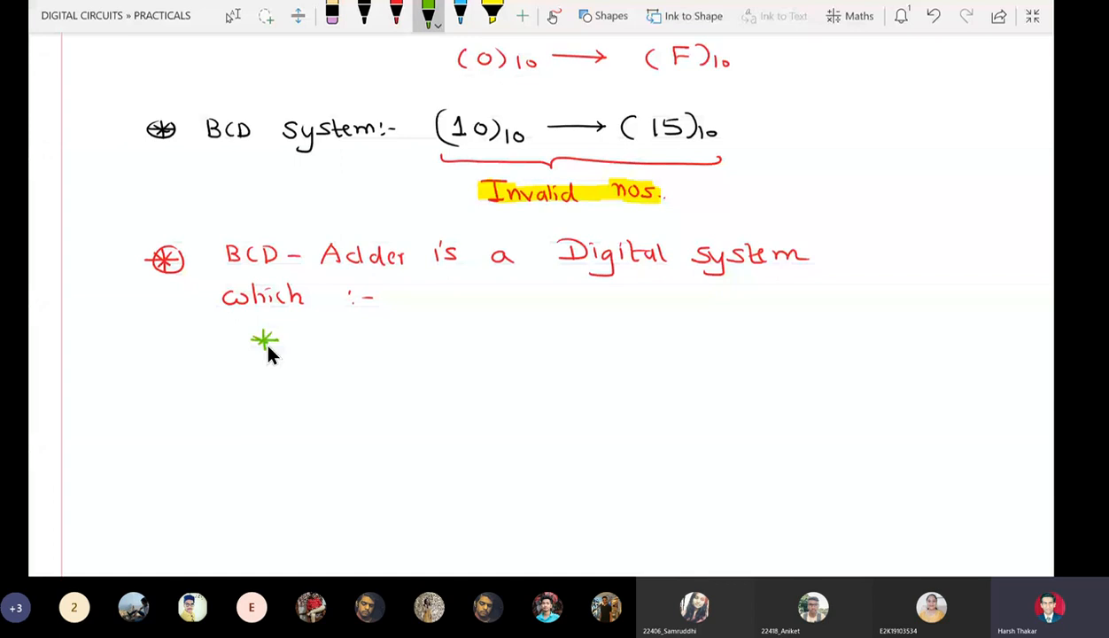
{"action": "left_click_drag", "start_coordinate": [264, 328], "coordinate": [265, 329]}
{"action": "left_click_drag", "start_coordinate": [312, 347], "coordinate": [325, 347]}
{"action": "left_click_drag", "start_coordinate": [311, 339], "coordinate": [325, 338]}
{"action": "left_click_drag", "start_coordinate": [342, 336], "coordinate": [346, 346]}
{"action": "left_click_drag", "start_coordinate": [363, 336], "coordinate": [368, 346]}
{"action": "left_click_drag", "start_coordinate": [384, 333], "coordinate": [375, 345]}
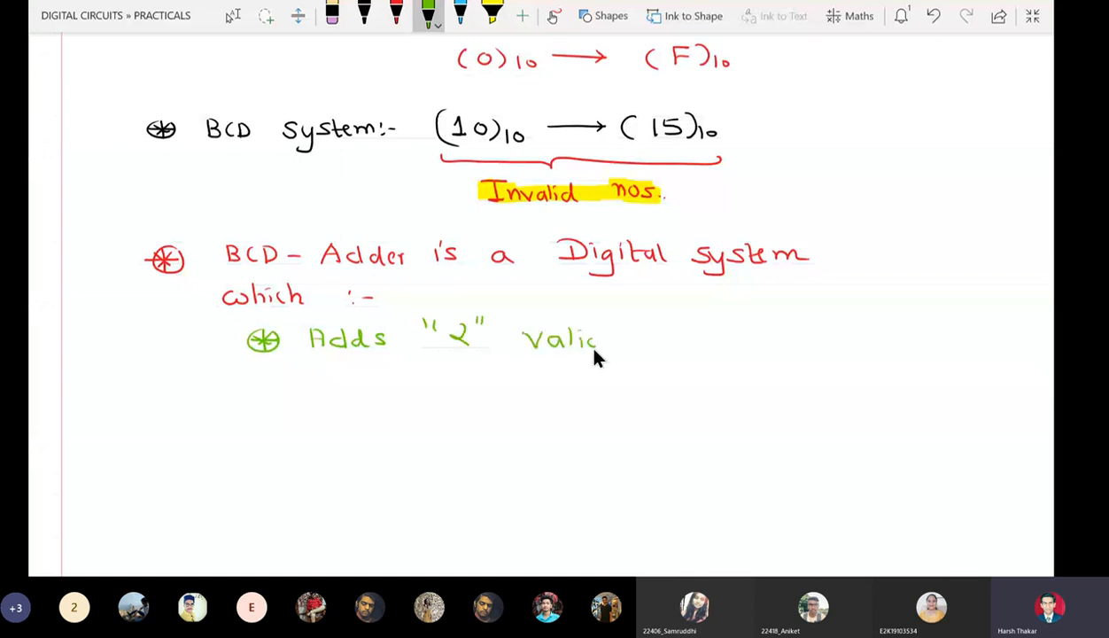
{"action": "mouse_move", "coordinate": [595, 348]}
{"action": "left_mouse_down"}
{"action": "mouse_move", "coordinate": [604, 325]}
{"action": "mouse_move", "coordinate": [643, 345]}
{"action": "mouse_move", "coordinate": [680, 343]}
{"action": "left_mouse_up"}
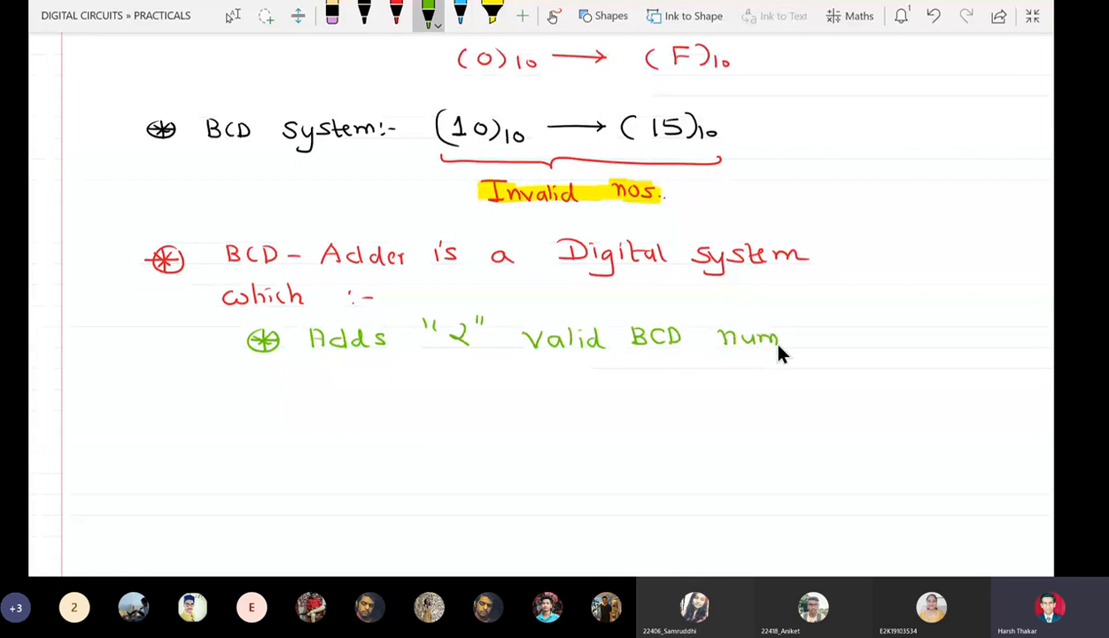
{"action": "left_click_drag", "start_coordinate": [785, 326], "coordinate": [797, 345]}
{"action": "left_click_drag", "start_coordinate": [800, 340], "coordinate": [810, 346]}
{"action": "left_click_drag", "start_coordinate": [812, 337], "coordinate": [819, 335]}
{"action": "left_click_drag", "start_coordinate": [828, 335], "coordinate": [821, 346]}
- Add a second green starred sub-bullet reading "Gives VALID BCD SUM"
{"action": "left_click_drag", "start_coordinate": [251, 390], "coordinate": [271, 390]}
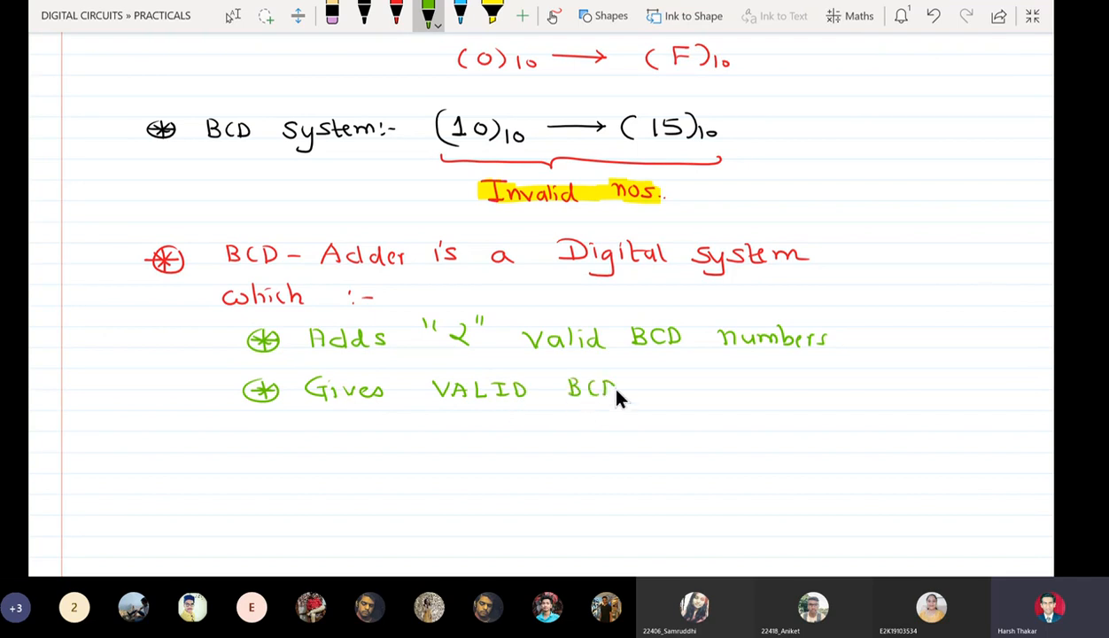
{"action": "left_click_drag", "start_coordinate": [617, 393], "coordinate": [607, 400]}
{"action": "left_click_drag", "start_coordinate": [672, 379], "coordinate": [671, 396]}
- Highlight in yellow "BCD-Adder", "Digital system", "Adds", "2", "valid BCD numbers" and "Gives VALID BCD SUM"
{"action": "left_click", "coordinate": [491, 14]}
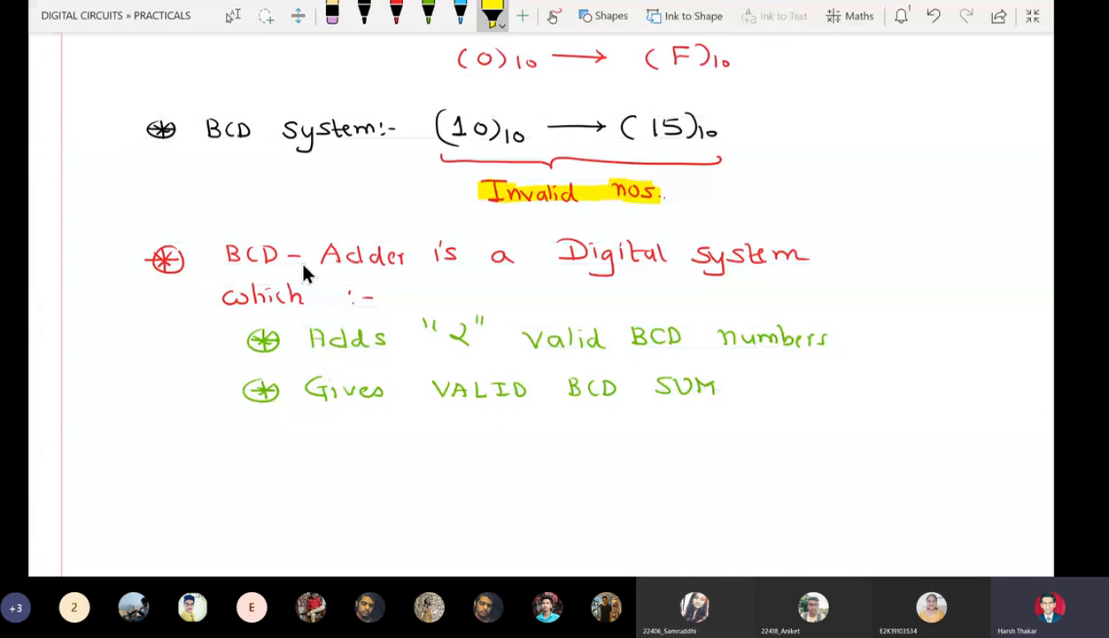
{"action": "left_click_drag", "start_coordinate": [226, 255], "coordinate": [409, 256]}
{"action": "left_click_drag", "start_coordinate": [565, 252], "coordinate": [796, 257]}
{"action": "left_click_drag", "start_coordinate": [309, 338], "coordinate": [390, 339]}
{"action": "left_click_drag", "start_coordinate": [464, 329], "coordinate": [457, 340]}
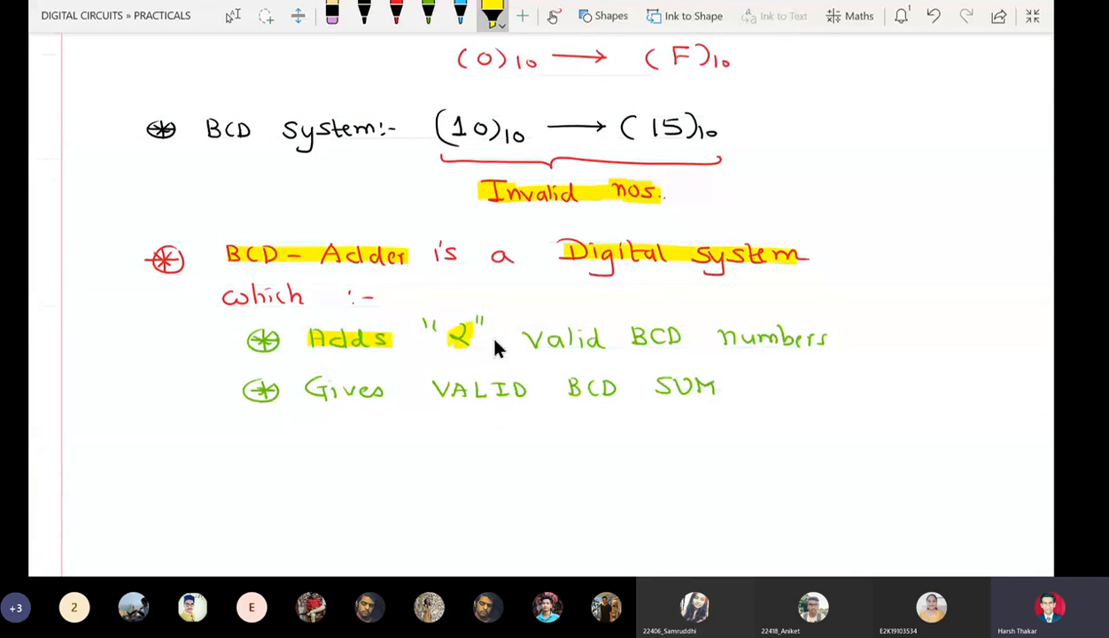
{"action": "left_click_drag", "start_coordinate": [525, 348], "coordinate": [750, 351]}
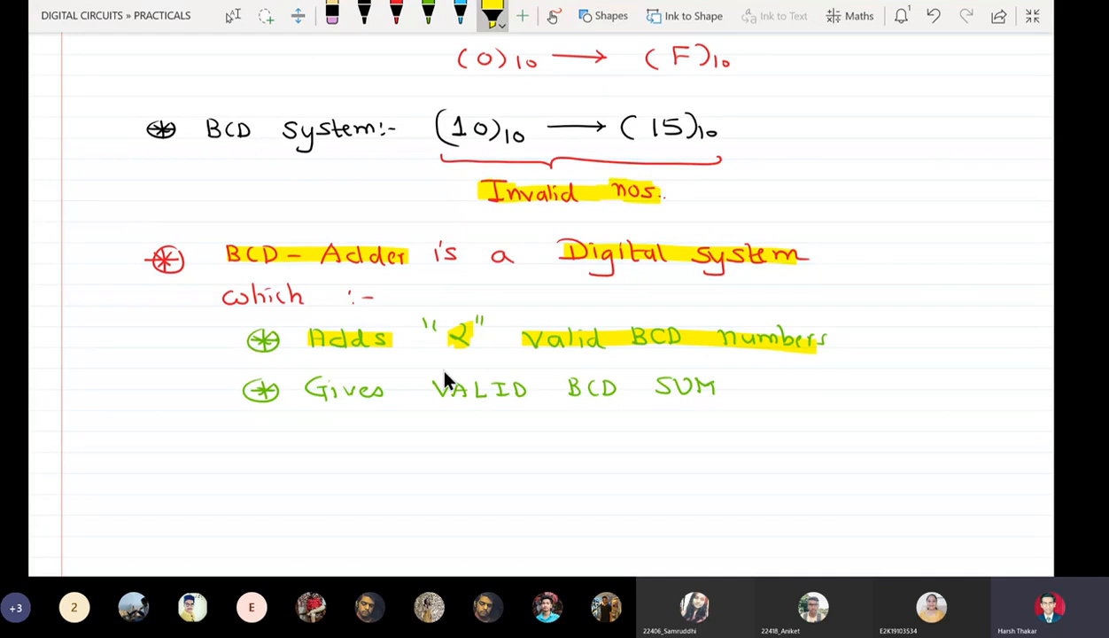
{"action": "left_click_drag", "start_coordinate": [306, 390], "coordinate": [715, 399]}
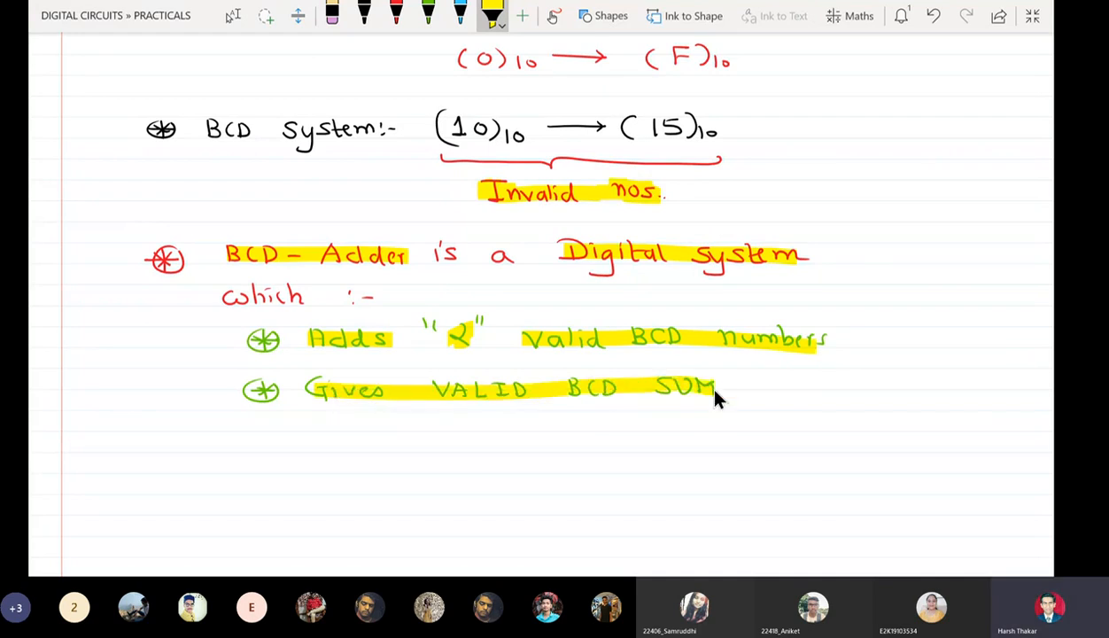
{"action": "left_click", "coordinate": [232, 15]}
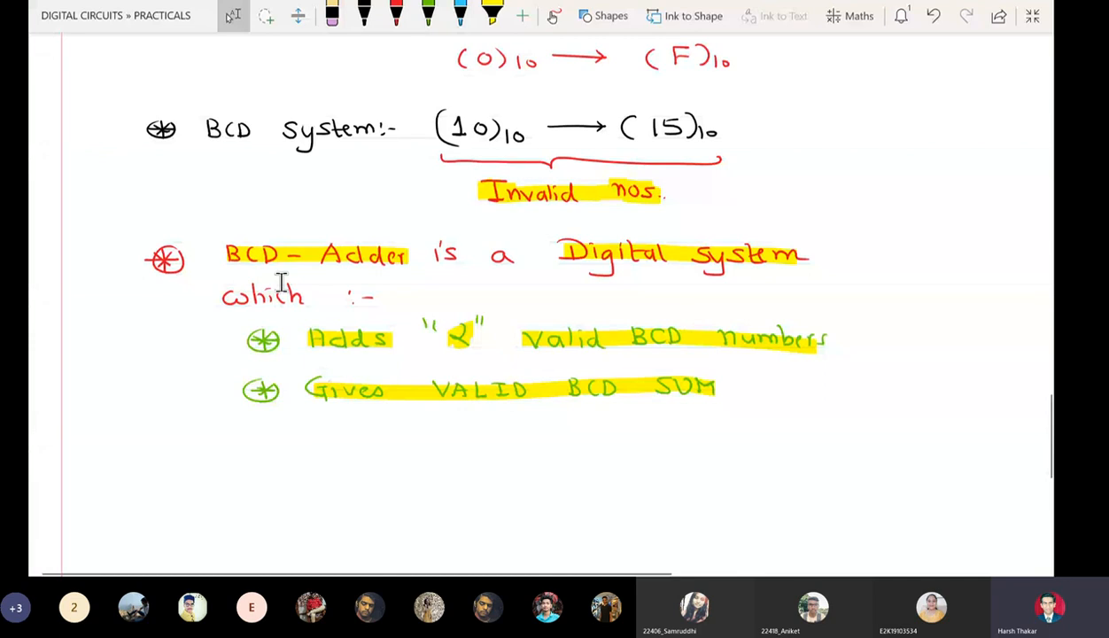
- Draw a large black rectangle shape in the empty space below the green sub-bullets
{"action": "scroll", "coordinate": [426, 262], "scroll_direction": "down", "scroll_amount": 3}
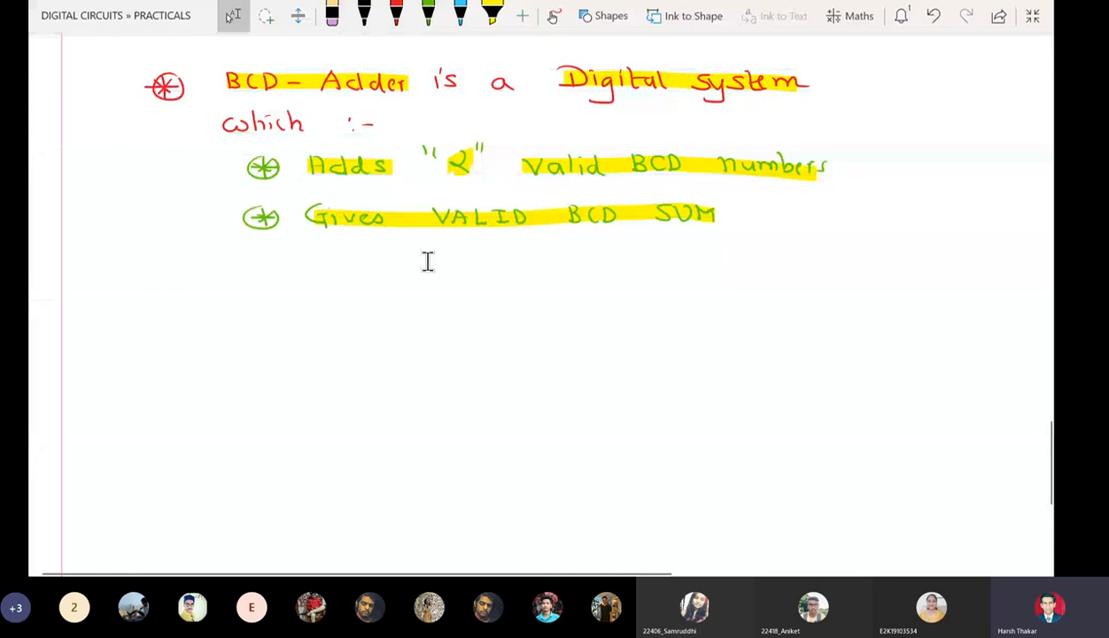
{"action": "scroll", "coordinate": [427, 261], "scroll_direction": "down", "scroll_amount": 2}
{"action": "left_click", "coordinate": [492, 13]}
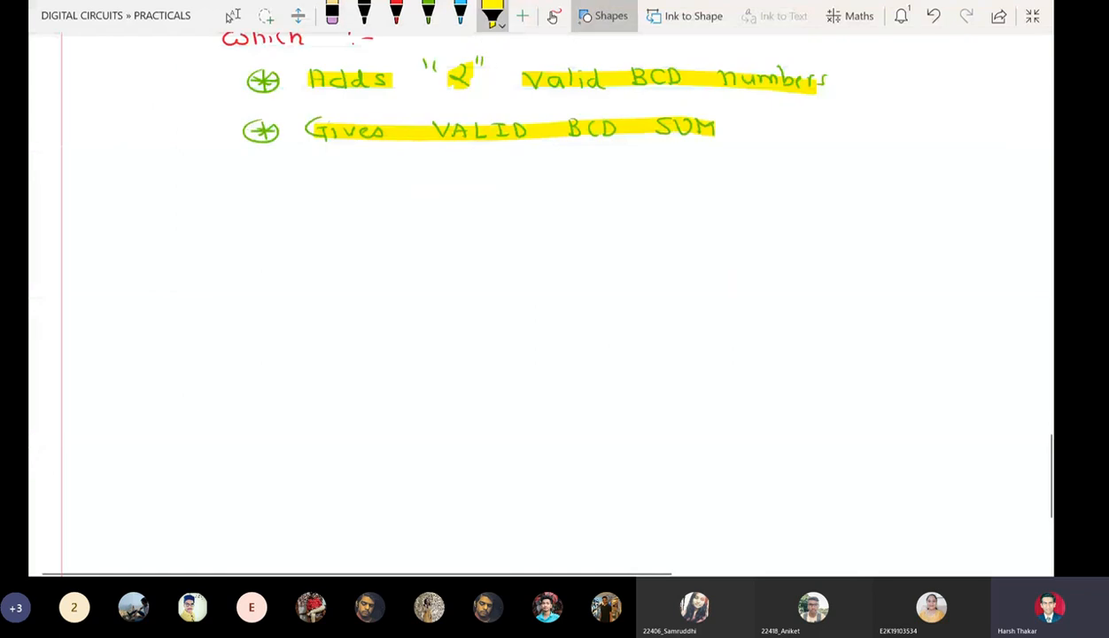
{"action": "left_click", "coordinate": [604, 16]}
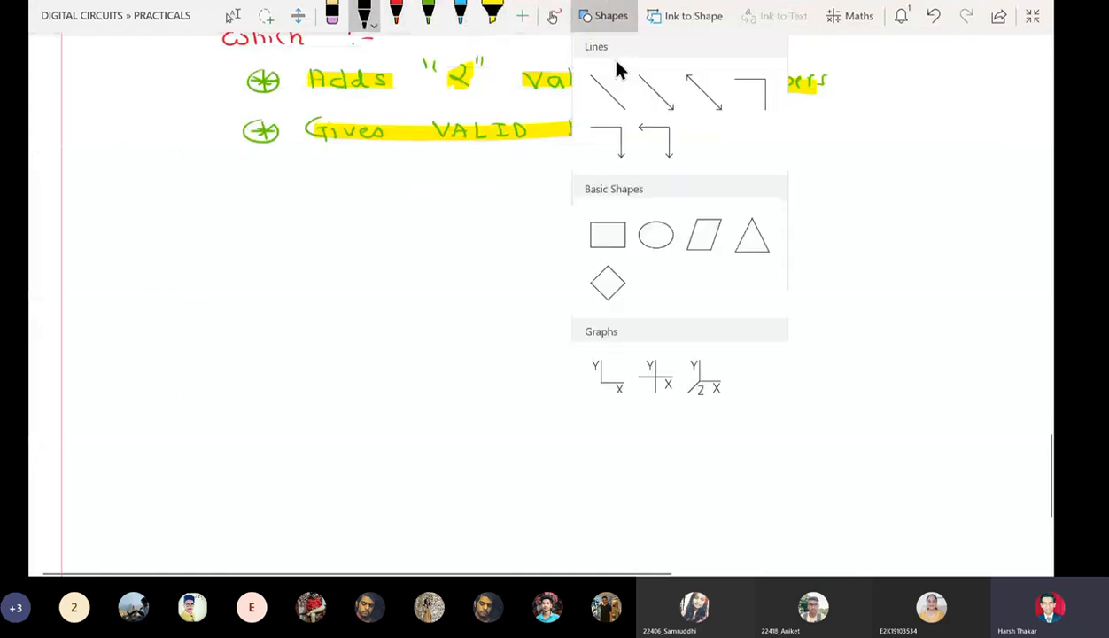
{"action": "left_click", "coordinate": [606, 234]}
{"action": "left_click_drag", "start_coordinate": [324, 227], "coordinate": [751, 463]}
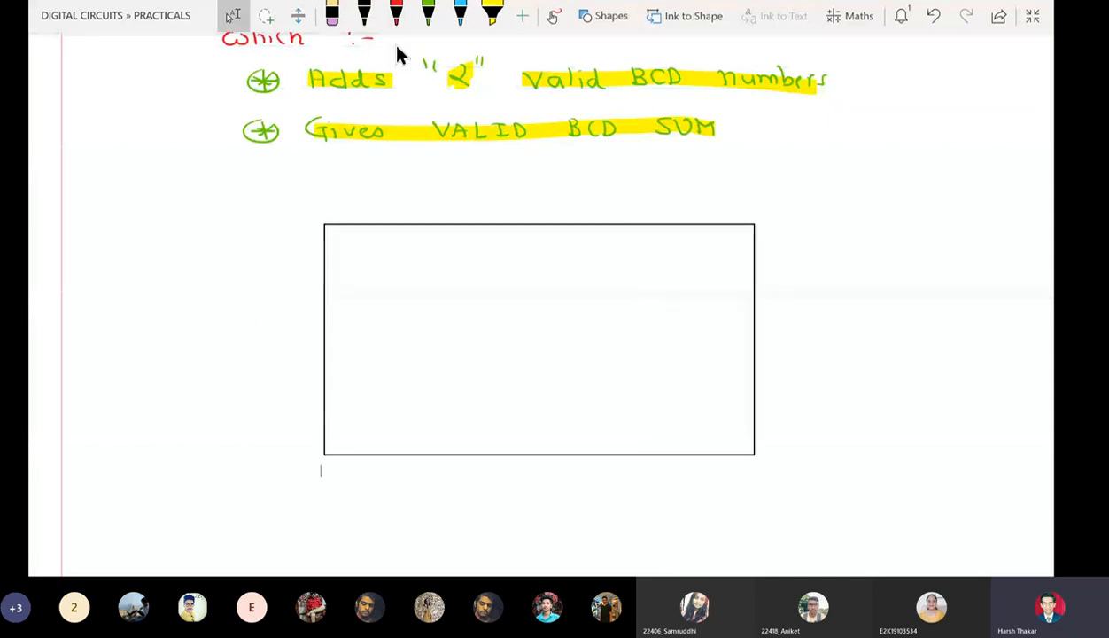
- Write "BCD Adder" in red in the middle of the black rectangle
{"action": "left_click", "coordinate": [396, 13]}
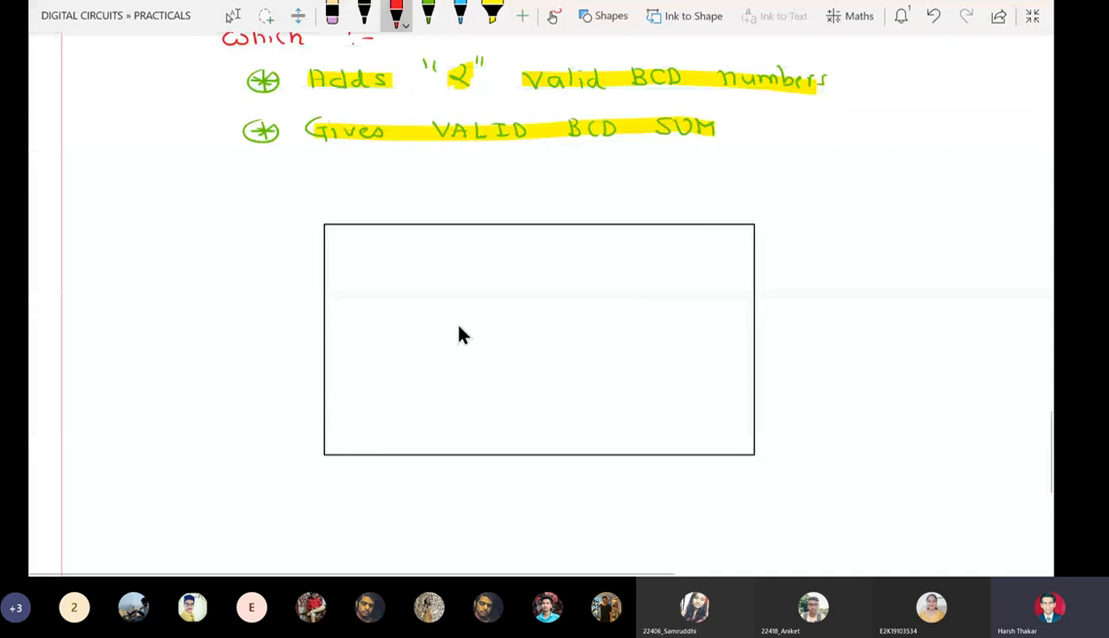
{"action": "left_click_drag", "start_coordinate": [464, 323], "coordinate": [465, 342]}
{"action": "left_click_drag", "start_coordinate": [490, 324], "coordinate": [487, 342]}
{"action": "left_click_drag", "start_coordinate": [495, 326], "coordinate": [496, 339]}
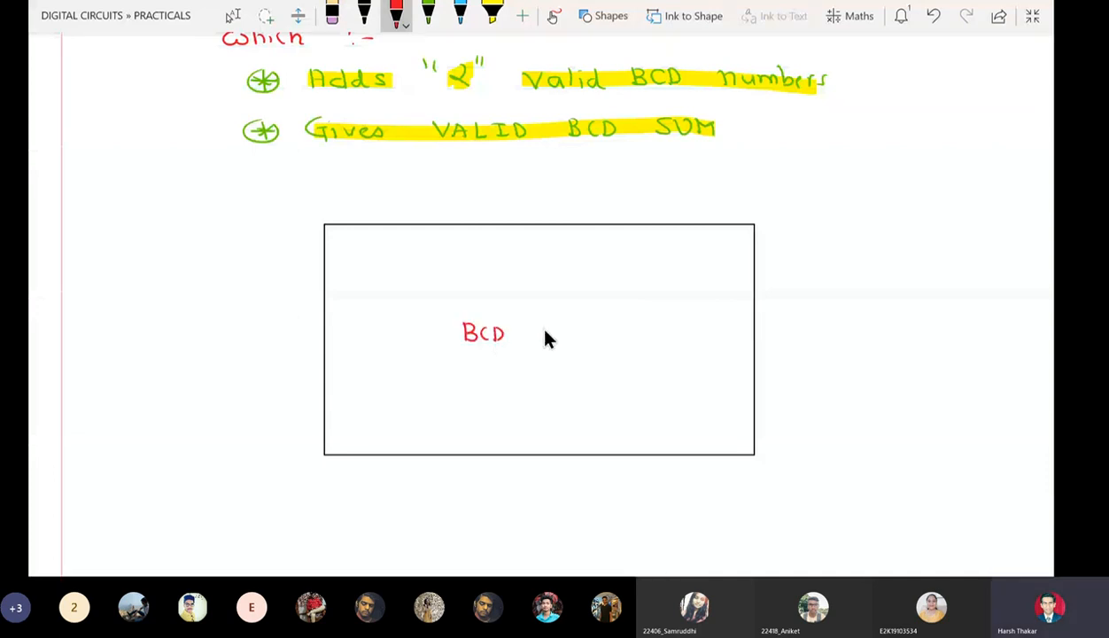
{"action": "left_click_drag", "start_coordinate": [610, 339], "coordinate": [618, 328]}
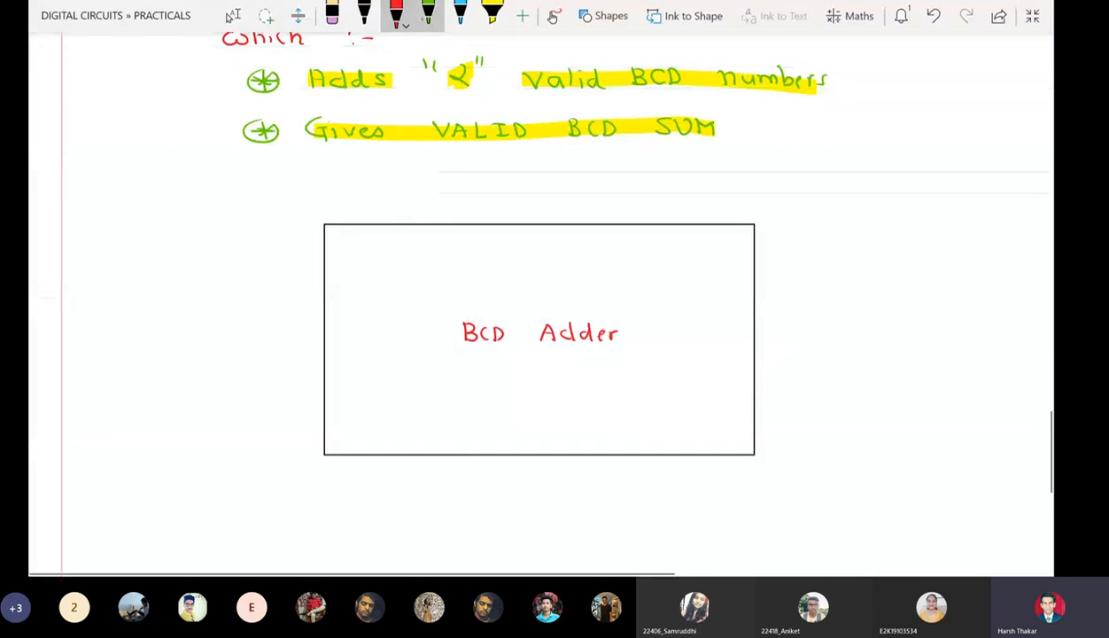
- Draw two black double-line input arrows pointing down into the block's top edge, each crossed with a bus slash and marked 4
{"action": "left_click", "coordinate": [364, 15]}
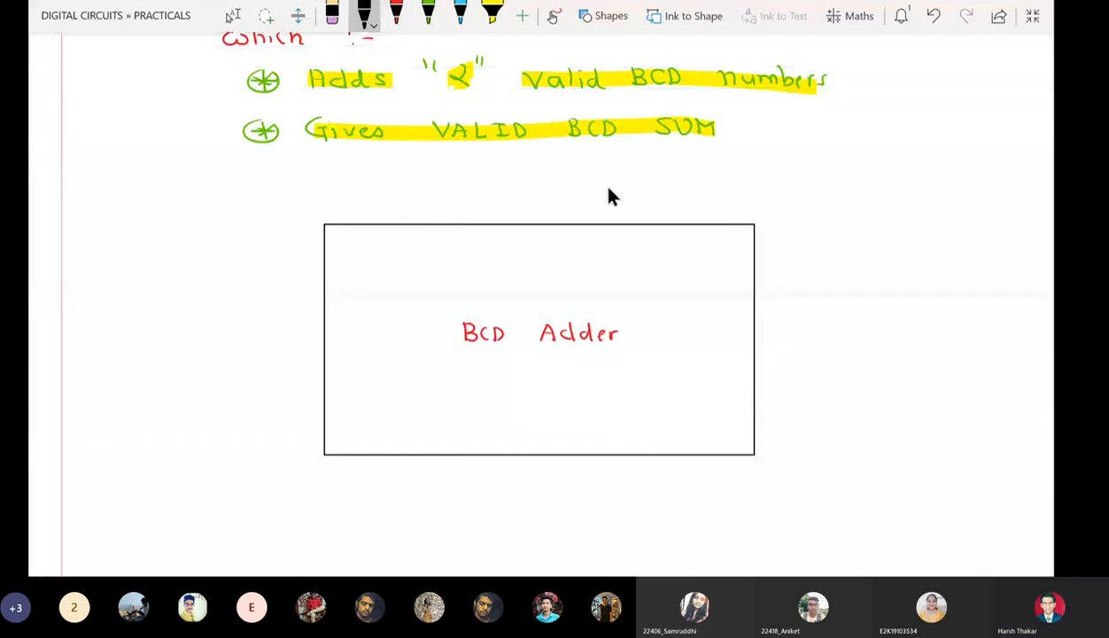
{"action": "left_click_drag", "start_coordinate": [415, 178], "coordinate": [420, 206]}
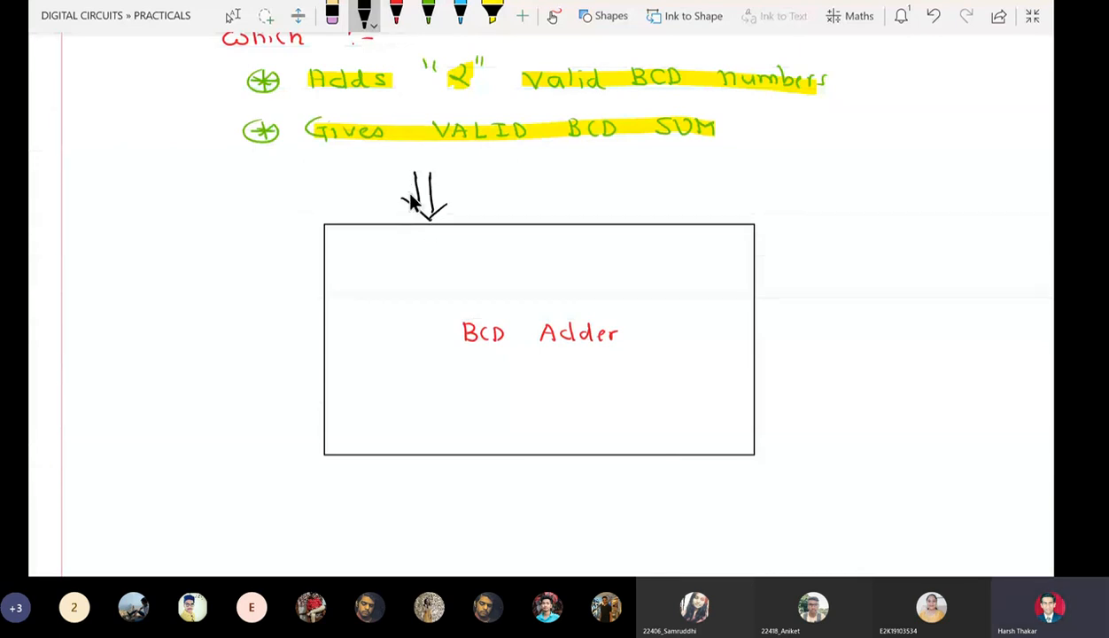
{"action": "left_click_drag", "start_coordinate": [408, 190], "coordinate": [440, 189]}
{"action": "left_click_drag", "start_coordinate": [455, 184], "coordinate": [451, 190]}
{"action": "left_click_drag", "start_coordinate": [583, 184], "coordinate": [618, 180]}
{"action": "left_click_drag", "start_coordinate": [584, 198], "coordinate": [635, 187]}
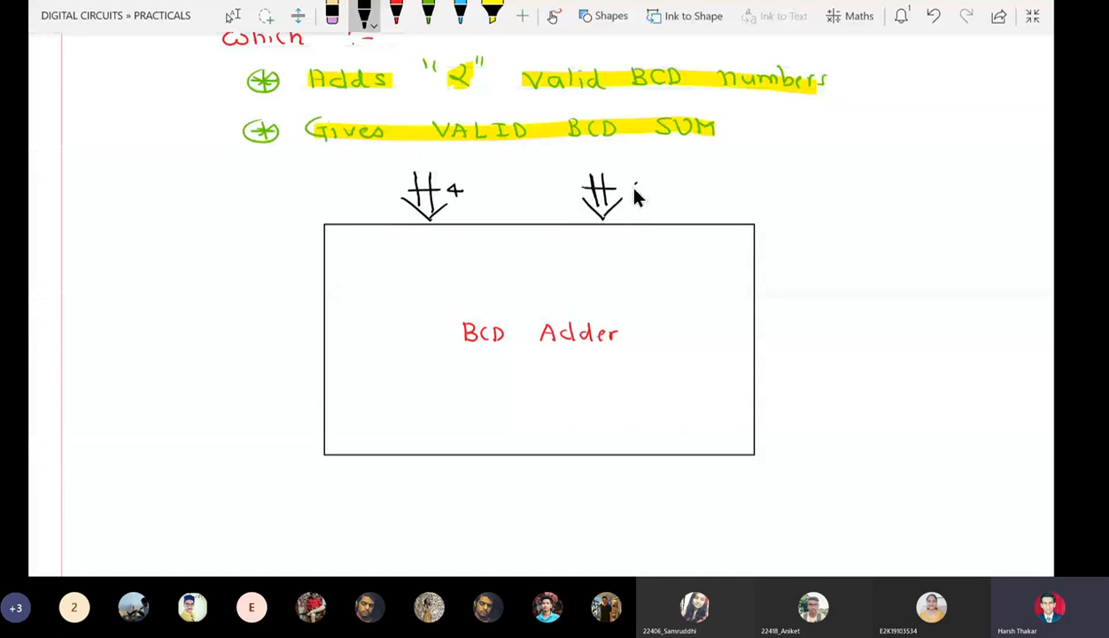
- Label the two input arrows A and B in red and draw a red Cin arrow entering the block's right side
{"action": "left_click", "coordinate": [396, 15]}
{"action": "left_click_drag", "start_coordinate": [417, 151], "coordinate": [413, 159]}
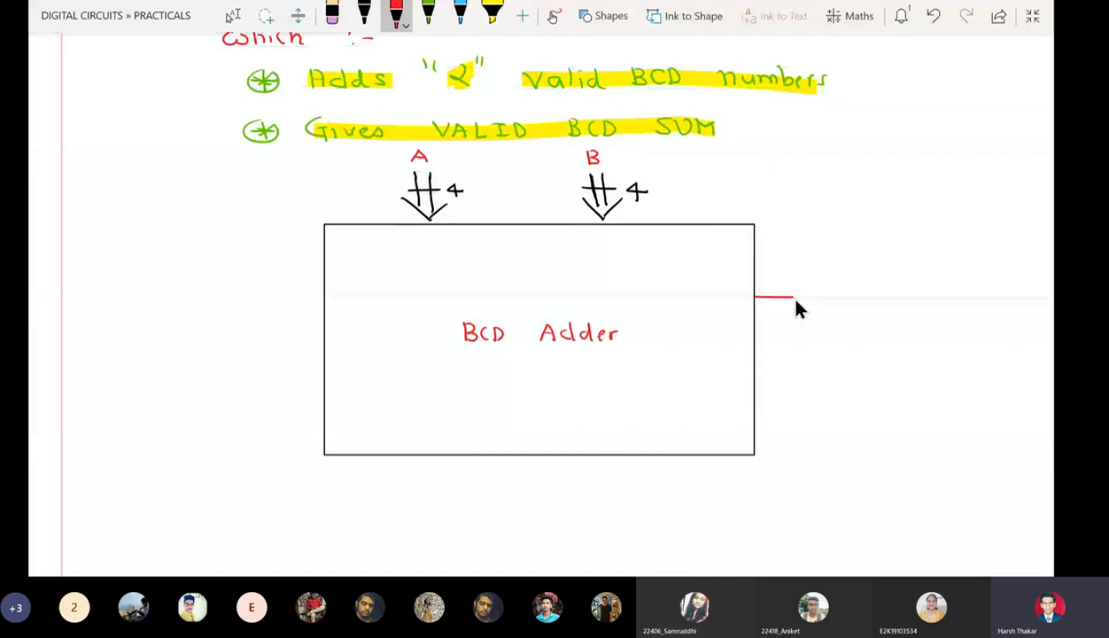
{"action": "left_click_drag", "start_coordinate": [795, 299], "coordinate": [821, 298]}
{"action": "left_click_drag", "start_coordinate": [766, 287], "coordinate": [766, 304]}
{"action": "left_click_drag", "start_coordinate": [846, 293], "coordinate": [838, 292]}
- Draw a red 4-bit output arrow labelled SUM below the block and a red COUT arrow leaving its left side
{"action": "scroll", "coordinate": [492, 356], "scroll_direction": "down", "scroll_amount": 1}
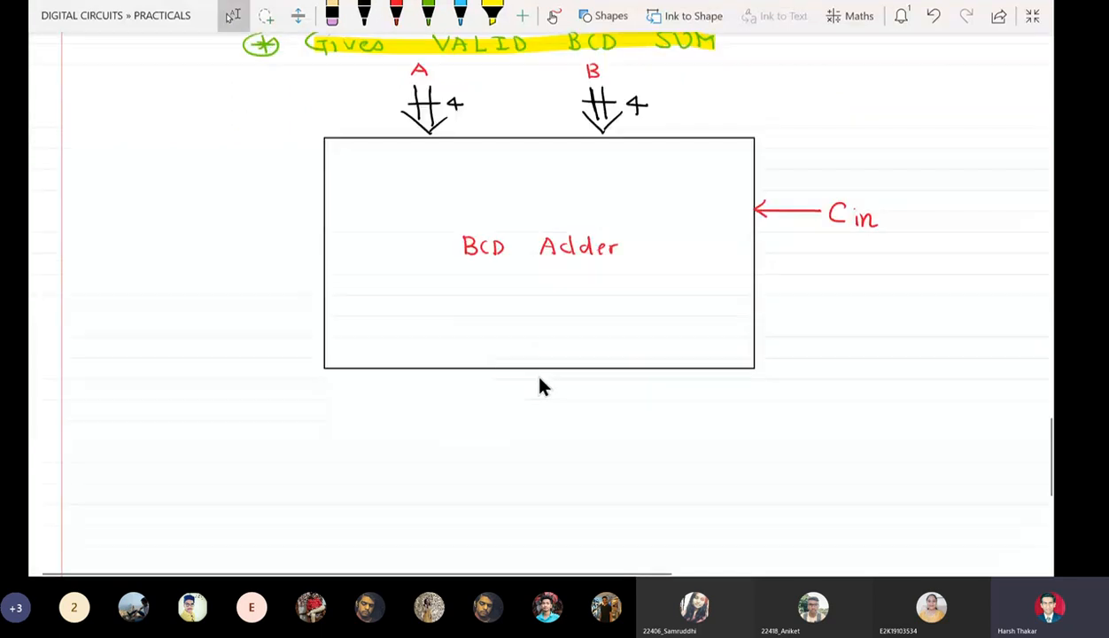
{"action": "mouse_move", "coordinate": [515, 387]}
{"action": "left_mouse_down"}
{"action": "mouse_move", "coordinate": [517, 409]}
{"action": "mouse_move", "coordinate": [534, 400]}
{"action": "mouse_move", "coordinate": [536, 415]}
{"action": "left_mouse_up"}
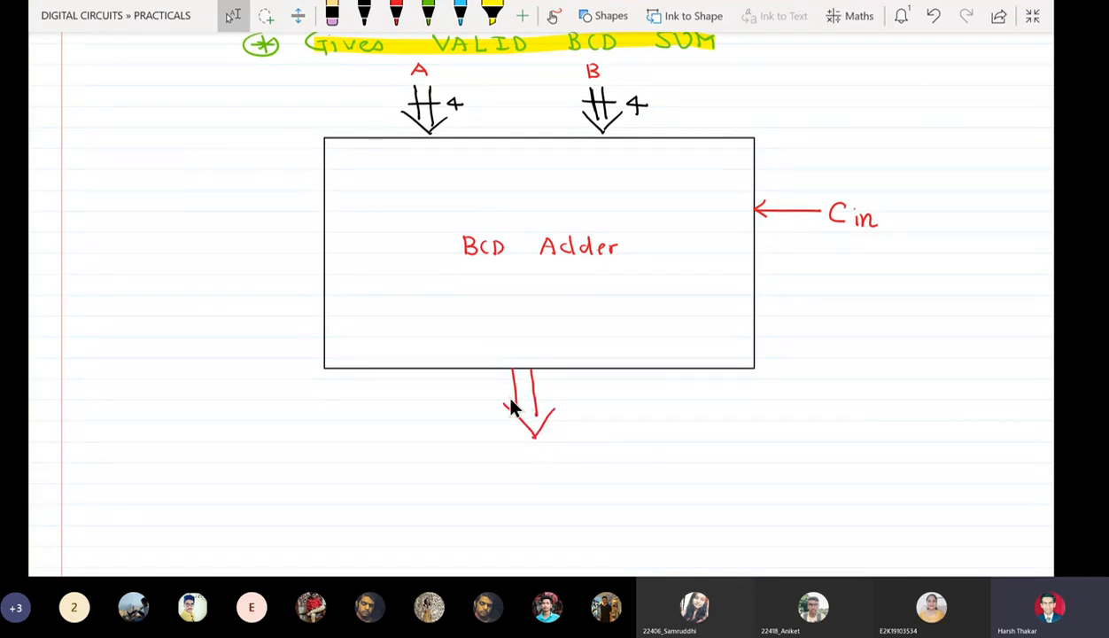
{"action": "left_click_drag", "start_coordinate": [571, 389], "coordinate": [579, 406]}
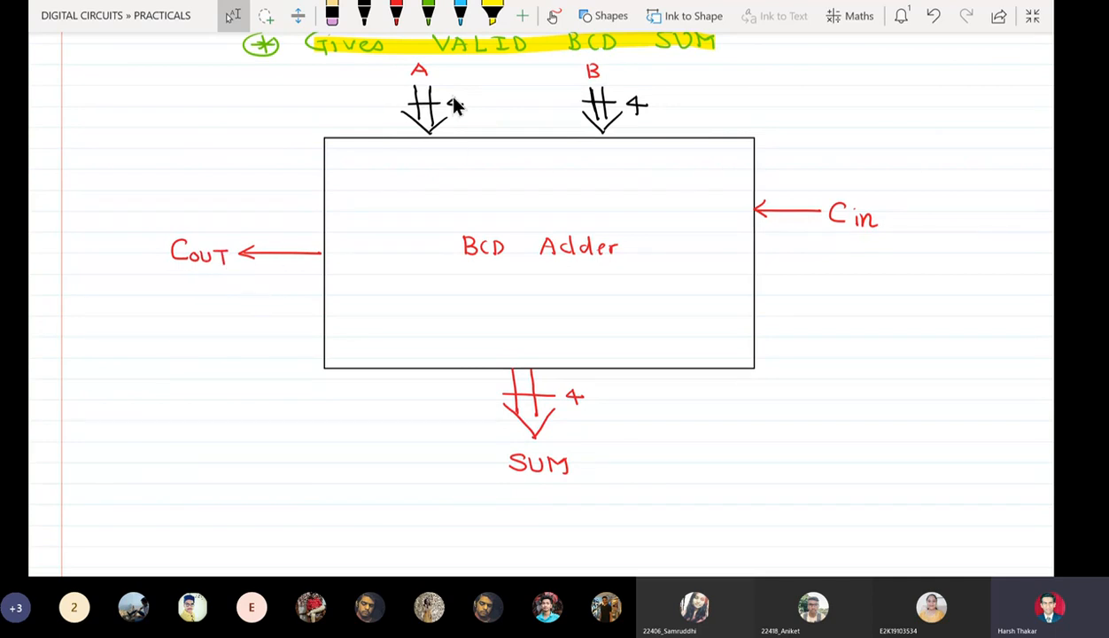
- Annotate the diagram with red "Valid BCD" under both input arrows and under SUM, and green "1/0" beside COUT and Cin
{"action": "left_click", "coordinate": [396, 13]}
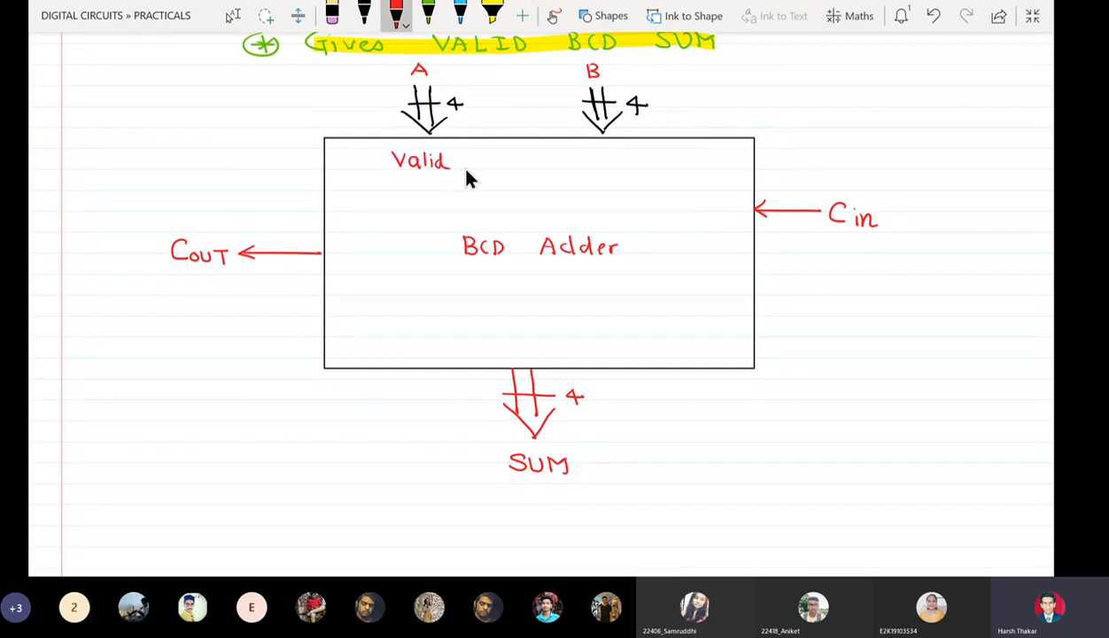
{"action": "left_click_drag", "start_coordinate": [486, 153], "coordinate": [486, 167]}
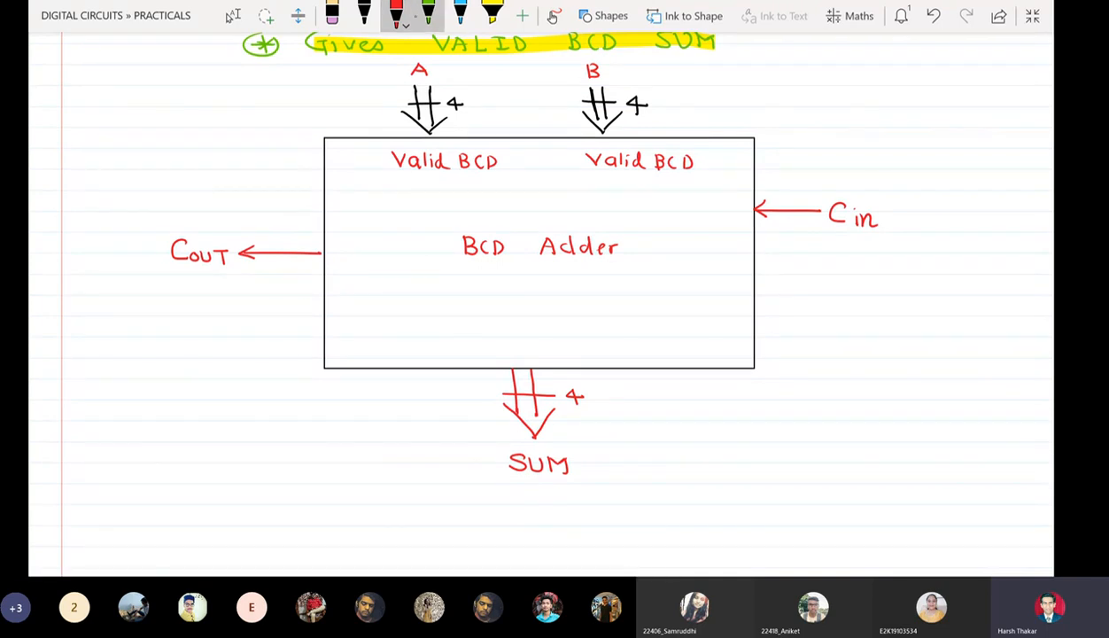
{"action": "left_click", "coordinate": [428, 13]}
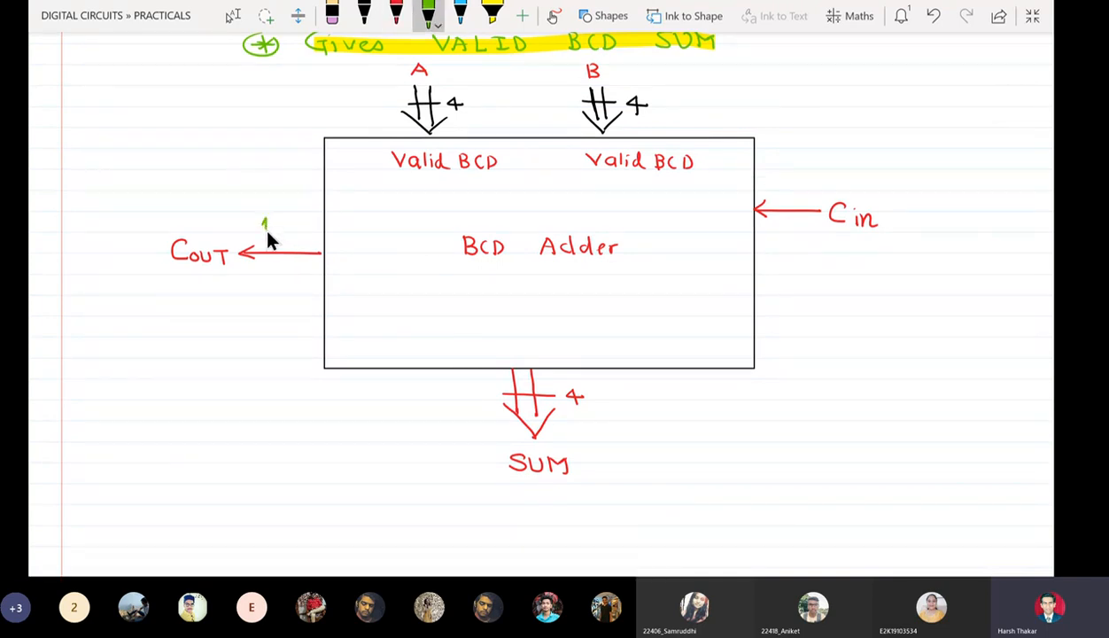
{"action": "mouse_move", "coordinate": [282, 218]}
{"action": "left_mouse_down"}
{"action": "mouse_move", "coordinate": [272, 239]}
{"action": "mouse_move", "coordinate": [292, 222]}
{"action": "left_mouse_up"}
{"action": "left_click", "coordinate": [396, 13]}
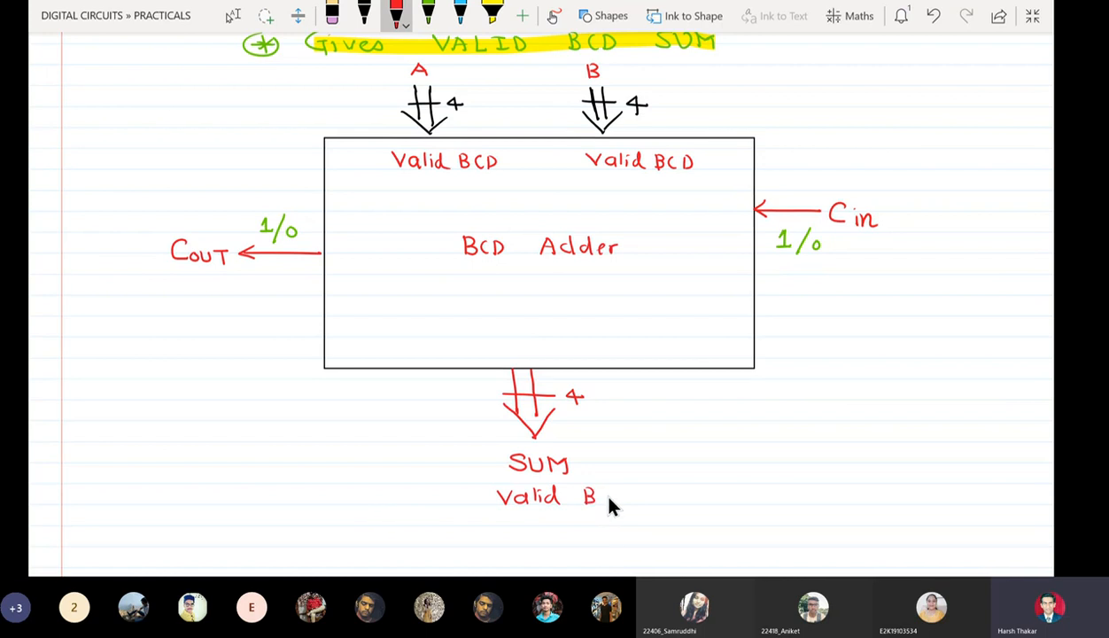
{"action": "left_click_drag", "start_coordinate": [619, 510], "coordinate": [632, 501]}
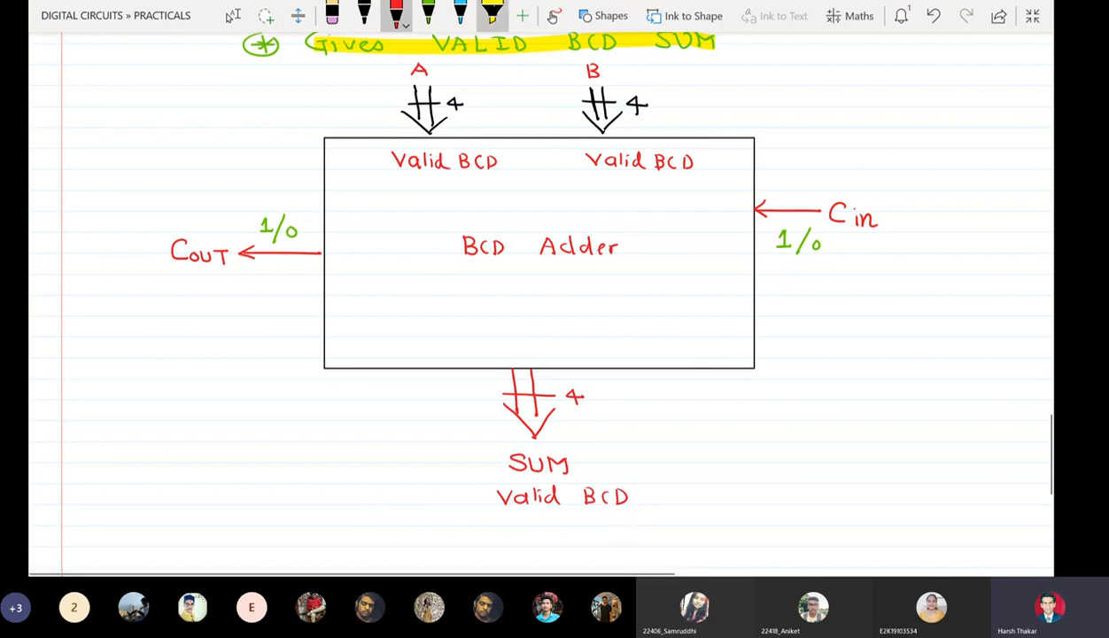
- Highlight in yellow the three "Valid BCD" notes and the two "1/0" notes
{"action": "left_click", "coordinate": [491, 13]}
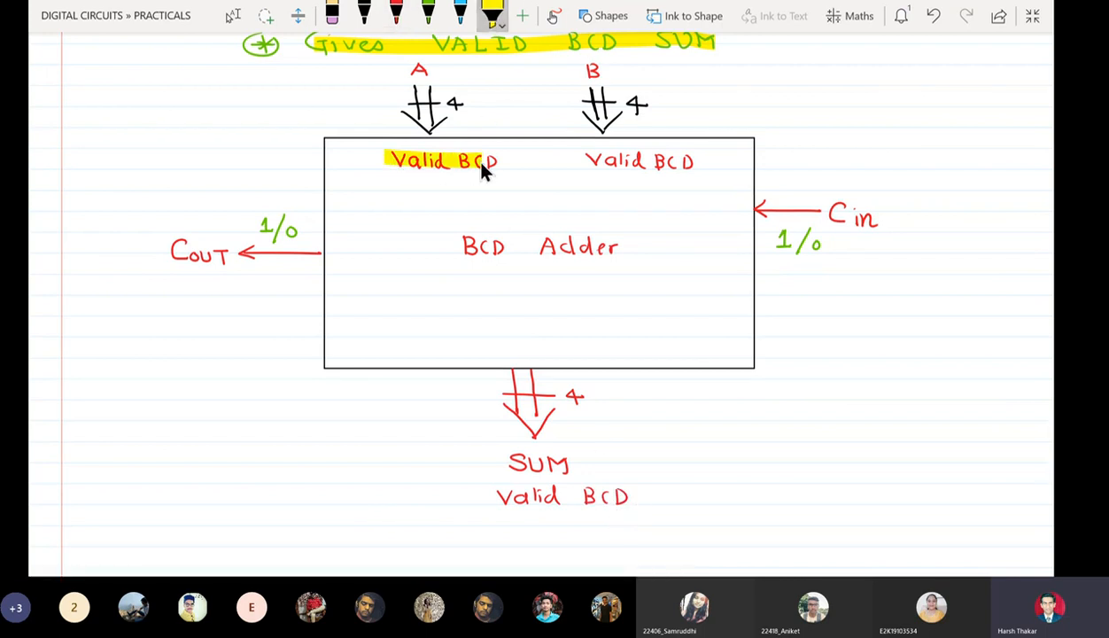
{"action": "left_click_drag", "start_coordinate": [586, 161], "coordinate": [692, 163]}
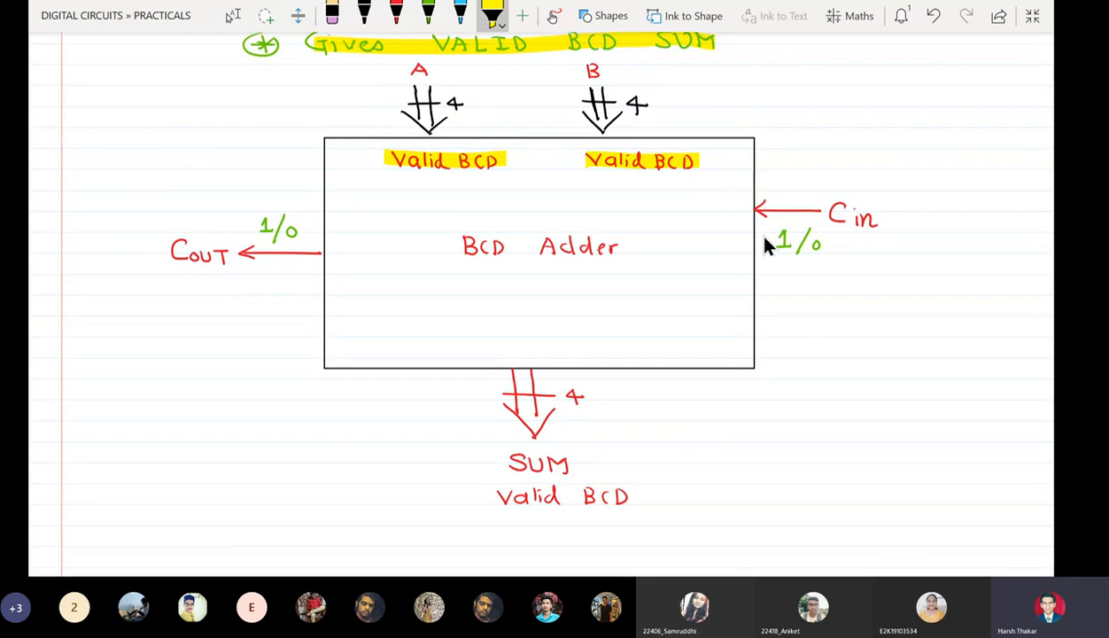
{"action": "left_click_drag", "start_coordinate": [279, 217], "coordinate": [263, 239]}
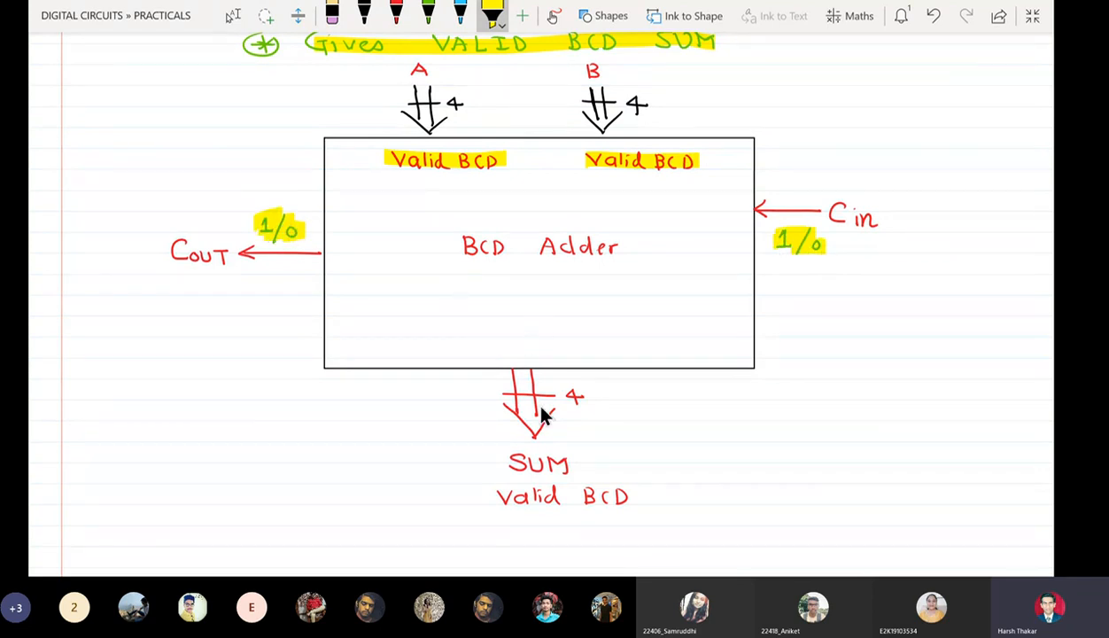
{"action": "left_click_drag", "start_coordinate": [505, 500], "coordinate": [622, 499]}
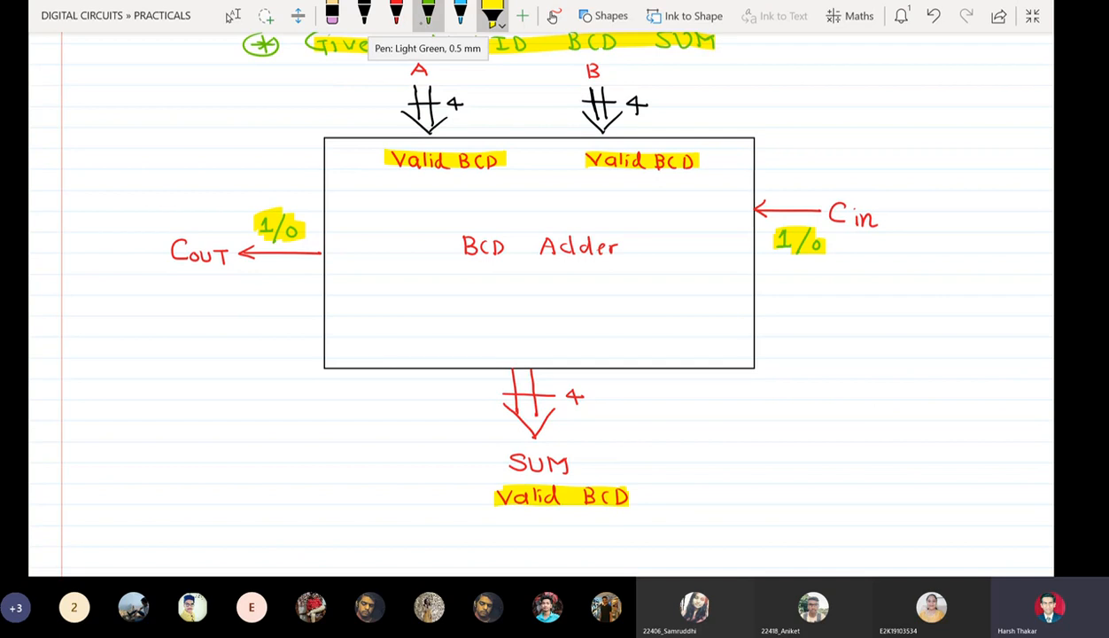
- Write "[Binary Adders] + [Invalid BCD Checker Logic]" in green below "BCD Adder" inside the block and highlight the bracketed words in yellow
{"action": "left_click", "coordinate": [396, 14]}
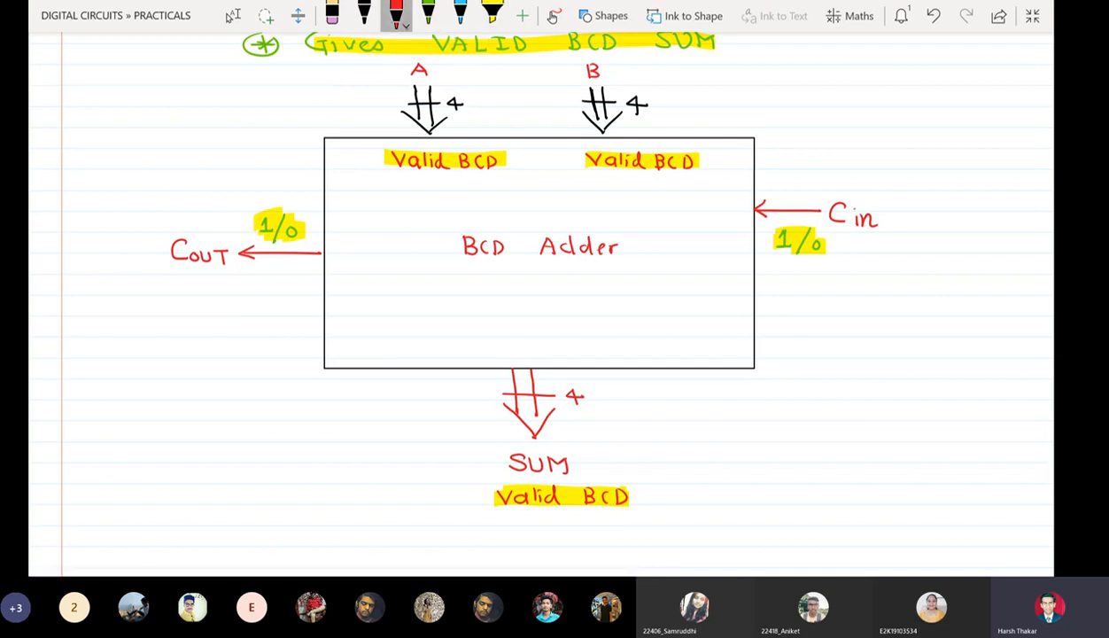
{"action": "left_click", "coordinate": [428, 13]}
{"action": "left_click_drag", "start_coordinate": [345, 277], "coordinate": [362, 278]}
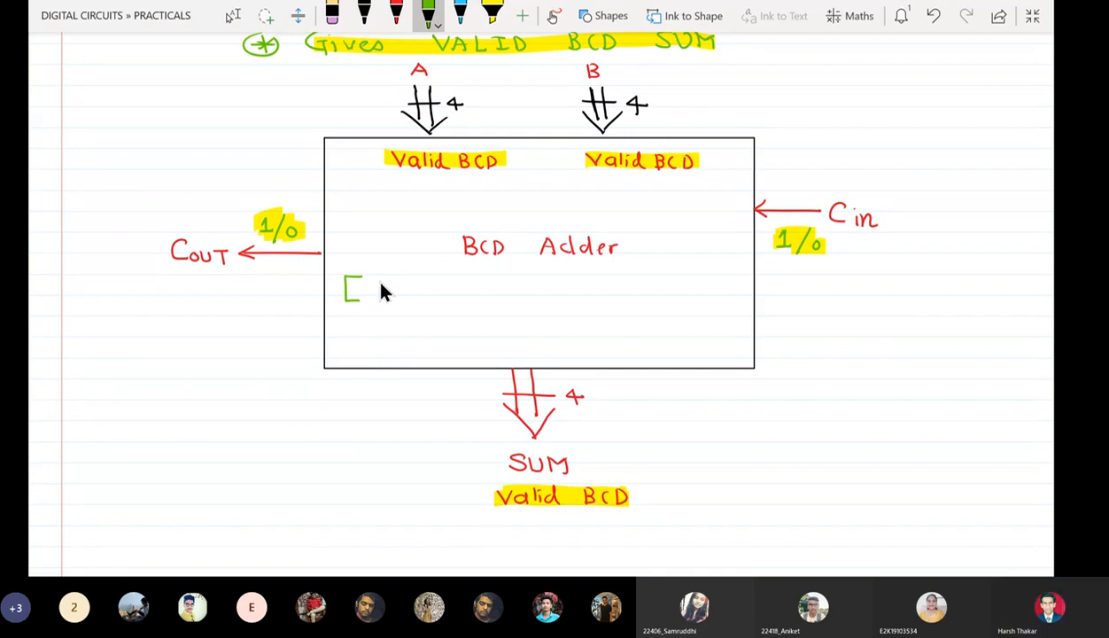
{"action": "mouse_move", "coordinate": [384, 278]}
{"action": "left_mouse_down"}
{"action": "mouse_move", "coordinate": [389, 301]}
{"action": "mouse_move", "coordinate": [423, 295]}
{"action": "left_mouse_up"}
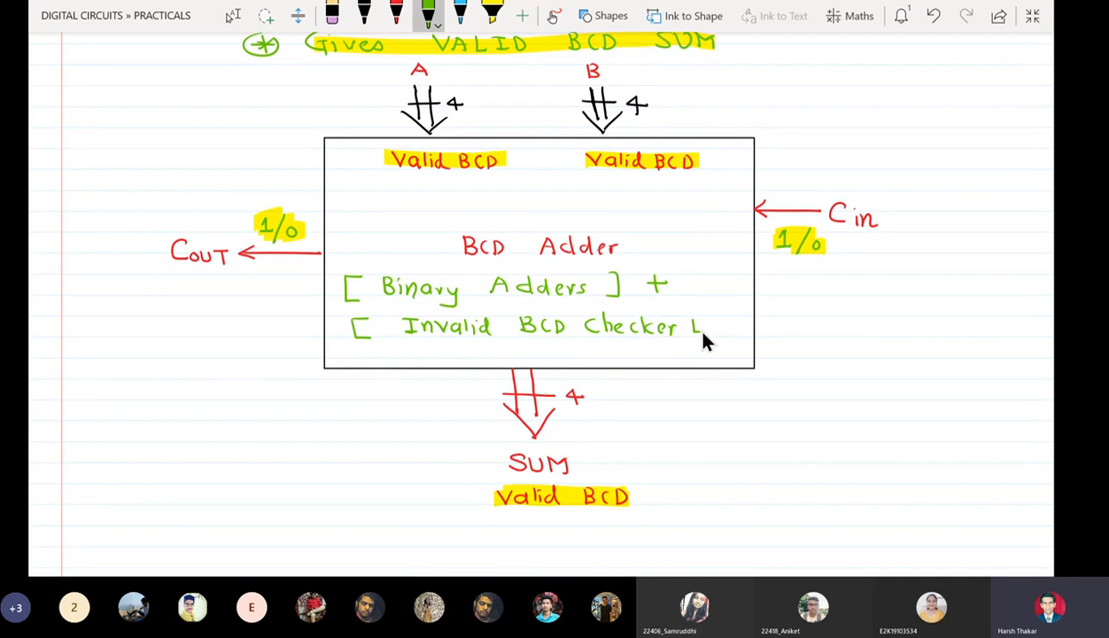
{"action": "left_click_drag", "start_coordinate": [749, 337], "coordinate": [738, 336]}
{"action": "left_click", "coordinate": [491, 13]}
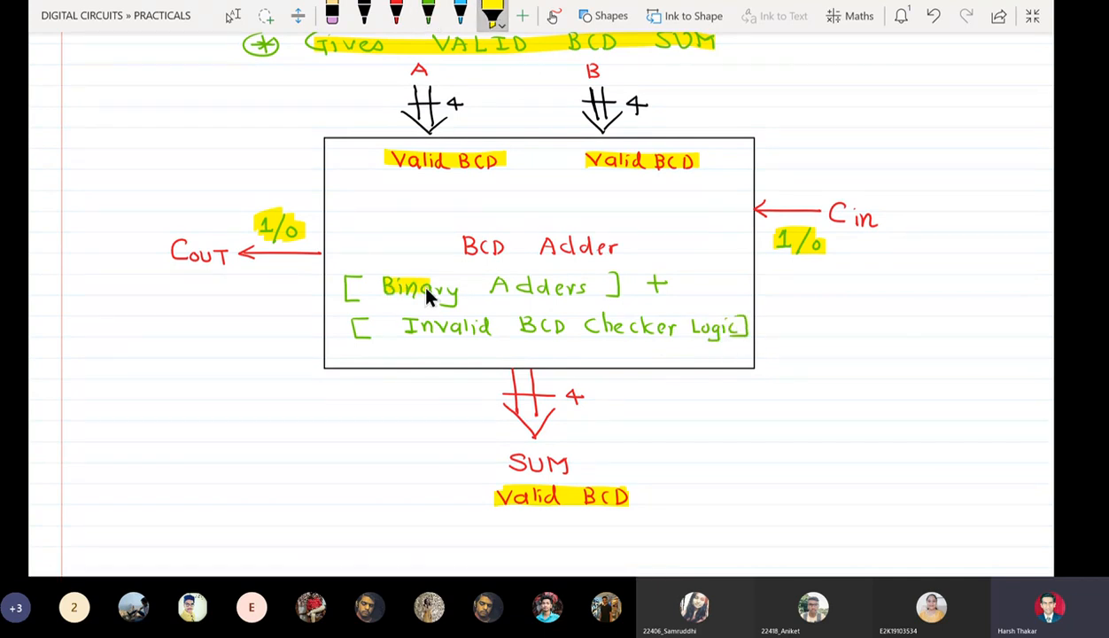
{"action": "mouse_move", "coordinate": [398, 348]}
{"action": "left_mouse_down"}
{"action": "mouse_move", "coordinate": [602, 331]}
{"action": "mouse_move", "coordinate": [731, 343]}
{"action": "left_mouse_up"}
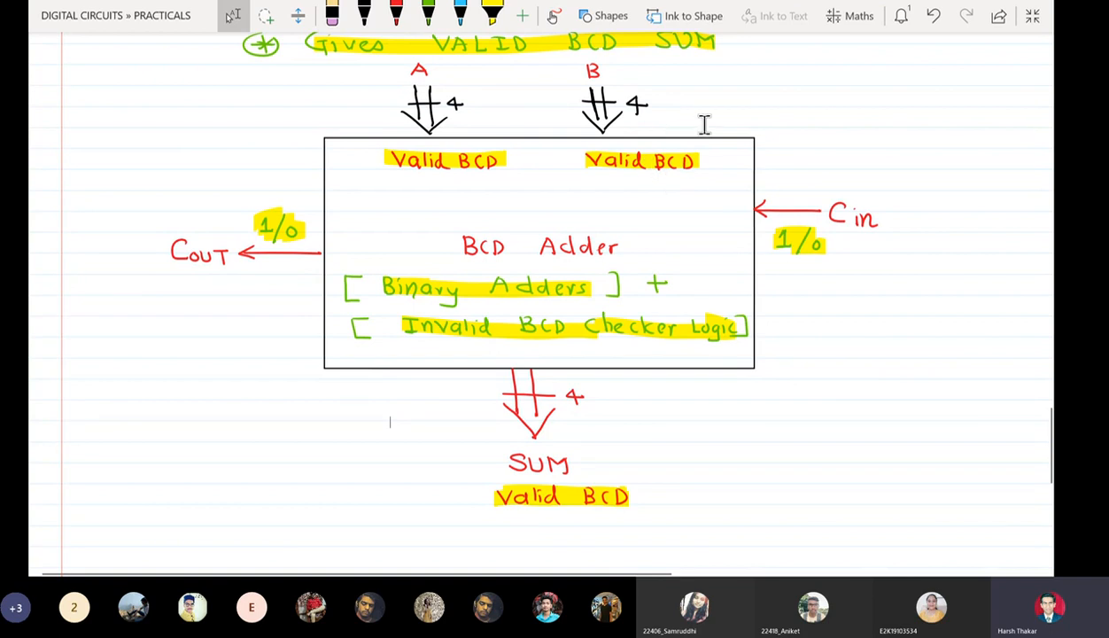
{"action": "scroll", "coordinate": [696, 148], "scroll_direction": "down", "scroll_amount": 3}
{"action": "scroll", "coordinate": [699, 162], "scroll_direction": "down", "scroll_amount": 1}
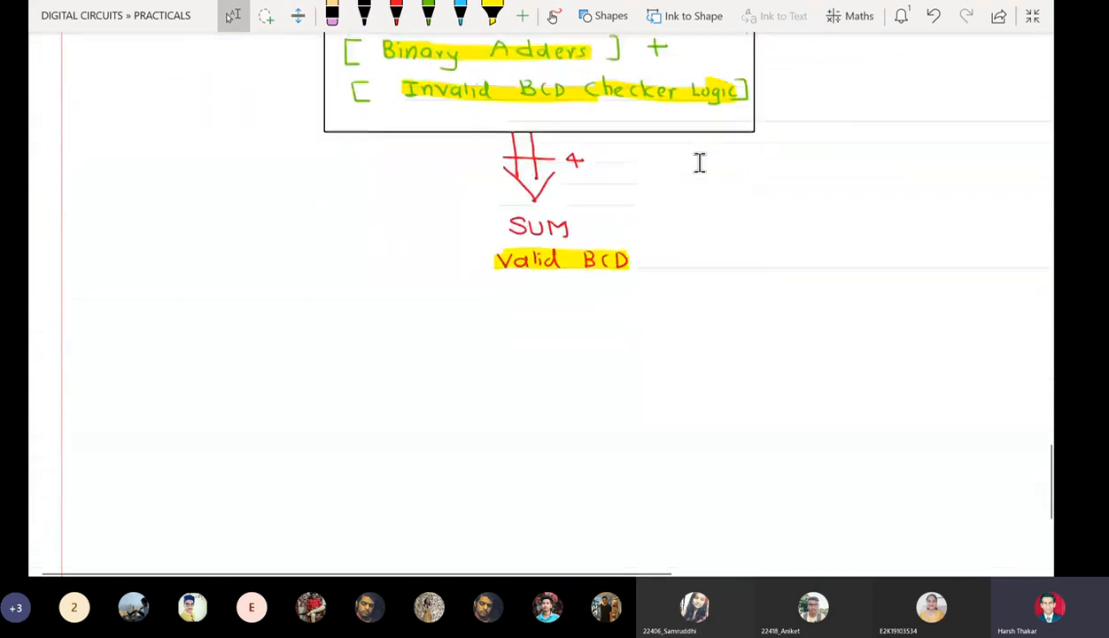
{"action": "scroll", "coordinate": [699, 163], "scroll_direction": "up", "scroll_amount": 3}
{"action": "scroll", "coordinate": [700, 163], "scroll_direction": "down", "scroll_amount": 5}
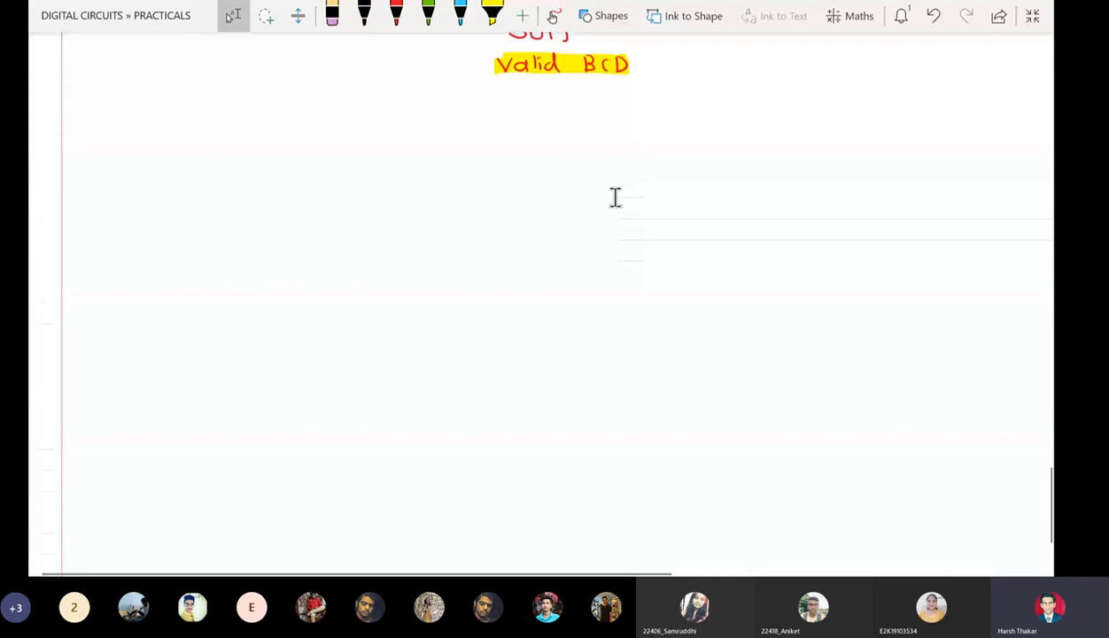
- Switch to File Explorer and open the BCD ADDER folder under SUBJECTS\DCKT\PRACTICALS
{"action": "key", "text": "alt+Tab"}
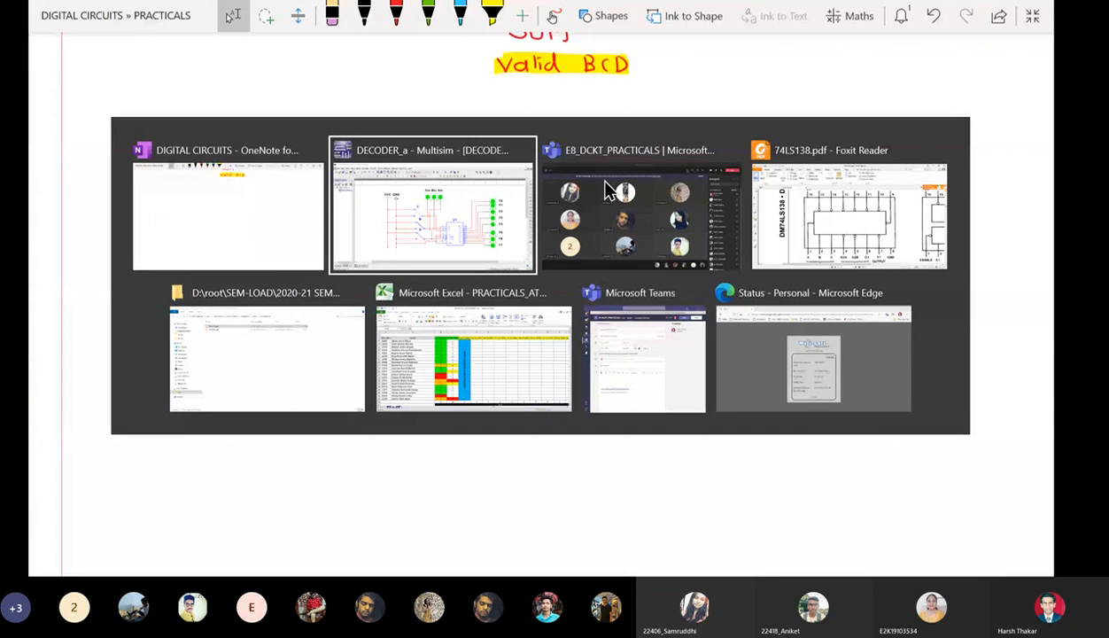
{"action": "key", "text": "alt+Tab"}
{"action": "key", "text": "alt+Tab"}
{"action": "key", "text": "alt+Tab"}
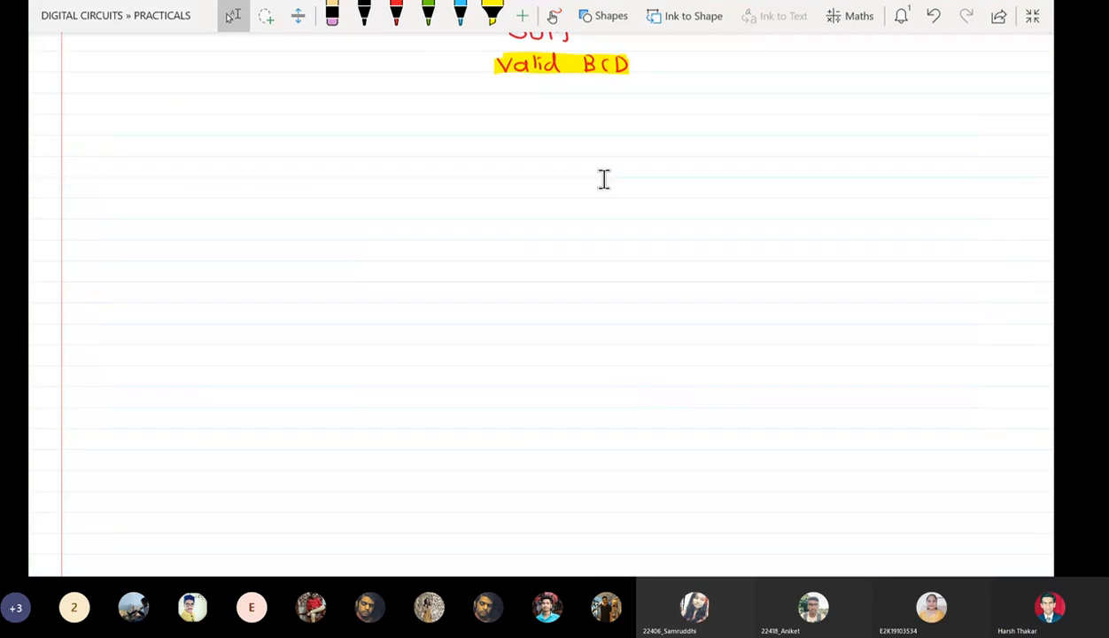
{"action": "left_click", "coordinate": [465, 53]}
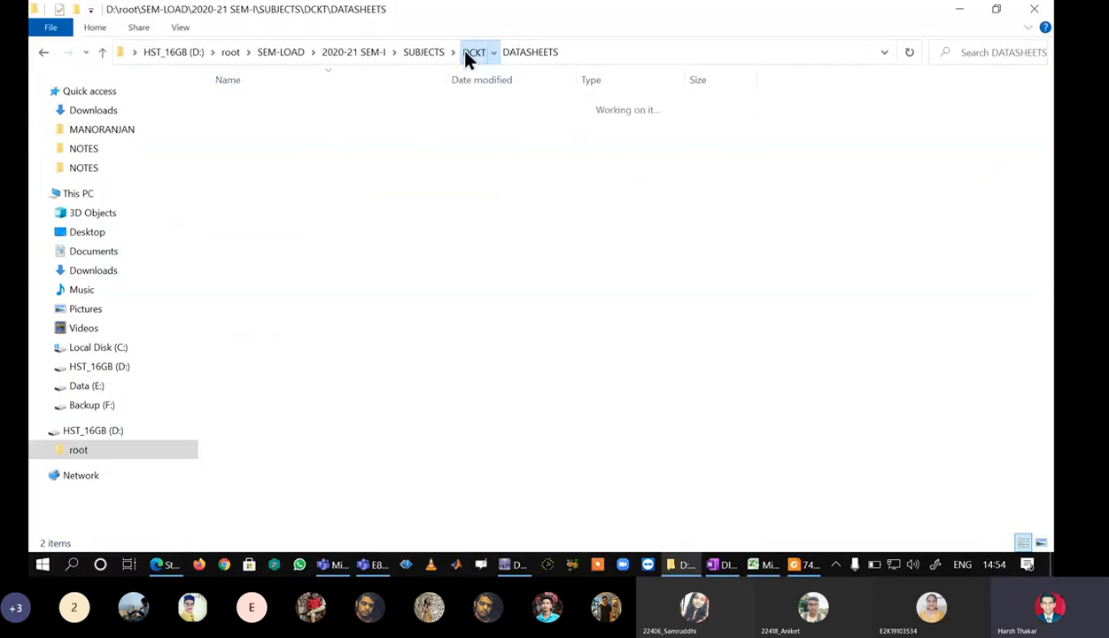
{"action": "left_click", "coordinate": [421, 53]}
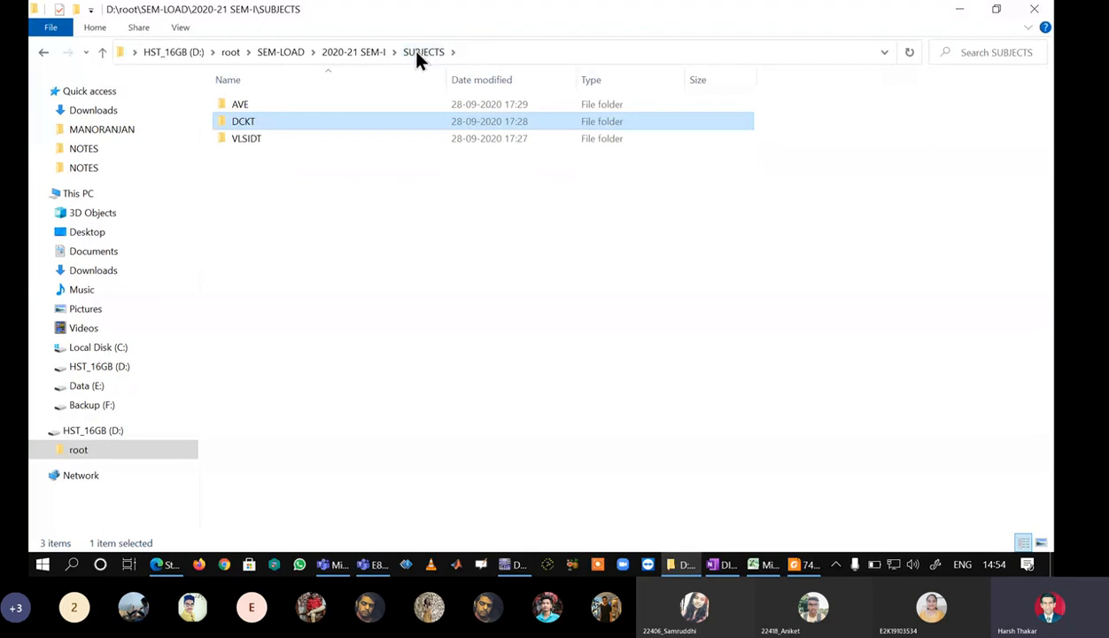
{"action": "double_click", "coordinate": [264, 124]}
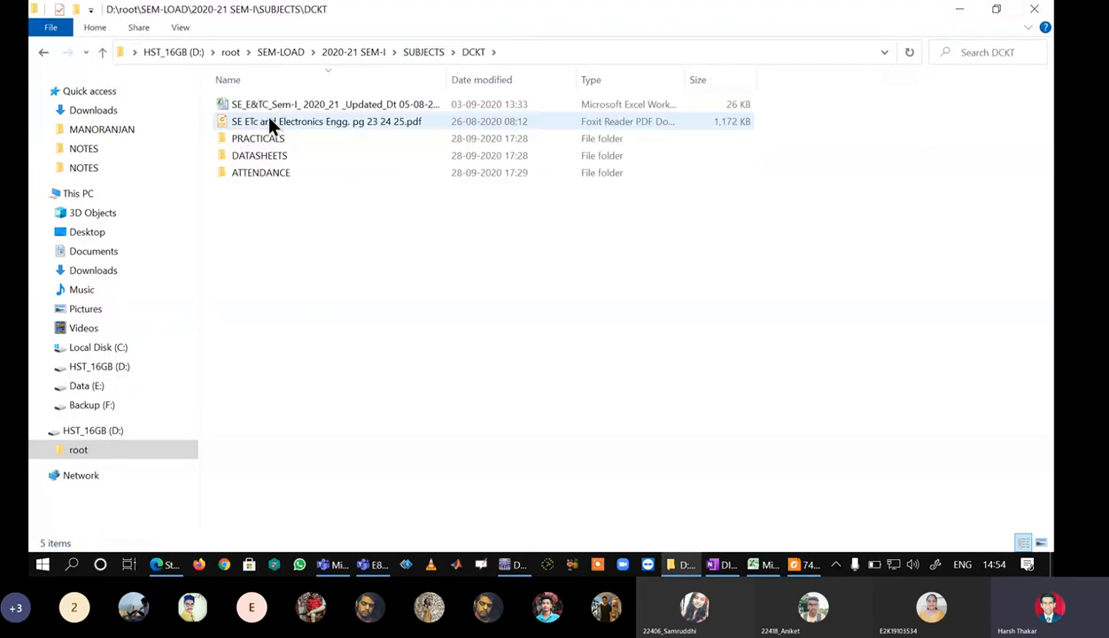
{"action": "left_click", "coordinate": [260, 146]}
{"action": "double_click", "coordinate": [258, 144]}
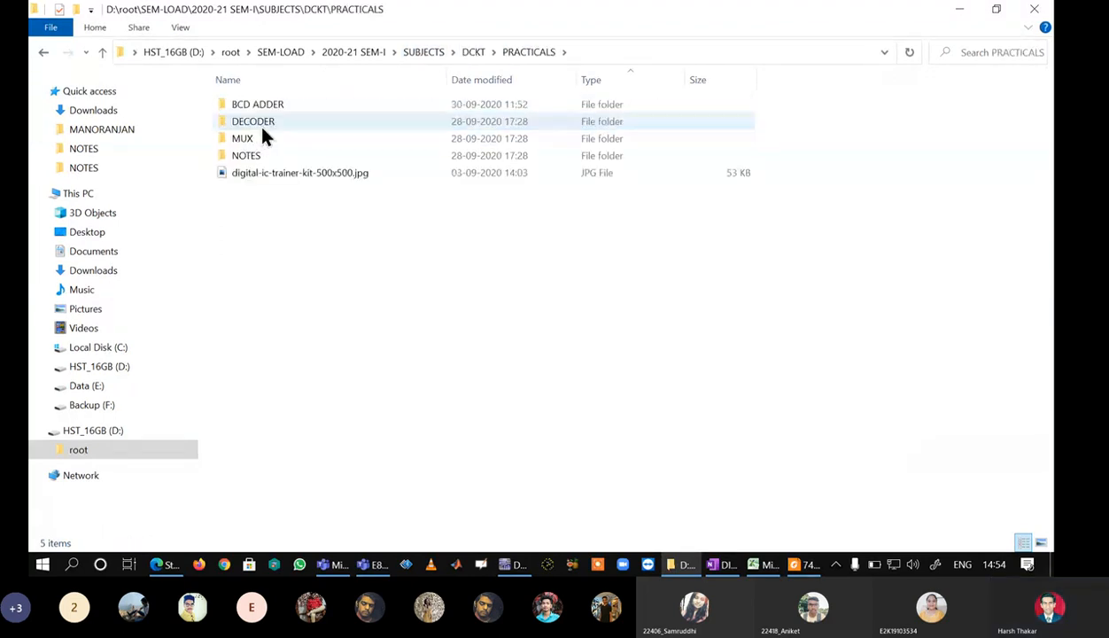
{"action": "double_click", "coordinate": [258, 104]}
- Open BCD_ADDER_USING_IC7483.jpg from the BCD ADDER folder in Photos, maximize it and enlarge the circuit diagram
{"action": "left_click", "coordinate": [279, 140]}
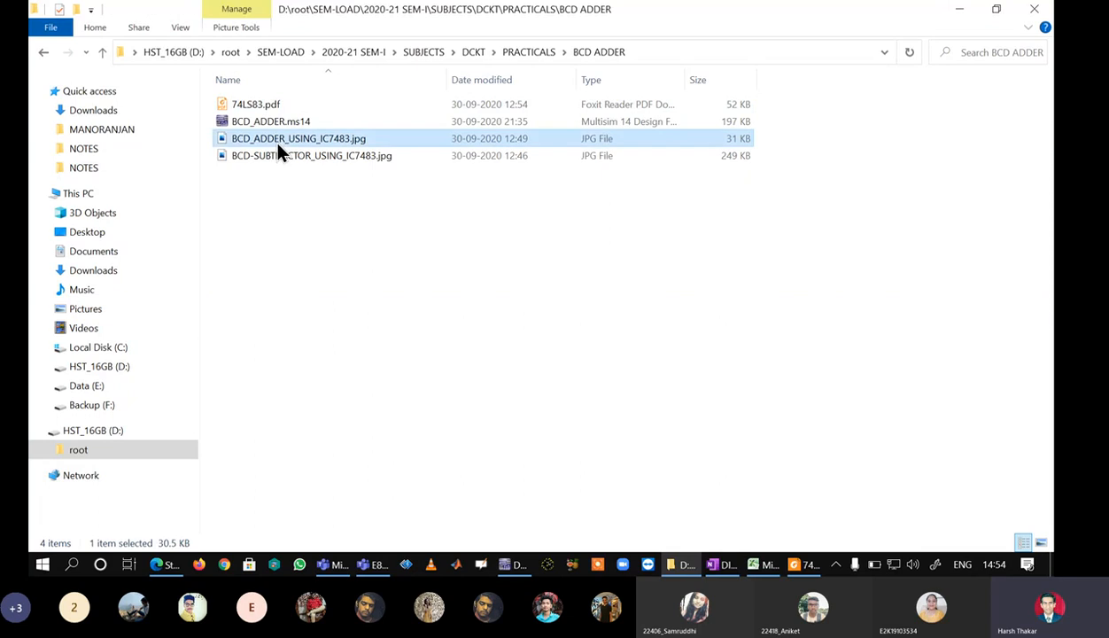
{"action": "right_click", "coordinate": [272, 155]}
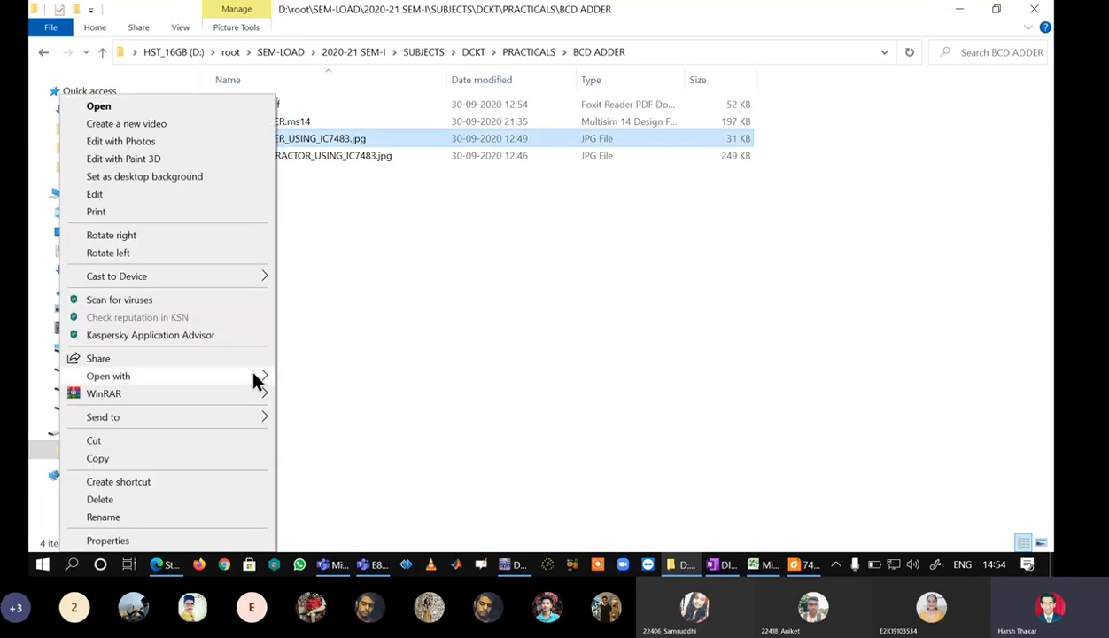
{"action": "mouse_move", "coordinate": [253, 379]}
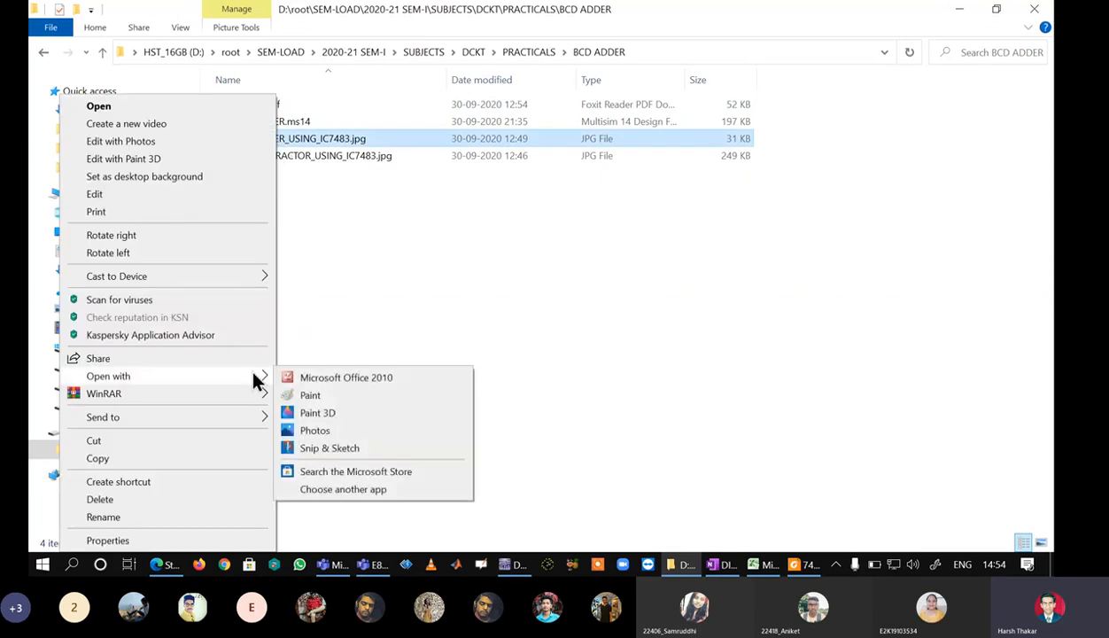
{"action": "left_click", "coordinate": [371, 432]}
{"action": "left_click", "coordinate": [687, 37]}
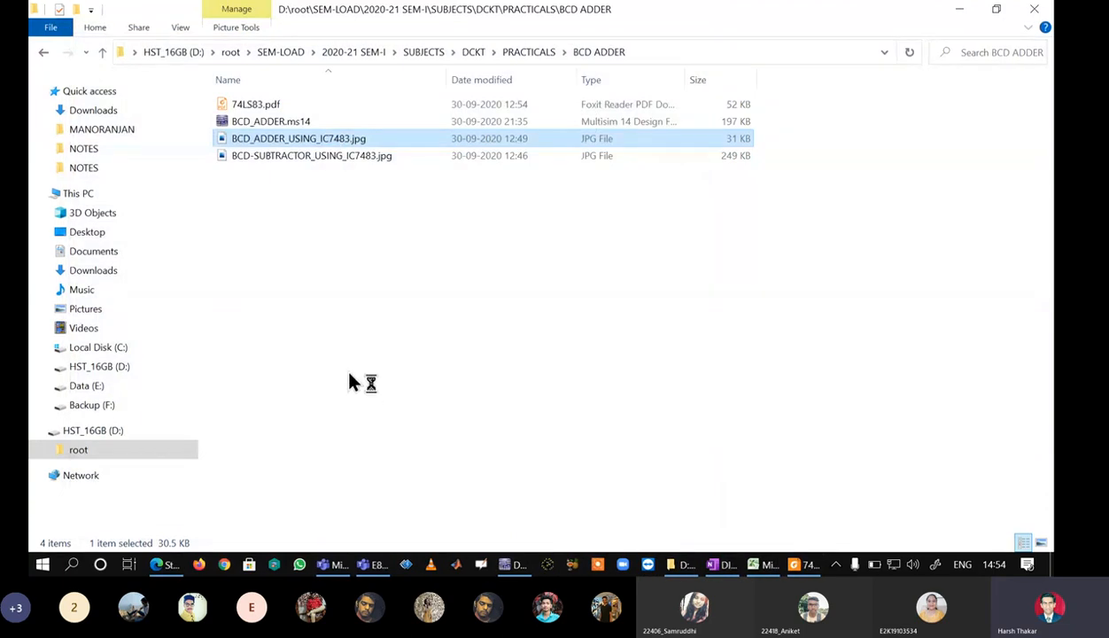
{"action": "right_click", "coordinate": [315, 139]}
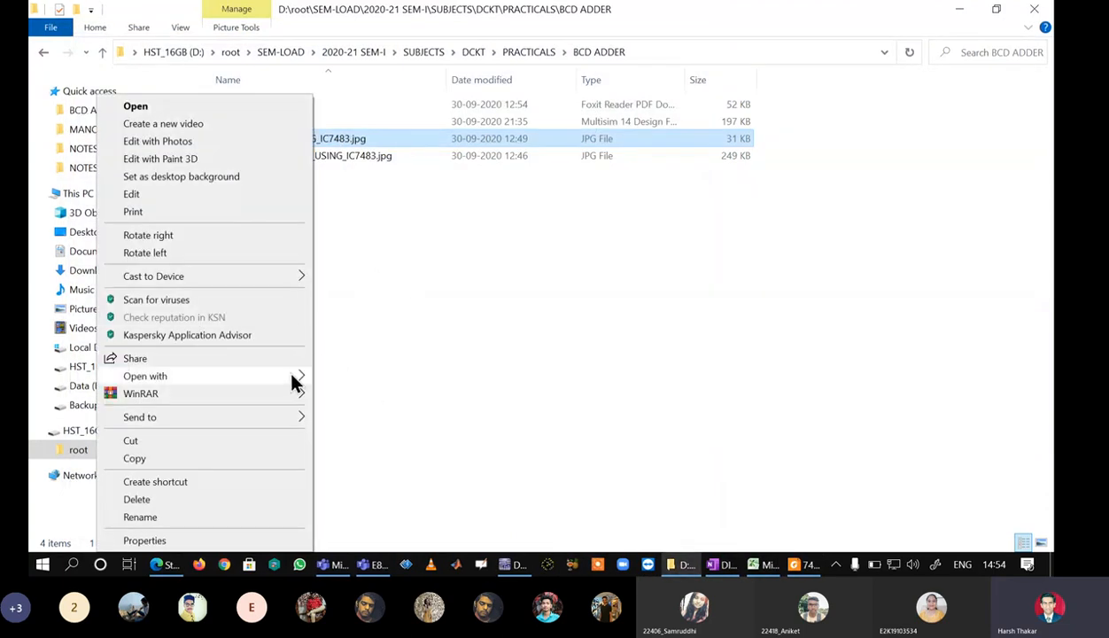
{"action": "mouse_move", "coordinate": [293, 383]}
{"action": "left_click", "coordinate": [371, 426]}
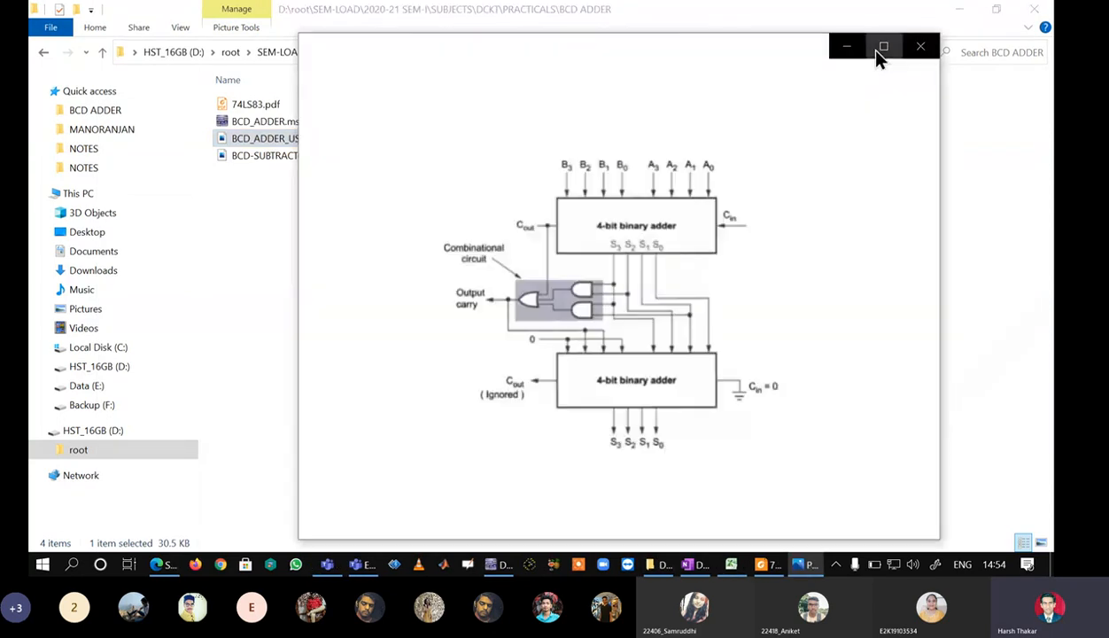
{"action": "left_click", "coordinate": [881, 46]}
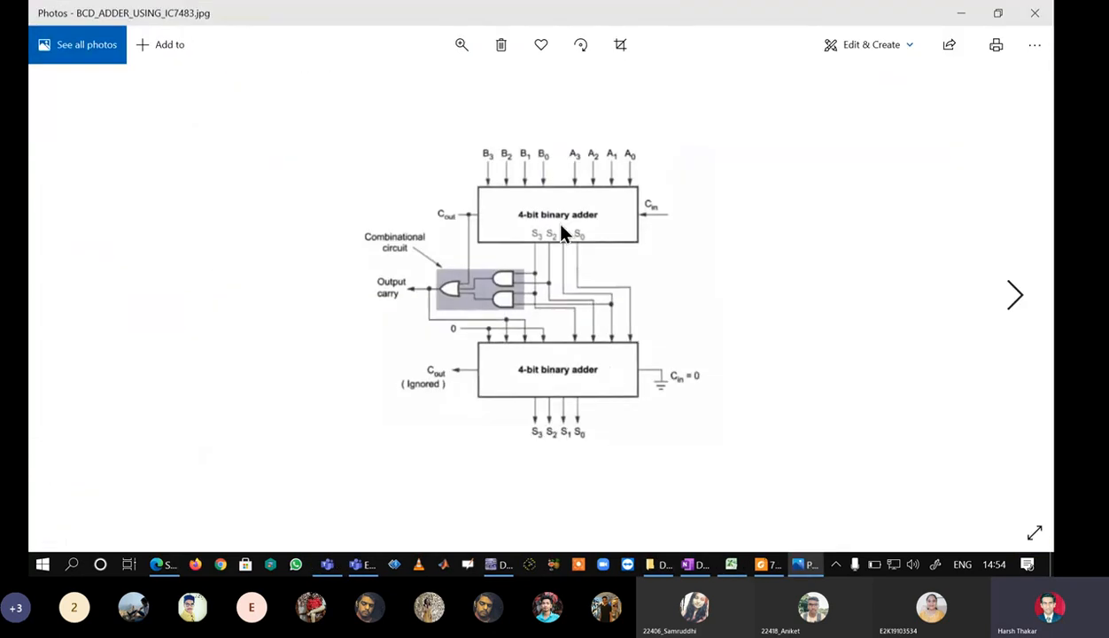
{"action": "scroll", "coordinate": [561, 327], "scroll_direction": "up", "scroll_amount": 1}
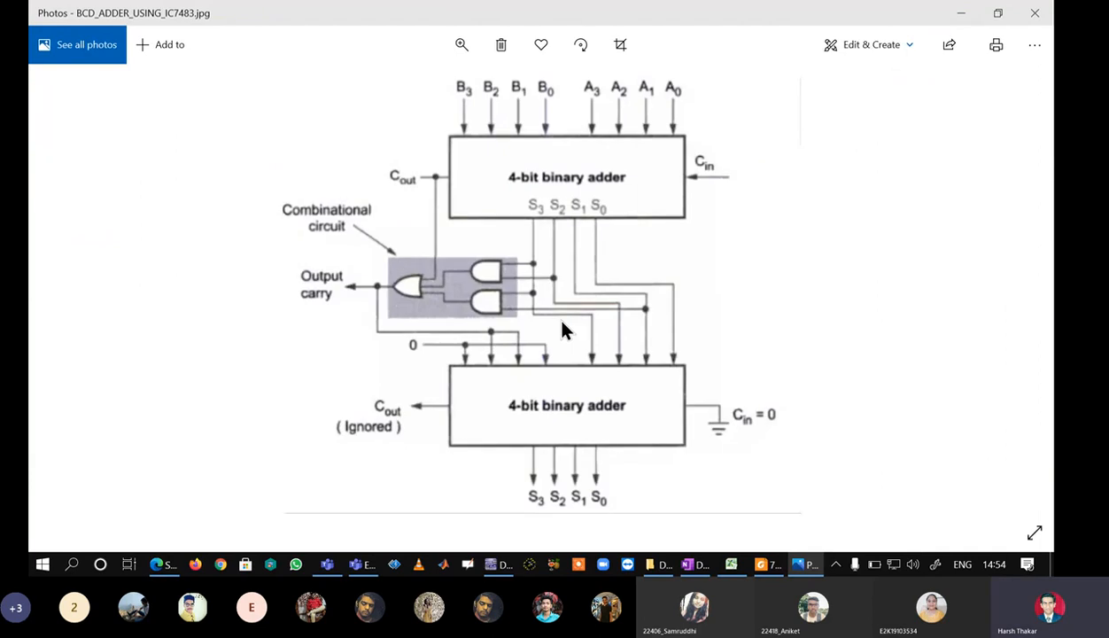
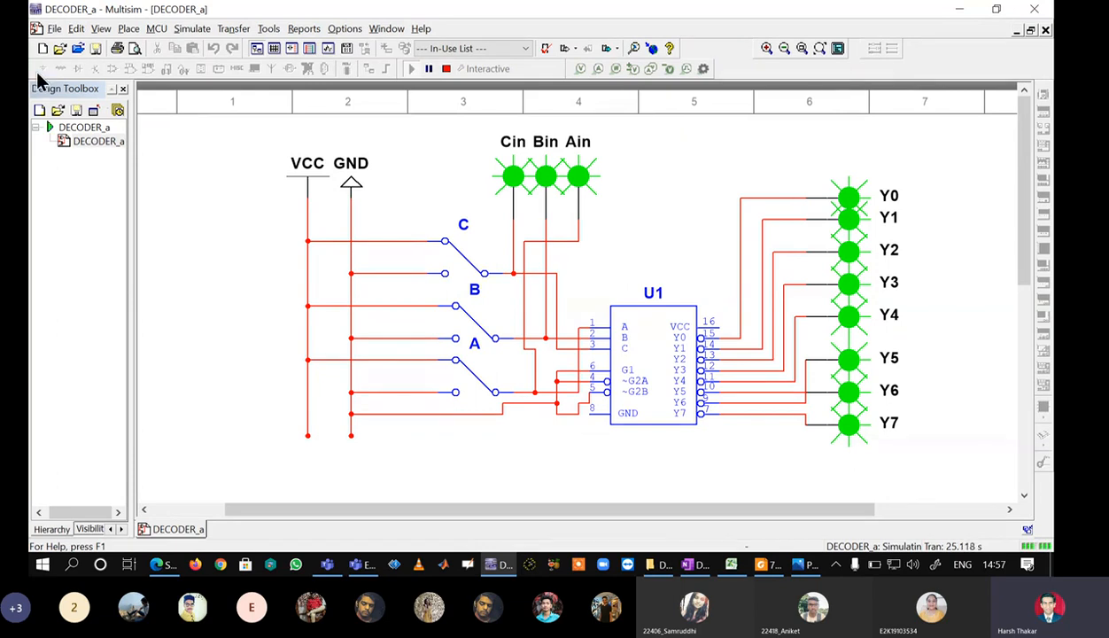
- Create a new blank design in Multisim
{"action": "left_click", "coordinate": [54, 29]}
{"action": "left_click", "coordinate": [62, 50]}
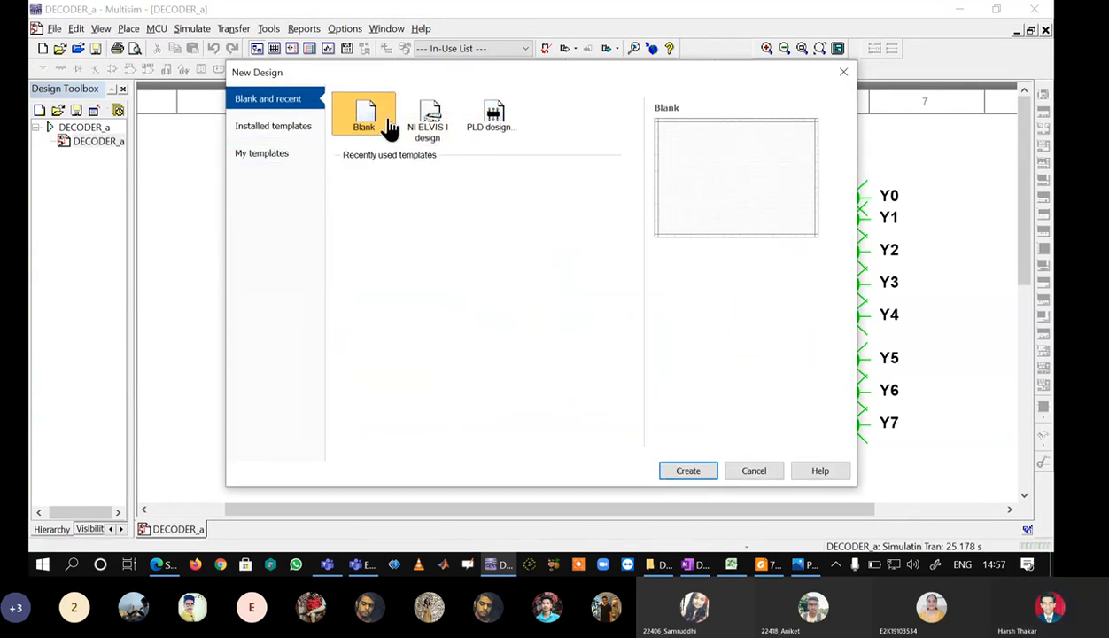
{"action": "left_click", "coordinate": [681, 475]}
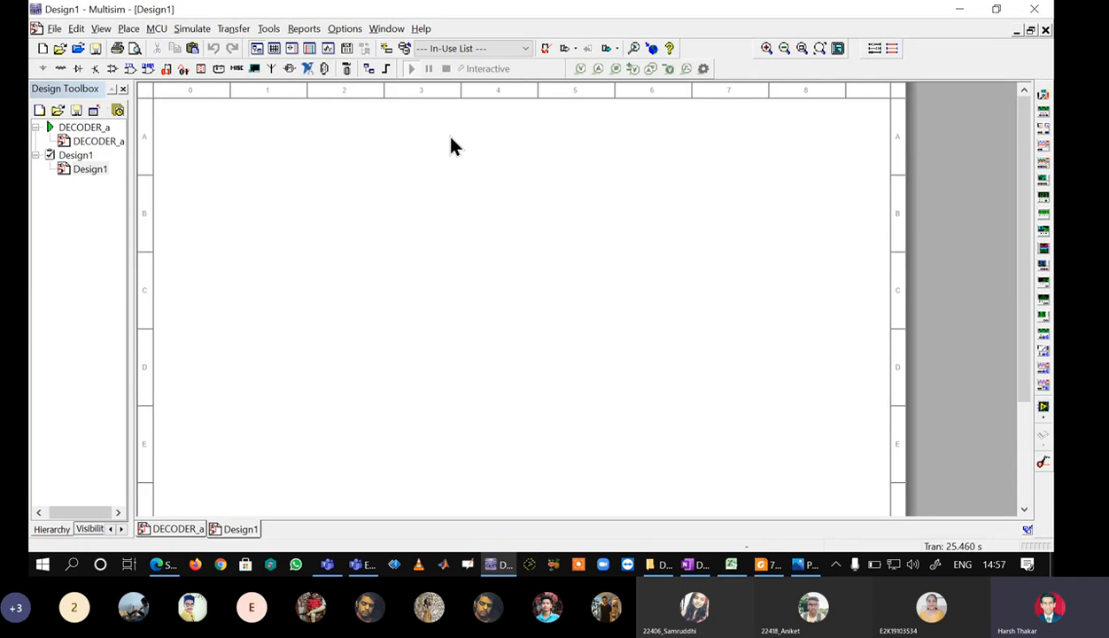
- Save the new design as BCD_ADDER_E8 in the BCD ADDER folder under PRACTICALS
{"action": "left_click", "coordinate": [93, 51]}
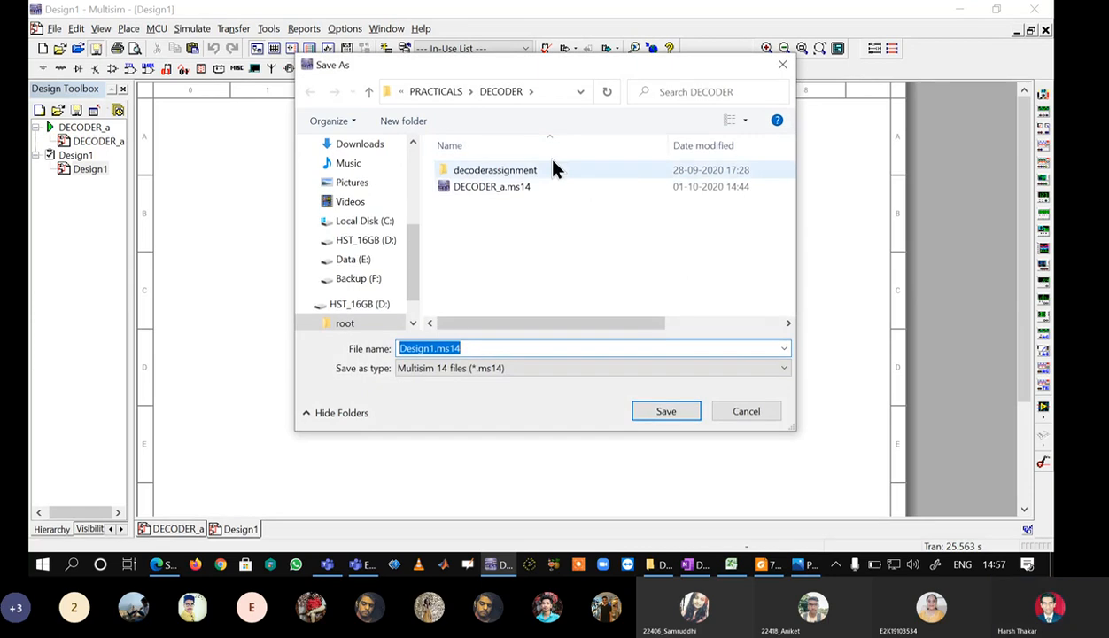
{"action": "left_click", "coordinate": [444, 88]}
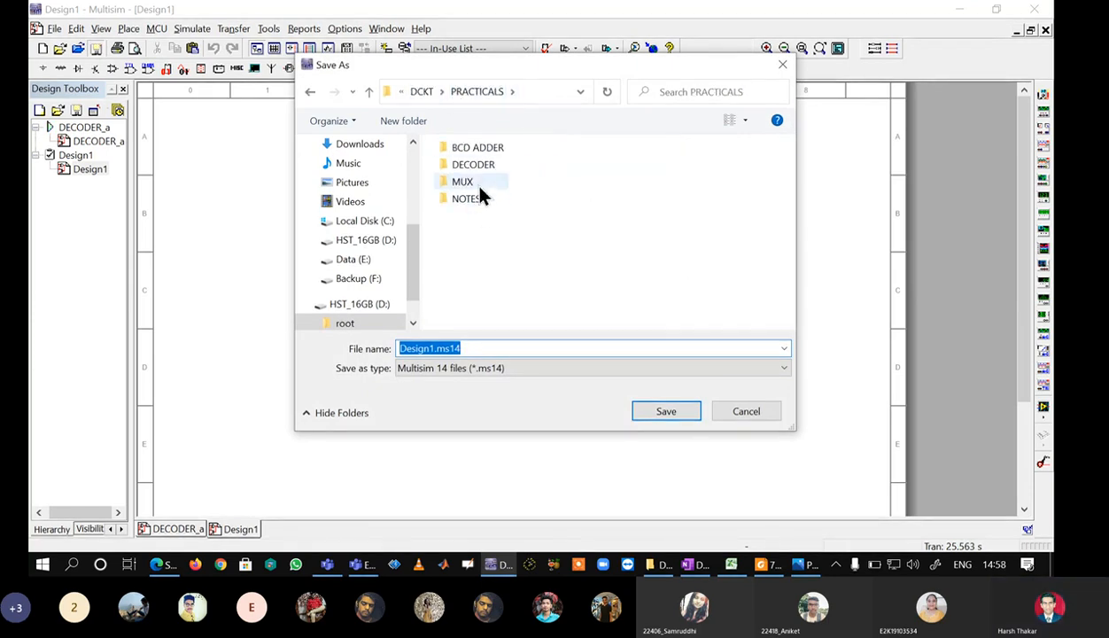
{"action": "double_click", "coordinate": [464, 149]}
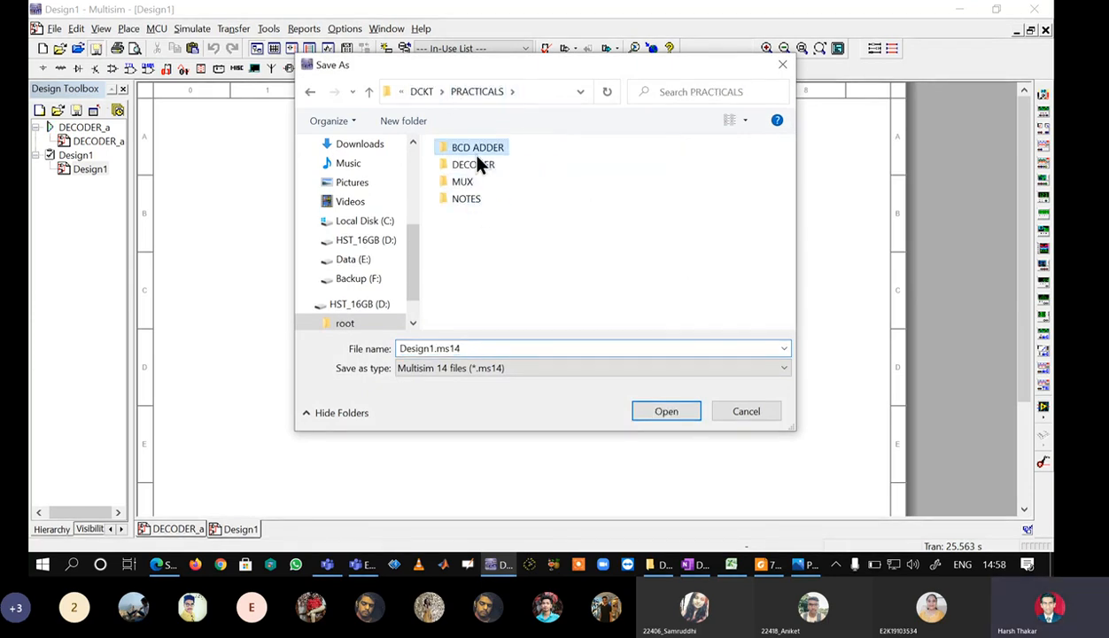
{"action": "double_click", "coordinate": [477, 348]}
{"action": "type", "text": "B"}
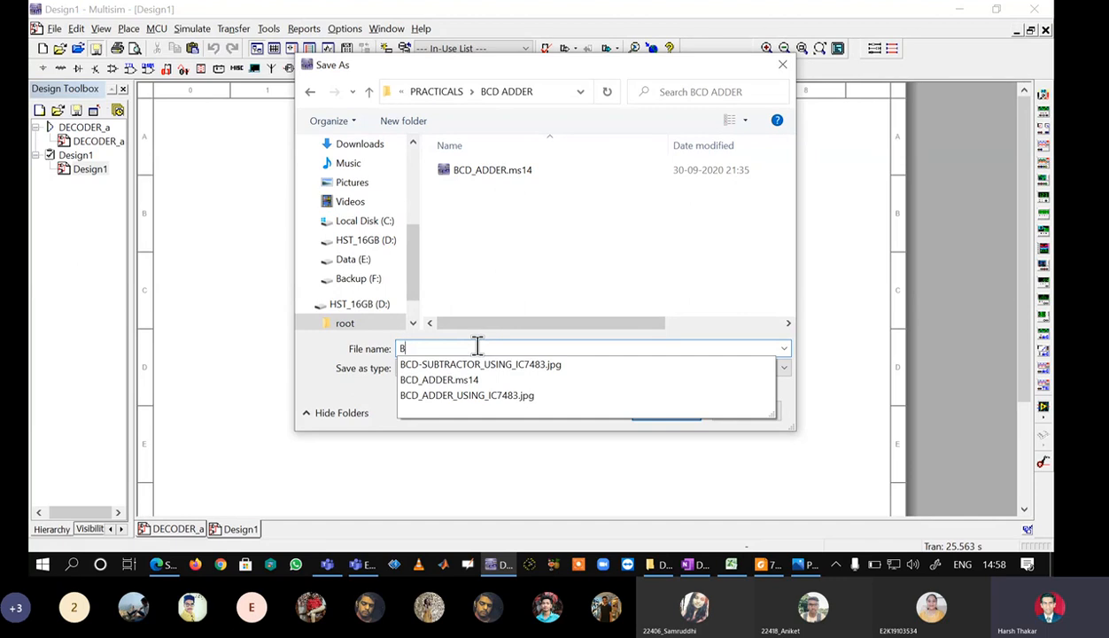
{"action": "type", "text": "CD_A"}
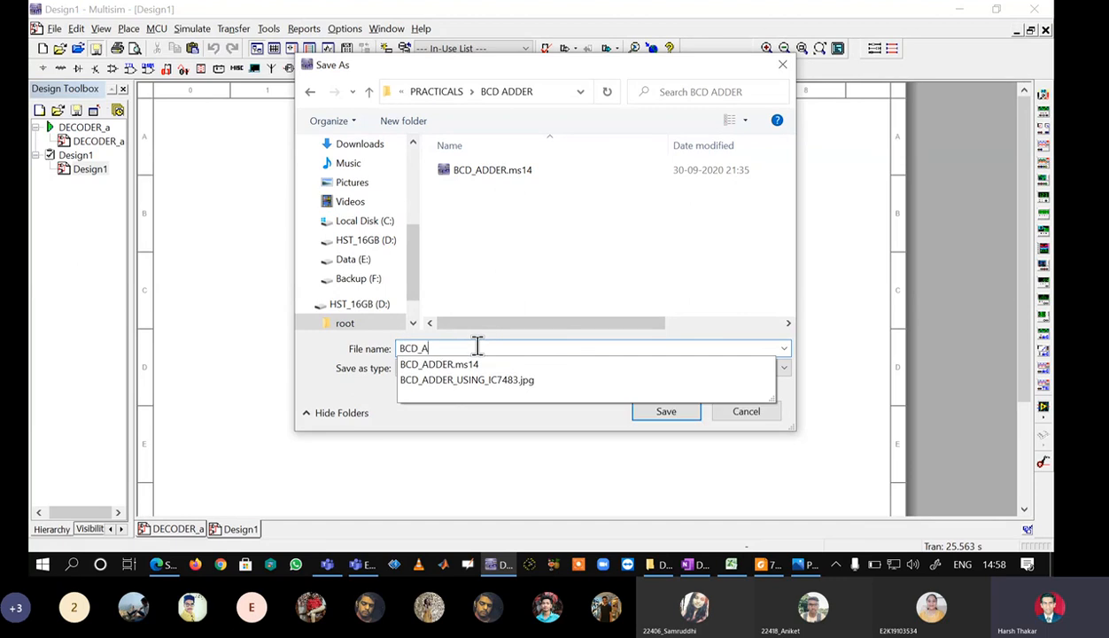
{"action": "type", "text": "DDER_"}
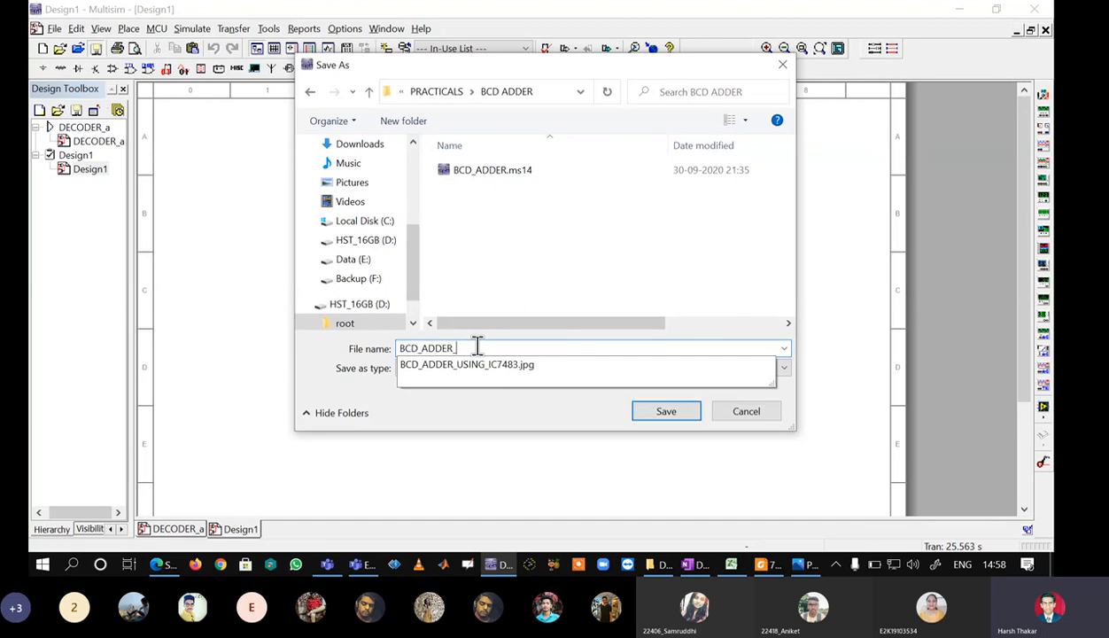
{"action": "type", "text": "E8"}
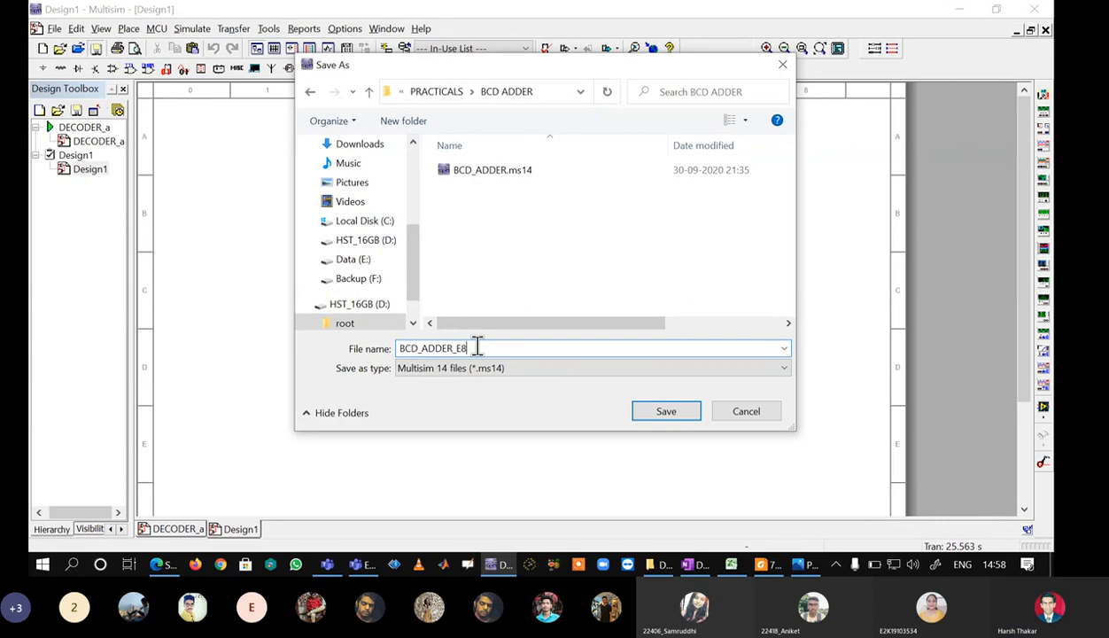
{"action": "left_click", "coordinate": [671, 413]}
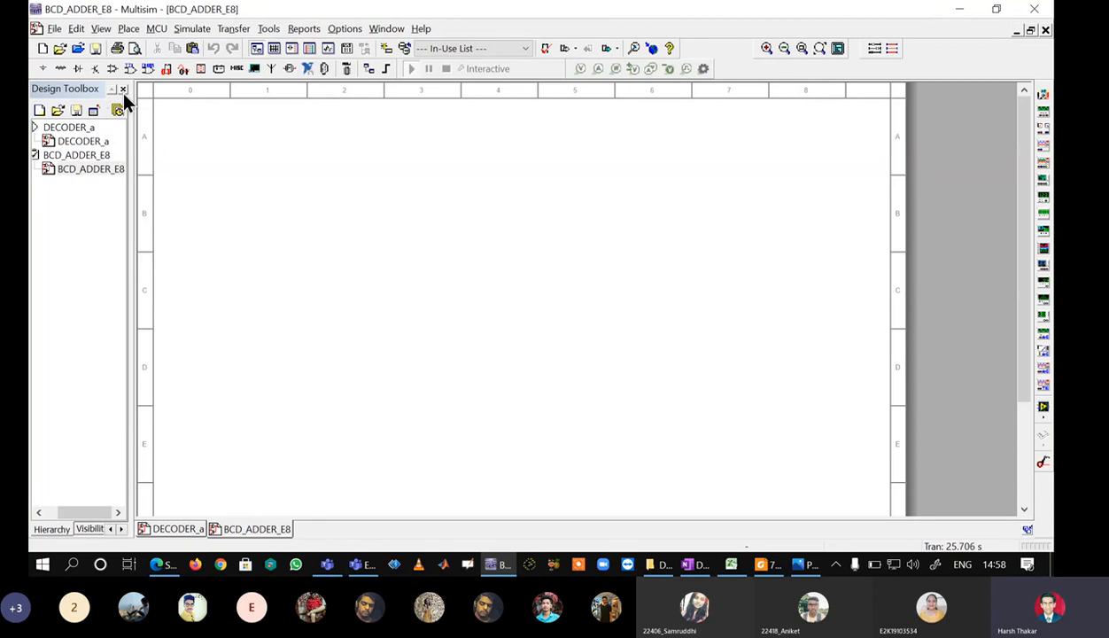
- Find the 7483N 4-bit full adder in the TTL group and place it in the upper middle of the sheet
{"action": "left_click", "coordinate": [129, 66]}
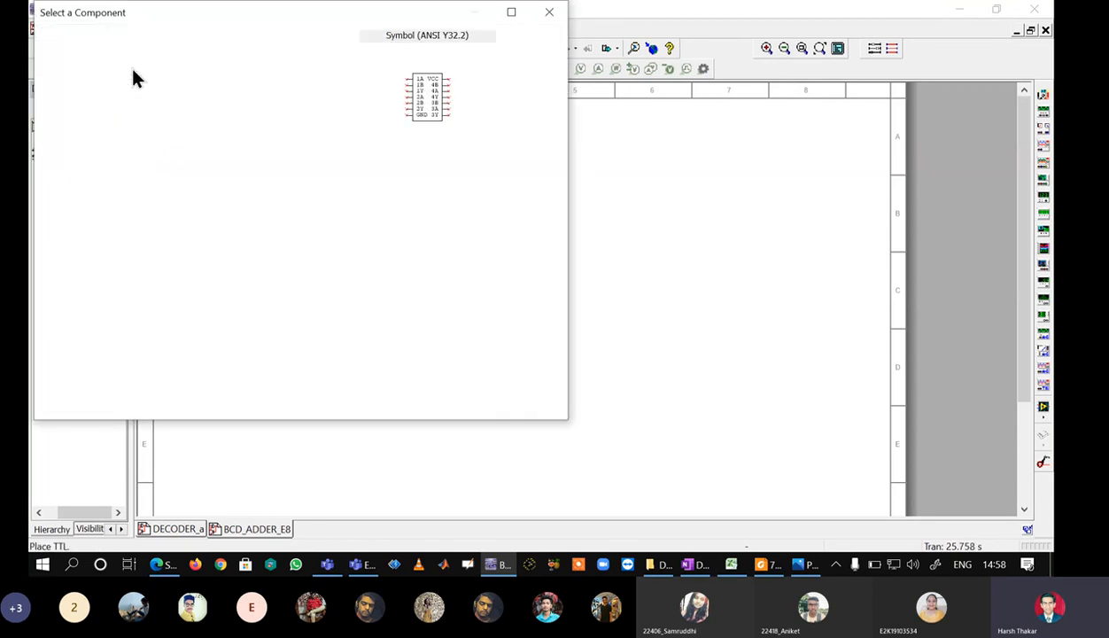
{"action": "left_click", "coordinate": [243, 50]}
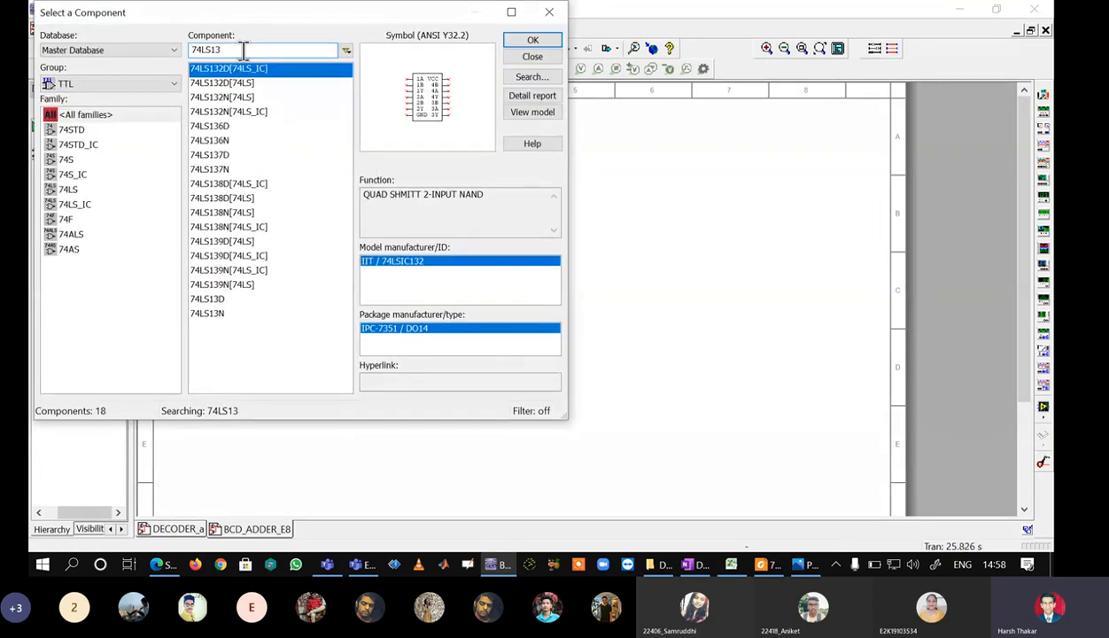
{"action": "key", "text": "BackSpace"}
{"action": "key", "text": "BackSpace"}
{"action": "key", "text": "BackSpace"}
{"action": "key", "text": "BackSpace"}
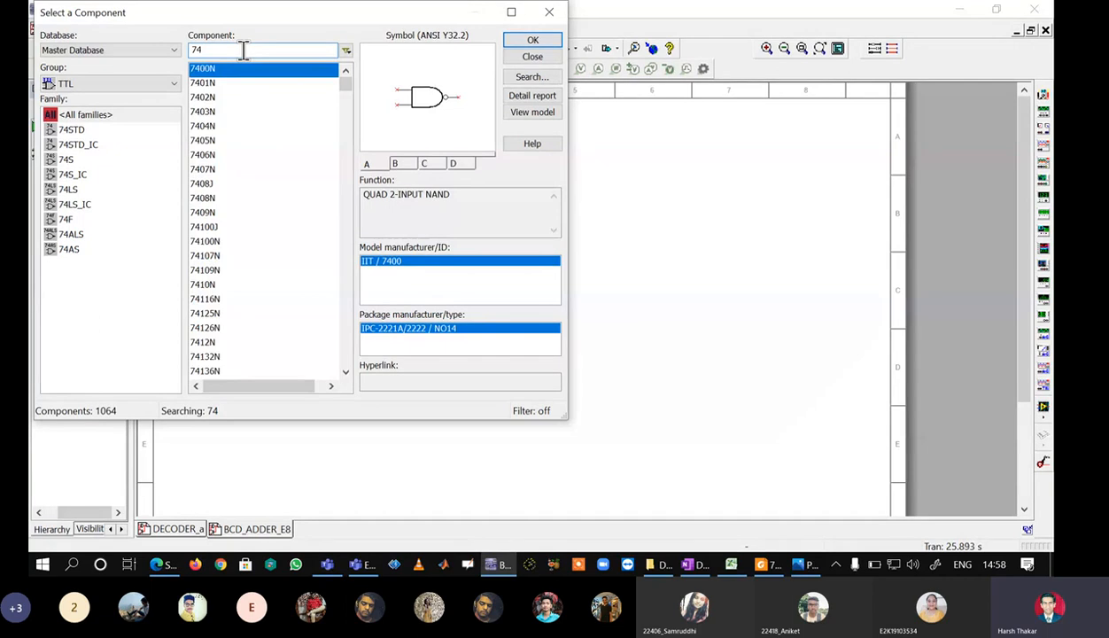
{"action": "type", "text": "83"}
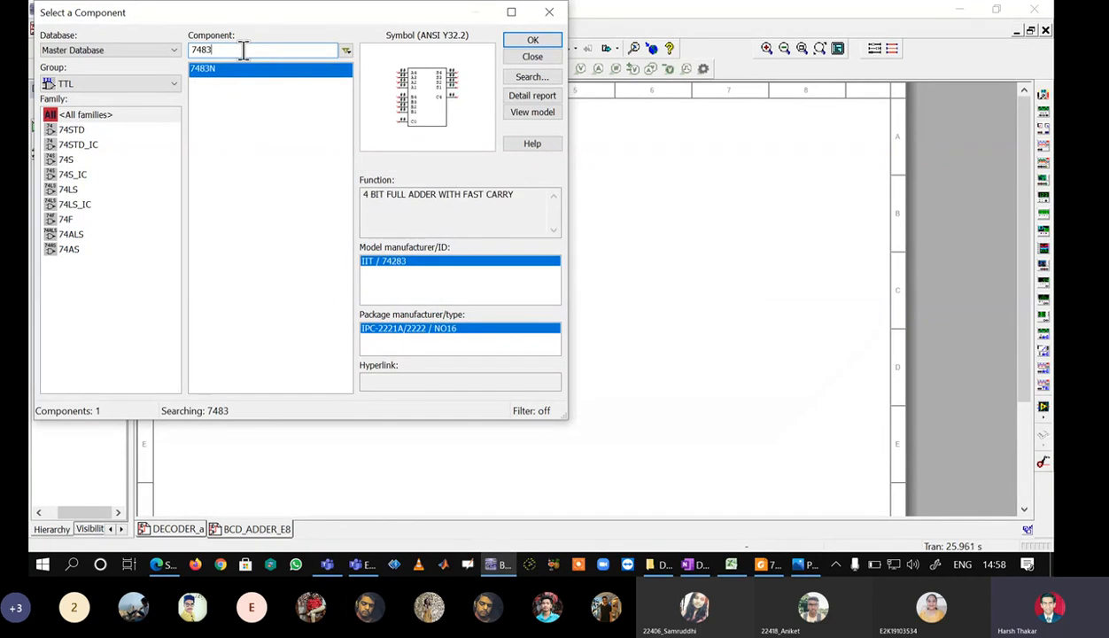
{"action": "left_click", "coordinate": [518, 39]}
{"action": "left_click", "coordinate": [466, 253]}
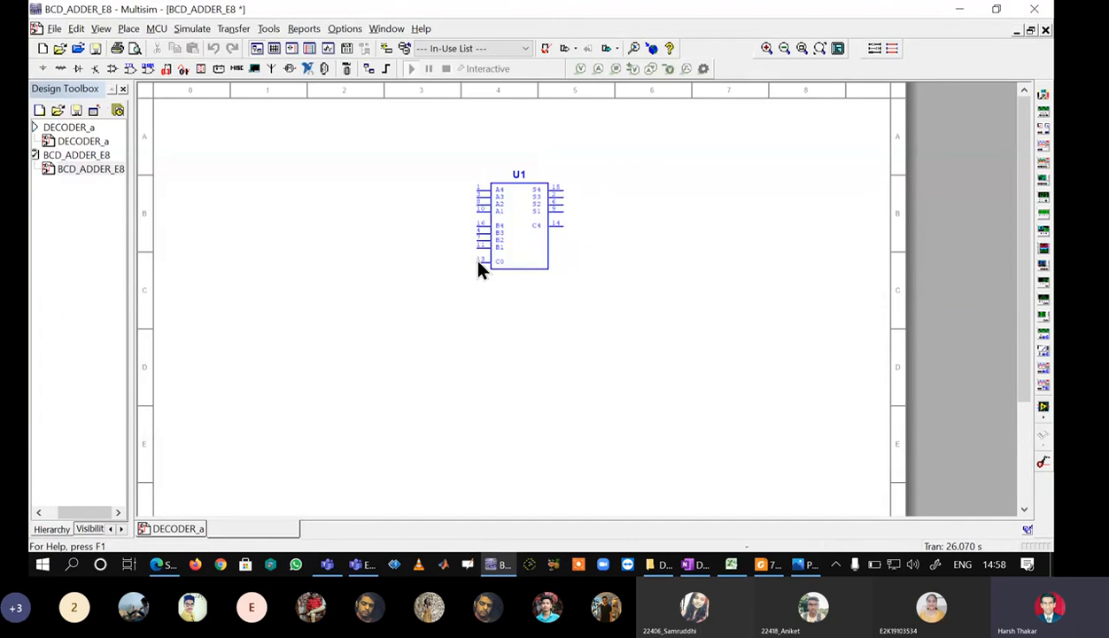
- Place a second 7483N adder below the first one and finish component placement
{"action": "key", "text": "Return"}
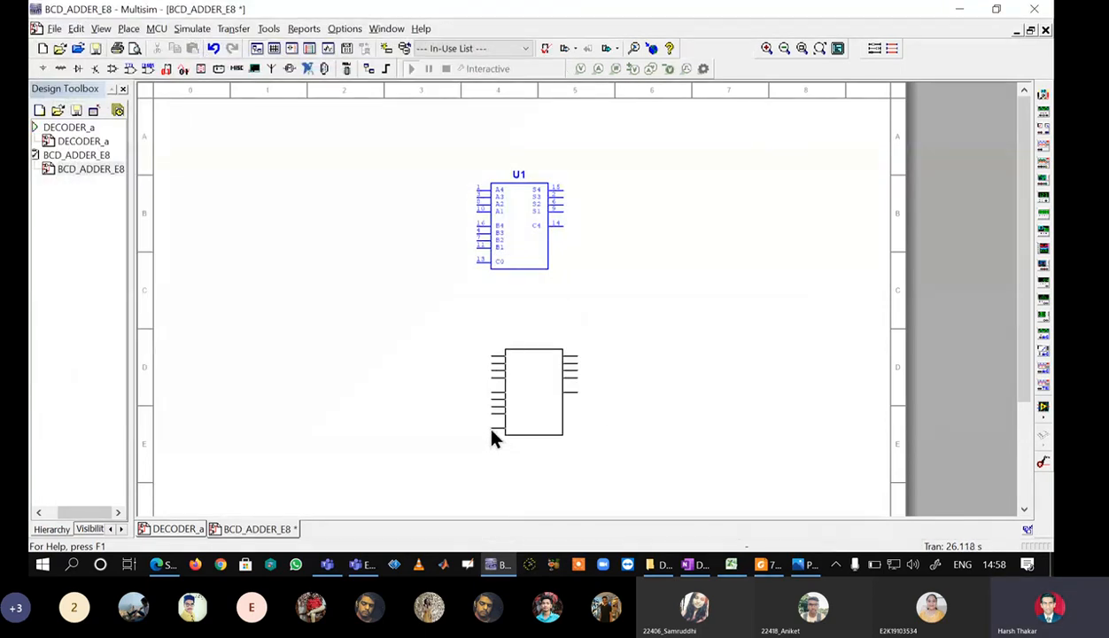
{"action": "left_click", "coordinate": [486, 429]}
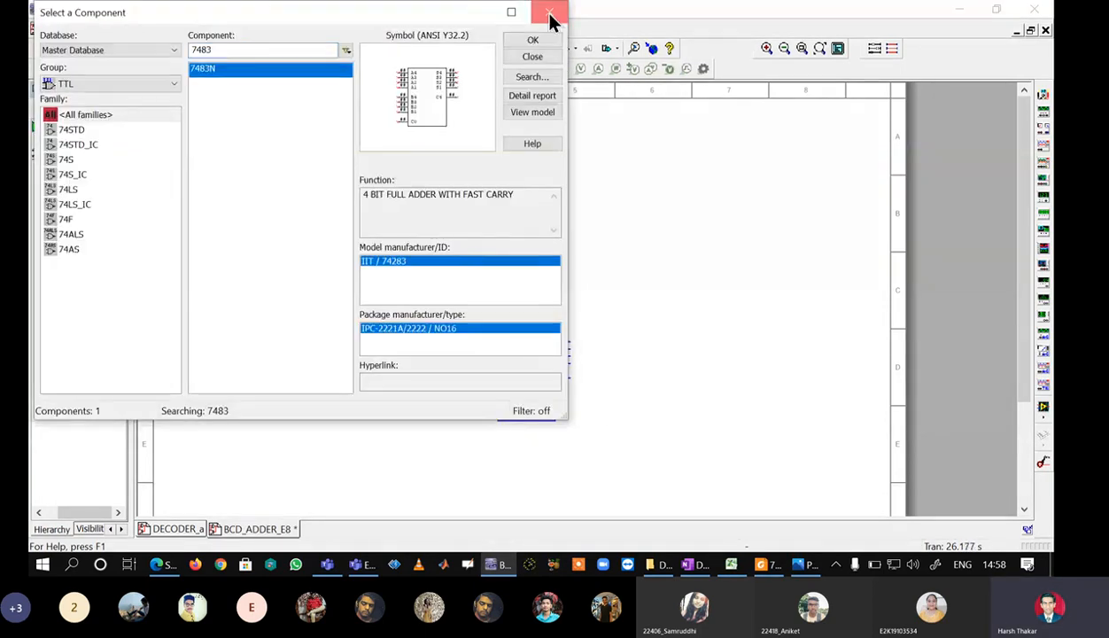
{"action": "left_click", "coordinate": [547, 12]}
- Compare the pin layout of the placed adders with the 4-bit binary adders in the BCD_ADDER_USING_IC7483 reference image
{"action": "scroll", "coordinate": [543, 282], "scroll_direction": "up", "scroll_amount": 3}
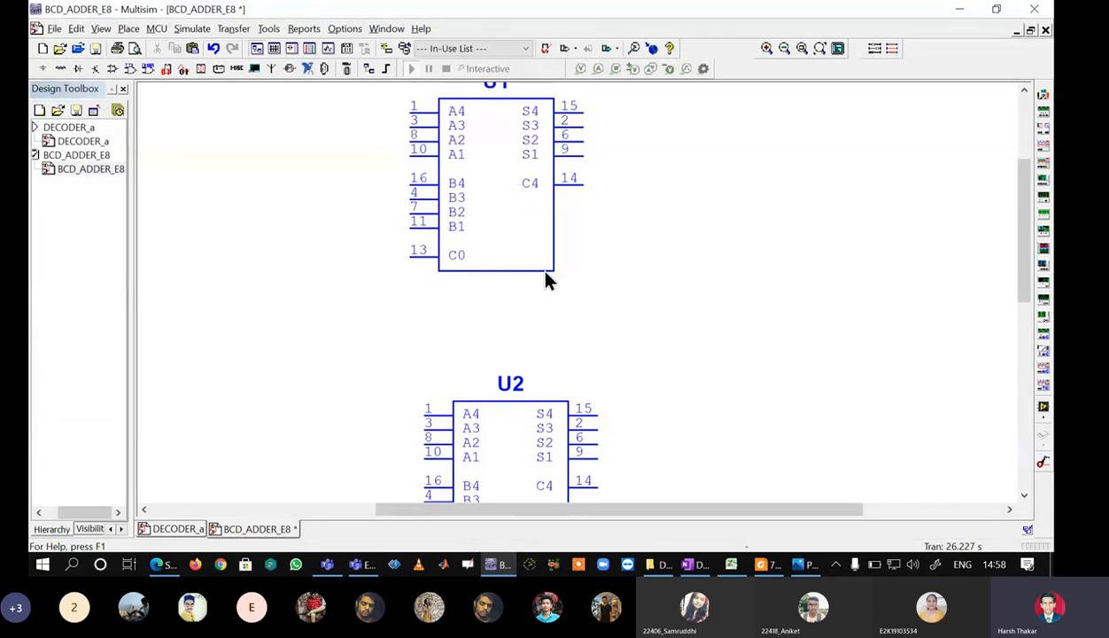
{"action": "left_click_drag", "start_coordinate": [1025, 194], "coordinate": [1026, 159]}
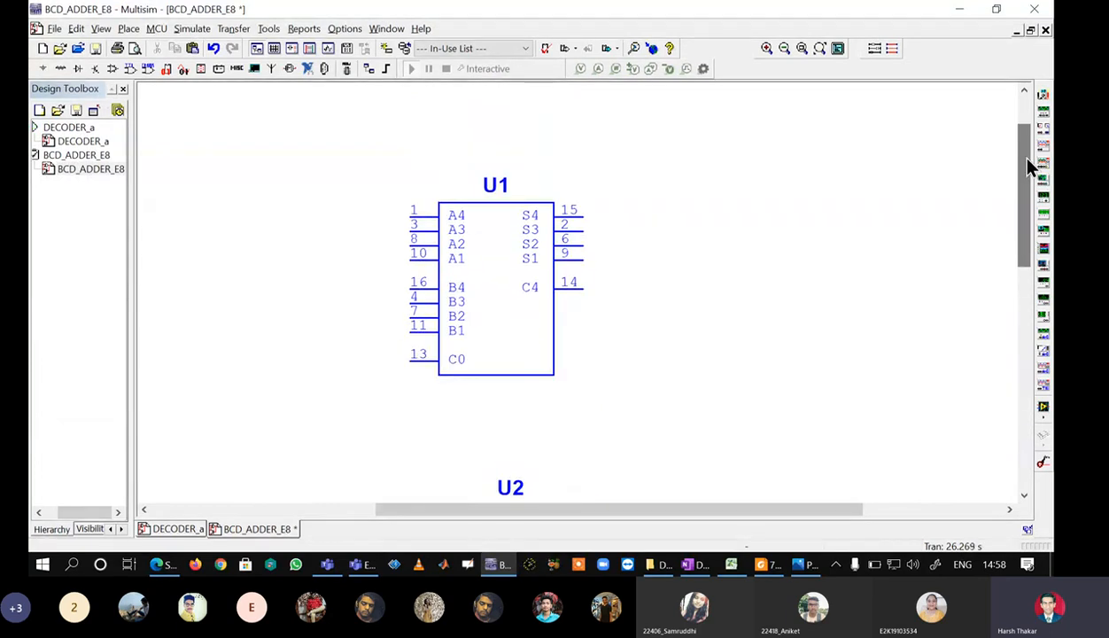
{"action": "key", "text": "alt+Tab"}
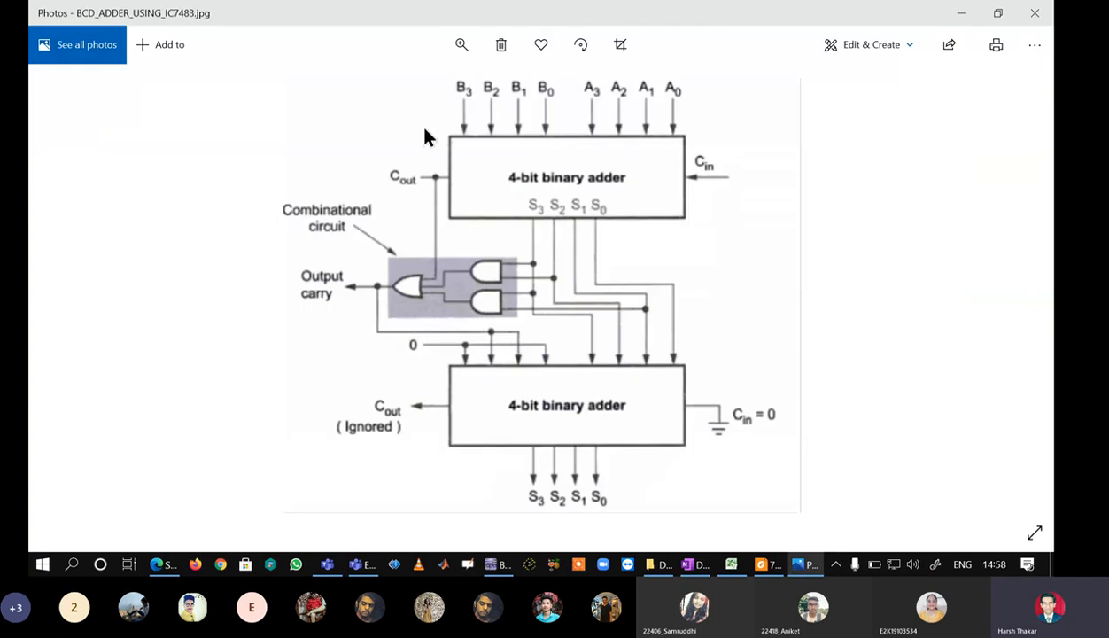
{"action": "key", "text": "alt+Tab"}
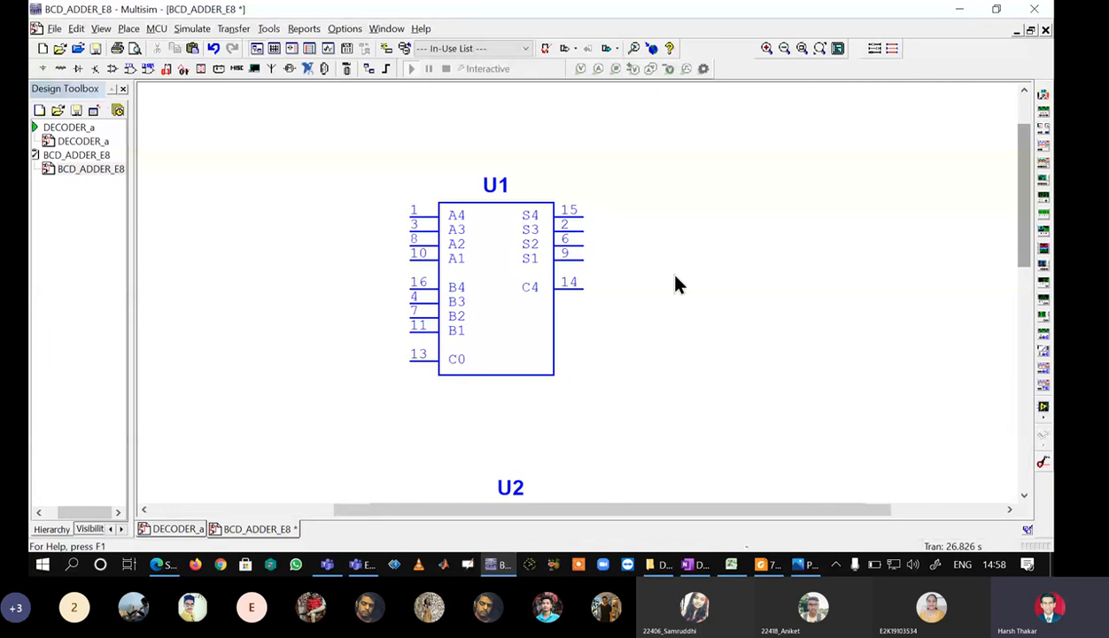
{"action": "scroll", "coordinate": [674, 275], "scroll_direction": "down", "scroll_amount": 1}
{"action": "scroll", "coordinate": [674, 283], "scroll_direction": "down", "scroll_amount": 1}
{"action": "key", "text": "alt+Tab"}
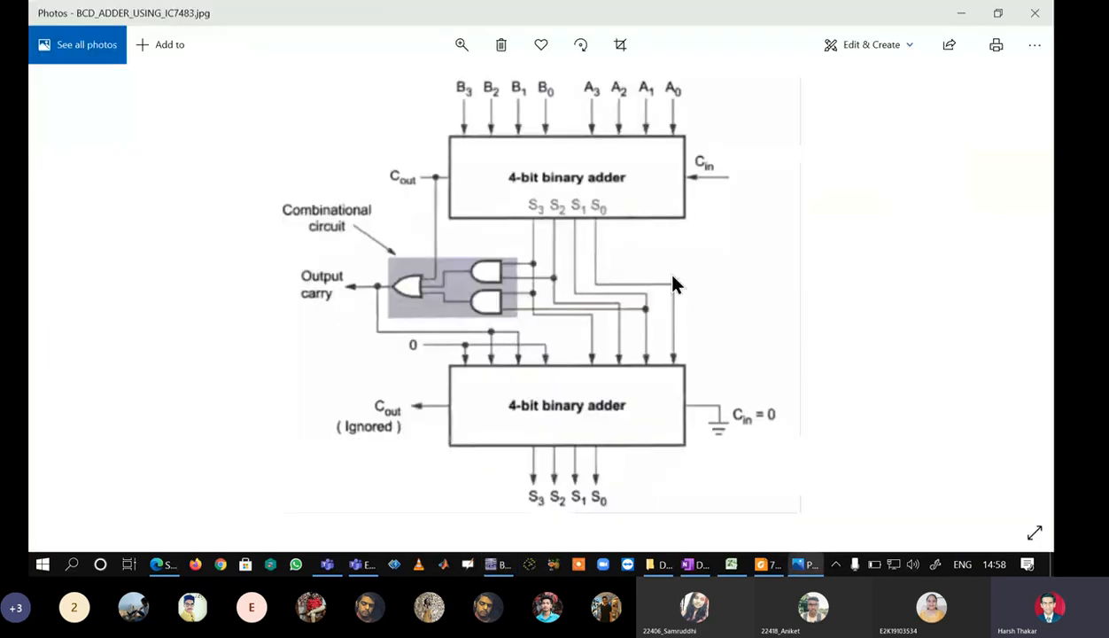
{"action": "key", "text": "alt+Tab"}
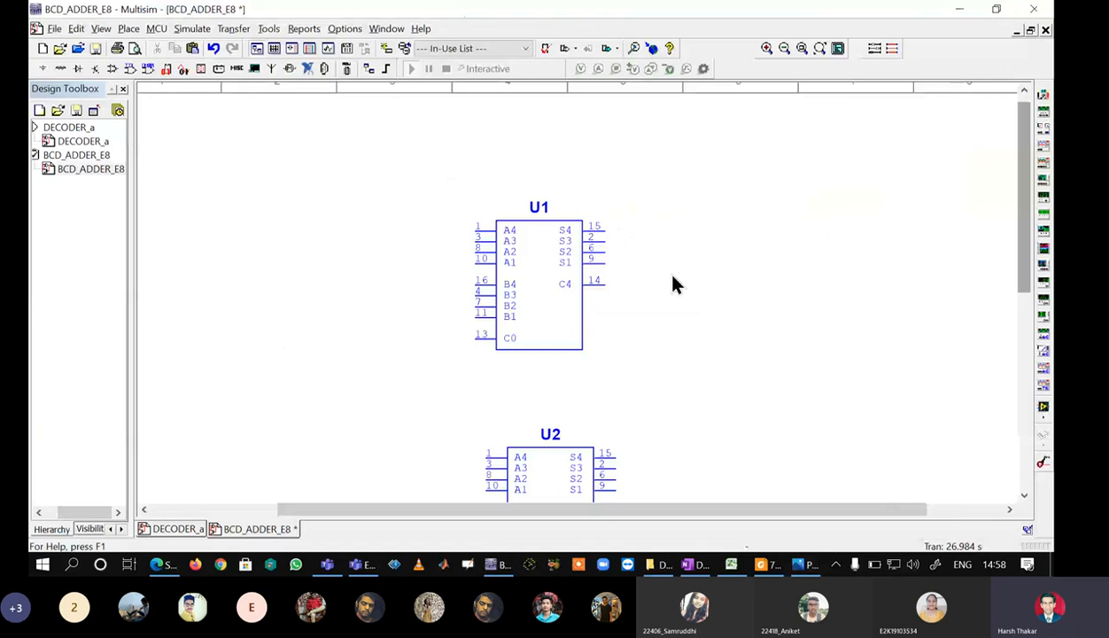
{"action": "scroll", "coordinate": [655, 270], "scroll_direction": "down", "scroll_amount": 2}
{"action": "scroll", "coordinate": [656, 265], "scroll_direction": "up", "scroll_amount": 1}
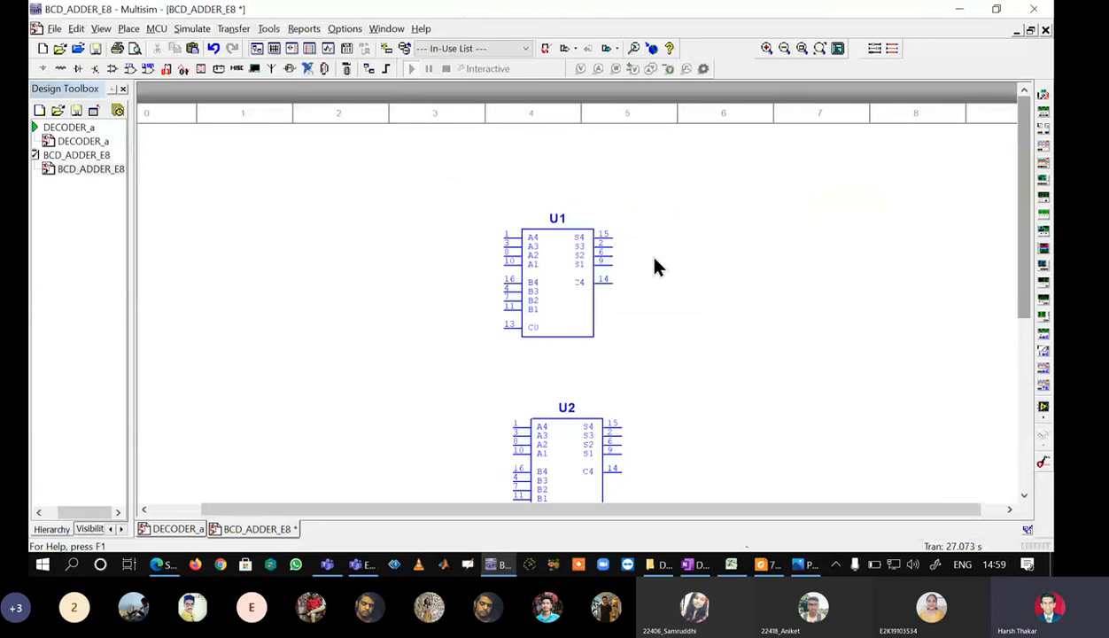
- Rotate adder U1 by 90° and flip it so its inputs face up, starting with A4 at the left, and its outputs face down
{"action": "left_click", "coordinate": [567, 233]}
{"action": "key", "text": "ctrl+shift+r"}
{"action": "right_click", "coordinate": [567, 233]}
{"action": "left_click", "coordinate": [625, 105]}
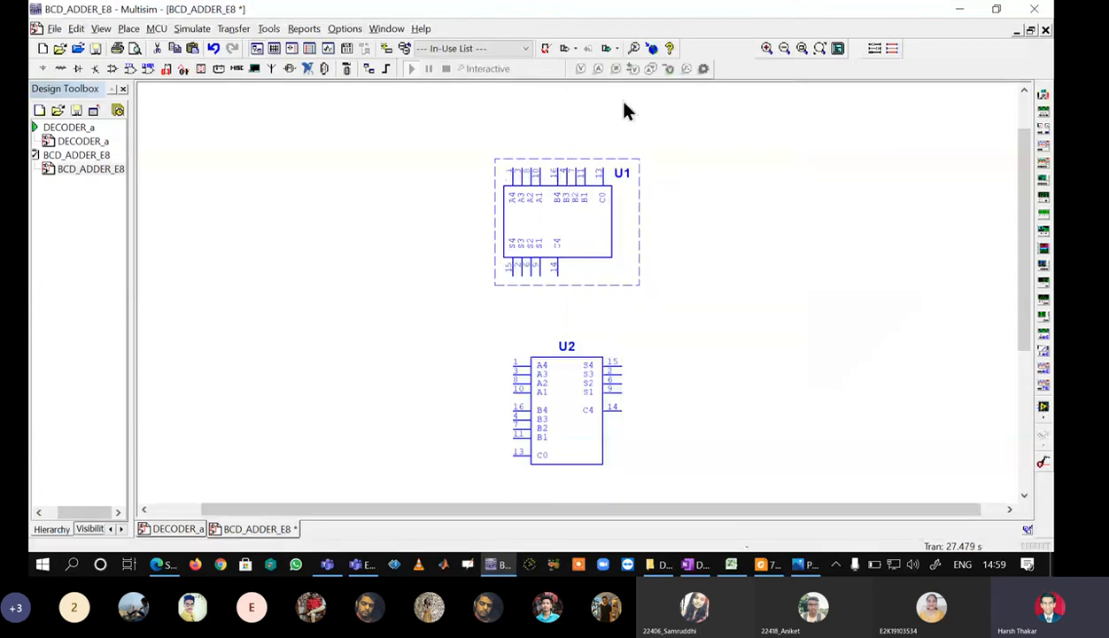
{"action": "left_click", "coordinate": [717, 179]}
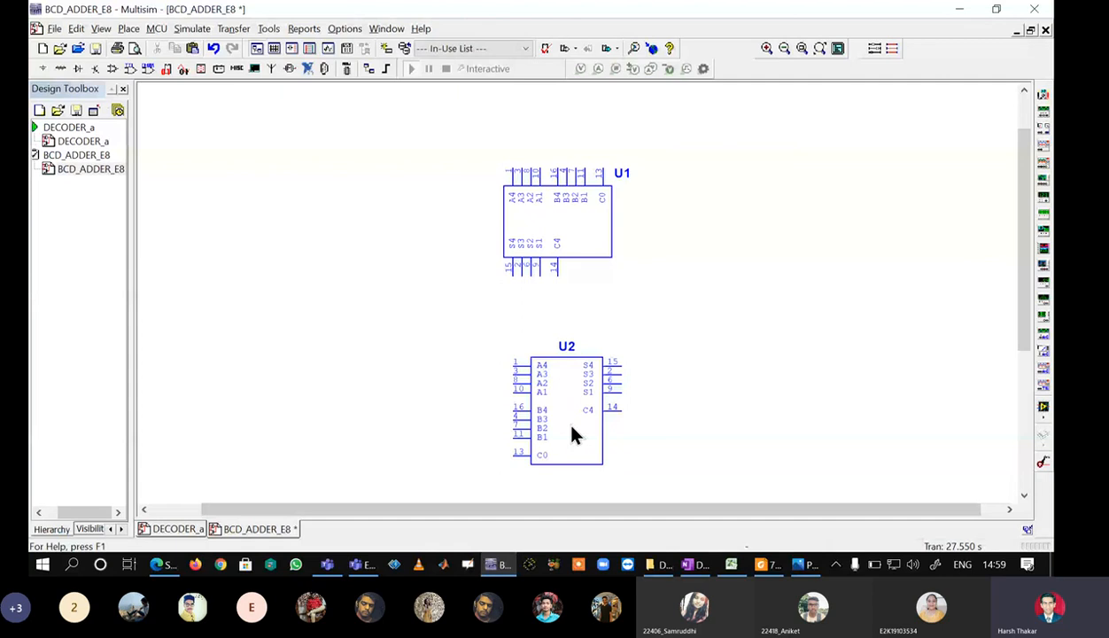
- Rotate adder U2 by 90° counter-clockwise and flip it vertically so its inputs face up and its outputs face down
{"action": "left_click", "coordinate": [572, 434]}
{"action": "key", "text": "ctrl+shift+r"}
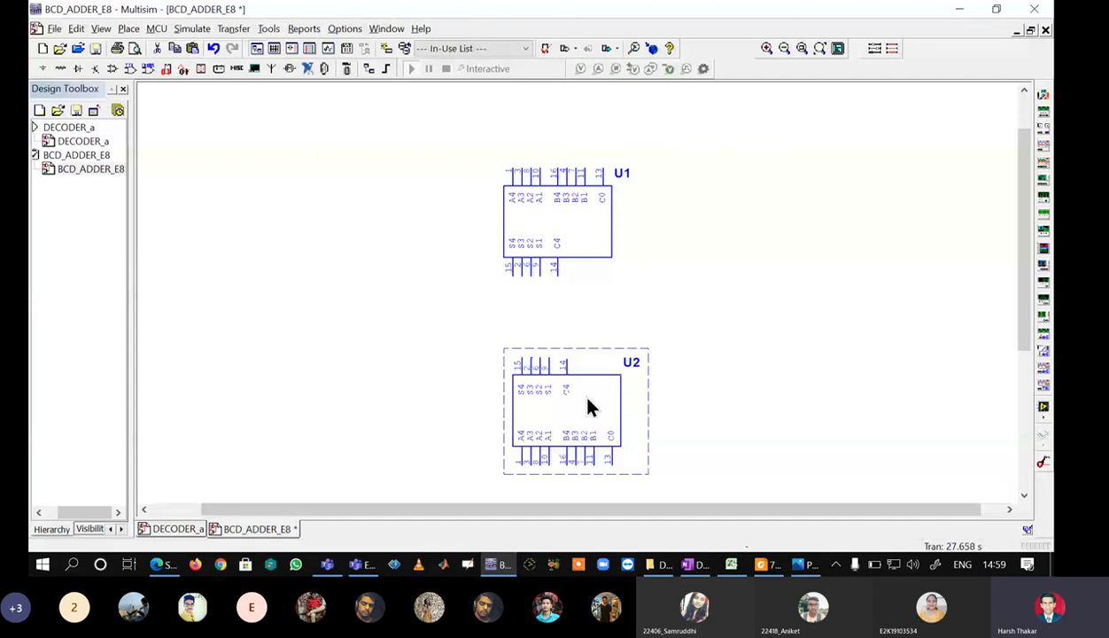
{"action": "key", "text": "alt+y"}
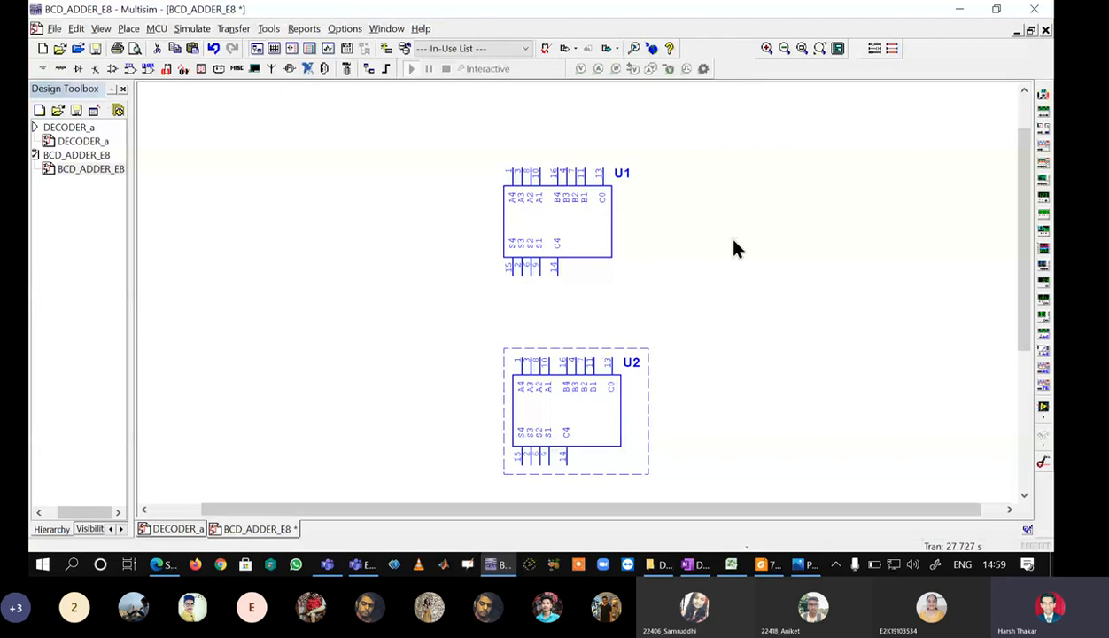
{"action": "scroll", "coordinate": [732, 225], "scroll_direction": "up", "scroll_amount": 1}
{"action": "scroll", "coordinate": [732, 225], "scroll_direction": "down", "scroll_amount": 1}
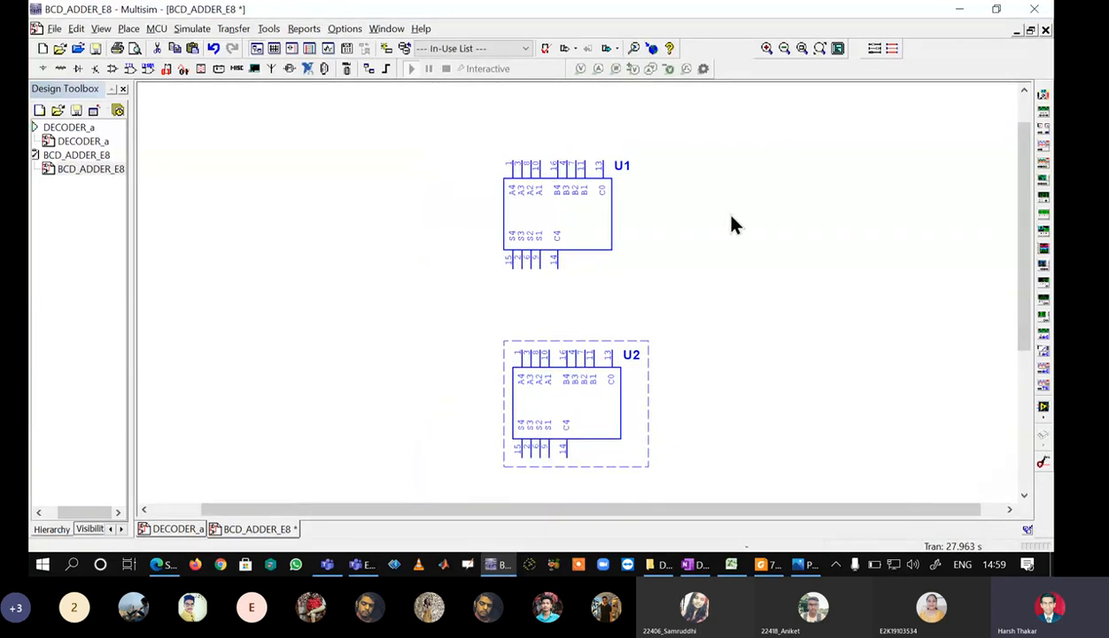
- Check the adder arrangement in the reference image and move U2 up and left so its B4–B1 inputs sit under U1's S4–S1 outputs
{"action": "key", "text": "alt+Tab"}
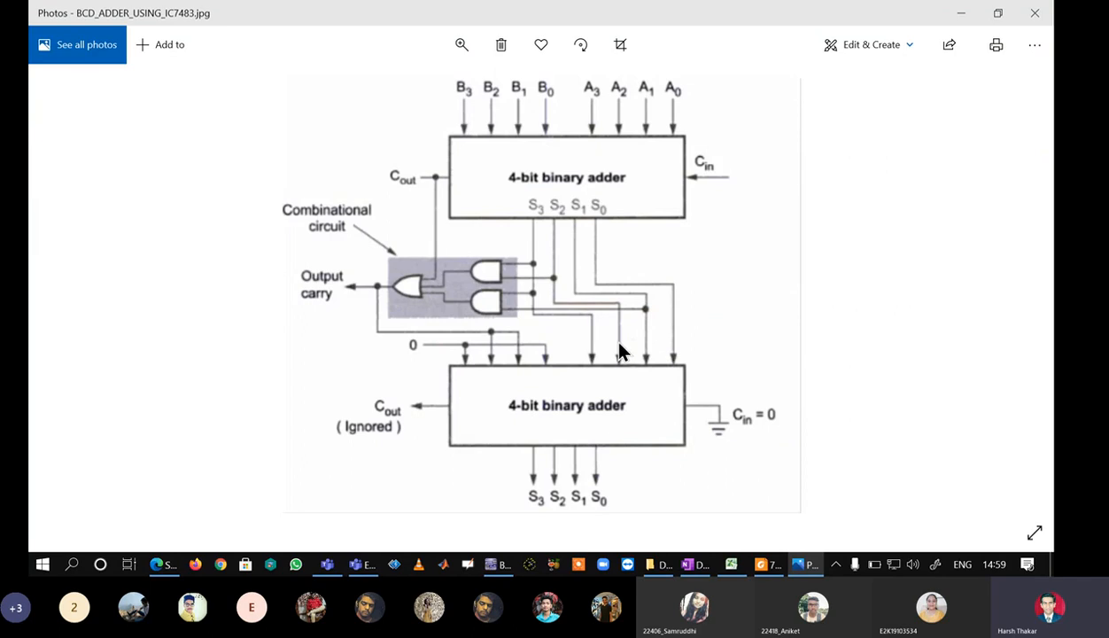
{"action": "key", "text": "alt+Tab"}
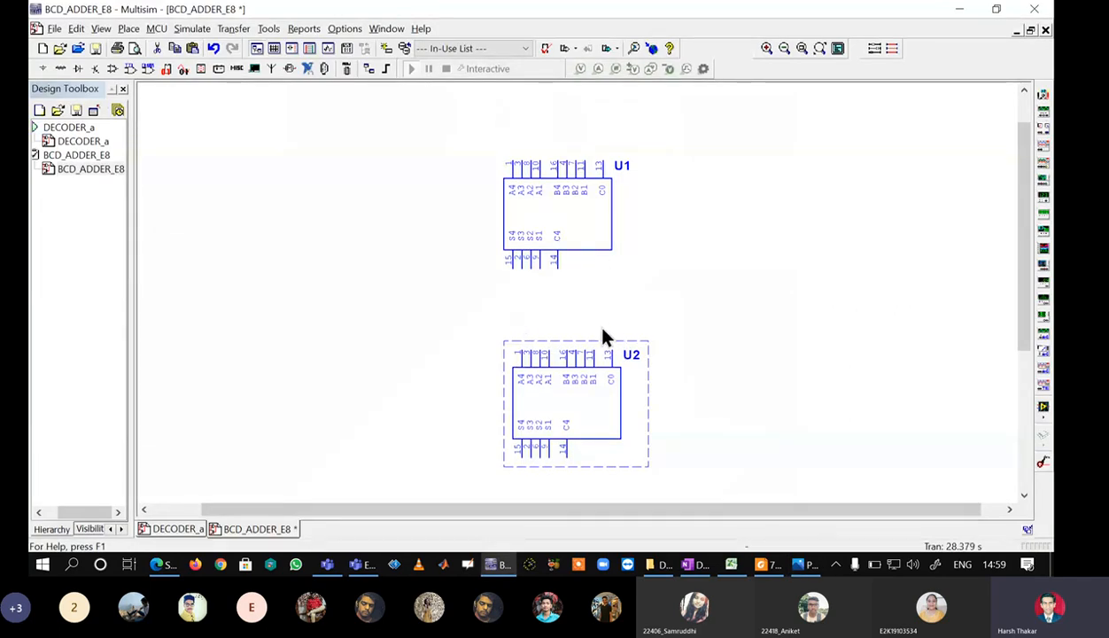
{"action": "left_click", "coordinate": [453, 299]}
{"action": "left_click_drag", "start_coordinate": [479, 351], "coordinate": [678, 482]}
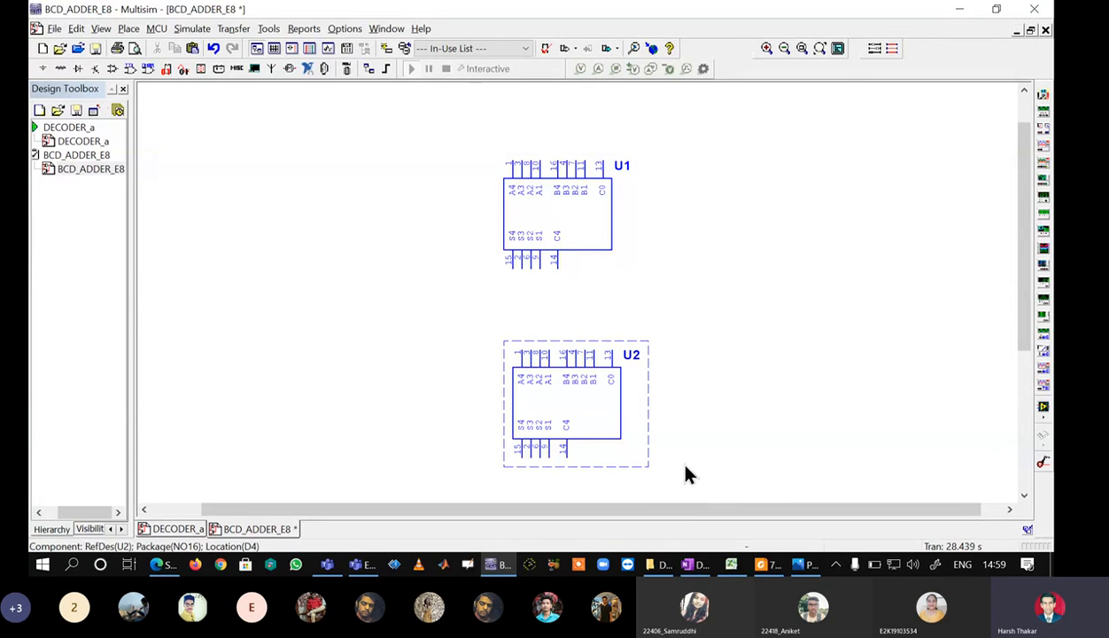
{"action": "left_click_drag", "start_coordinate": [593, 427], "coordinate": [536, 387]}
{"action": "left_click", "coordinate": [747, 320]}
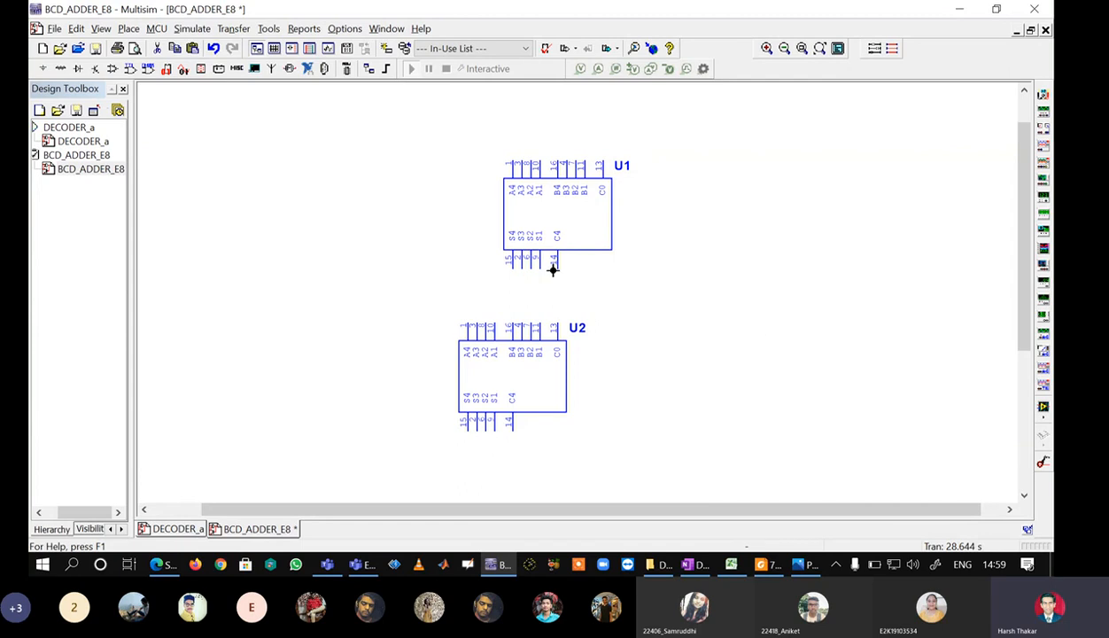
- Wire U1's sum outputs S4, S3, S2 and S1 straight down to U2's inputs B4, B3, B2 and B1
{"action": "left_click", "coordinate": [512, 266]}
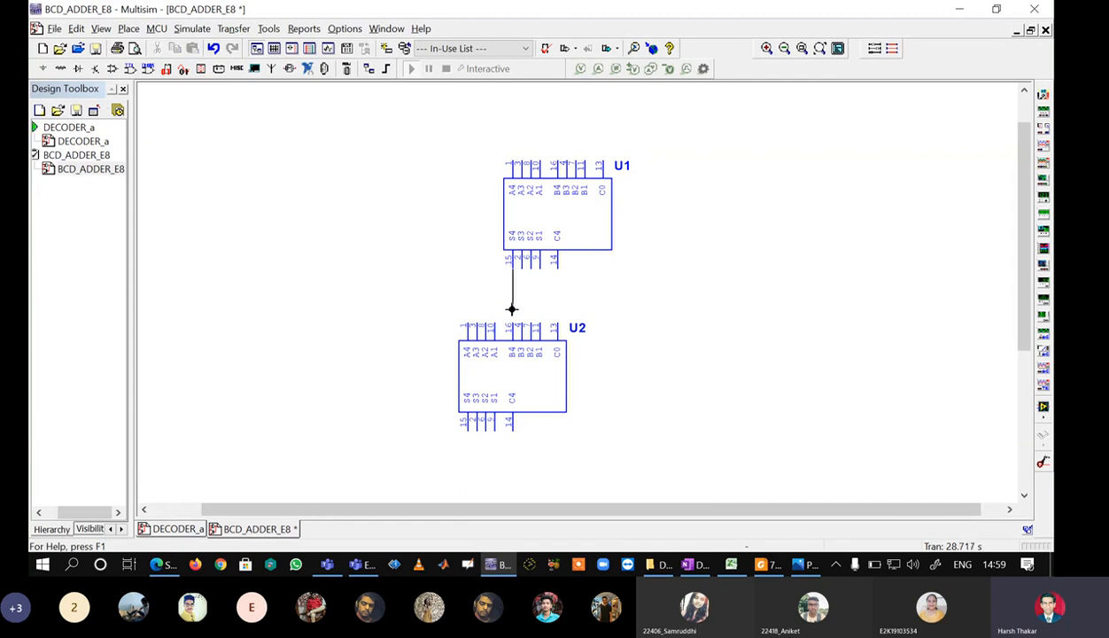
{"action": "left_click", "coordinate": [512, 324]}
{"action": "left_click", "coordinate": [520, 266]}
{"action": "left_click", "coordinate": [522, 324]}
{"action": "left_click", "coordinate": [531, 267]}
{"action": "left_click", "coordinate": [532, 324]}
{"action": "left_click", "coordinate": [541, 265]}
{"action": "left_click", "coordinate": [540, 324]}
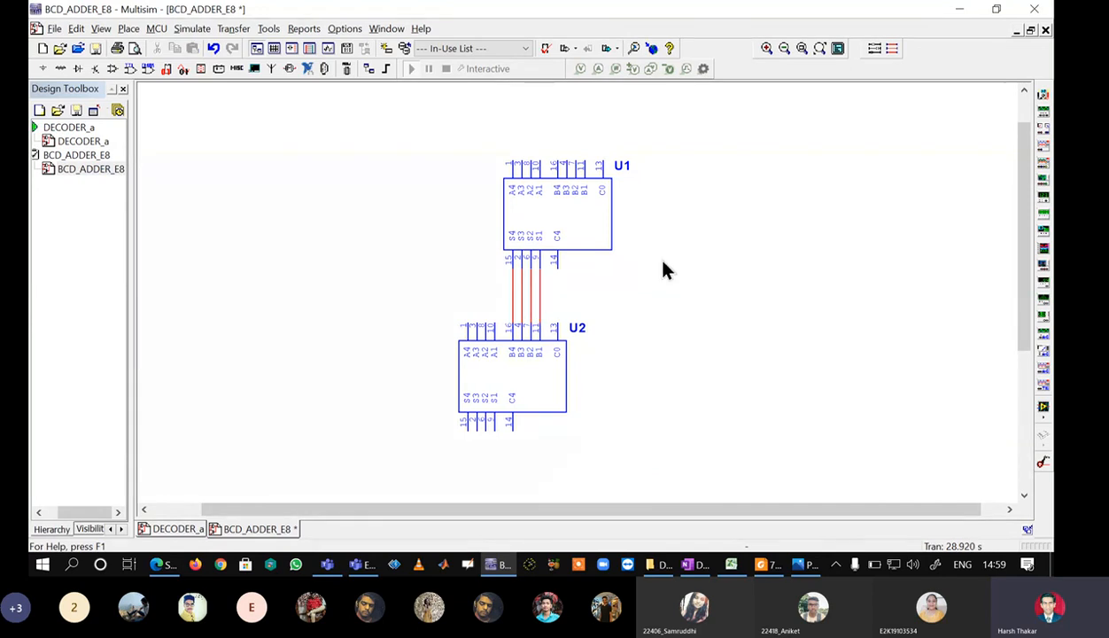
- Move both wired adders together toward the right side of the sheet, making room for the combinational gates shown in the reference image
{"action": "scroll", "coordinate": [666, 267], "scroll_direction": "up", "scroll_amount": 5}
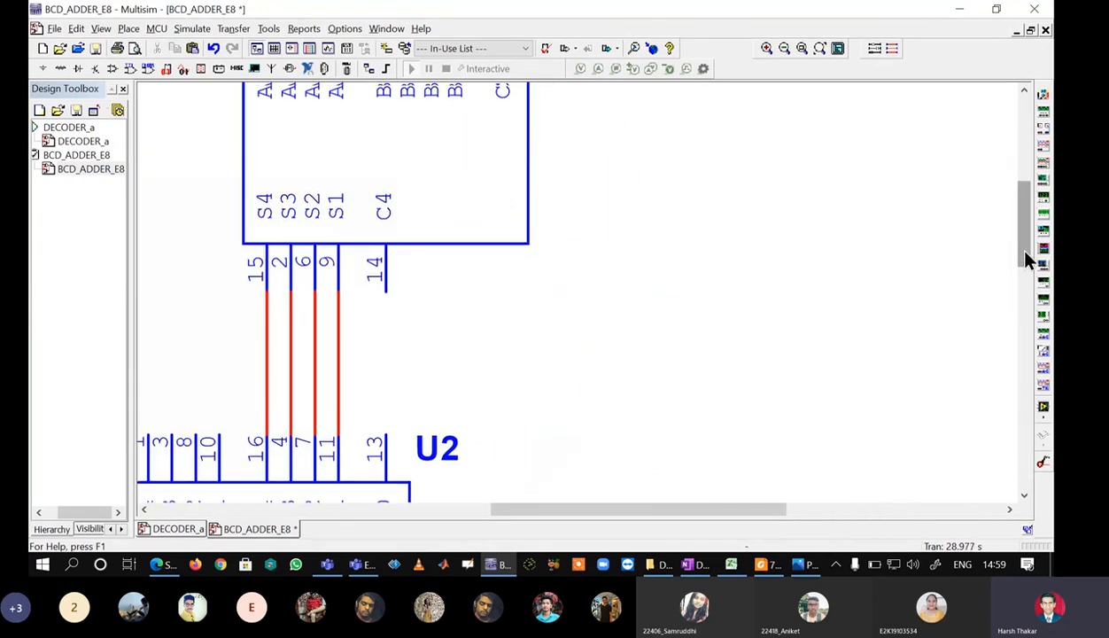
{"action": "left_click_drag", "start_coordinate": [1026, 253], "coordinate": [1025, 226]}
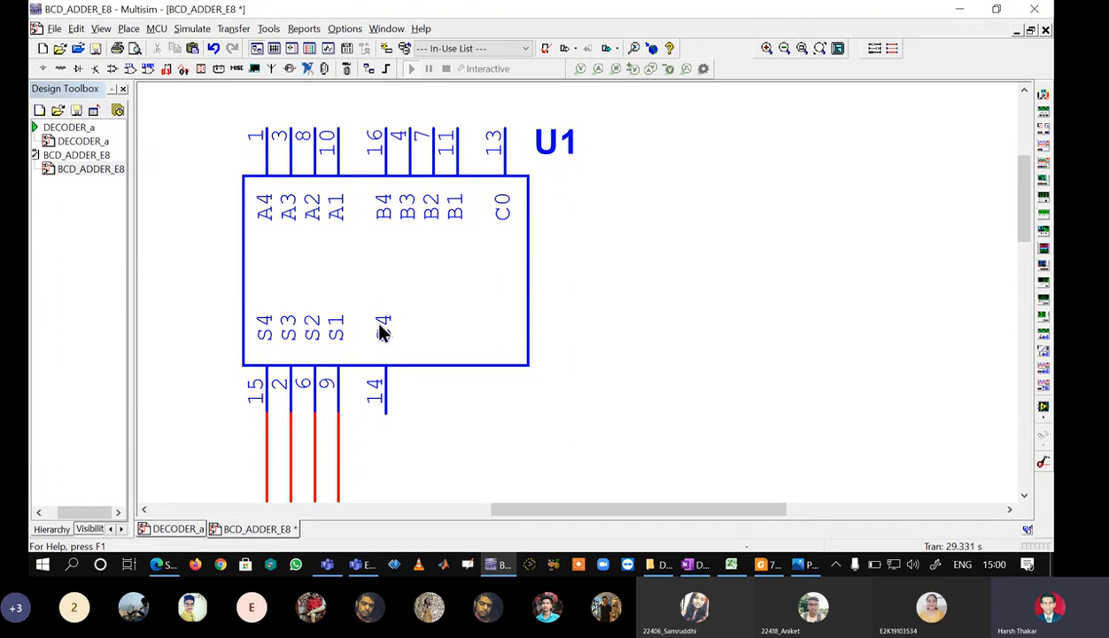
{"action": "scroll", "coordinate": [520, 283], "scroll_direction": "down", "scroll_amount": 3}
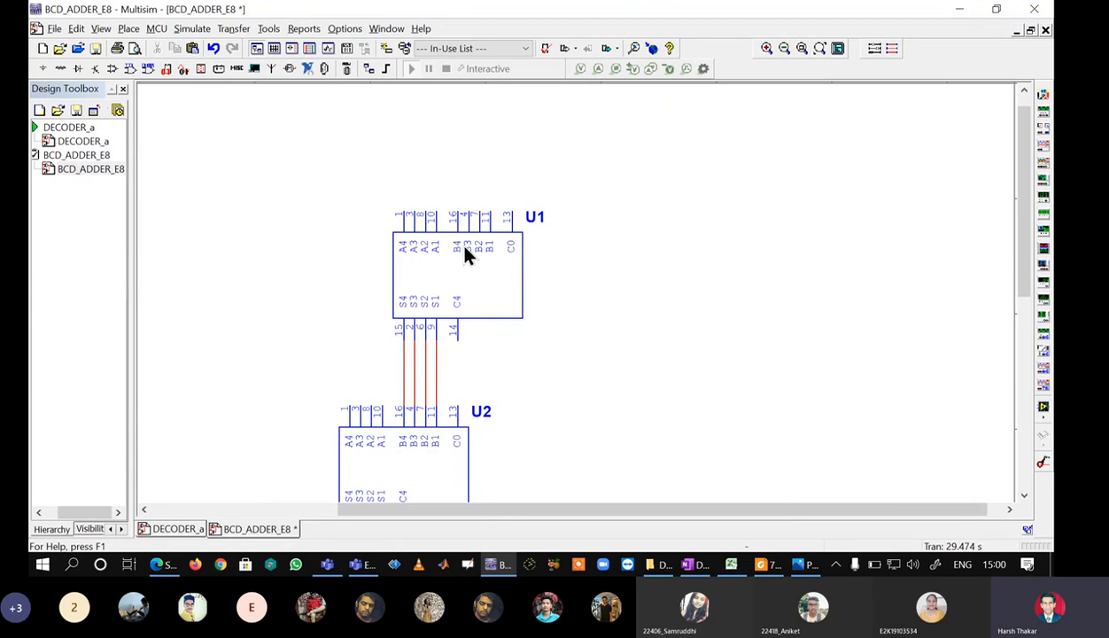
{"action": "key", "text": "ctrl+a"}
{"action": "key", "text": "ctrl+v"}
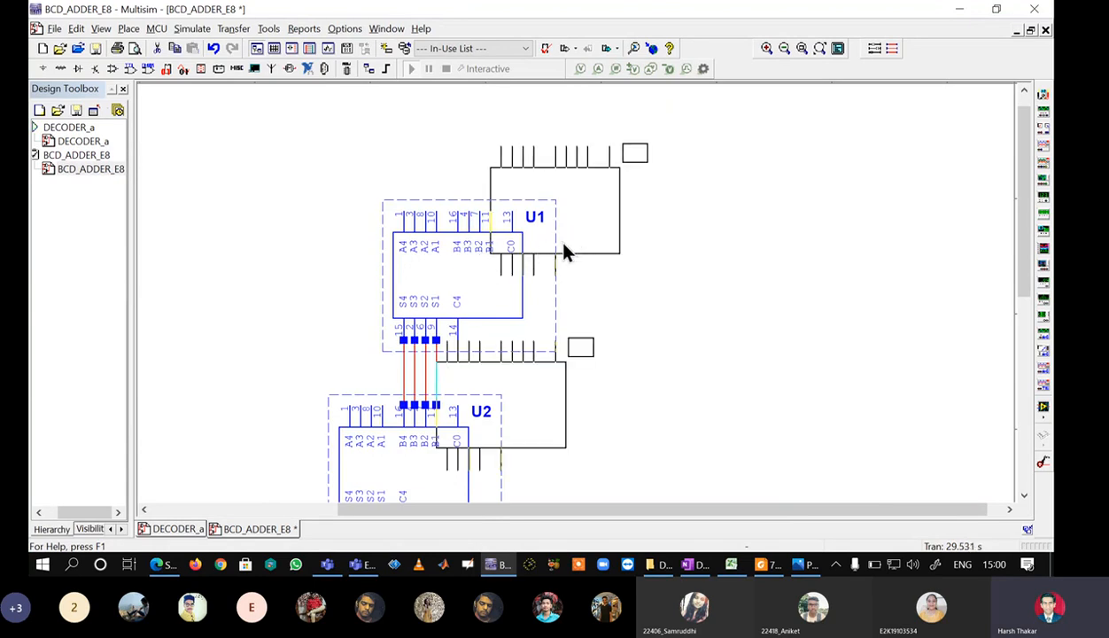
{"action": "left_click", "coordinate": [571, 256]}
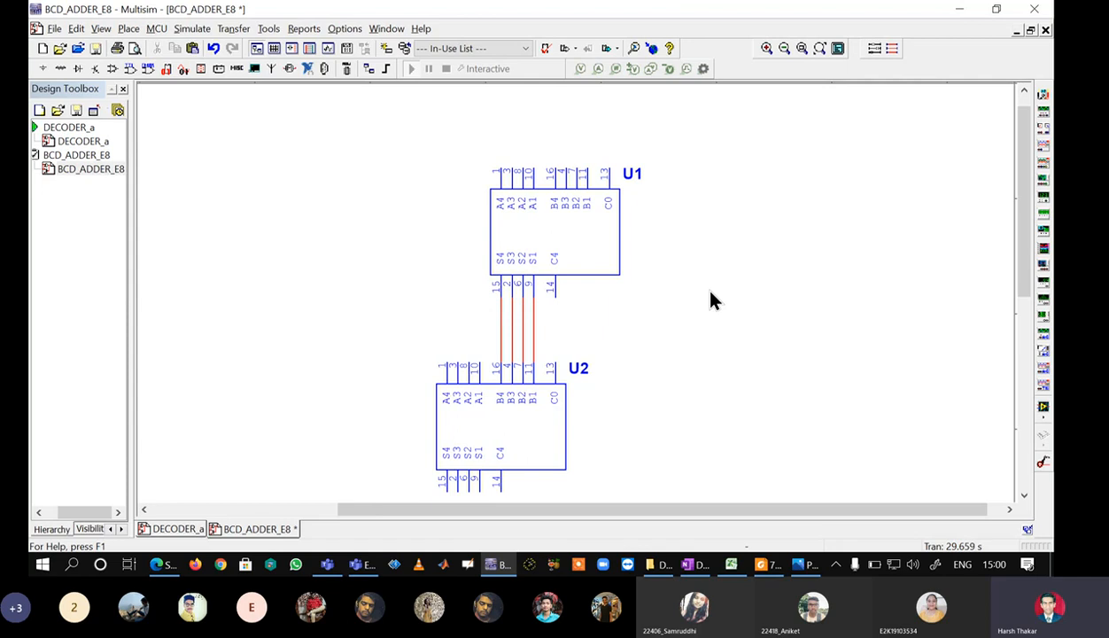
{"action": "key", "text": "alt+Tab"}
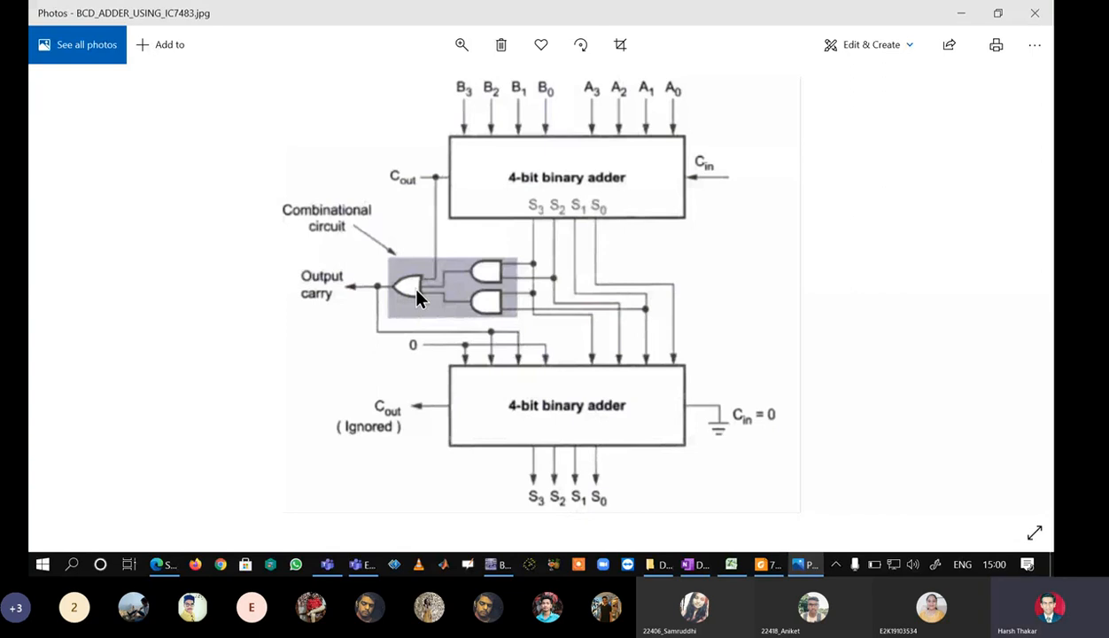
{"action": "key", "text": "alt+Tab"}
{"action": "left_click_drag", "start_coordinate": [1027, 309], "coordinate": [1027, 208]}
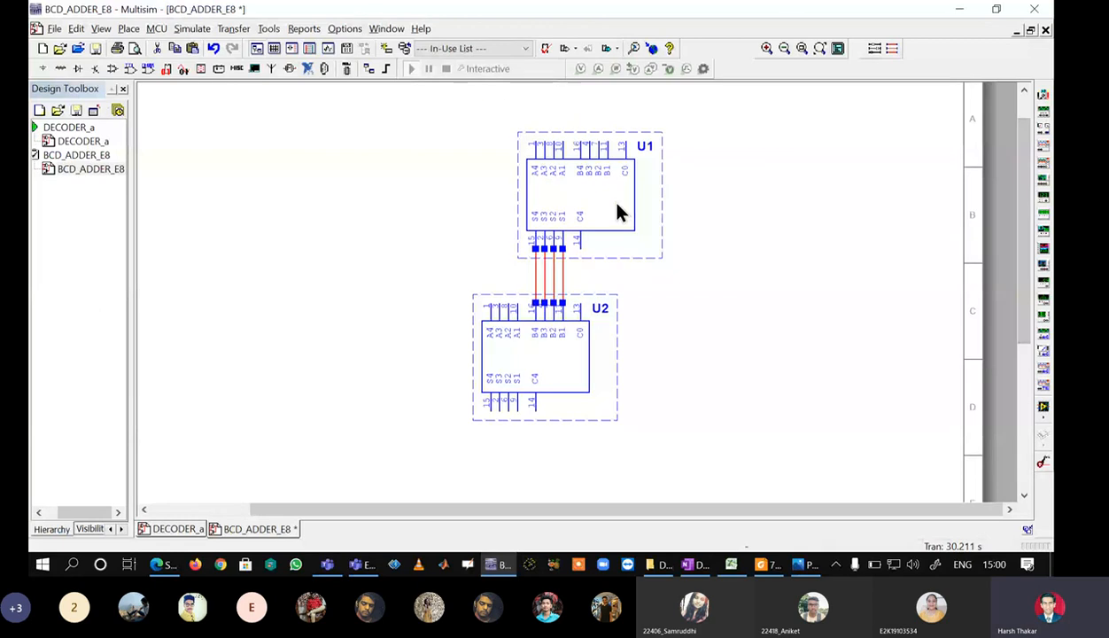
{"action": "left_click_drag", "start_coordinate": [618, 213], "coordinate": [713, 225]}
{"action": "left_click", "coordinate": [831, 267]}
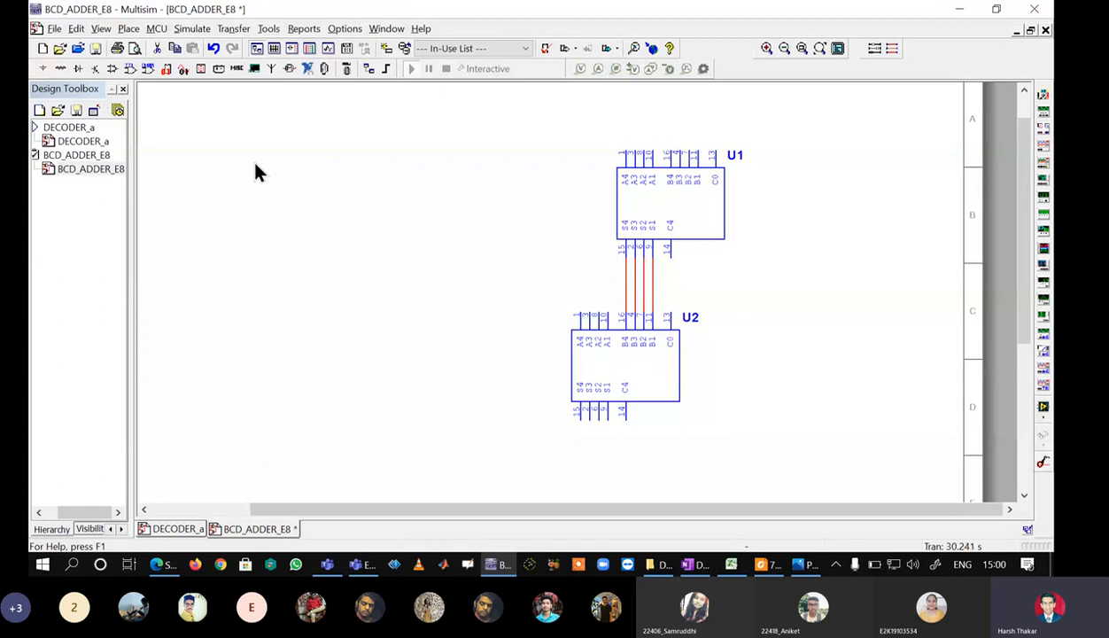
- Place two 7432N 2-input OR gates one above the other beside the adders, using section A and section B of separate chips
{"action": "key", "text": "ctrl+w"}
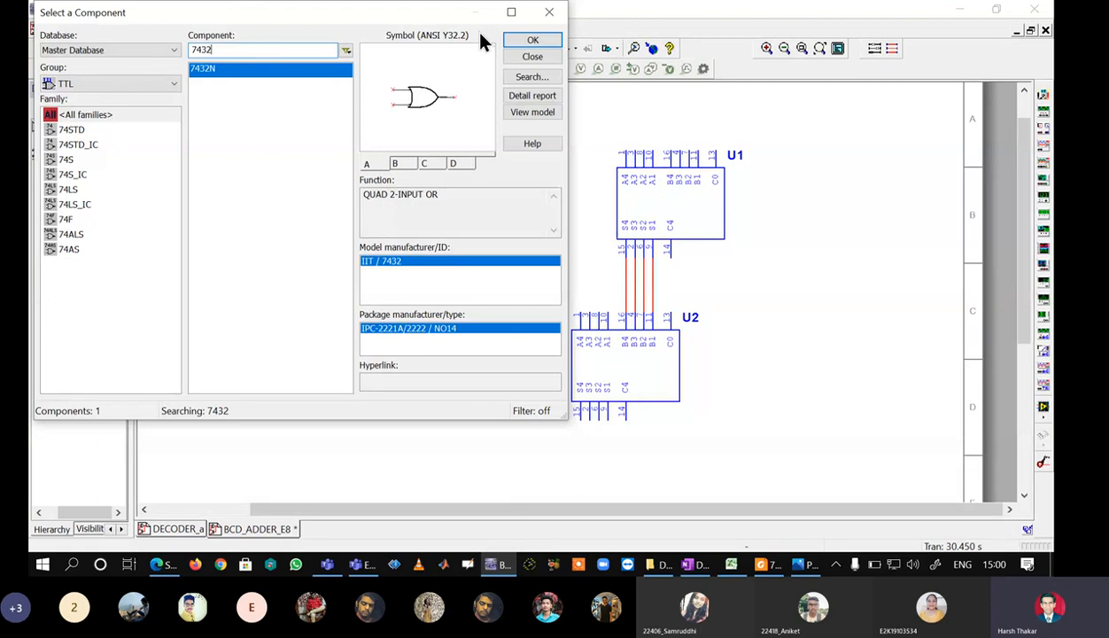
{"action": "left_click", "coordinate": [531, 40]}
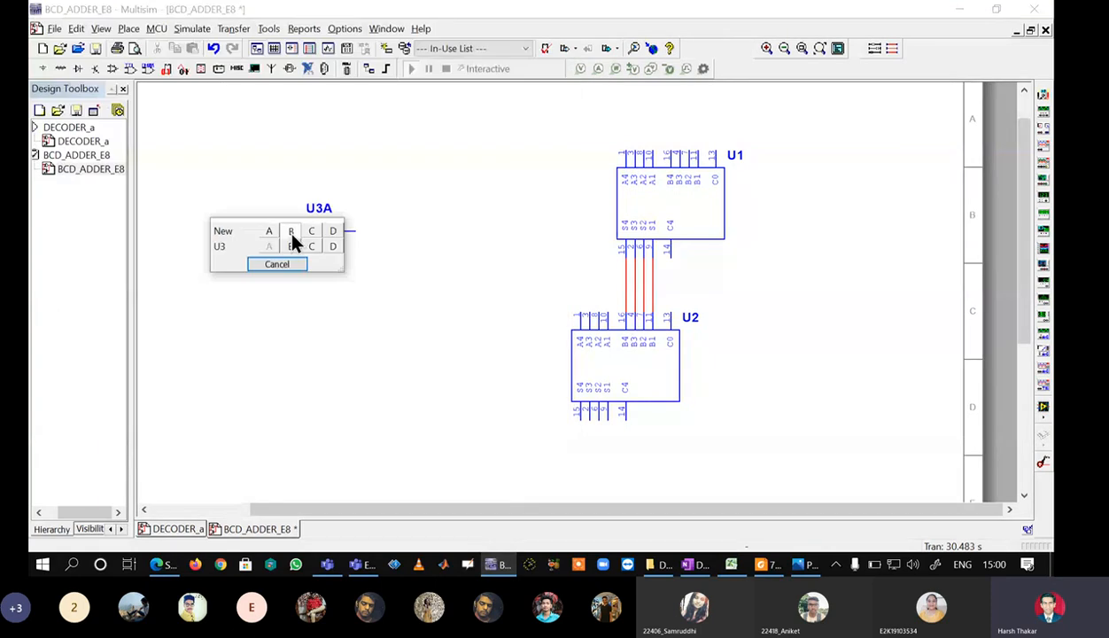
{"action": "left_click", "coordinate": [293, 242]}
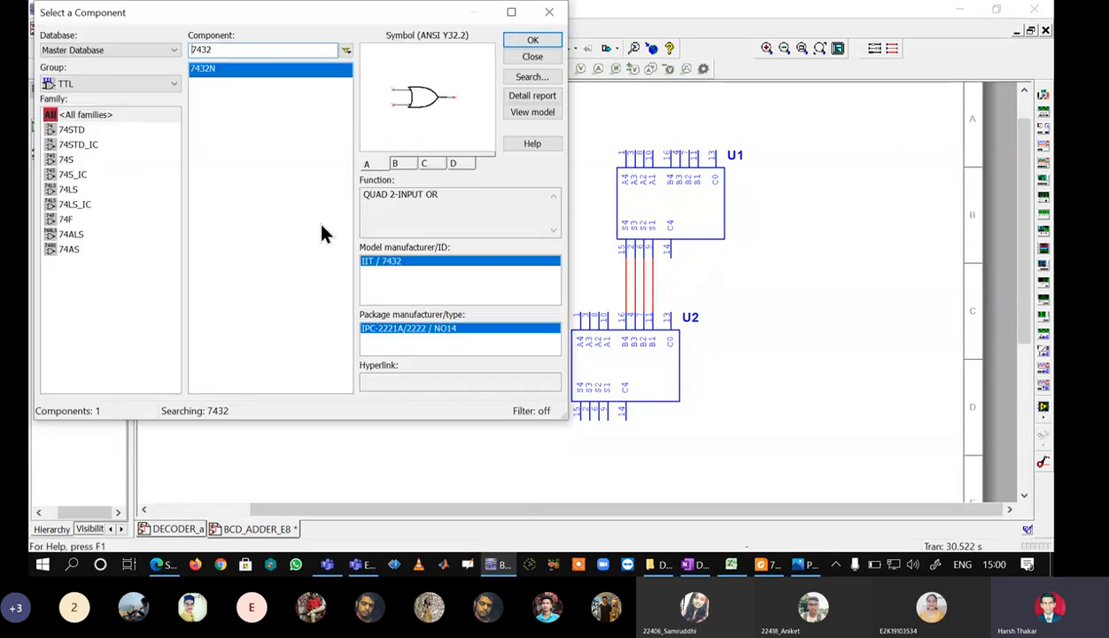
{"action": "left_click", "coordinate": [542, 12]}
- Flip both OR gates horizontally and stagger them with U3A at the far left and U4B slightly higher to its right
{"action": "left_click_drag", "start_coordinate": [249, 186], "coordinate": [433, 364]}
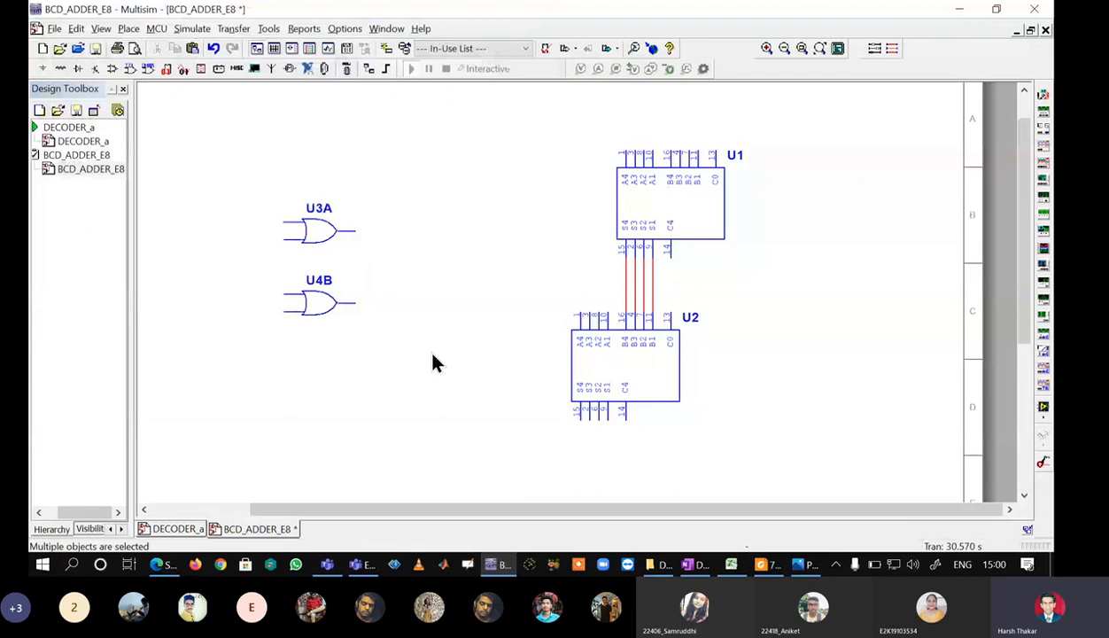
{"action": "right_click", "coordinate": [310, 239]}
{"action": "left_click", "coordinate": [384, 92]}
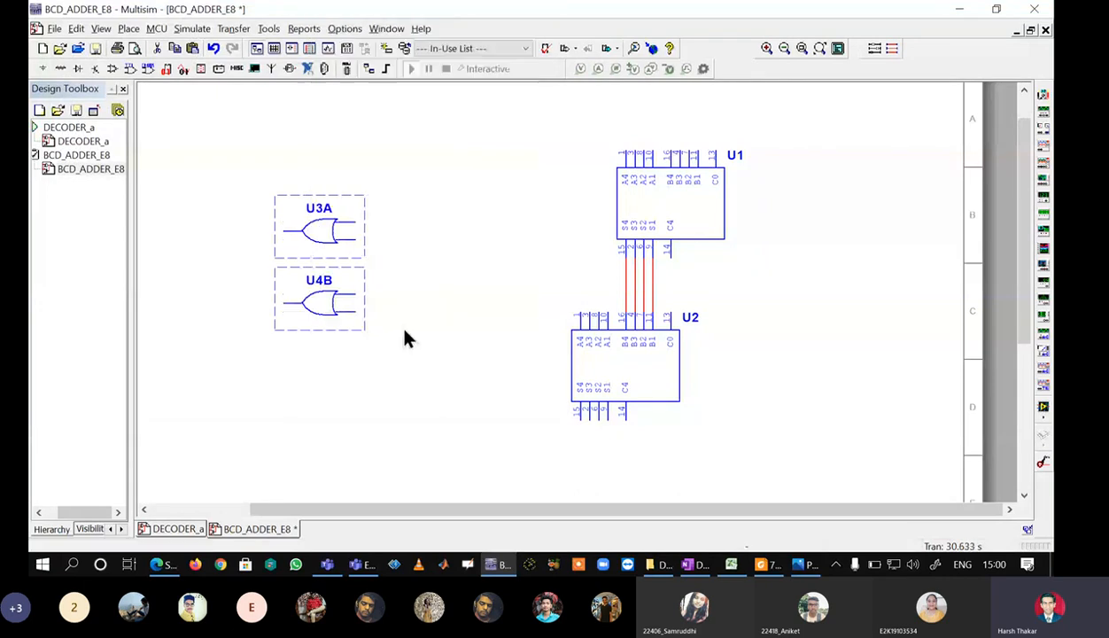
{"action": "left_click", "coordinate": [416, 368]}
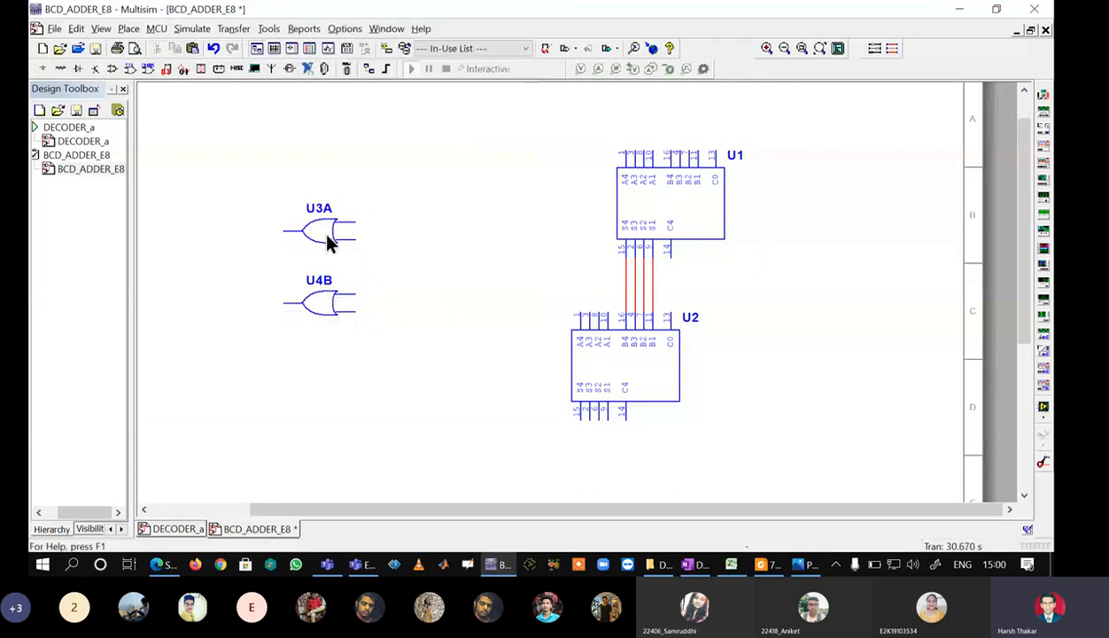
{"action": "left_click_drag", "start_coordinate": [329, 240], "coordinate": [261, 281]}
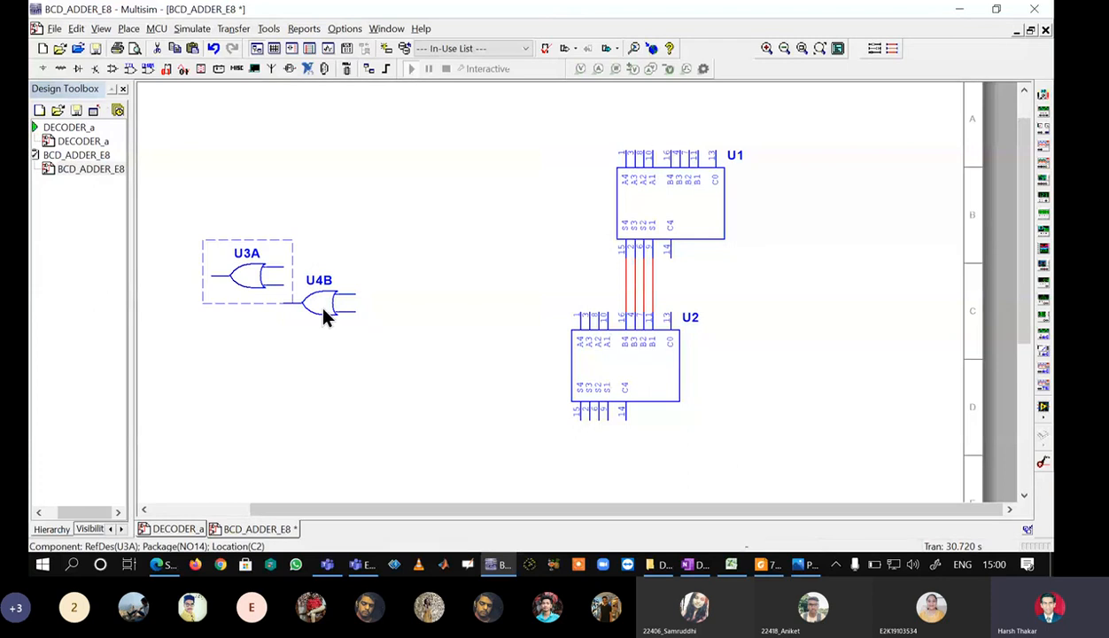
{"action": "left_click_drag", "start_coordinate": [326, 314], "coordinate": [357, 254]}
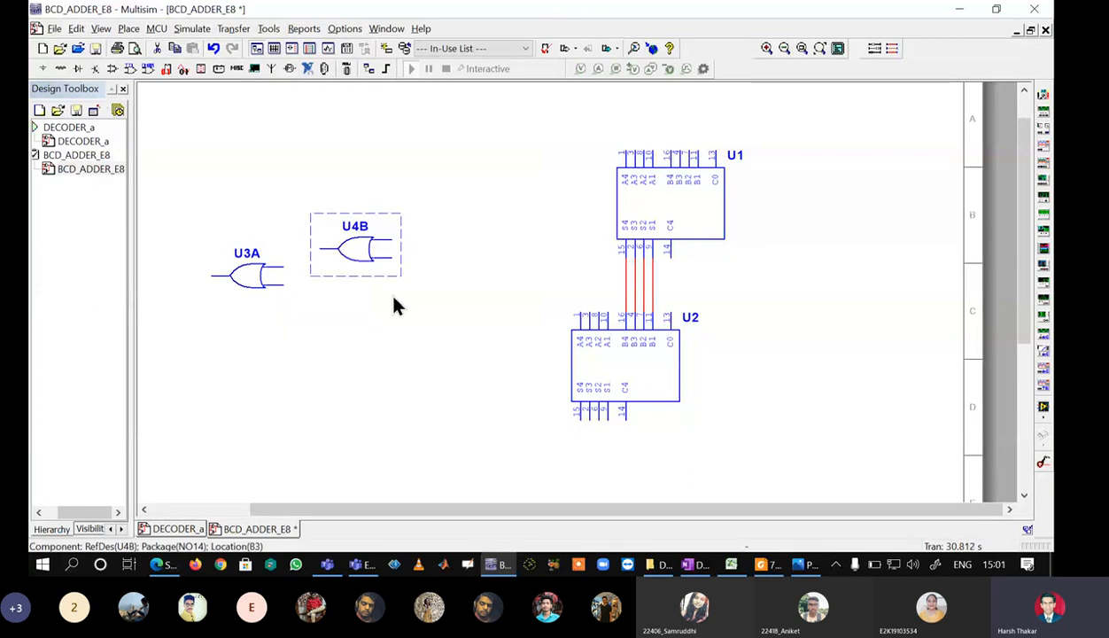
- Place two 7408J 2-input AND gates one above the other between the OR gates and the adders
{"action": "left_click", "coordinate": [132, 68]}
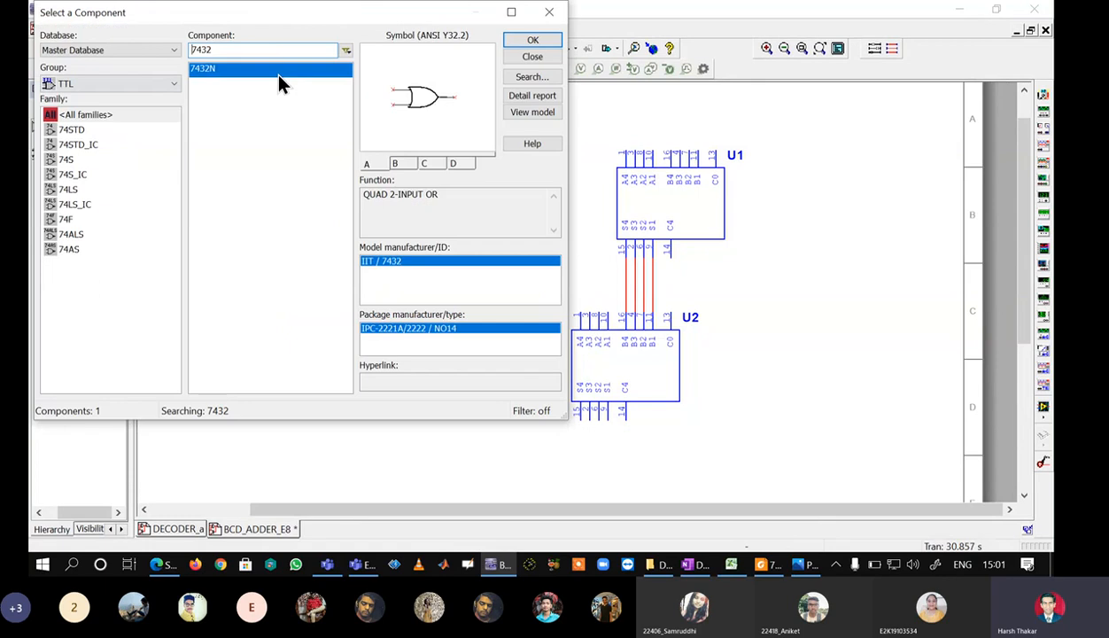
{"action": "left_click", "coordinate": [273, 49]}
{"action": "key", "text": "BackSpace"}
{"action": "key", "text": "BackSpace"}
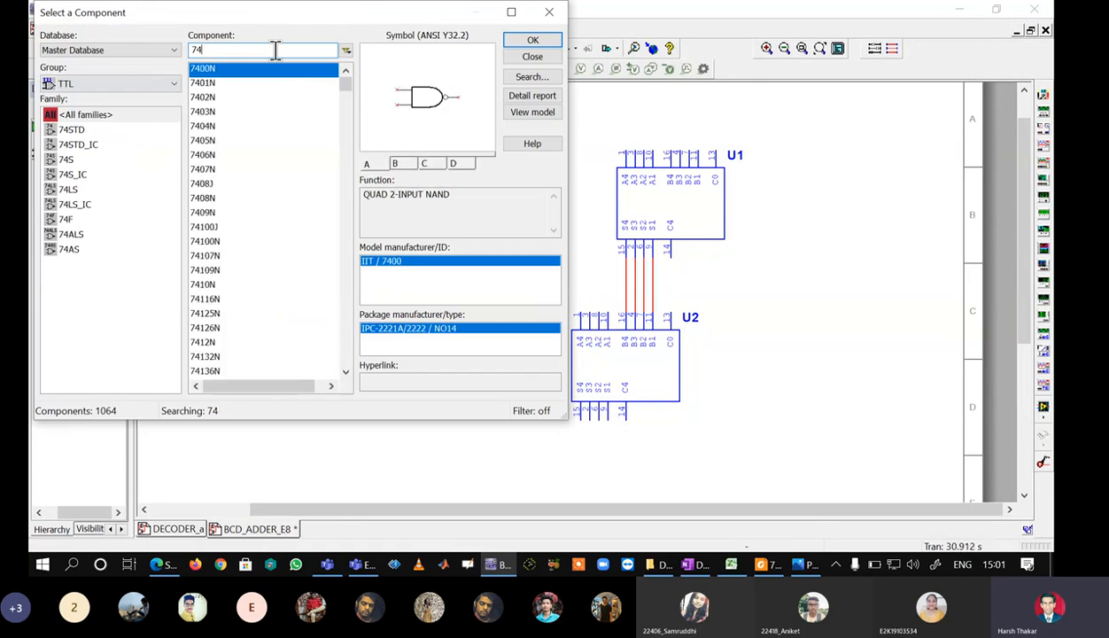
{"action": "type", "text": "08"}
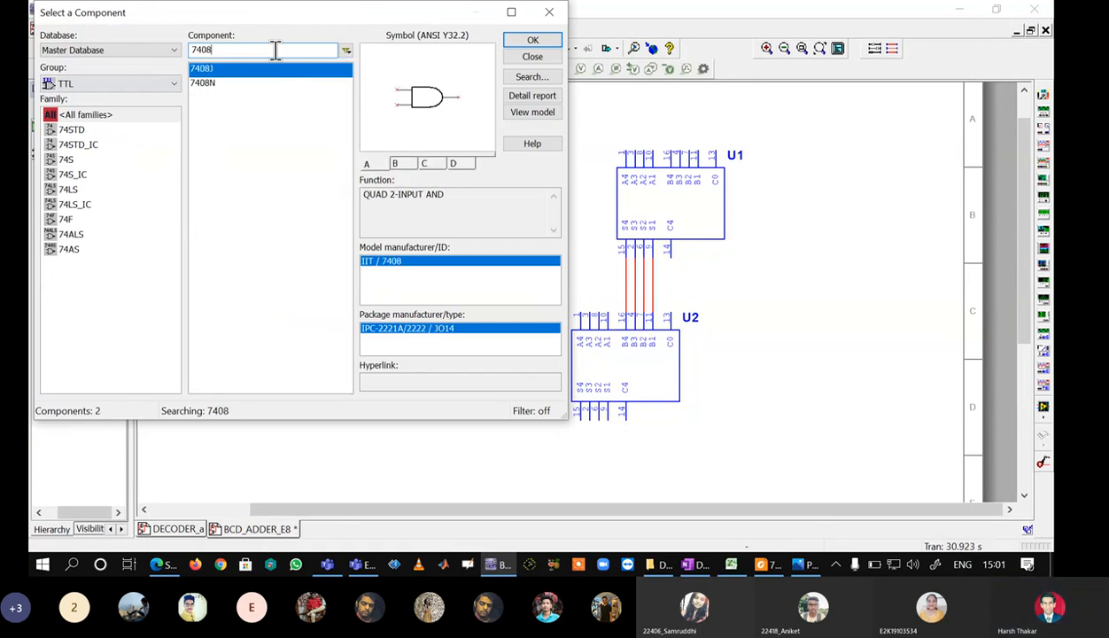
{"action": "left_click", "coordinate": [531, 41]}
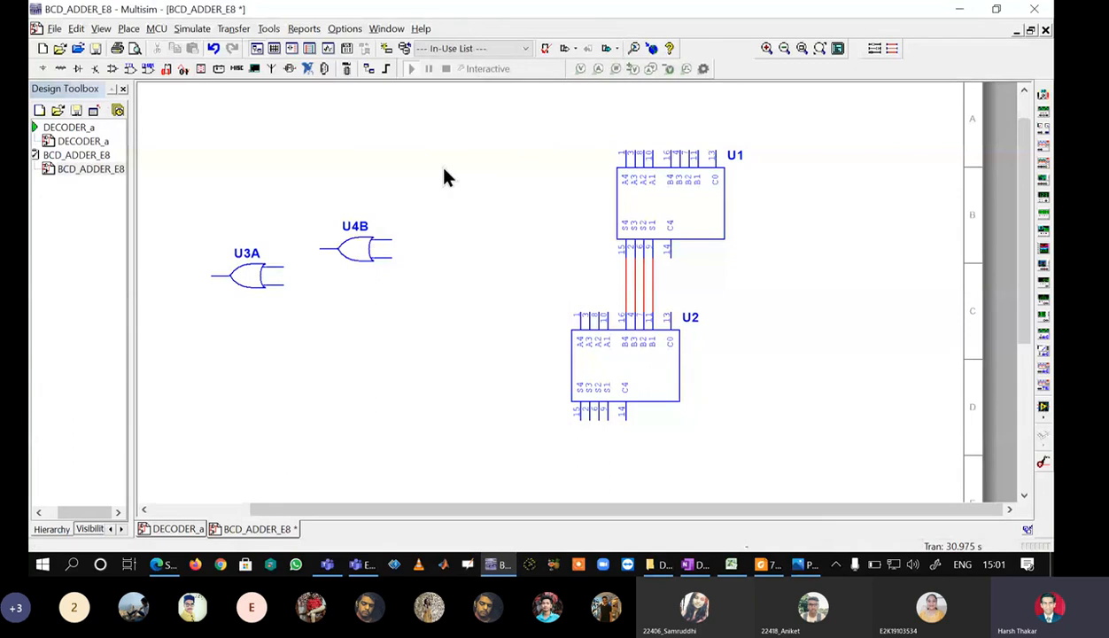
{"action": "left_click", "coordinate": [445, 174]}
{"action": "left_click", "coordinate": [447, 158]}
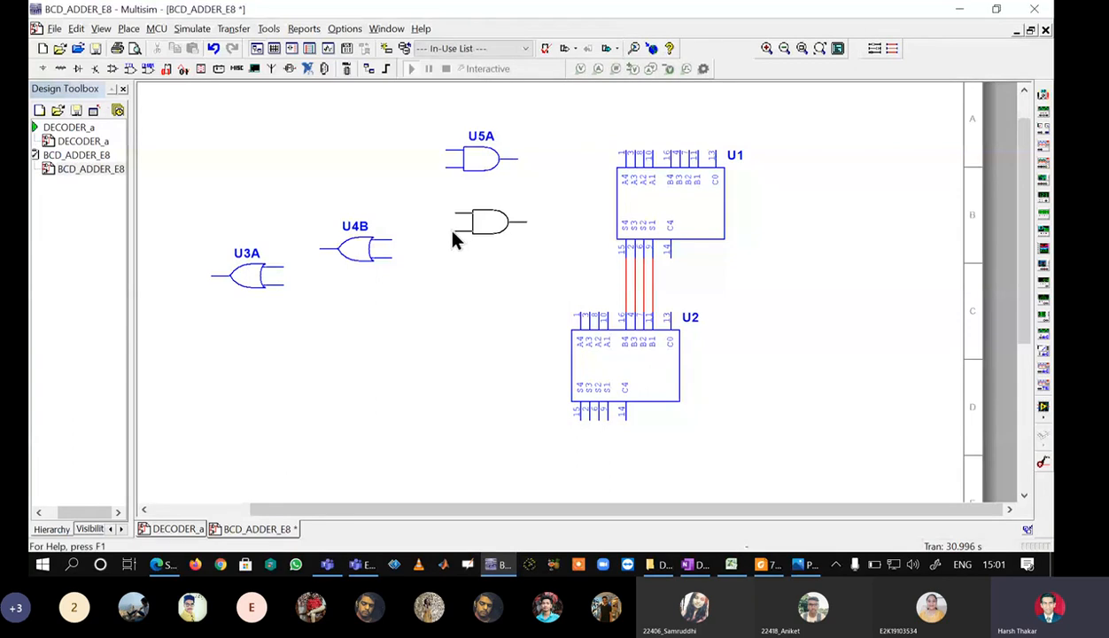
{"action": "left_click", "coordinate": [448, 231]}
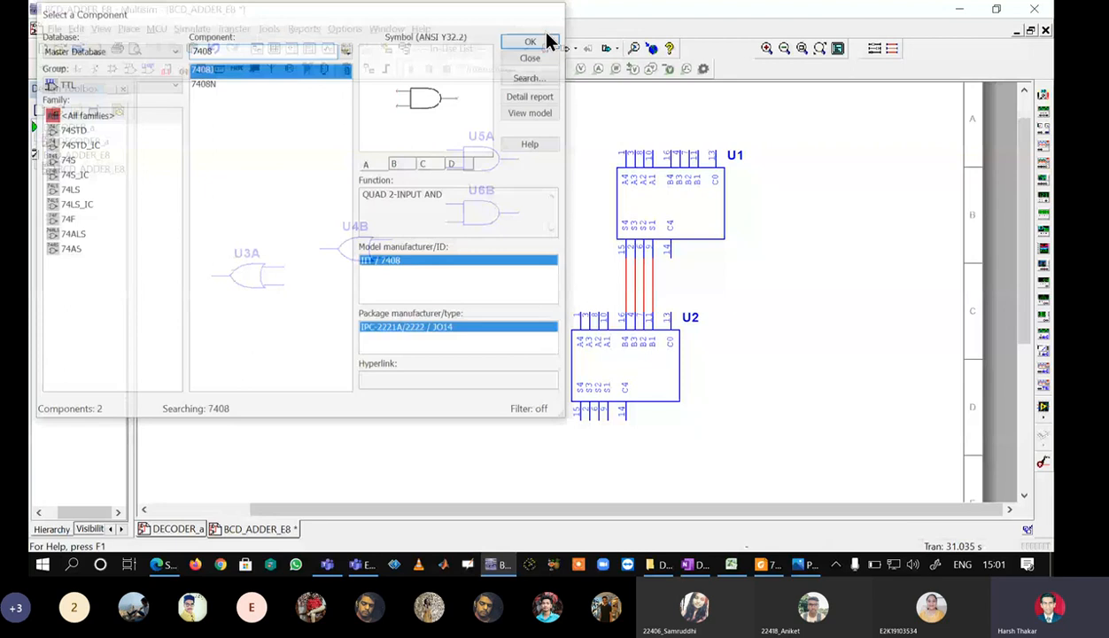
{"action": "left_click", "coordinate": [531, 58]}
- Flip both AND gates horizontally so their inputs face the adders
{"action": "left_click_drag", "start_coordinate": [522, 244], "coordinate": [413, 119]}
{"action": "right_click", "coordinate": [478, 198]}
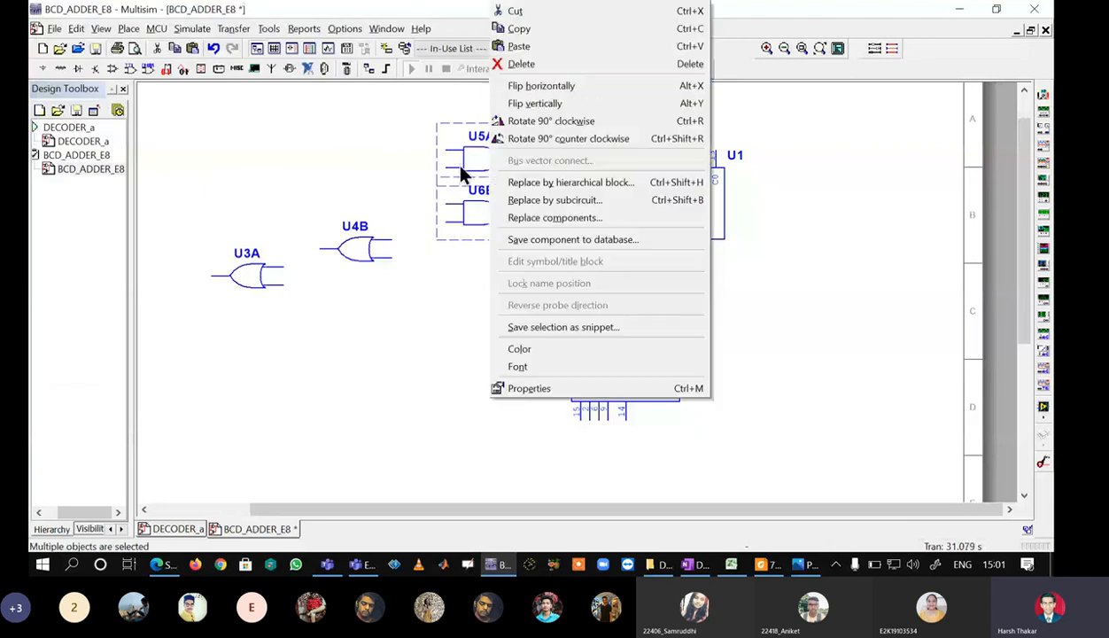
{"action": "left_click", "coordinate": [539, 91]}
{"action": "left_click", "coordinate": [475, 350]}
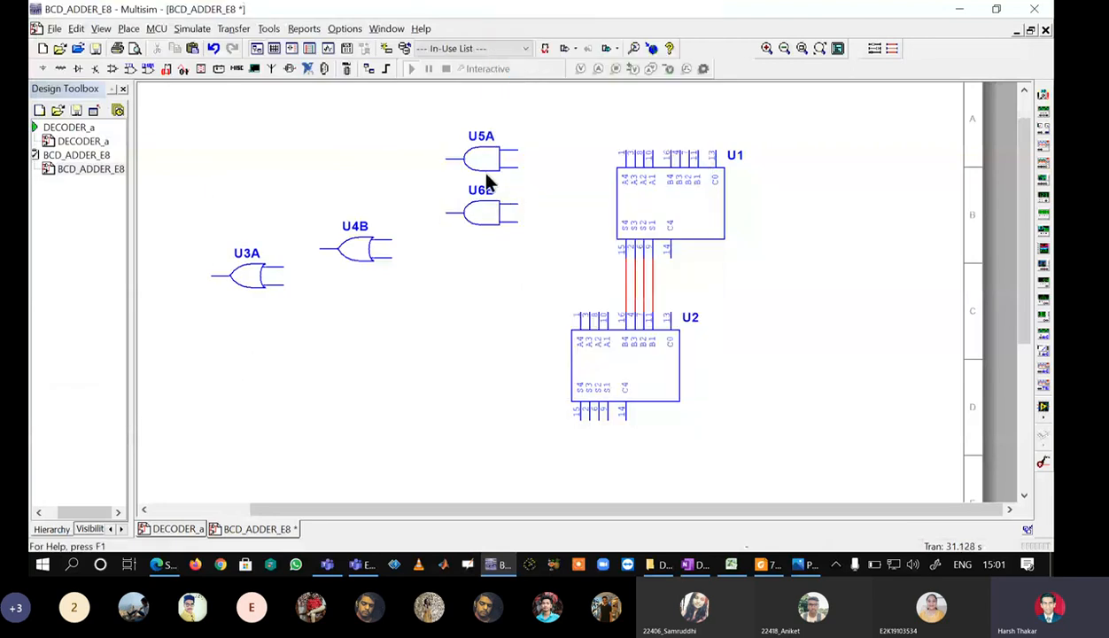
- Switch to Photos and enlarge the BCD adder diagram to examine the wiring of the combinational circuit
{"action": "key", "text": "alt+Tab"}
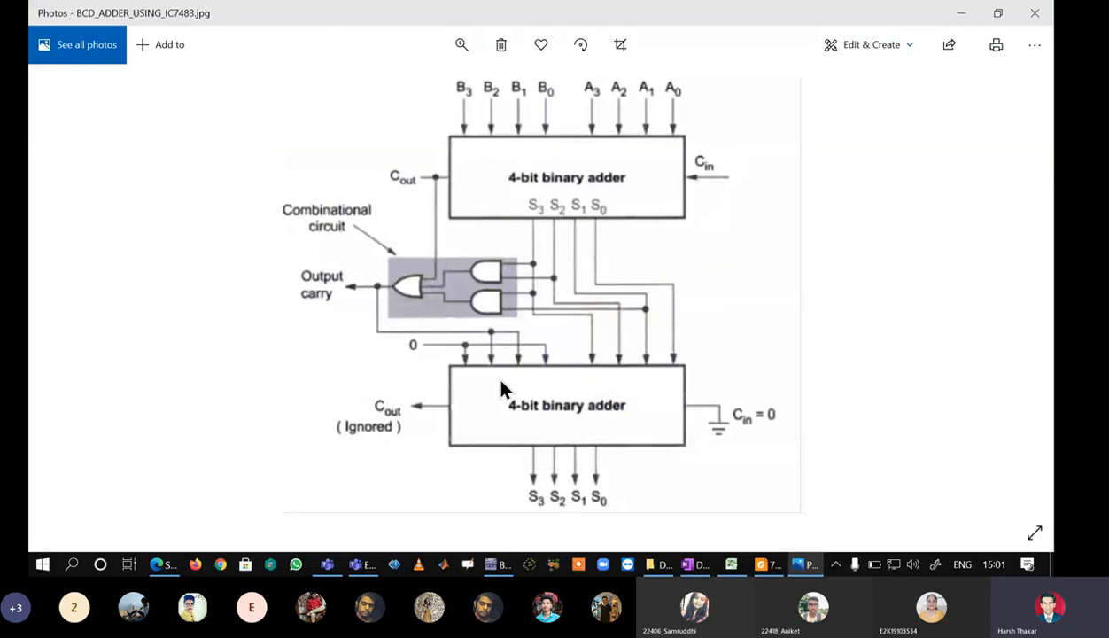
{"action": "left_click", "coordinate": [476, 46]}
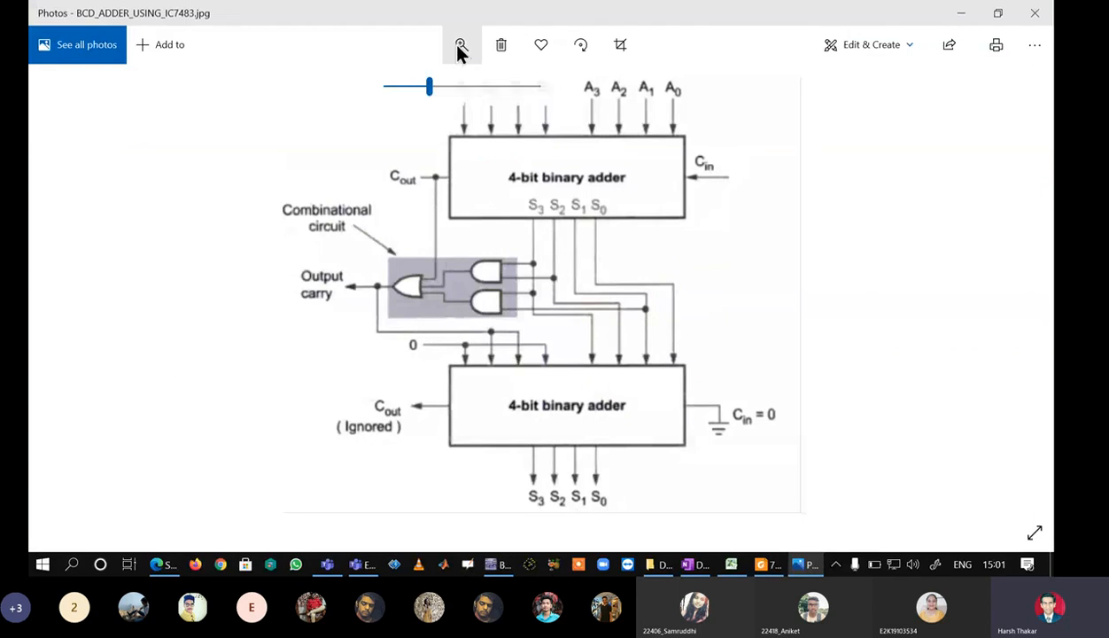
{"action": "left_click_drag", "start_coordinate": [429, 85], "coordinate": [459, 91]}
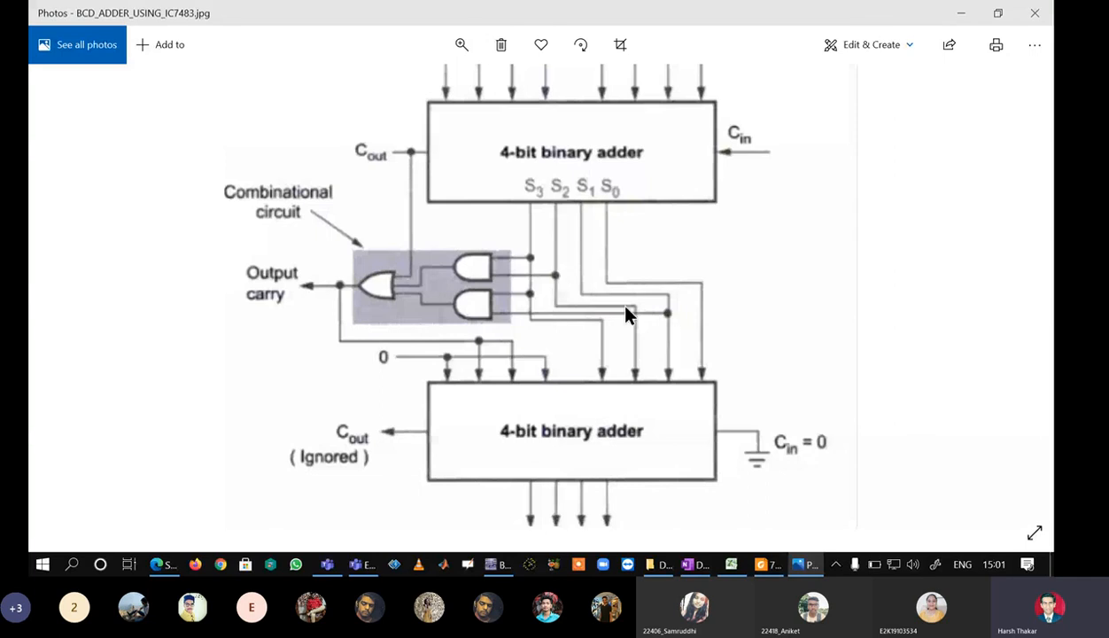
- Return to Multisim and move AND gates U5A and U6B down, one above the other, beside OR gate U4B
{"action": "key", "text": "alt+Tab"}
{"action": "scroll", "coordinate": [625, 312], "scroll_direction": "up", "scroll_amount": 4}
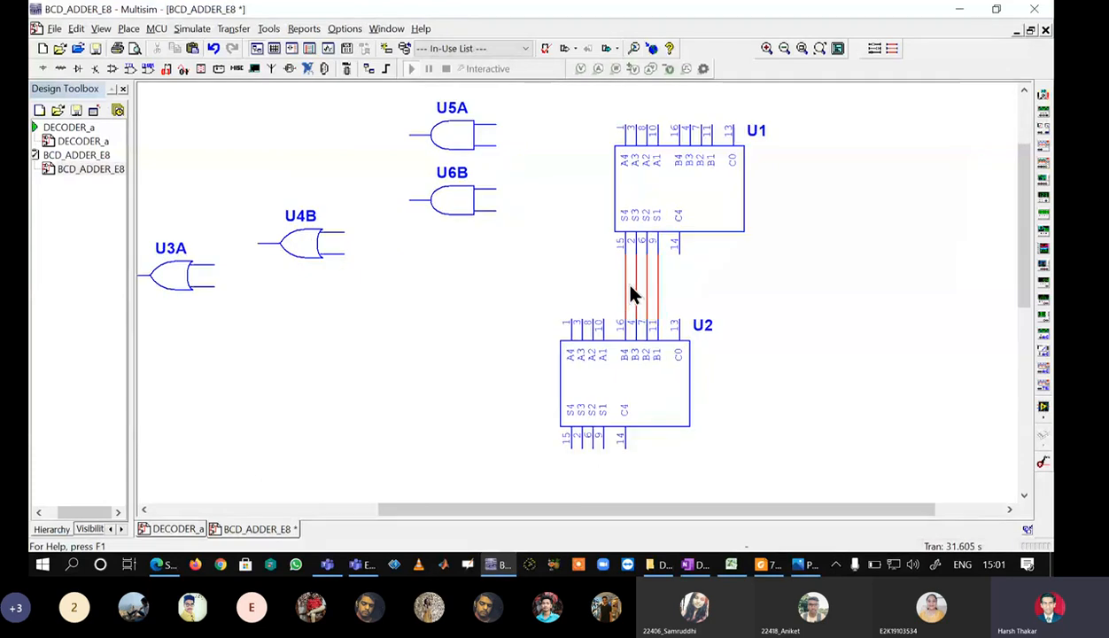
{"action": "mouse_move", "coordinate": [1028, 255]}
{"action": "left_mouse_down"}
{"action": "mouse_move", "coordinate": [1024, 197]}
{"action": "mouse_move", "coordinate": [1027, 239]}
{"action": "left_mouse_up"}
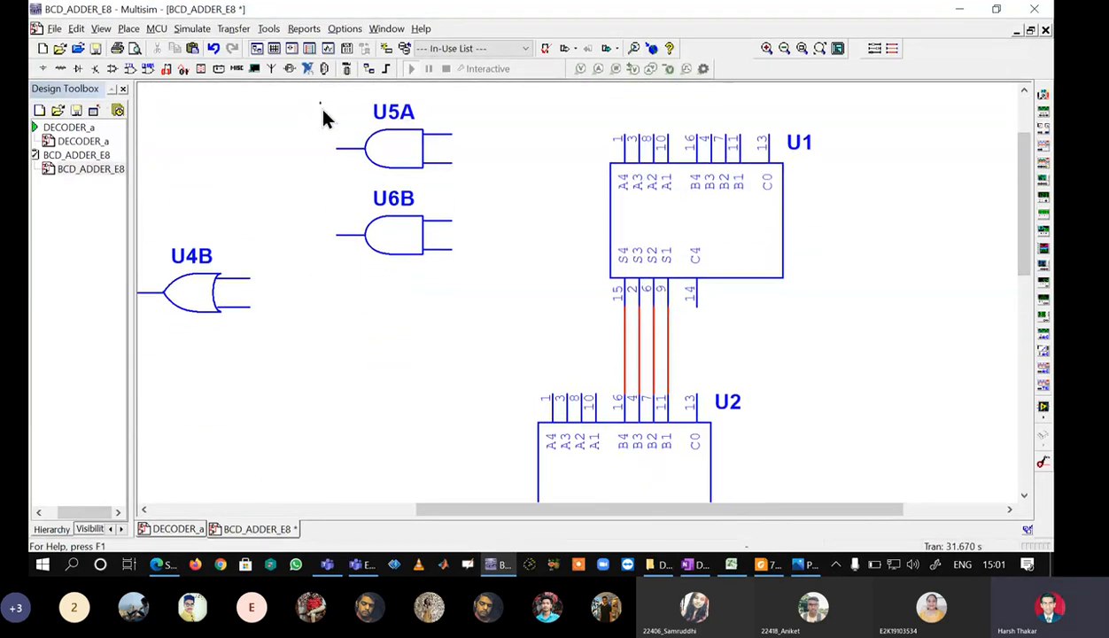
{"action": "left_click_drag", "start_coordinate": [319, 108], "coordinate": [411, 262]}
{"action": "left_click_drag", "start_coordinate": [410, 304], "coordinate": [414, 363]}
{"action": "left_click", "coordinate": [496, 359]}
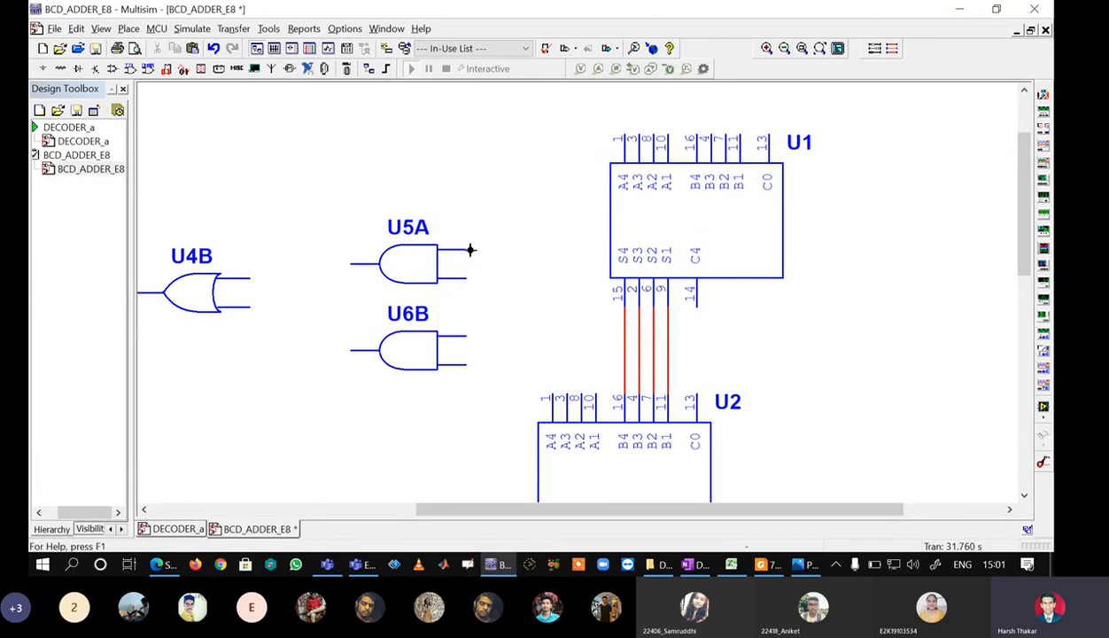
- Wire U5A's inputs to the S4 and S3 lines of U1, and U6B's upper input to the S4 wire
{"action": "left_click", "coordinate": [466, 250]}
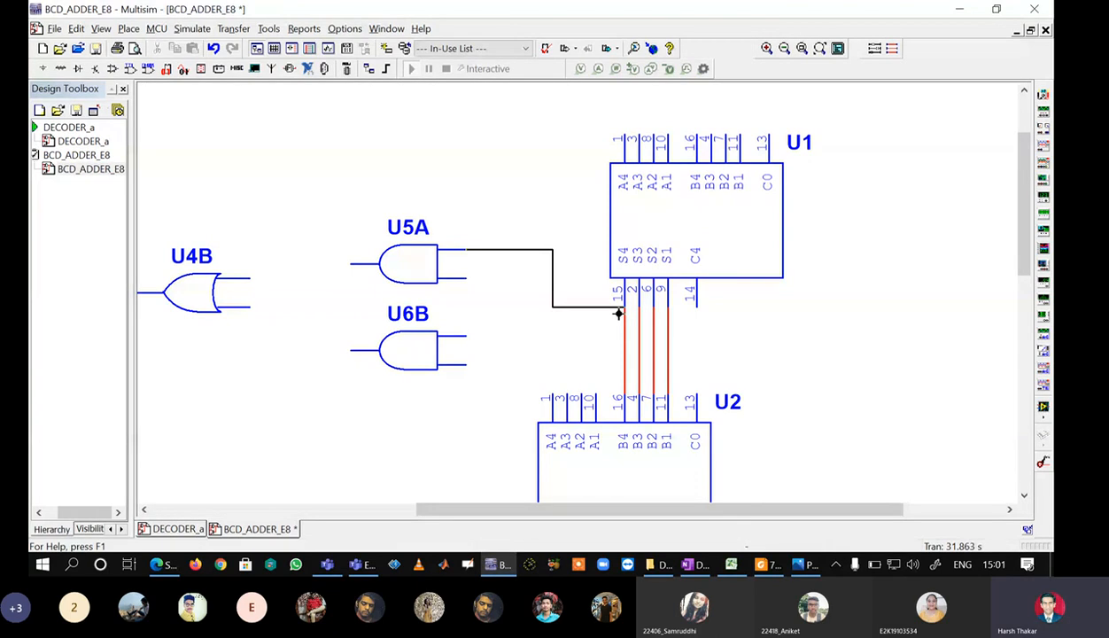
{"action": "left_click", "coordinate": [618, 313]}
{"action": "left_click", "coordinate": [466, 278]}
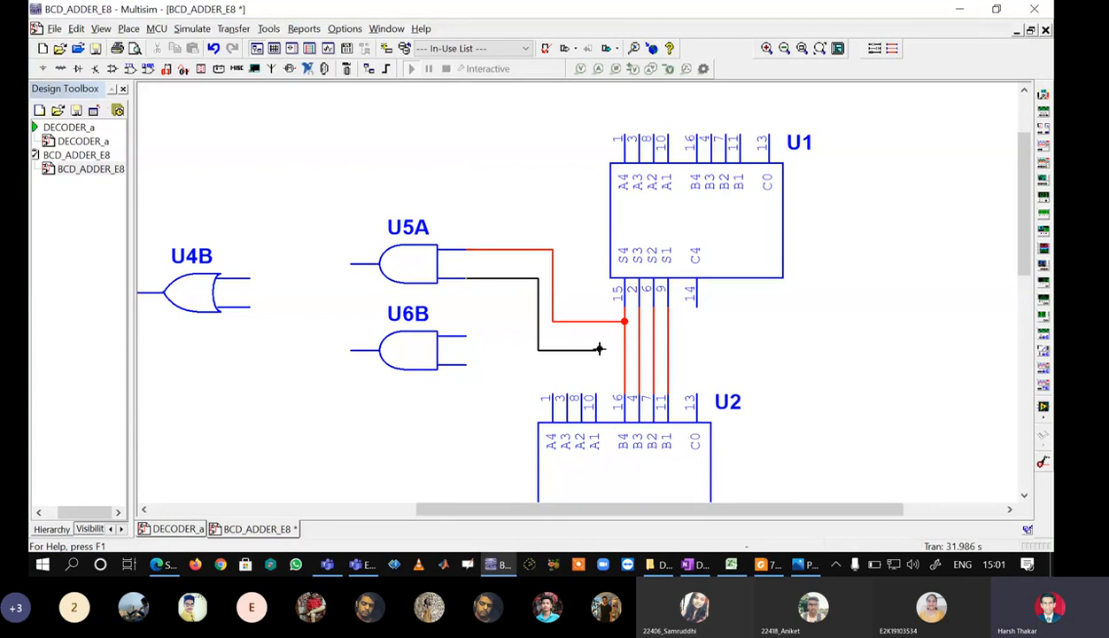
{"action": "left_click", "coordinate": [639, 335]}
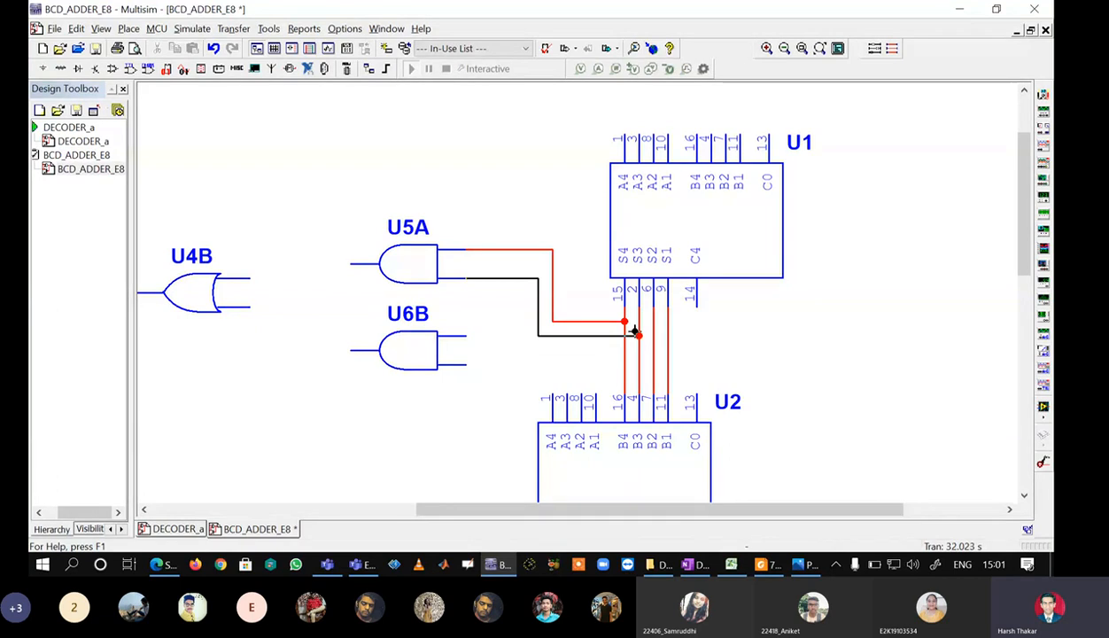
{"action": "left_click", "coordinate": [467, 336]}
{"action": "left_click", "coordinate": [494, 250]}
- Following the reference diagram, wire U6B's lower input to U1's S2 line and both AND outputs to U4B's inputs
{"action": "left_click", "coordinate": [466, 364]}
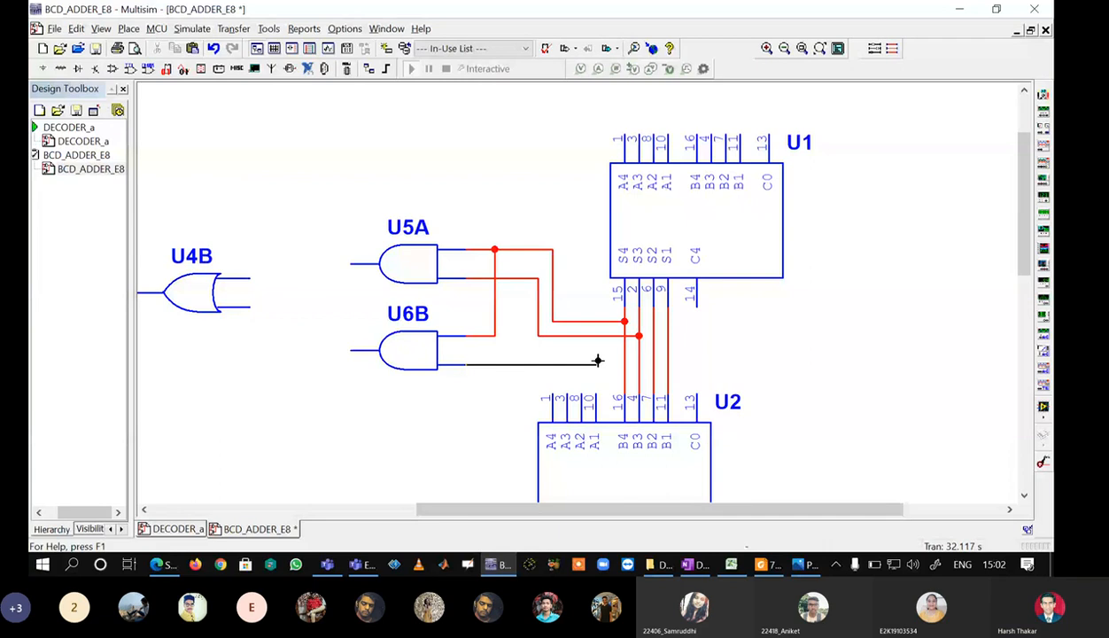
{"action": "key", "text": "alt+Tab"}
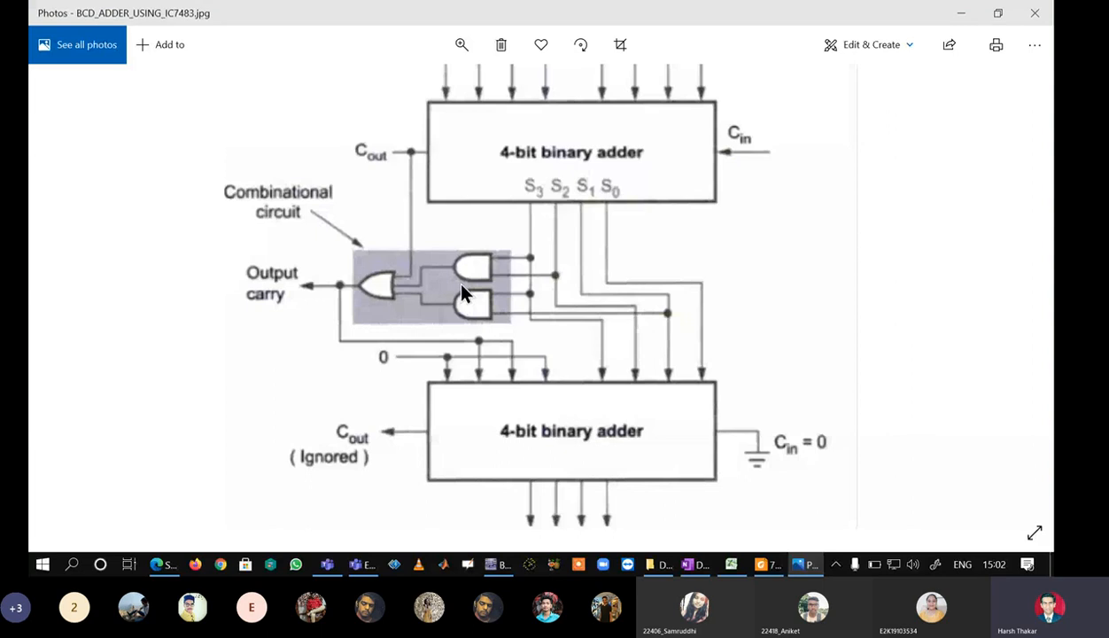
{"action": "key", "text": "alt+Tab"}
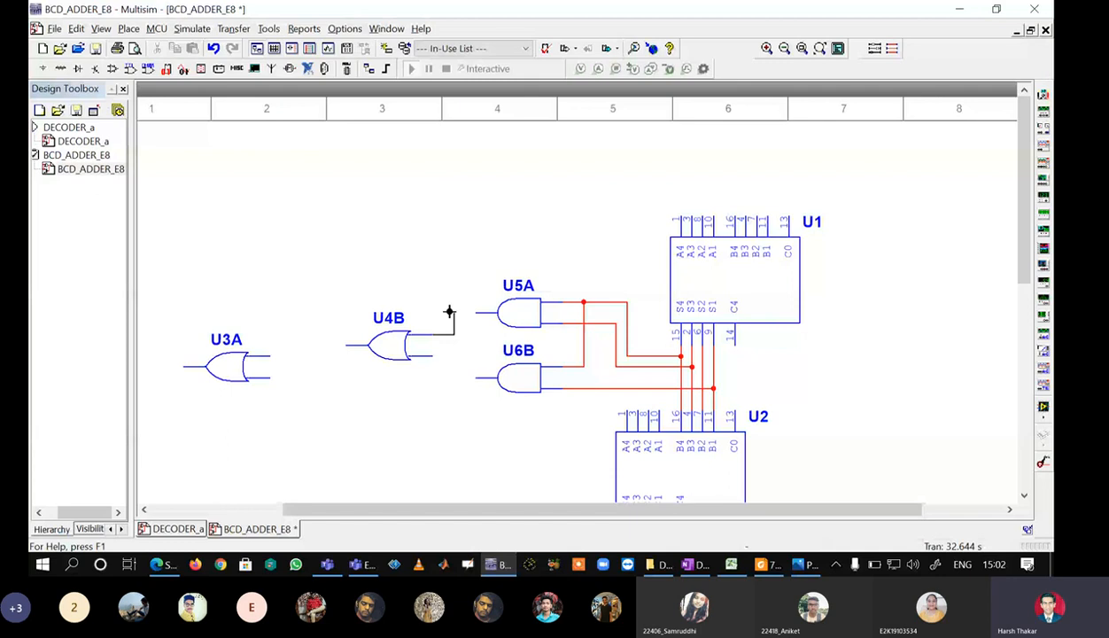
{"action": "key", "text": "alt+Tab"}
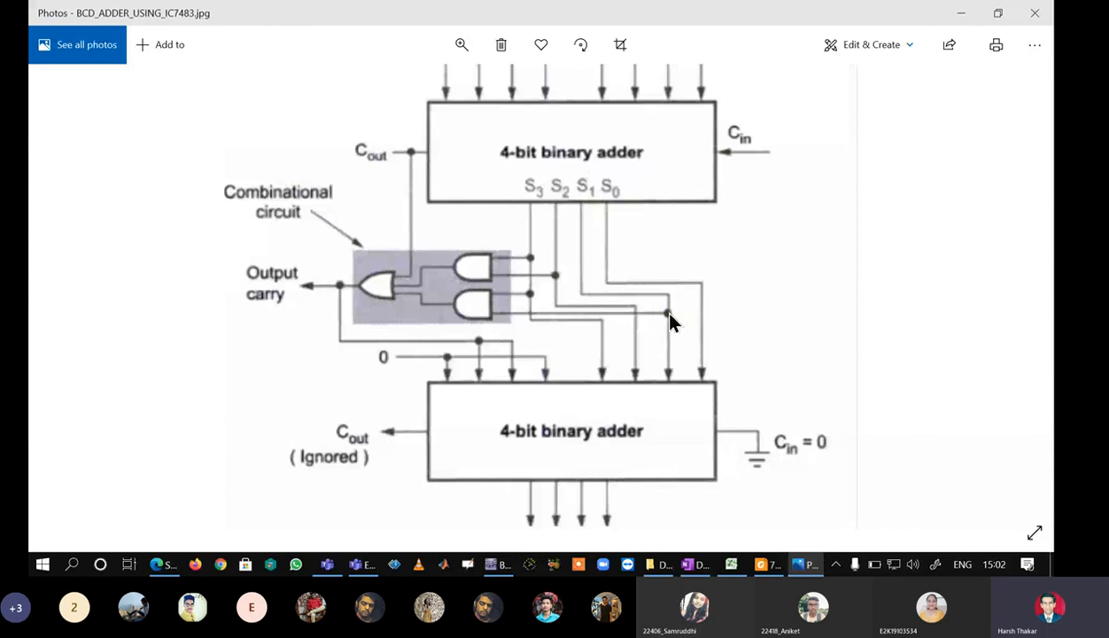
{"action": "key", "text": "alt+Tab"}
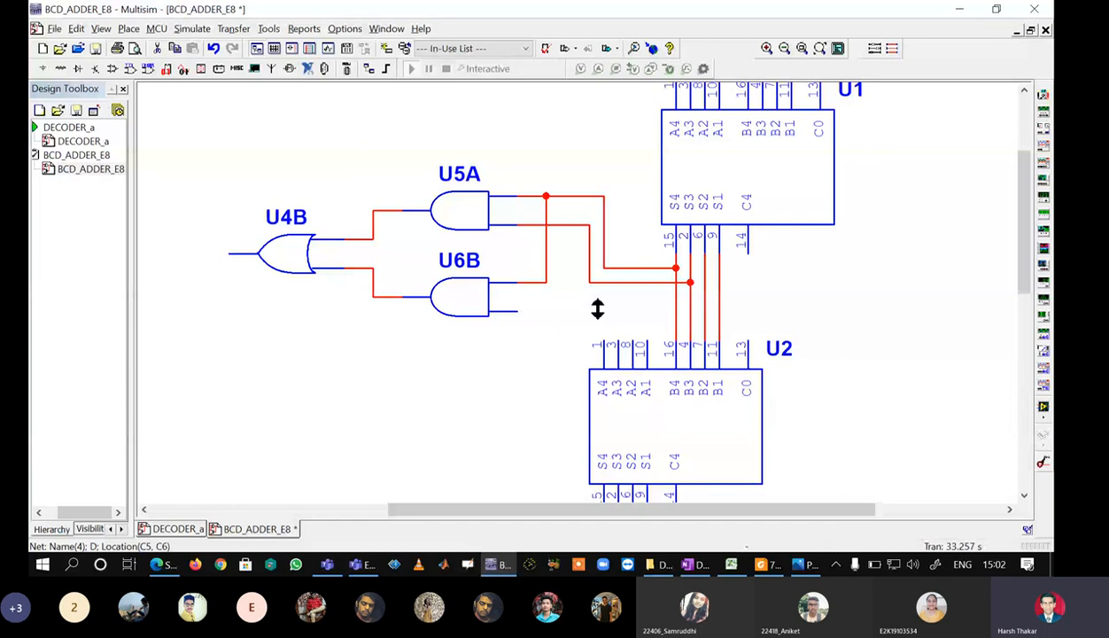
{"action": "scroll", "coordinate": [597, 366], "scroll_direction": "down", "scroll_amount": 1}
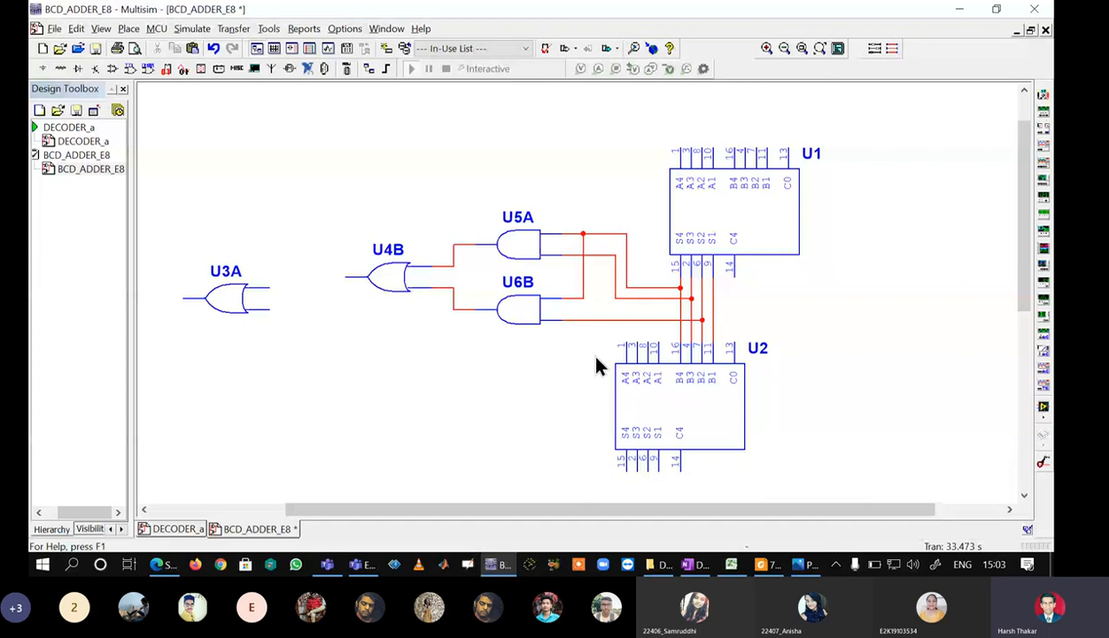
{"action": "scroll", "coordinate": [657, 322], "scroll_direction": "up", "scroll_amount": 1}
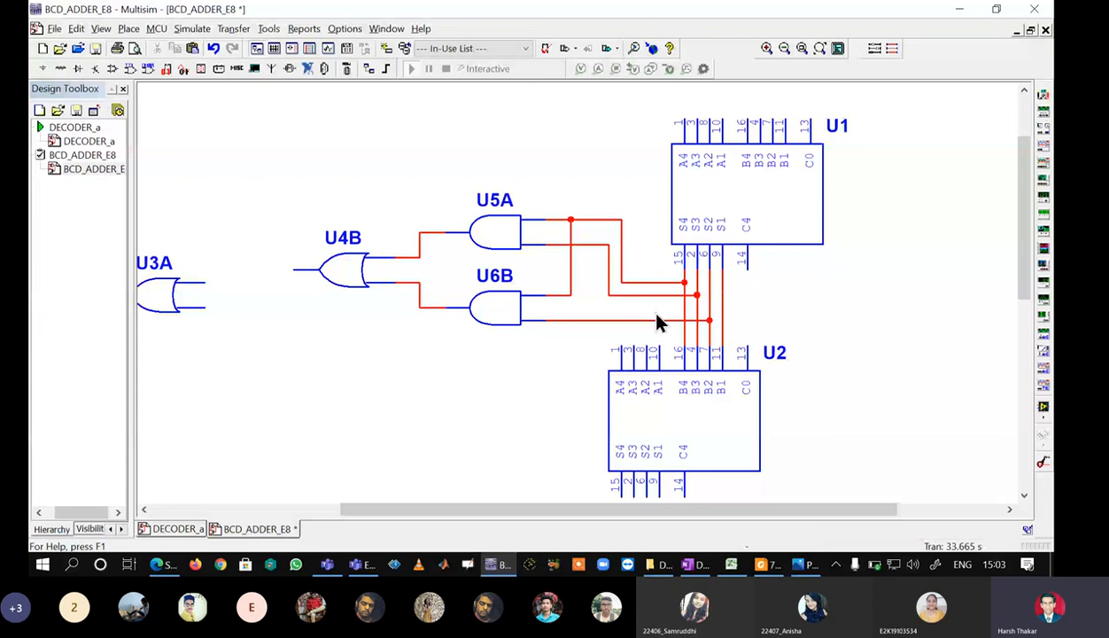
{"action": "key", "text": "alt+Tab"}
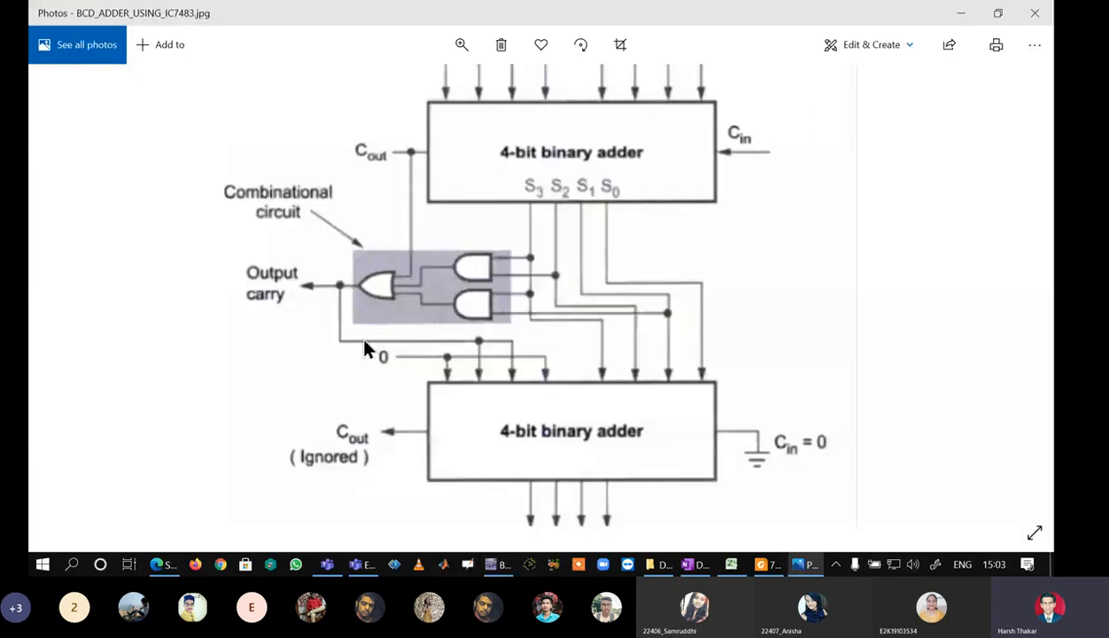
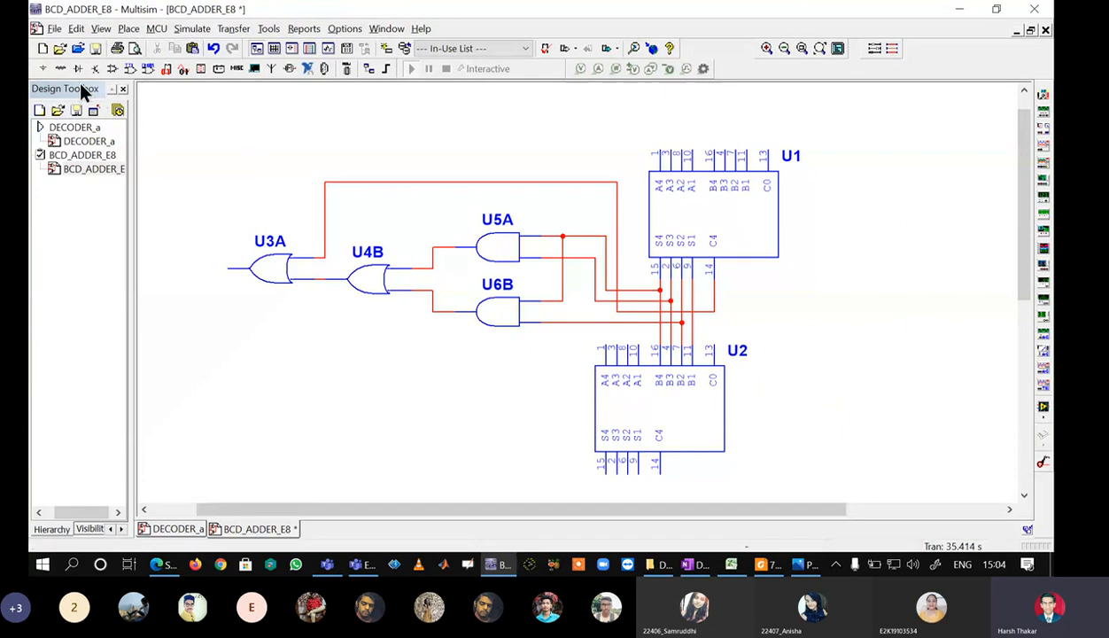
- Place a DGND digital ground from the Sources group beside U2 and wire it to U2's C0 pin
{"action": "left_click", "coordinate": [60, 68]}
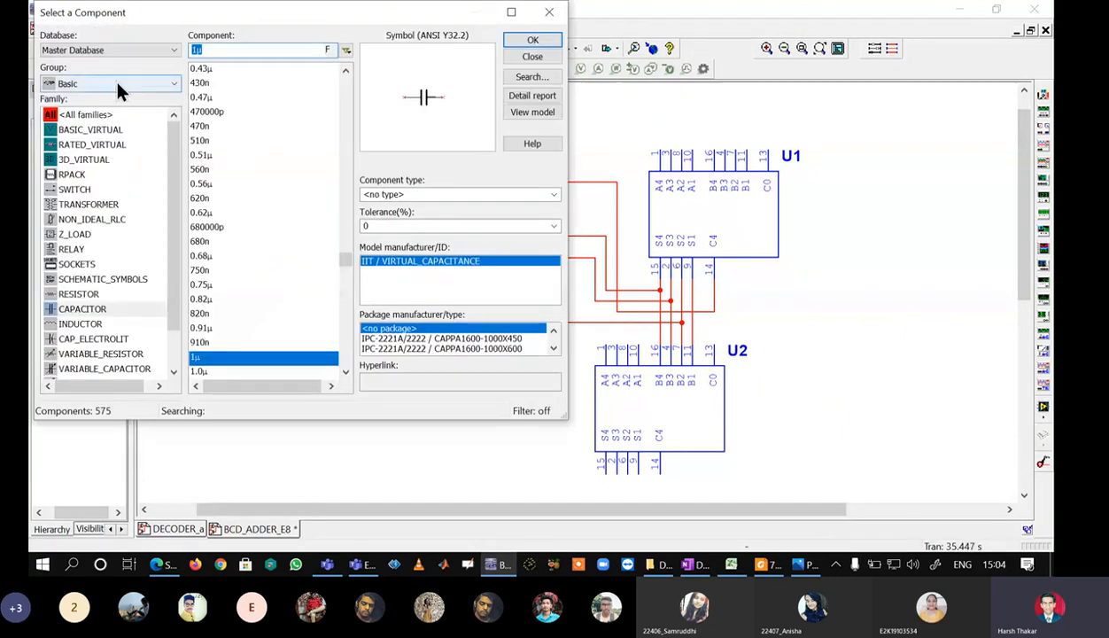
{"action": "left_click", "coordinate": [113, 80]}
{"action": "left_click", "coordinate": [95, 114]}
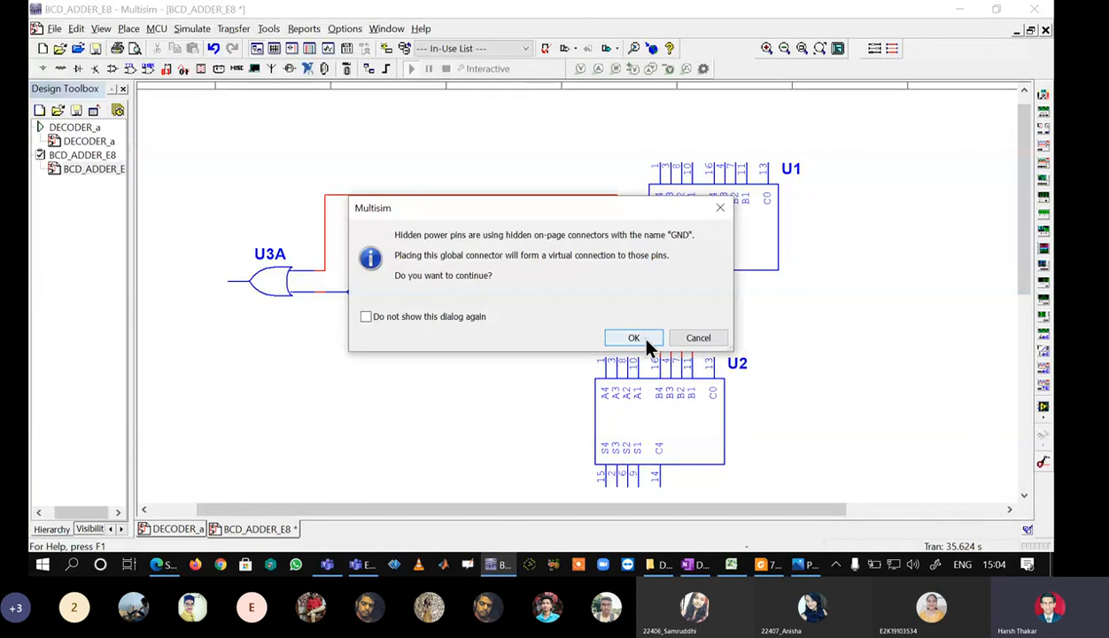
{"action": "left_click", "coordinate": [634, 334]}
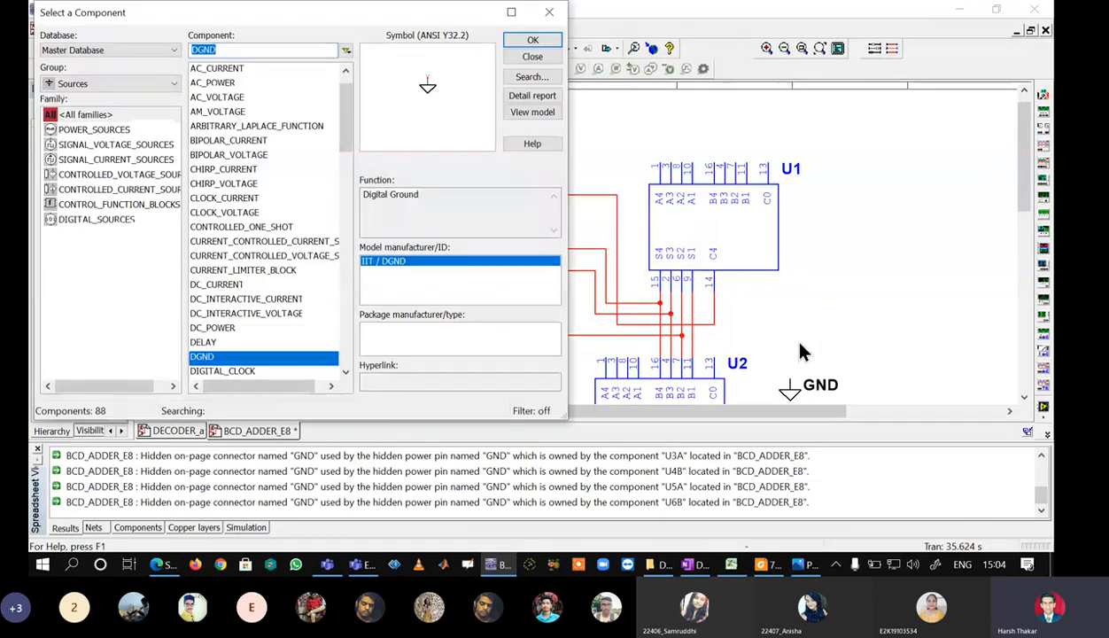
{"action": "left_click", "coordinate": [548, 13]}
{"action": "left_click", "coordinate": [38, 449]}
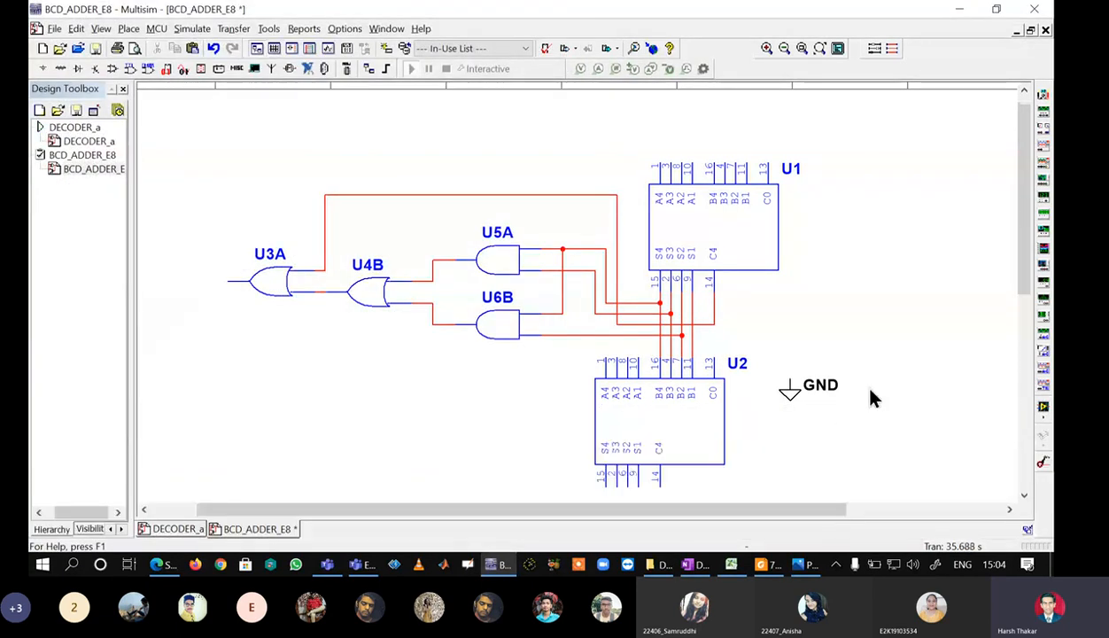
{"action": "left_click", "coordinate": [790, 379]}
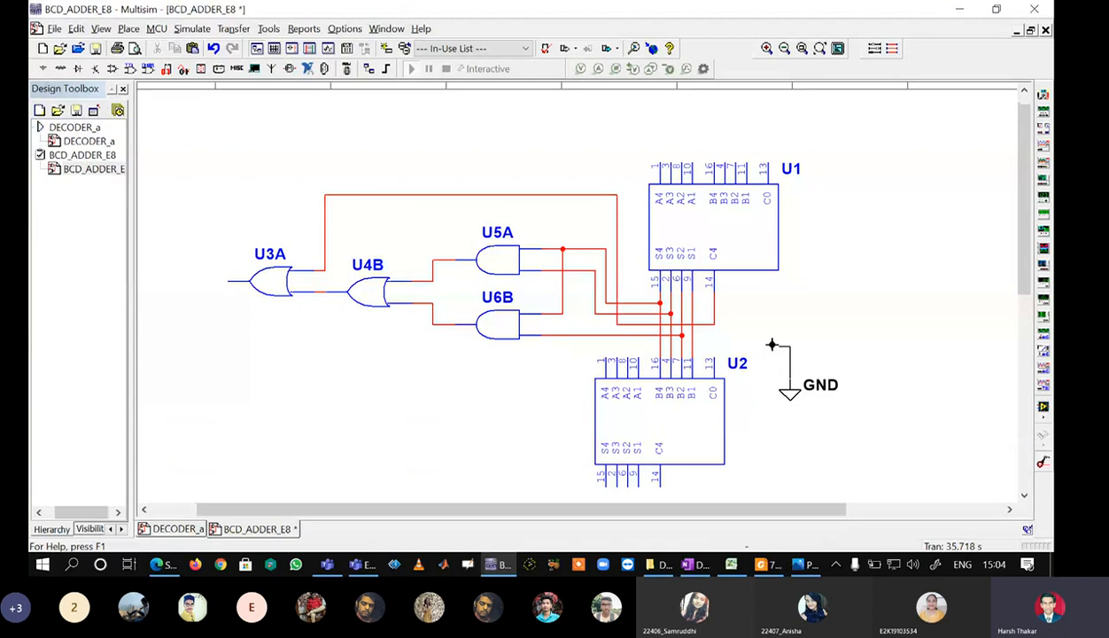
{"action": "left_click", "coordinate": [714, 358]}
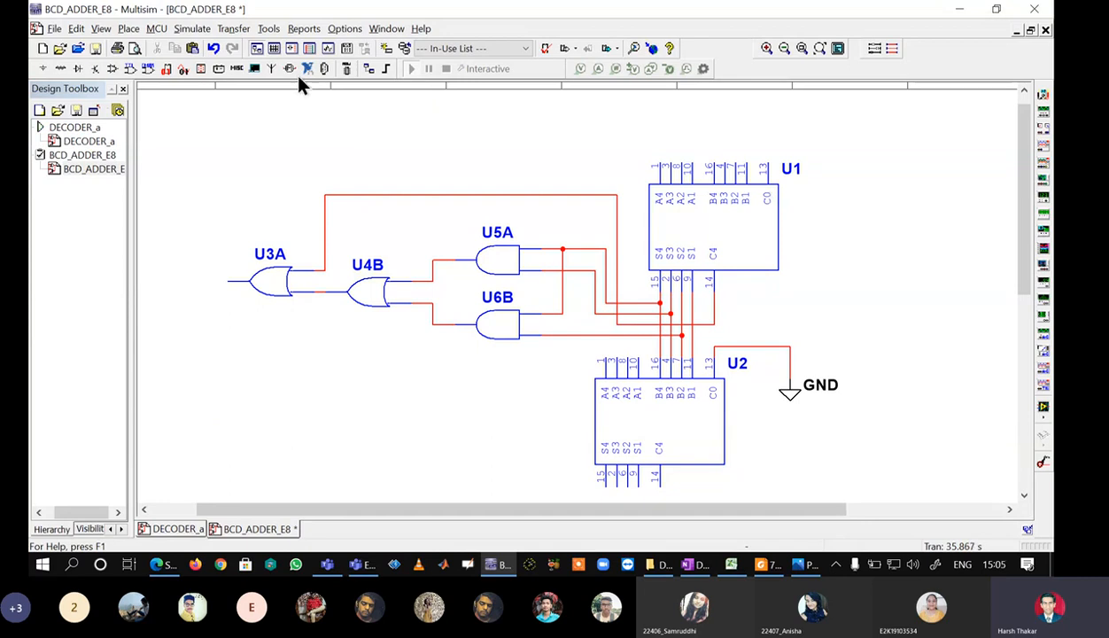
- Place one SPDT switch from the Basic group's SWITCH family beside adder U1
{"action": "left_click", "coordinate": [62, 70]}
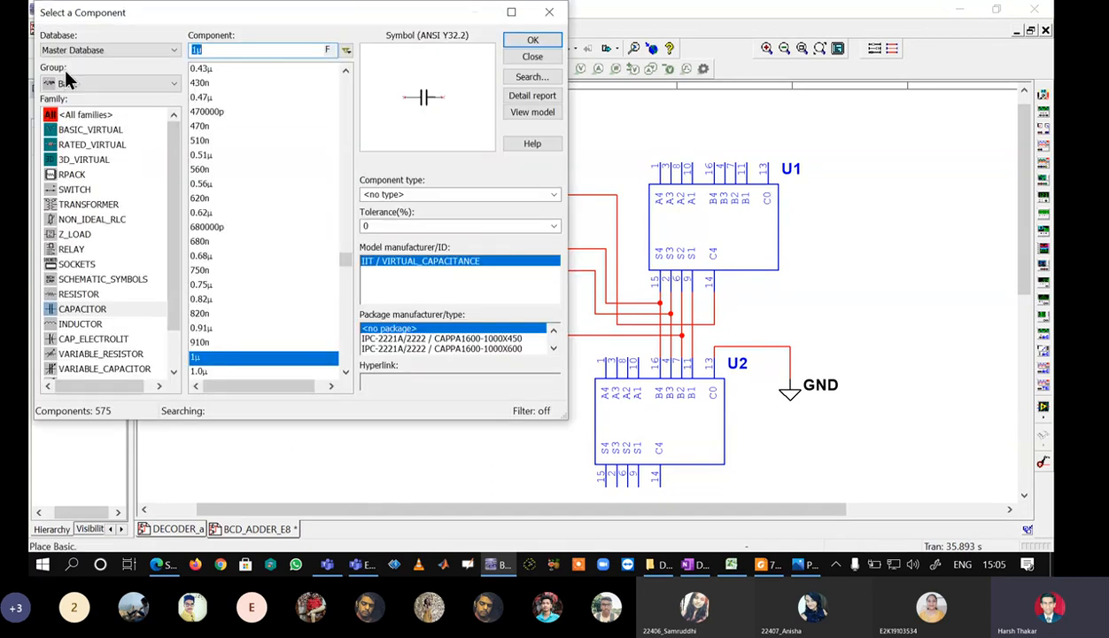
{"action": "left_click", "coordinate": [69, 84]}
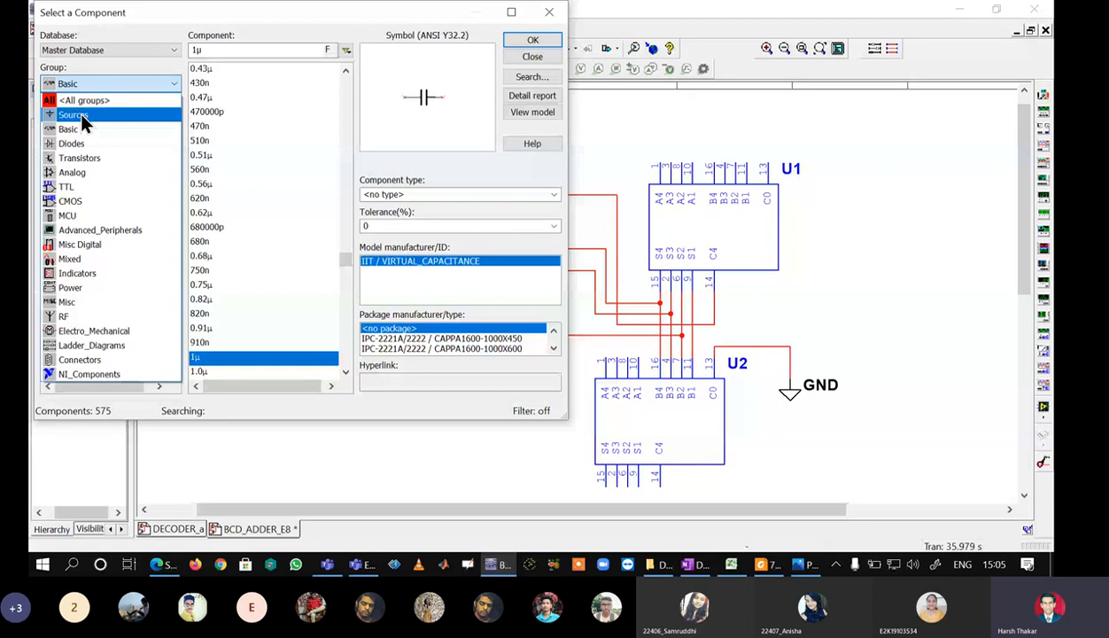
{"action": "left_click", "coordinate": [78, 129]}
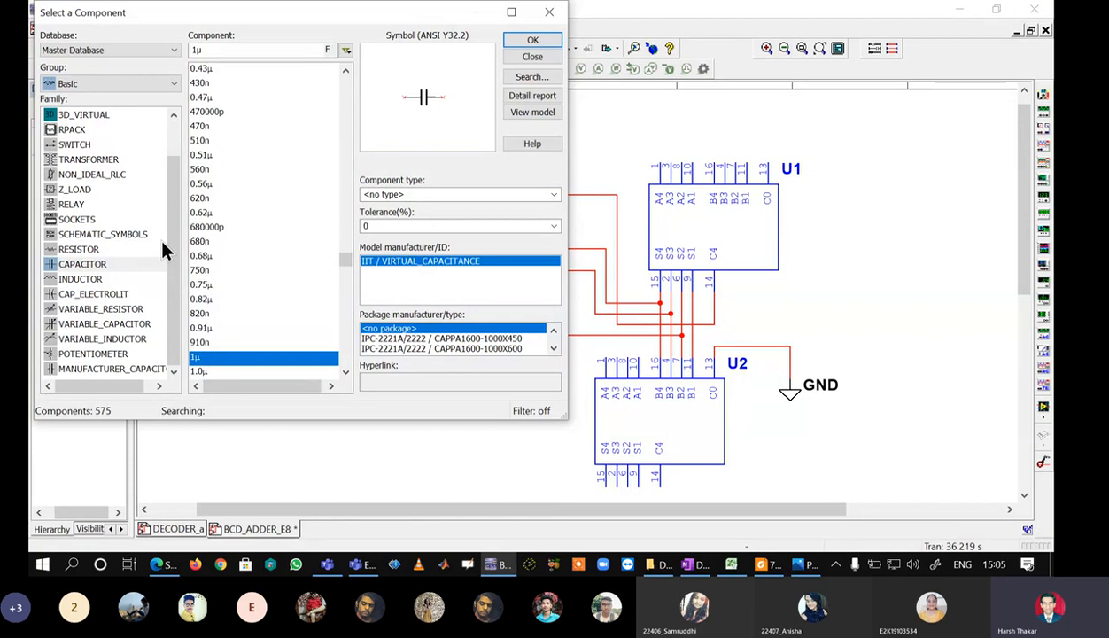
{"action": "left_click", "coordinate": [74, 189]}
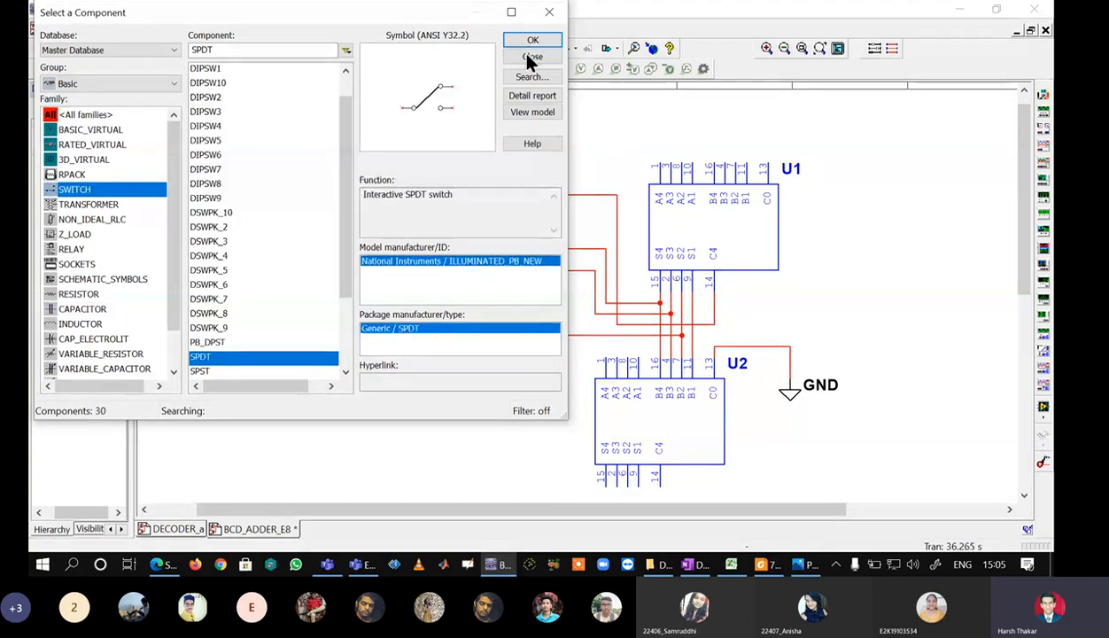
{"action": "left_click", "coordinate": [531, 41]}
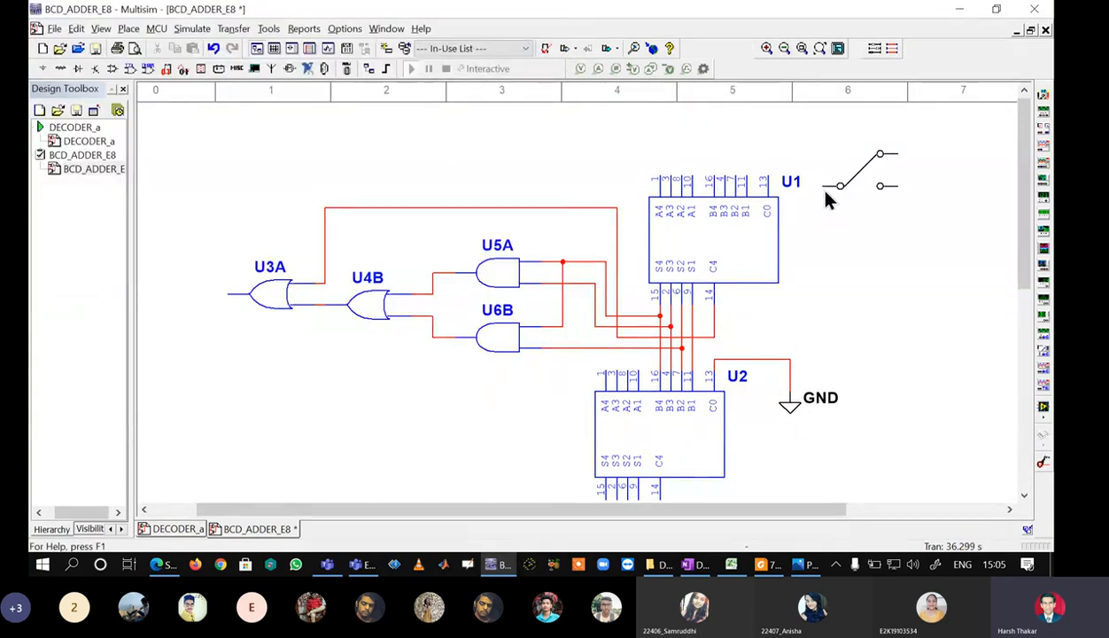
{"action": "left_click", "coordinate": [822, 187]}
{"action": "left_click", "coordinate": [555, 12]}
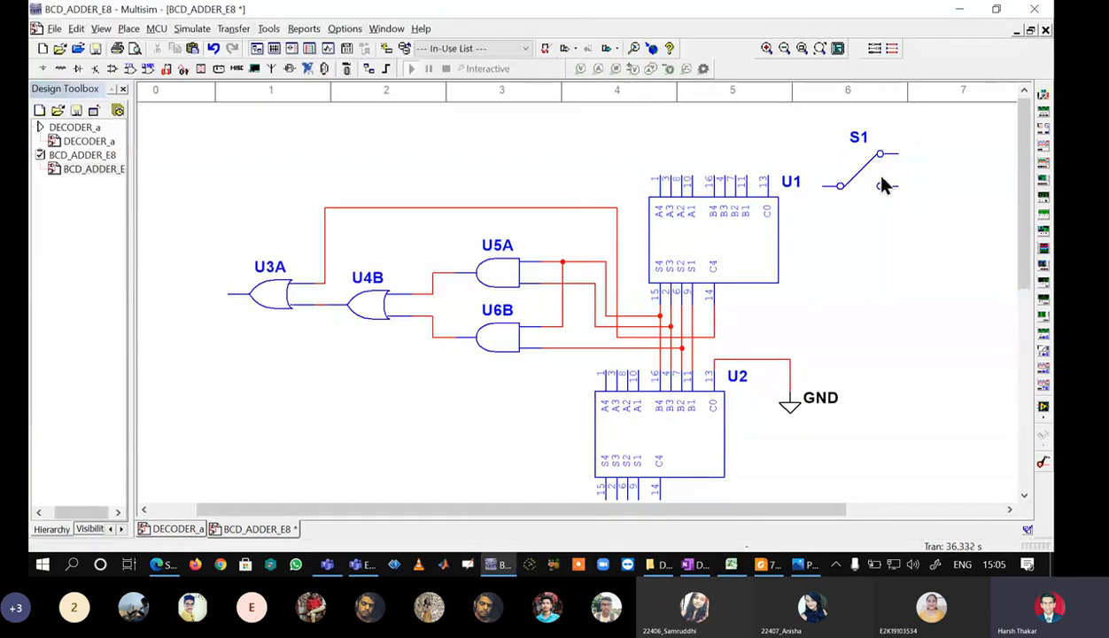
- Move switch S1 slightly closer to U1 and wire its common terminal to U1's C0 pin
{"action": "left_click", "coordinate": [887, 171]}
{"action": "left_click", "coordinate": [997, 199]}
{"action": "left_click_drag", "start_coordinate": [1024, 195], "coordinate": [1024, 190]}
{"action": "left_click_drag", "start_coordinate": [886, 183], "coordinate": [878, 174]}
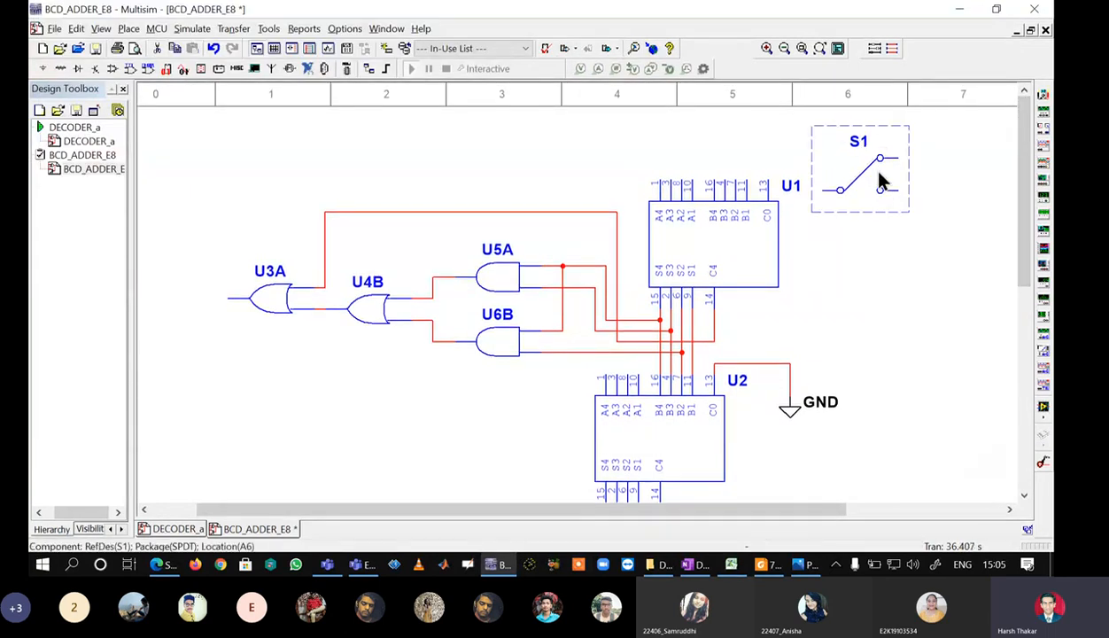
{"action": "left_click", "coordinate": [811, 183]}
{"action": "left_click", "coordinate": [765, 181]}
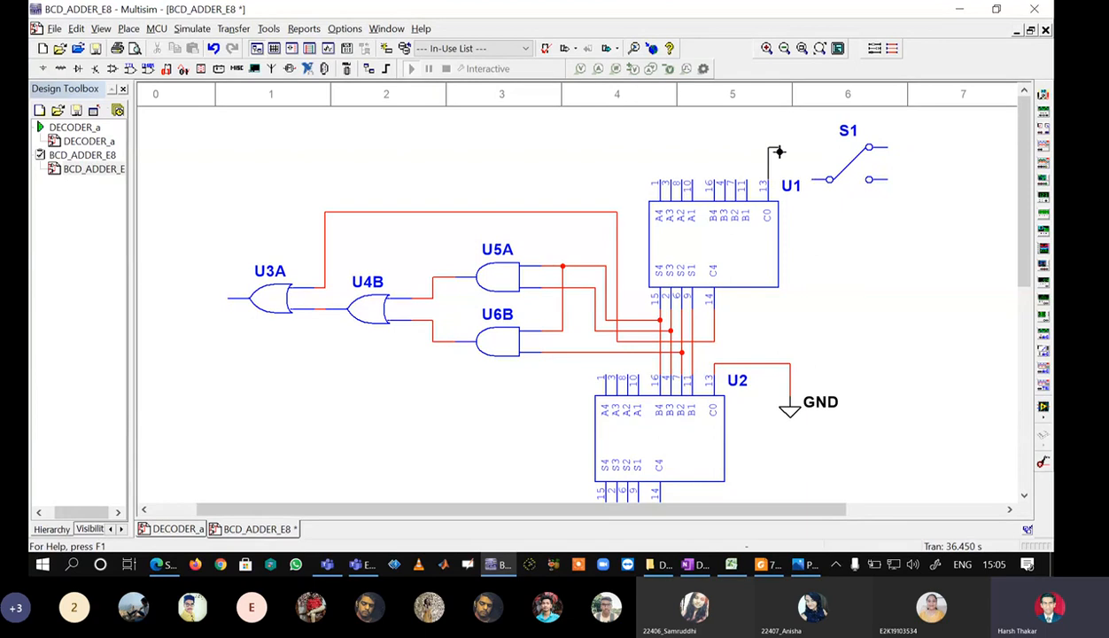
{"action": "left_click", "coordinate": [827, 179]}
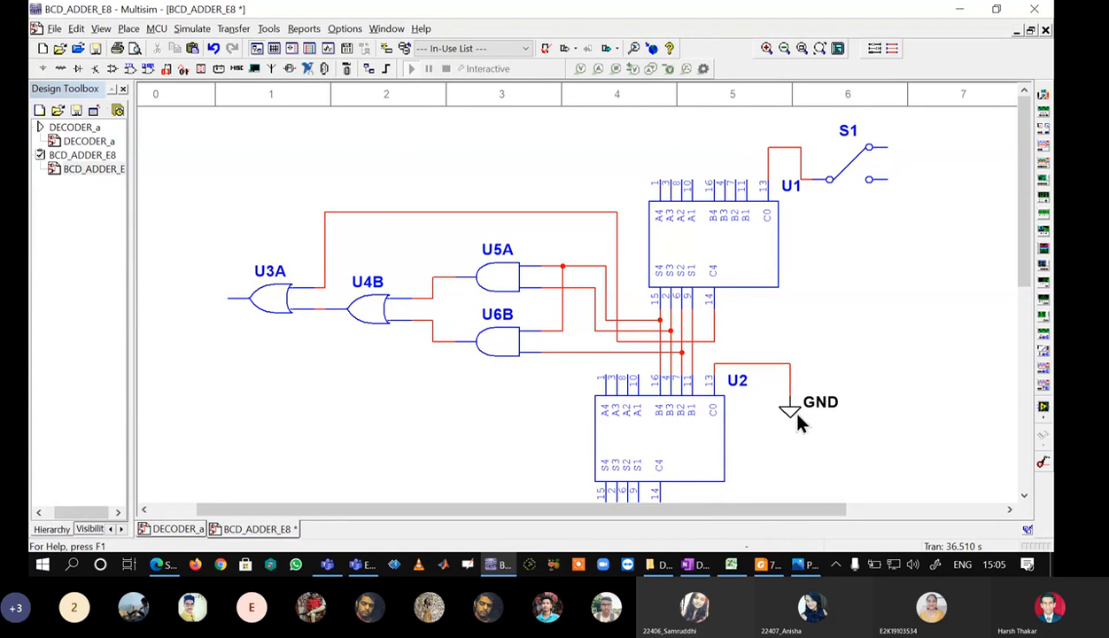
{"action": "left_click", "coordinate": [887, 182]}
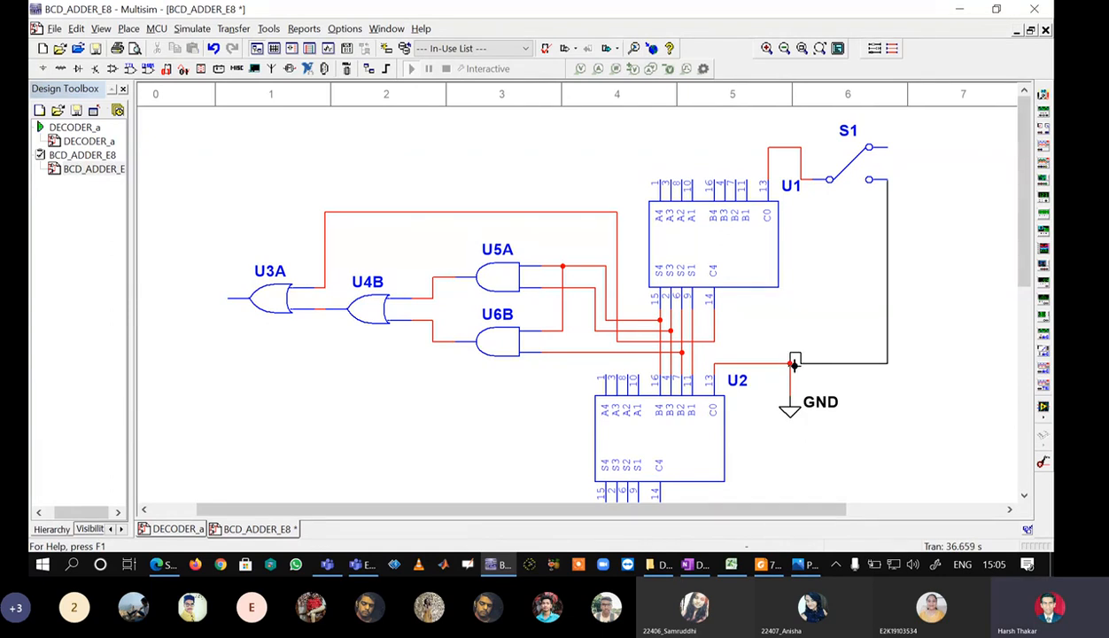
{"action": "key", "text": "Escape"}
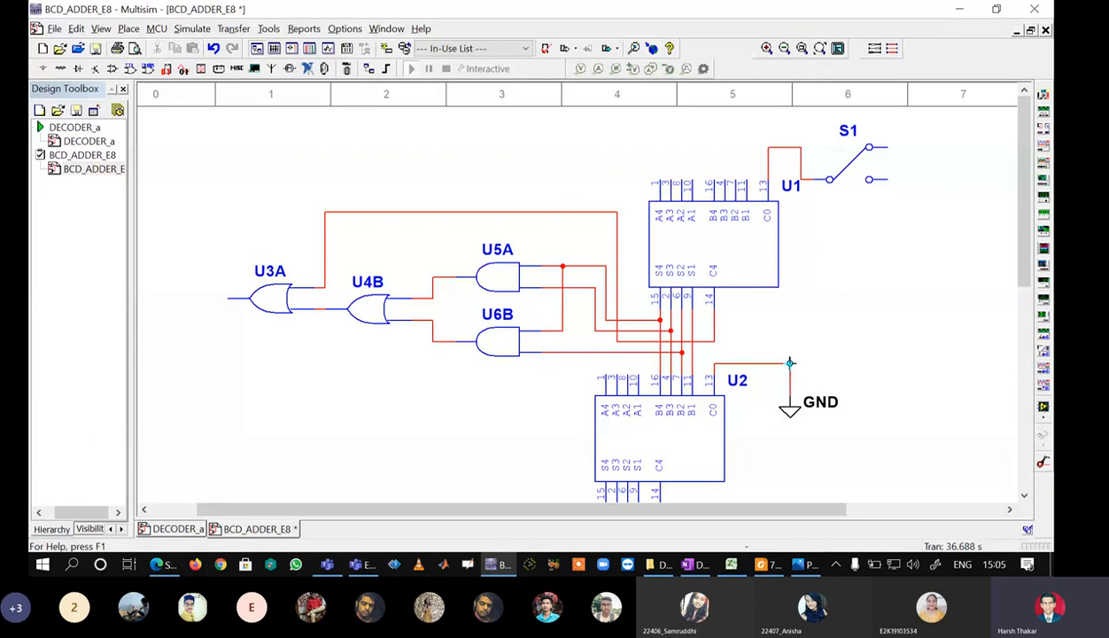
{"action": "left_click", "coordinate": [790, 363]}
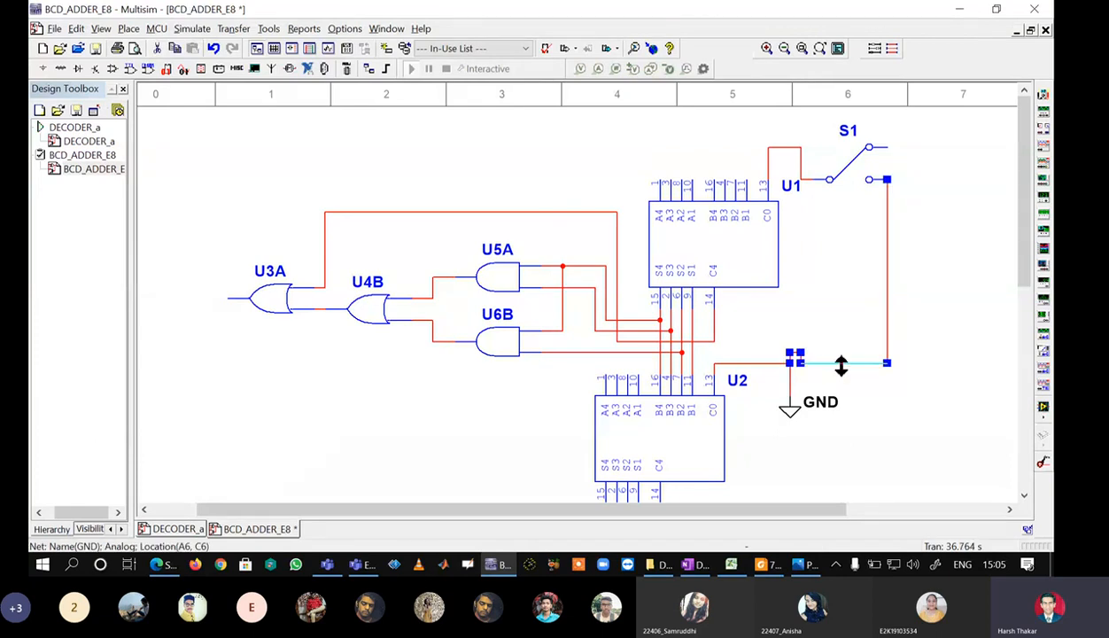
{"action": "key", "text": "Delete"}
- Wire S1's lower contact to the ground line at the corner above the GND symbol beside U2
{"action": "left_click", "coordinate": [871, 180]}
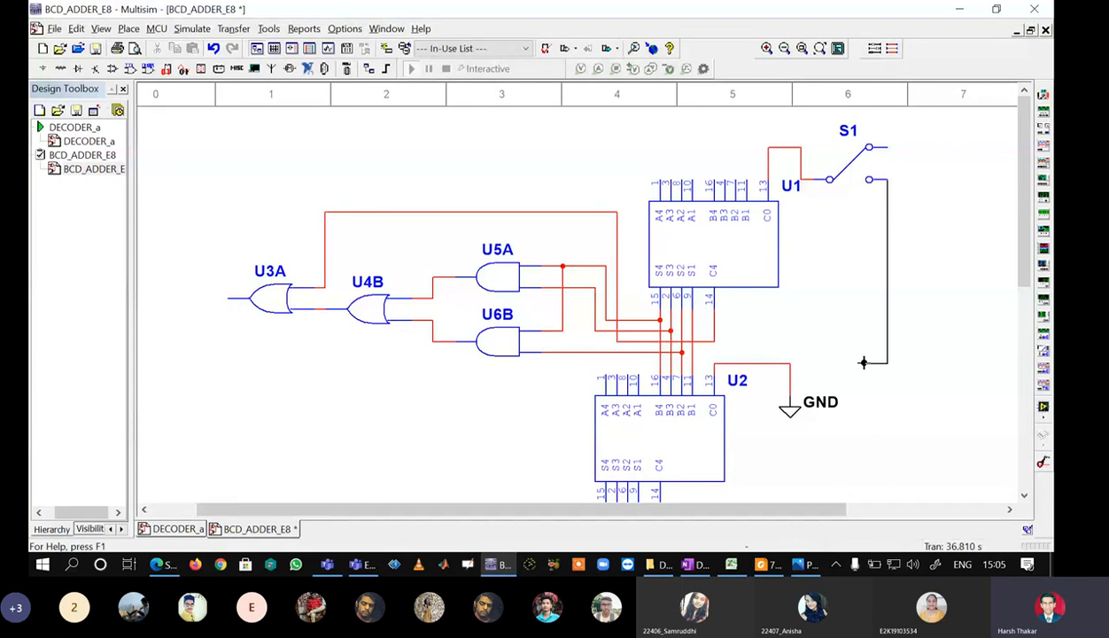
{"action": "left_click", "coordinate": [789, 363]}
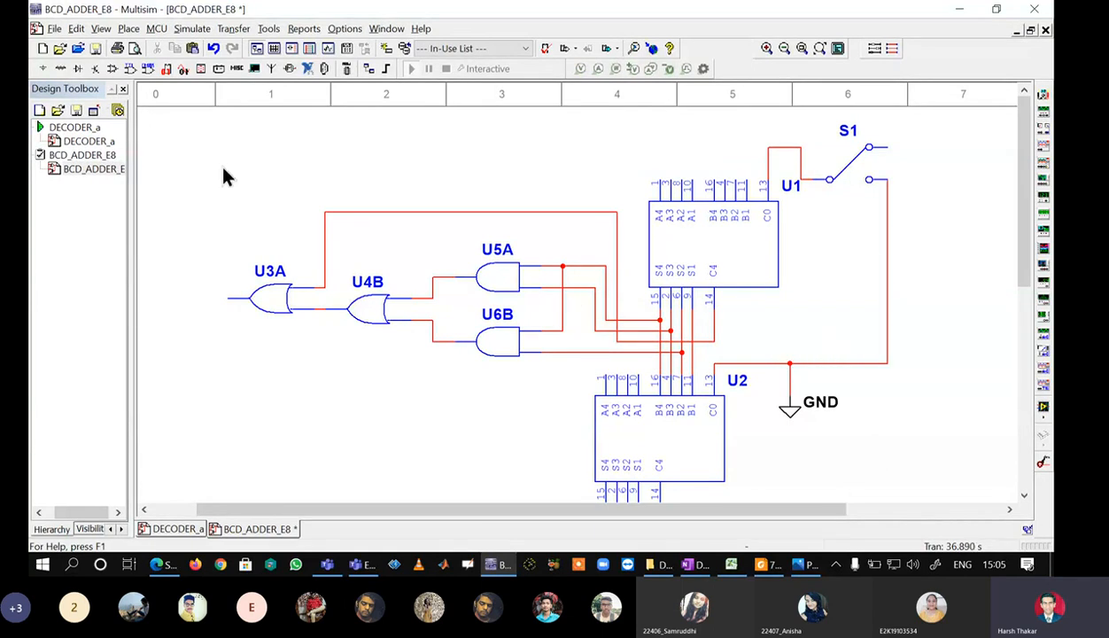
- Place a VCC supply from the Sources group beside switch S1 and wire it to S1's upper contact
{"action": "left_click", "coordinate": [61, 69]}
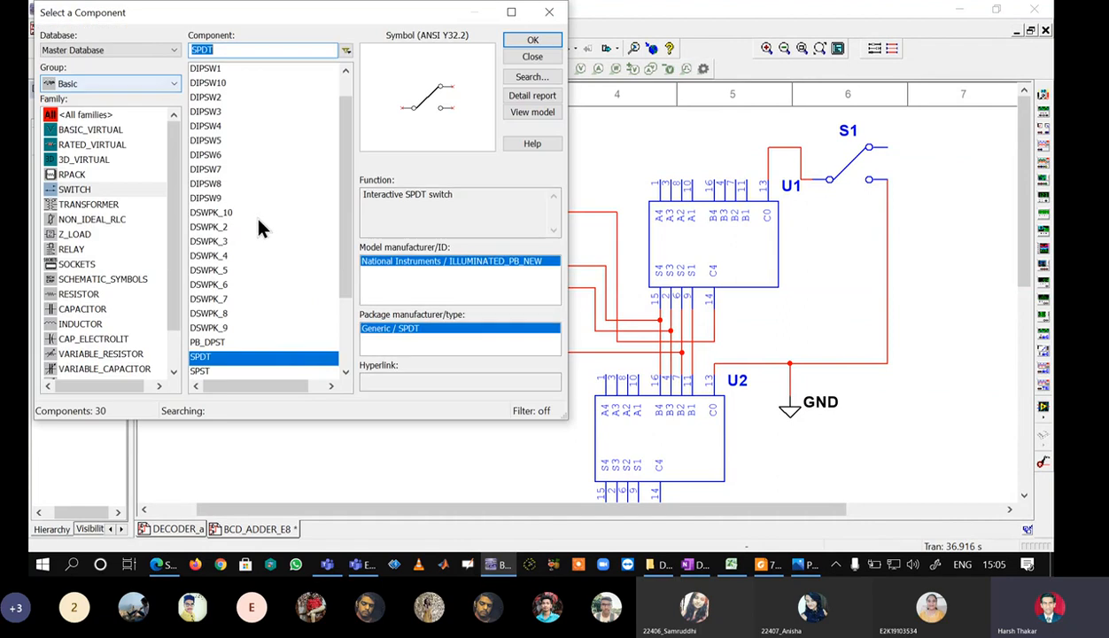
{"action": "left_click", "coordinate": [102, 87]}
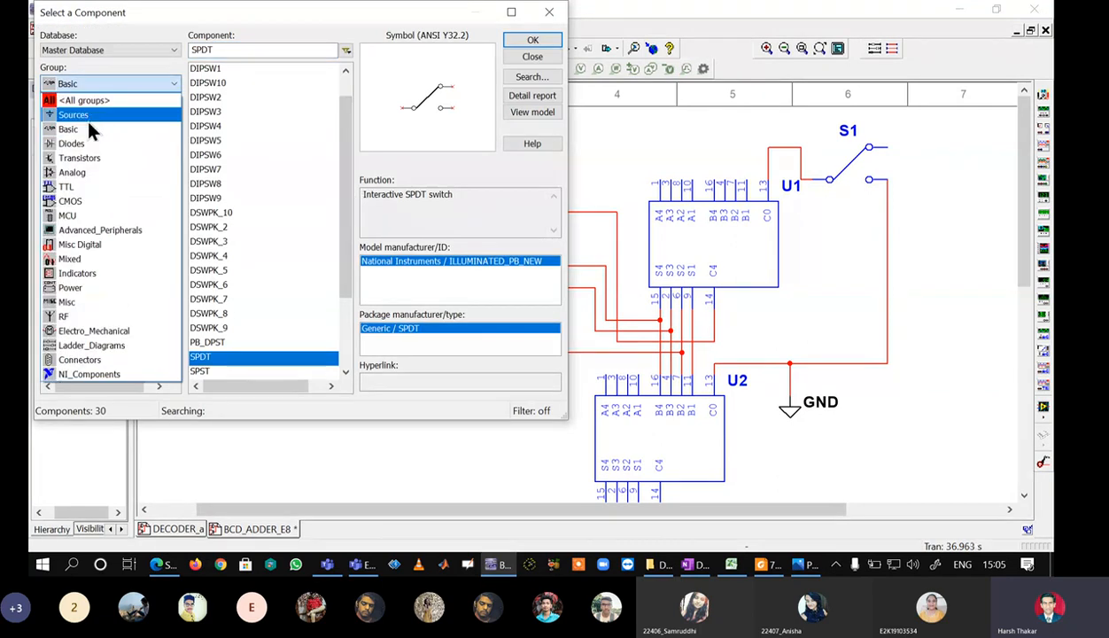
{"action": "left_click", "coordinate": [84, 120]}
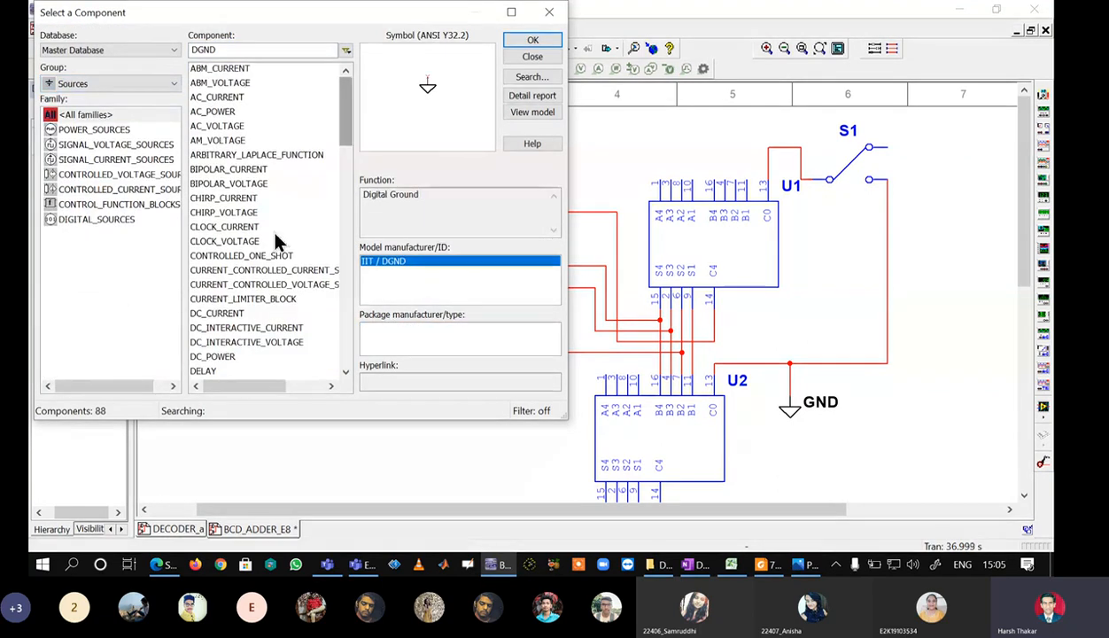
{"action": "scroll", "coordinate": [277, 278], "scroll_direction": "down", "scroll_amount": 8}
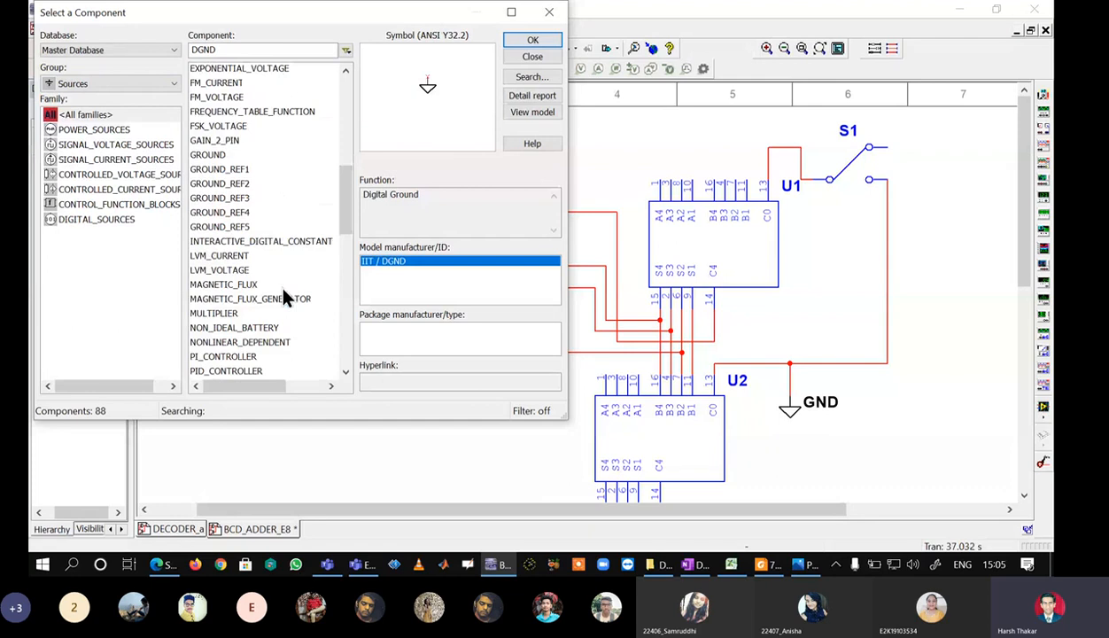
{"action": "scroll", "coordinate": [284, 299], "scroll_direction": "down", "scroll_amount": 10}
{"action": "left_click", "coordinate": [266, 284]}
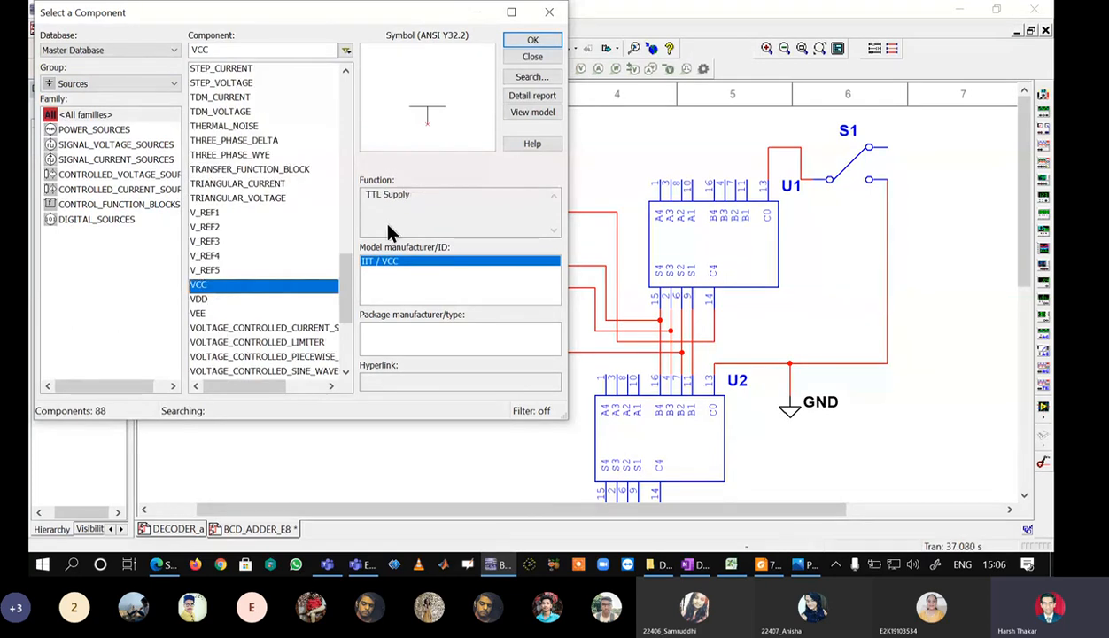
{"action": "left_click", "coordinate": [534, 41]}
{"action": "left_click", "coordinate": [925, 142]}
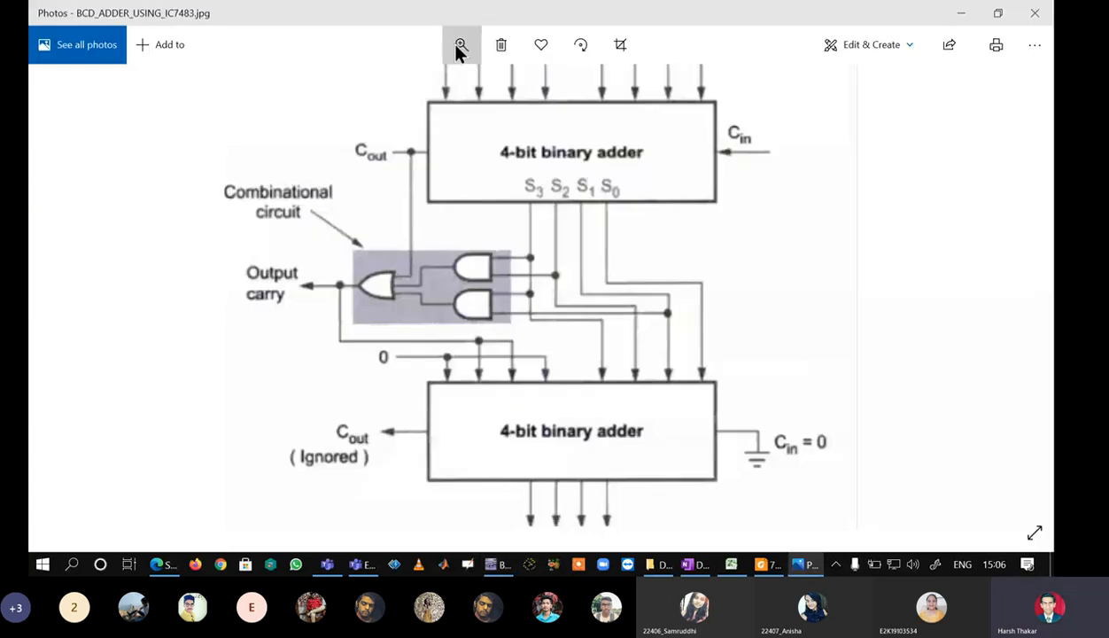
- Following the enlarged reference diagram of the BCD adder, wire U2's A4 pin to its A1 pin
{"action": "left_click", "coordinate": [459, 46]}
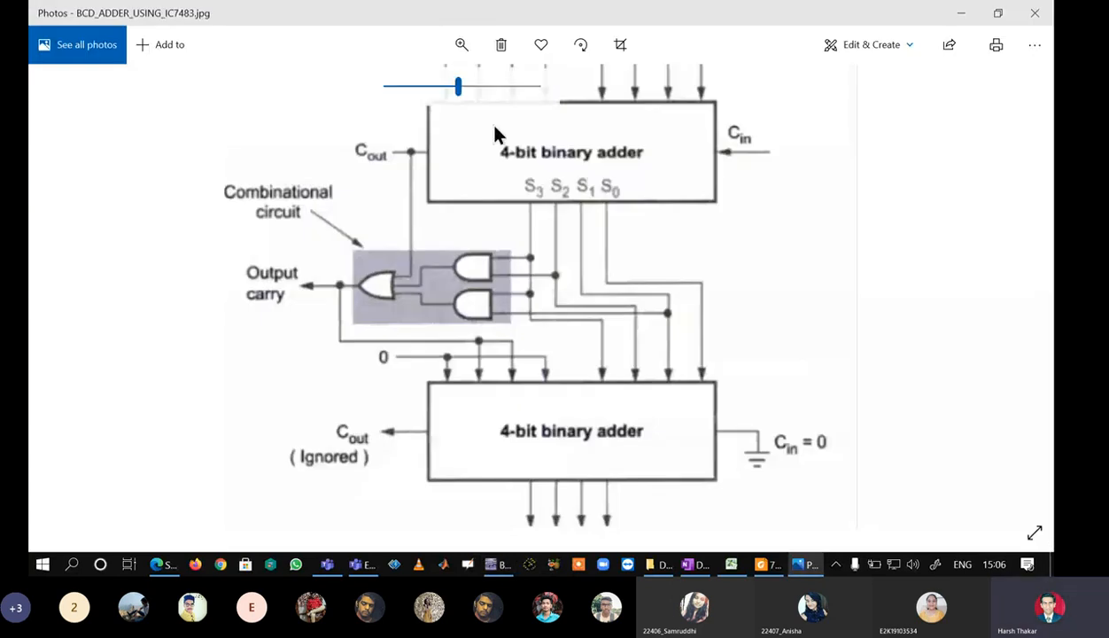
{"action": "left_click", "coordinate": [479, 88]}
{"action": "left_click", "coordinate": [494, 87]}
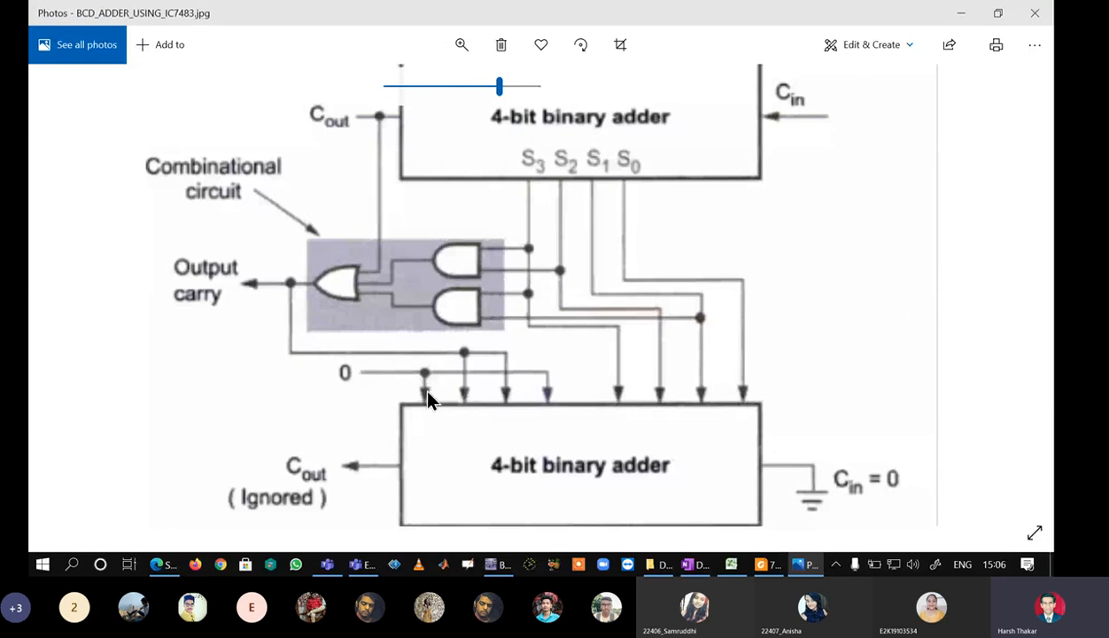
{"action": "key", "text": "alt+Tab"}
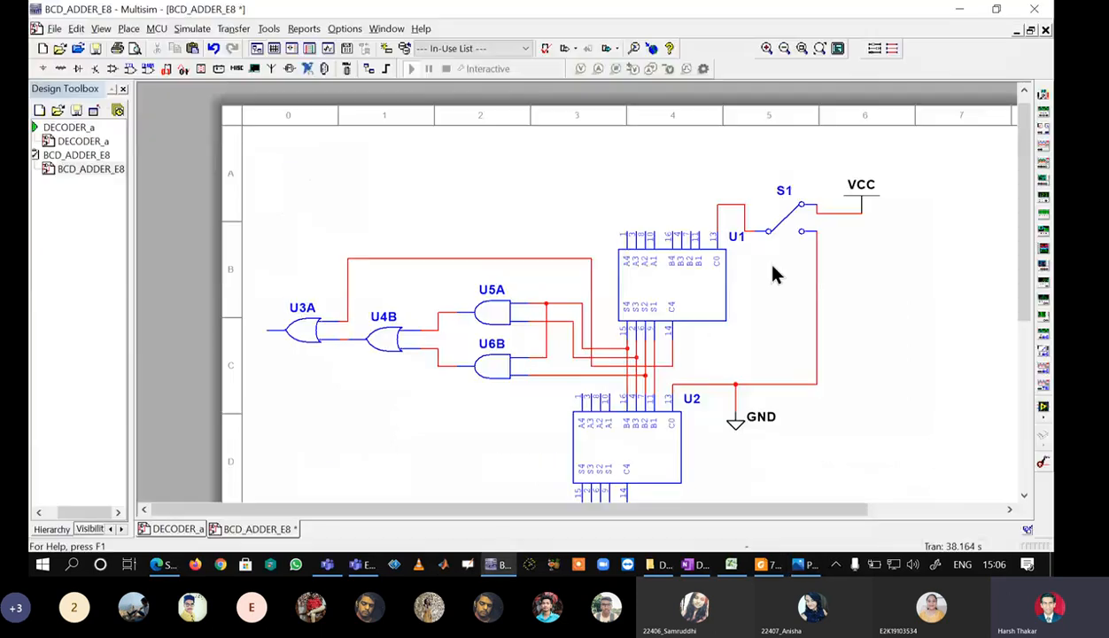
{"action": "scroll", "coordinate": [691, 358], "scroll_direction": "up", "scroll_amount": 3}
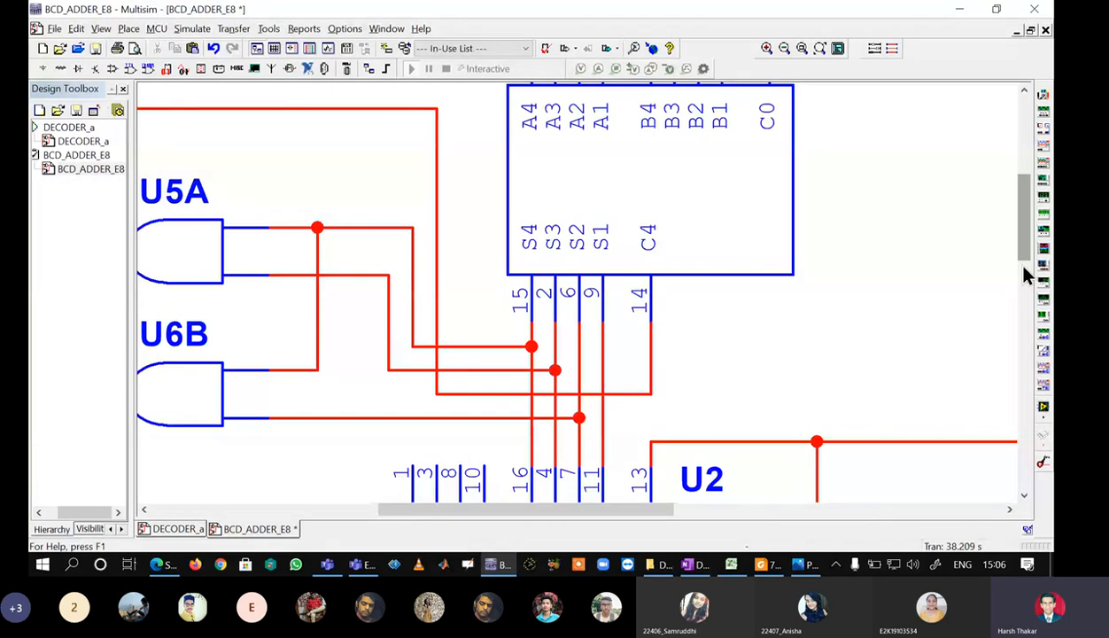
{"action": "scroll", "coordinate": [1024, 266], "scroll_direction": "down", "scroll_amount": 3}
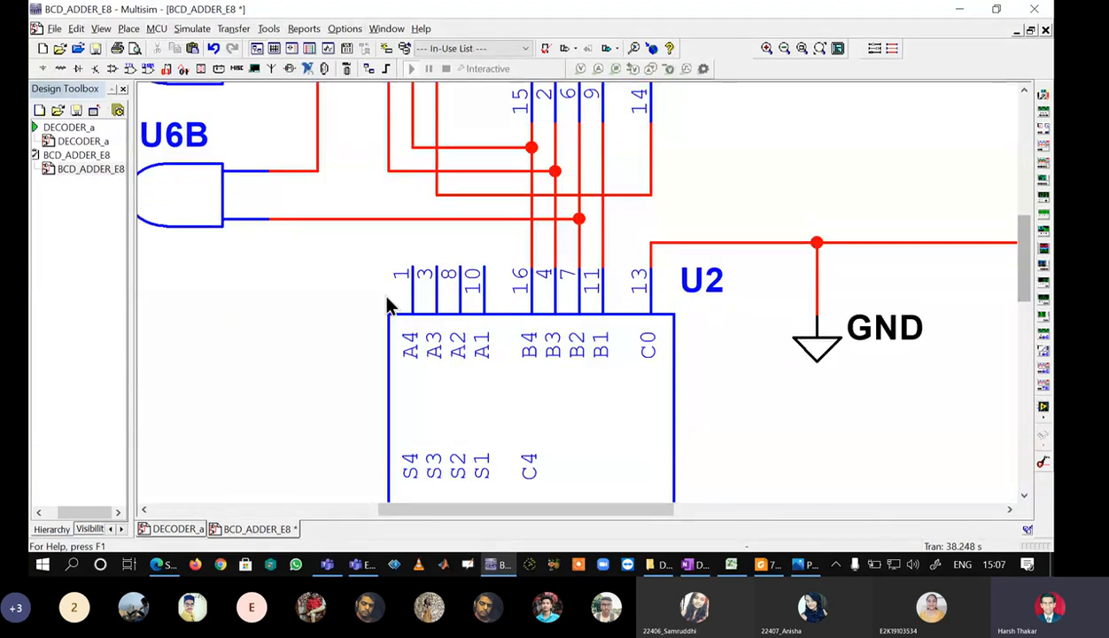
{"action": "left_click", "coordinate": [480, 257]}
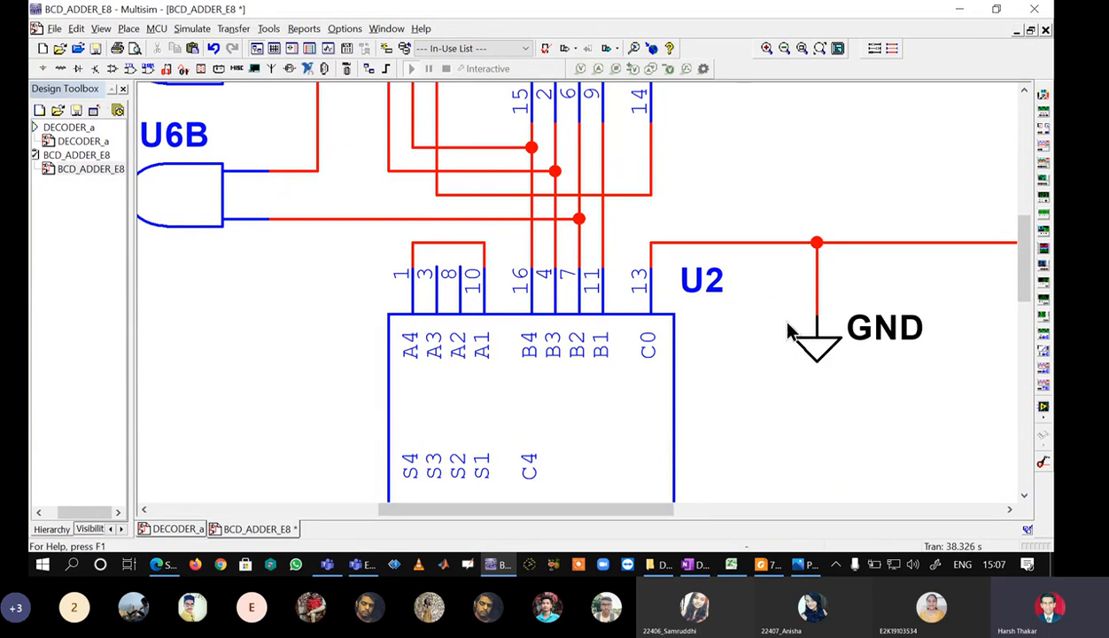
- Copy the GND symbol, place the copy beside U2's A inputs and wire it to the A4–A1 connection
{"action": "key", "text": "ctrl+c"}
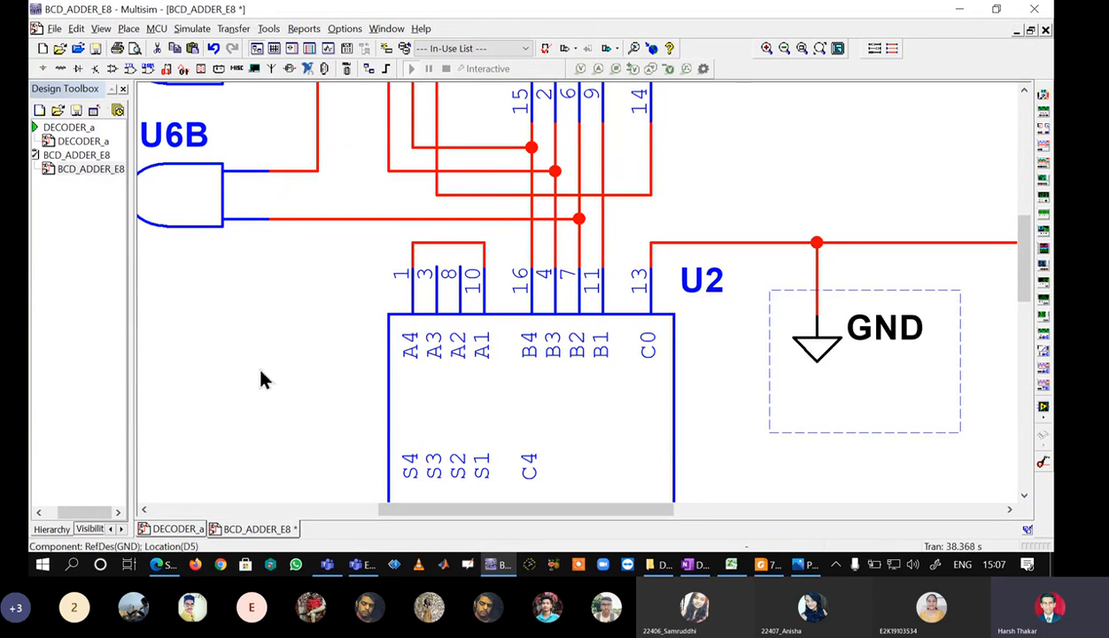
{"action": "left_click", "coordinate": [278, 375]}
{"action": "key", "text": "ctrl+v"}
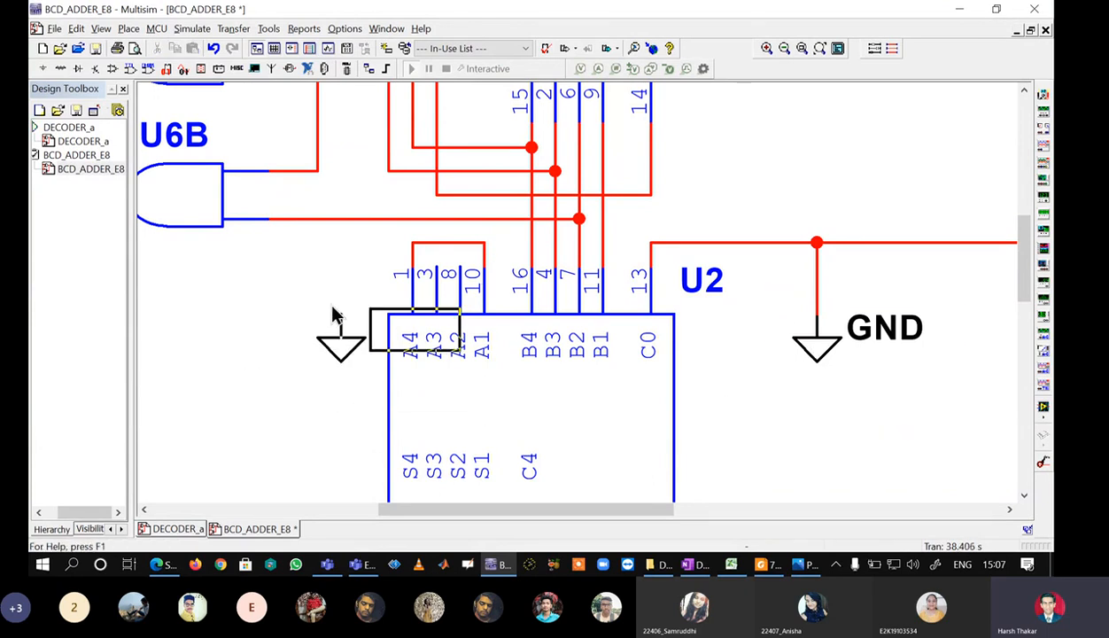
{"action": "left_click", "coordinate": [317, 304]}
{"action": "left_click", "coordinate": [322, 273]}
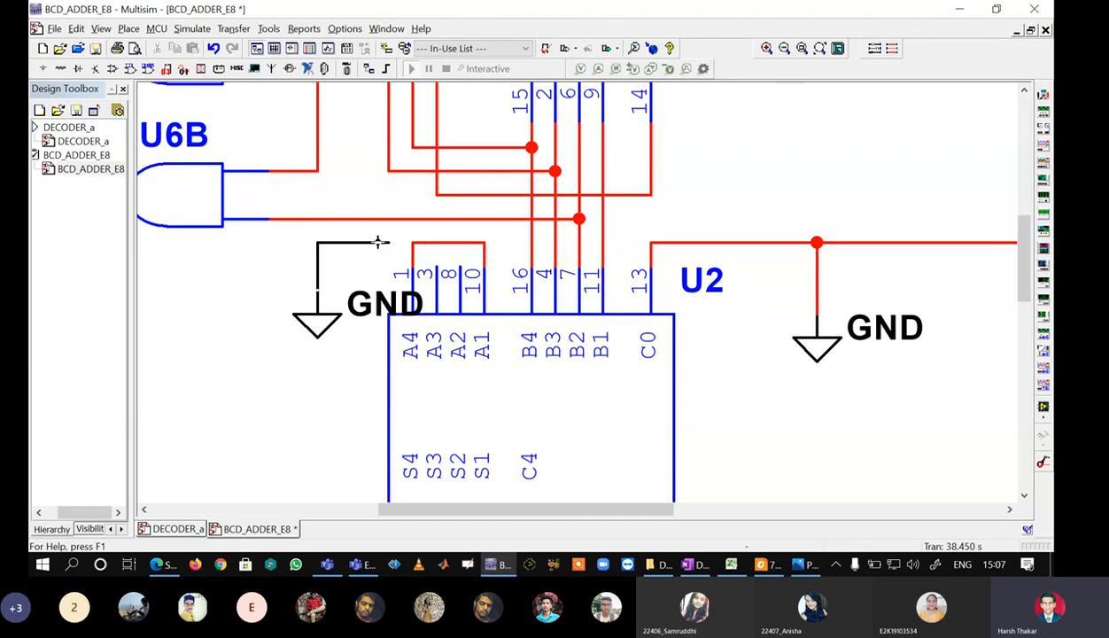
{"action": "left_click", "coordinate": [412, 242]}
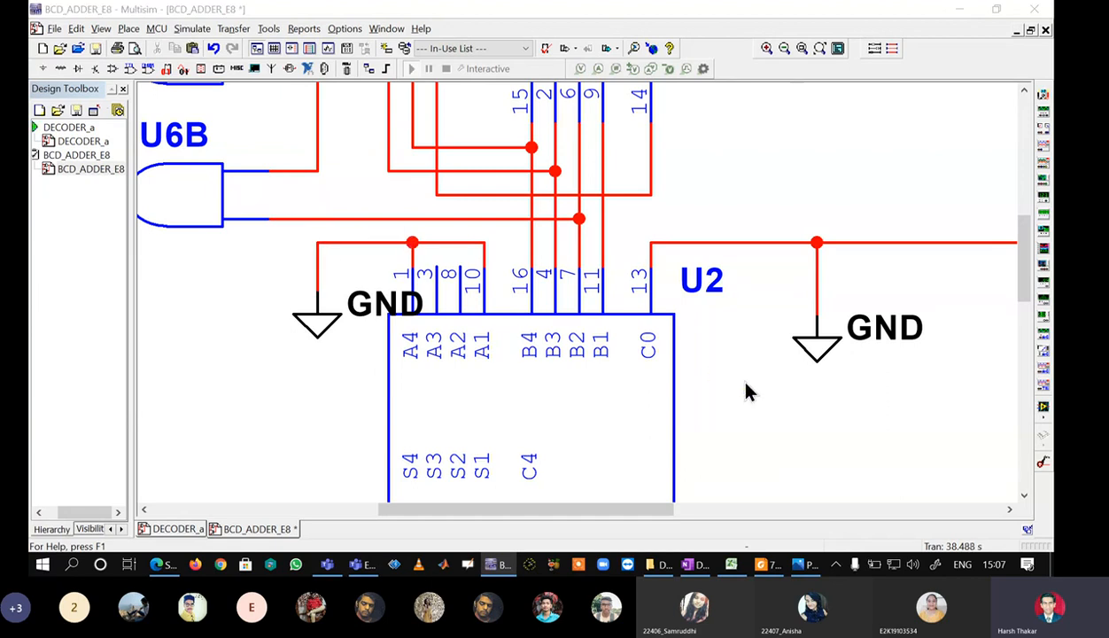
- Check the output carry connections in the reference diagram and move adder U2 down three grid steps
{"action": "key", "text": "alt+Tab"}
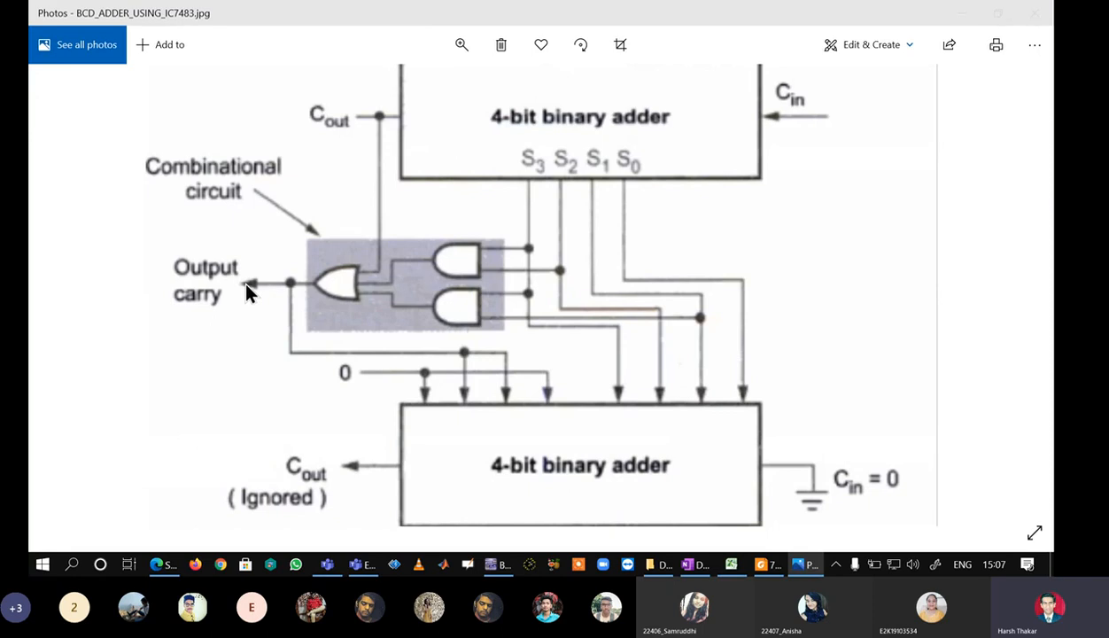
{"action": "key", "text": "alt+Tab"}
{"action": "left_click_drag", "start_coordinate": [1023, 252], "coordinate": [1023, 222]}
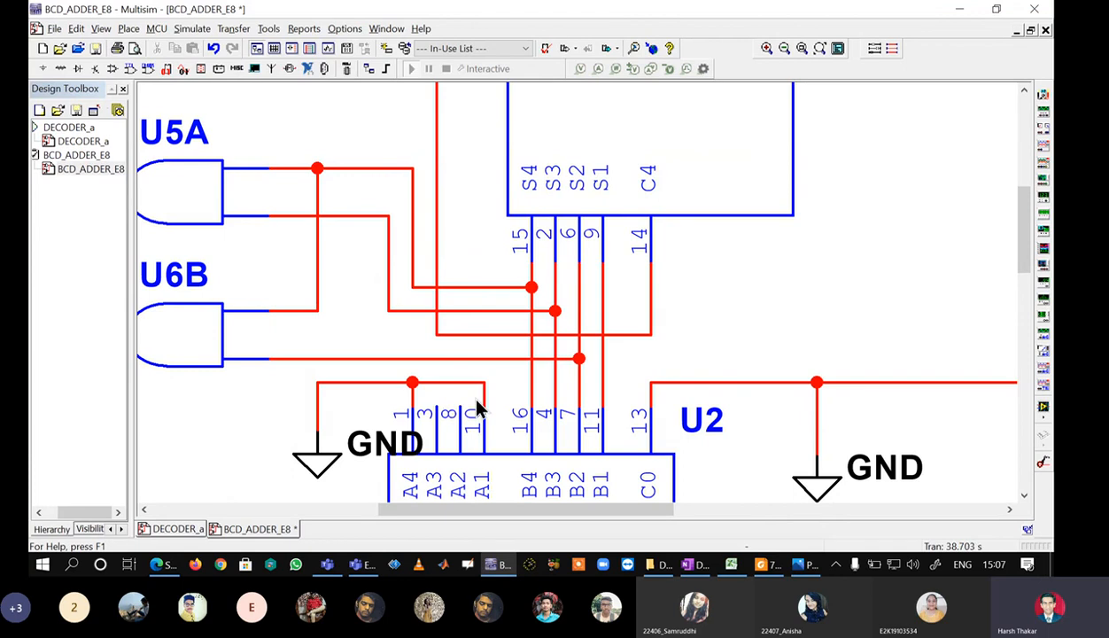
{"action": "scroll", "coordinate": [487, 405], "scroll_direction": "down", "scroll_amount": 6}
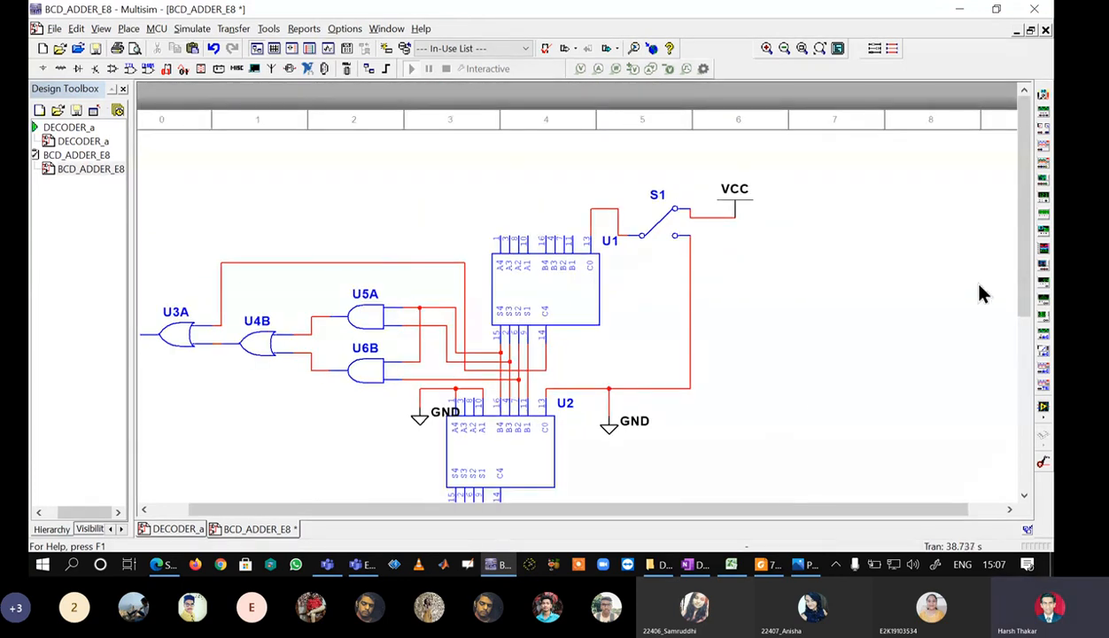
{"action": "left_click_drag", "start_coordinate": [1025, 287], "coordinate": [1024, 323]}
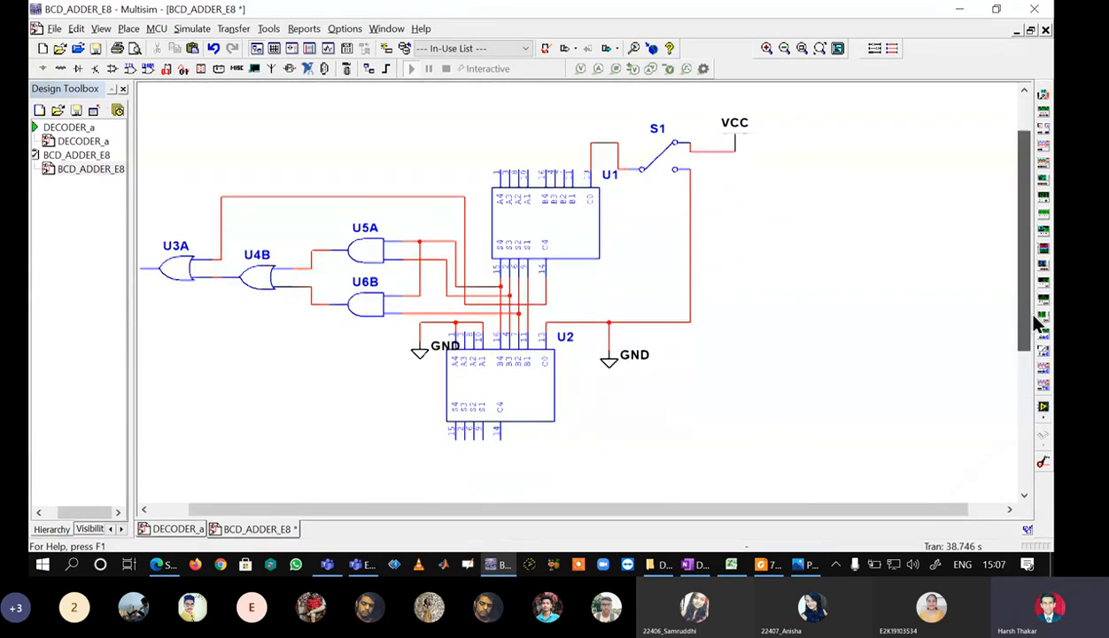
{"action": "left_click", "coordinate": [505, 378]}
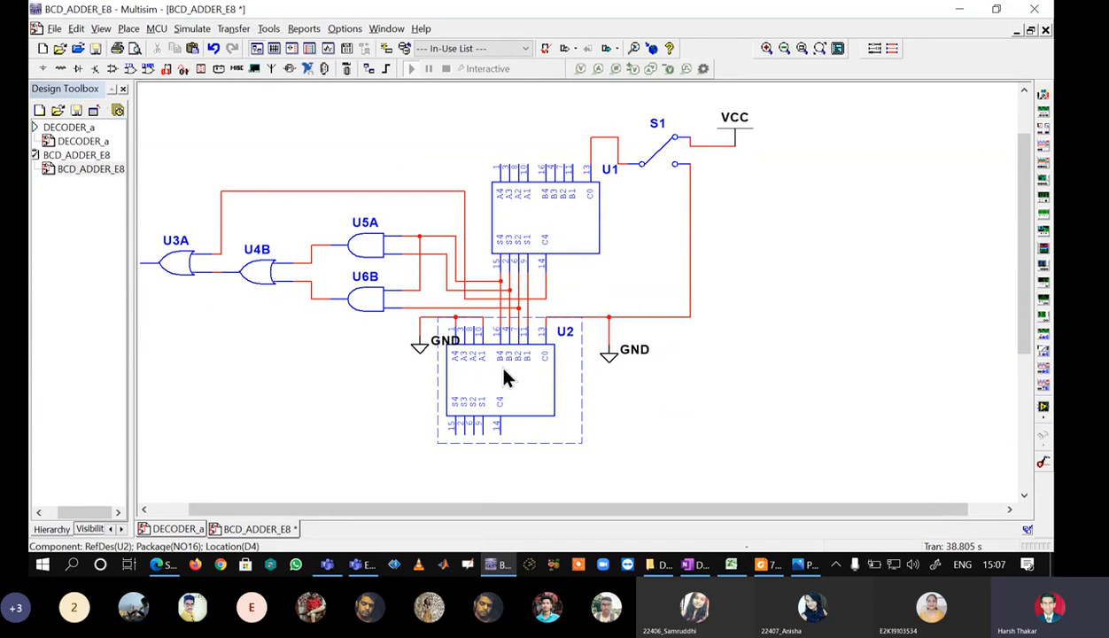
{"action": "key", "text": "Down"}
{"action": "key", "text": "Down"}
{"action": "key", "text": "Down"}
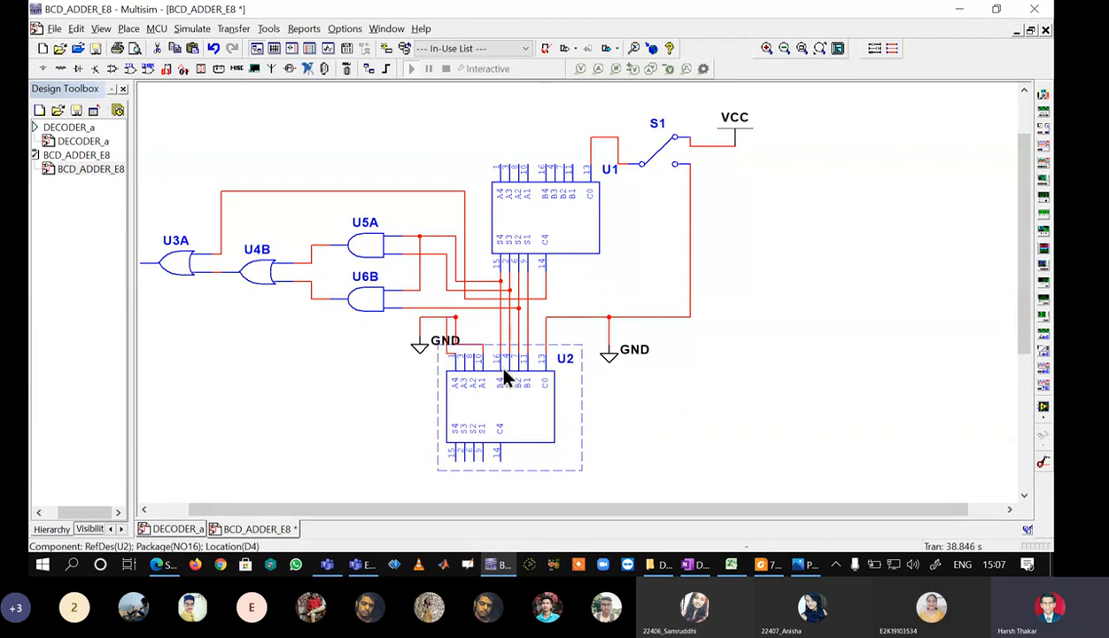
{"action": "left_click", "coordinate": [589, 378]}
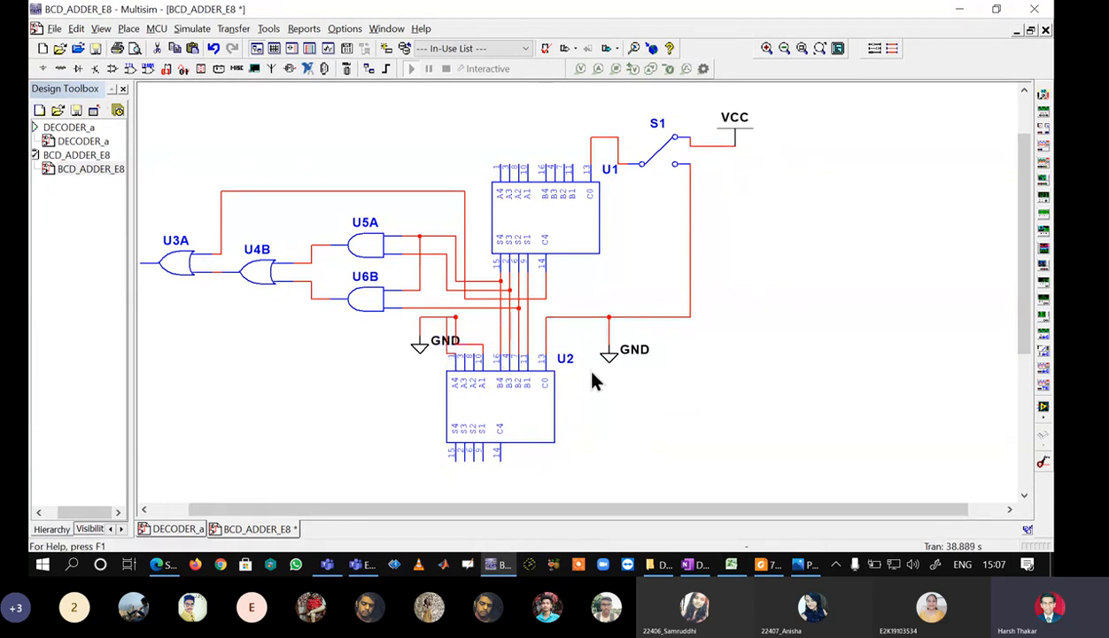
- Move the GND symbol near U2's A inputs three grid steps down and one to the left
{"action": "left_click", "coordinate": [426, 348]}
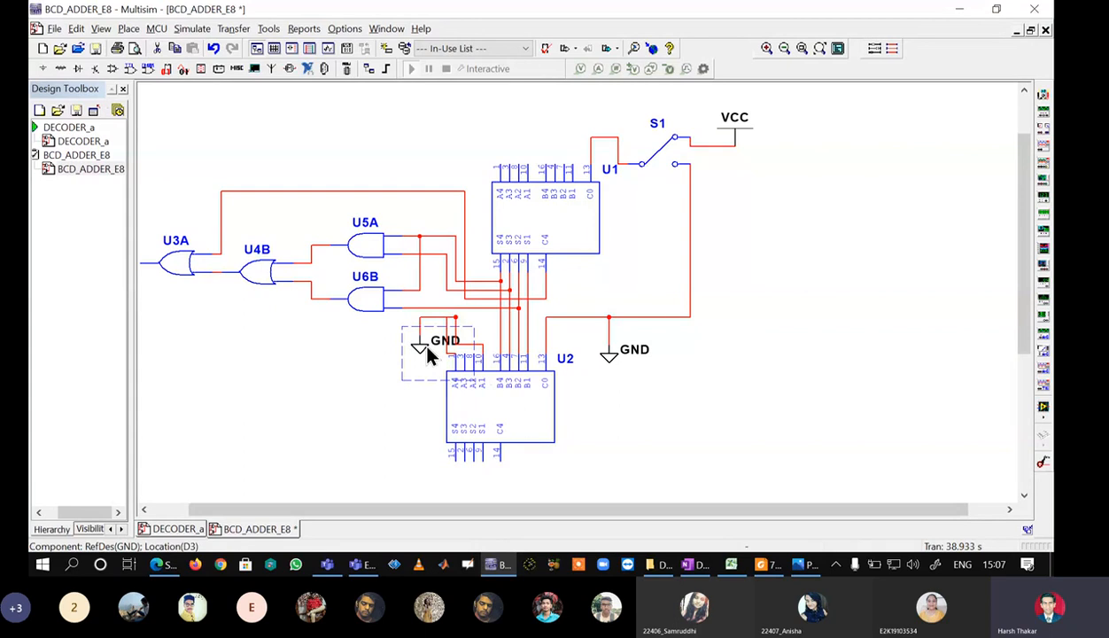
{"action": "key", "text": "Down"}
{"action": "key", "text": "Down"}
{"action": "key", "text": "Down"}
{"action": "key", "text": "Left"}
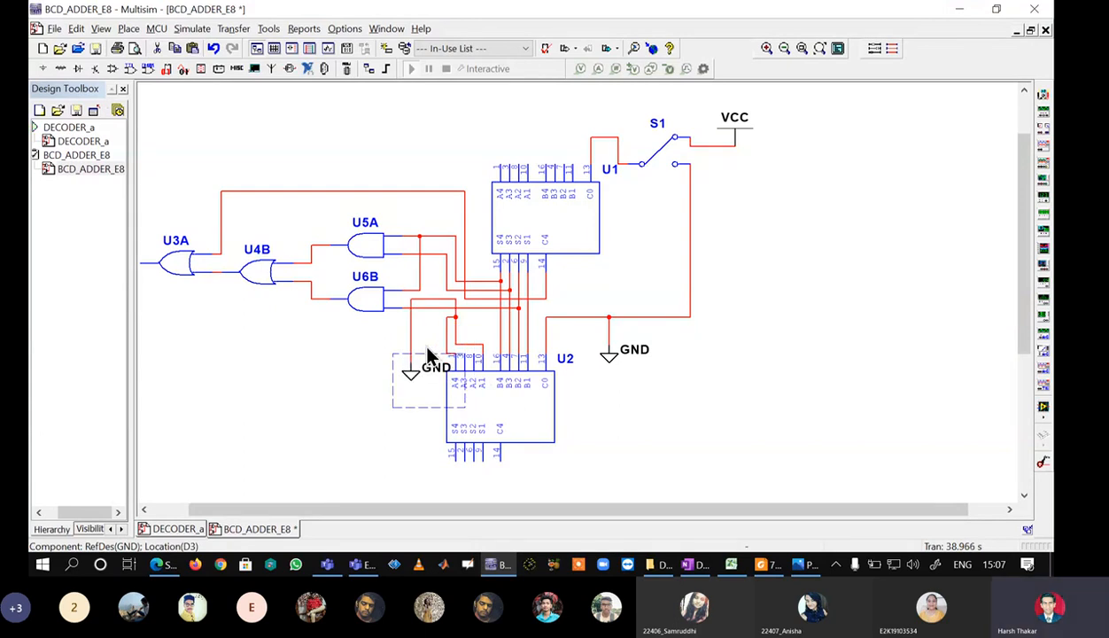
{"action": "left_click", "coordinate": [681, 423]}
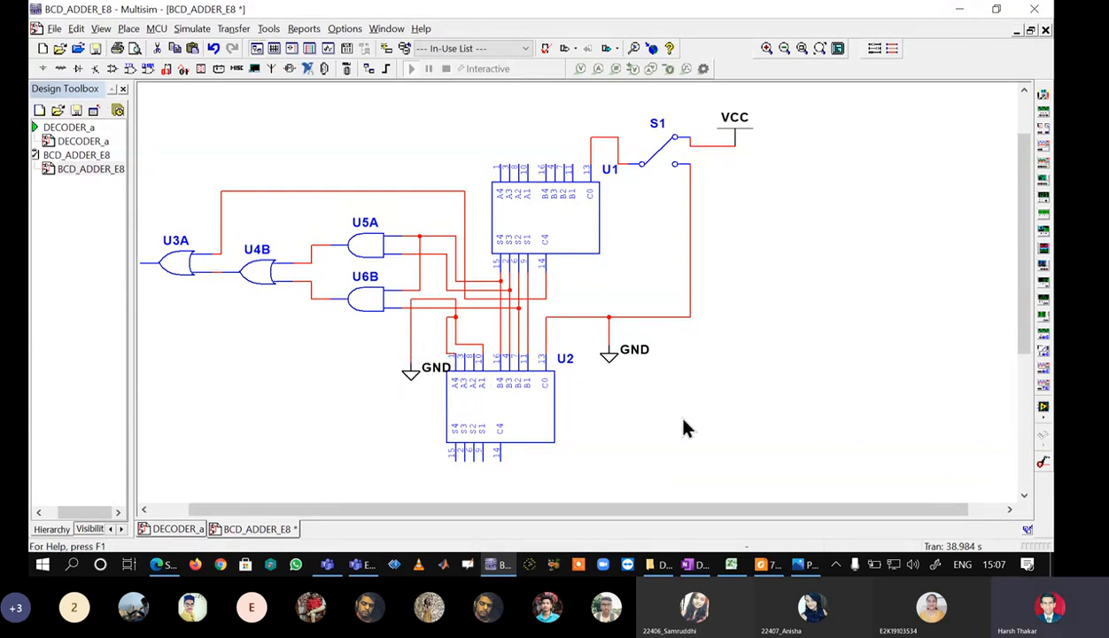
- Delete the distorted ground and A4–A1 wires above U2 and rewire pin A4 directly to pin A1
{"action": "left_click", "coordinate": [431, 300]}
{"action": "key", "text": "Delete"}
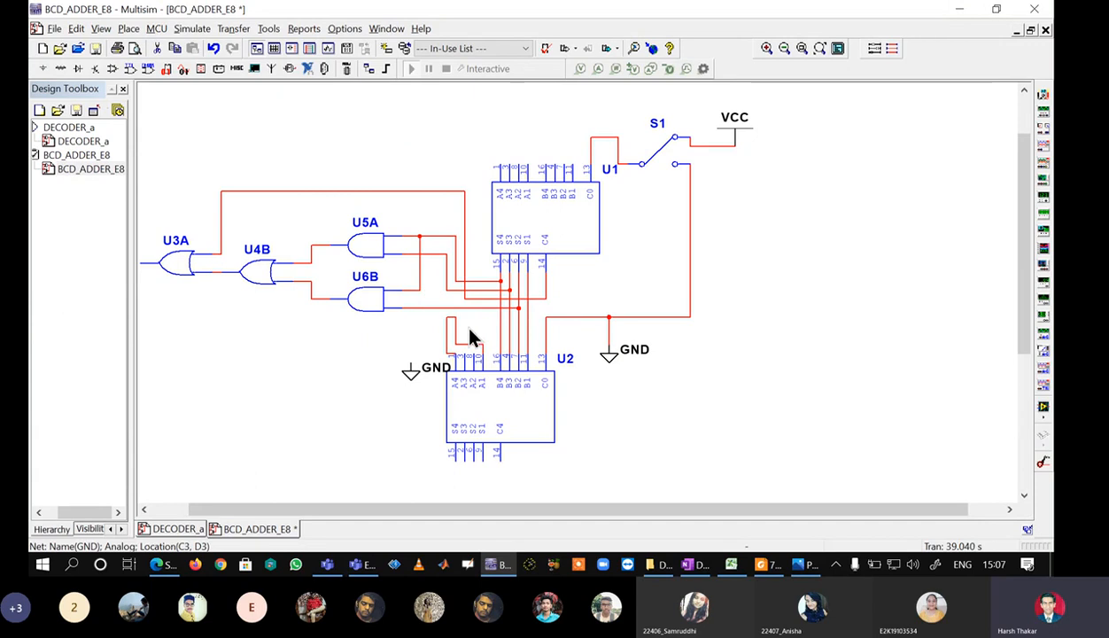
{"action": "left_click", "coordinate": [467, 343]}
{"action": "key", "text": "Delete"}
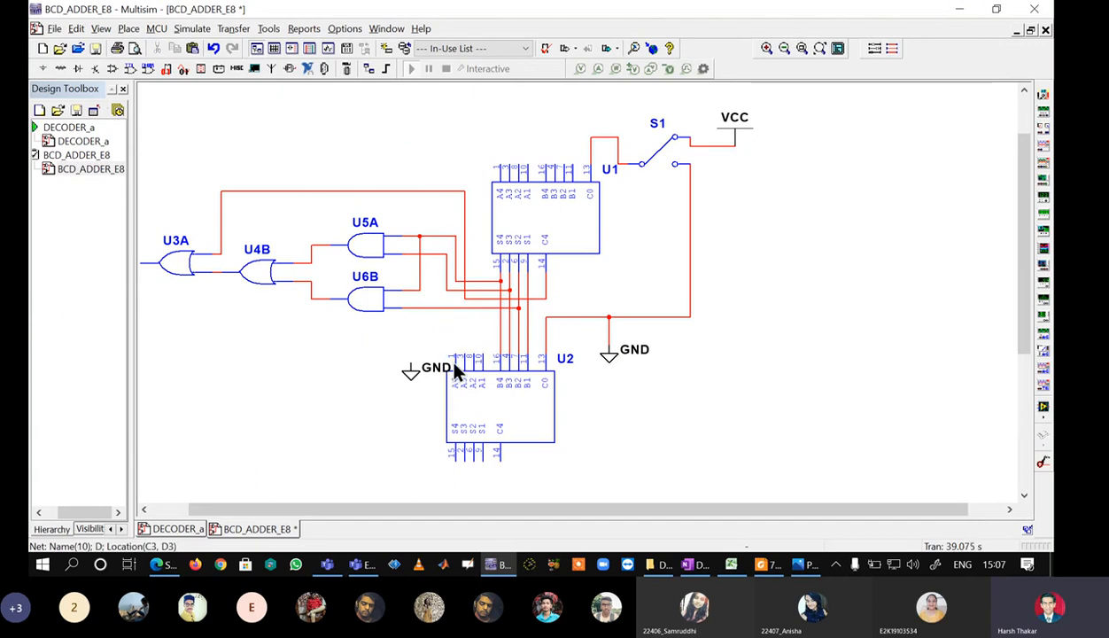
{"action": "left_click", "coordinate": [455, 353]}
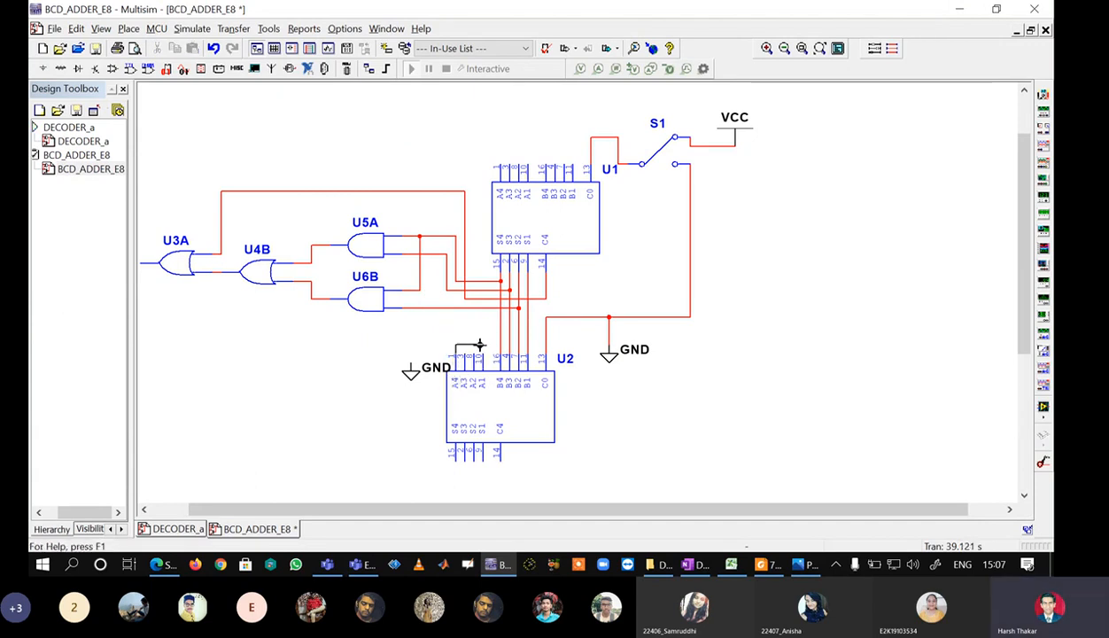
{"action": "left_click", "coordinate": [481, 352]}
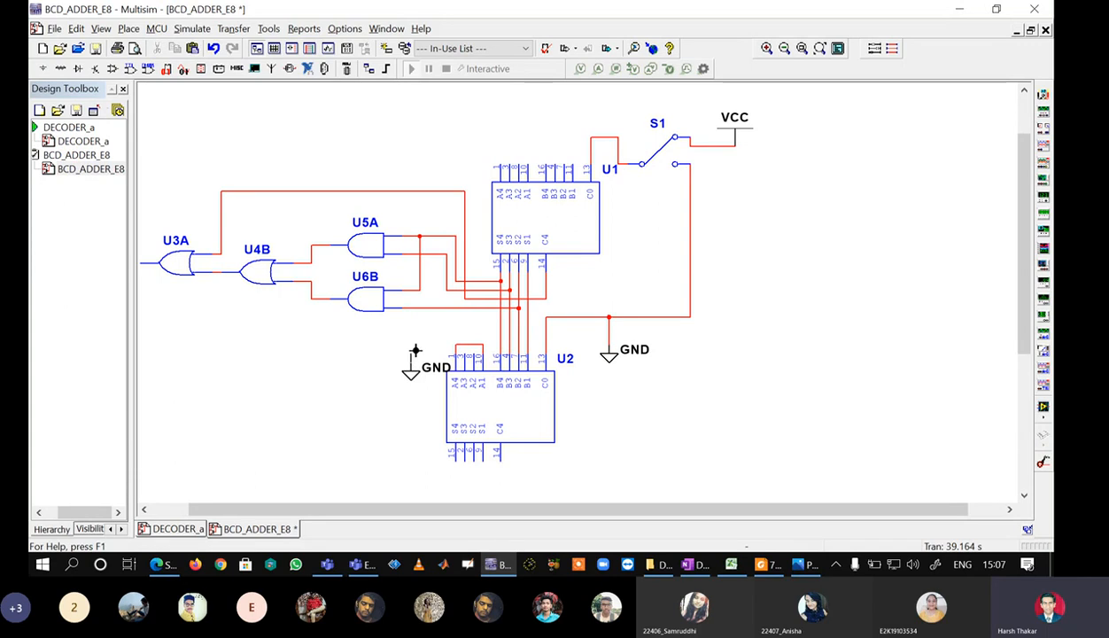
- Wire the GND symbol beside U2 to its A4–A1 connection and join U2's pins A3 and A2
{"action": "left_click", "coordinate": [414, 352]}
{"action": "left_click", "coordinate": [454, 344]}
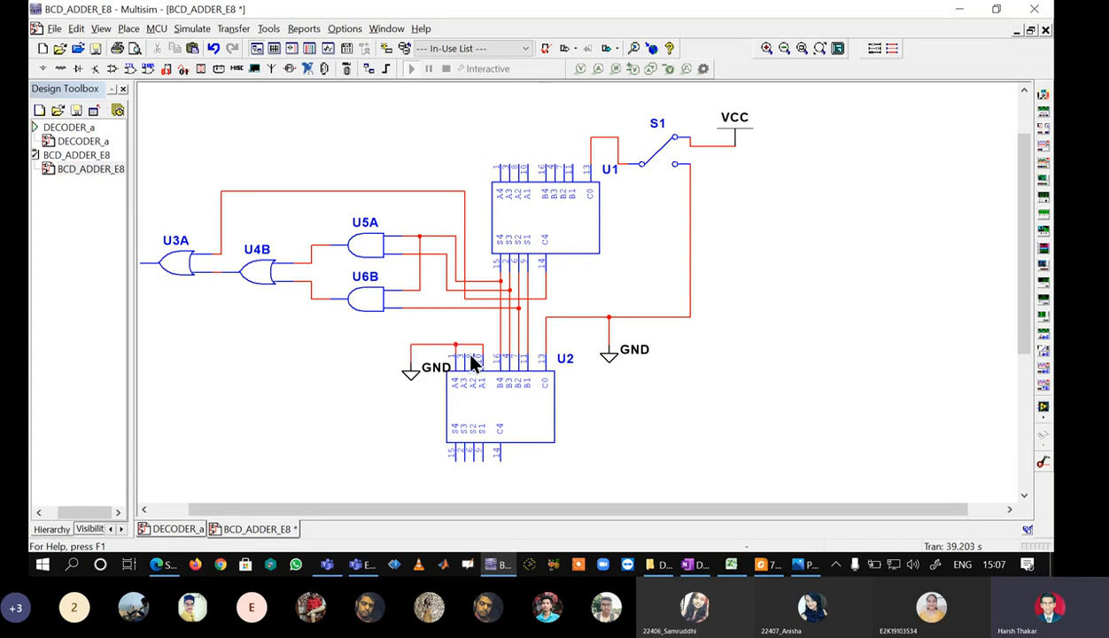
{"action": "left_click", "coordinate": [463, 353]}
{"action": "left_click", "coordinate": [471, 353]}
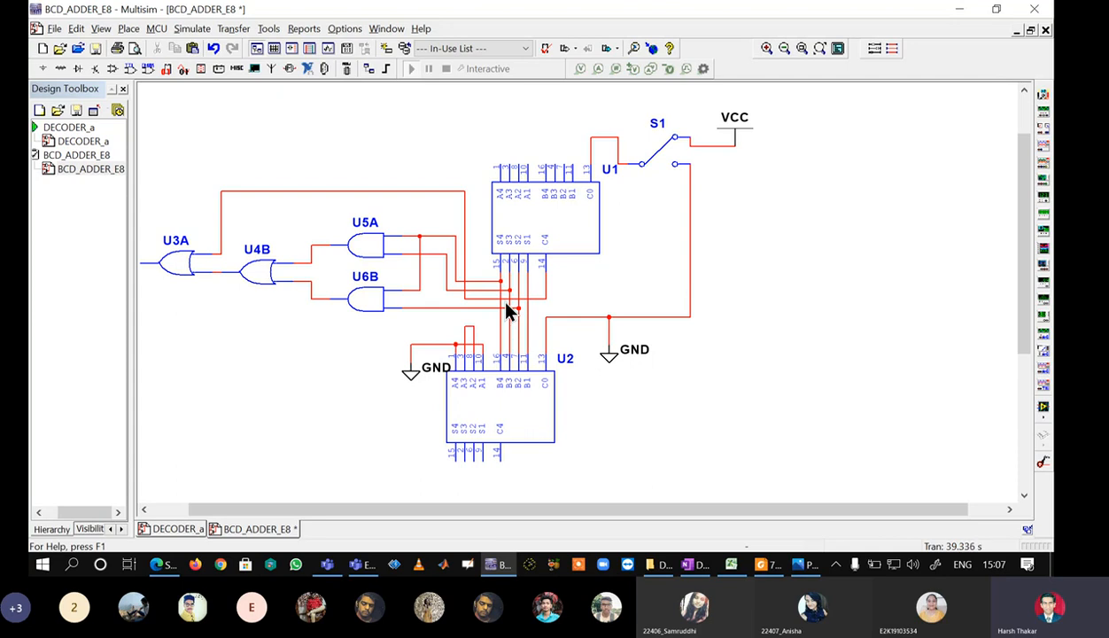
- Wire OR gate U3A's output to U2's A3–A2 connection and compare the wiring with the reference diagram
{"action": "left_click_drag", "start_coordinate": [498, 509], "coordinate": [448, 509]}
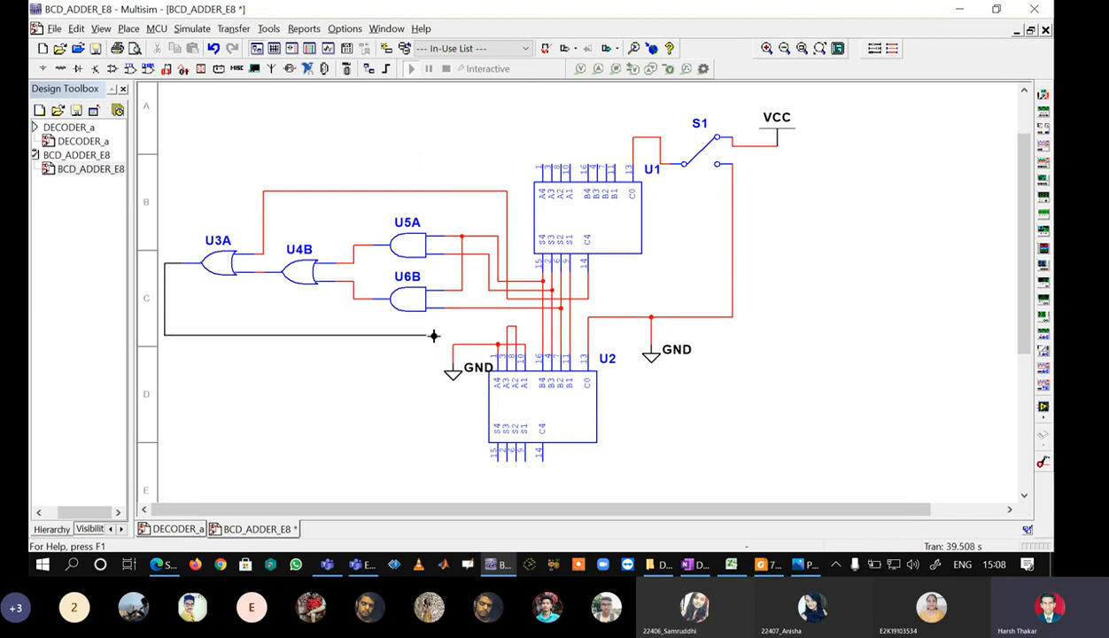
{"action": "left_click", "coordinate": [505, 327]}
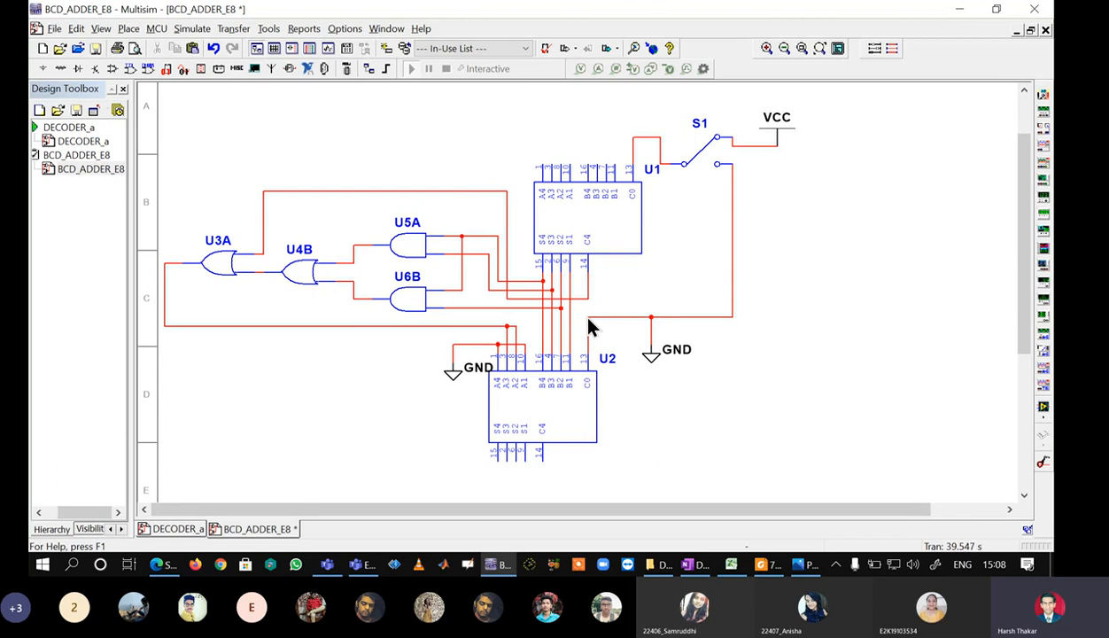
{"action": "key", "text": "alt+Tab"}
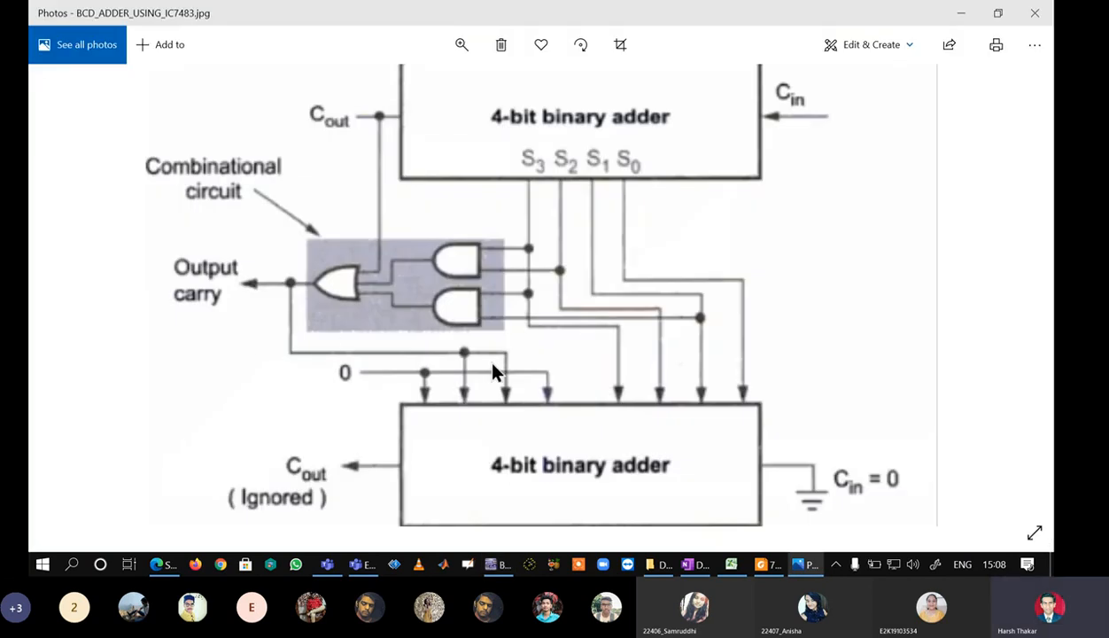
{"action": "key", "text": "alt+Tab"}
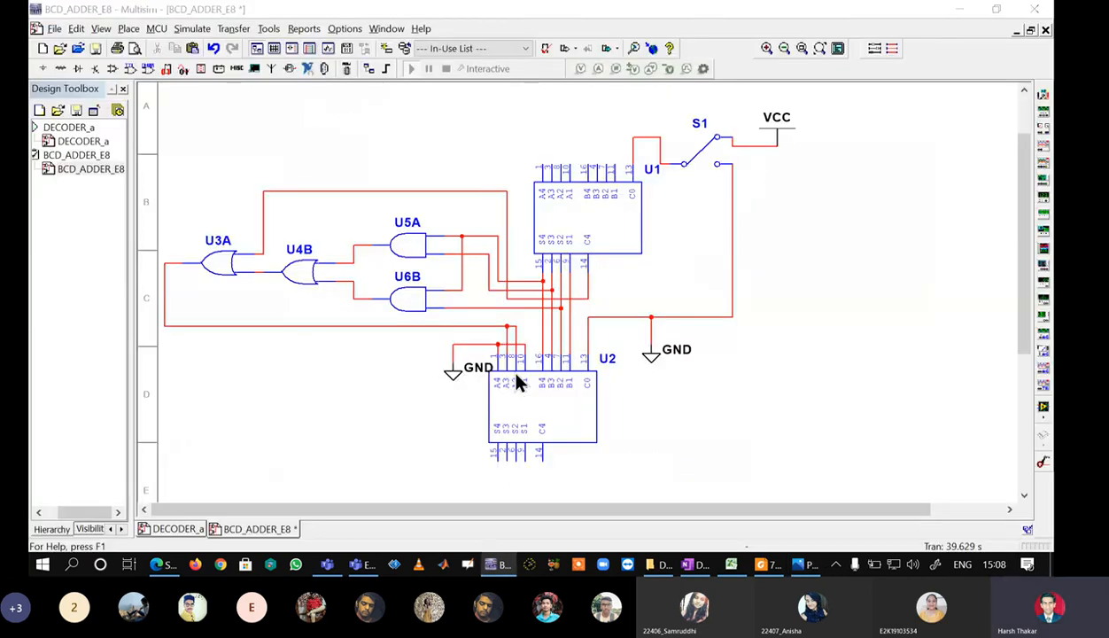
{"action": "key", "text": "alt+Tab"}
{"action": "key", "text": "alt+Tab"}
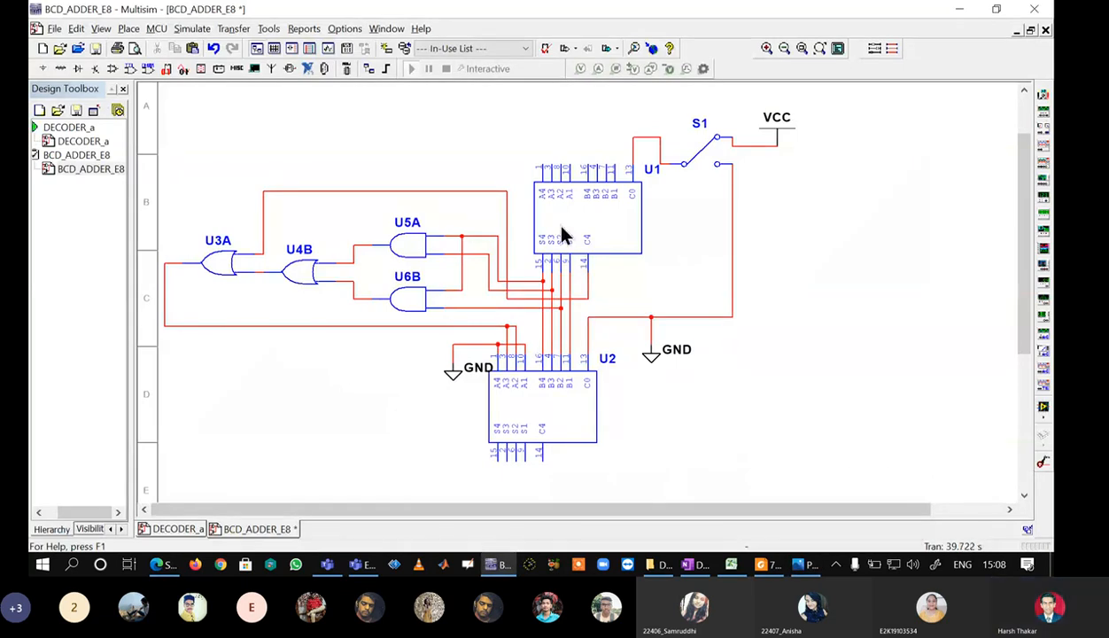
- Select the entire circuit and move it about one sheet column to the right
{"action": "scroll", "coordinate": [1027, 243], "scroll_direction": "up", "scroll_amount": 3}
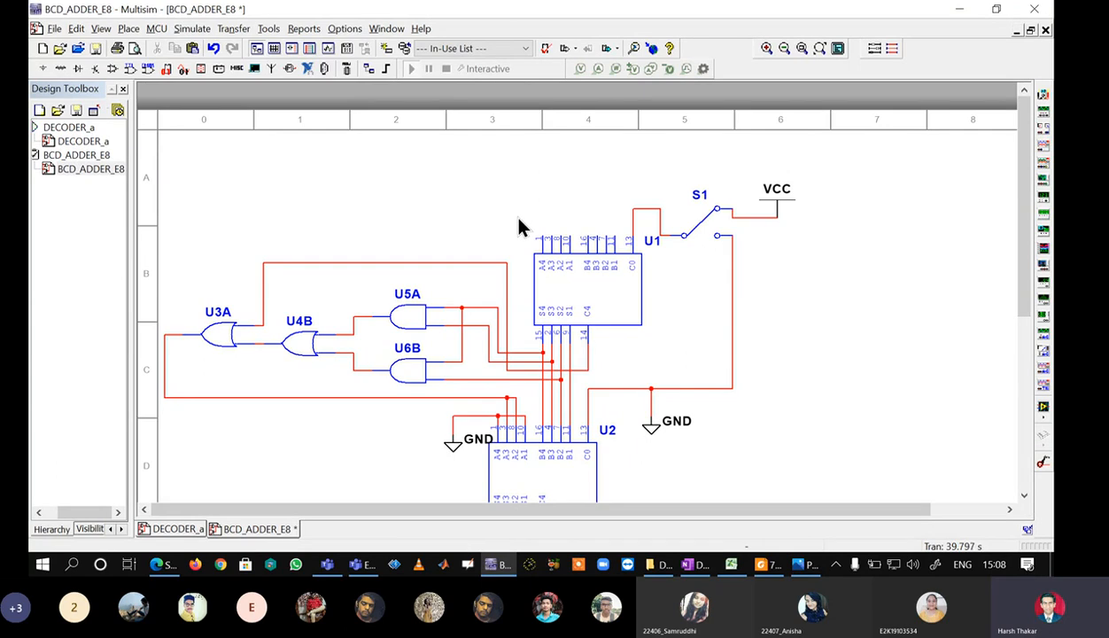
{"action": "key", "text": "ctrl+a"}
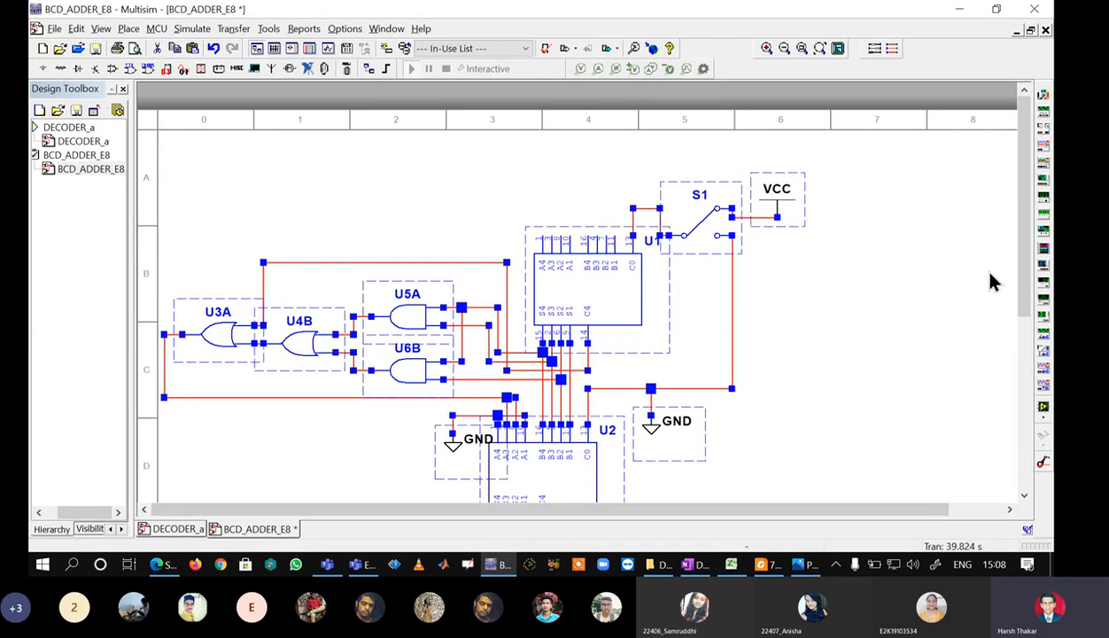
{"action": "scroll", "coordinate": [992, 281], "scroll_direction": "down", "scroll_amount": 1}
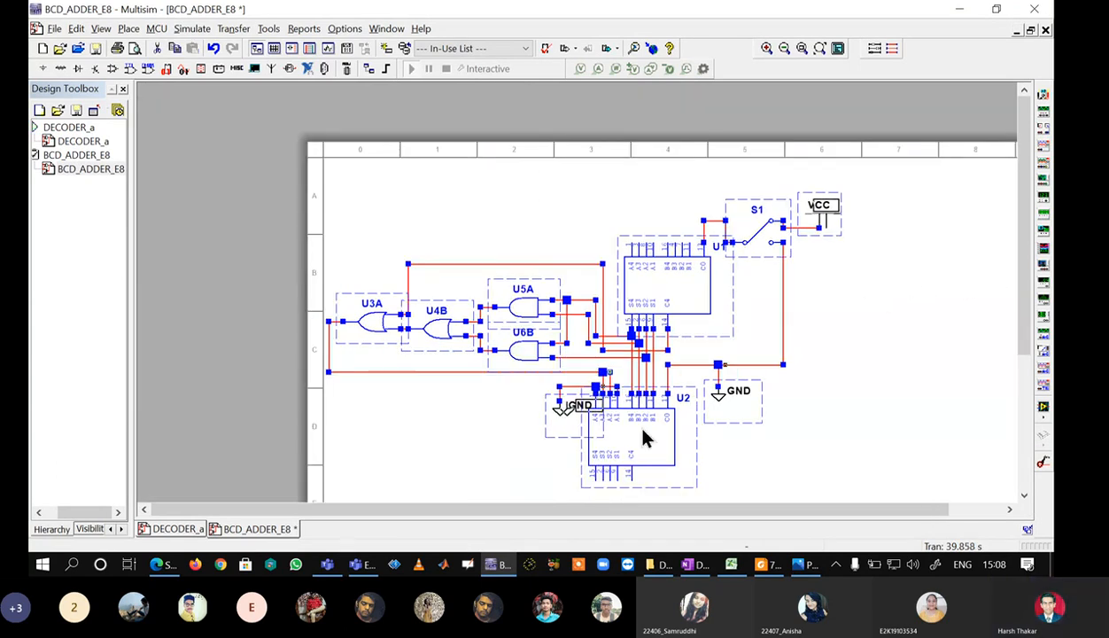
{"action": "left_click_drag", "start_coordinate": [642, 429], "coordinate": [728, 428]}
{"action": "left_click", "coordinate": [842, 379]}
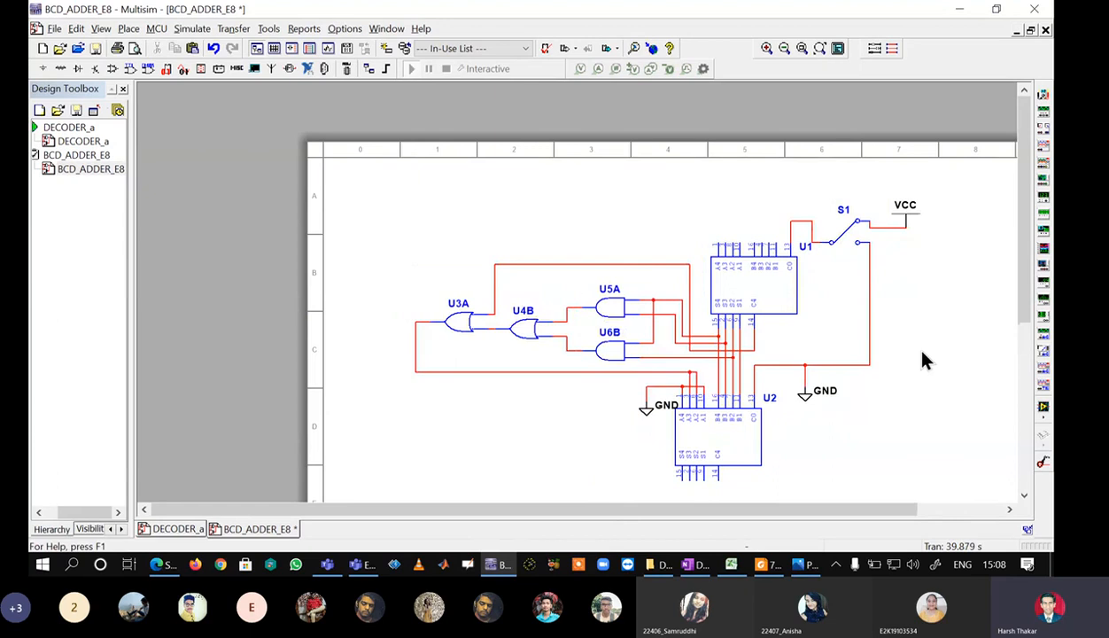
{"action": "scroll", "coordinate": [922, 359], "scroll_direction": "up", "scroll_amount": 2}
{"action": "scroll", "coordinate": [930, 346], "scroll_direction": "down", "scroll_amount": 1}
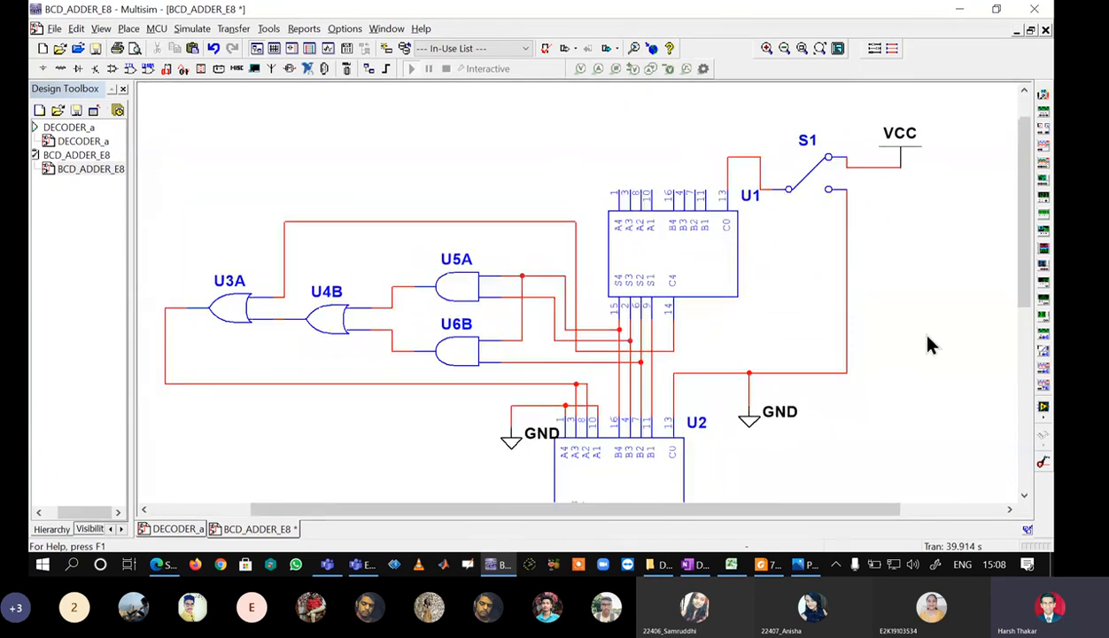
- Place two INTERACTIVE_DIGITAL_CONSTANT components from the DIGITAL_SOURCES family side by side in the empty area above gate U5A
{"action": "scroll", "coordinate": [929, 346], "scroll_direction": "down", "scroll_amount": 1}
{"action": "left_click", "coordinate": [60, 68]}
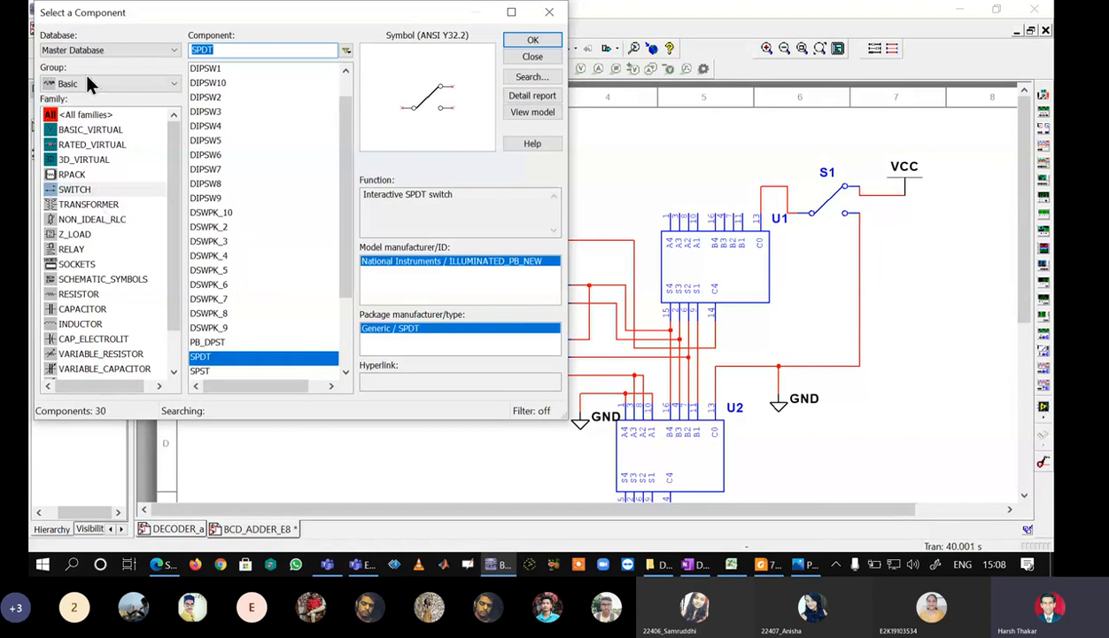
{"action": "left_click", "coordinate": [92, 85]}
{"action": "left_click", "coordinate": [92, 116]}
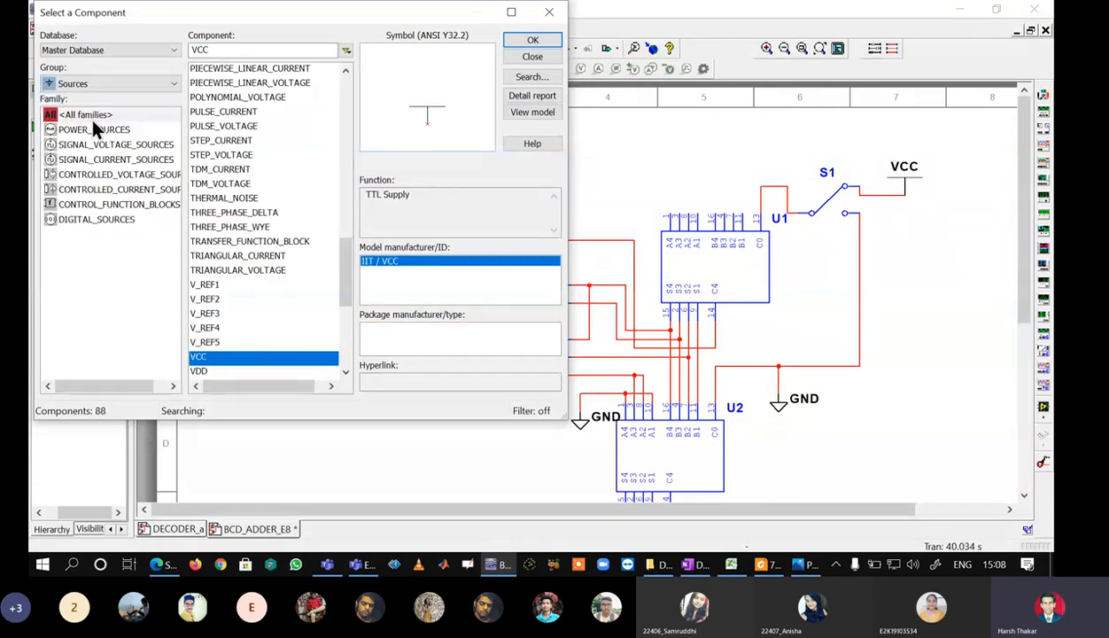
{"action": "left_click", "coordinate": [110, 217]}
{"action": "left_click", "coordinate": [240, 98]}
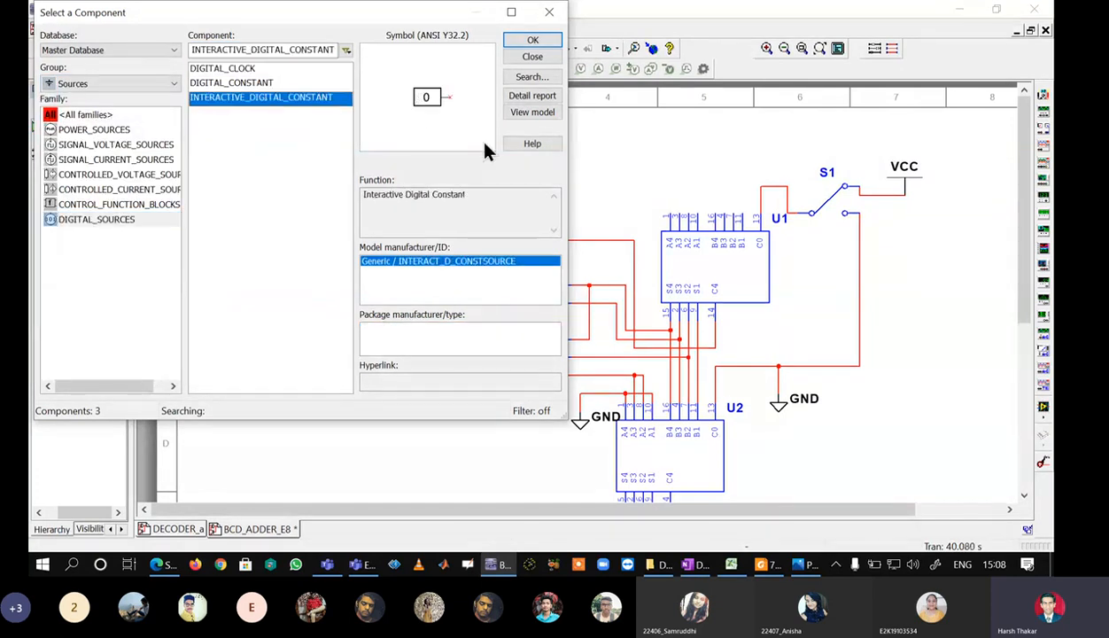
{"action": "key", "text": "Return"}
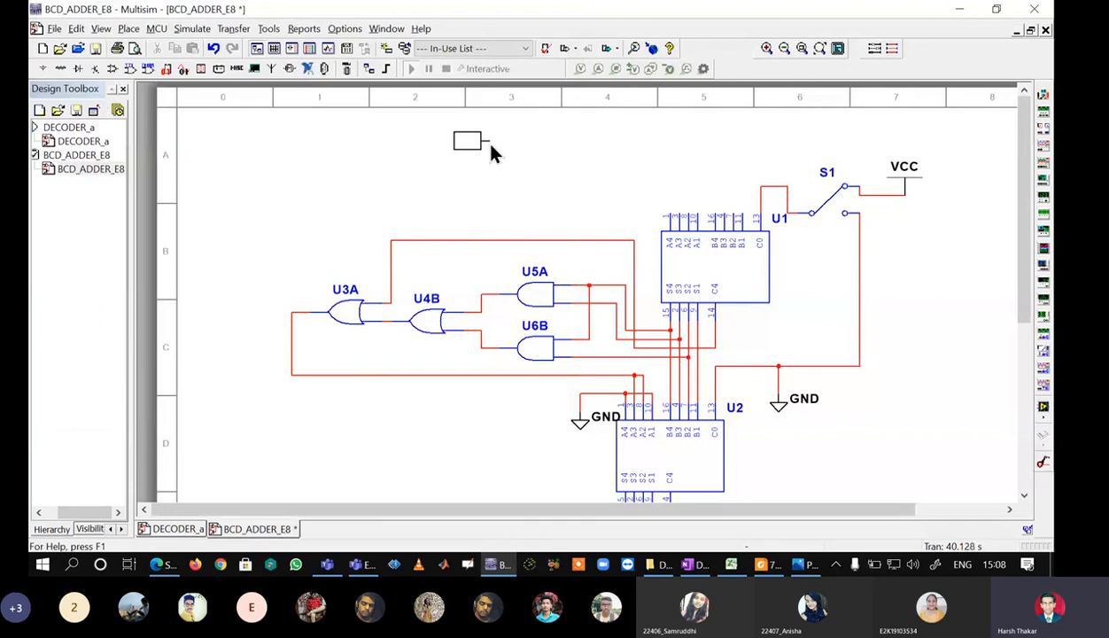
{"action": "key", "text": "Escape"}
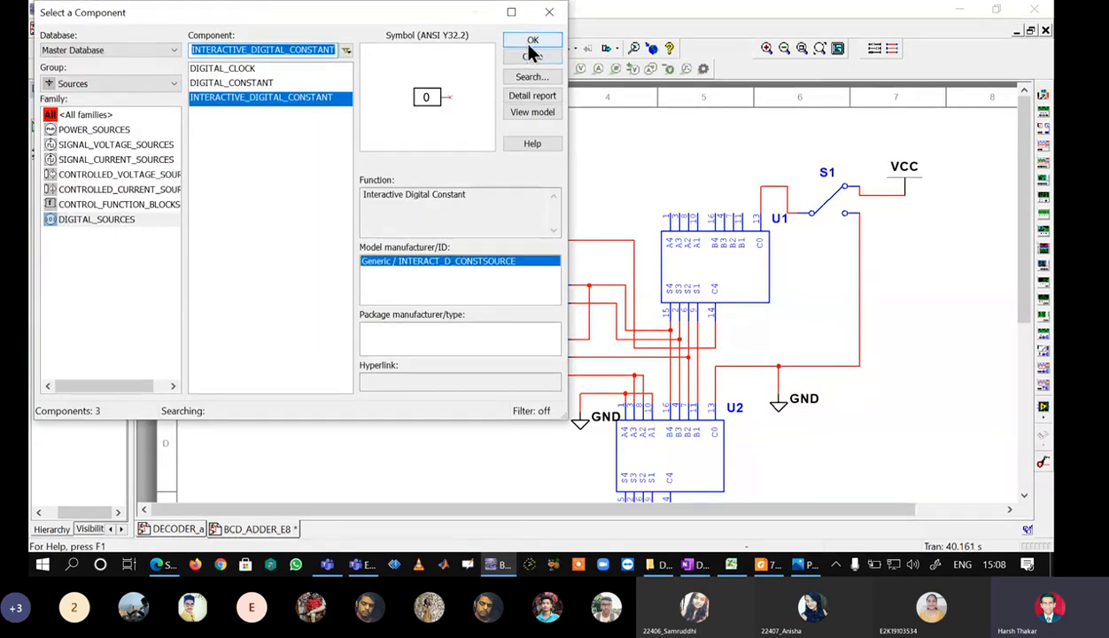
{"action": "left_click", "coordinate": [529, 42]}
{"action": "left_click", "coordinate": [538, 149]}
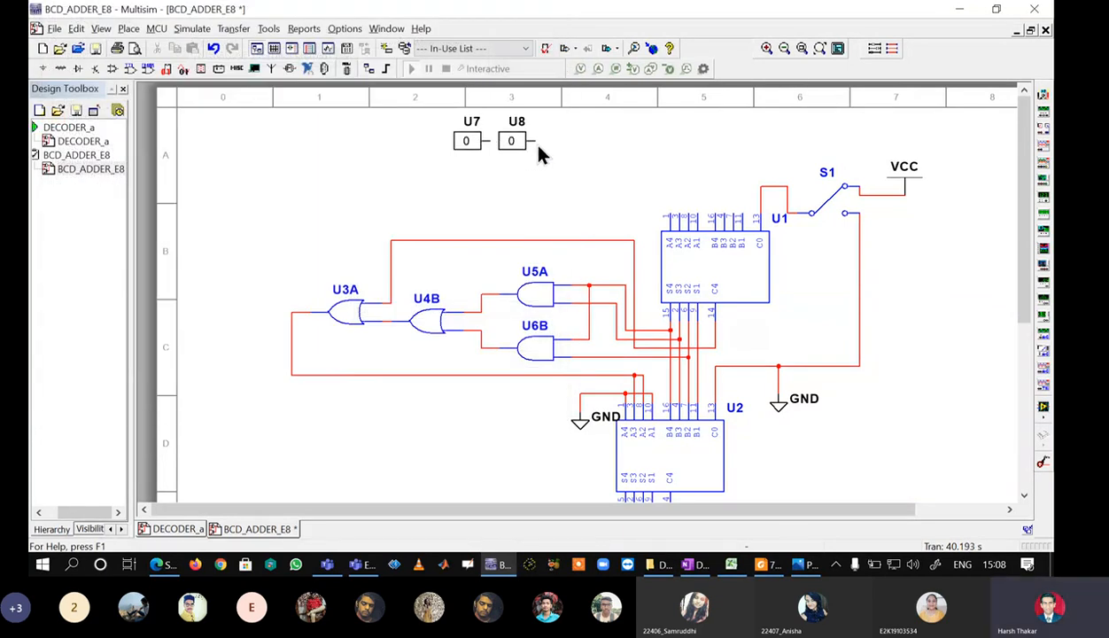
- Place two more interactive digital constants in a row below the first pair and finish placing components
{"action": "left_click", "coordinate": [534, 41]}
{"action": "left_click", "coordinate": [485, 171]}
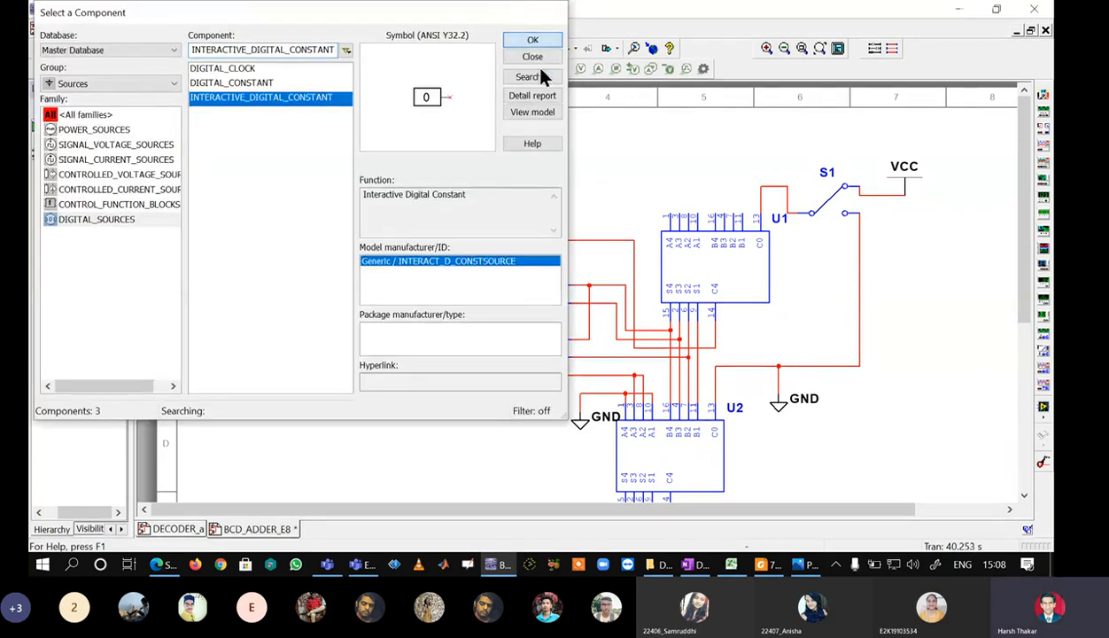
{"action": "left_click", "coordinate": [531, 58]}
{"action": "left_click", "coordinate": [546, 178]}
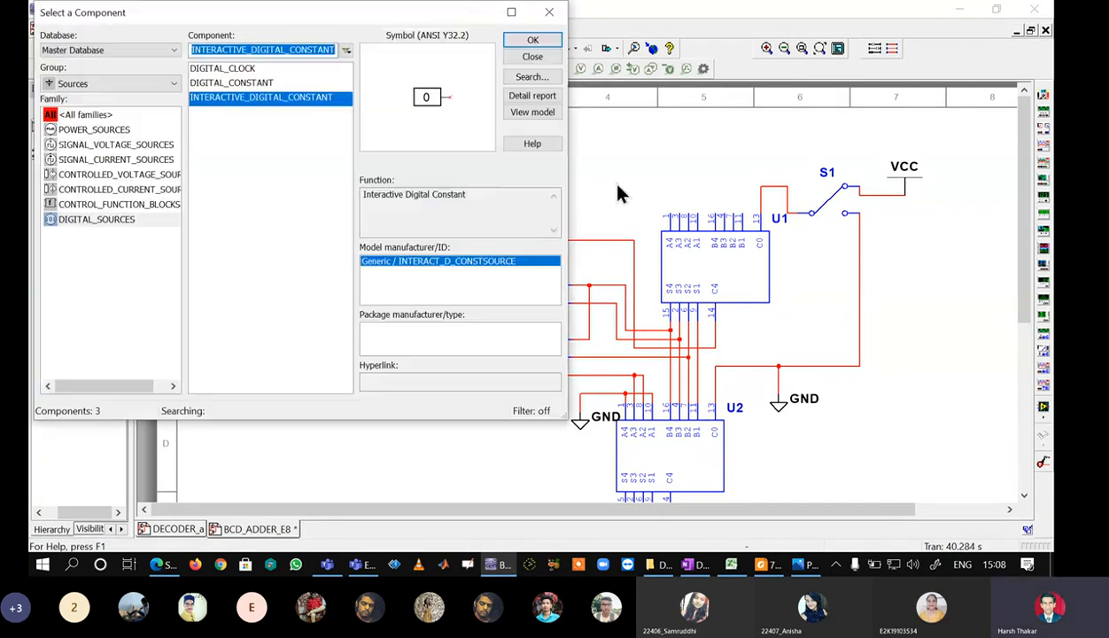
{"action": "left_click", "coordinate": [558, 19]}
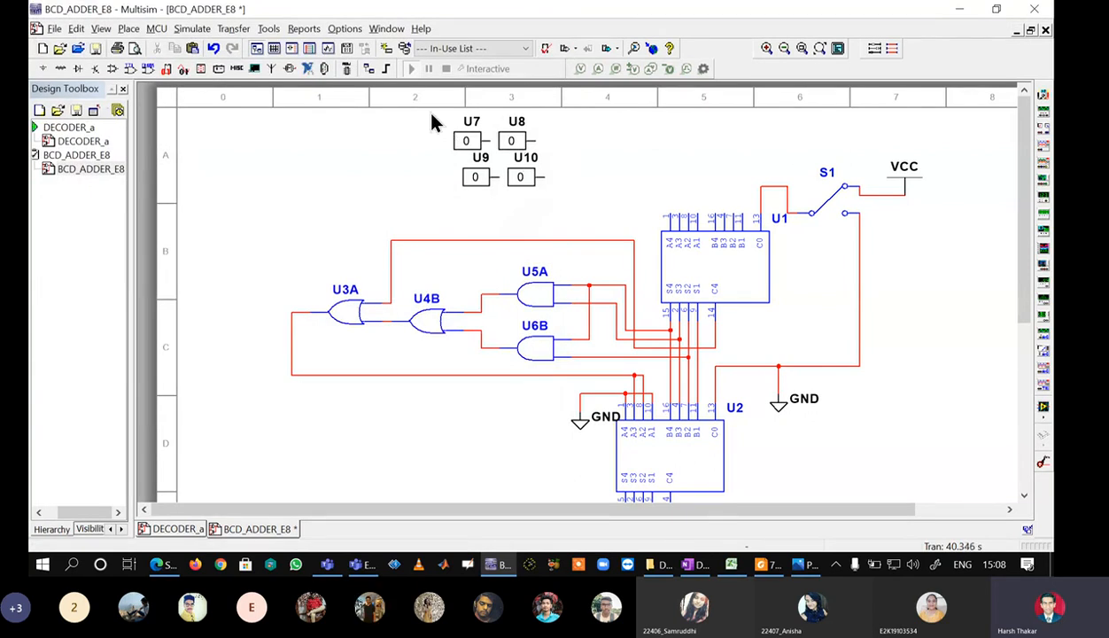
- Copy the group of four interactive digital constants and place the copy above adder U1's A inputs
{"action": "left_click_drag", "start_coordinate": [431, 121], "coordinate": [581, 212]}
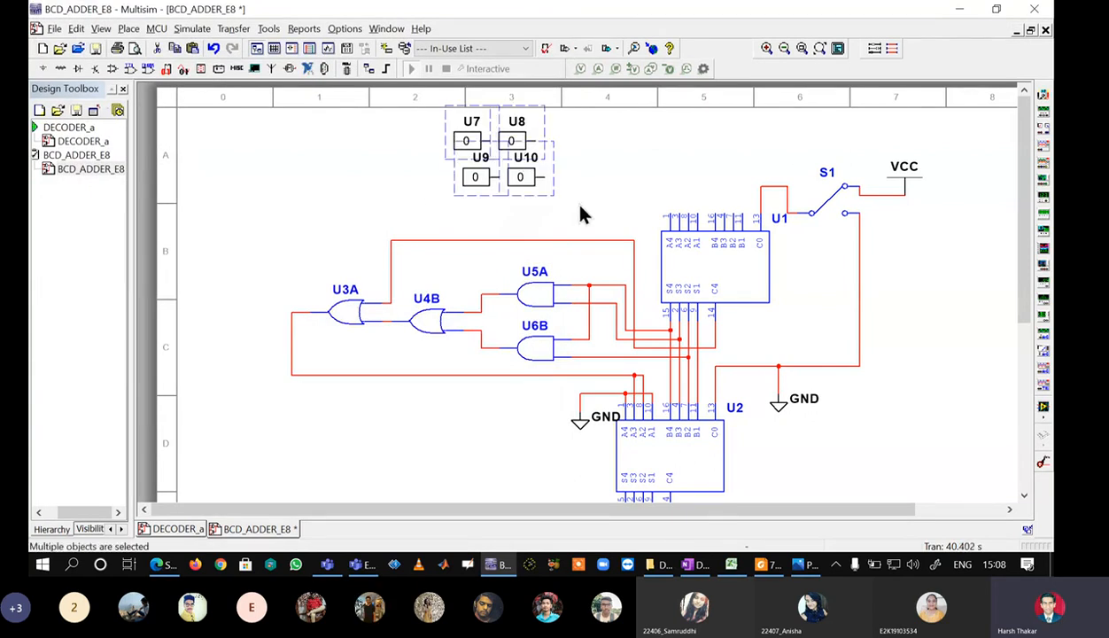
{"action": "key", "text": "ctrl+c"}
{"action": "key", "text": "ctrl+v"}
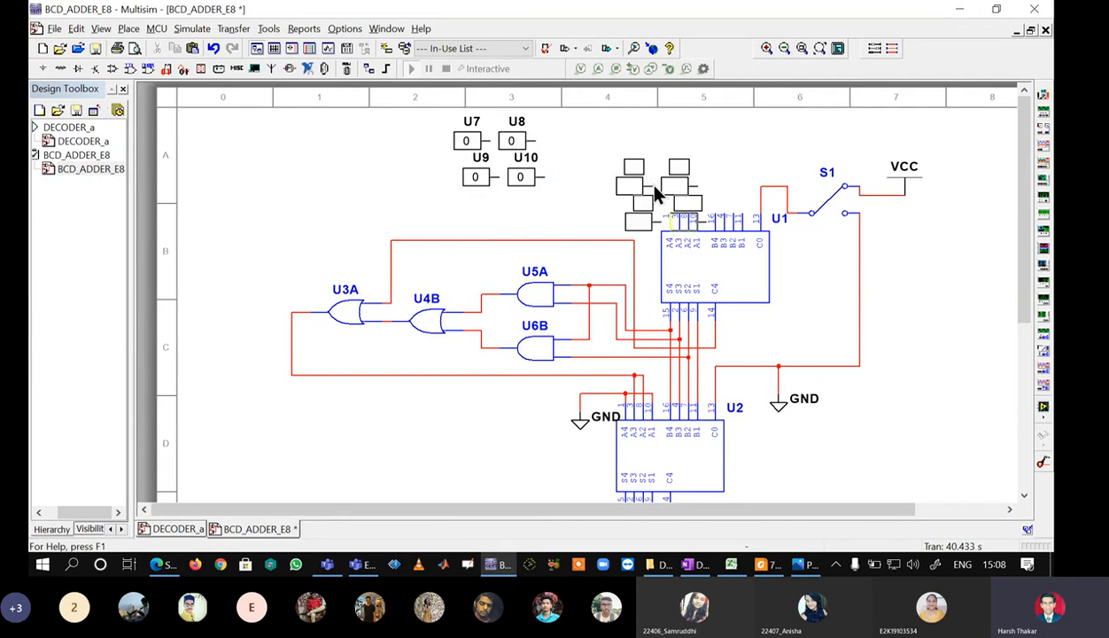
{"action": "left_click", "coordinate": [637, 155]}
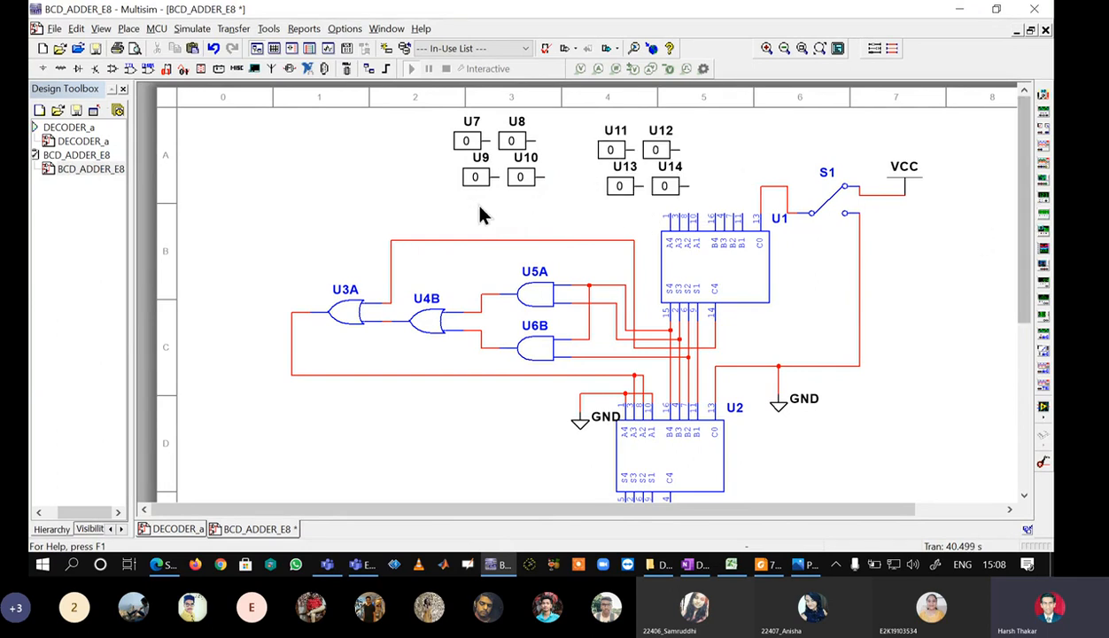
- Rename the upper two digital constants of the original group, U7 and U8, as A3 and A2
{"action": "left_click", "coordinate": [470, 121]}
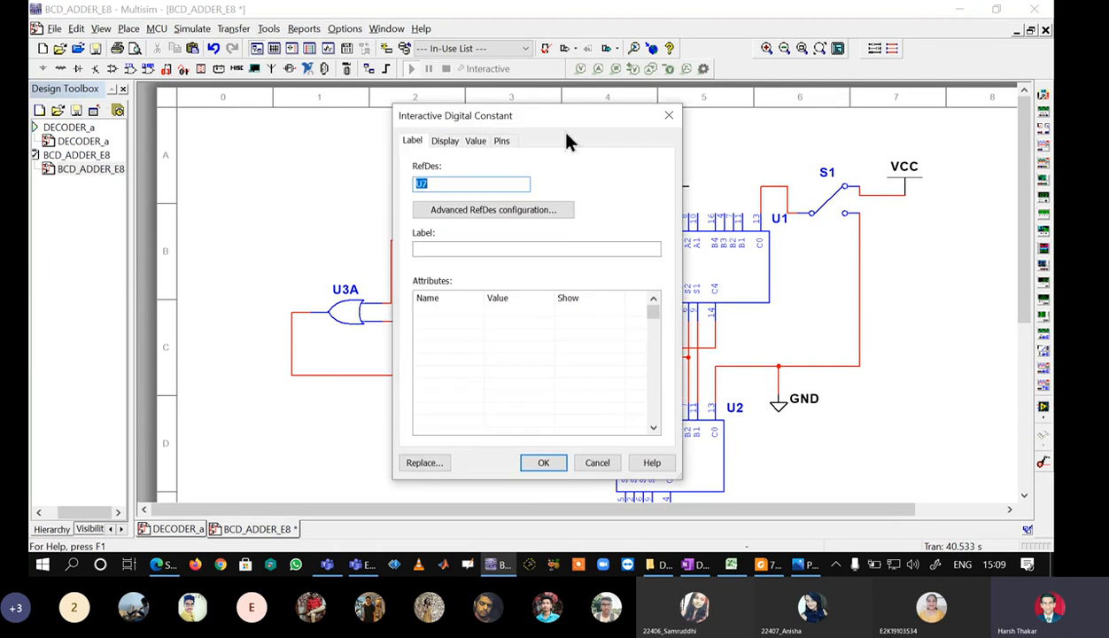
{"action": "type", "text": "A3"}
{"action": "left_click", "coordinate": [542, 462]}
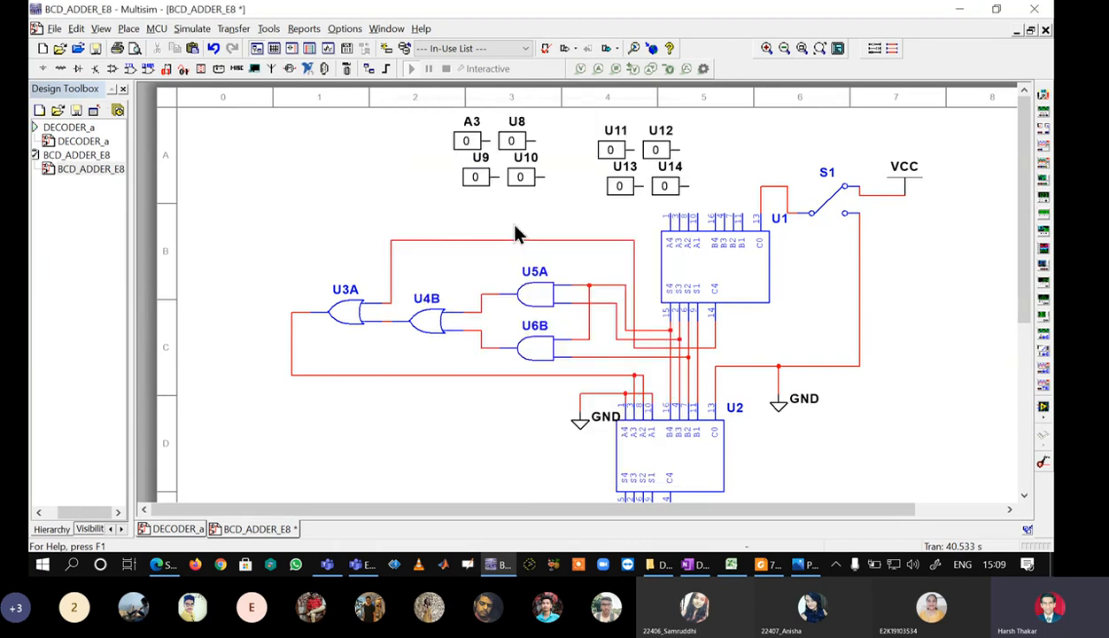
{"action": "double_click", "coordinate": [517, 121]}
{"action": "type", "text": "A"}
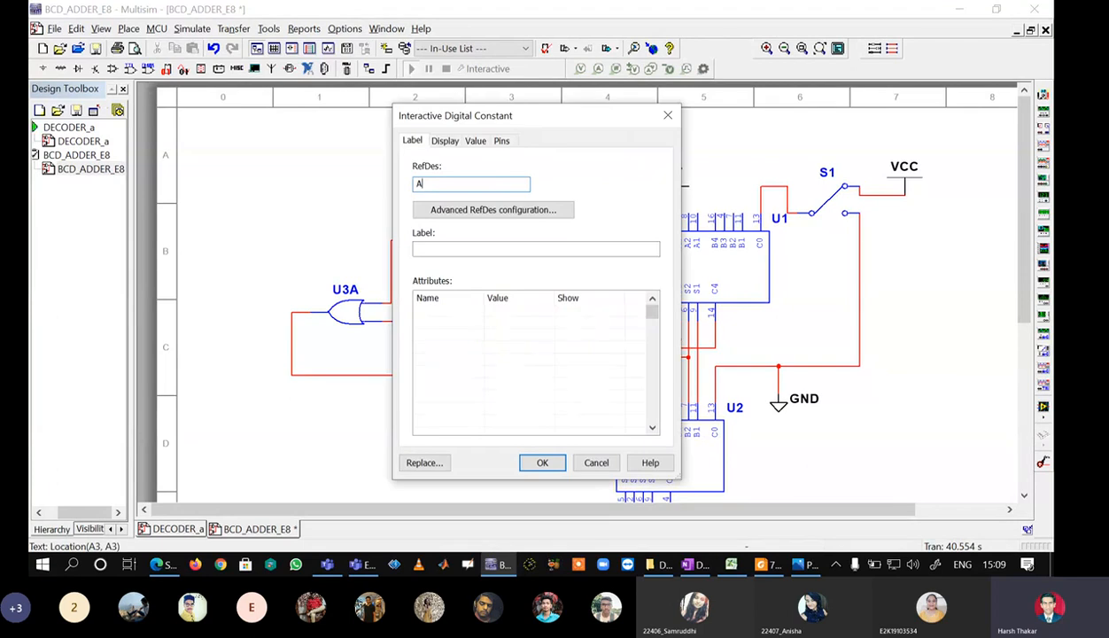
{"action": "type", "text": "2"}
{"action": "left_click", "coordinate": [531, 455]}
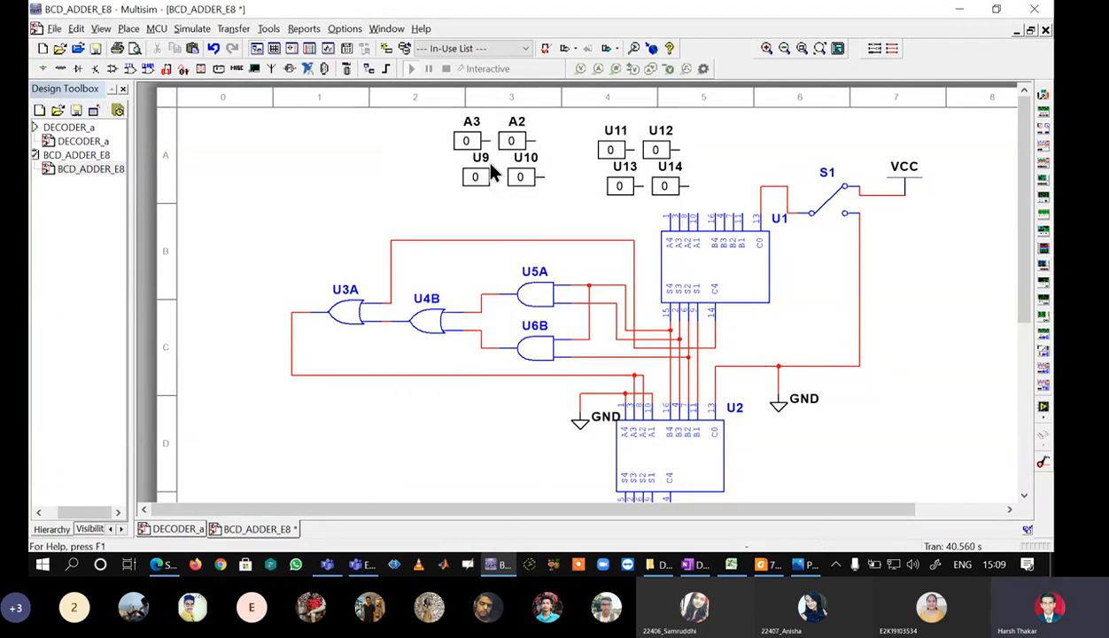
- Rename the lower two digital constants of the original group, U9 and U10, as A1 and A0
{"action": "double_click", "coordinate": [479, 161]}
{"action": "type", "text": "A1"}
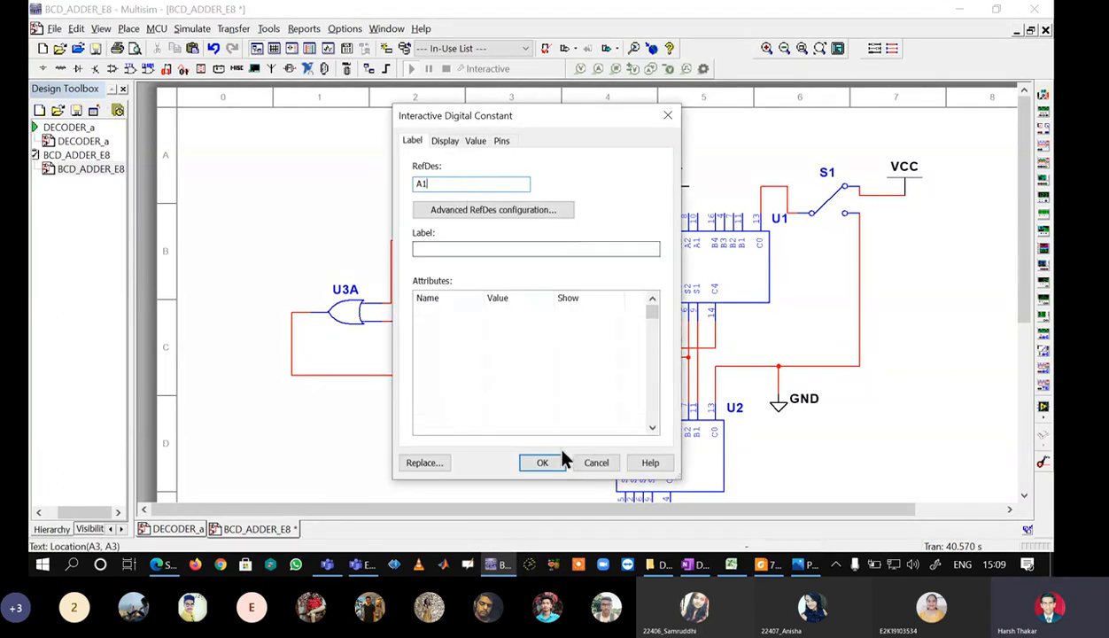
{"action": "left_click", "coordinate": [558, 458]}
{"action": "double_click", "coordinate": [522, 167]}
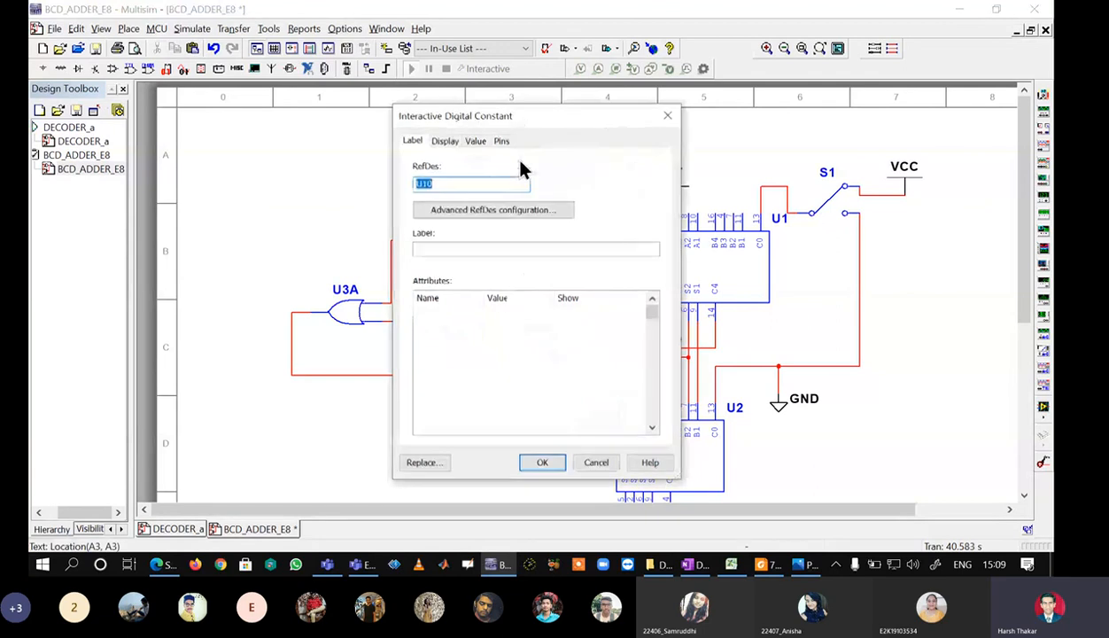
{"action": "type", "text": "A0"}
{"action": "left_click", "coordinate": [542, 462]}
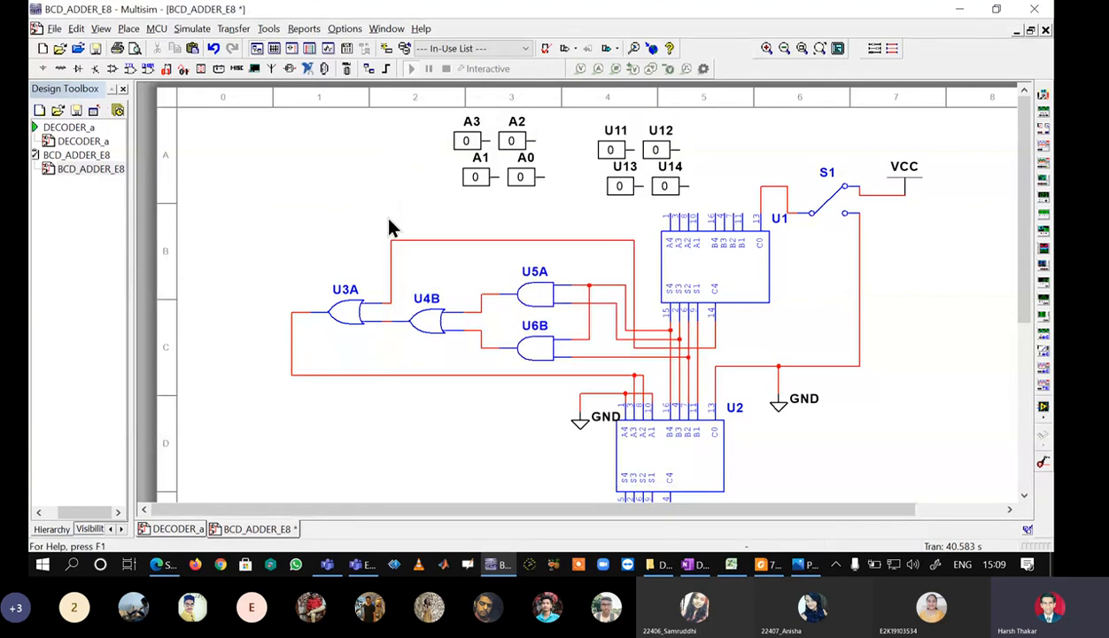
- Rename the upper two digital constants of the copied group, U11 and U12, as B3 and B2
{"action": "double_click", "coordinate": [617, 145]}
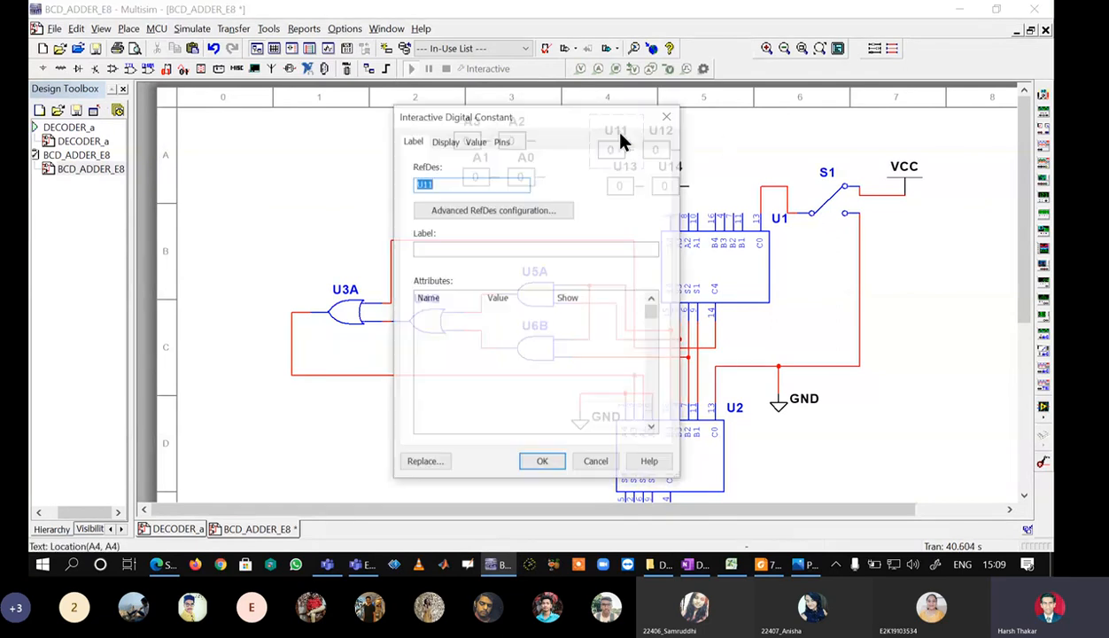
{"action": "type", "text": "B3"}
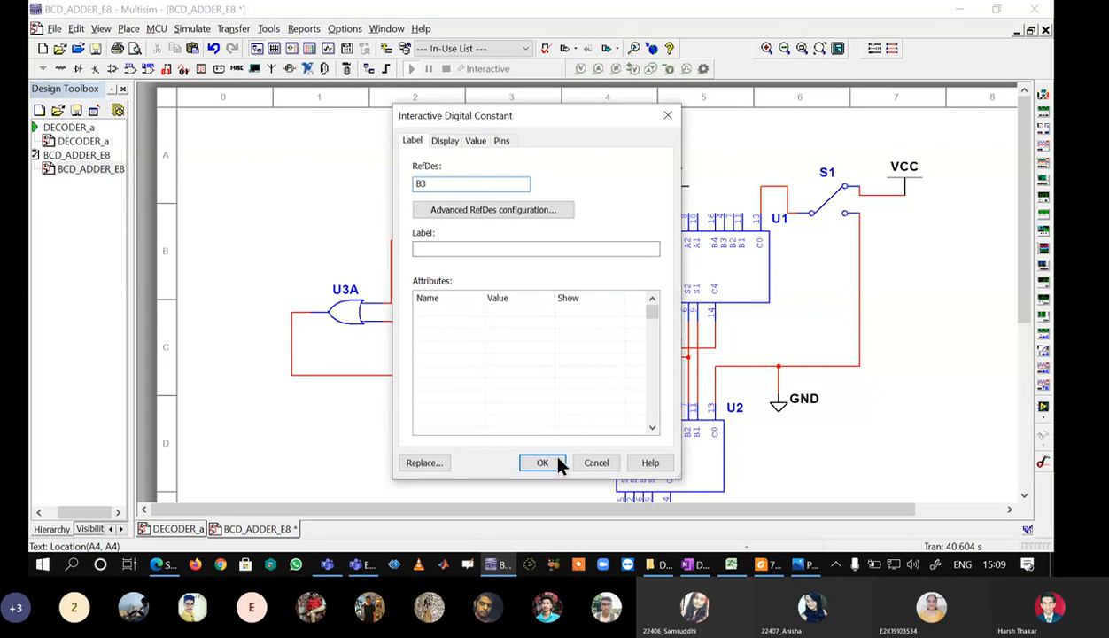
{"action": "left_click", "coordinate": [542, 463]}
{"action": "double_click", "coordinate": [663, 143]}
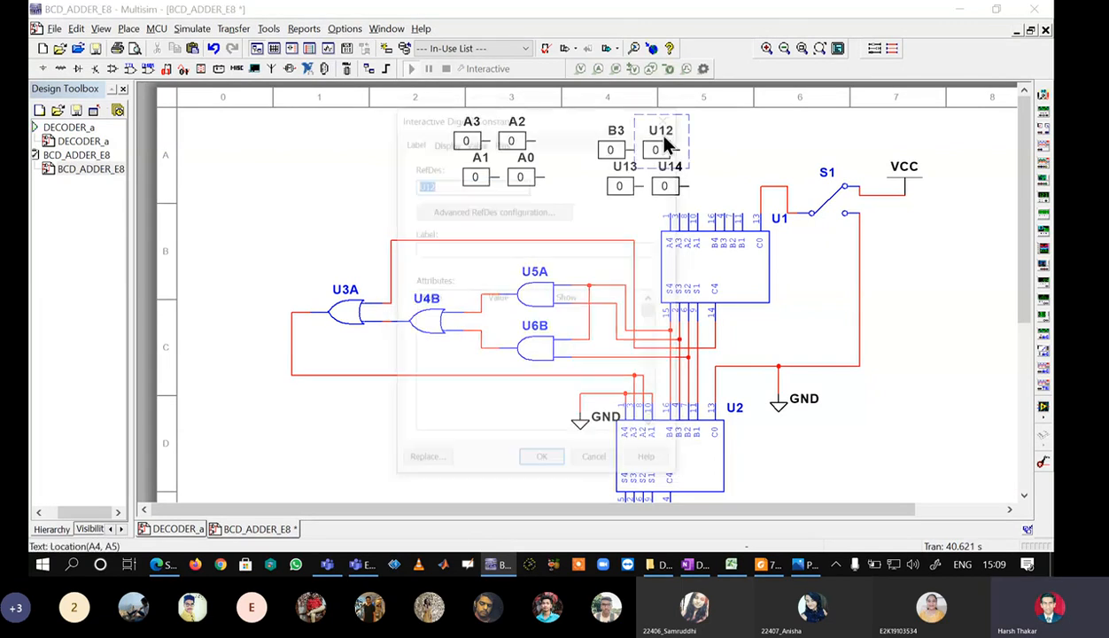
{"action": "type", "text": "B2"}
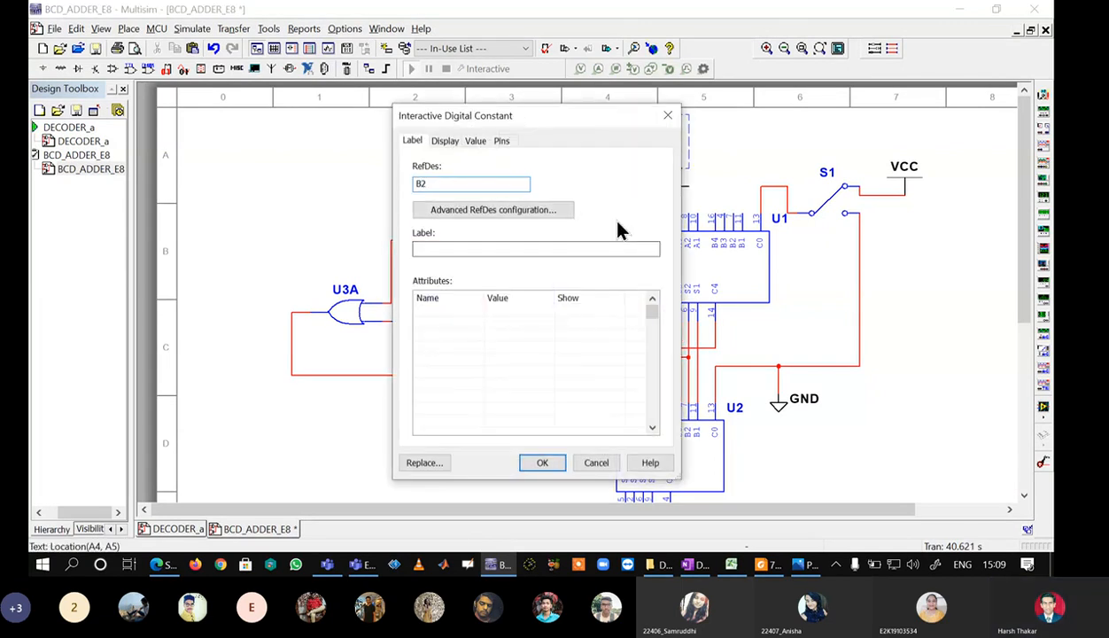
{"action": "left_click", "coordinate": [556, 460]}
- Rename the lower two digital constants of the copied group, U13 and U14, as B1 and B0
{"action": "double_click", "coordinate": [626, 169]}
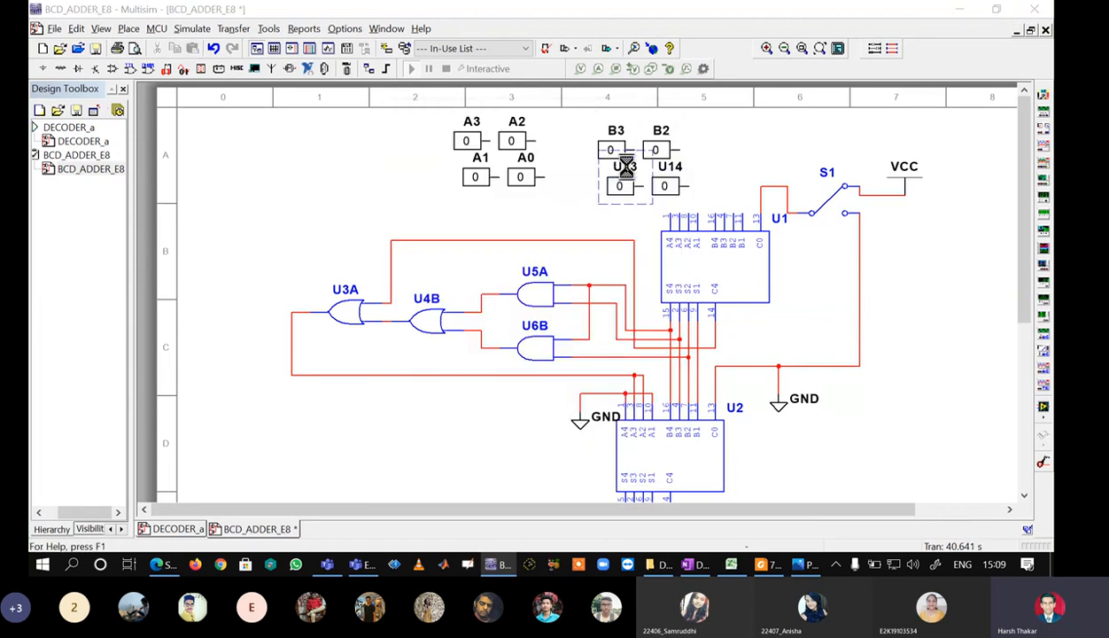
{"action": "type", "text": "B1"}
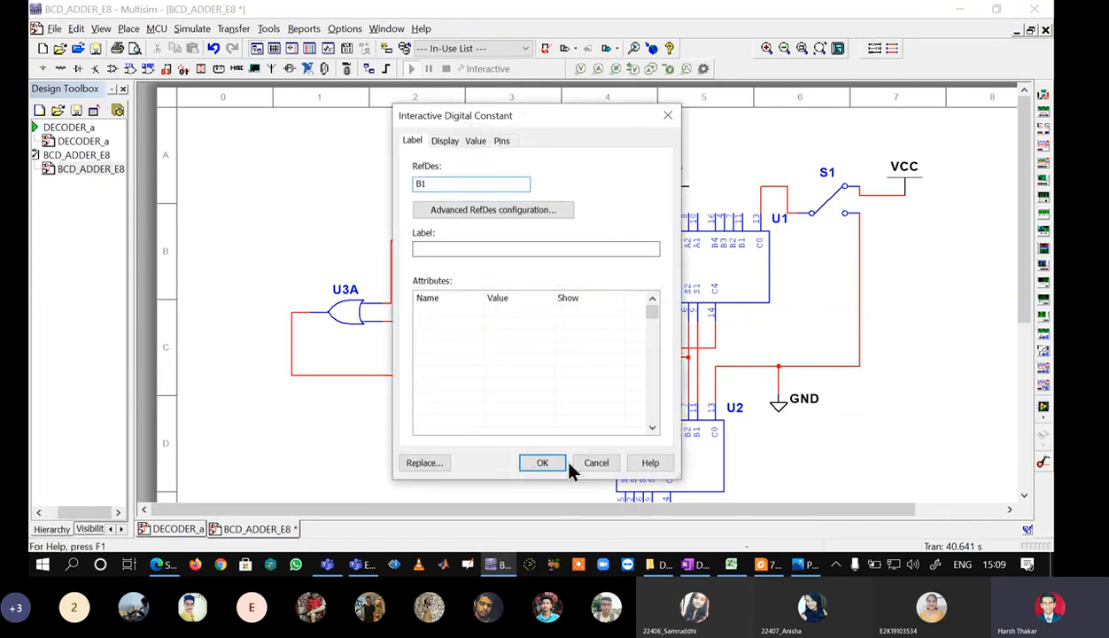
{"action": "left_click", "coordinate": [542, 462]}
{"action": "double_click", "coordinate": [674, 164]}
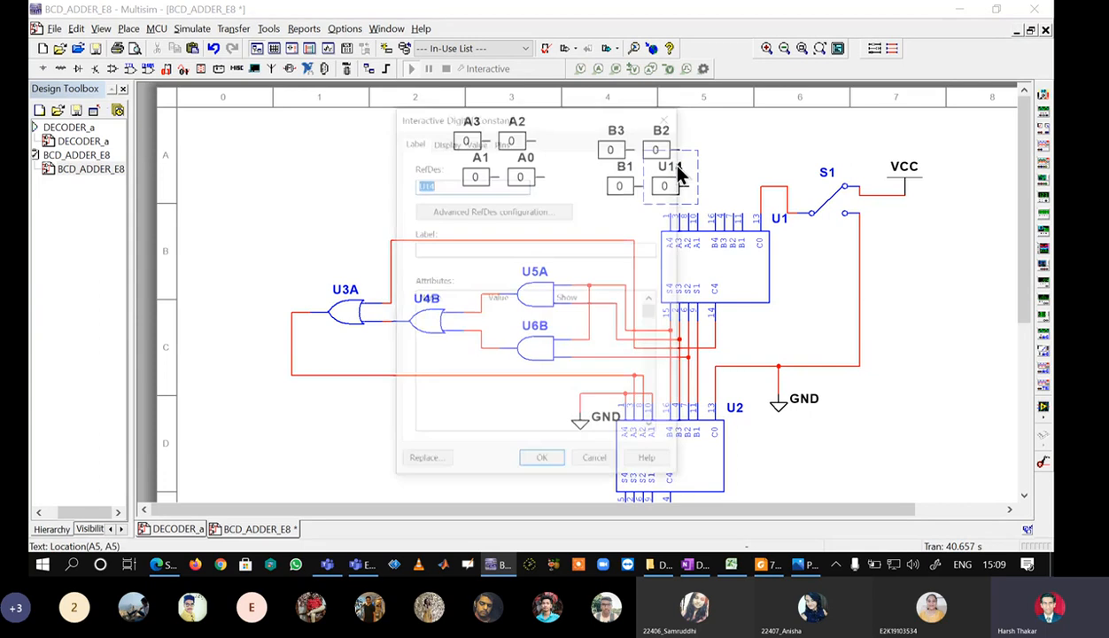
{"action": "type", "text": "B0"}
{"action": "left_click", "coordinate": [544, 459]}
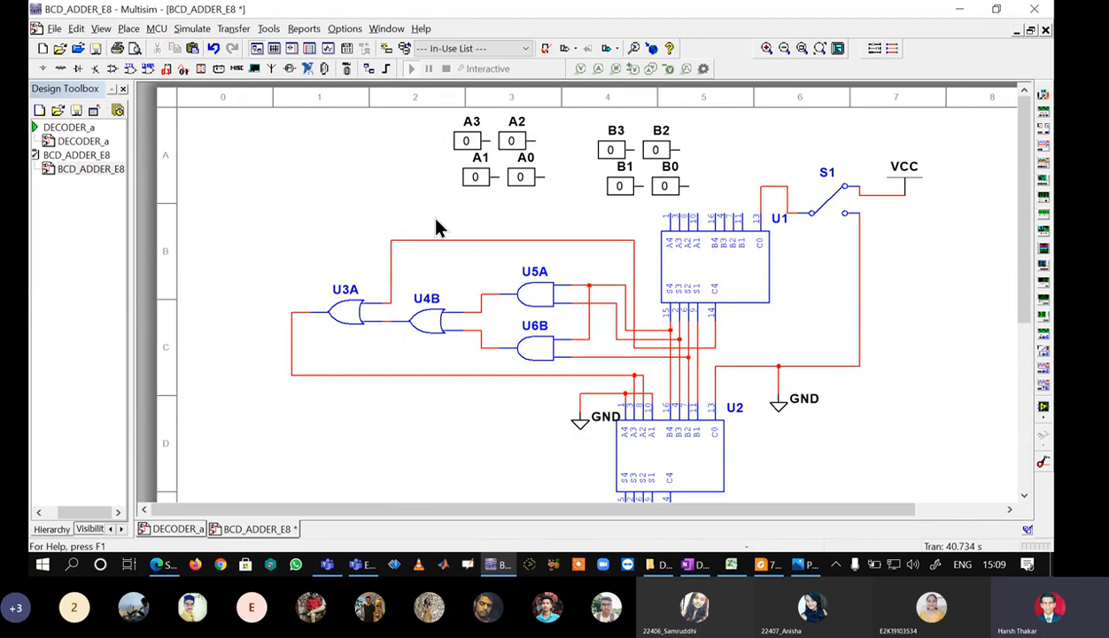
- Try to shift the A and B digital constants away from adder U1, and undo the group move that includes U1
{"action": "scroll", "coordinate": [832, 314], "scroll_direction": "down", "scroll_amount": 1}
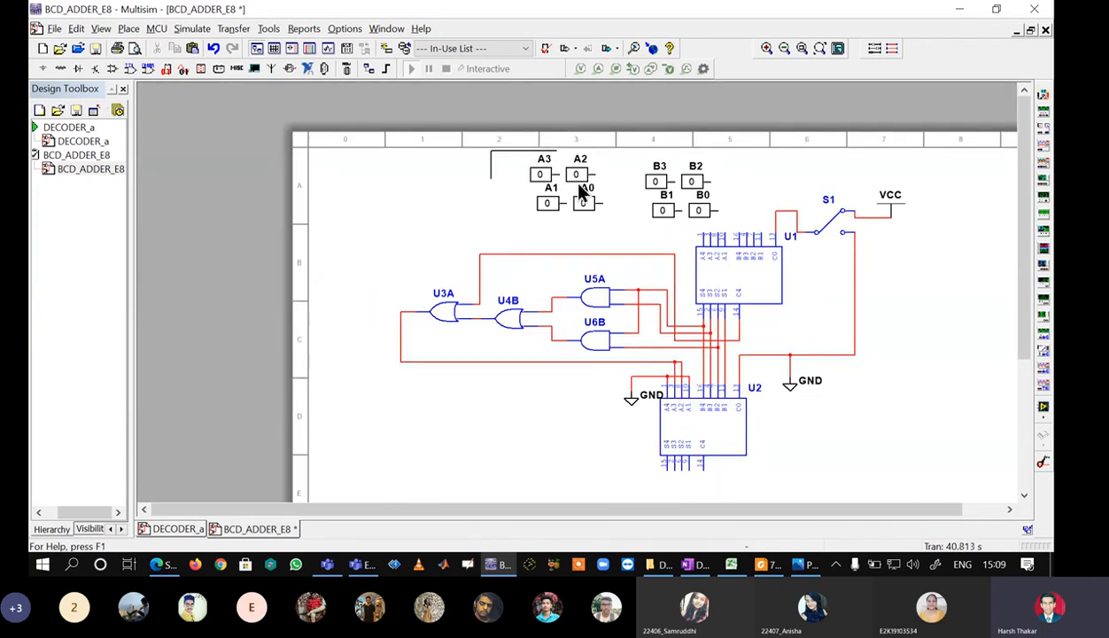
{"action": "left_click_drag", "start_coordinate": [579, 185], "coordinate": [753, 239]}
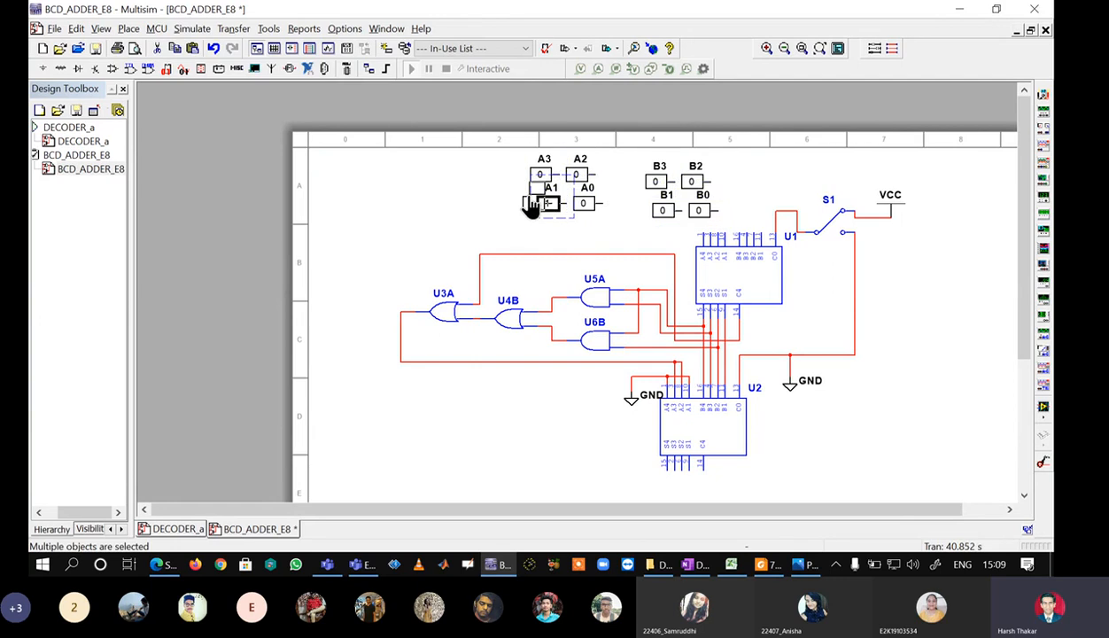
{"action": "left_click", "coordinate": [532, 205]}
{"action": "left_click_drag", "start_coordinate": [487, 153], "coordinate": [710, 241]}
{"action": "left_click_drag", "start_coordinate": [554, 155], "coordinate": [431, 173]}
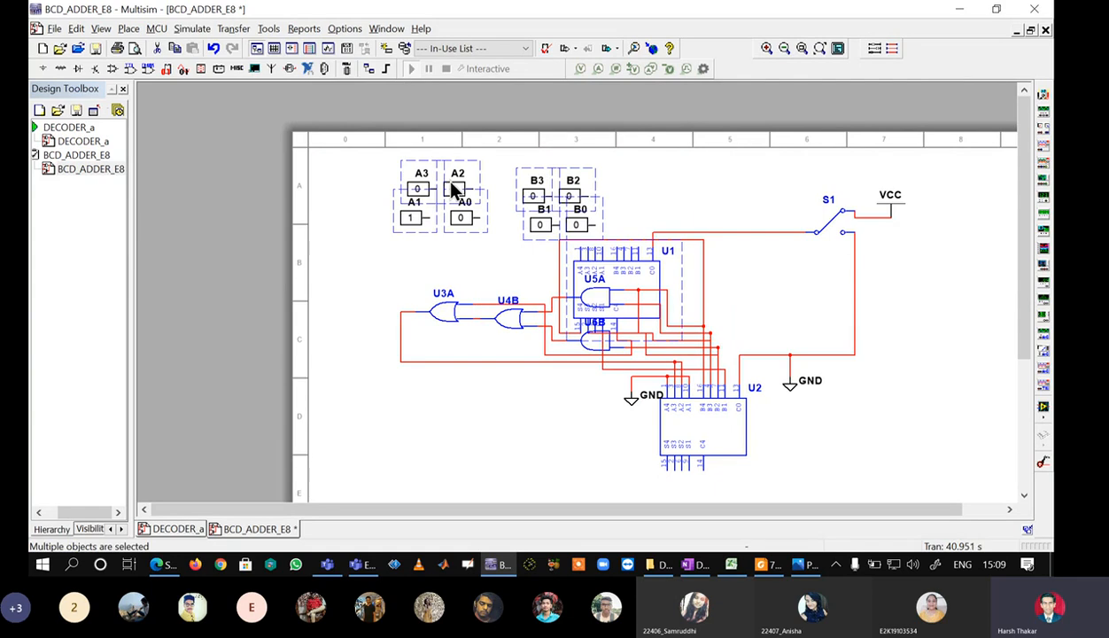
{"action": "key", "text": "ctrl+z"}
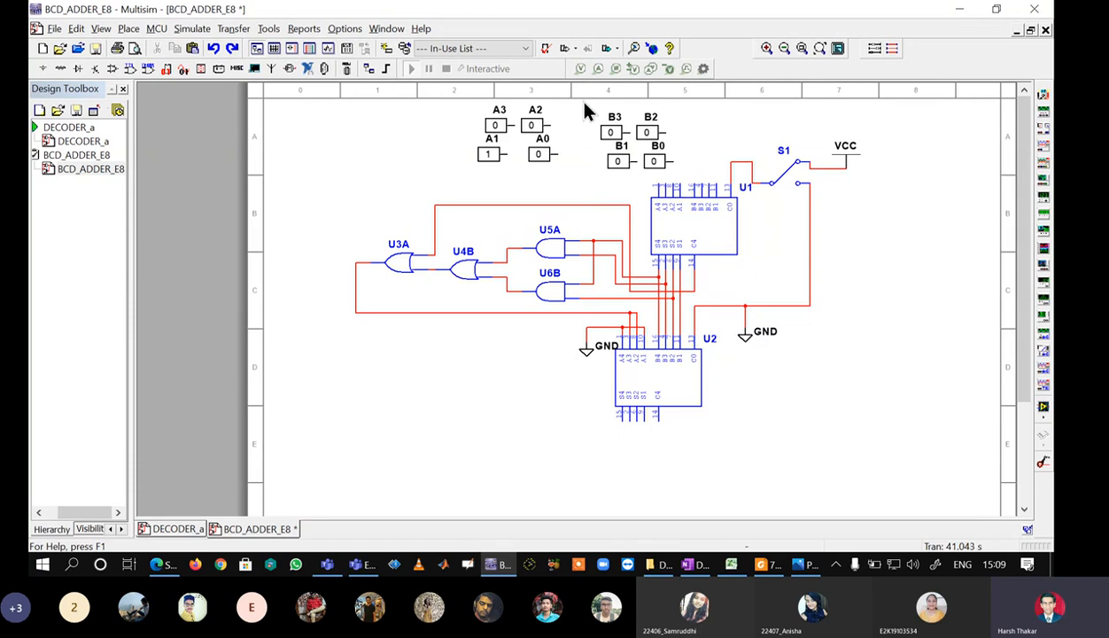
- Move the group of four B constants slightly up and right, level with the A constants
{"action": "left_click_drag", "start_coordinate": [583, 101], "coordinate": [681, 184]}
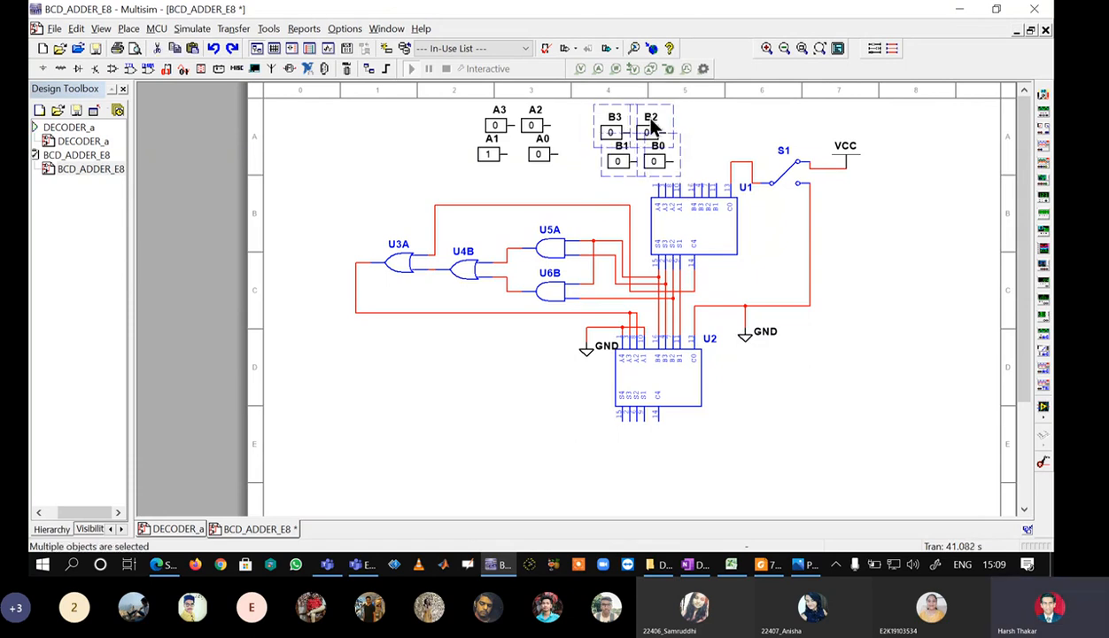
{"action": "left_click_drag", "start_coordinate": [659, 124], "coordinate": [671, 112]}
{"action": "left_click", "coordinate": [725, 139]}
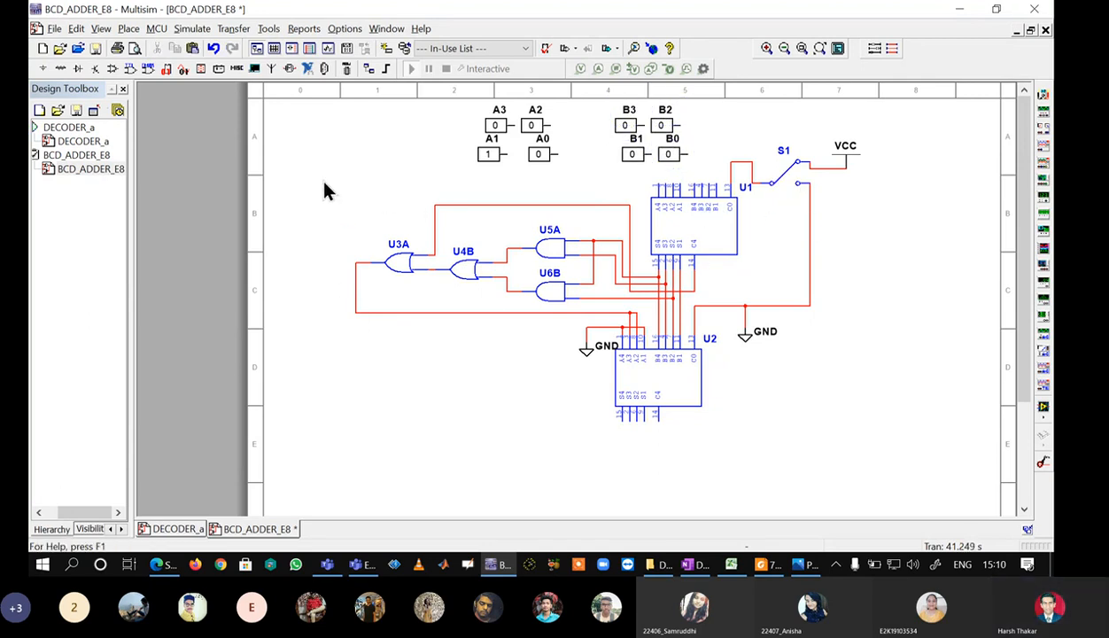
- Move the adders, gates, switch S1 and both grounds down together to make room below the input constants
{"action": "left_click_drag", "start_coordinate": [319, 176], "coordinate": [896, 455]}
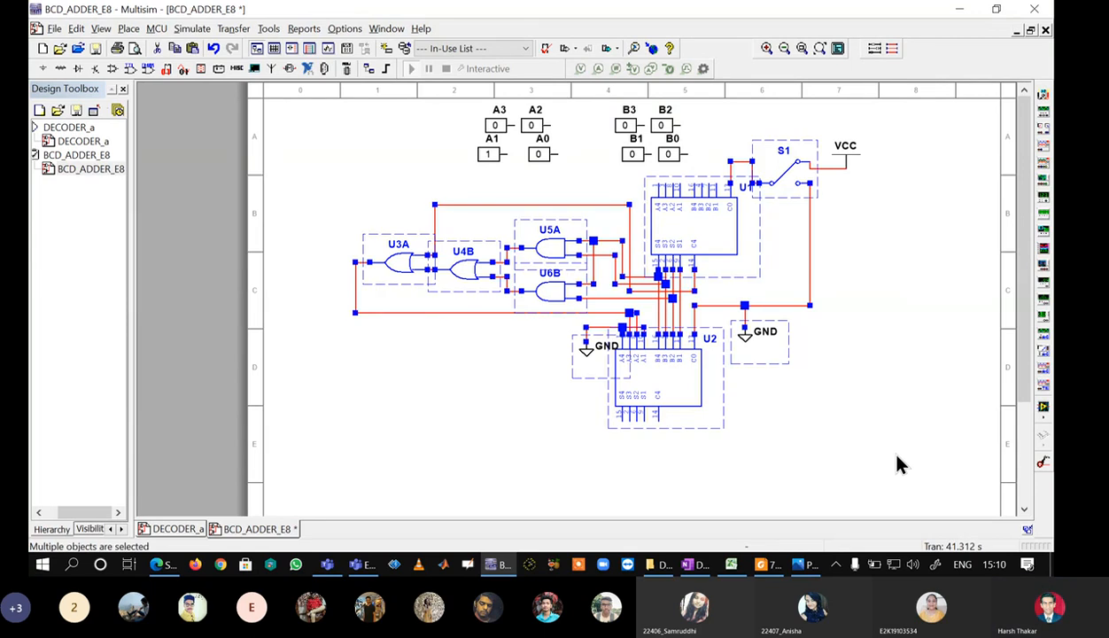
{"action": "key", "text": "Down"}
{"action": "key", "text": "Down"}
{"action": "key", "text": "Down"}
{"action": "key", "text": "Down"}
{"action": "key", "text": "Down"}
{"action": "key", "text": "Down"}
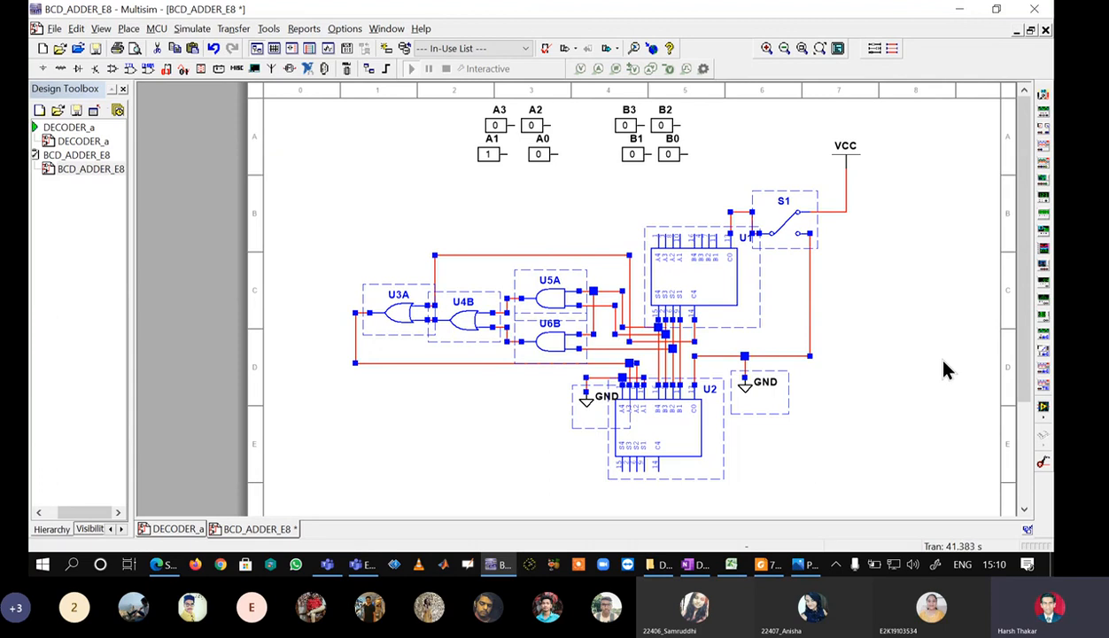
{"action": "left_click", "coordinate": [872, 306]}
- Move the VCC source down to sit just above the upper contact of switch S1
{"action": "left_click", "coordinate": [858, 155]}
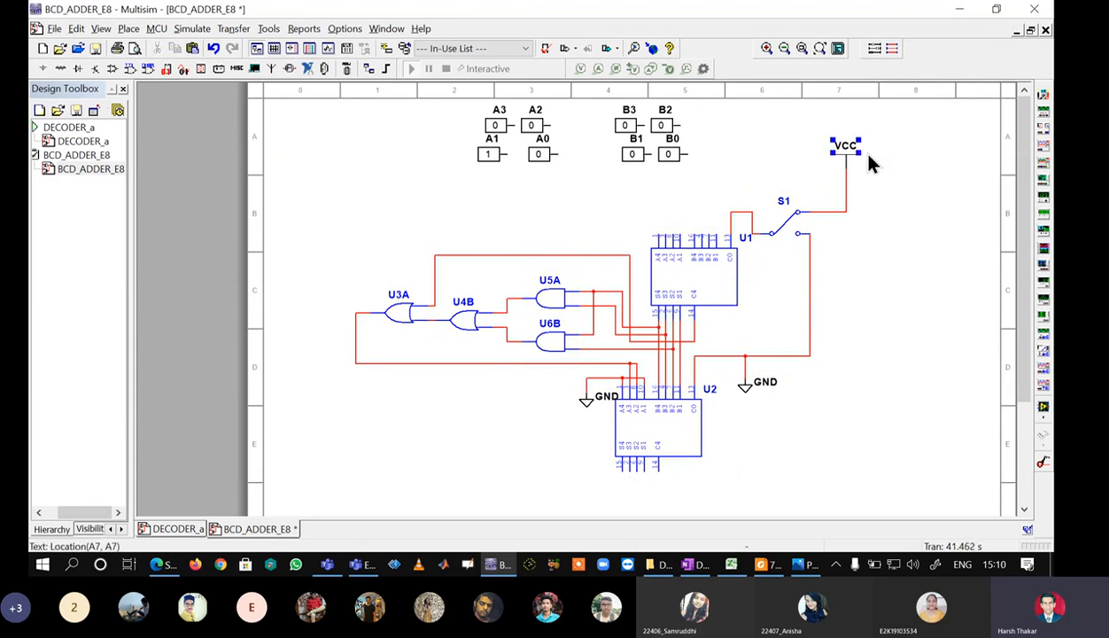
{"action": "left_click", "coordinate": [864, 161]}
{"action": "left_click", "coordinate": [857, 175]}
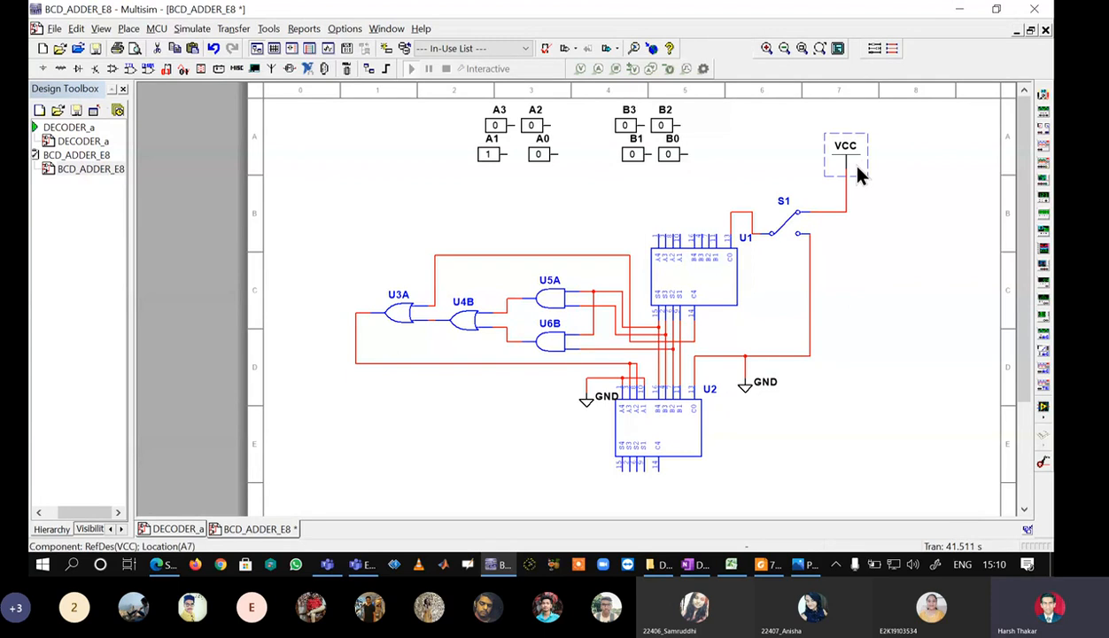
{"action": "key", "text": "Down"}
{"action": "key", "text": "Down"}
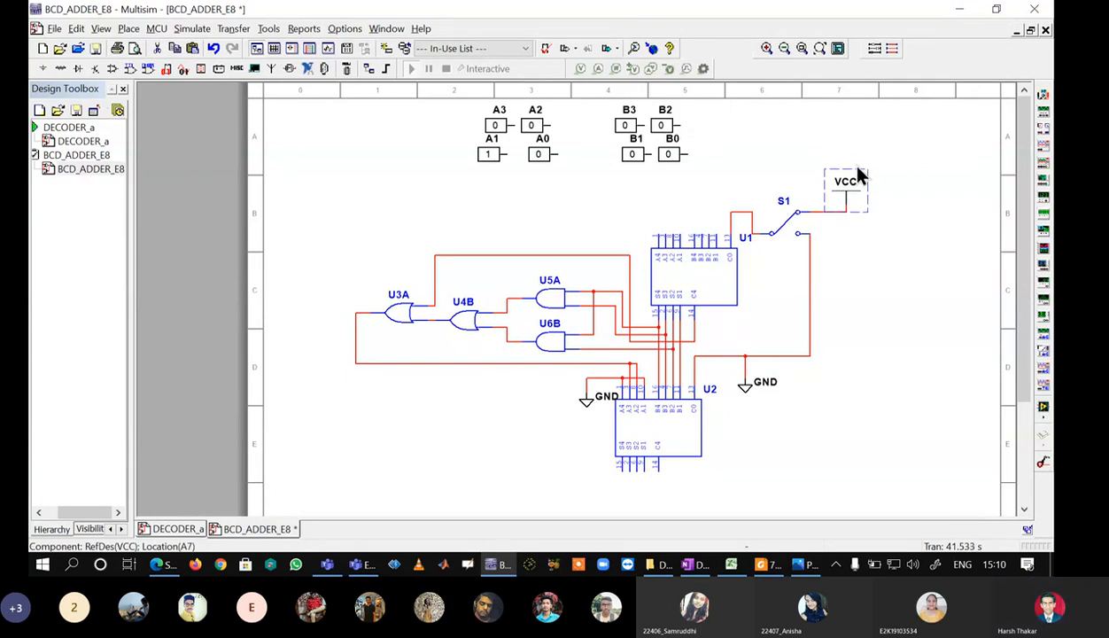
{"action": "left_click", "coordinate": [848, 296]}
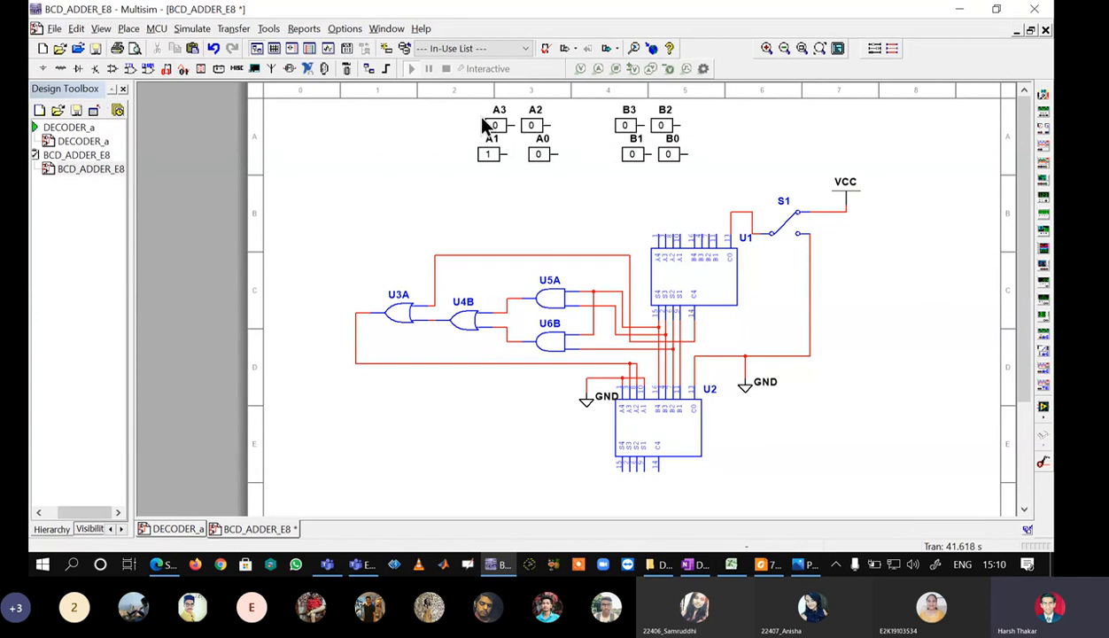
- Arrange the constants A3, A2, A1 and A0 in one horizontal row above and left of adder U1
{"action": "left_click_drag", "start_coordinate": [453, 100], "coordinate": [560, 174]}
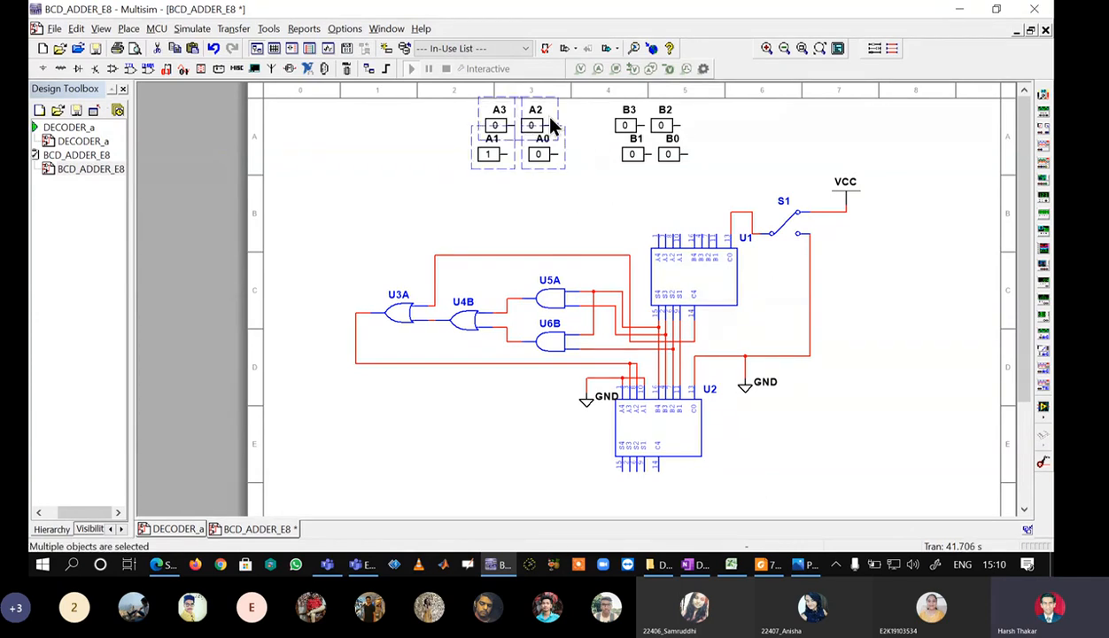
{"action": "left_click", "coordinate": [560, 243]}
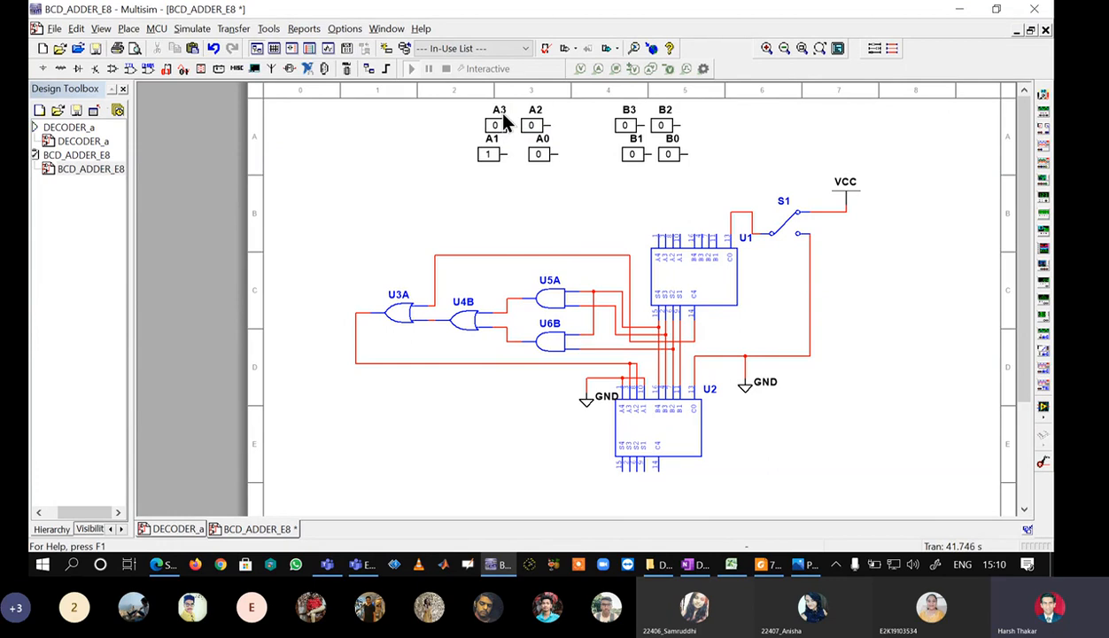
{"action": "left_click_drag", "start_coordinate": [502, 121], "coordinate": [453, 133]}
{"action": "left_click_drag", "start_coordinate": [513, 138], "coordinate": [554, 202]}
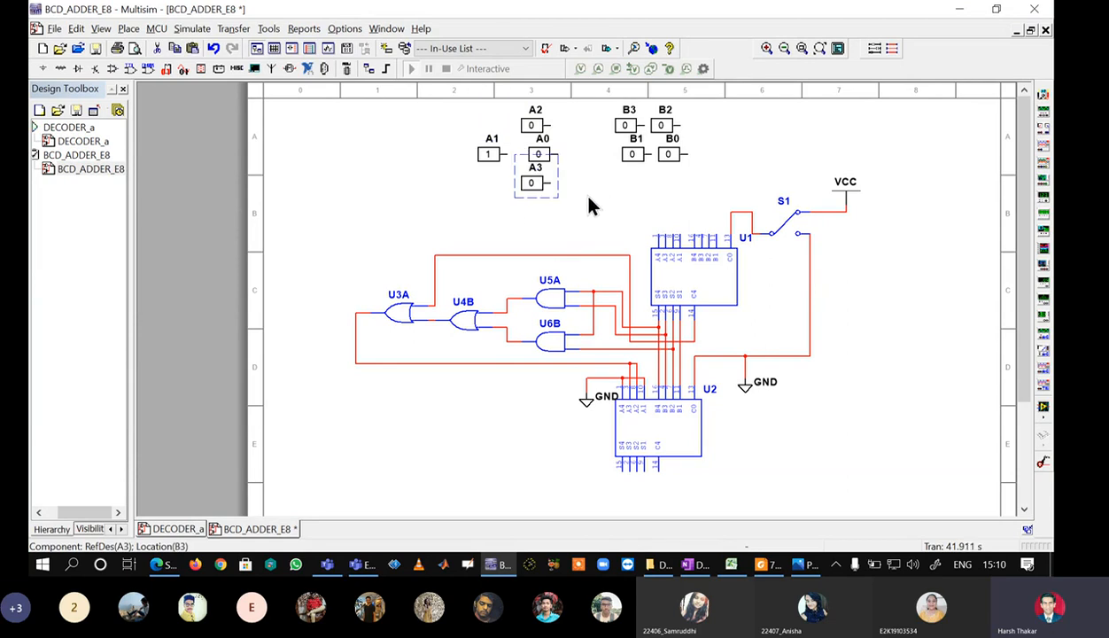
{"action": "left_click_drag", "start_coordinate": [547, 124], "coordinate": [583, 183]}
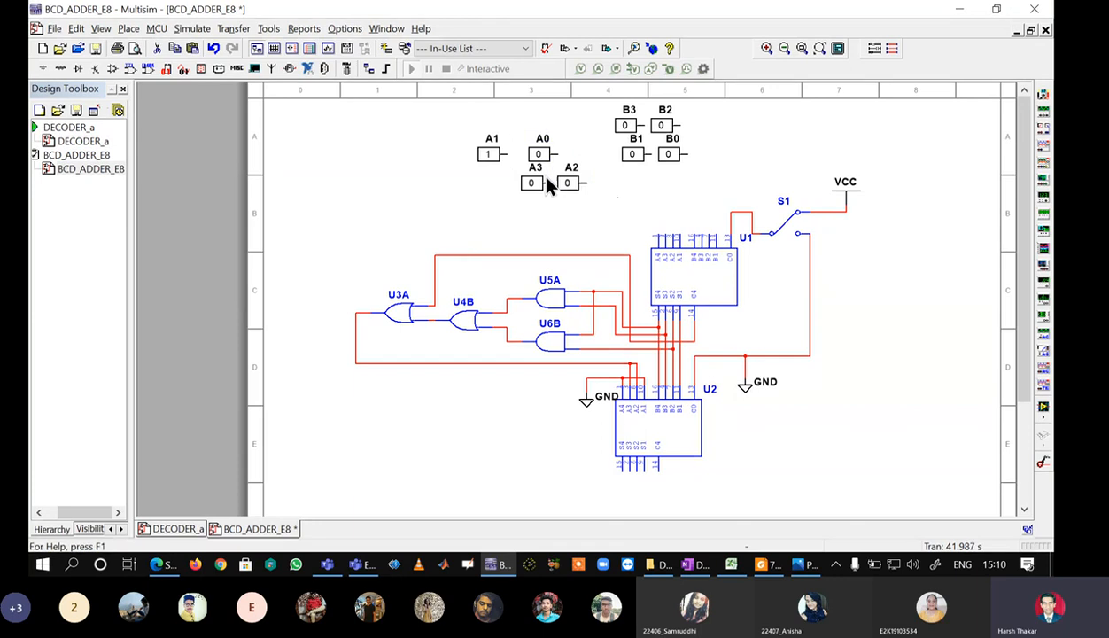
{"action": "left_click_drag", "start_coordinate": [511, 159], "coordinate": [622, 188]}
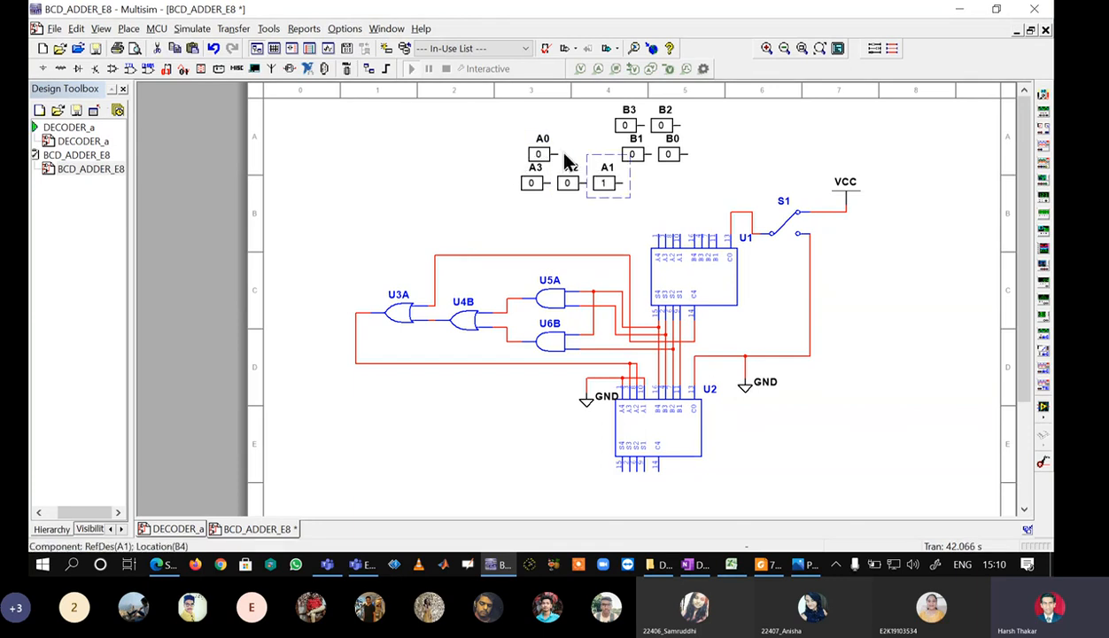
{"action": "left_click_drag", "start_coordinate": [558, 152], "coordinate": [657, 183]}
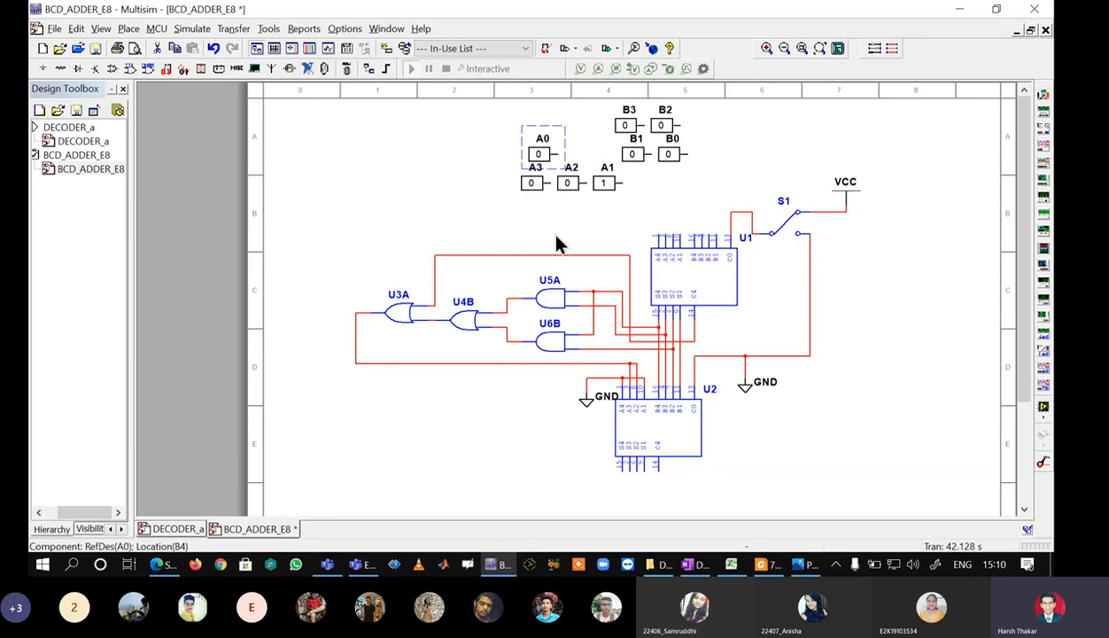
- Wire constants A3, A2, A1 and A0 to adder U1's inputs A4, A3, A2 and A1 respectively
{"action": "left_click", "coordinate": [547, 183]}
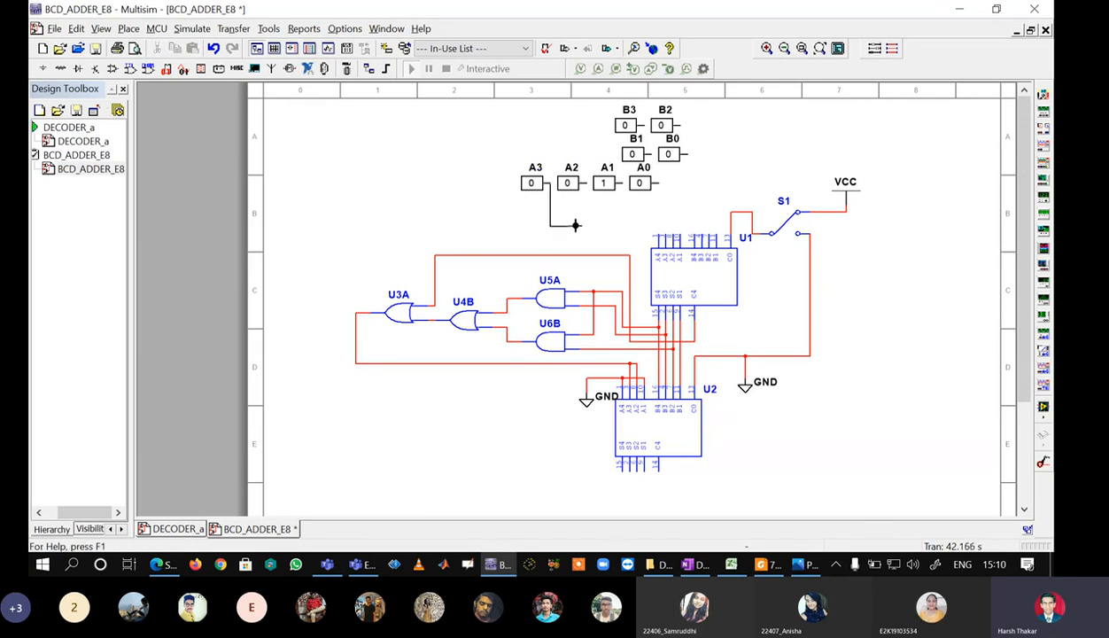
{"action": "left_click", "coordinate": [658, 236]}
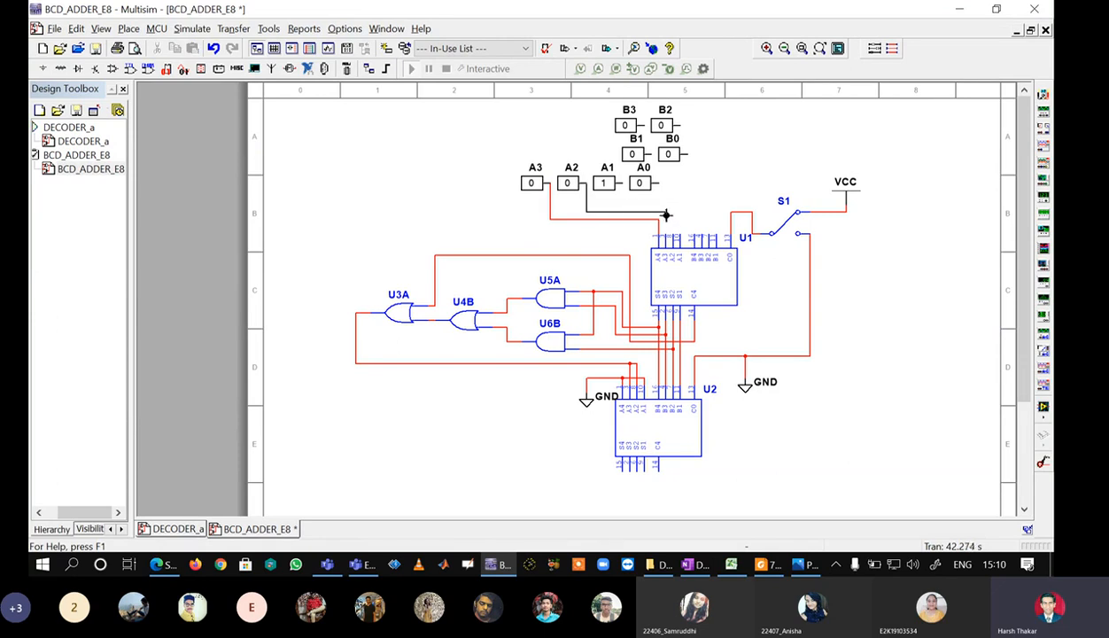
{"action": "left_click", "coordinate": [666, 229]}
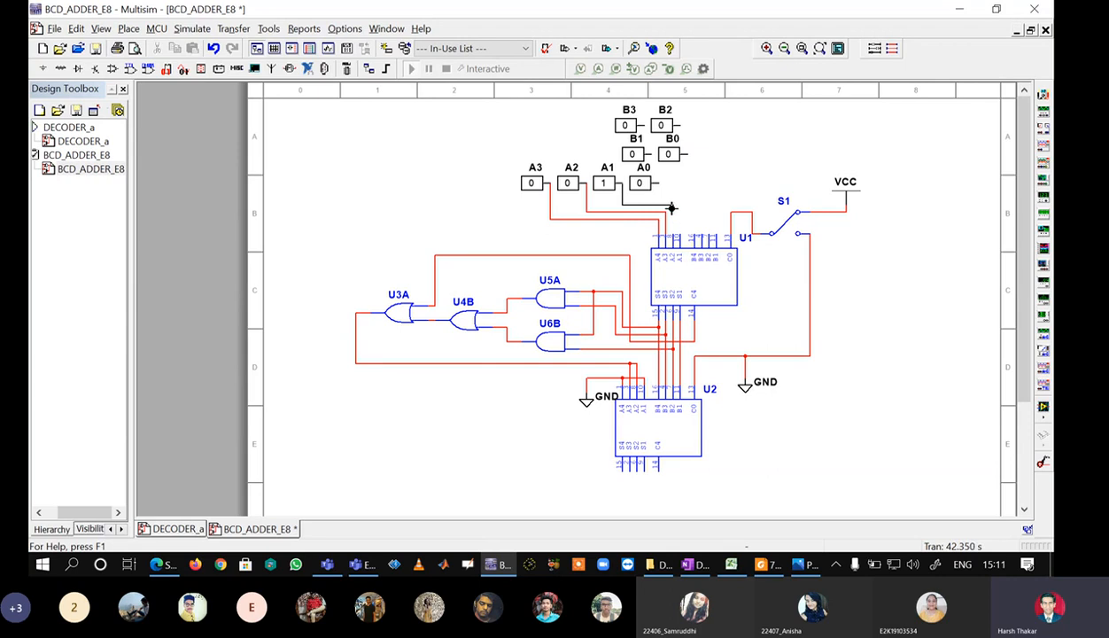
{"action": "left_click", "coordinate": [676, 232]}
{"action": "left_click", "coordinate": [659, 198]}
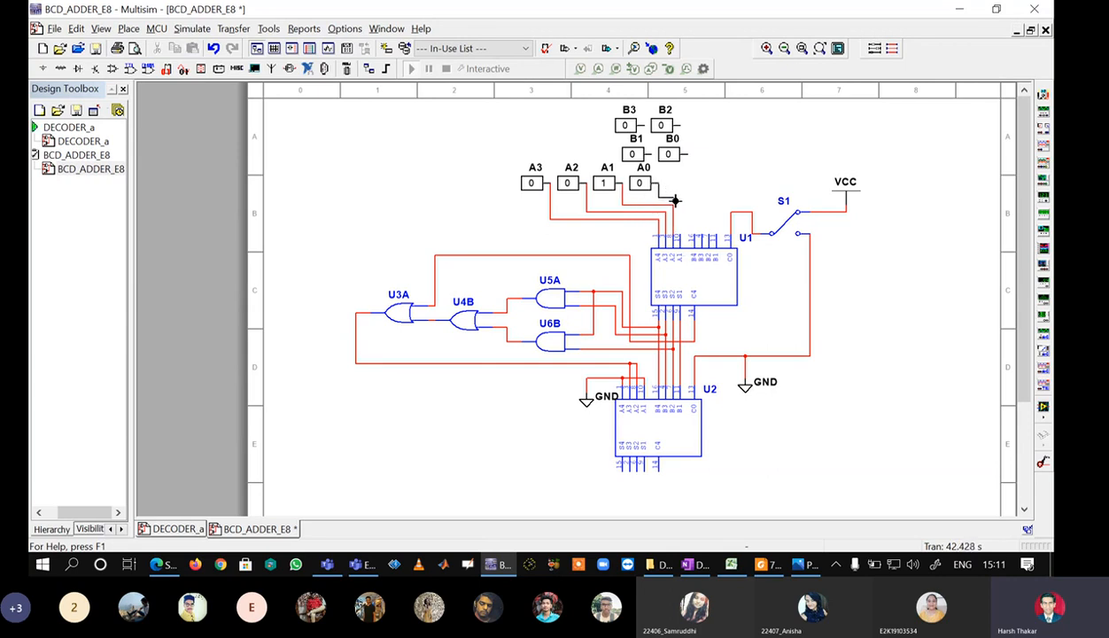
{"action": "left_click", "coordinate": [680, 236]}
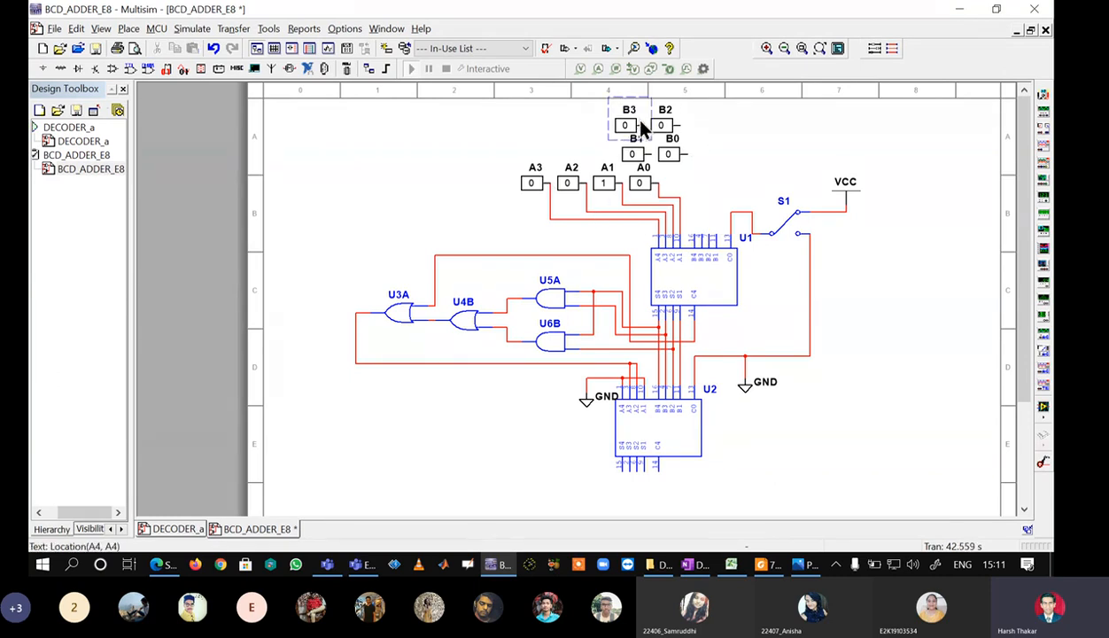
- Arrange the constants B3, B2, B1 and B0 in one horizontal row above adder U1 and switch S1
{"action": "left_click_drag", "start_coordinate": [634, 118], "coordinate": [765, 150]}
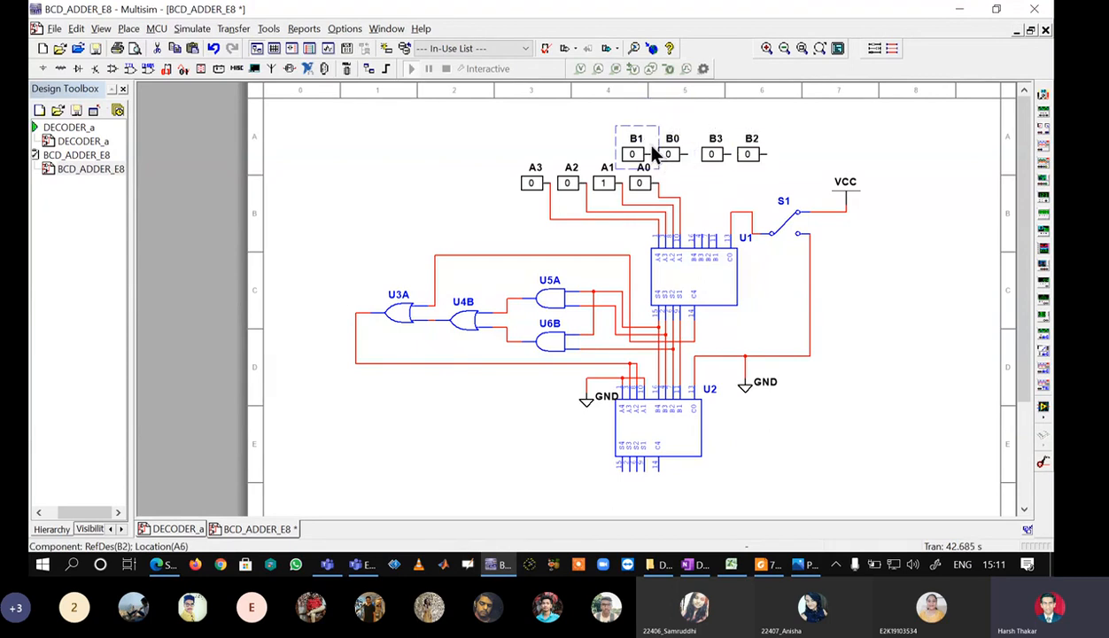
{"action": "left_click_drag", "start_coordinate": [636, 140], "coordinate": [803, 151]}
{"action": "left_click", "coordinate": [666, 153]}
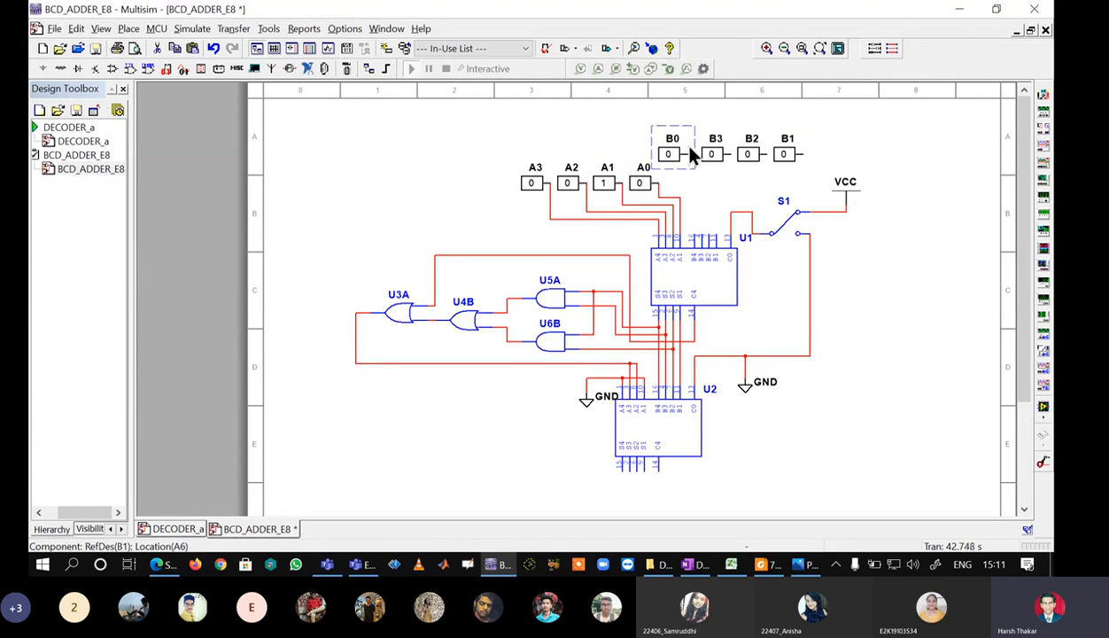
{"action": "left_click_drag", "start_coordinate": [690, 155], "coordinate": [841, 154]}
{"action": "left_click", "coordinate": [886, 148]}
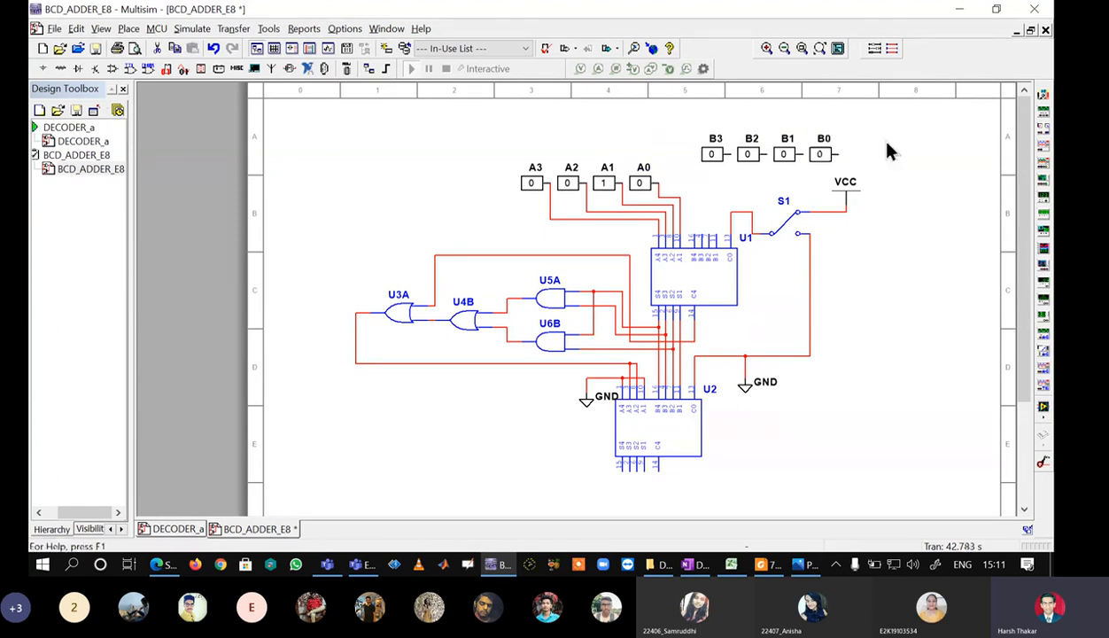
- Wire constants B3, B2, B1 and B0 to adder U1's inputs B4, B3, B2 and B1 respectively
{"action": "left_click", "coordinate": [729, 154]}
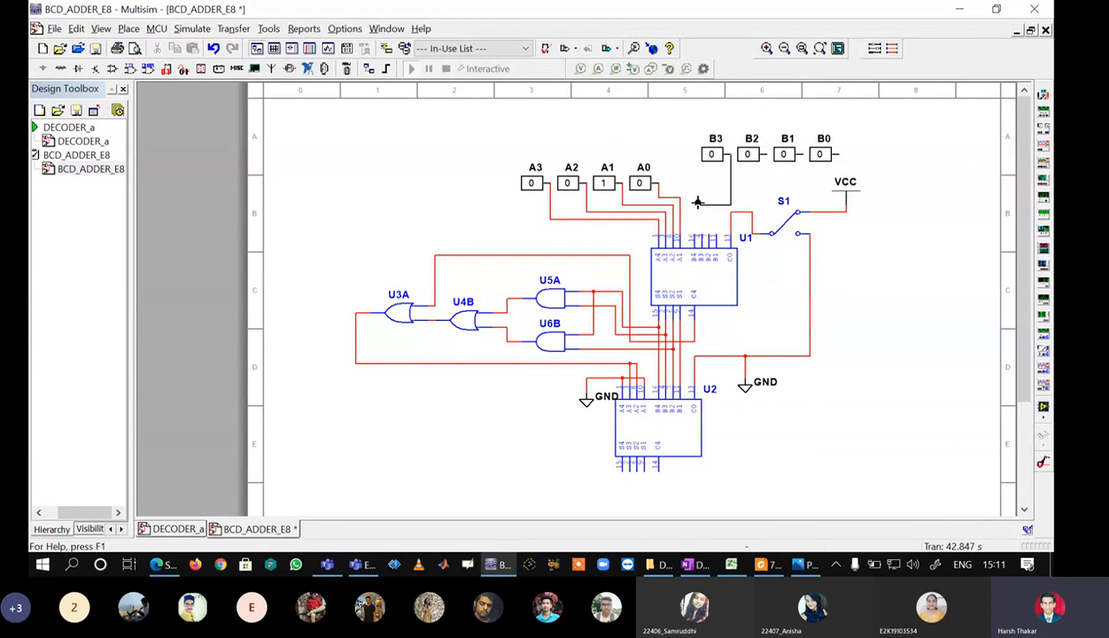
{"action": "left_click", "coordinate": [695, 234]}
{"action": "left_click", "coordinate": [765, 154]}
{"action": "left_click", "coordinate": [702, 234]}
{"action": "left_click", "coordinate": [802, 154]}
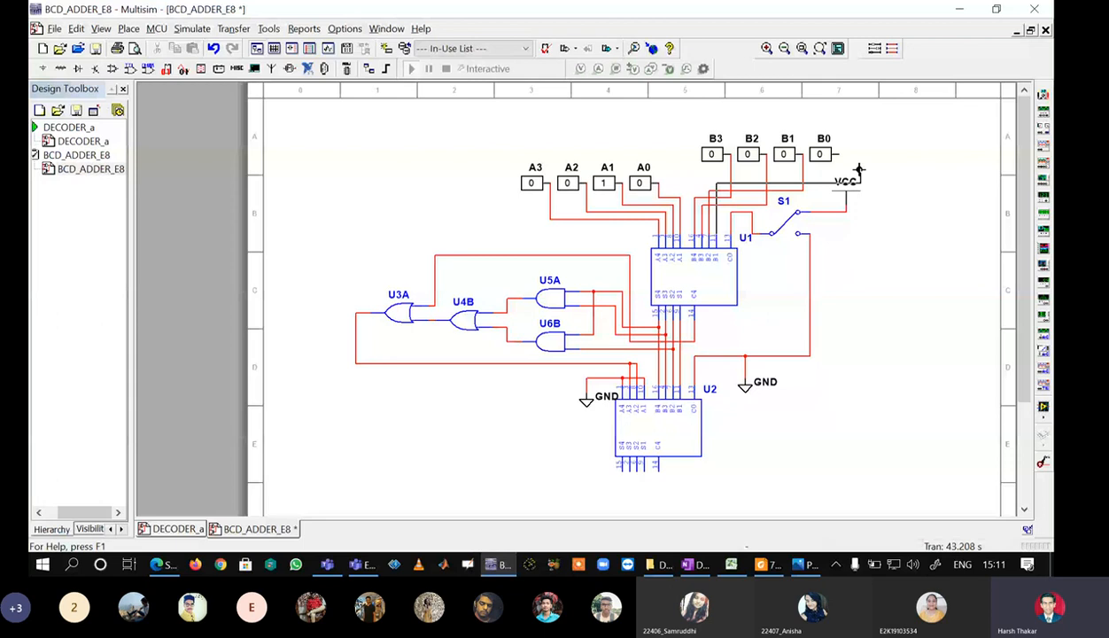
{"action": "left_click", "coordinate": [858, 169]}
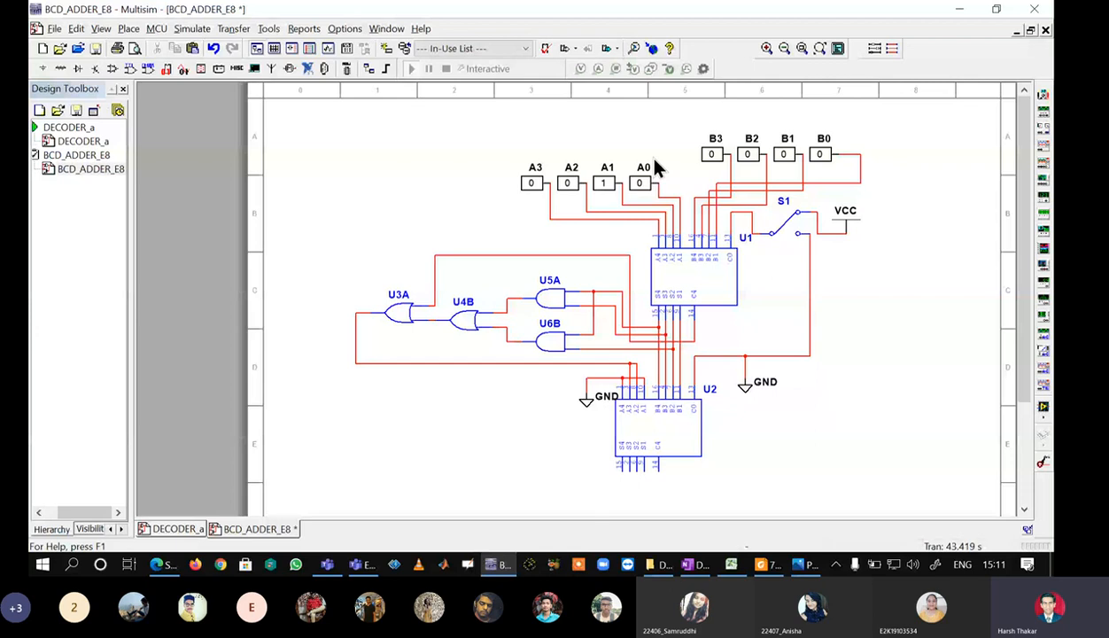
- Set the interactive digital constant A1 to 0
{"action": "left_click", "coordinate": [601, 187]}
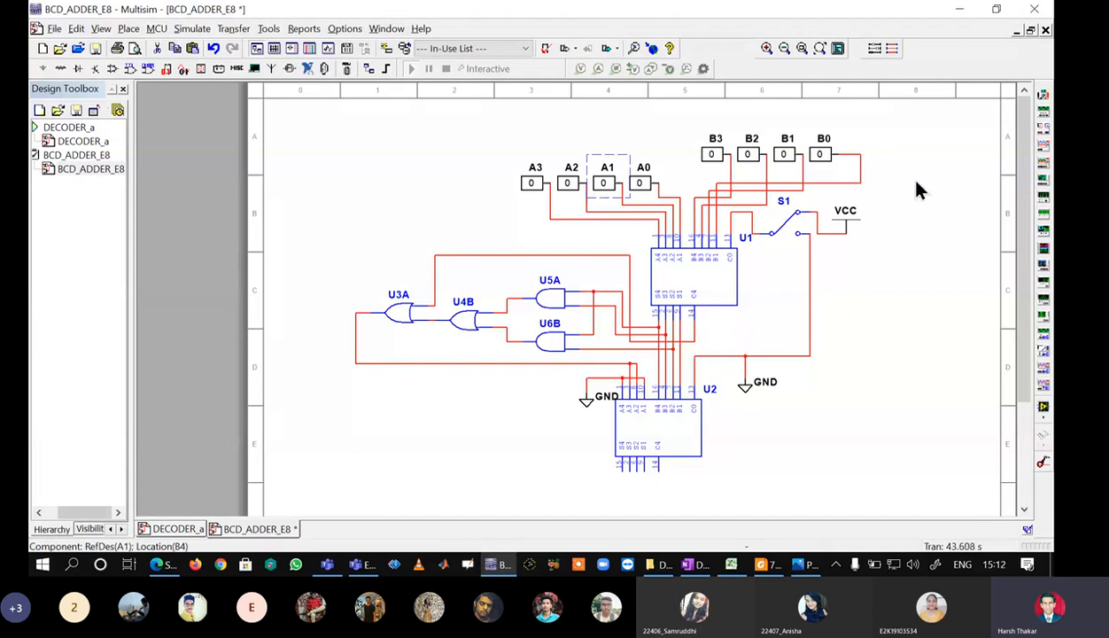
{"action": "left_click", "coordinate": [872, 358]}
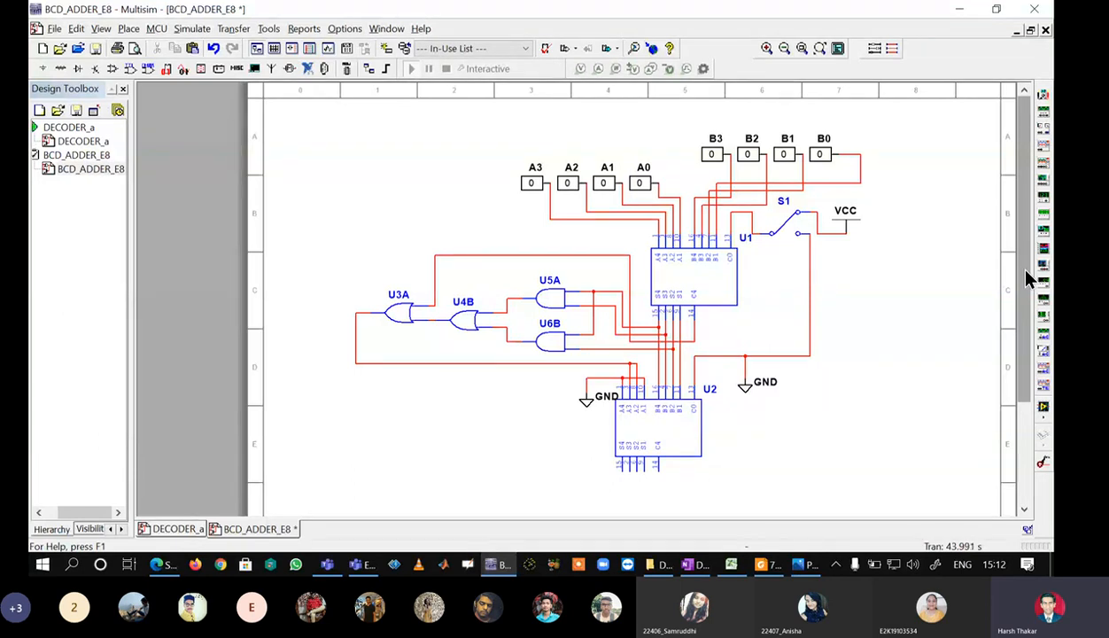
- Place one PROBE_GREEN from the Indicators group in the empty area below and left of adder U2
{"action": "left_click_drag", "start_coordinate": [1027, 273], "coordinate": [1029, 306]}
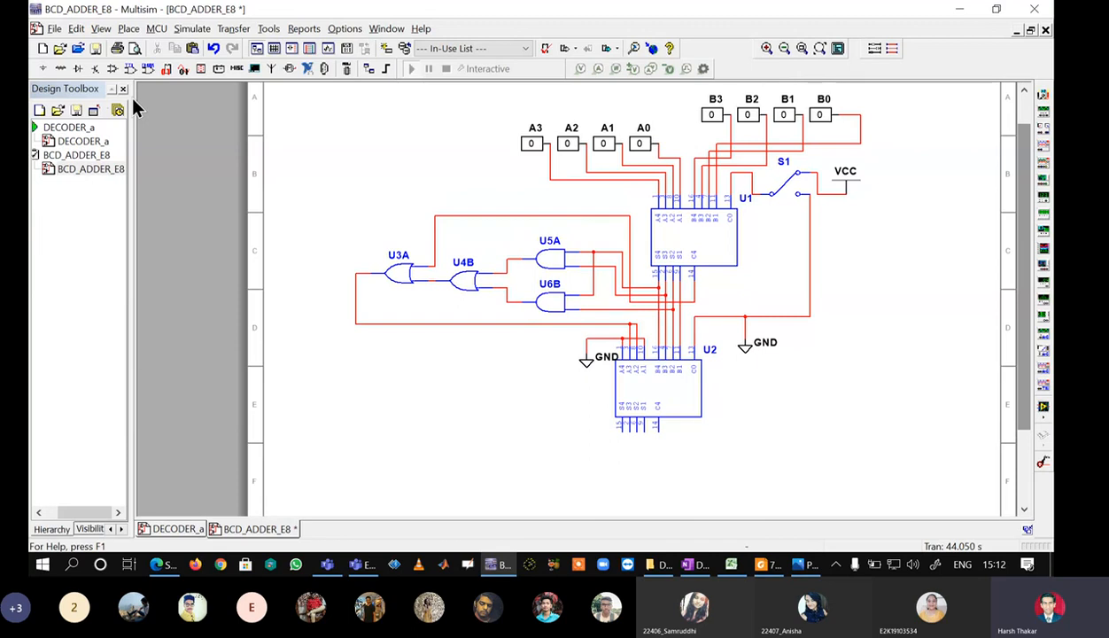
{"action": "key", "text": "ctrl+w"}
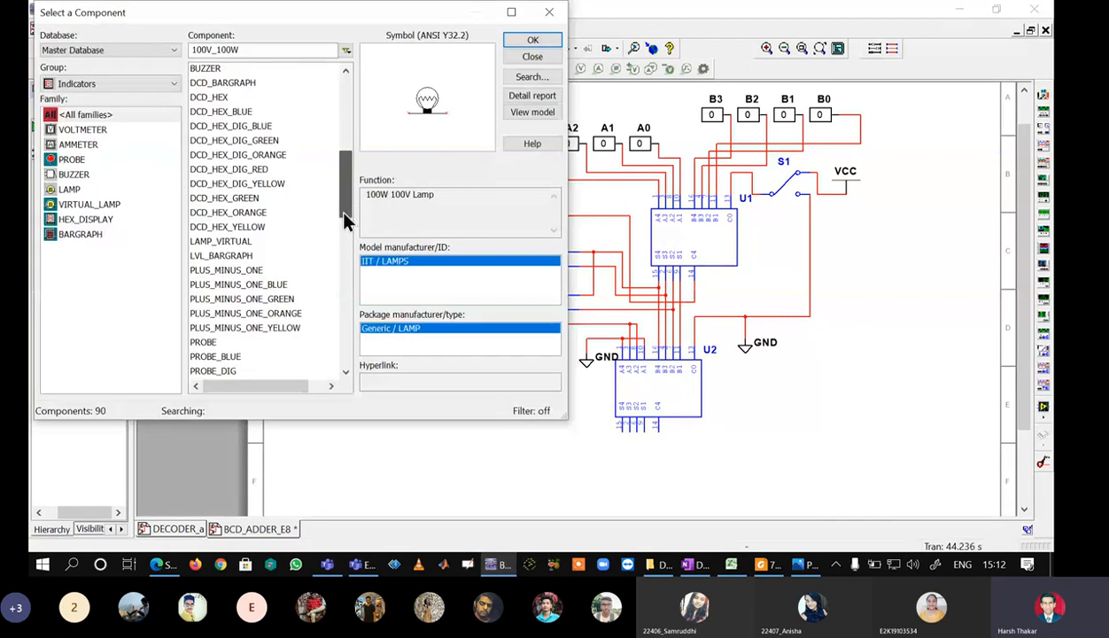
{"action": "left_click_drag", "start_coordinate": [344, 208], "coordinate": [359, 252]}
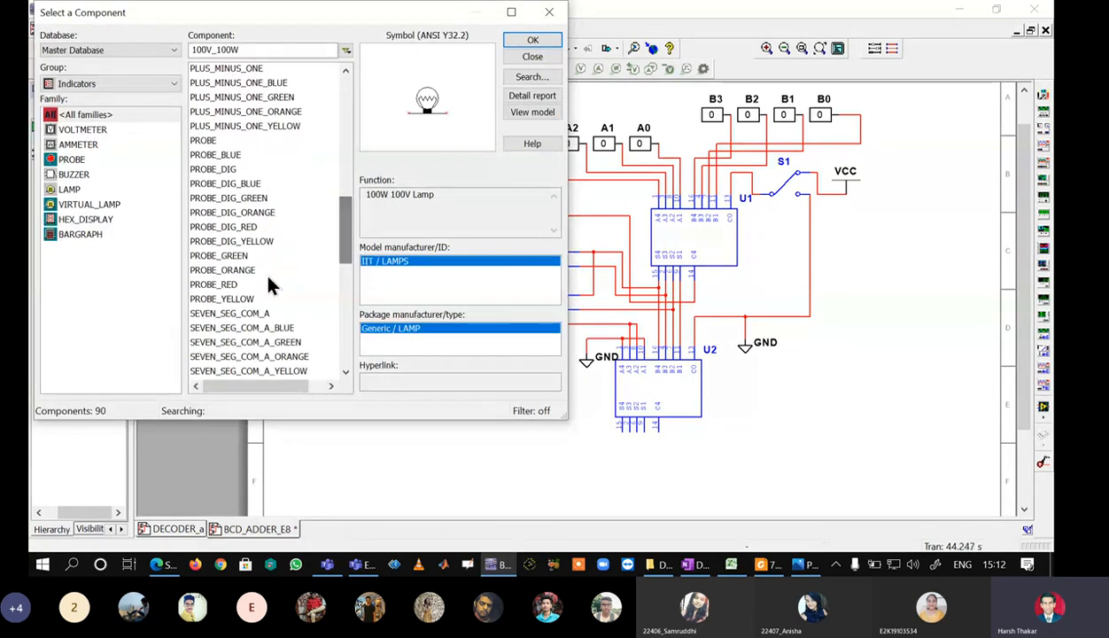
{"action": "left_click", "coordinate": [243, 255]}
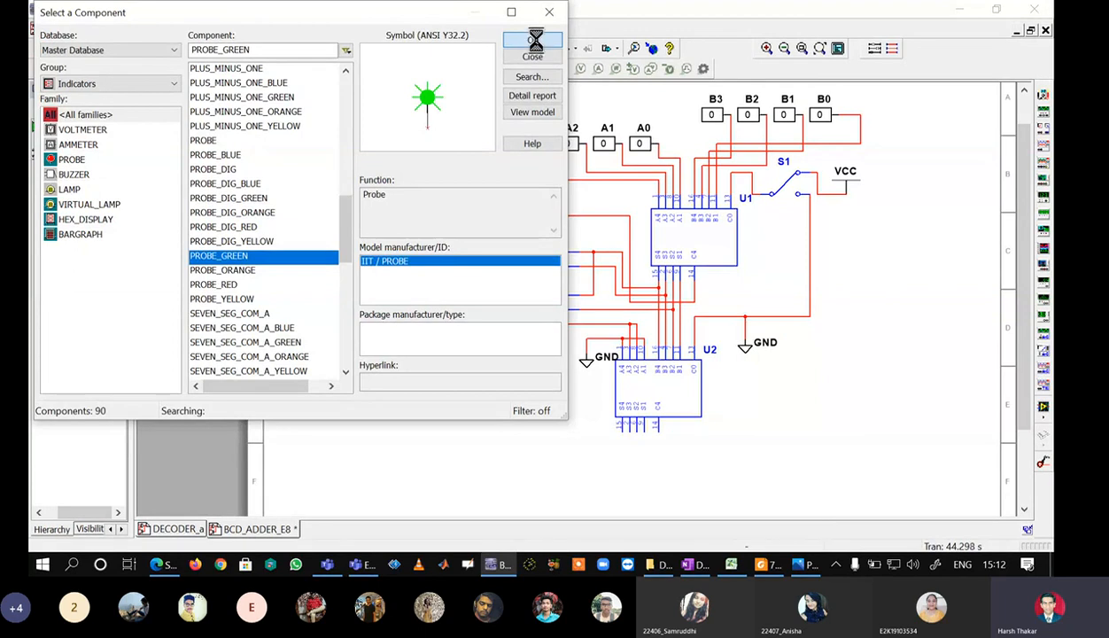
{"action": "left_click", "coordinate": [535, 41]}
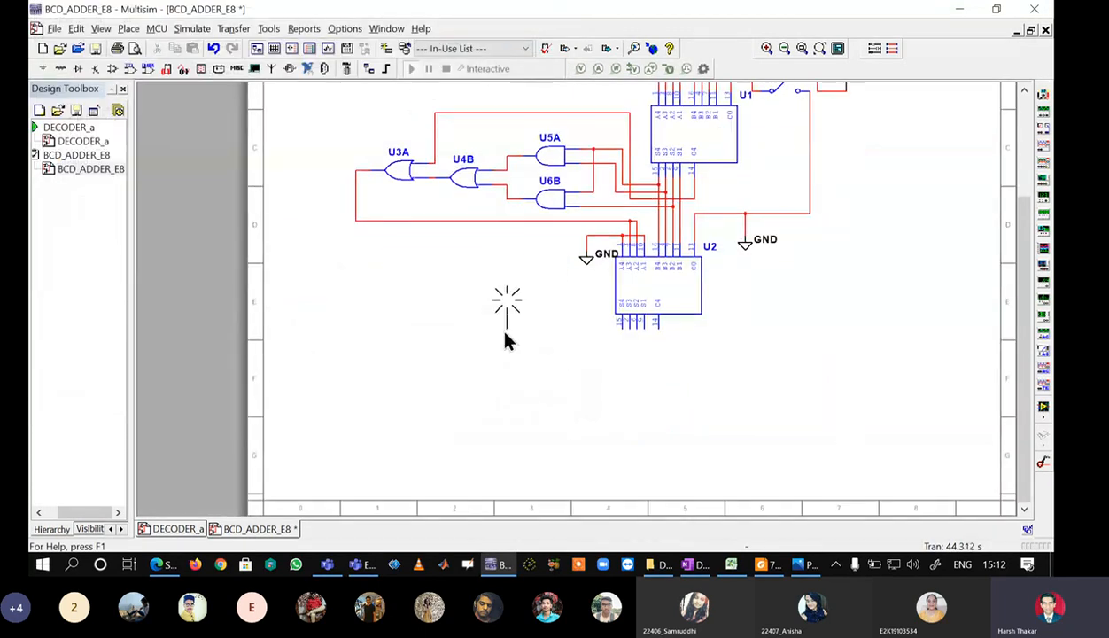
{"action": "left_click", "coordinate": [499, 341]}
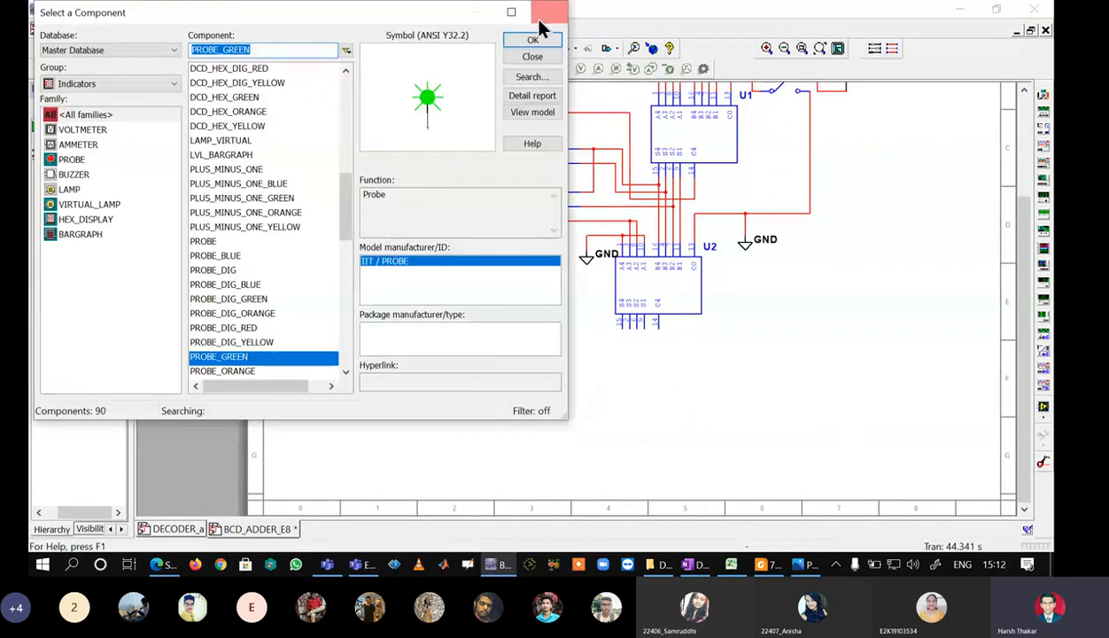
{"action": "left_click", "coordinate": [549, 14]}
- Label the green probe and duplicate it to get four probes S3, S2, S4 and S5 below adder U2
{"action": "double_click", "coordinate": [500, 285]}
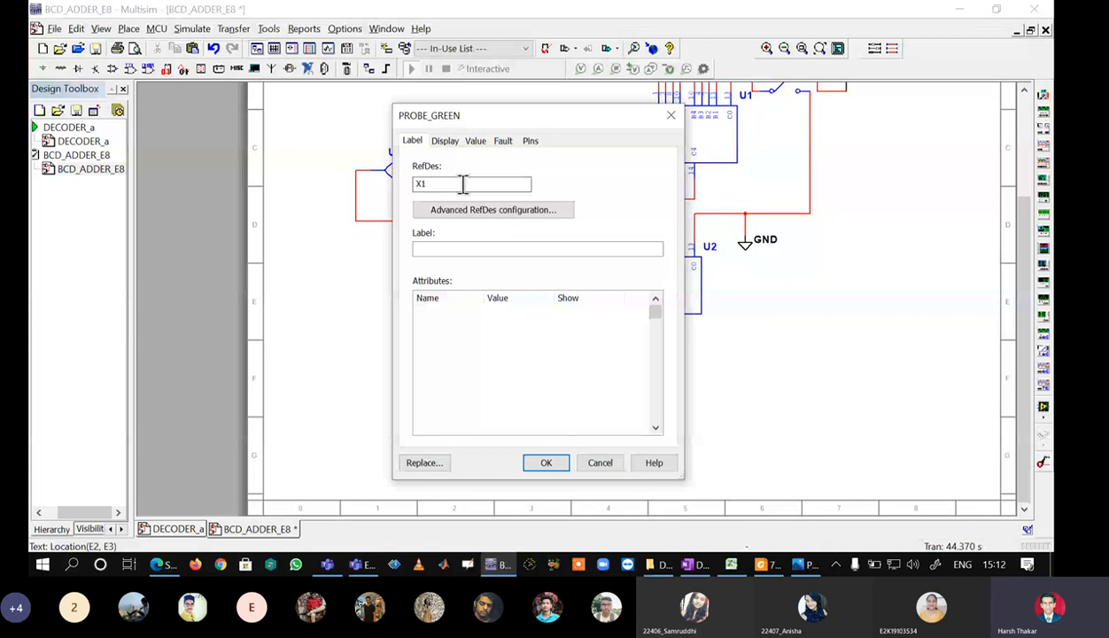
{"action": "key", "text": "Escape"}
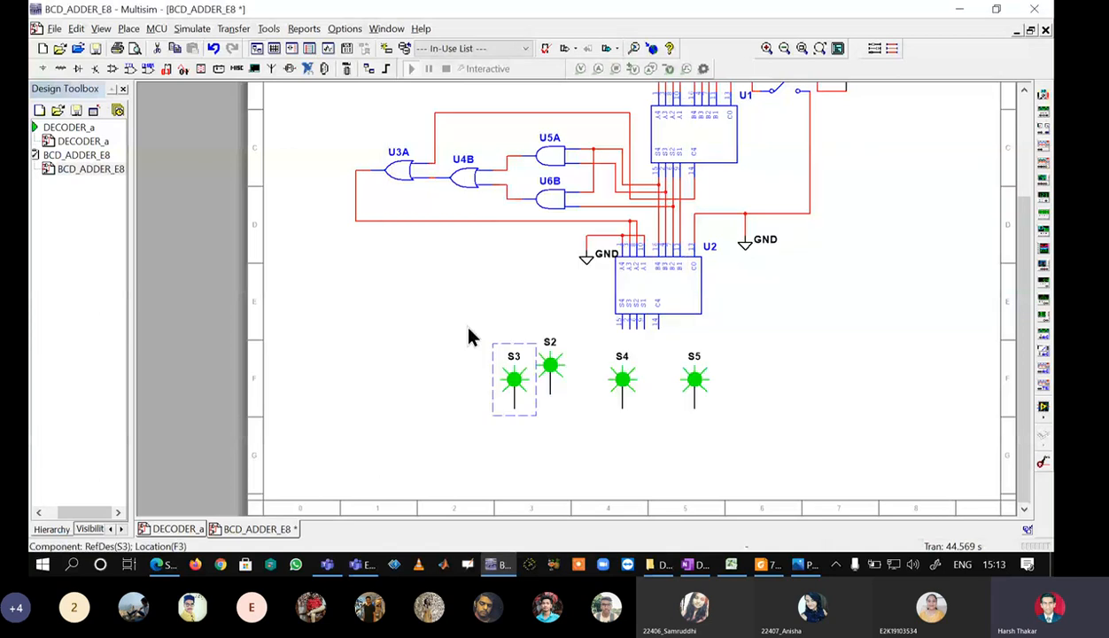
- Move probe S2 down between S3 and S4, and flip all four probes vertically so their pins point up
{"action": "left_click_drag", "start_coordinate": [450, 307], "coordinate": [660, 403]}
{"action": "left_click", "coordinate": [579, 396]}
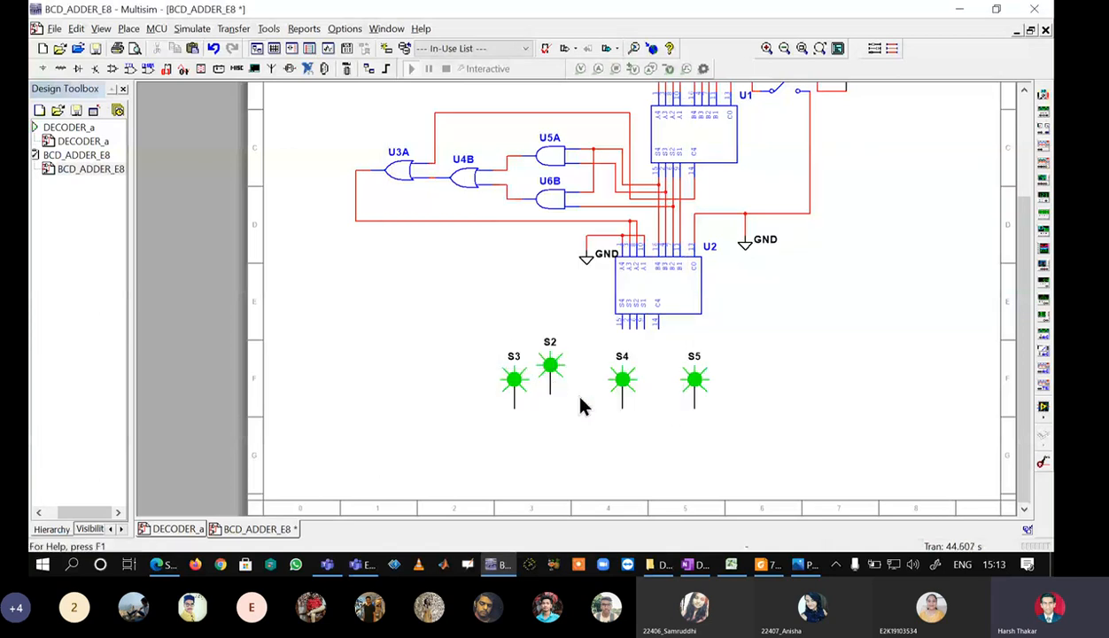
{"action": "left_click_drag", "start_coordinate": [557, 374], "coordinate": [578, 402]}
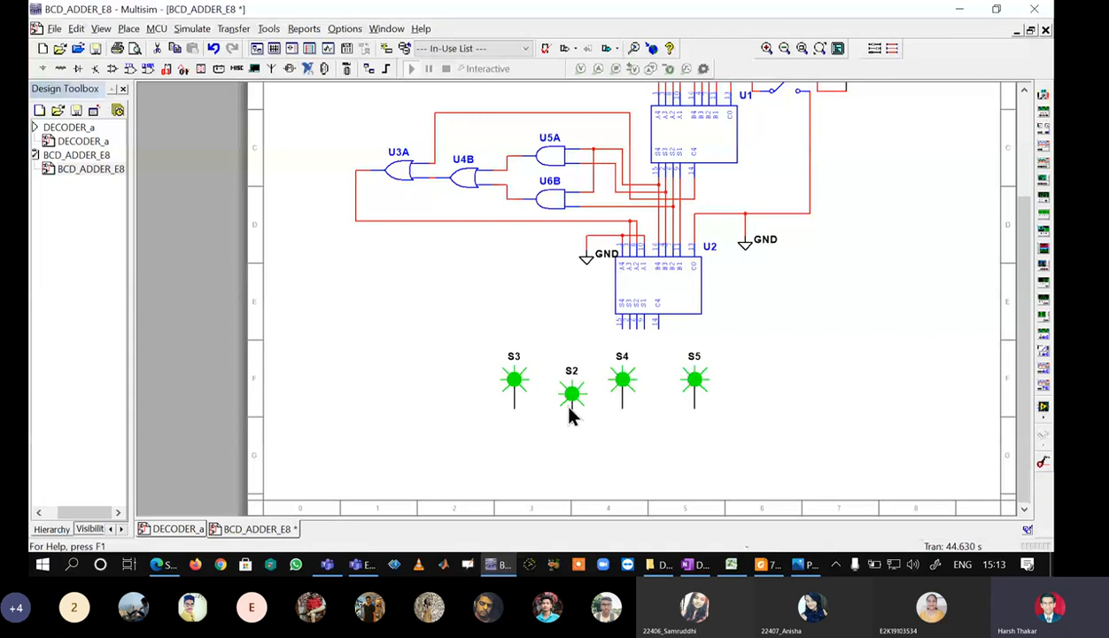
{"action": "key", "text": "alt+y"}
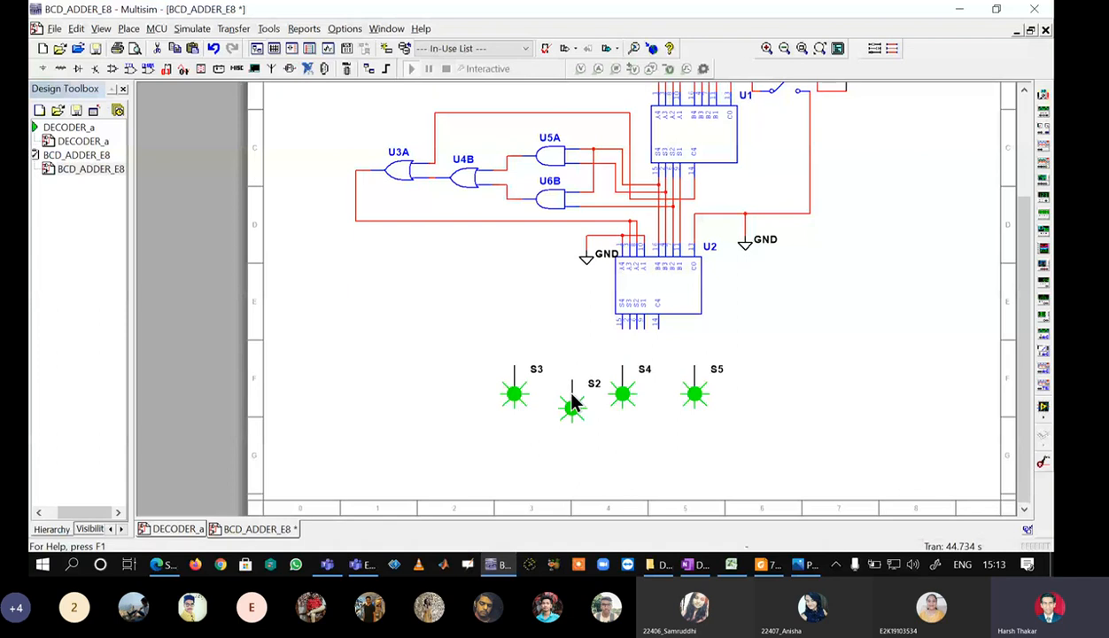
- Wire probes S5, S4, S2 and S3 to adder U2's outputs S1, S2, S3 and S4 respectively
{"action": "left_click", "coordinate": [694, 365]}
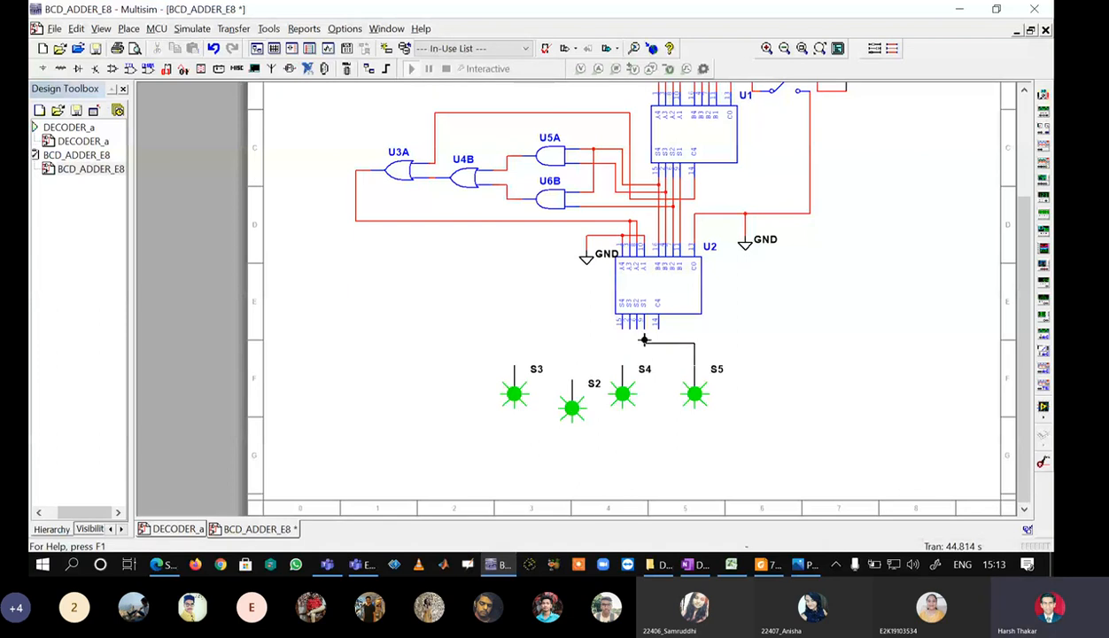
{"action": "left_click", "coordinate": [645, 329]}
{"action": "left_click", "coordinate": [623, 365]}
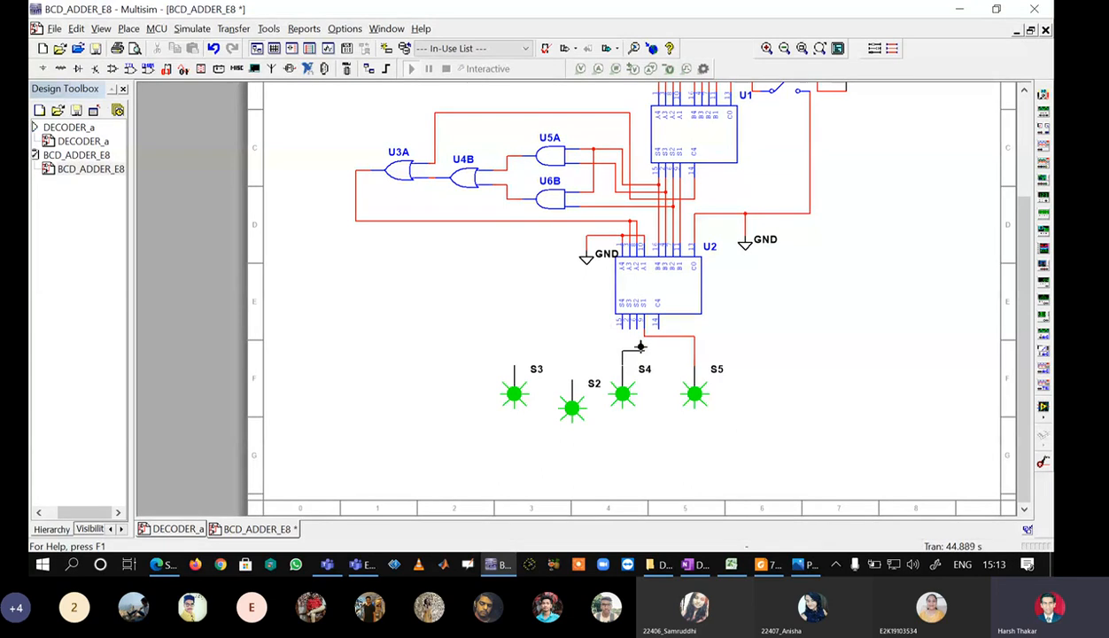
{"action": "left_click", "coordinate": [632, 326]}
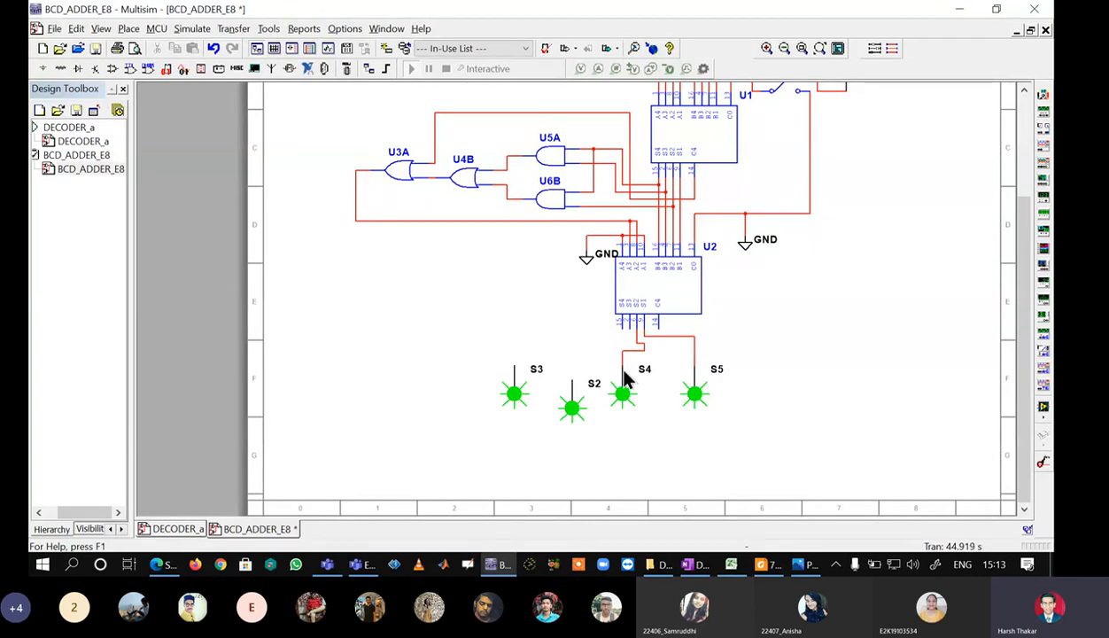
{"action": "left_click", "coordinate": [572, 379]}
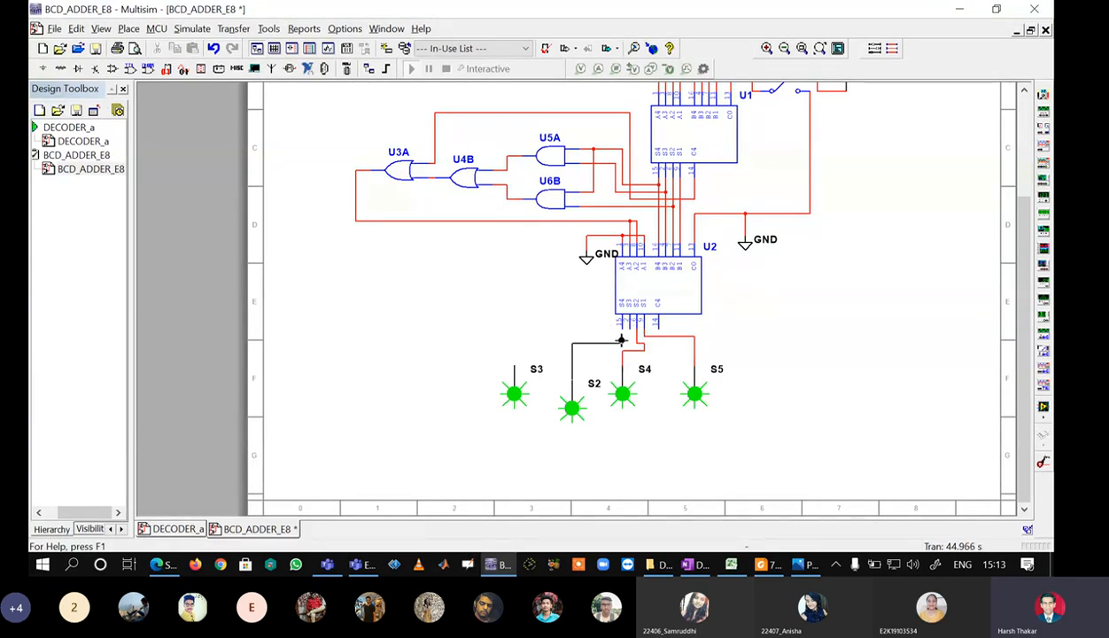
{"action": "left_click", "coordinate": [619, 324]}
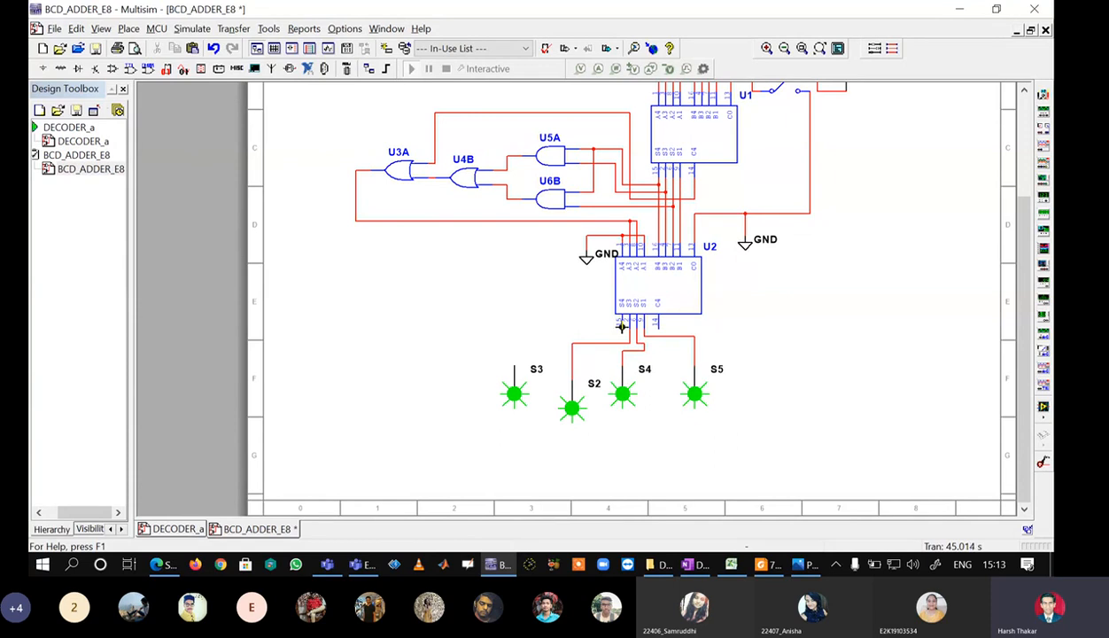
{"action": "left_click", "coordinate": [622, 324]}
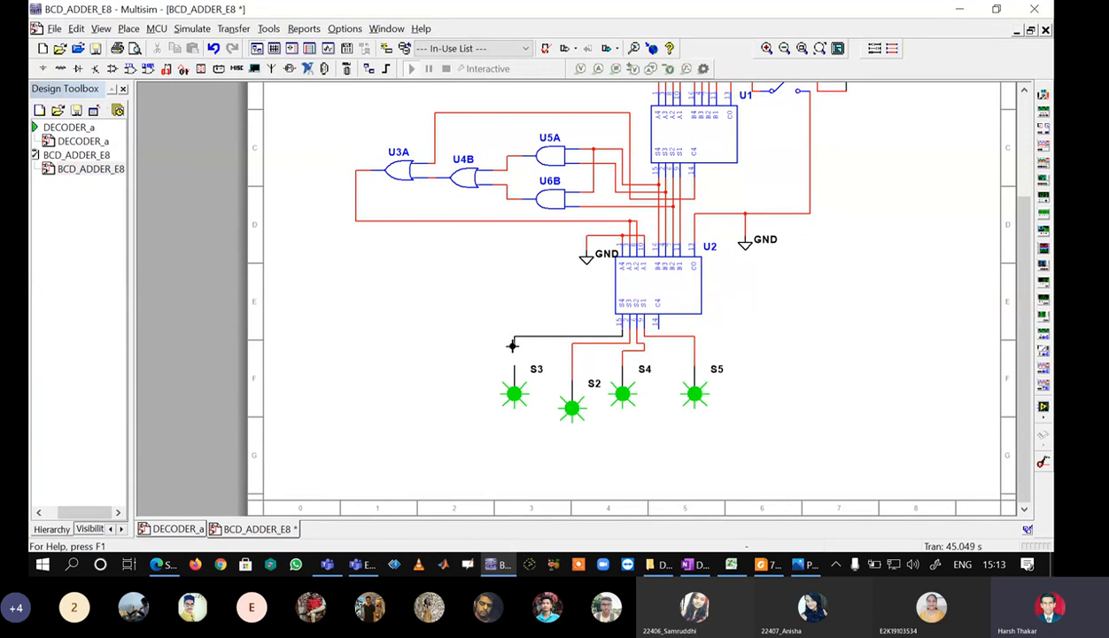
- Wire pin 15 (S4 output) of U2 to probe S3 and move the probe close to probe S2
{"action": "left_click", "coordinate": [514, 362]}
{"action": "left_click", "coordinate": [514, 399]}
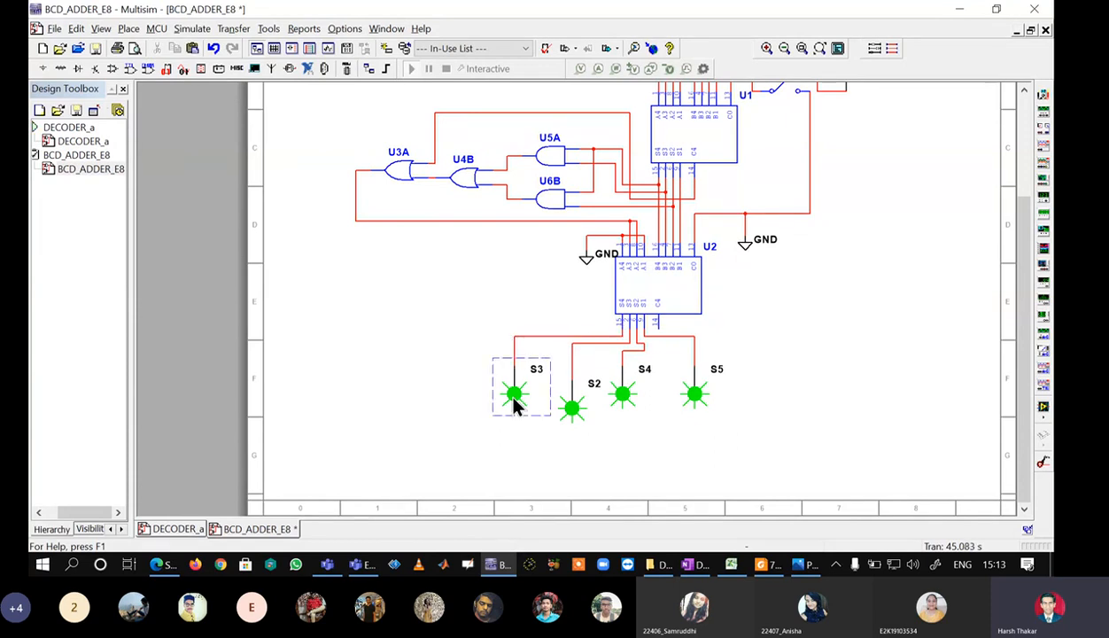
{"action": "left_click_drag", "start_coordinate": [514, 398], "coordinate": [521, 406]}
{"action": "key", "text": "Right"}
{"action": "key", "text": "Right"}
{"action": "key", "text": "Right"}
{"action": "key", "text": "Right"}
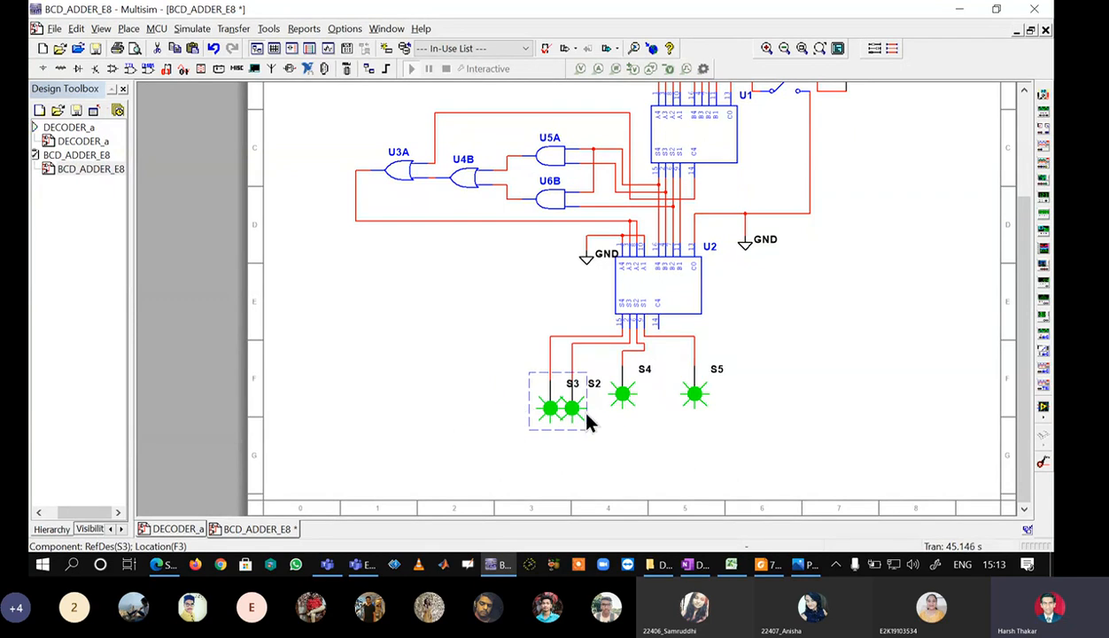
- Move probes S3 and S2 together so they line up directly beside probe S4
{"action": "left_click_drag", "start_coordinate": [528, 370], "coordinate": [589, 442]}
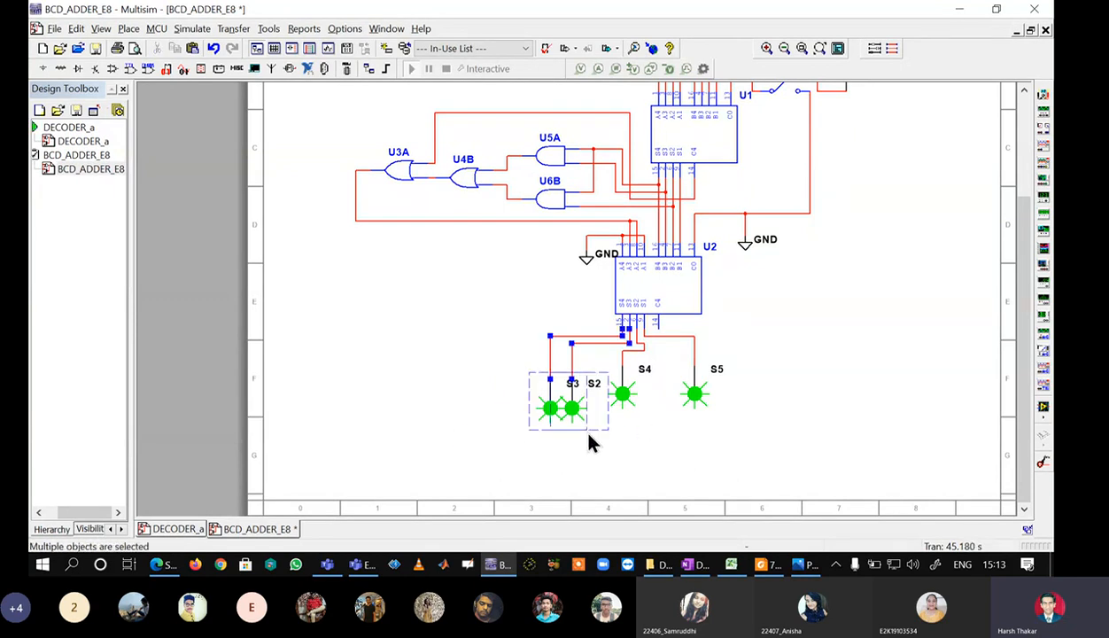
{"action": "key", "text": "Right"}
{"action": "key", "text": "Right"}
{"action": "key", "text": "Right"}
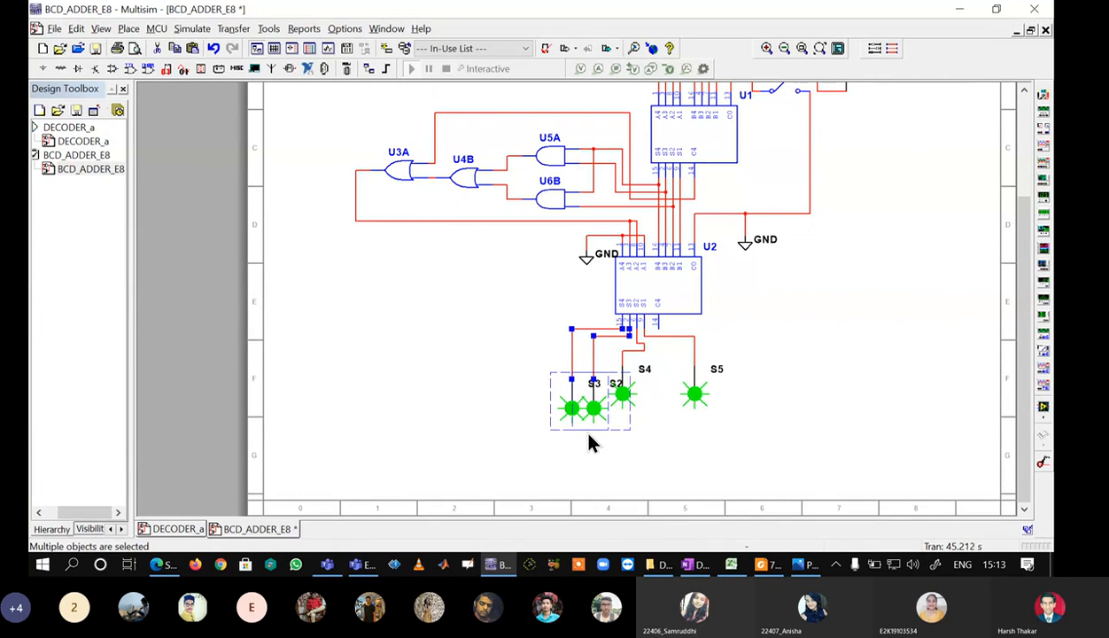
{"action": "key", "text": "Down"}
{"action": "key", "text": "Up"}
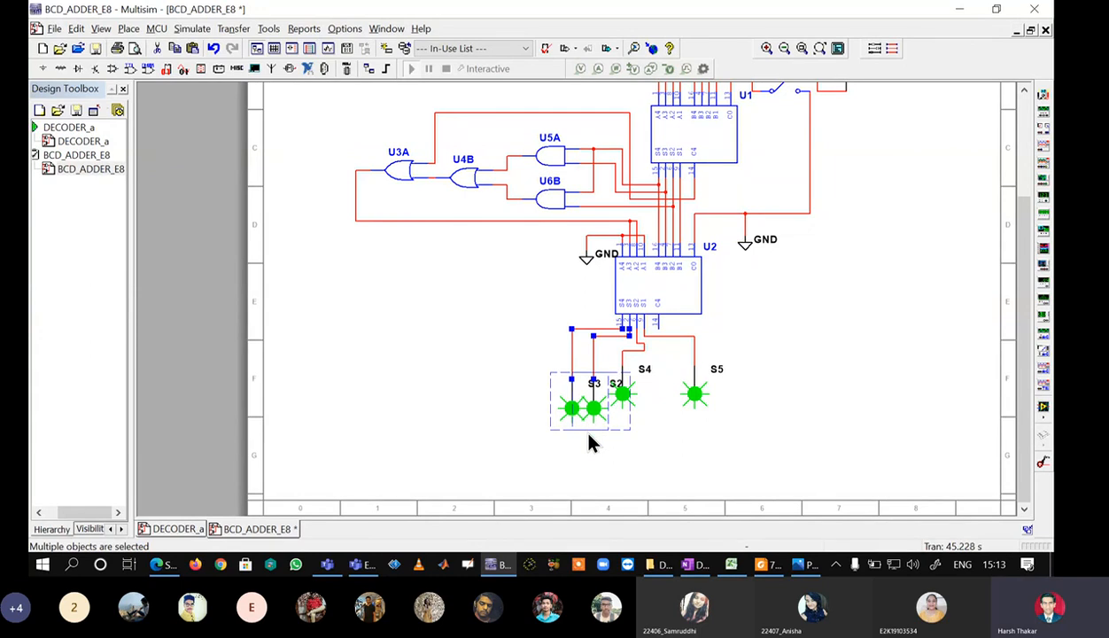
{"action": "key", "text": "Up"}
{"action": "key", "text": "Right"}
{"action": "key", "text": "Up"}
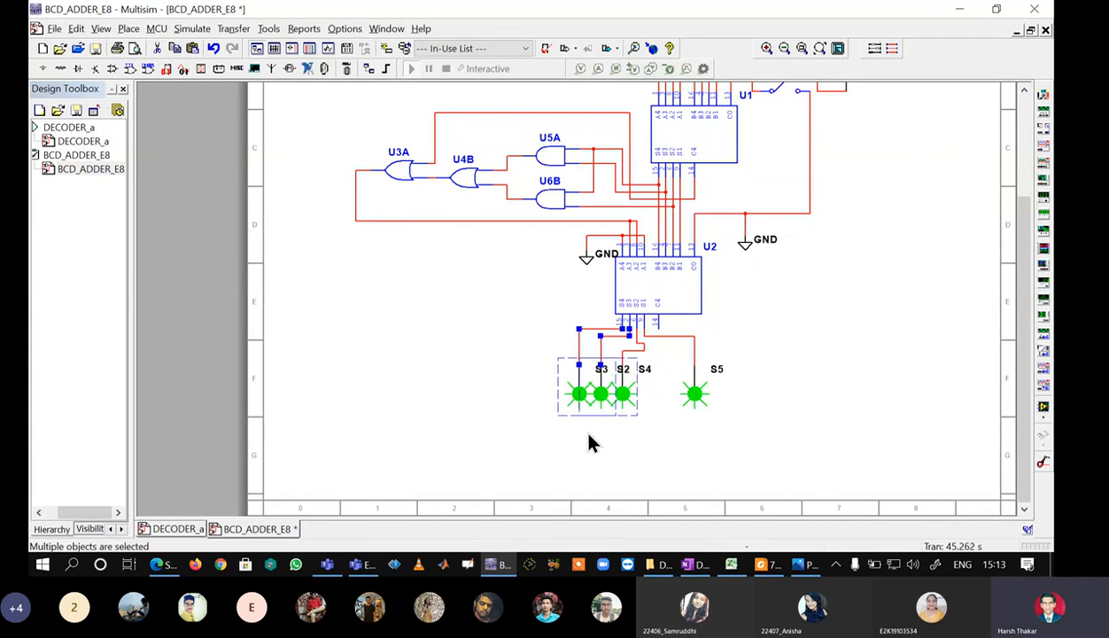
- Move probes S3, S2 and S4 together slightly down and right, beneath the outputs of U2
{"action": "left_click_drag", "start_coordinate": [536, 362], "coordinate": [663, 422]}
{"action": "key", "text": "Down"}
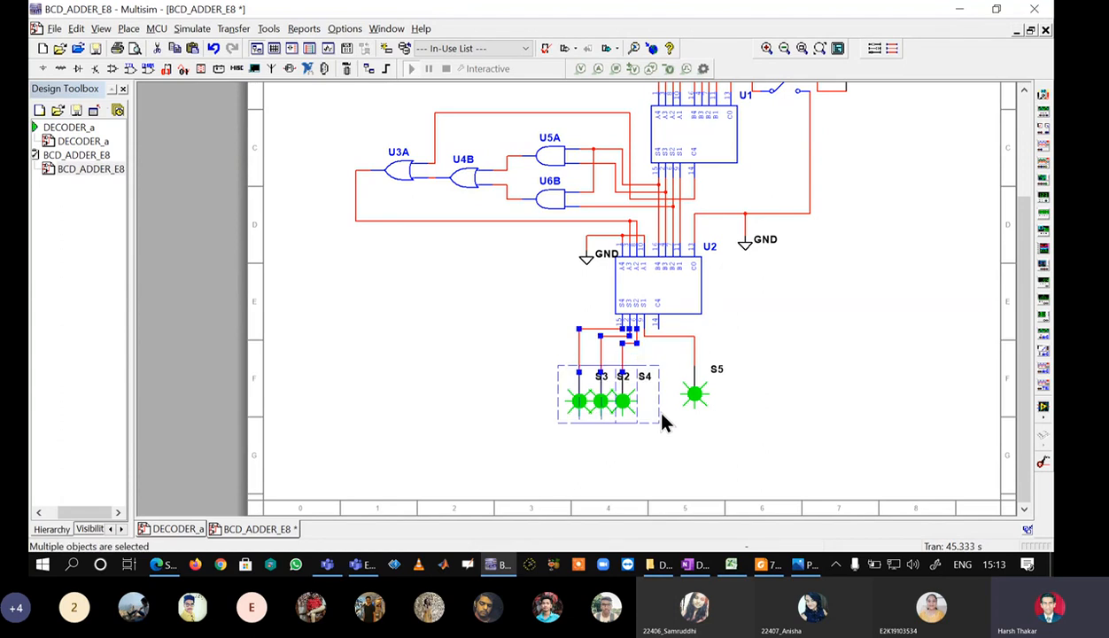
{"action": "key", "text": "Right"}
{"action": "key", "text": "Right"}
{"action": "key", "text": "Right"}
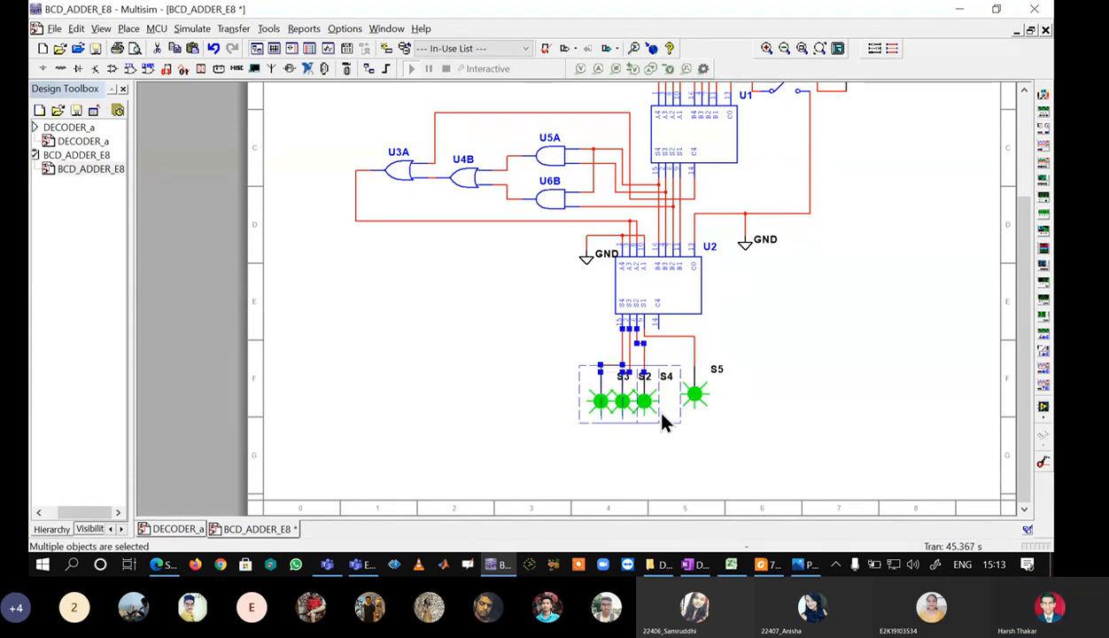
{"action": "key", "text": "Right"}
{"action": "left_click", "coordinate": [749, 436]}
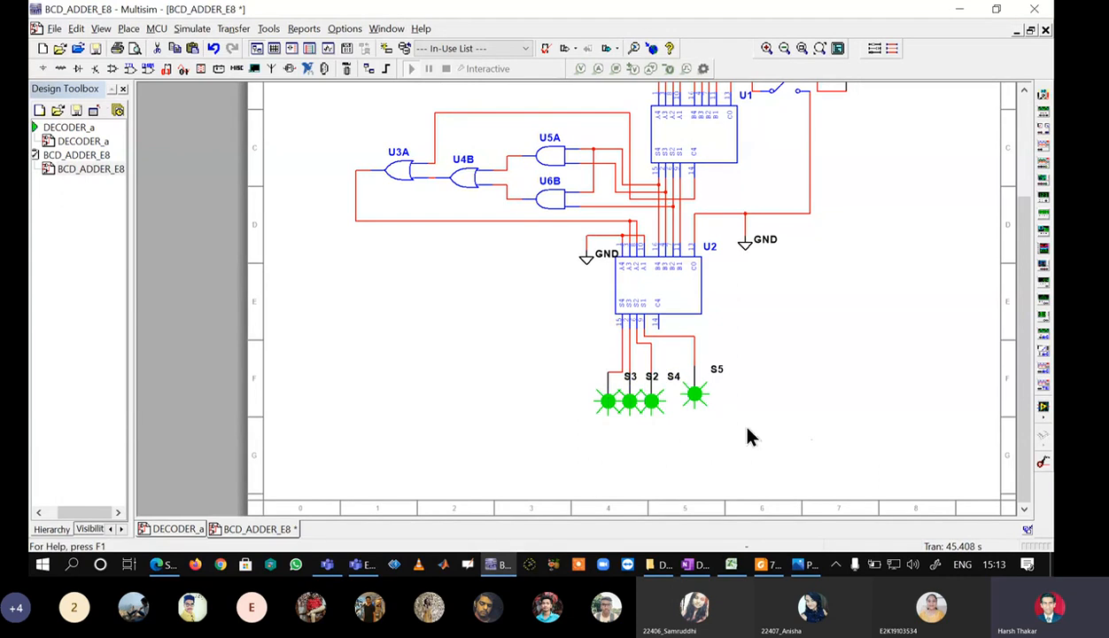
- Align probe S5 with the row of other probes and bring it closer to probe S4
{"action": "left_click", "coordinate": [695, 403]}
{"action": "key", "text": "Down"}
{"action": "key", "text": "Left"}
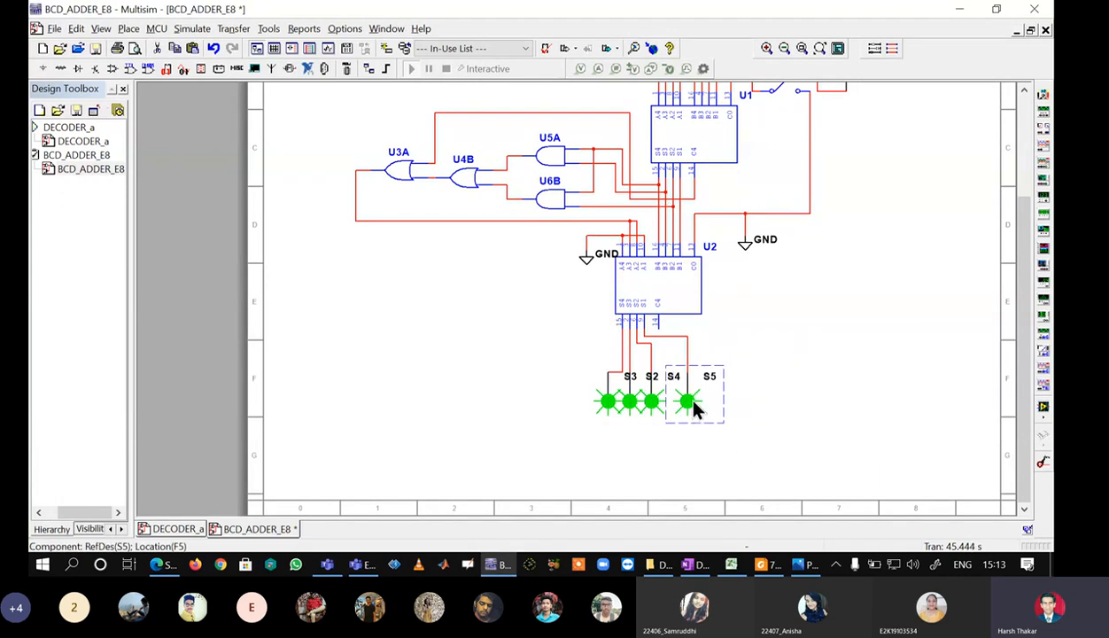
{"action": "key", "text": "Left"}
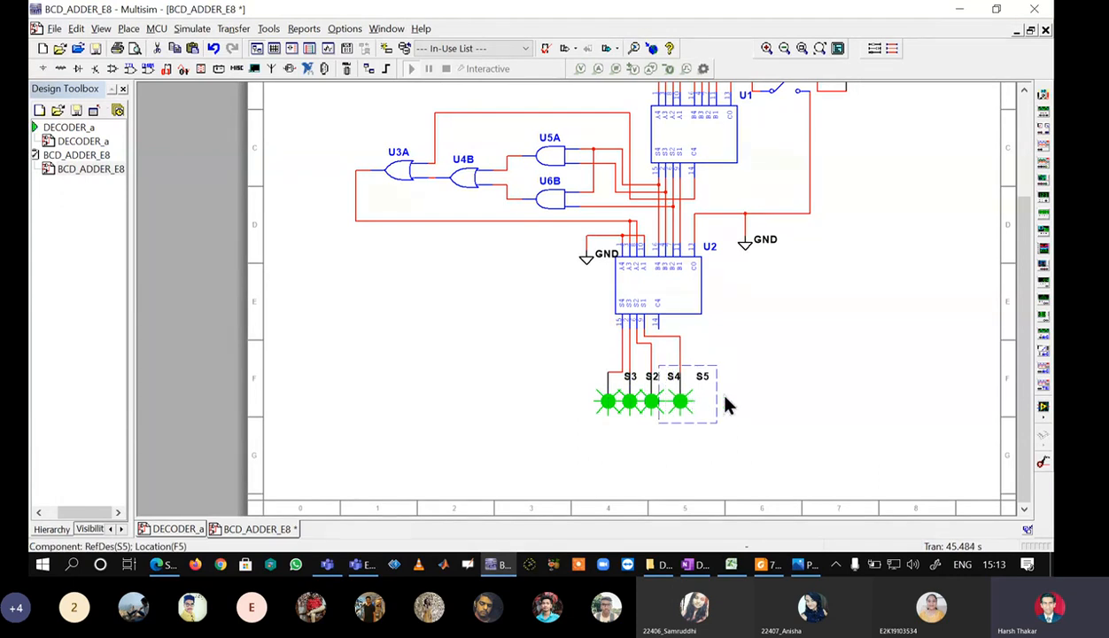
- Try to change the reference designator of probe S4 to S1
{"action": "left_click", "coordinate": [670, 376]}
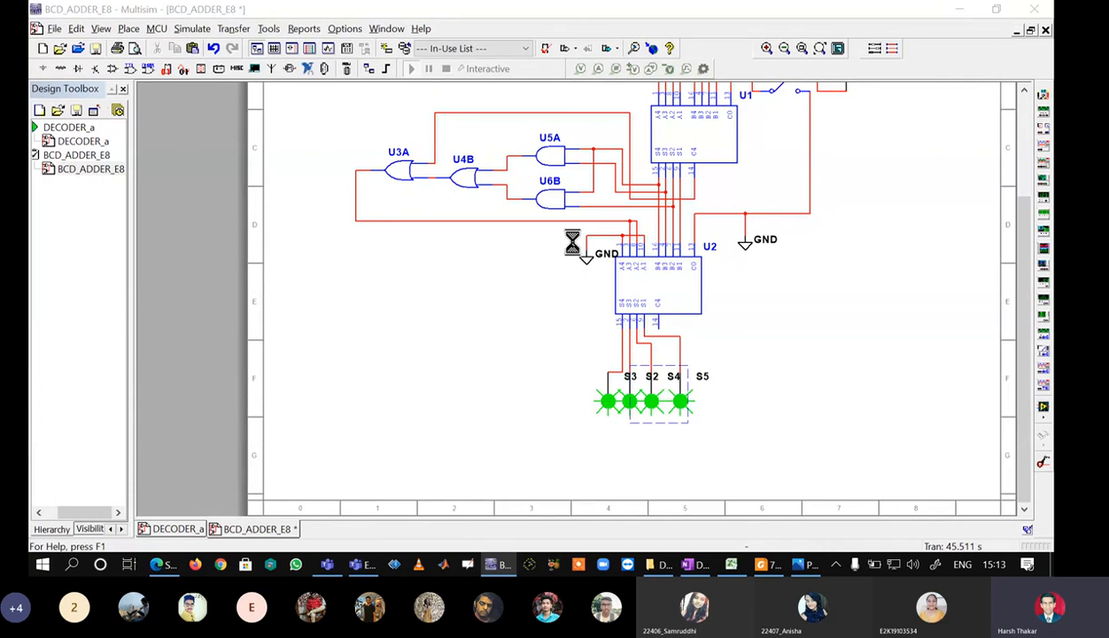
{"action": "left_click", "coordinate": [413, 140]}
{"action": "left_click", "coordinate": [451, 181]}
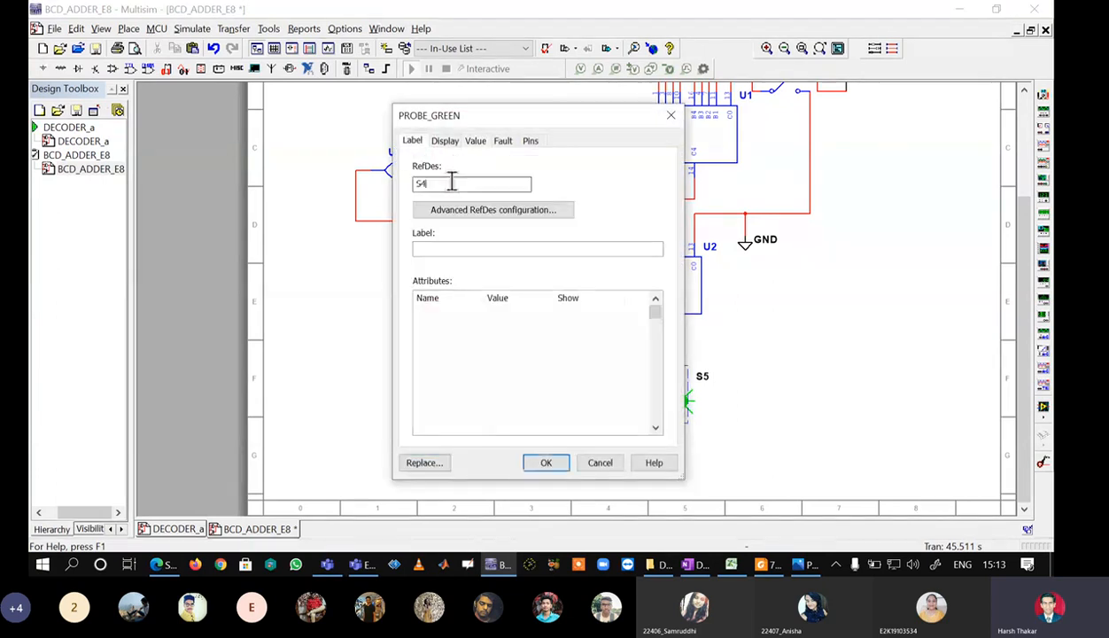
{"action": "double_click", "coordinate": [452, 182]}
{"action": "type", "text": "Z1"}
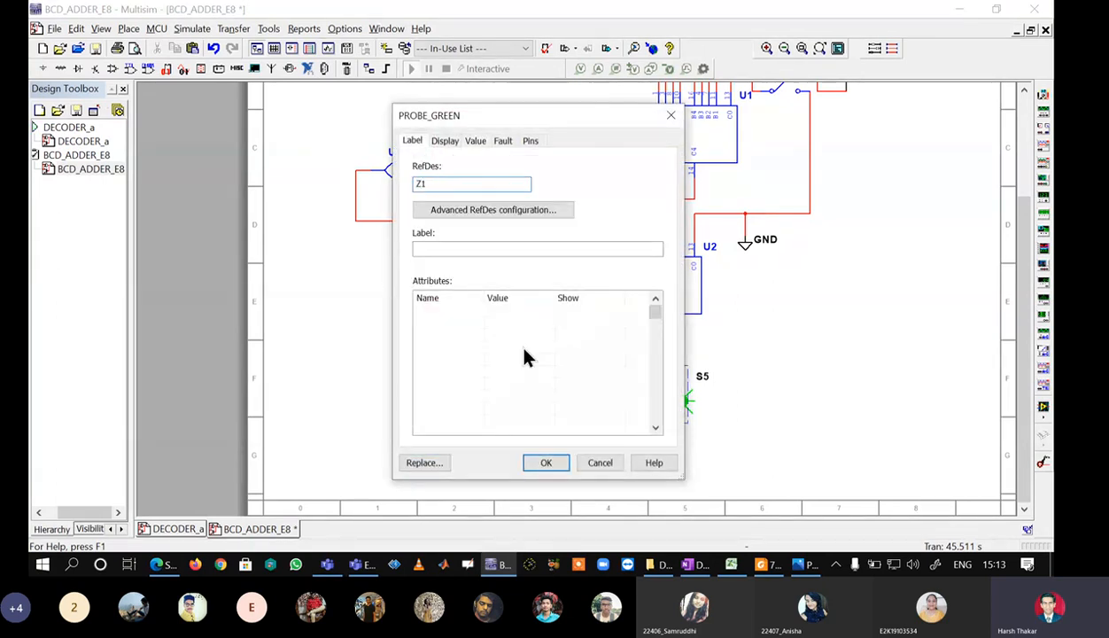
{"action": "key", "text": "BackSpace"}
{"action": "key", "text": "BackSpace"}
{"action": "type", "text": "S1"}
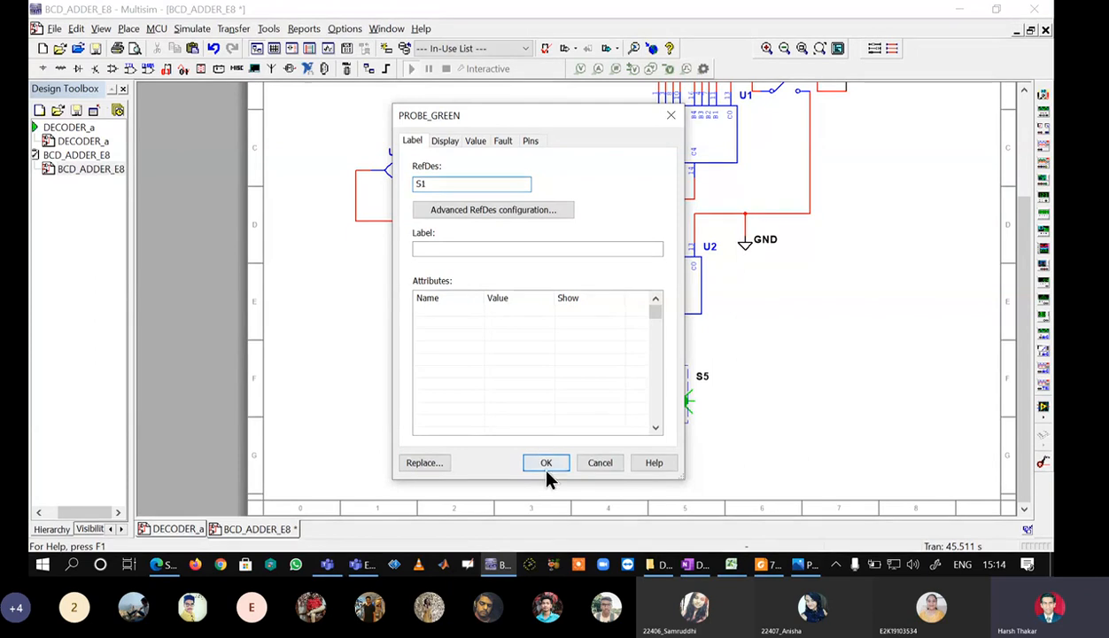
{"action": "left_click", "coordinate": [547, 472]}
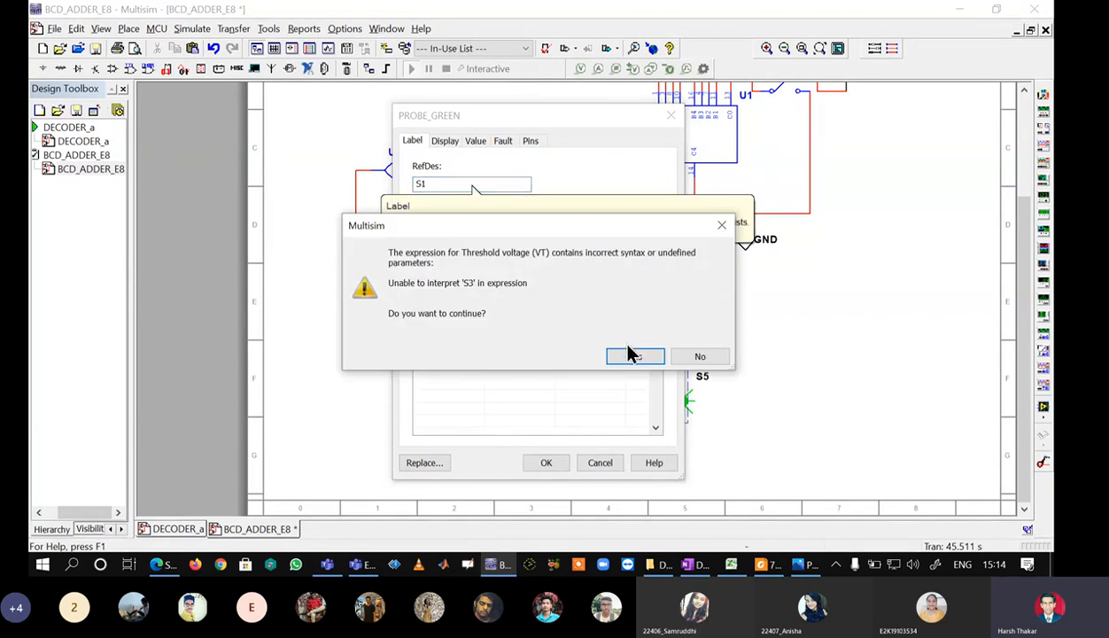
{"action": "left_click", "coordinate": [630, 355]}
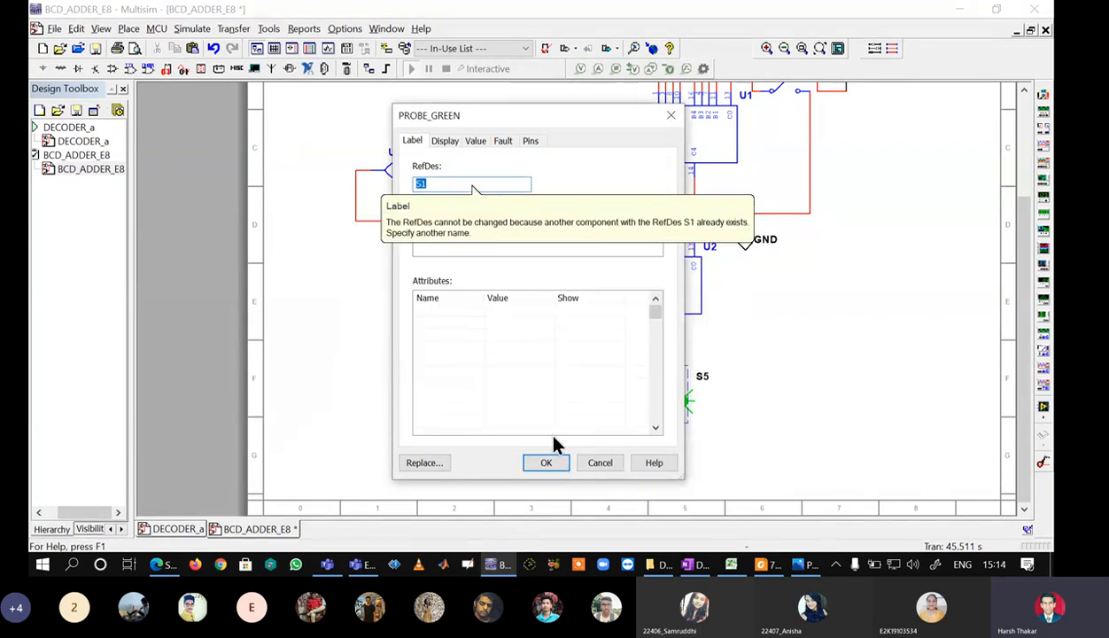
{"action": "left_click", "coordinate": [451, 184]}
{"action": "key", "text": "BackSpace"}
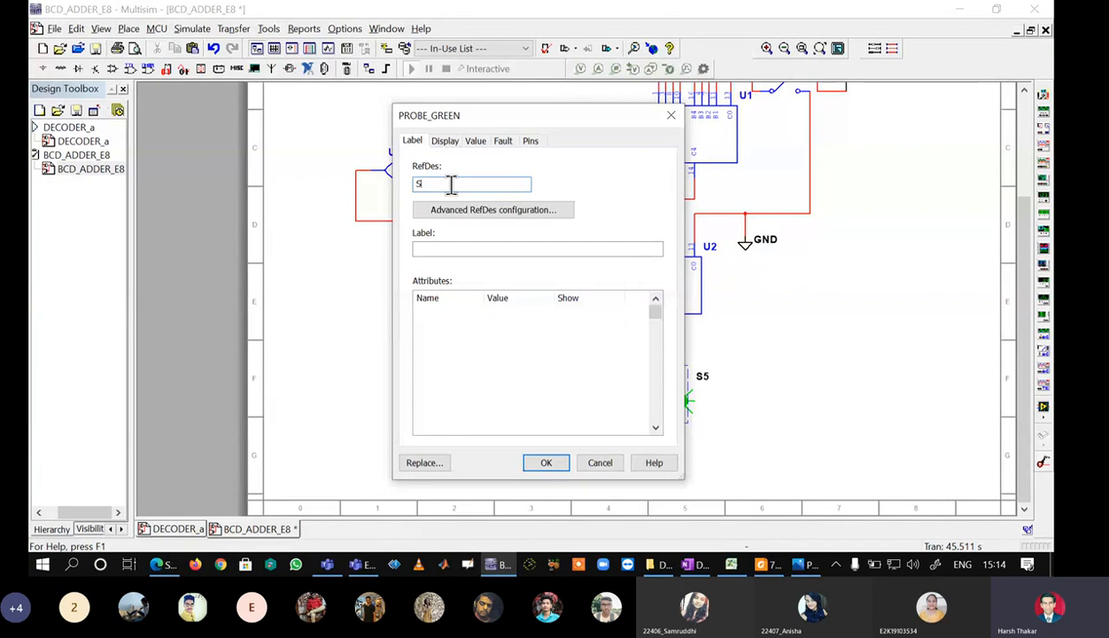
{"action": "key", "text": "BackSpace"}
{"action": "type", "text": "S1"}
{"action": "left_click", "coordinate": [426, 141]}
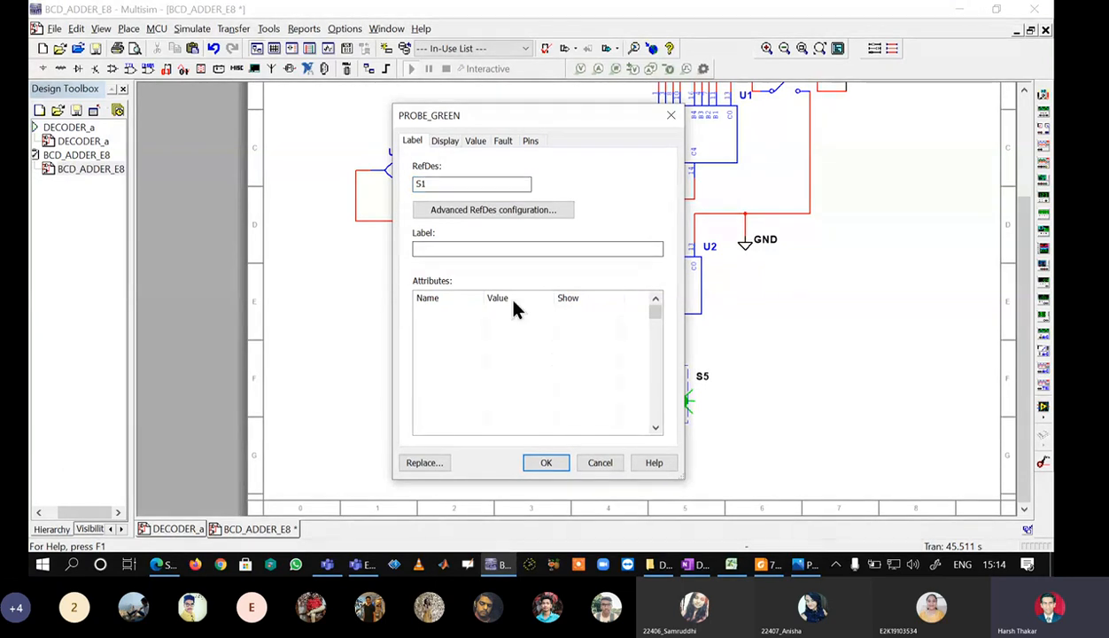
{"action": "left_click", "coordinate": [546, 465]}
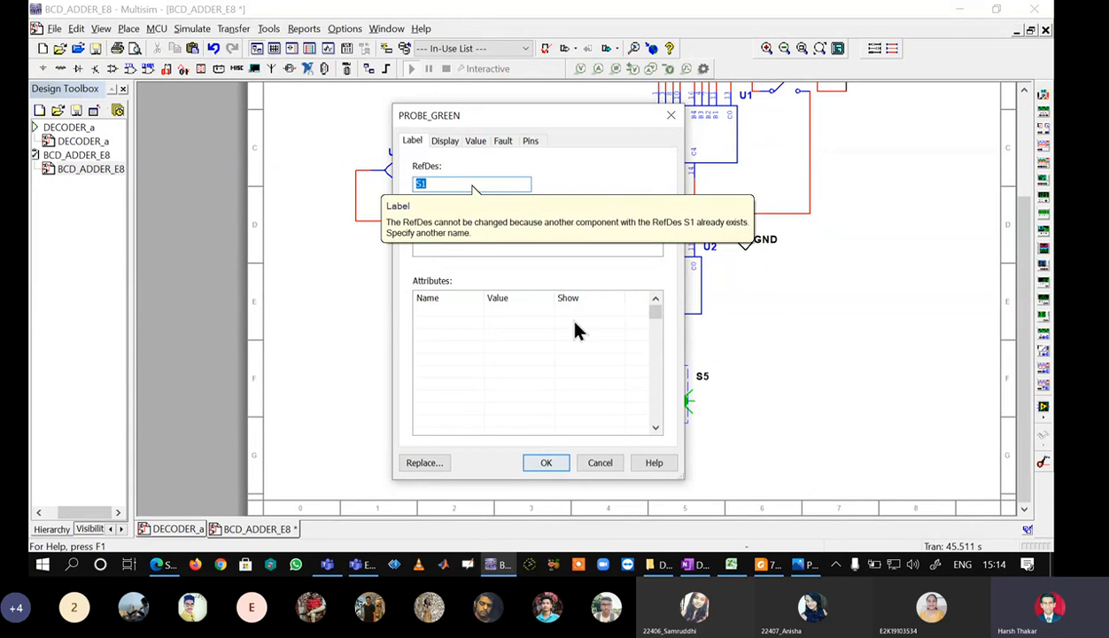
{"action": "left_click", "coordinate": [672, 116]}
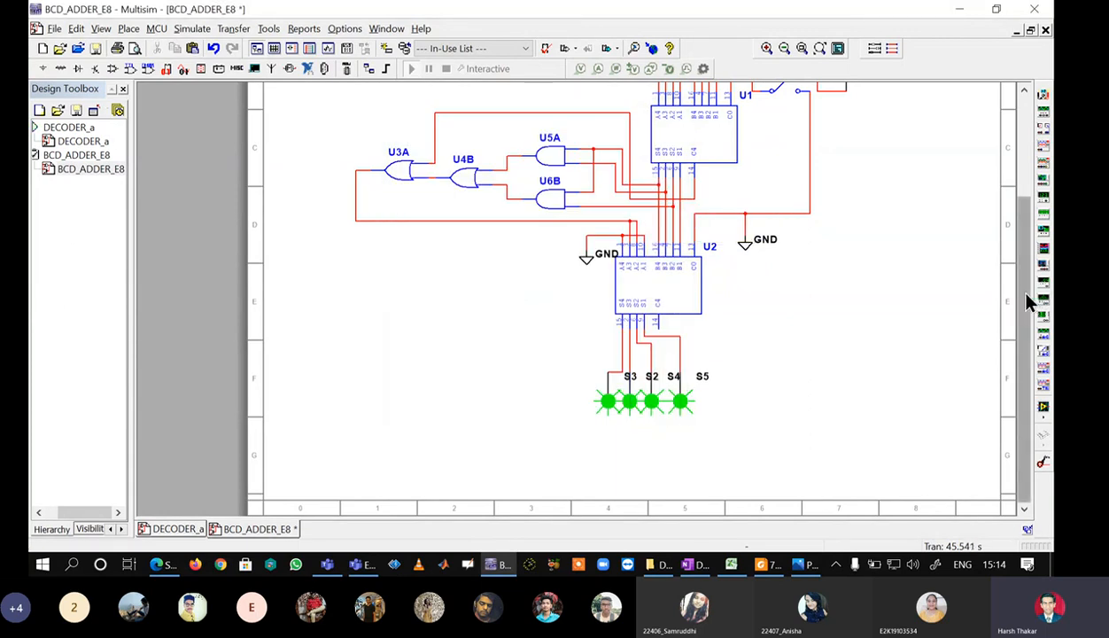
- Rename the SPDT switch next to VCC from S1 to S
{"action": "left_click_drag", "start_coordinate": [1025, 294], "coordinate": [1045, 207]}
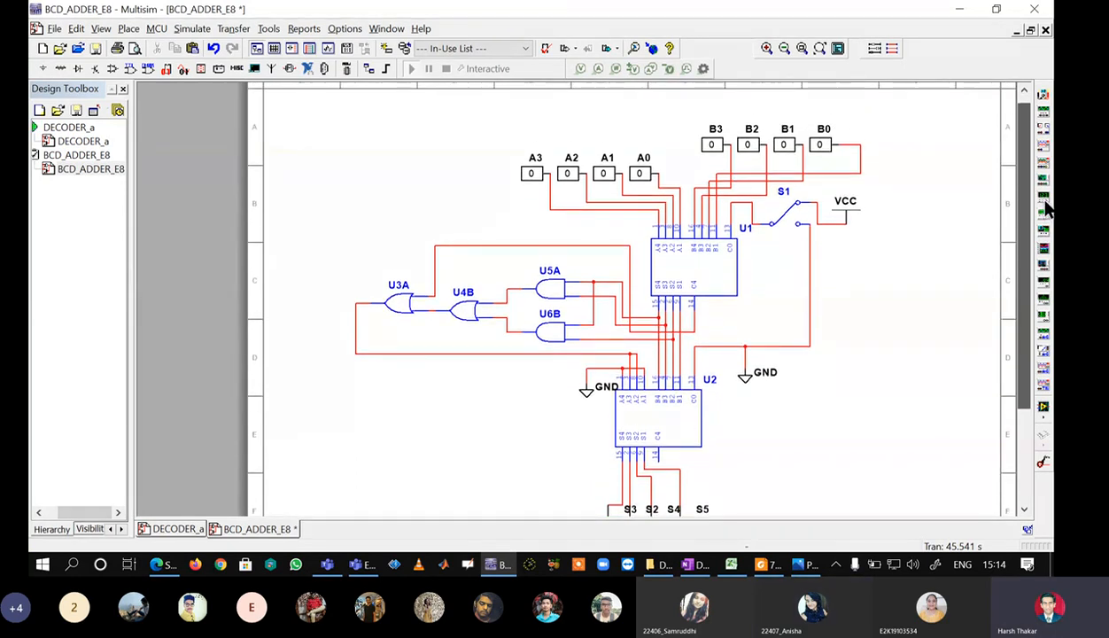
{"action": "left_click", "coordinate": [805, 224]}
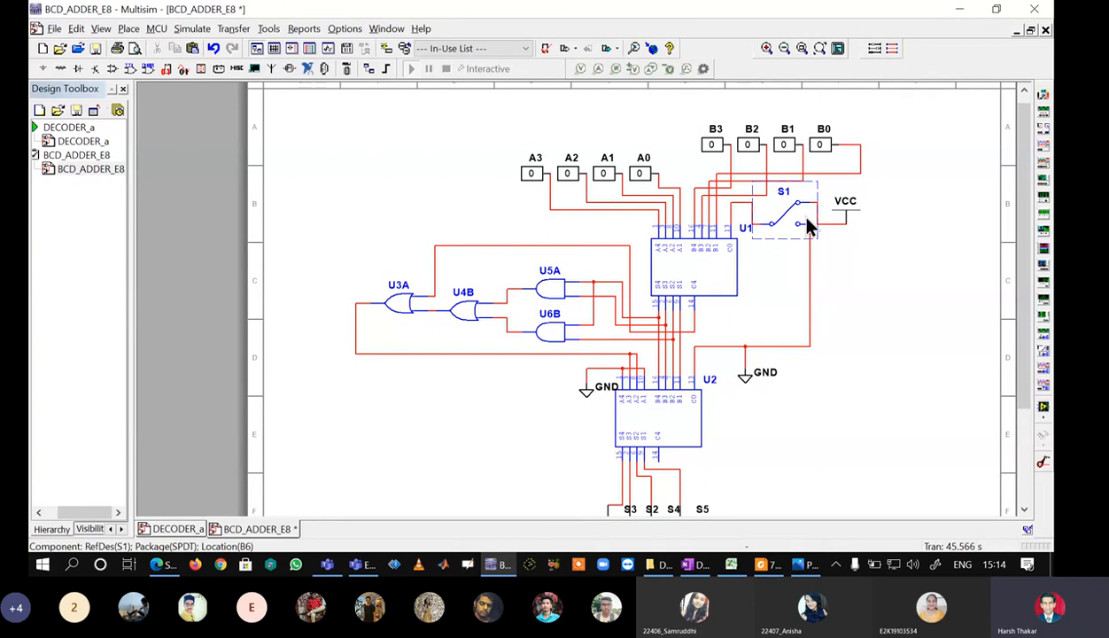
{"action": "left_click", "coordinate": [911, 415]}
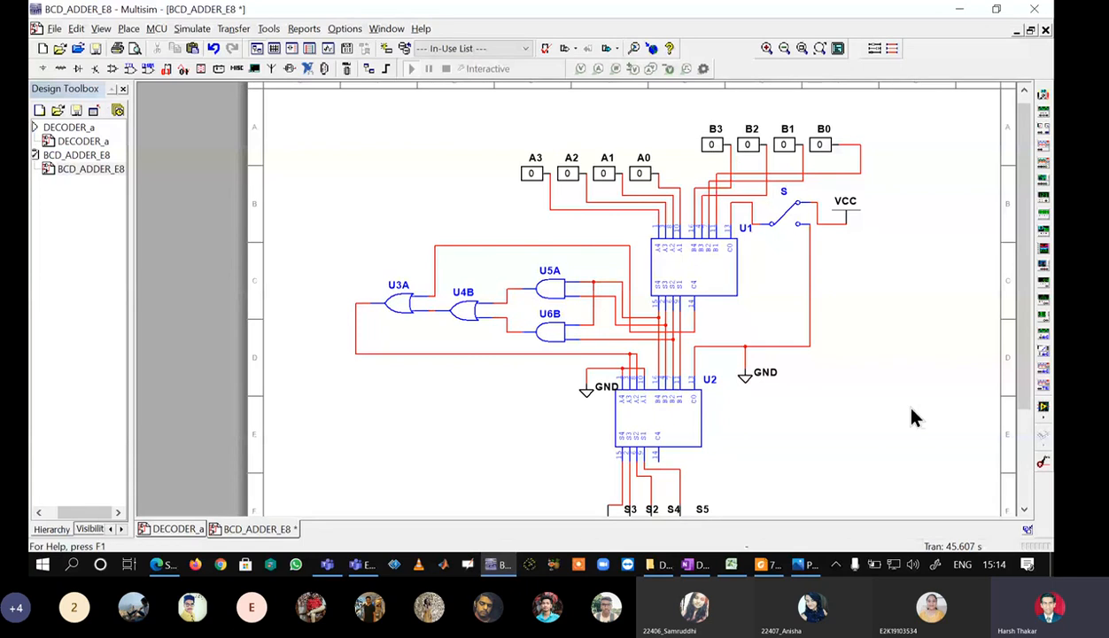
- Change the reference designator of probe S4 to S1, keeping its threshold voltage expression
{"action": "scroll", "coordinate": [910, 410], "scroll_direction": "down", "scroll_amount": 3}
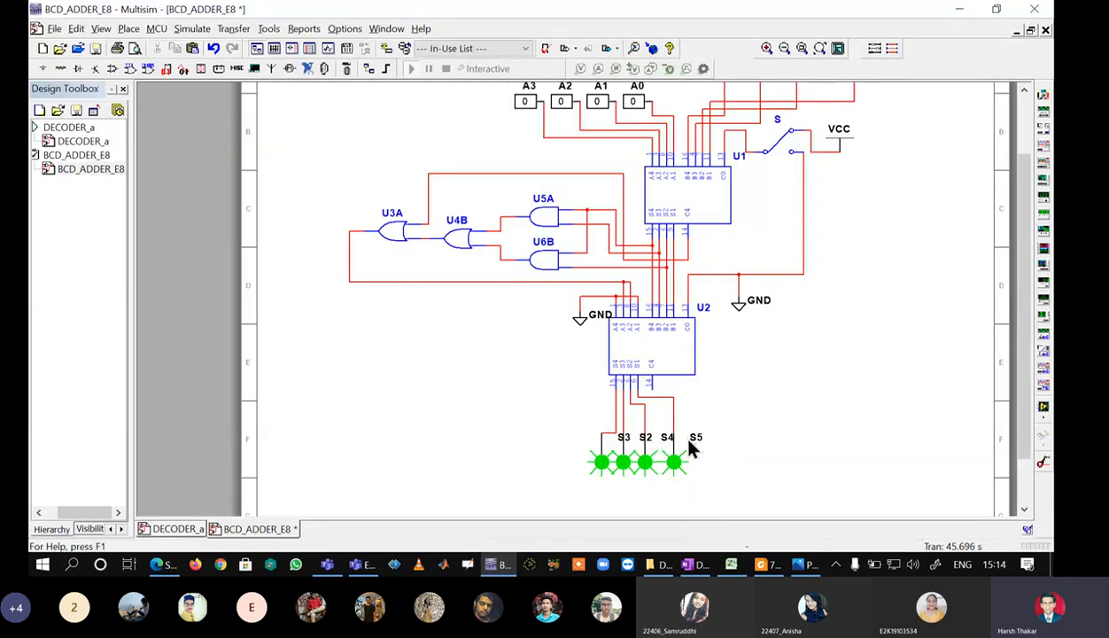
{"action": "double_click", "coordinate": [670, 448]}
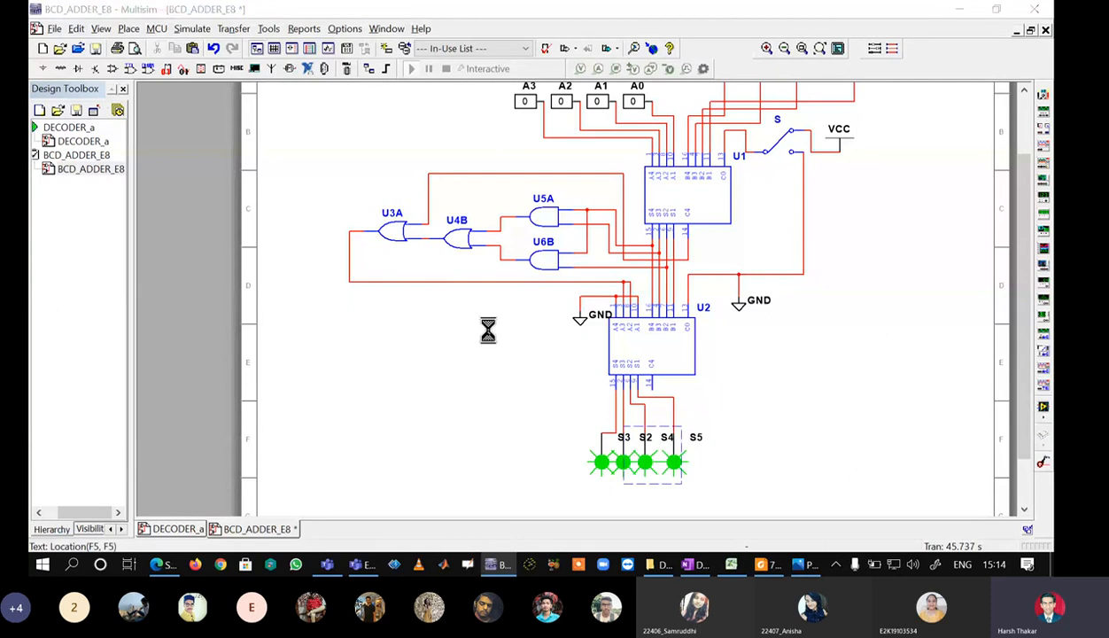
{"action": "type", "text": "S3"}
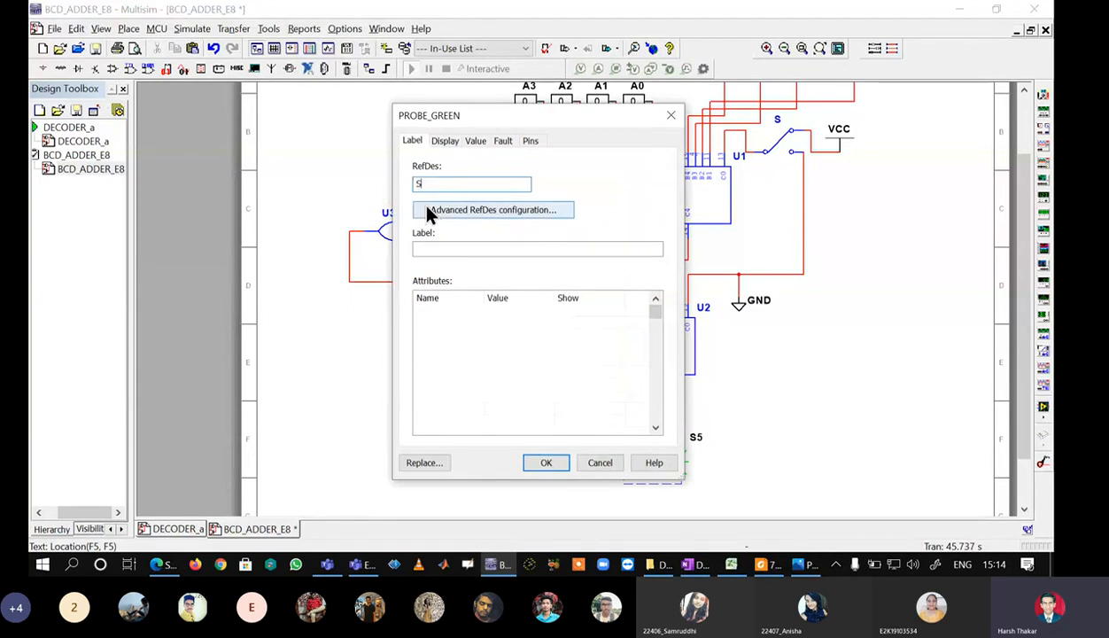
{"action": "left_click", "coordinate": [548, 462]}
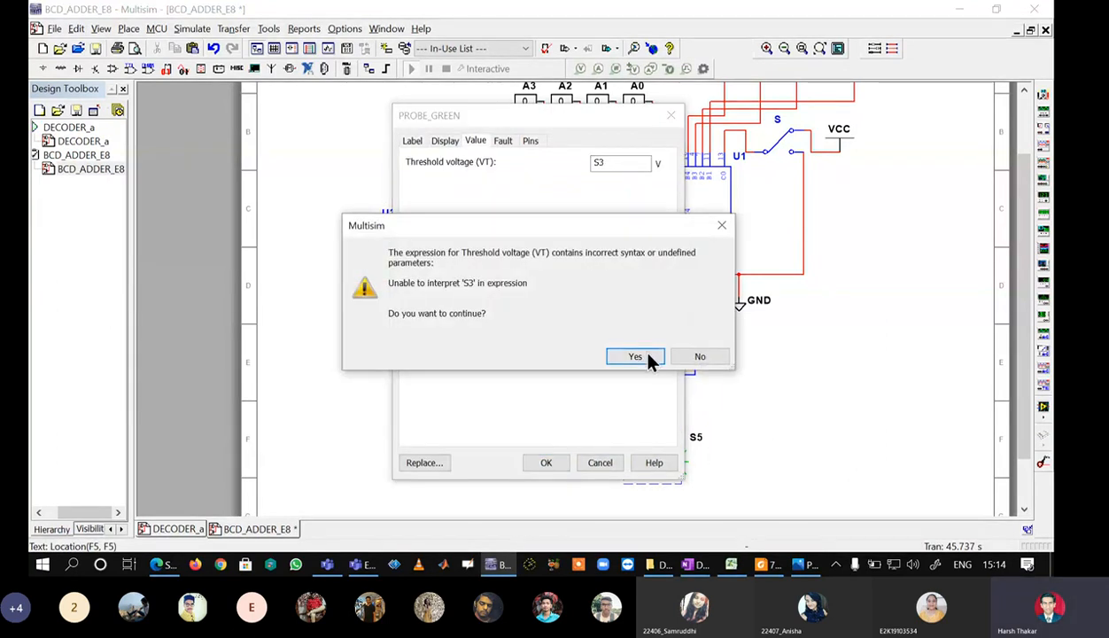
{"action": "left_click", "coordinate": [637, 355]}
- Change the reference designator of probe S5 to S0, keeping its threshold voltage expression
{"action": "double_click", "coordinate": [700, 448]}
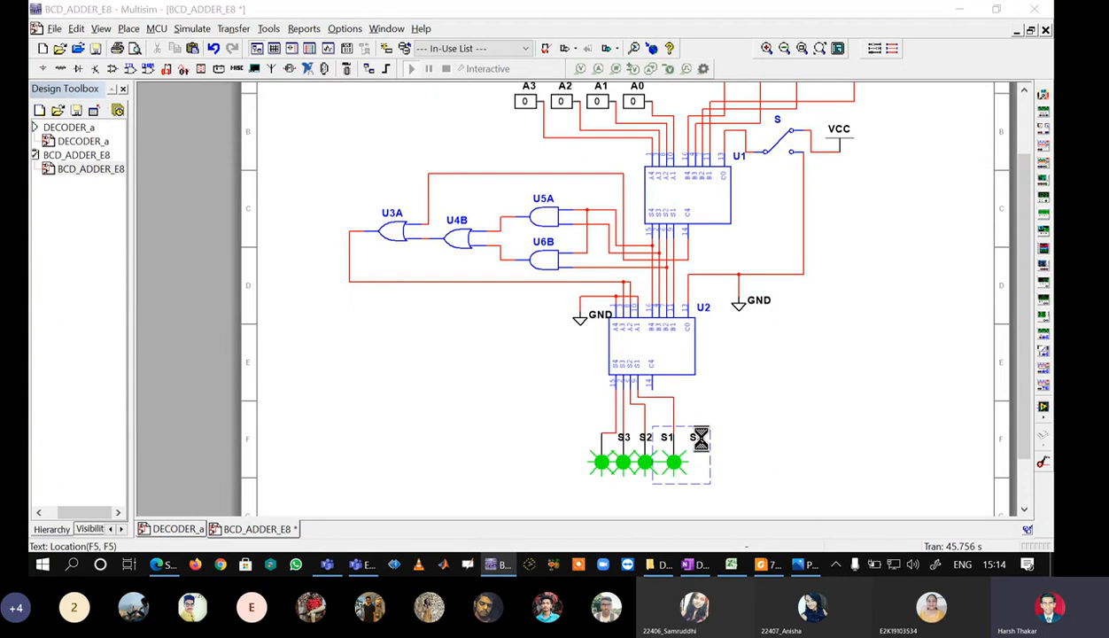
{"action": "left_click", "coordinate": [412, 142]}
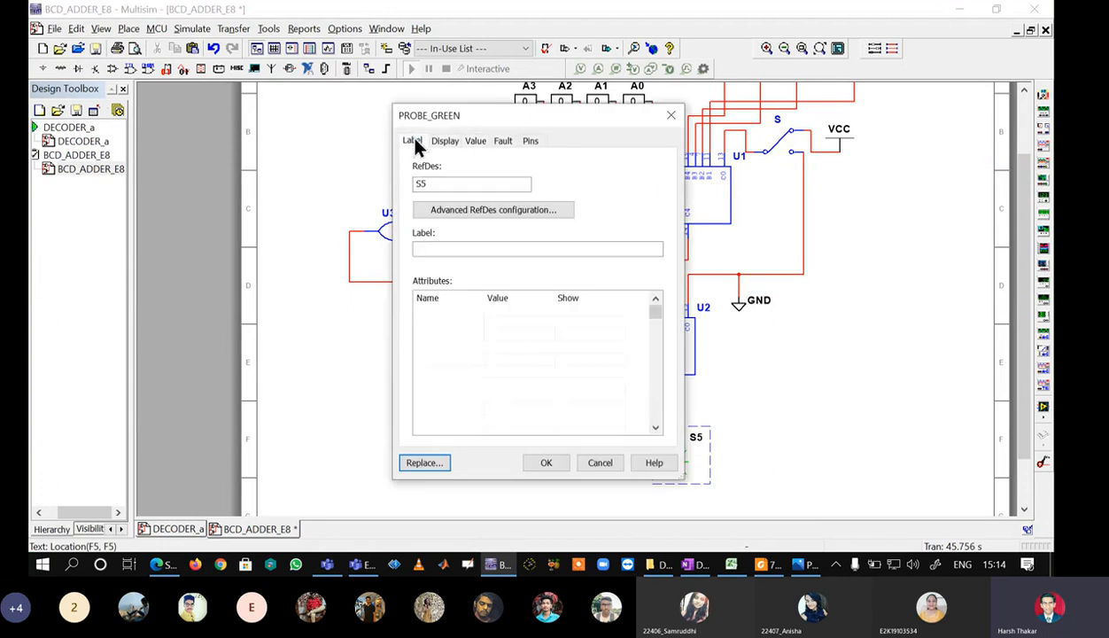
{"action": "left_click_drag", "start_coordinate": [433, 184], "coordinate": [367, 186]}
{"action": "type", "text": "S6"}
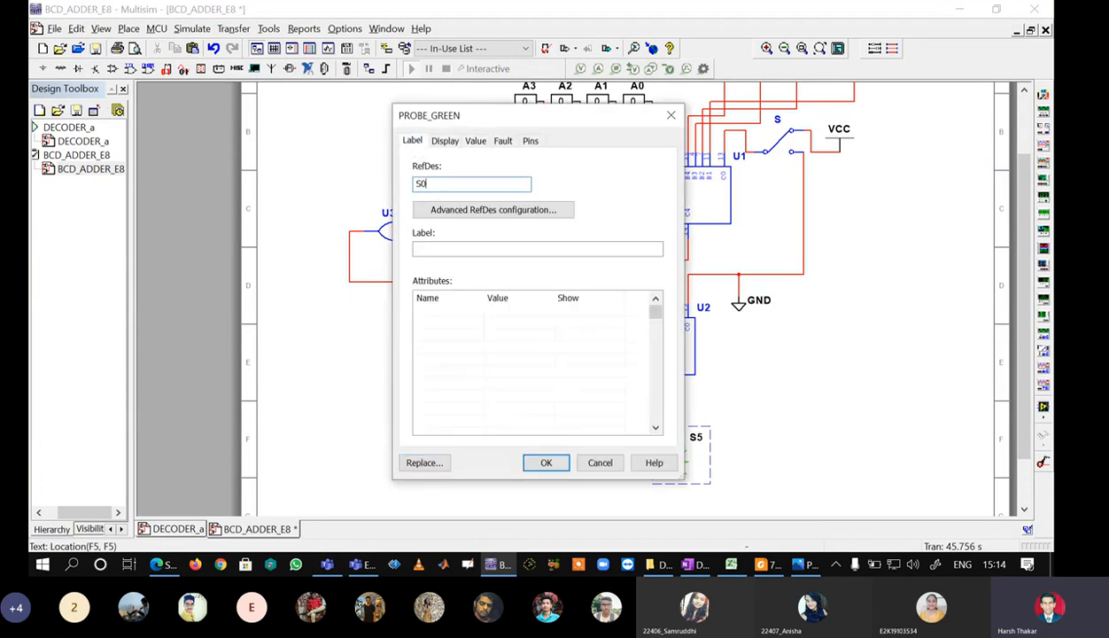
{"action": "left_click", "coordinate": [546, 462]}
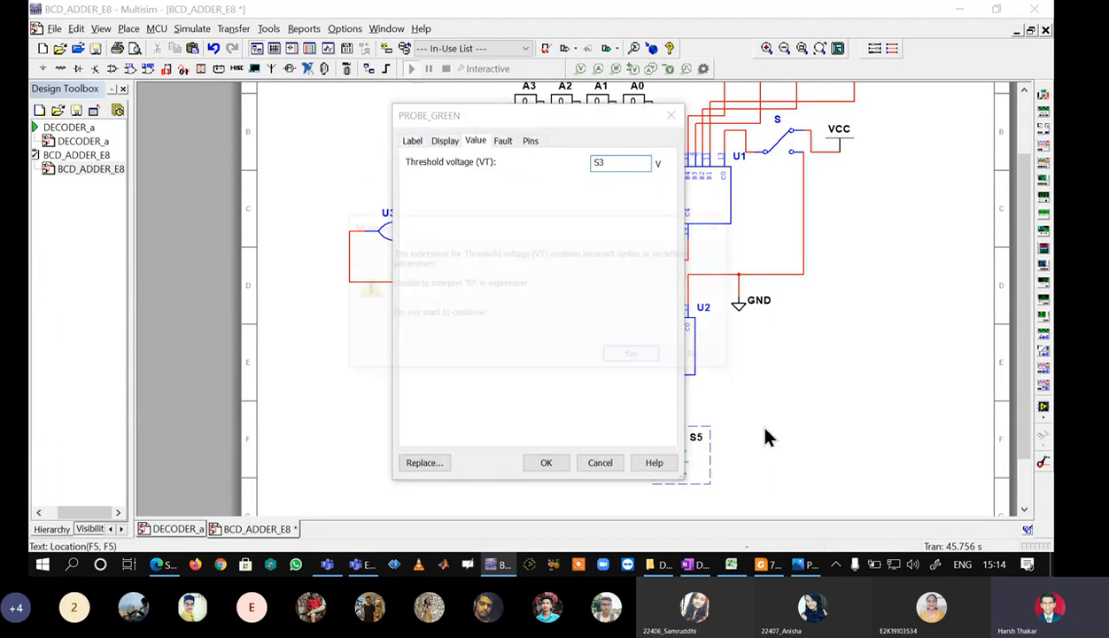
{"action": "left_click", "coordinate": [642, 353]}
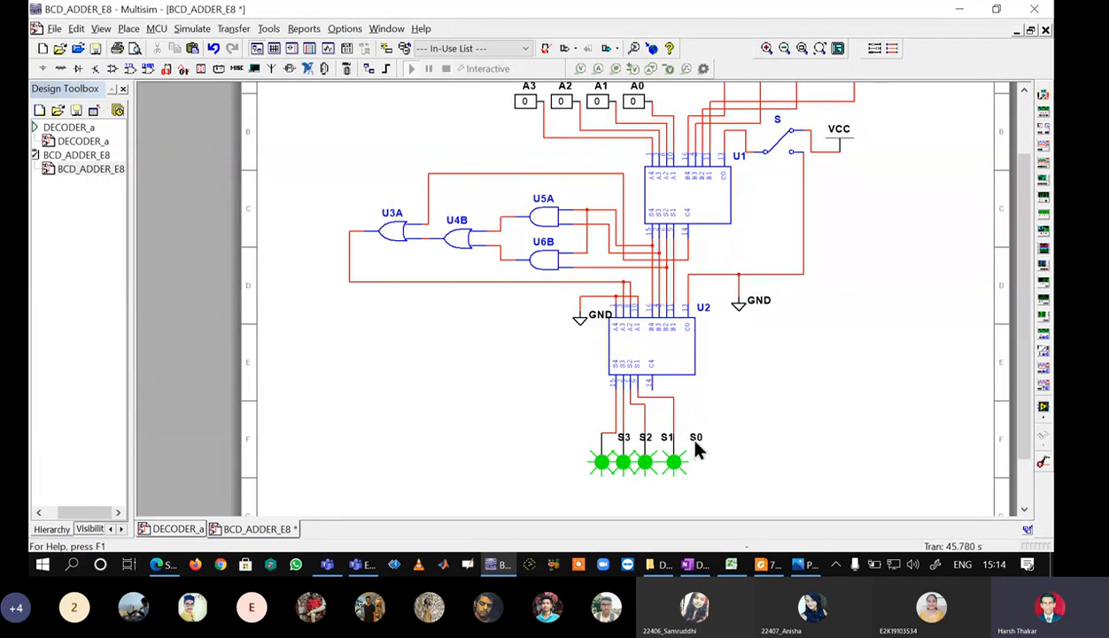
- Shift the S0 label slightly closer to its probe and review the whole adder circuit
{"action": "left_click_drag", "start_coordinate": [695, 440], "coordinate": [689, 439]}
{"action": "left_click", "coordinate": [751, 429]}
{"action": "left_click_drag", "start_coordinate": [1019, 325], "coordinate": [1038, 296]}
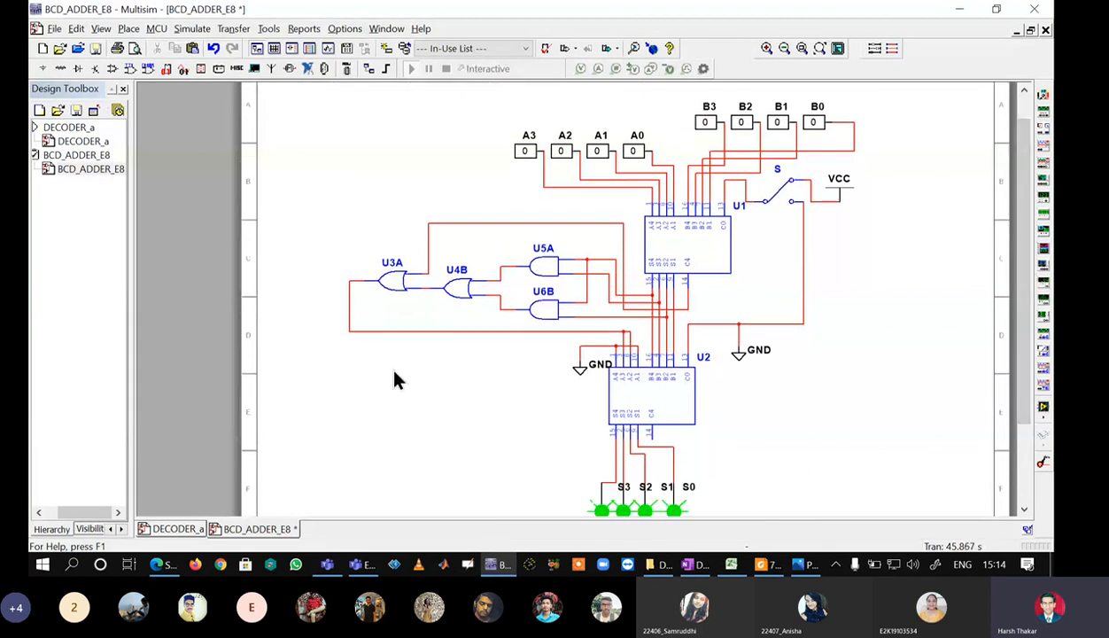
{"action": "left_click_drag", "start_coordinate": [1028, 305], "coordinate": [1032, 329]}
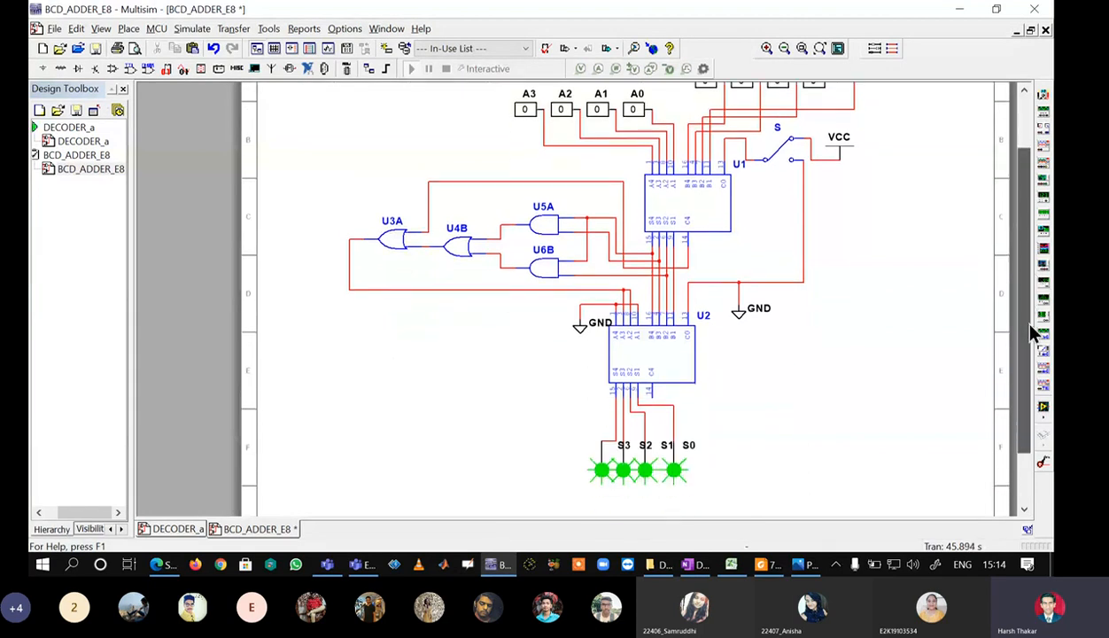
- Paste a copy of the S0 probe beside S3 and wire it to the output line of OR gate U3A
{"action": "left_click", "coordinate": [672, 464]}
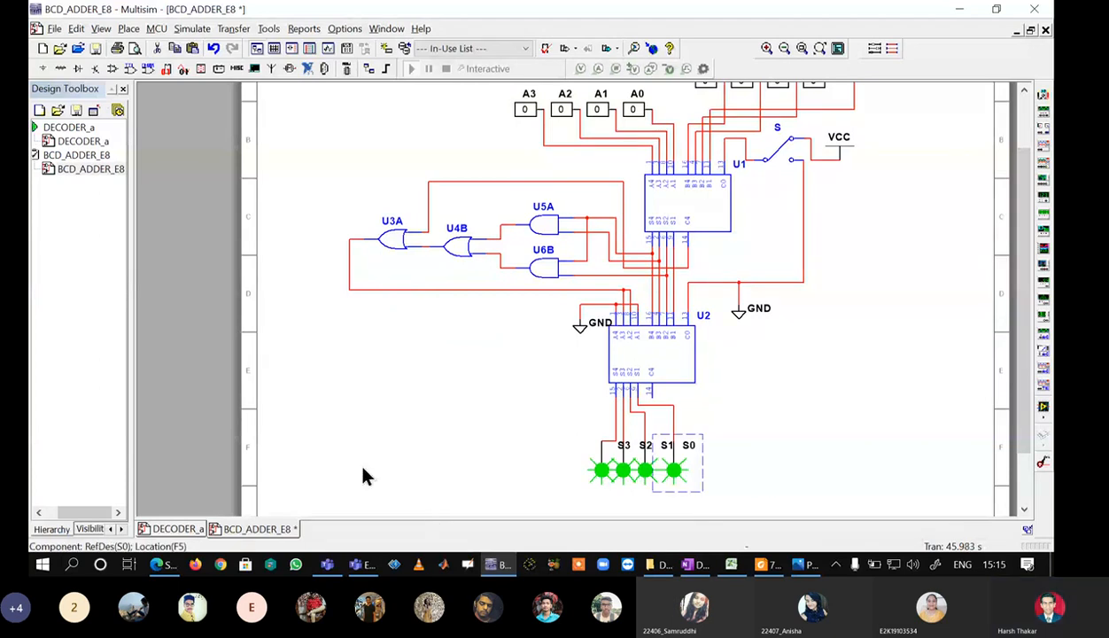
{"action": "key", "text": "ctrl+v"}
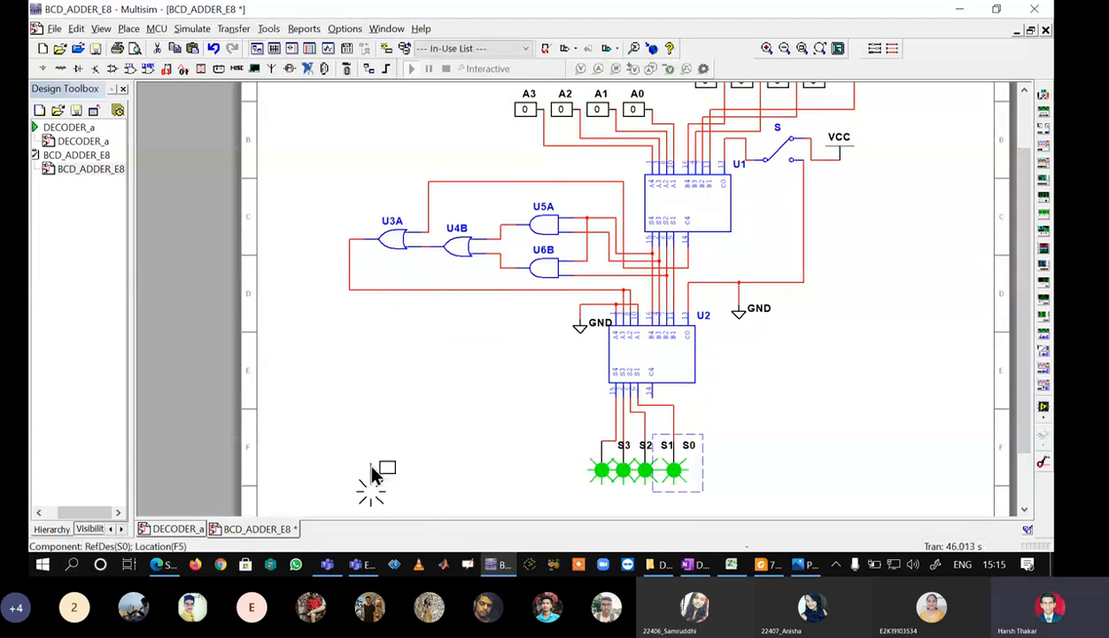
{"action": "left_click", "coordinate": [539, 450]}
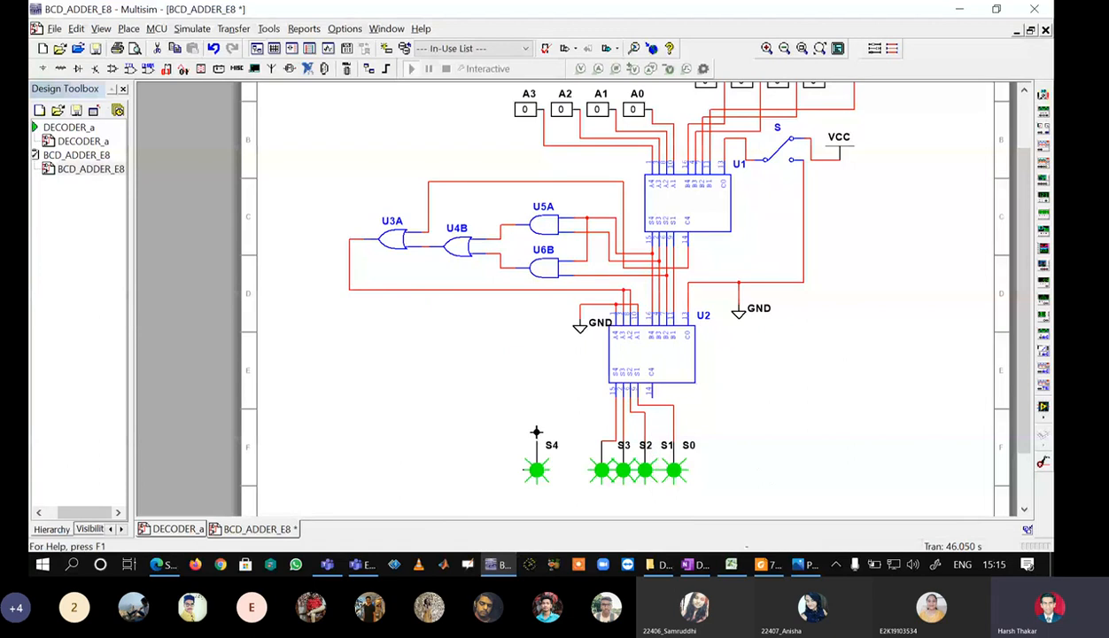
{"action": "left_click", "coordinate": [535, 442]}
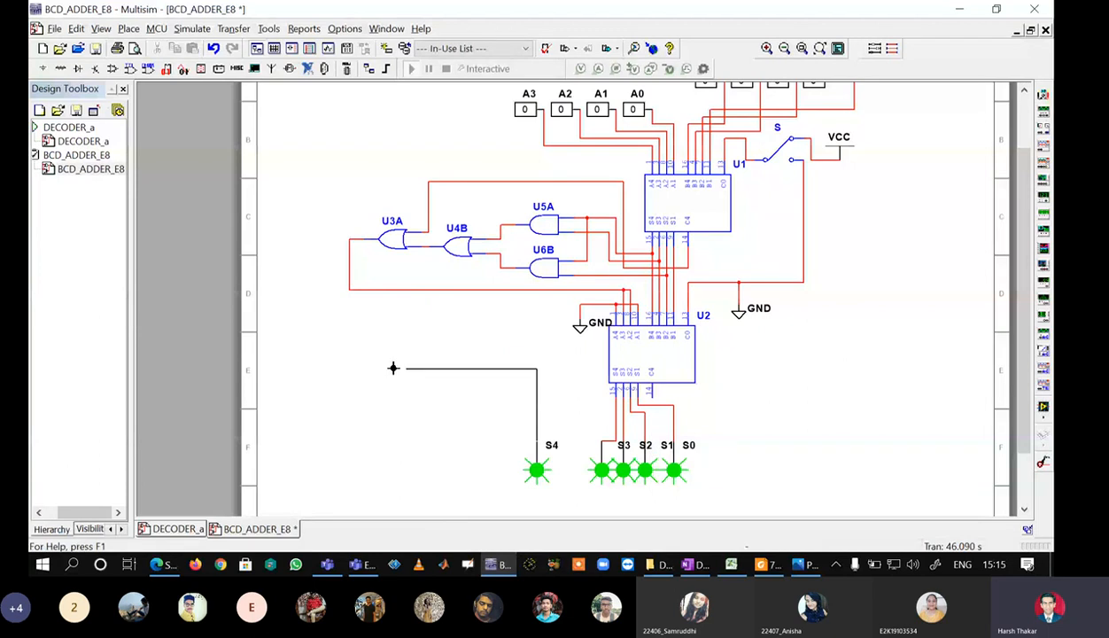
{"action": "left_click", "coordinate": [349, 290]}
- Change the reference designator of the new probe S4 to CARRY, keeping its threshold voltage expression
{"action": "double_click", "coordinate": [540, 462]}
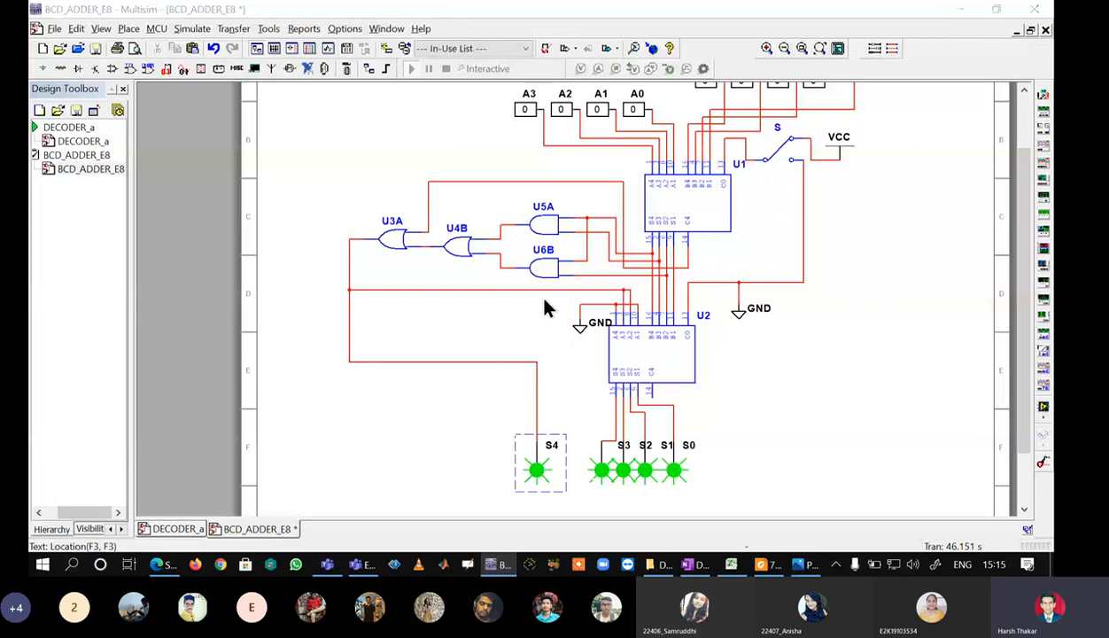
{"action": "left_click", "coordinate": [416, 141]}
{"action": "left_click_drag", "start_coordinate": [460, 183], "coordinate": [348, 193]}
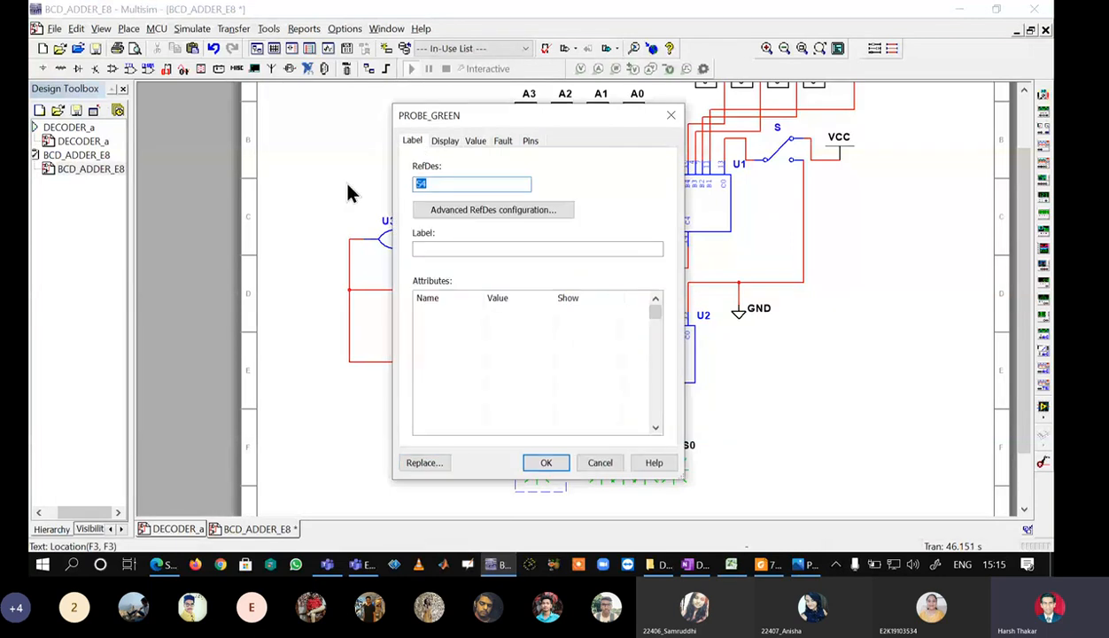
{"action": "type", "text": "CARRY"}
{"action": "left_click", "coordinate": [542, 462]}
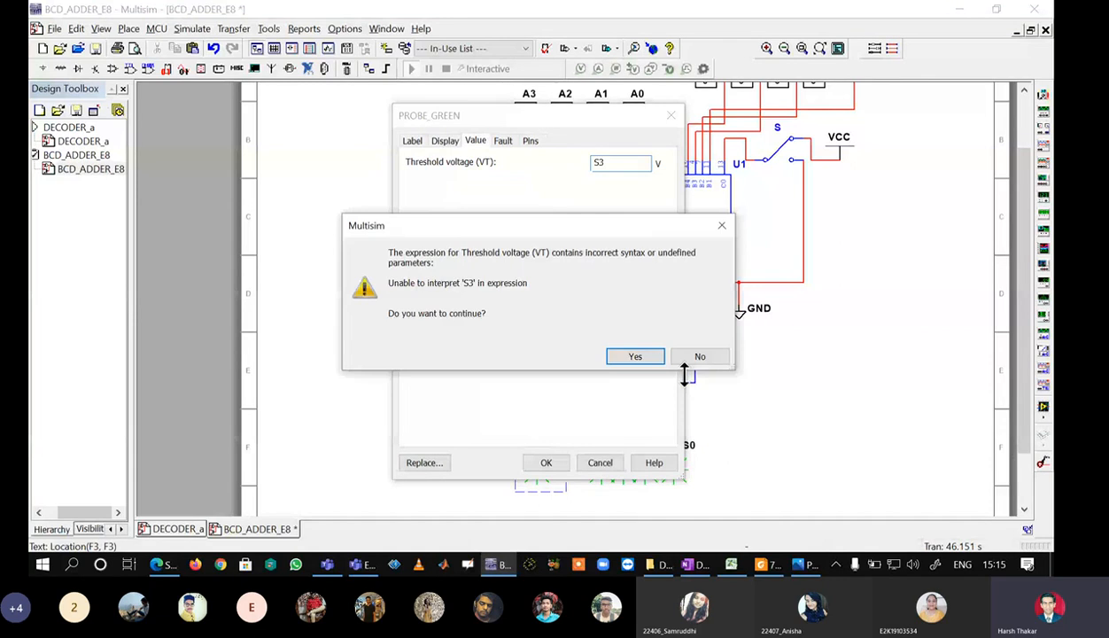
{"action": "left_click", "coordinate": [635, 356]}
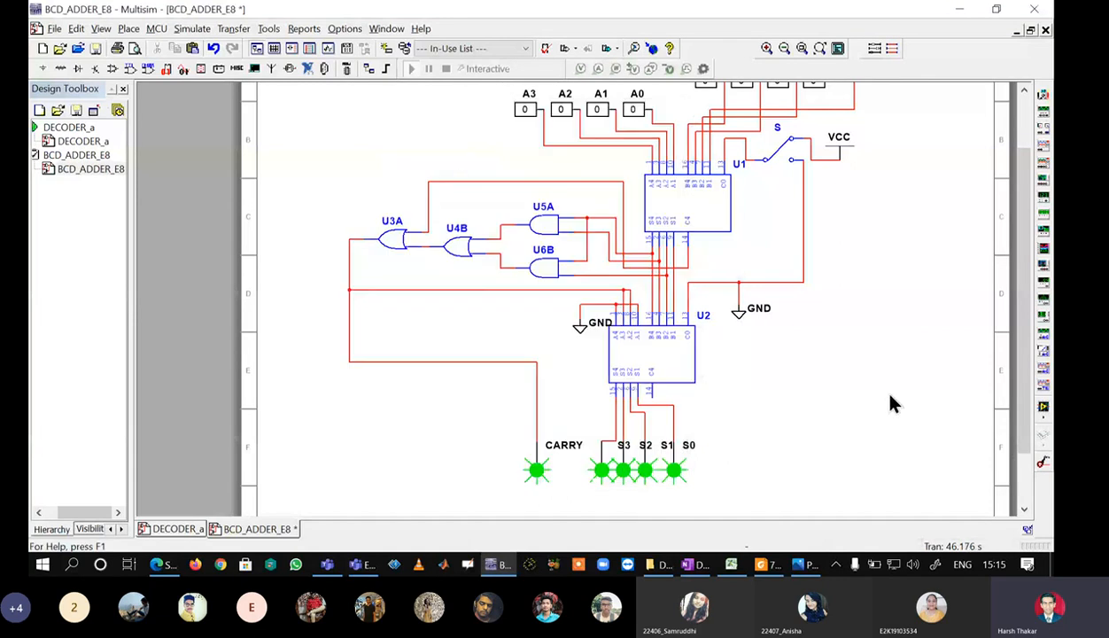
- Change the toggle key of SPDT switch S and save the BCD_ADDER_E8 design
{"action": "left_click_drag", "start_coordinate": [1022, 376], "coordinate": [1023, 345]}
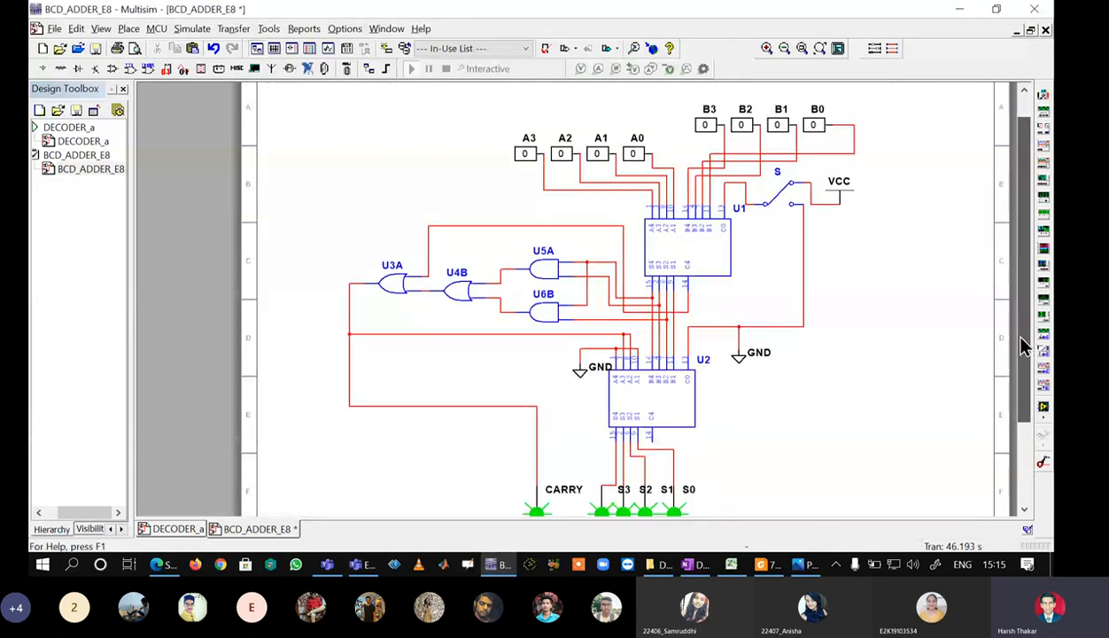
{"action": "left_click", "coordinate": [796, 195]}
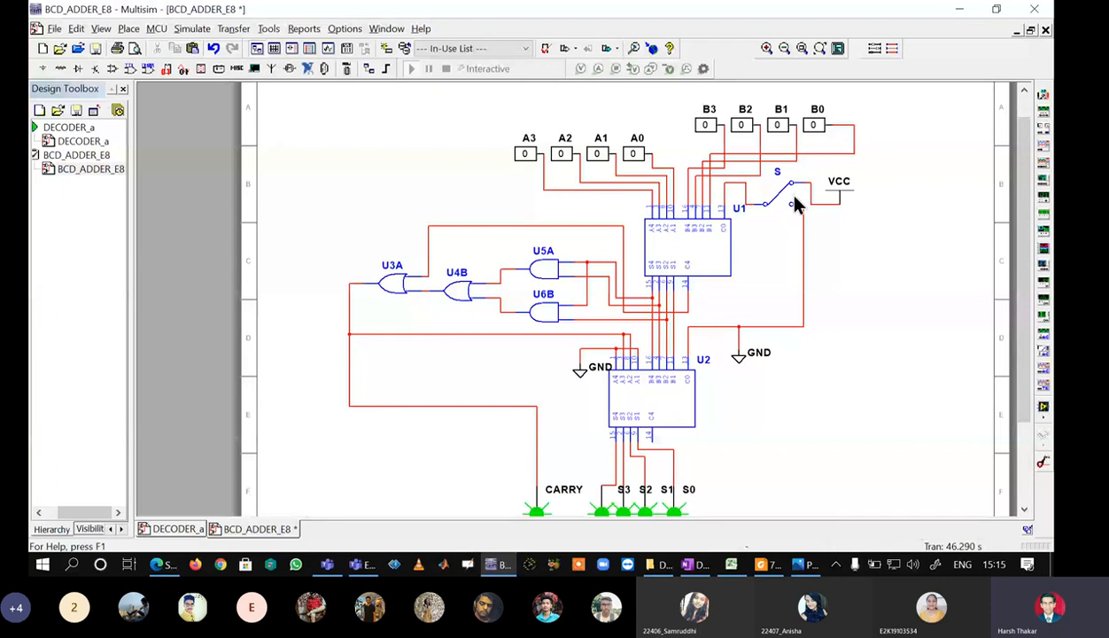
{"action": "double_click", "coordinate": [796, 200]}
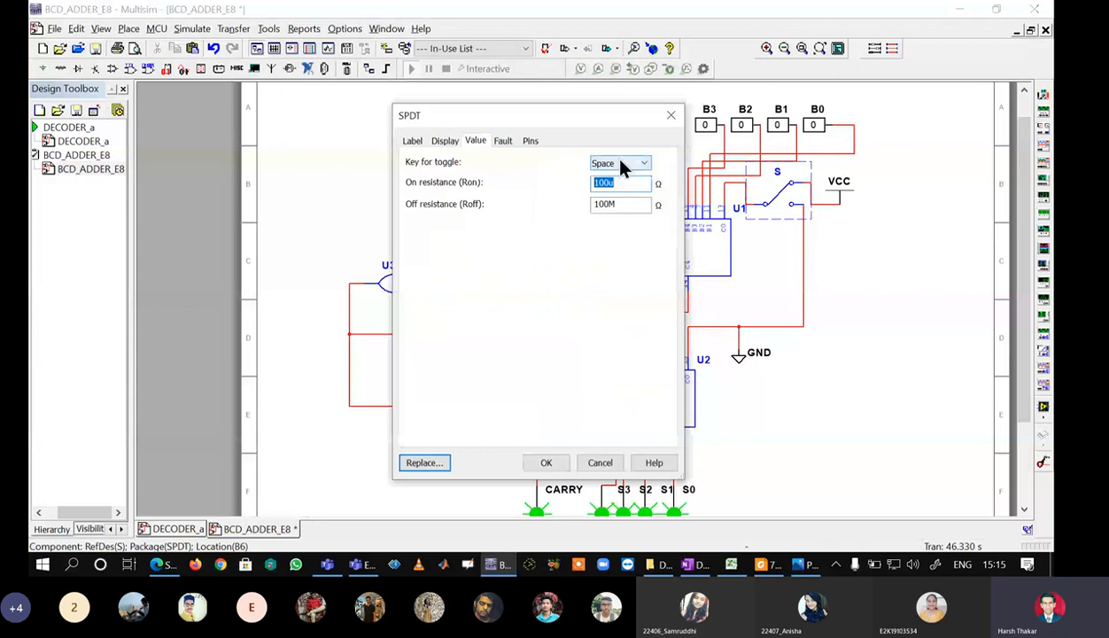
{"action": "left_click", "coordinate": [620, 162]}
{"action": "left_click", "coordinate": [619, 434]}
{"action": "left_click", "coordinate": [546, 462]}
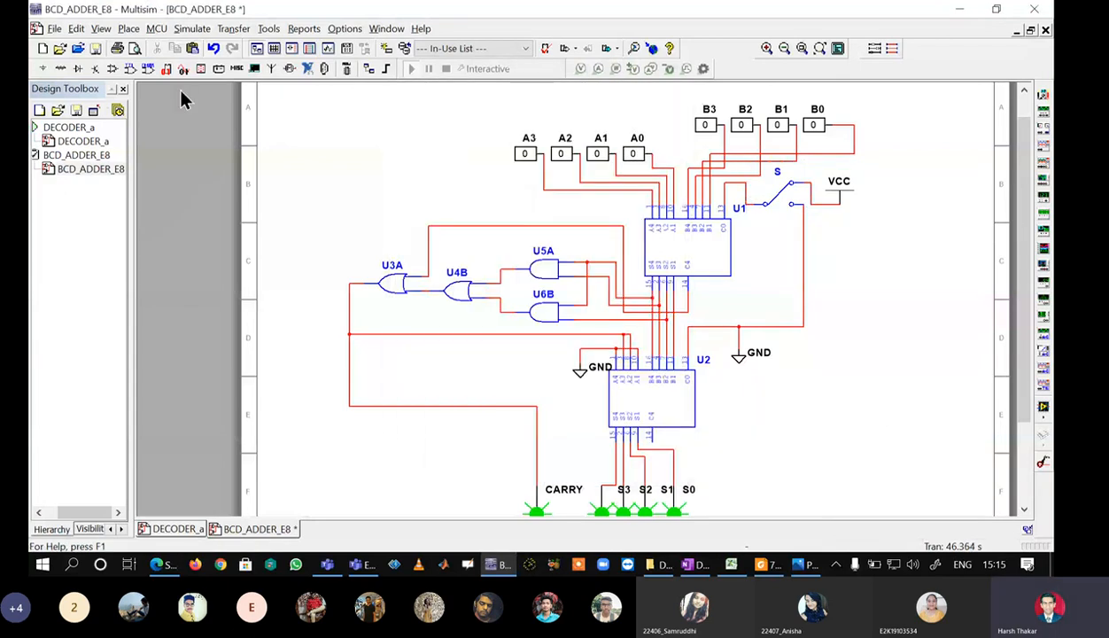
{"action": "key", "text": "ctrl+s"}
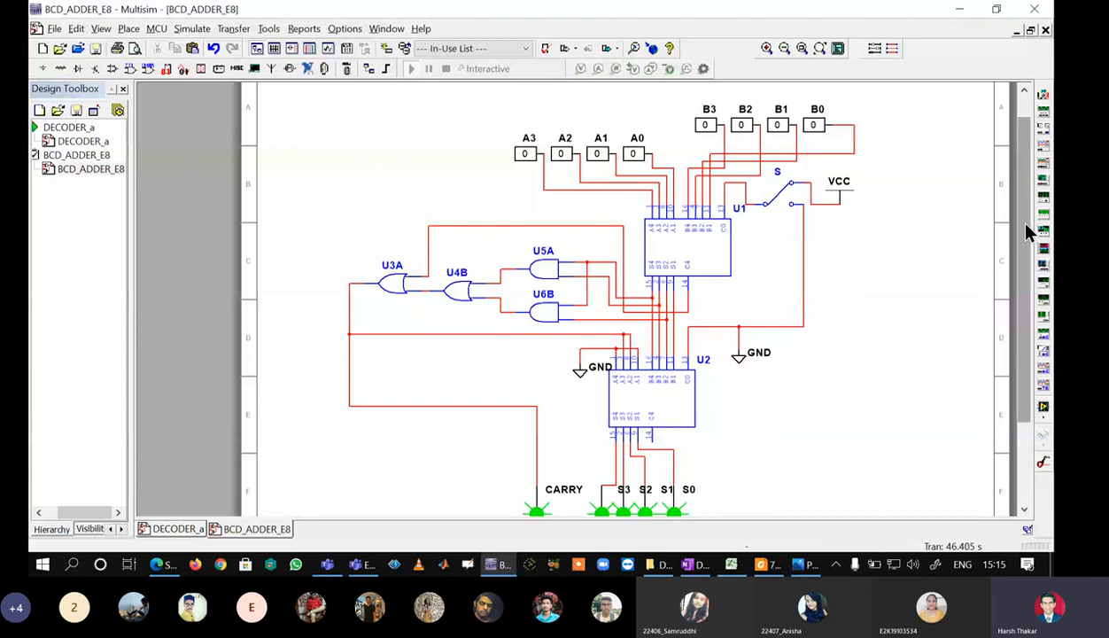
- Stop the running DECODER_a simulation and start the simulation of BCD_ADDER_E8
{"action": "left_click_drag", "start_coordinate": [1026, 225], "coordinate": [1031, 246]}
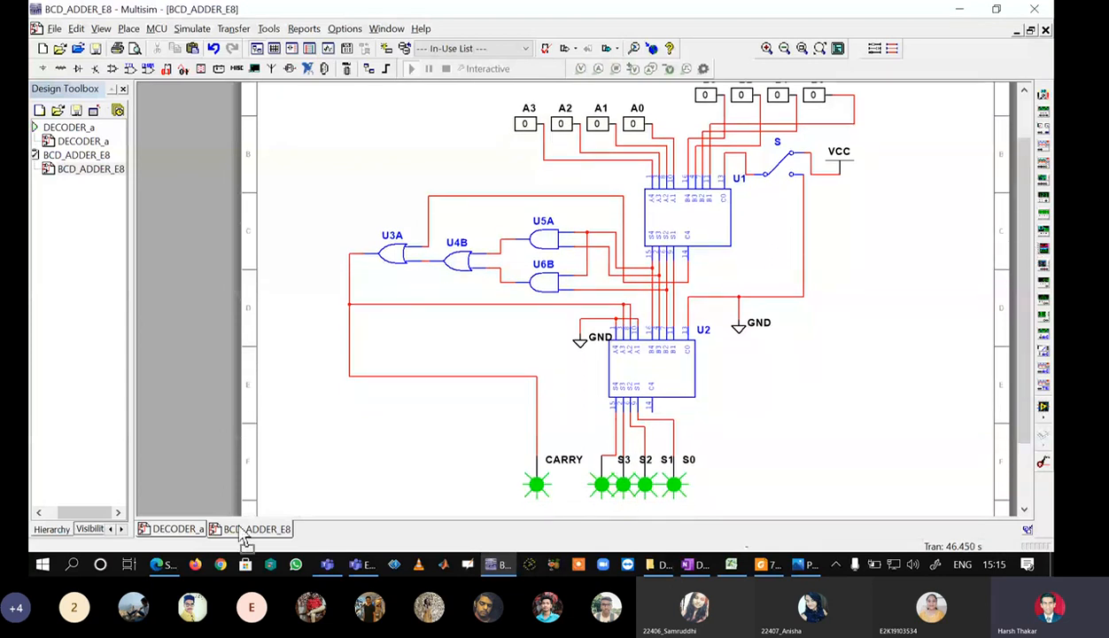
{"action": "left_click", "coordinate": [178, 529]}
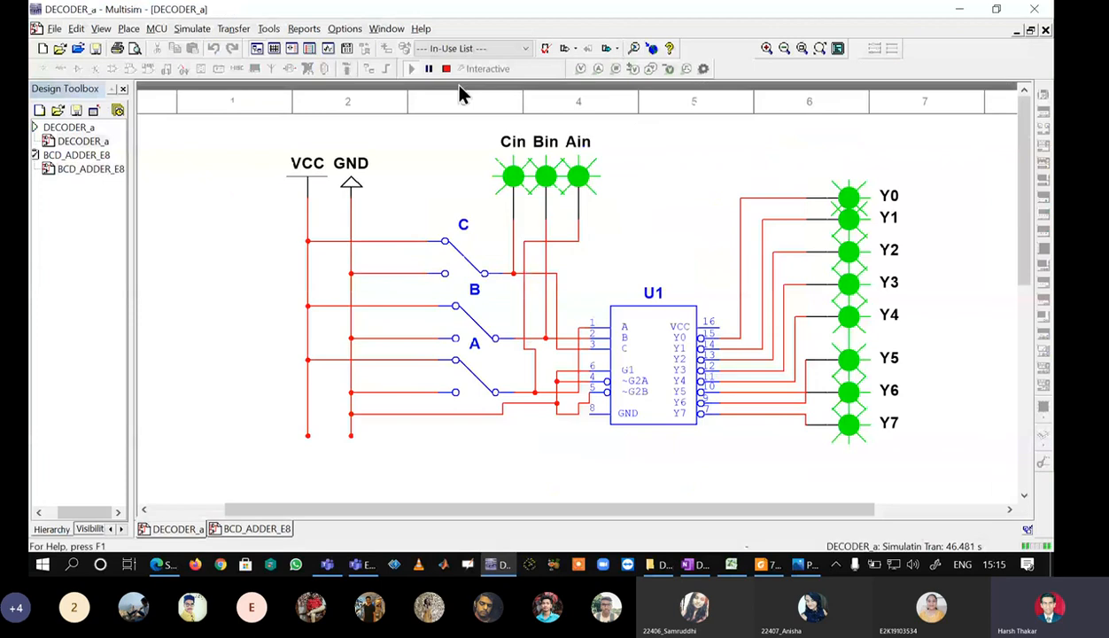
{"action": "left_click", "coordinate": [237, 529]}
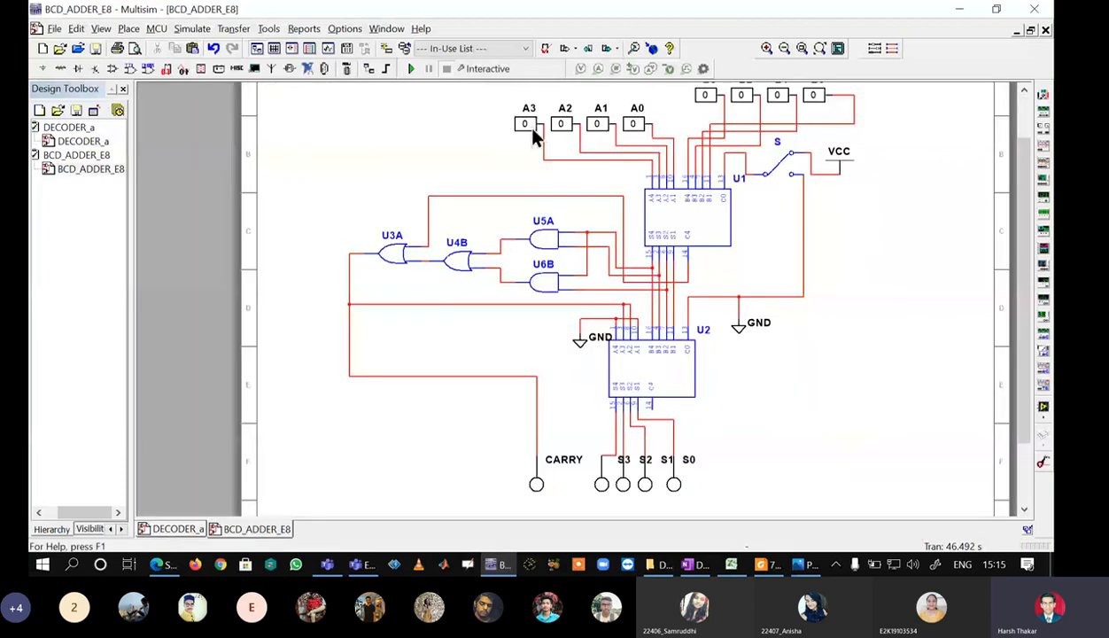
{"action": "key", "text": "F5"}
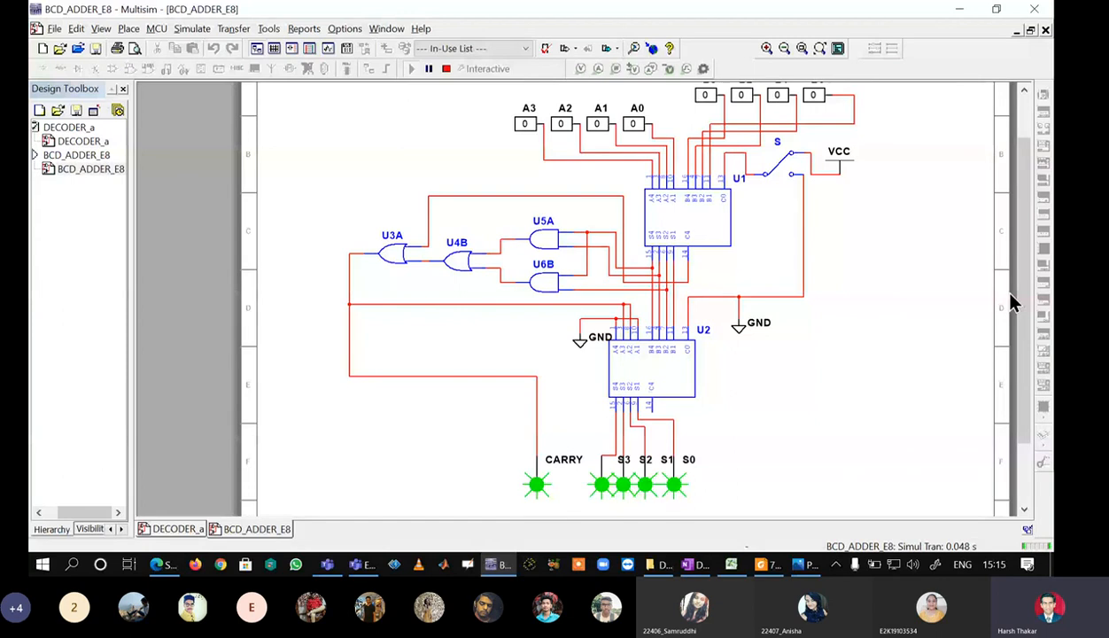
{"action": "mouse_move", "coordinate": [1010, 295]}
{"action": "left_mouse_down"}
{"action": "mouse_move", "coordinate": [1022, 257]}
{"action": "mouse_move", "coordinate": [1025, 304]}
{"action": "left_mouse_up"}
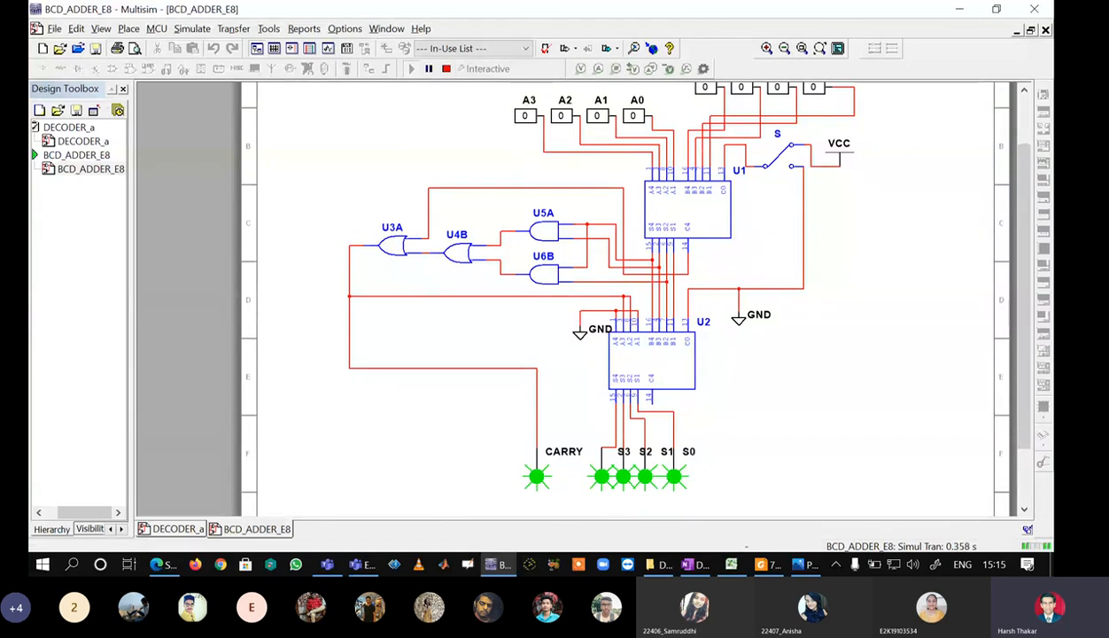
{"action": "left_click_drag", "start_coordinate": [1005, 295], "coordinate": [1005, 268]}
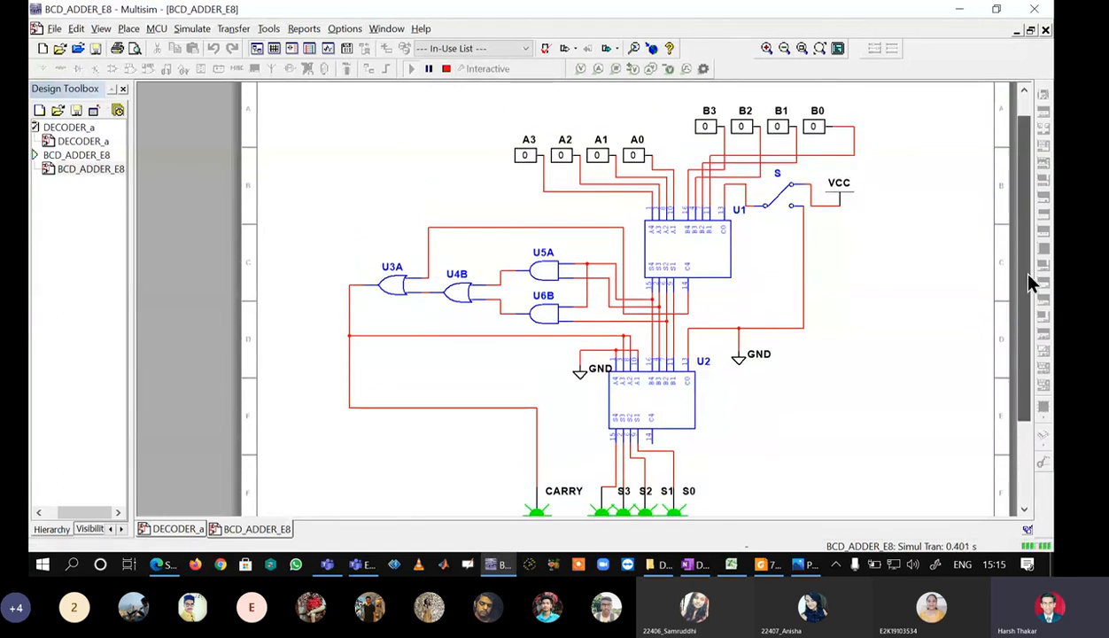
- Set input A3 to 1 and back to 0, and check how the CARRY and S3 to S0 probes respond
{"action": "left_click", "coordinate": [524, 159]}
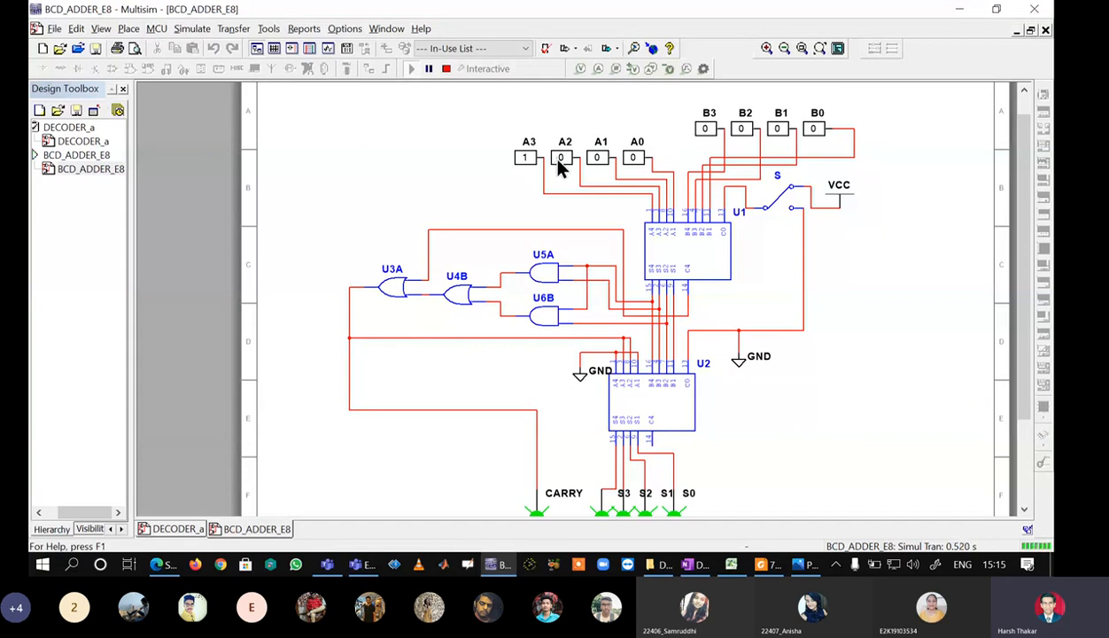
{"action": "left_click", "coordinate": [525, 159]}
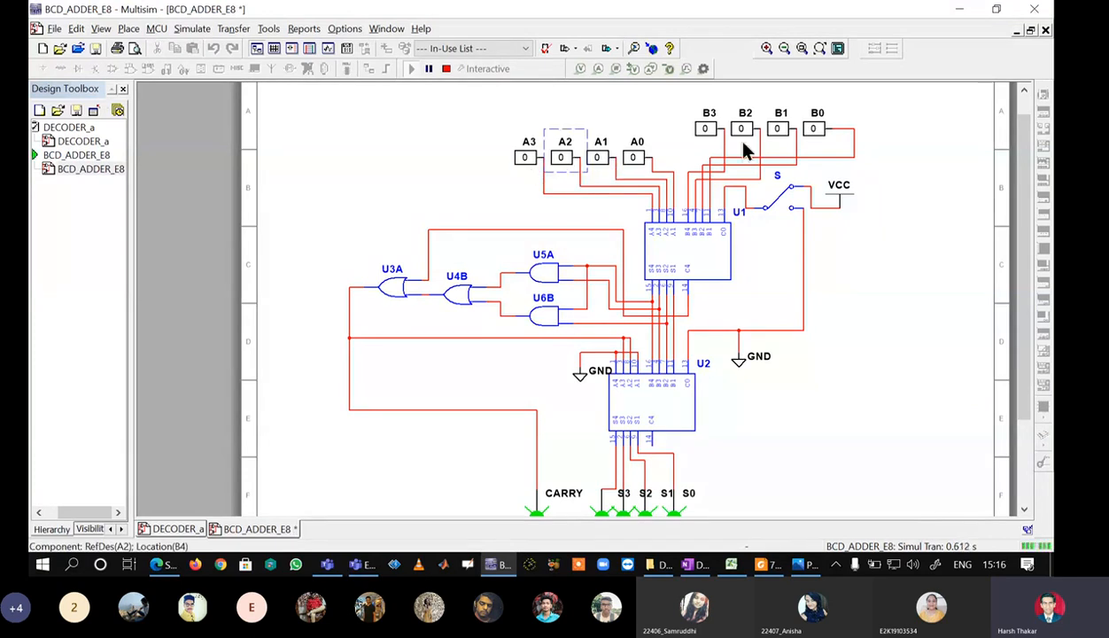
{"action": "left_click_drag", "start_coordinate": [1024, 232], "coordinate": [1045, 257]}
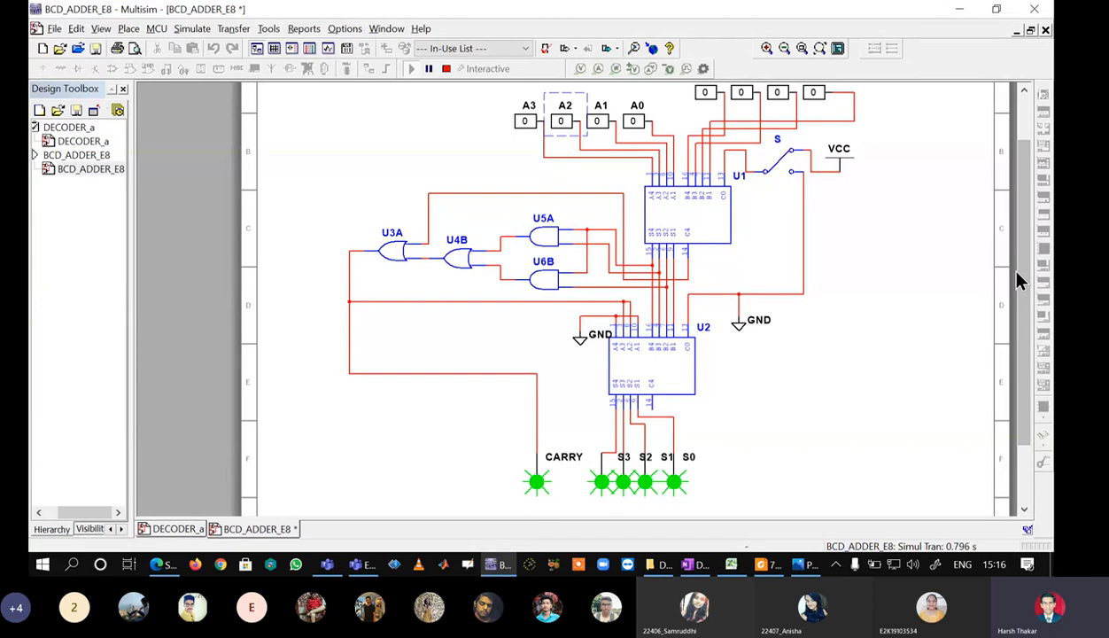
{"action": "left_click_drag", "start_coordinate": [1025, 284], "coordinate": [1035, 278]}
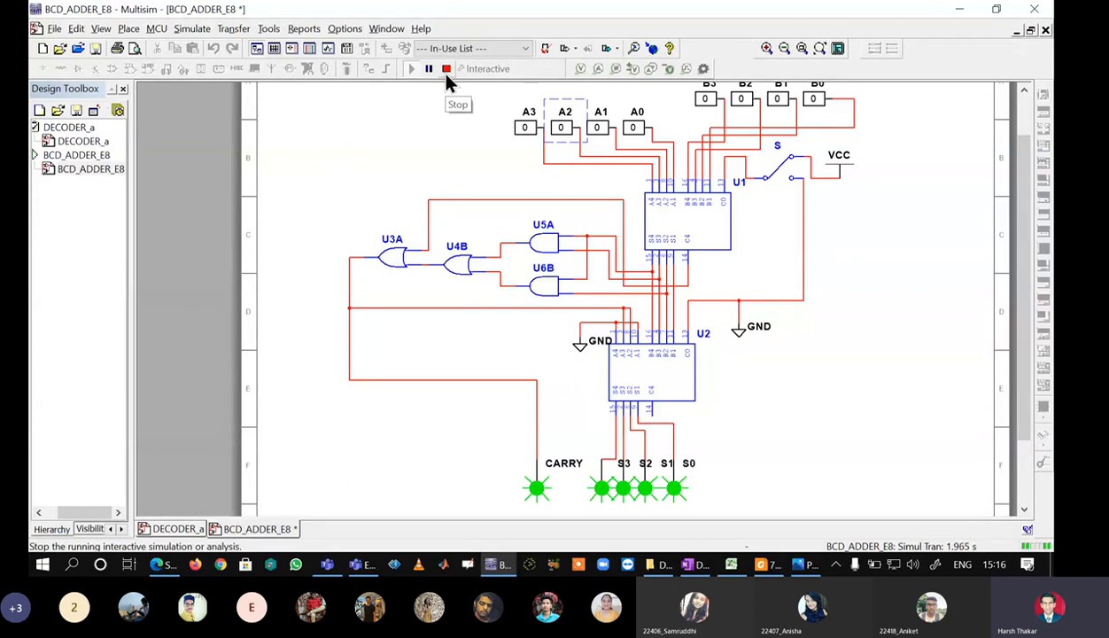
- Toggle switch S to its GND contact and restart the adder simulation
{"action": "key", "text": "space"}
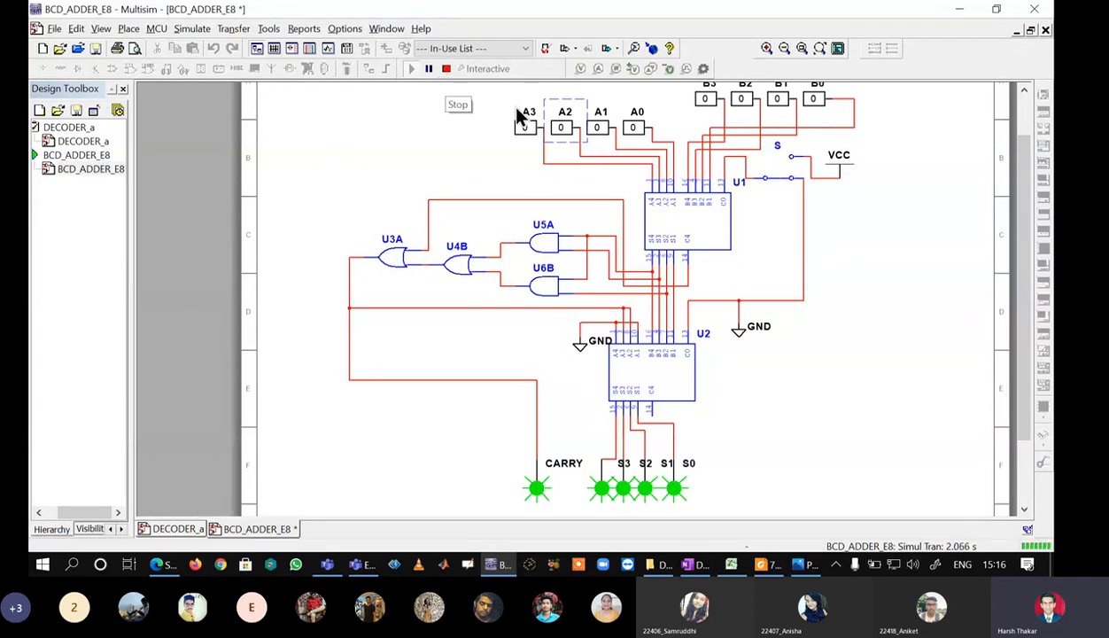
{"action": "left_click", "coordinate": [444, 73]}
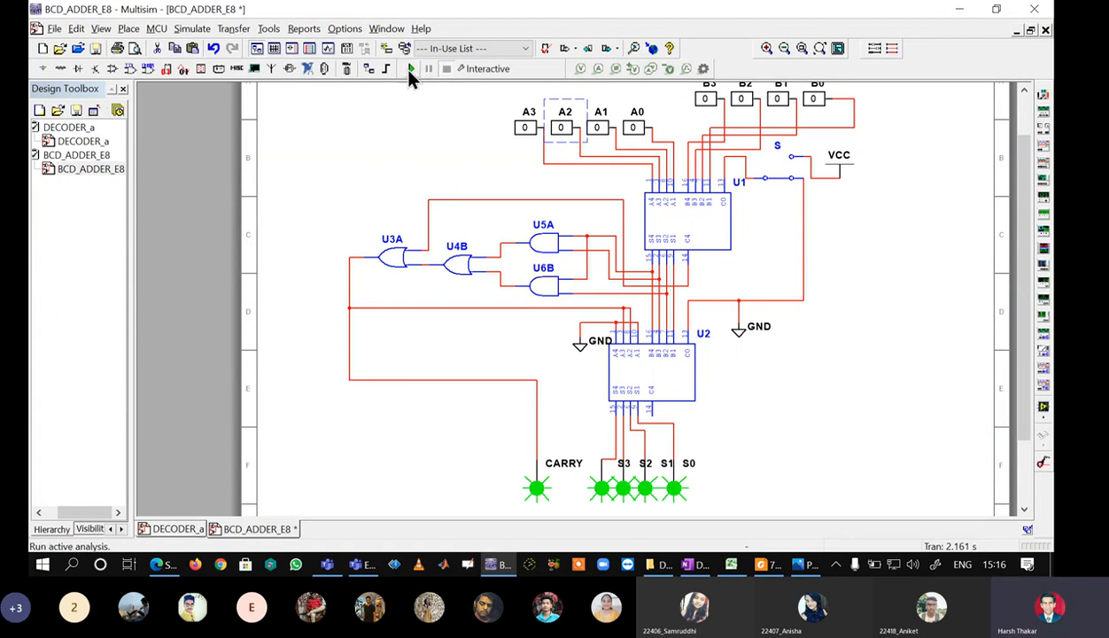
{"action": "left_click", "coordinate": [410, 69]}
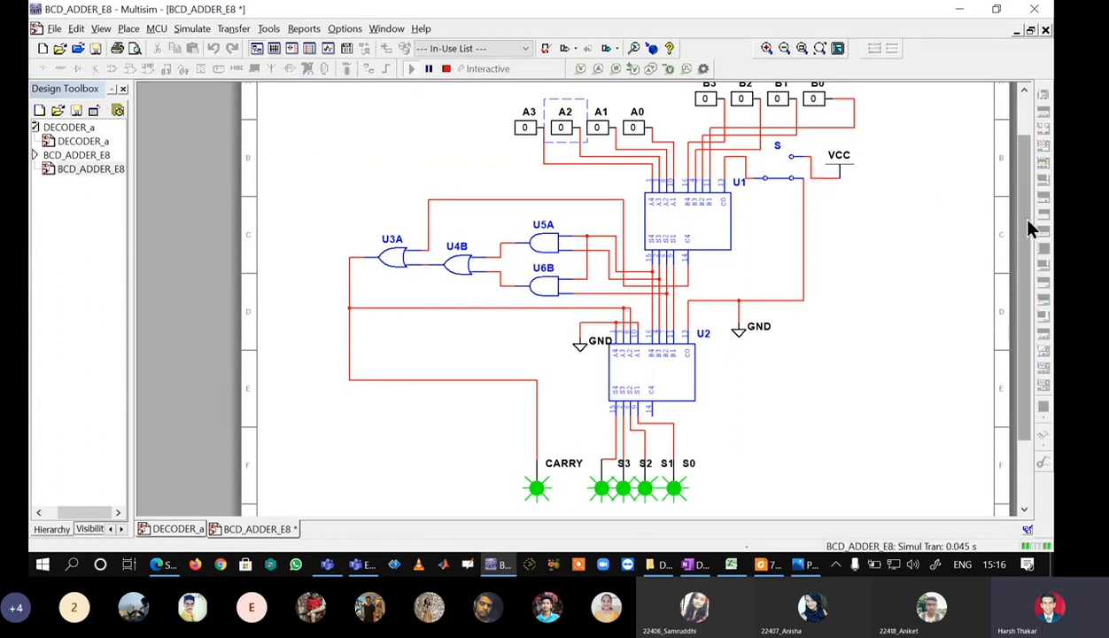
{"action": "left_click_drag", "start_coordinate": [1027, 229], "coordinate": [1023, 187]}
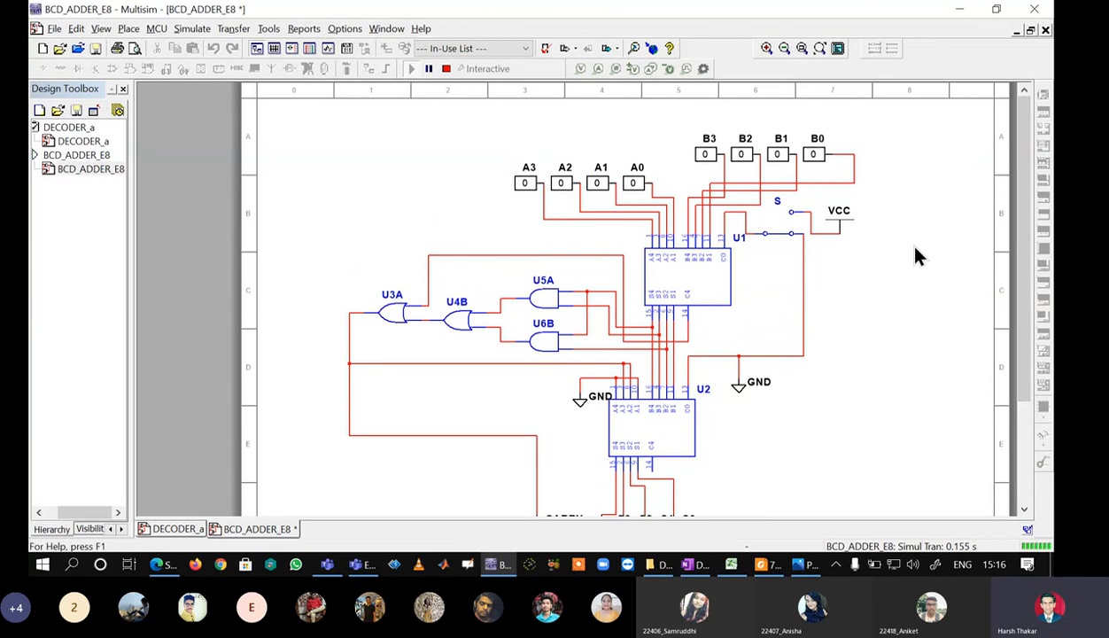
- Compare the adder's gate, carry and ground wiring with the reference diagram BCD_ADDER_USING_IC7483.jpg in Photos
{"action": "key", "text": "alt+Tab"}
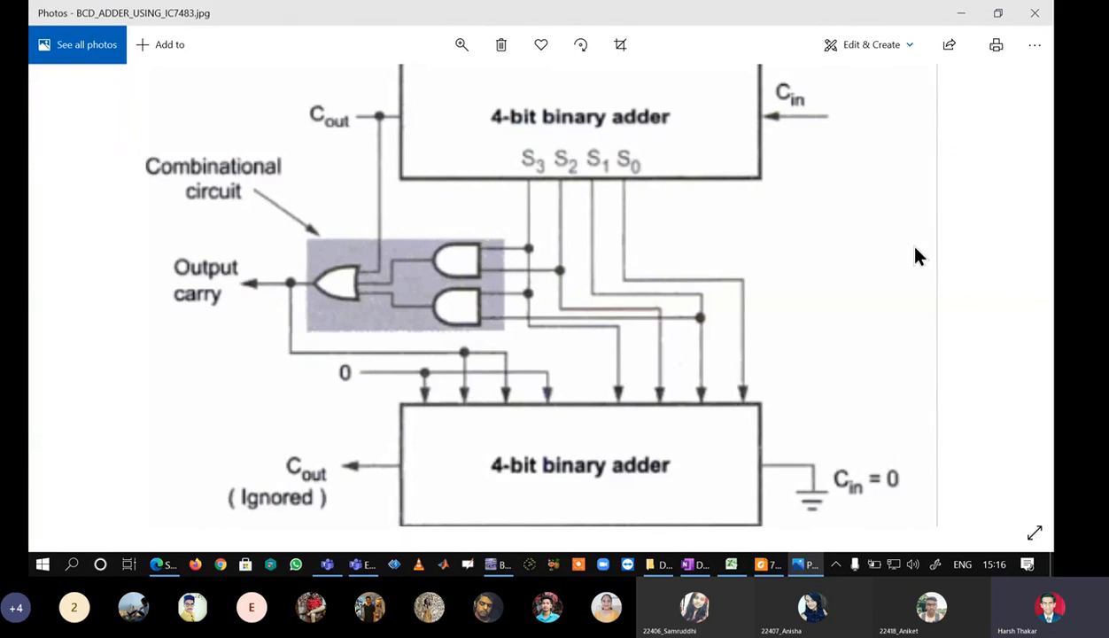
{"action": "key", "text": "alt+Tab"}
{"action": "scroll", "coordinate": [684, 334], "scroll_direction": "up", "scroll_amount": 2}
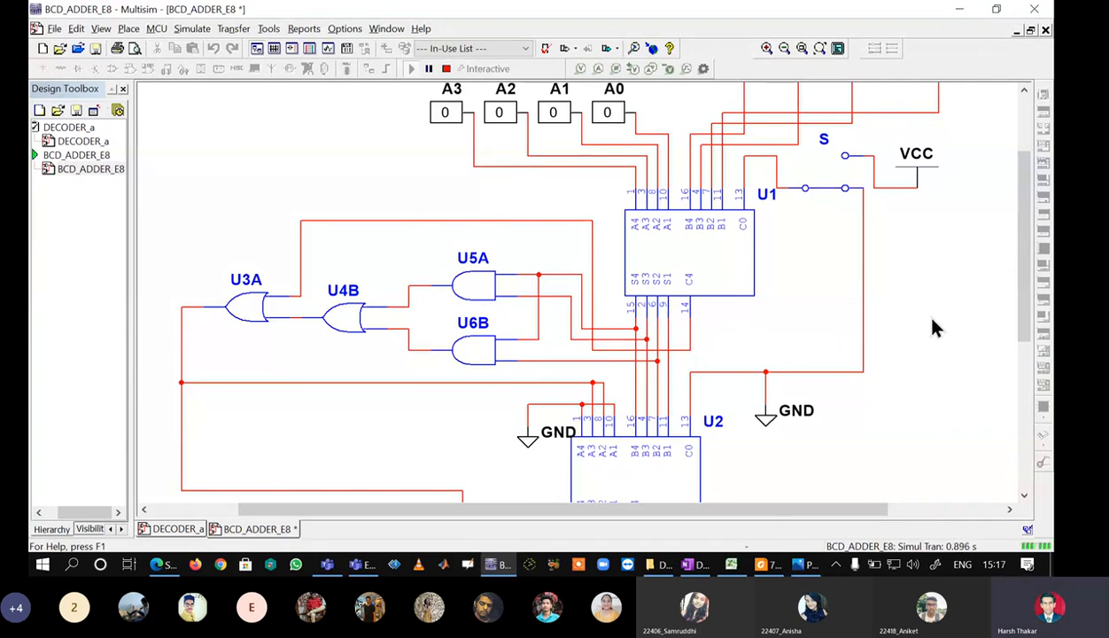
{"action": "left_click_drag", "start_coordinate": [1025, 312], "coordinate": [1025, 282]}
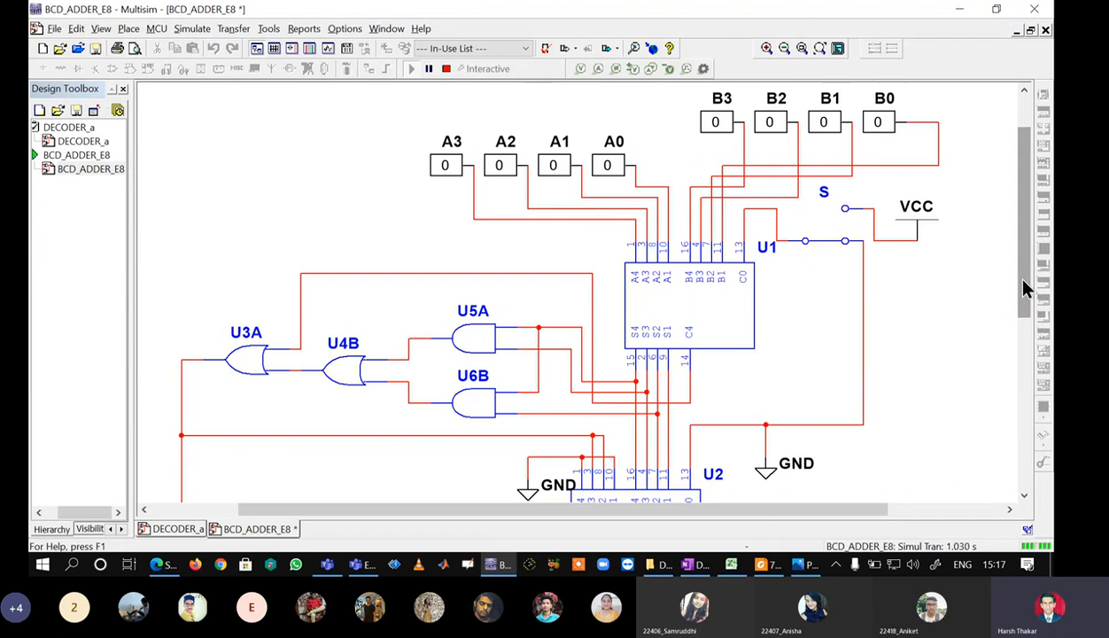
{"action": "key", "text": "alt+Tab"}
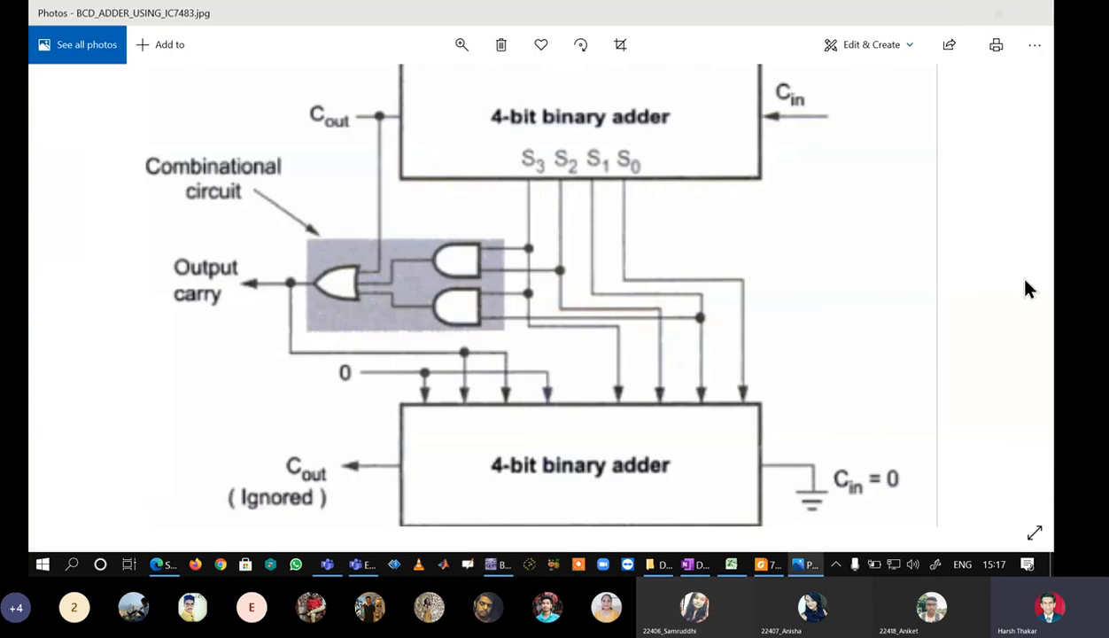
{"action": "key", "text": "alt+Tab"}
{"action": "key", "text": "alt+Tab"}
{"action": "key", "text": "alt+Tab"}
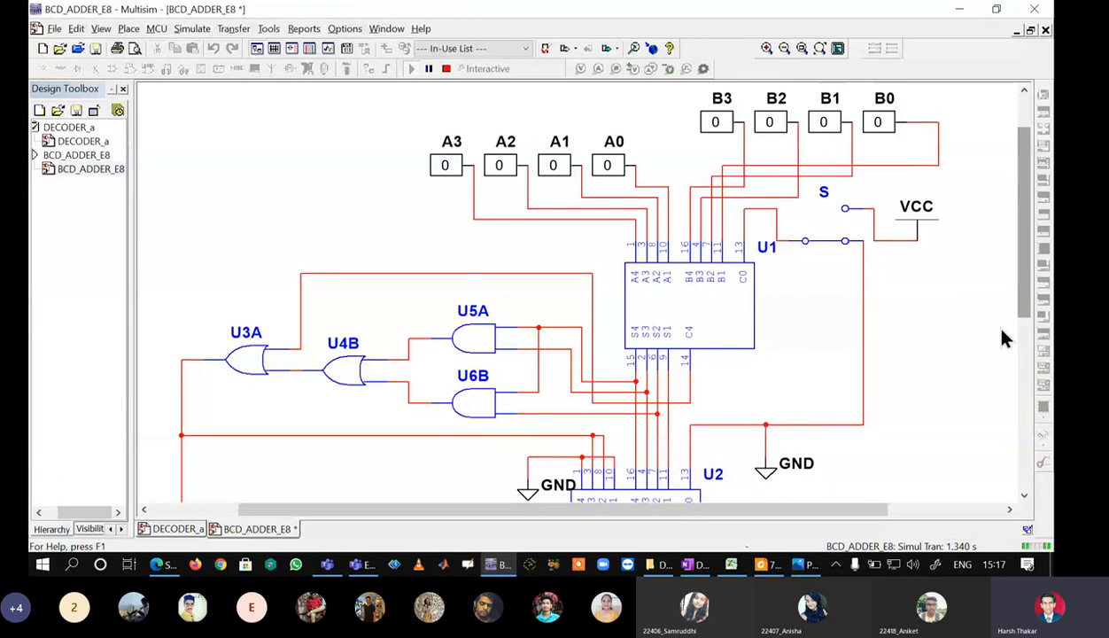
{"action": "left_click_drag", "start_coordinate": [1027, 315], "coordinate": [1039, 413]}
{"action": "key", "text": "alt+Tab"}
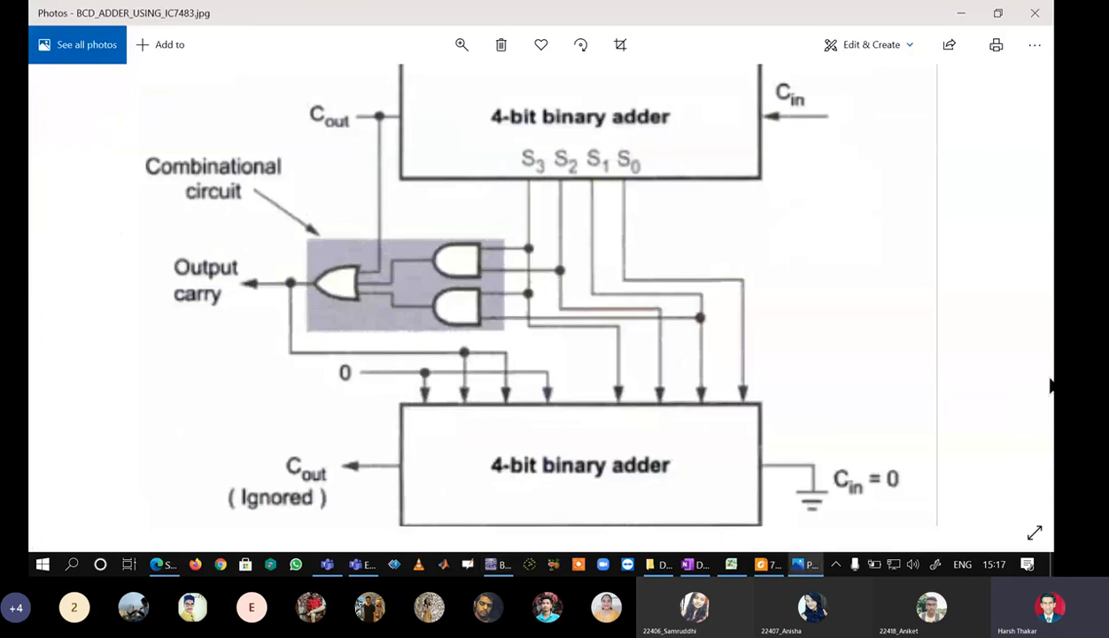
{"action": "key", "text": "alt+Tab"}
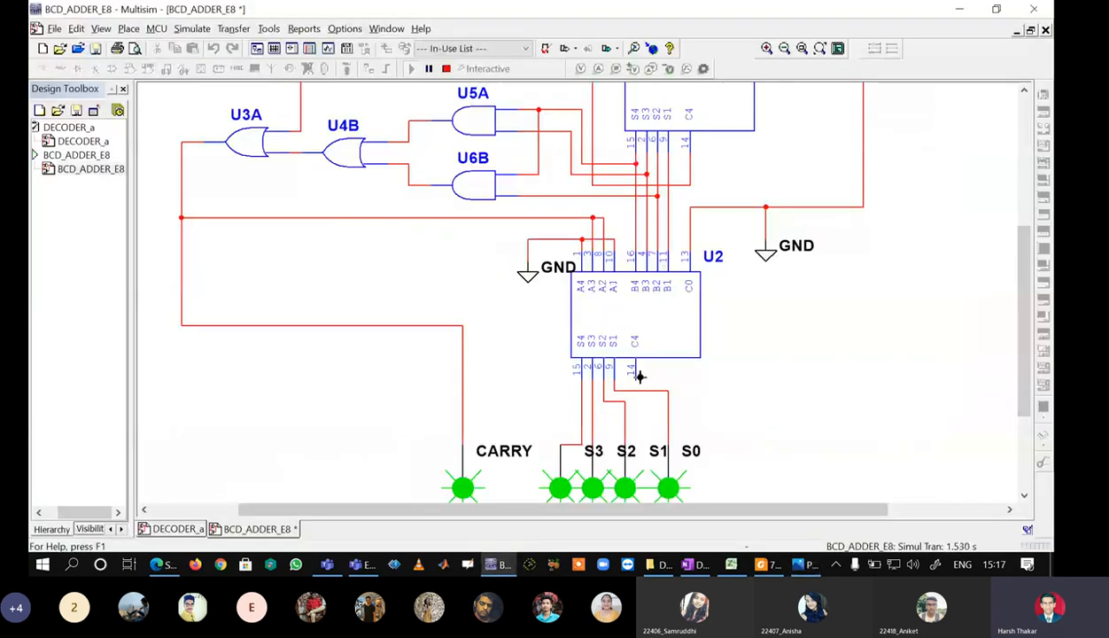
{"action": "left_click_drag", "start_coordinate": [1030, 324], "coordinate": [1027, 286]}
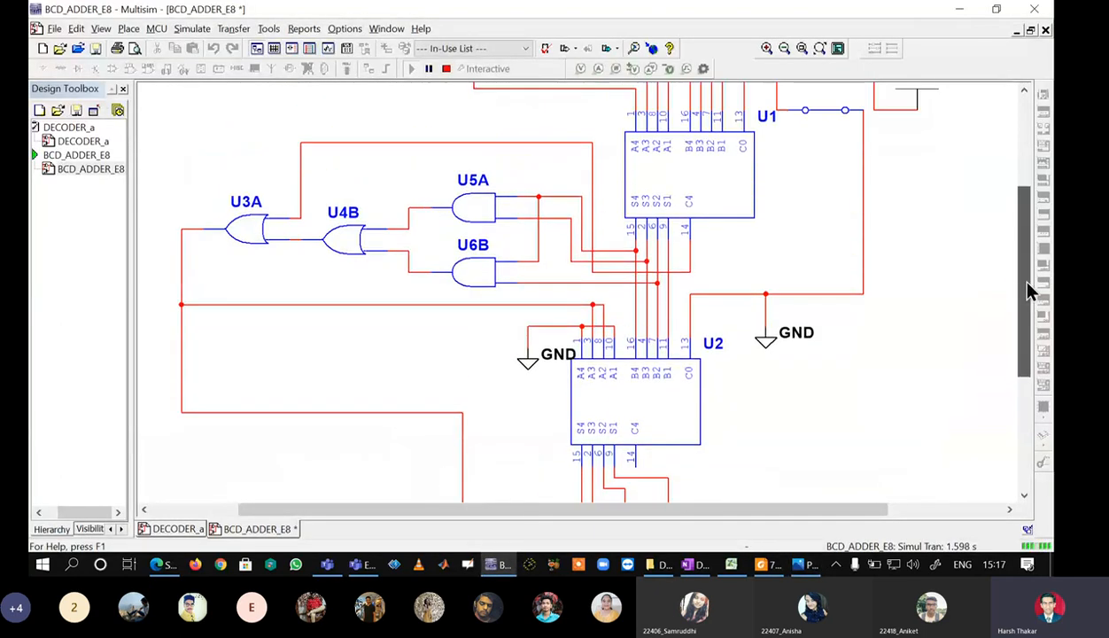
- Check U1's inputs, carry output and sum connections to gates U5A and U6B against the BCD_ADDER_USING_IC7483.jpg diagram
{"action": "key", "text": "alt+Tab"}
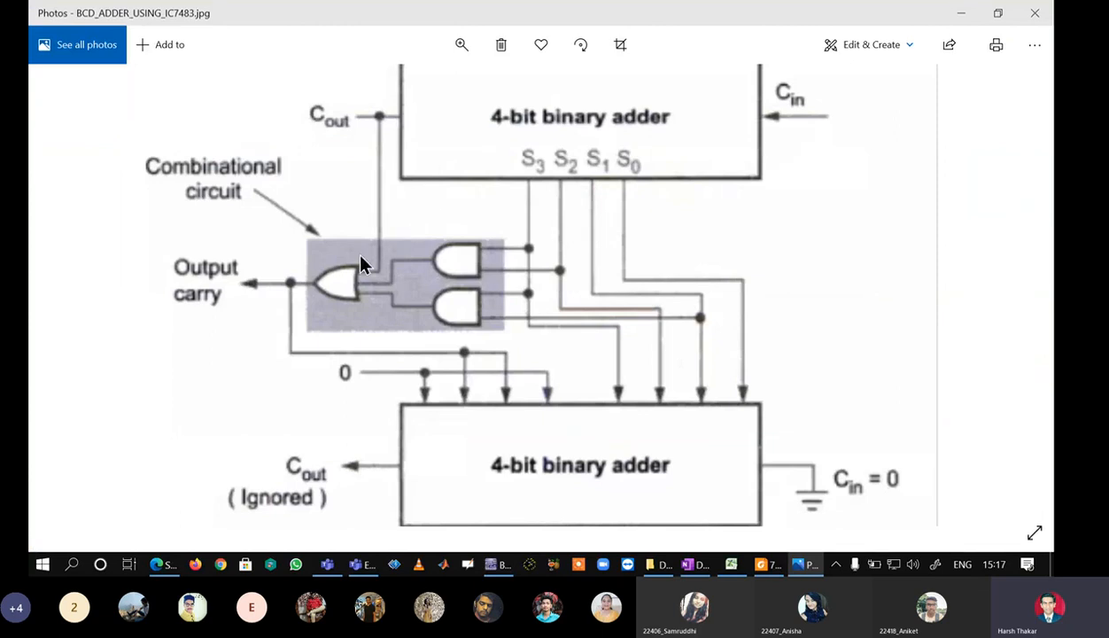
{"action": "key", "text": "alt+Tab"}
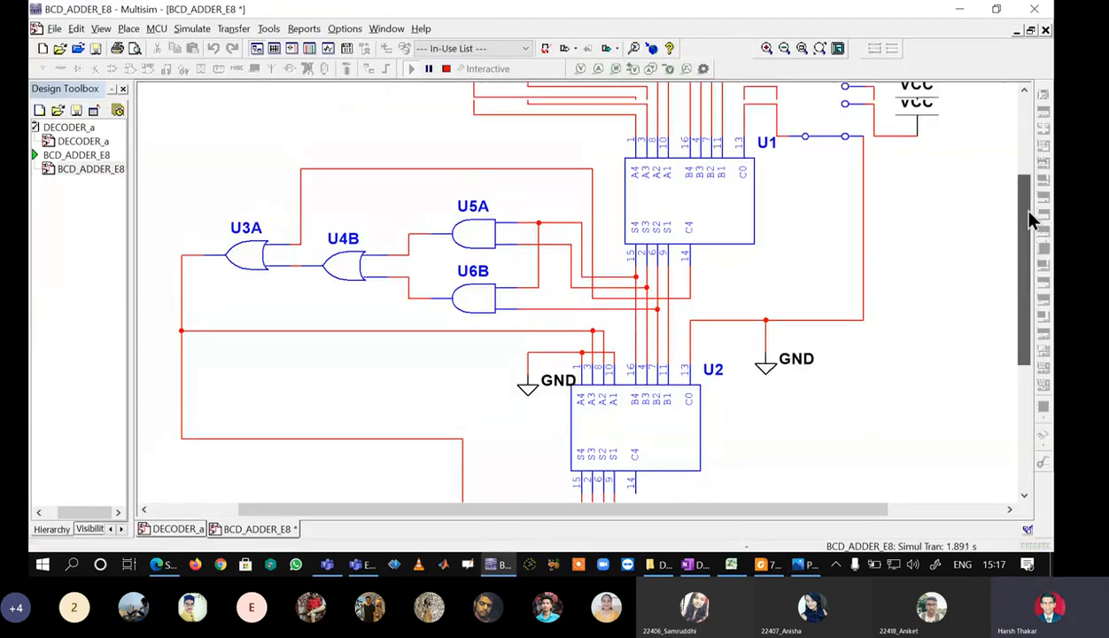
{"action": "left_click_drag", "start_coordinate": [1027, 211], "coordinate": [1027, 171]}
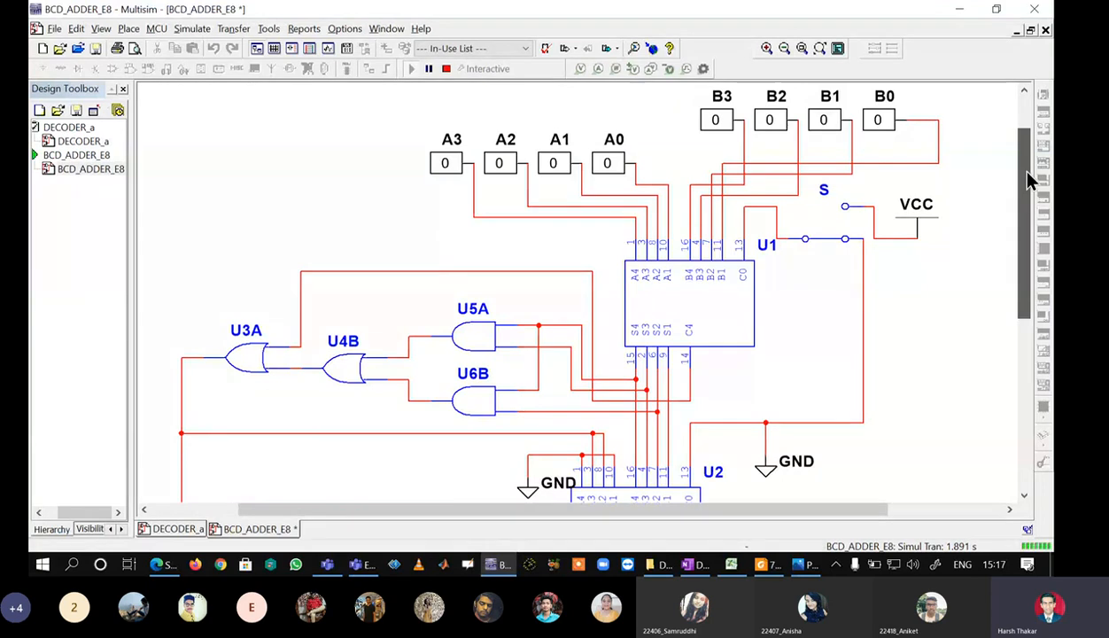
{"action": "left_click_drag", "start_coordinate": [1027, 180], "coordinate": [1031, 209]}
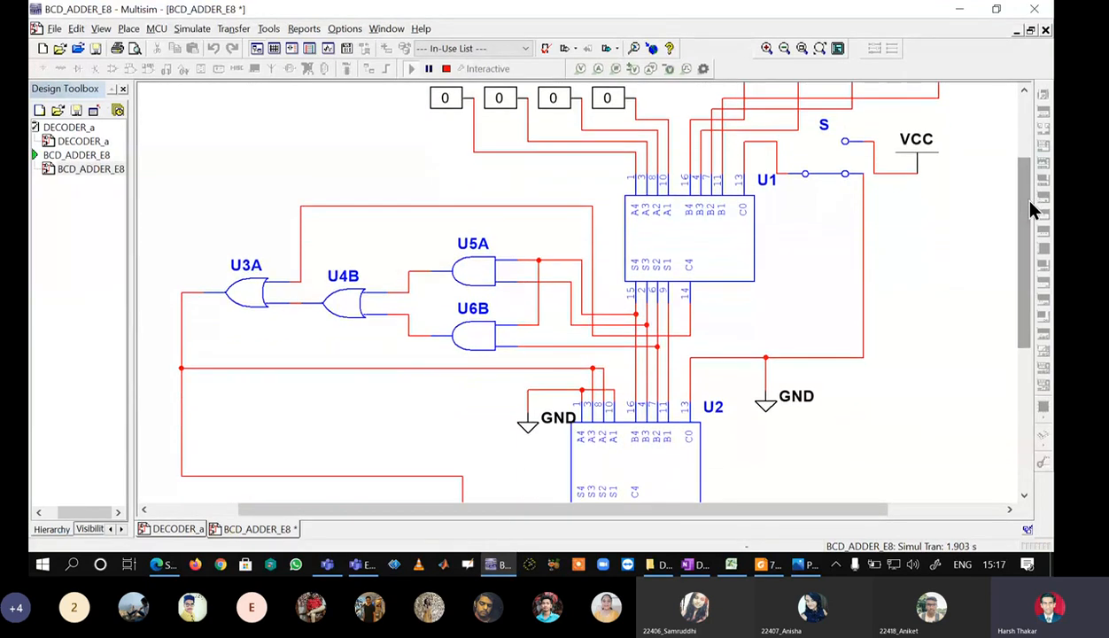
{"action": "key", "text": "alt+Tab"}
{"action": "key", "text": "alt+Tab"}
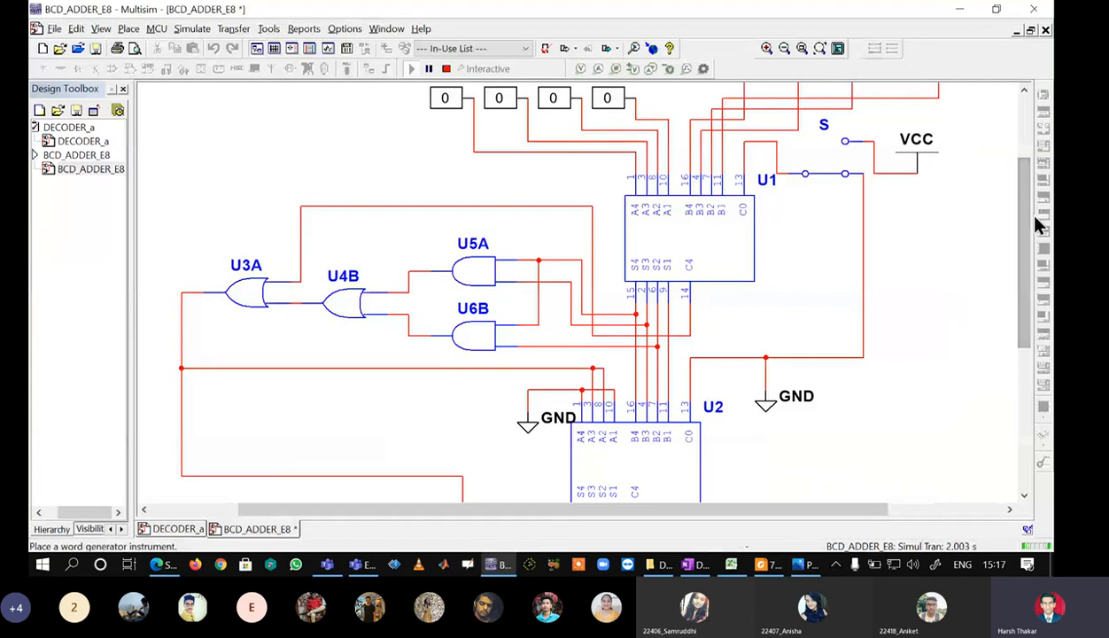
- Compare U2's A4 to A1, B4 to B1 and C0 input connections with the lower 4-bit adder in the reference diagram
{"action": "left_click_drag", "start_coordinate": [1034, 222], "coordinate": [1025, 285]}
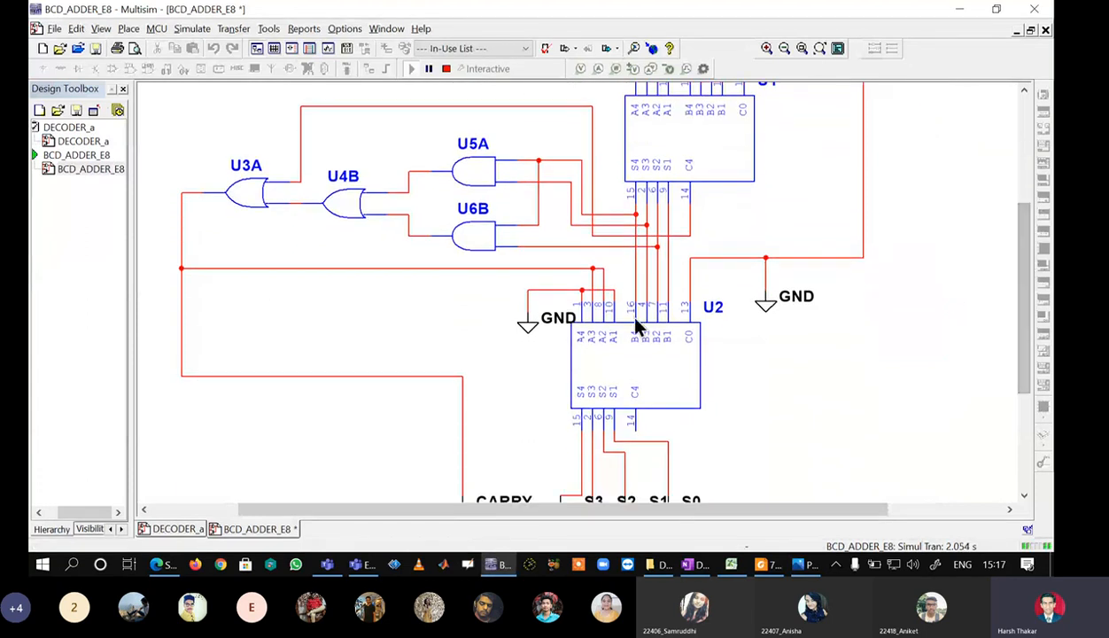
{"action": "key", "text": "alt+Tab"}
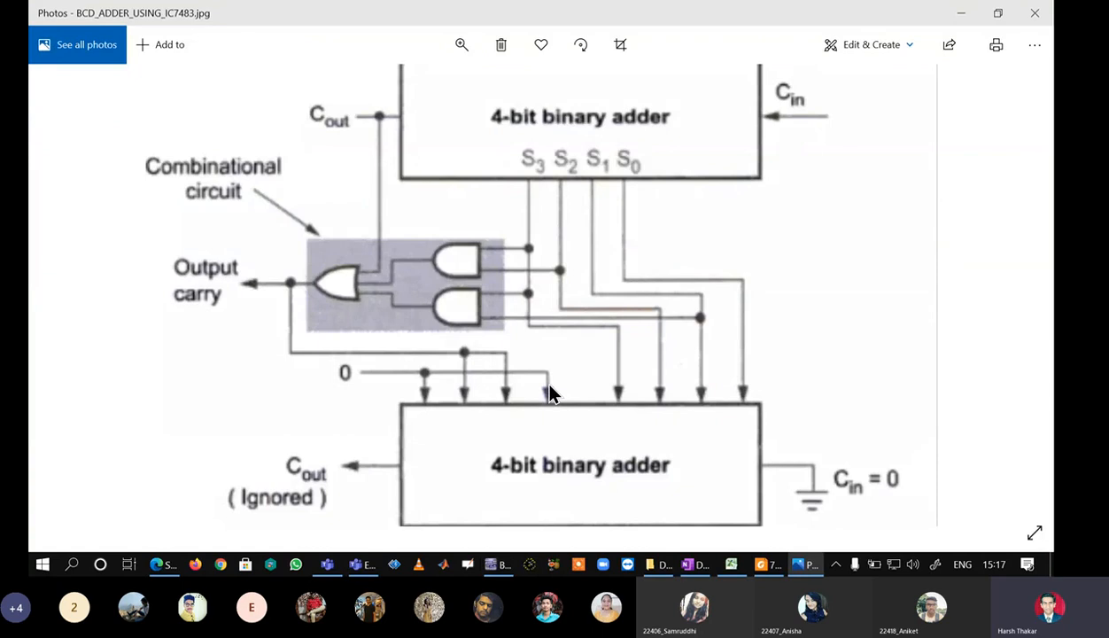
{"action": "key", "text": "alt+Tab"}
{"action": "scroll", "coordinate": [659, 336], "scroll_direction": "up", "scroll_amount": 1}
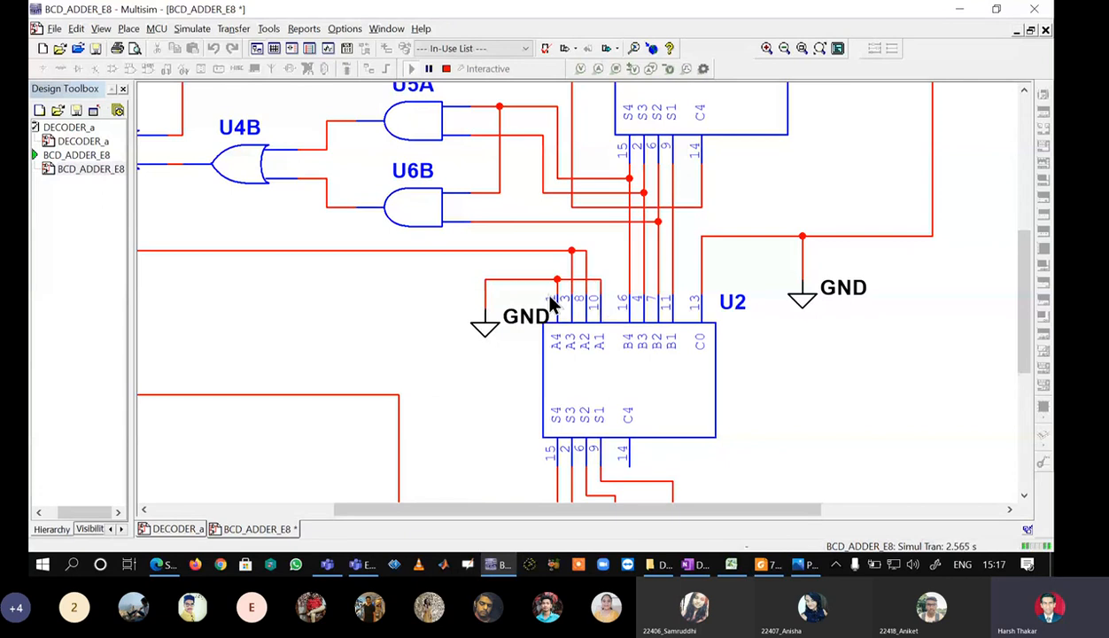
{"action": "key", "text": "alt+Tab"}
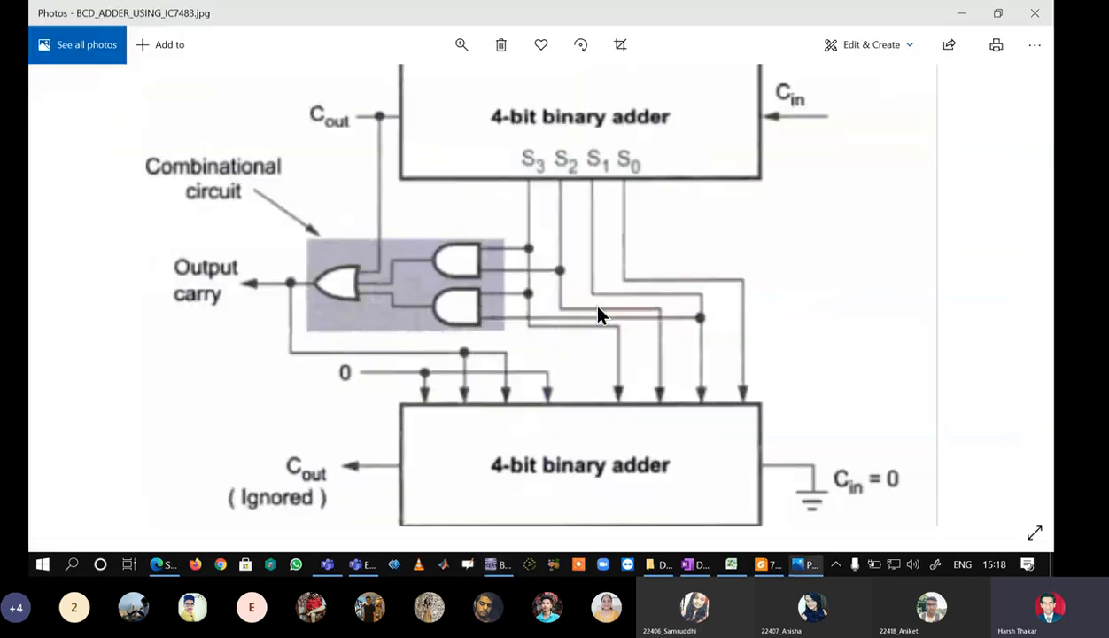
{"action": "key", "text": "alt+Tab"}
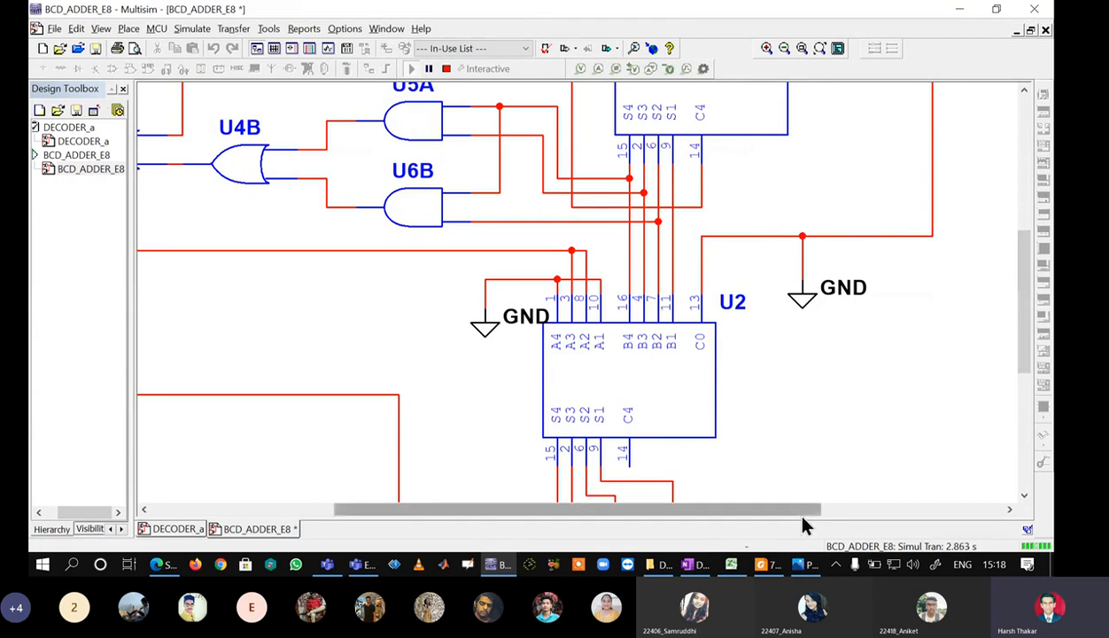
- Close the Design Toolbox and review the whole adder, from input switches to output probes, against the reference diagram
{"action": "left_click_drag", "start_coordinate": [783, 508], "coordinate": [647, 509]}
{"action": "scroll", "coordinate": [623, 376], "scroll_direction": "down", "scroll_amount": 3}
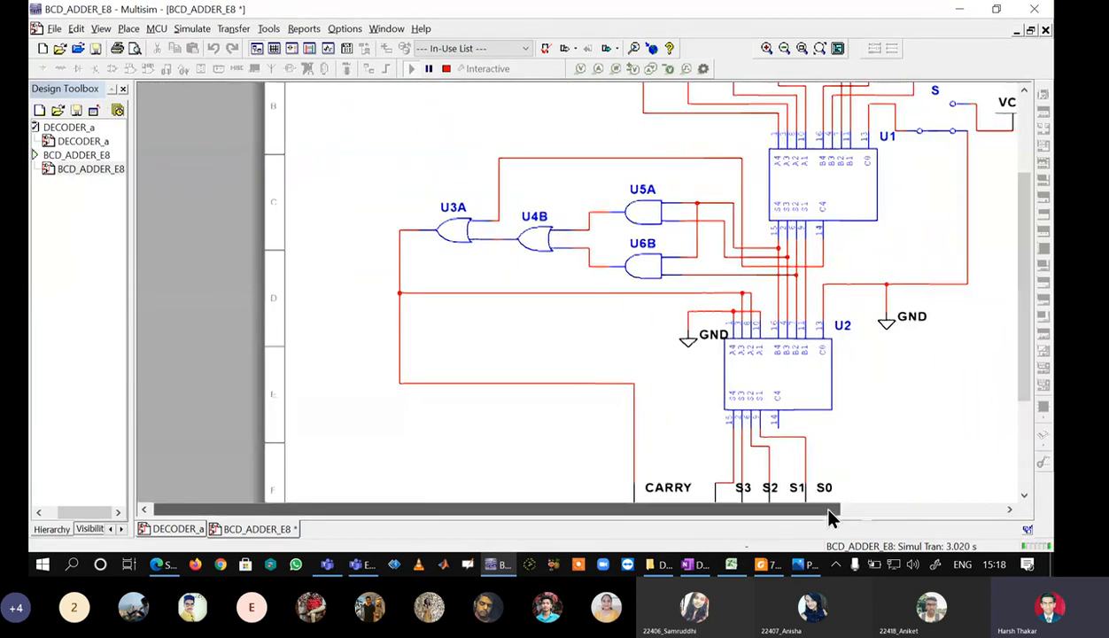
{"action": "left_click_drag", "start_coordinate": [820, 509], "coordinate": [869, 508]}
{"action": "left_click", "coordinate": [123, 89]}
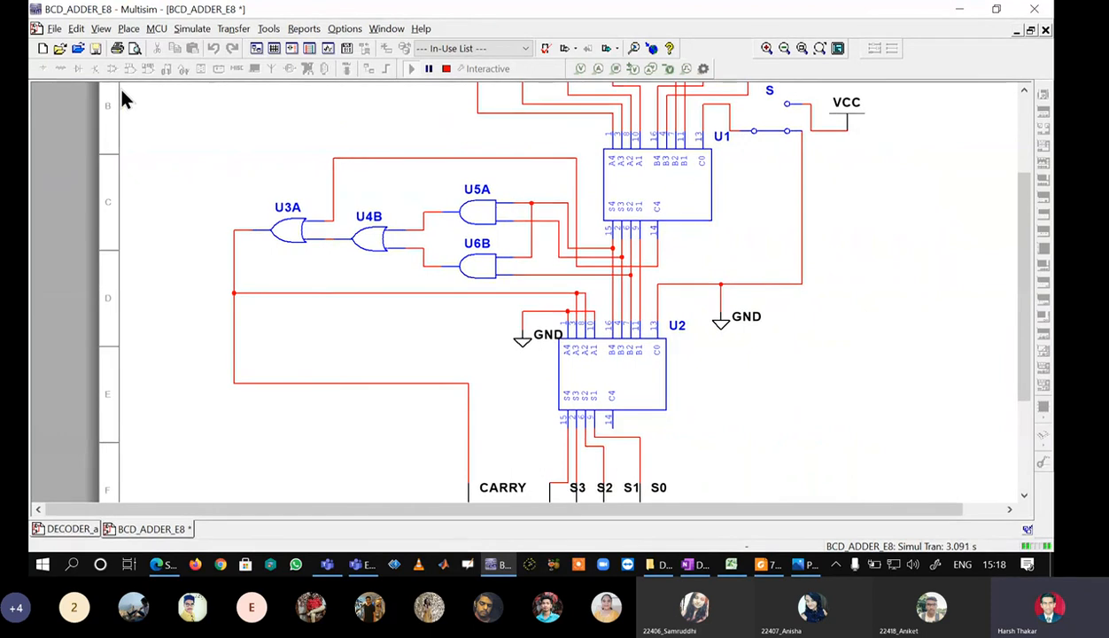
{"action": "left_click_drag", "start_coordinate": [1025, 316], "coordinate": [1045, 232]}
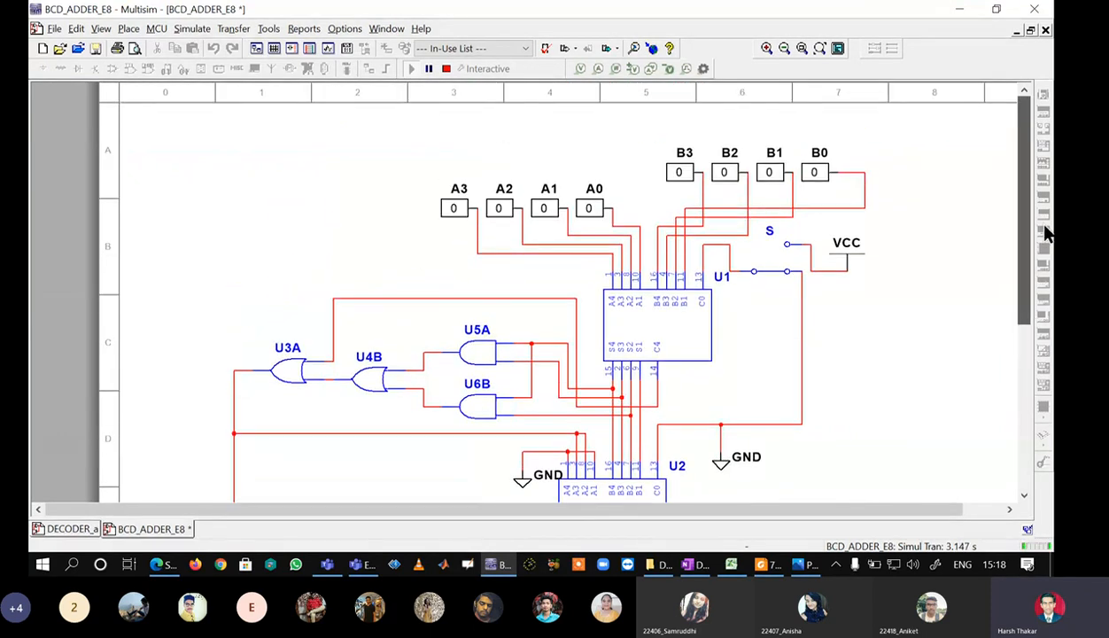
{"action": "left_click_drag", "start_coordinate": [1045, 232], "coordinate": [1050, 367]}
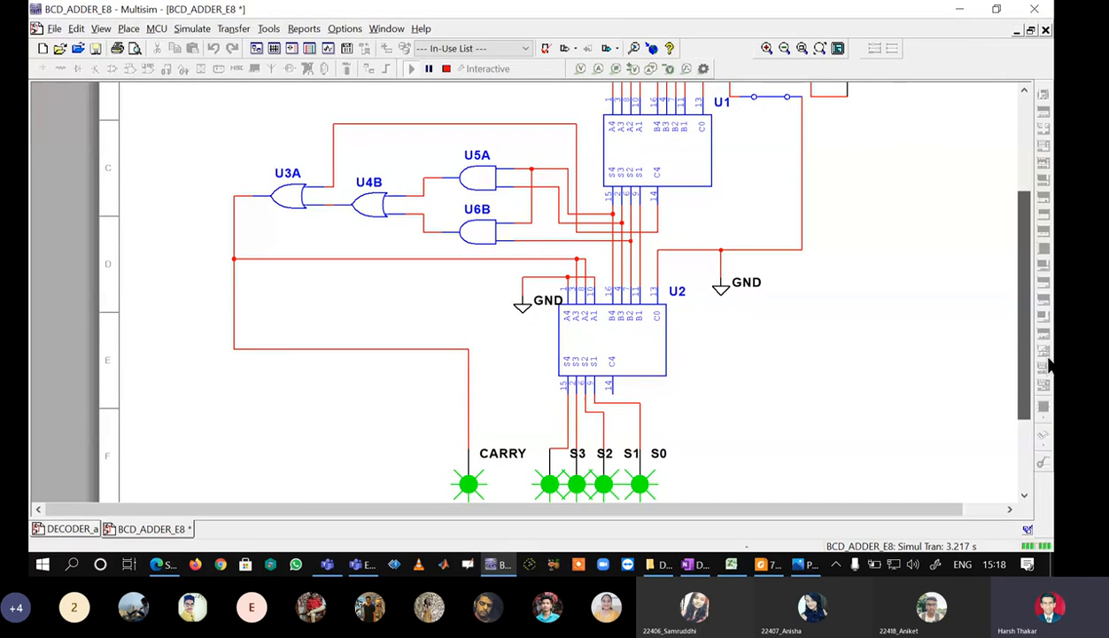
{"action": "key", "text": "alt+Tab"}
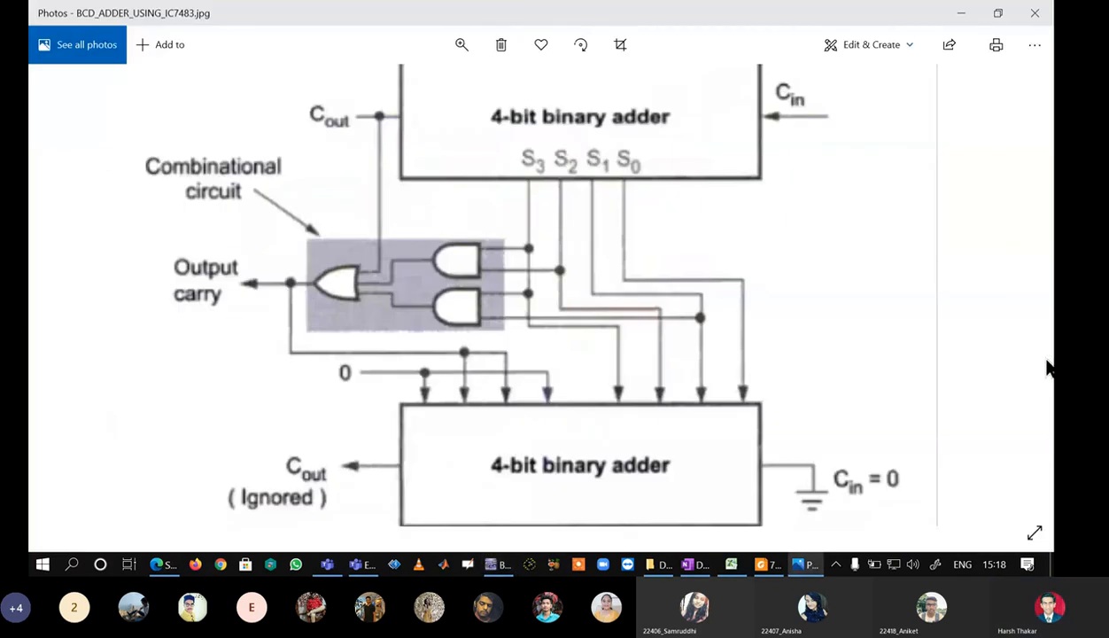
{"action": "key", "text": "alt+Tab"}
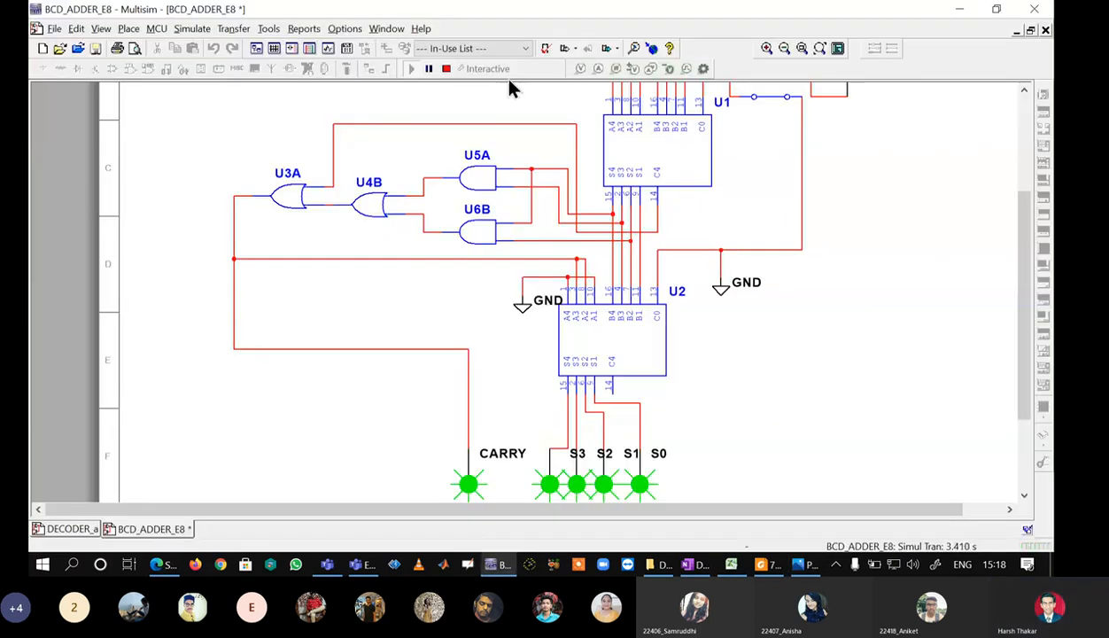
- Restart the adder simulation twice, check the CARRY and S3 to S0 probes, and stop it
{"action": "left_click", "coordinate": [445, 69]}
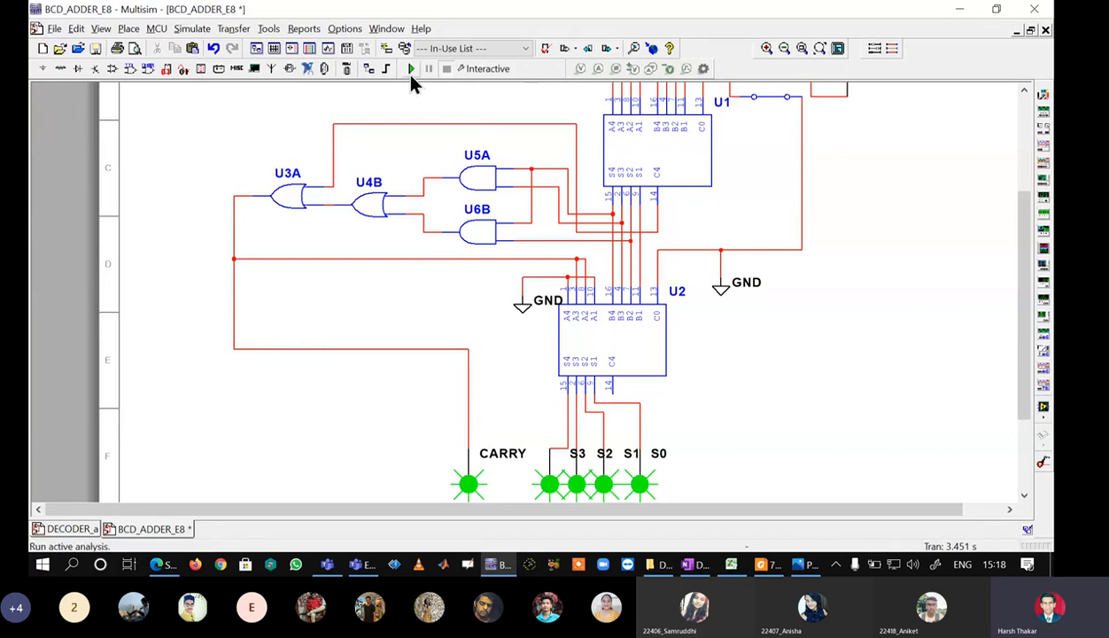
{"action": "left_click", "coordinate": [410, 70]}
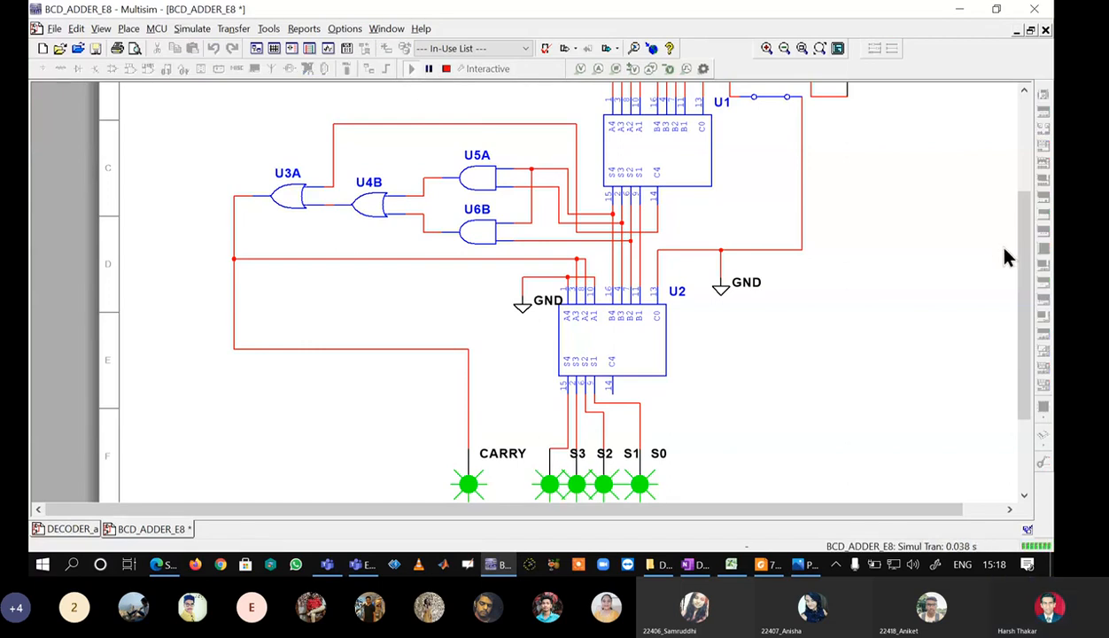
{"action": "left_click_drag", "start_coordinate": [1029, 294], "coordinate": [1035, 327]}
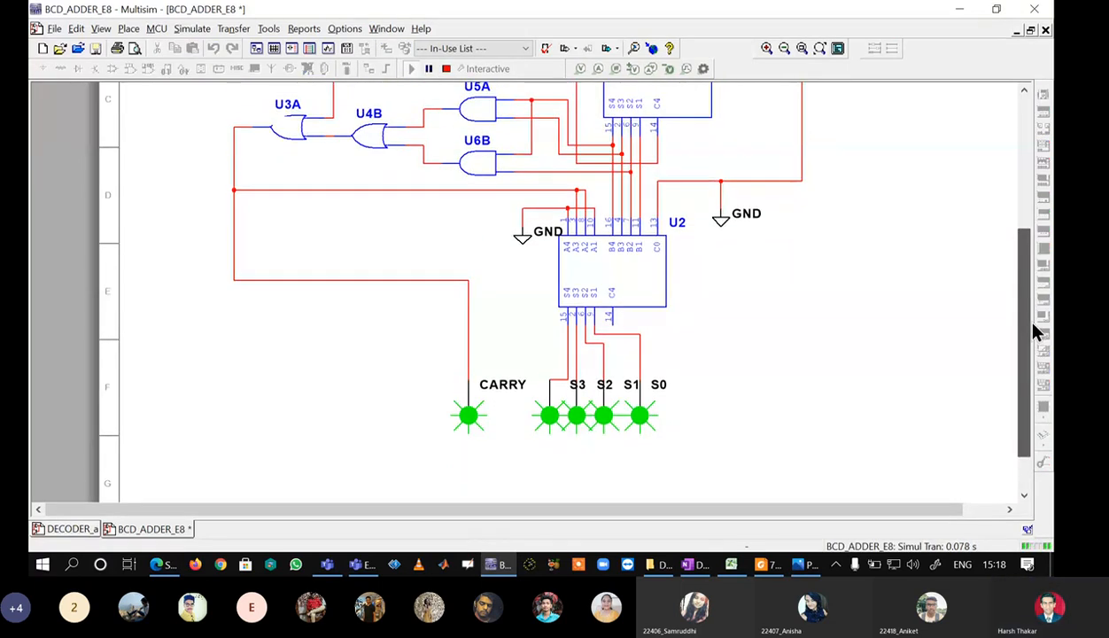
{"action": "left_click", "coordinate": [446, 70]}
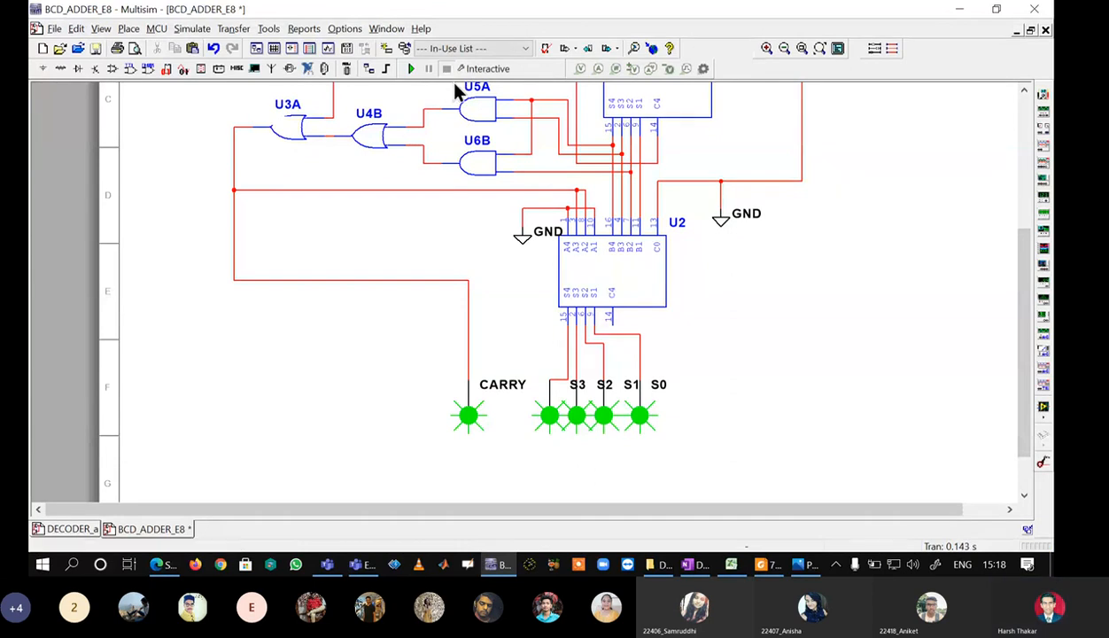
{"action": "left_click", "coordinate": [410, 68]}
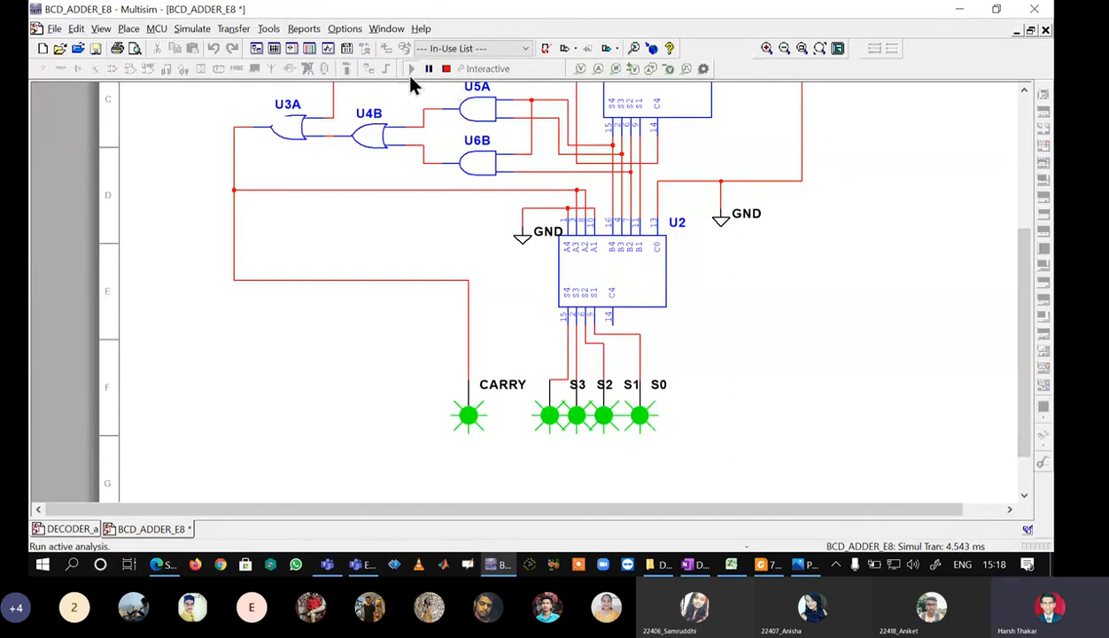
{"action": "left_click", "coordinate": [446, 69]}
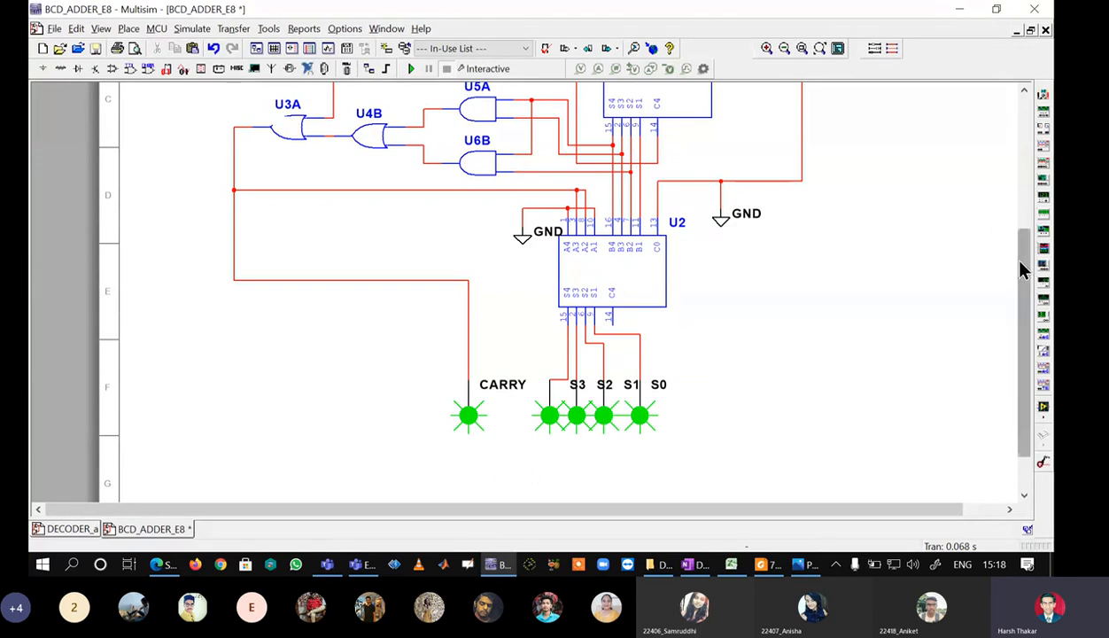
{"action": "scroll", "coordinate": [1029, 266], "scroll_direction": "up", "scroll_amount": 2}
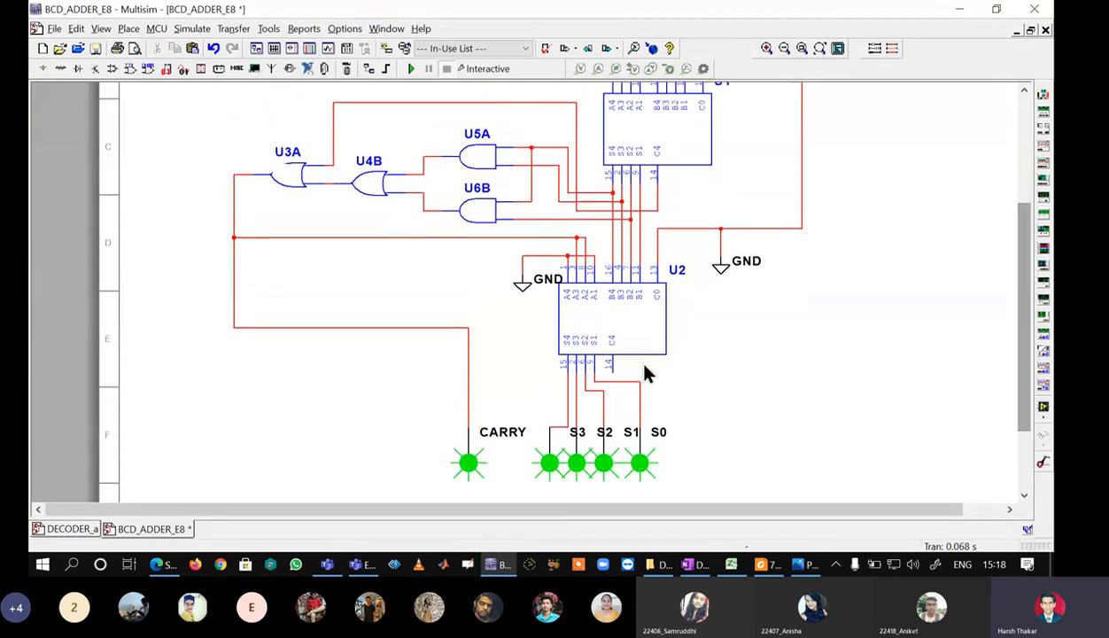
{"action": "scroll", "coordinate": [1028, 302], "scroll_direction": "down", "scroll_amount": 3}
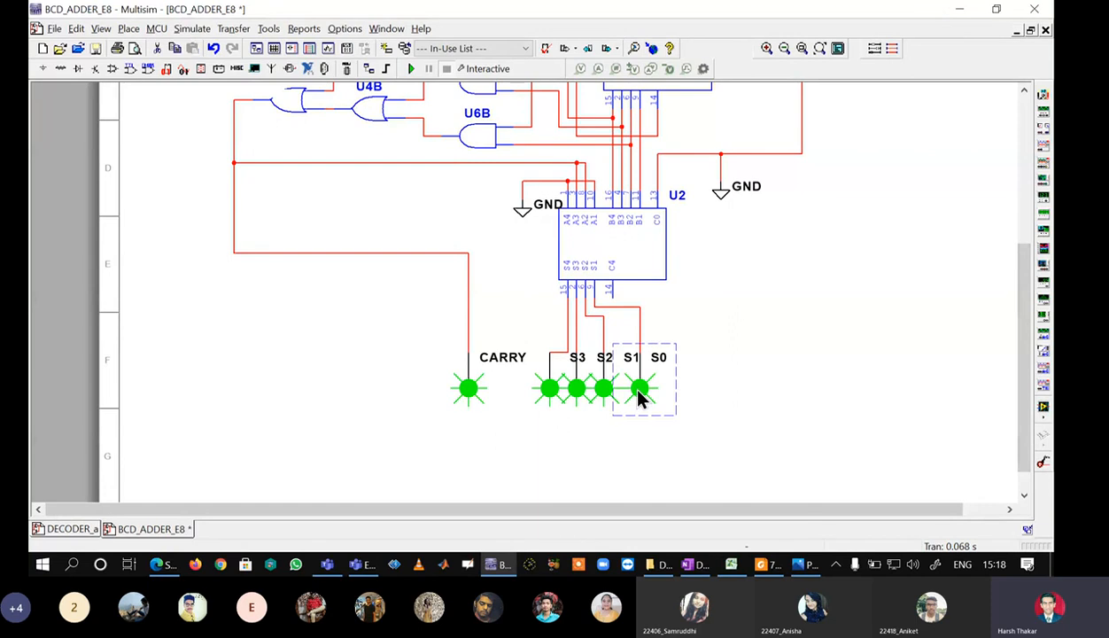
{"action": "left_click_drag", "start_coordinate": [469, 387], "coordinate": [700, 424]}
{"action": "key", "text": "ctrl+z"}
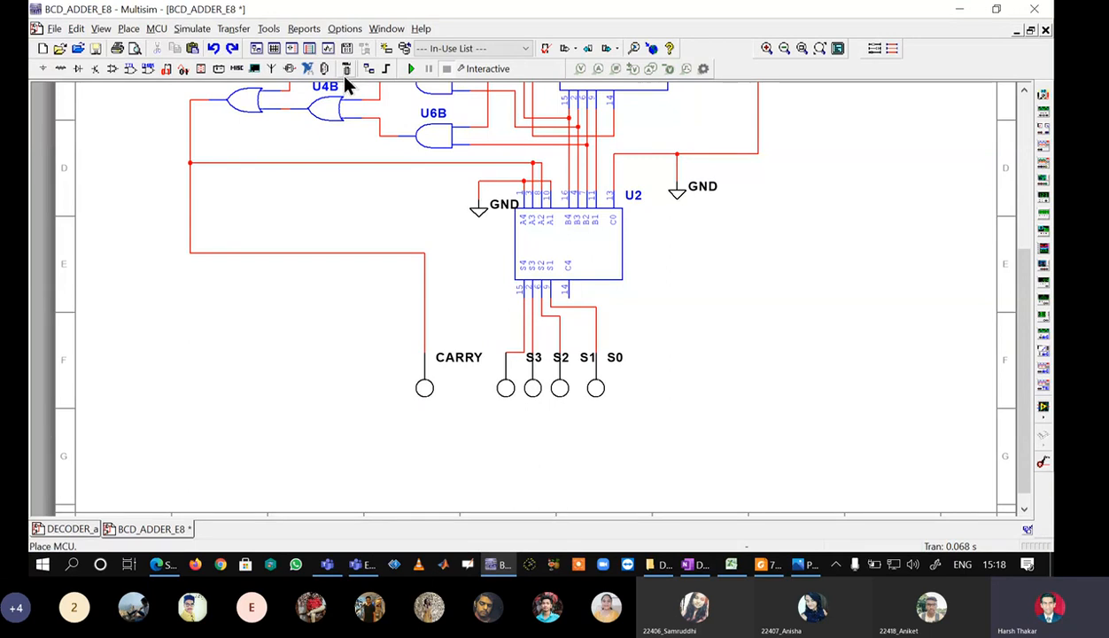
- Run the simulation again to recheck the output probes, and stop it
{"action": "left_click", "coordinate": [411, 69]}
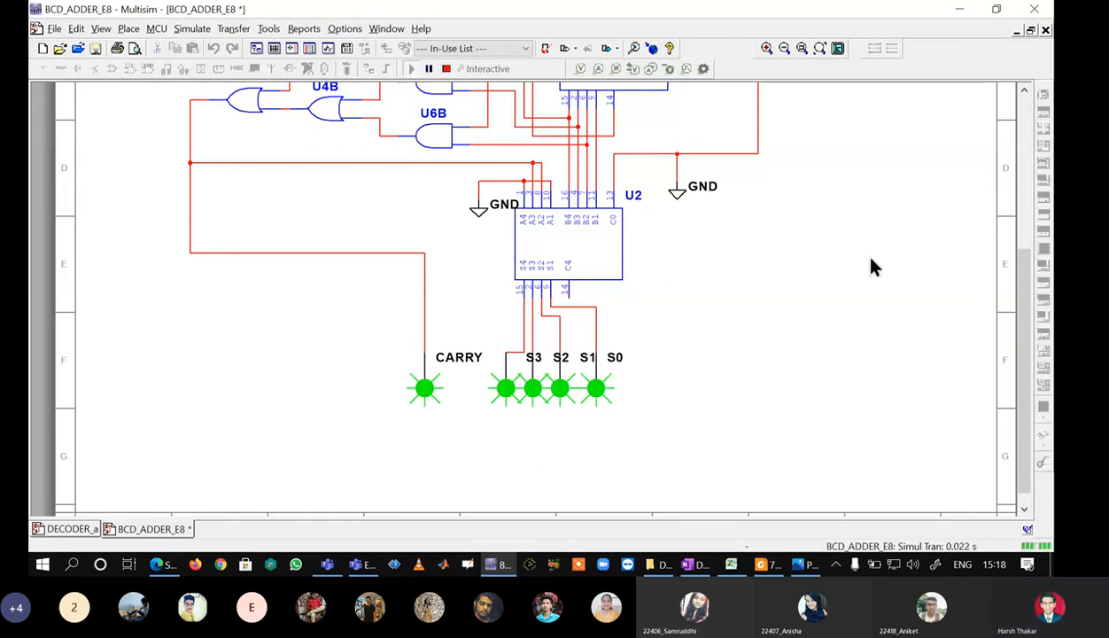
{"action": "left_click", "coordinate": [446, 69]}
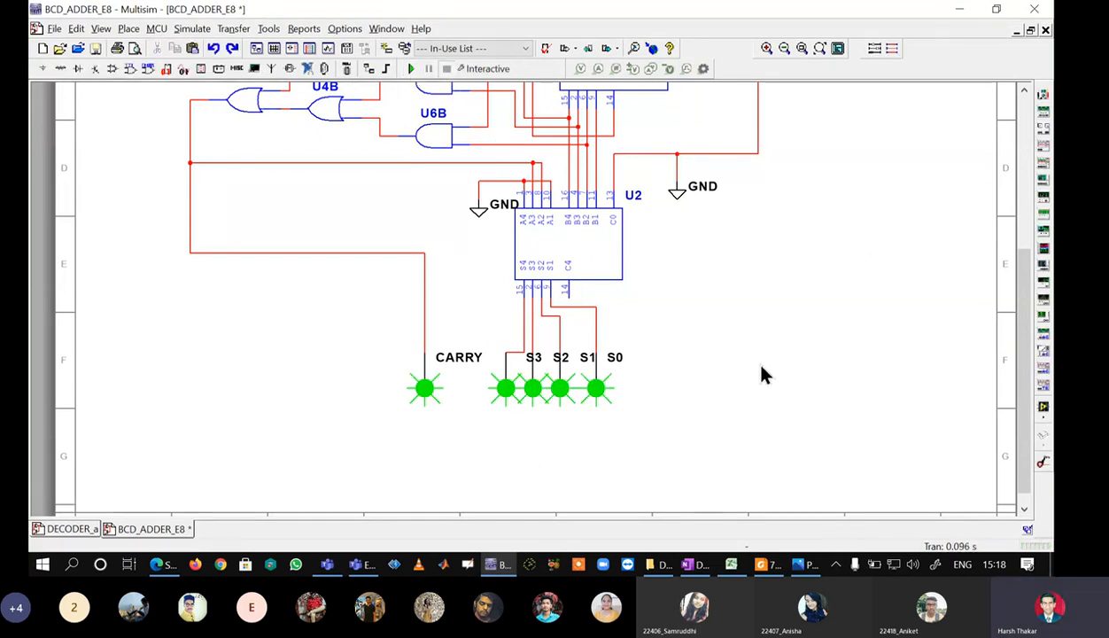
- Move the CARRY label slightly up and closer to its probe's lead
{"action": "left_click", "coordinate": [485, 362]}
{"action": "mouse_move", "coordinate": [488, 372]}
{"action": "left_mouse_down"}
{"action": "mouse_move", "coordinate": [514, 395]}
{"action": "mouse_move", "coordinate": [471, 376]}
{"action": "mouse_move", "coordinate": [488, 359]}
{"action": "mouse_move", "coordinate": [479, 355]}
{"action": "left_mouse_up"}
{"action": "left_click", "coordinate": [717, 454]}
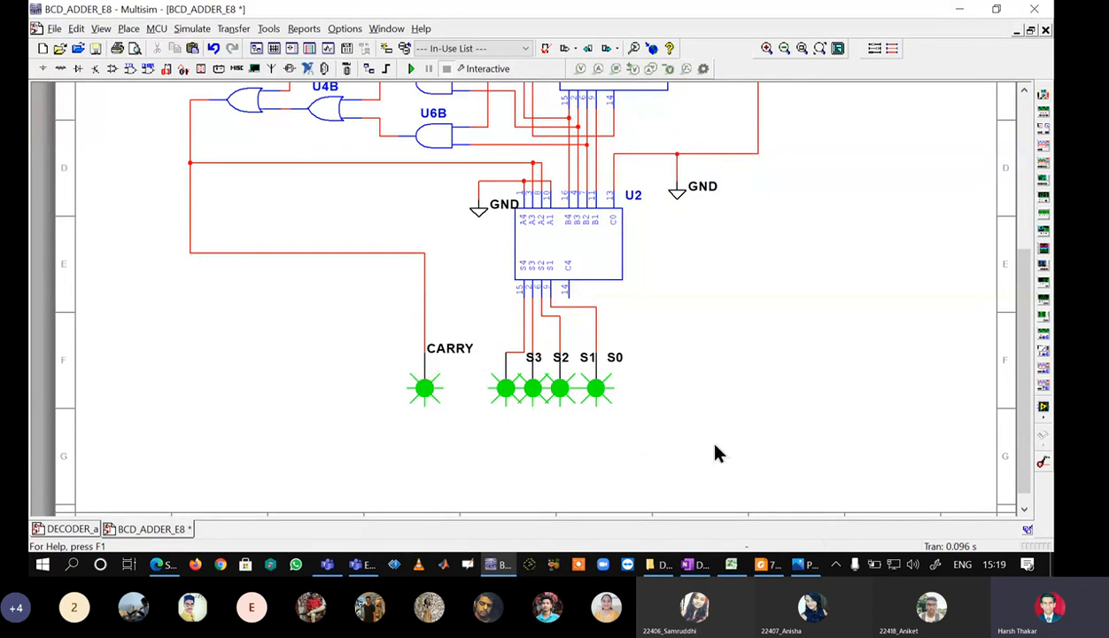
- Replace the S1 green probe with PROBE_DIG_RED from the Indicators group and run the simulation
{"action": "left_click_drag", "start_coordinate": [615, 412], "coordinate": [490, 377]}
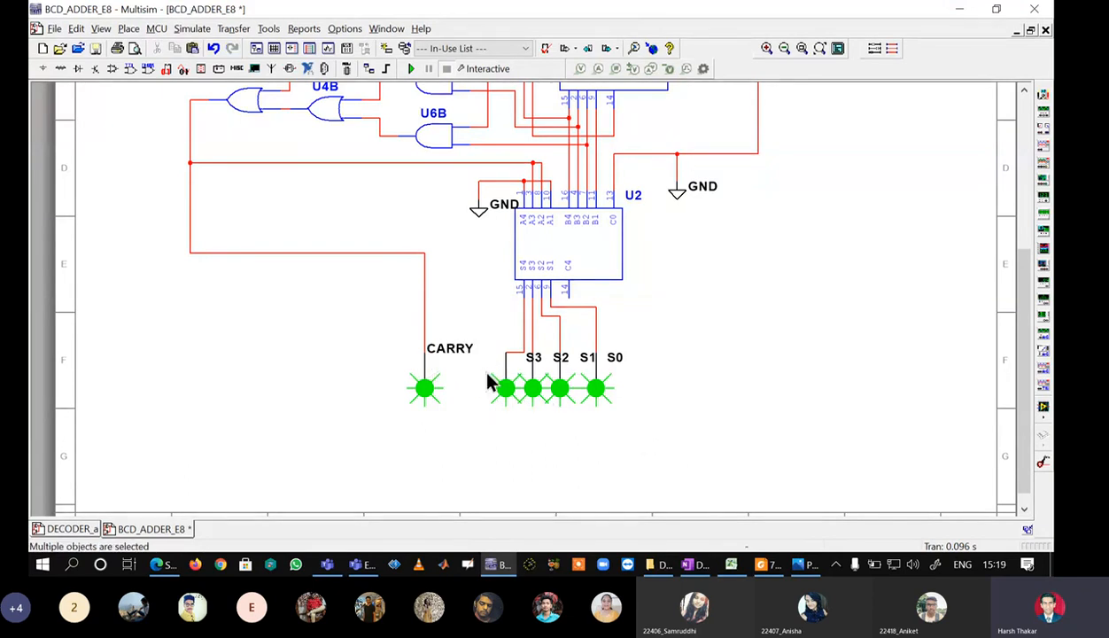
{"action": "double_click", "coordinate": [558, 392]}
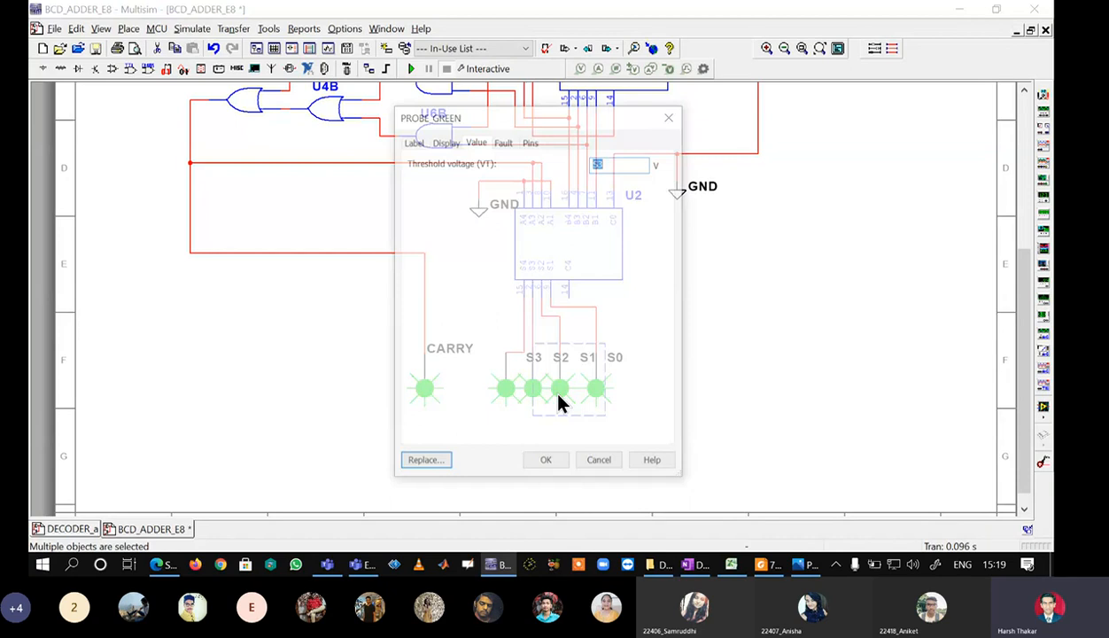
{"action": "left_click", "coordinate": [429, 460]}
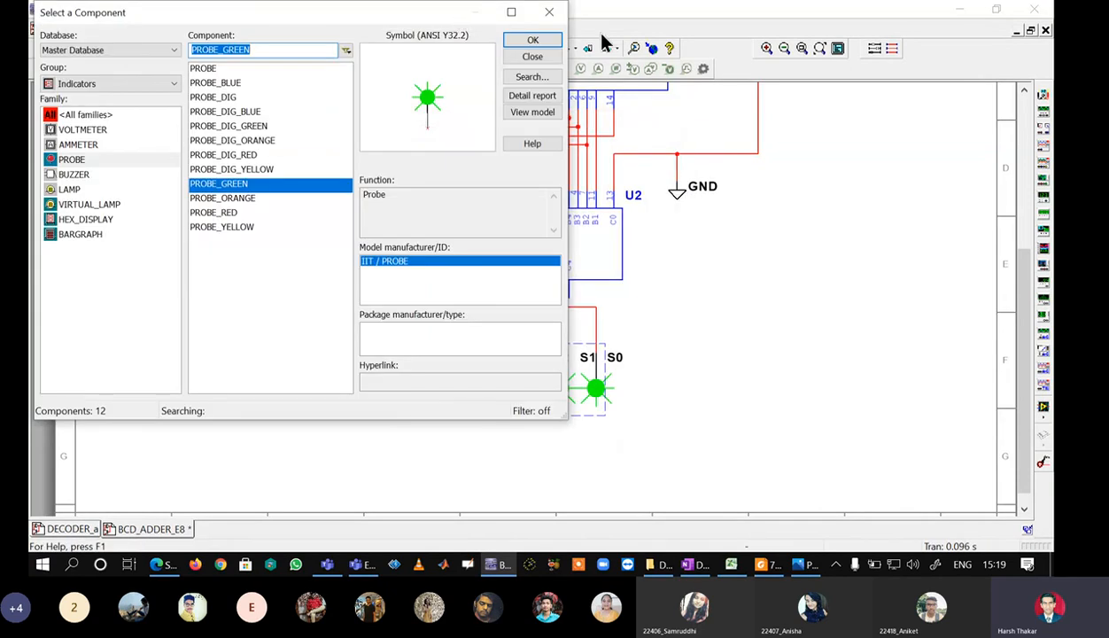
{"action": "left_click_drag", "start_coordinate": [447, 20], "coordinate": [618, 46]}
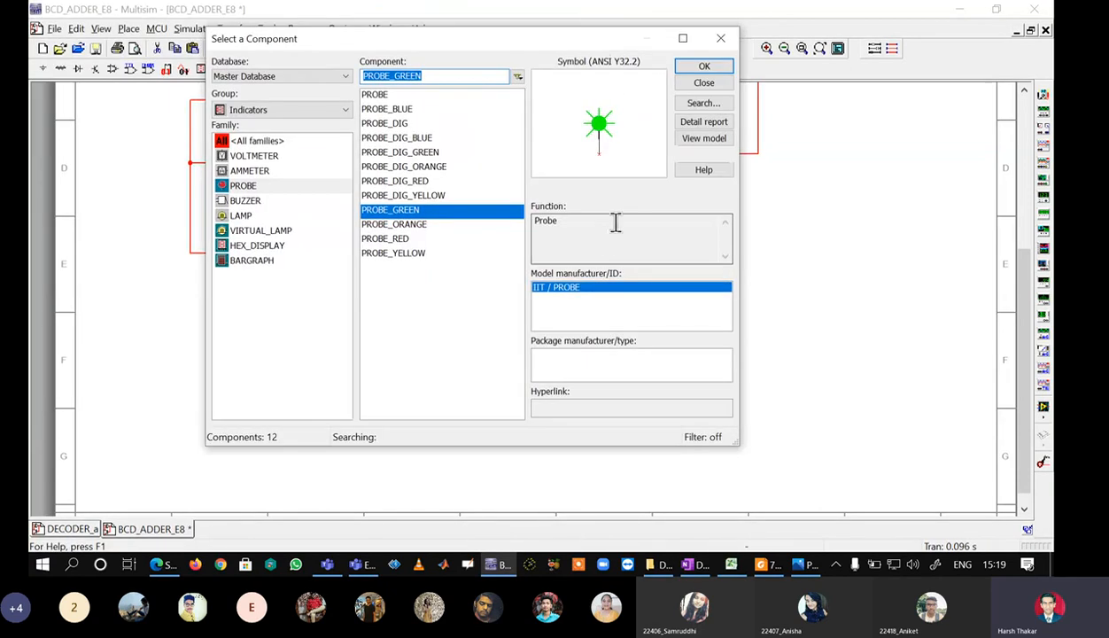
{"action": "left_click", "coordinate": [416, 182]}
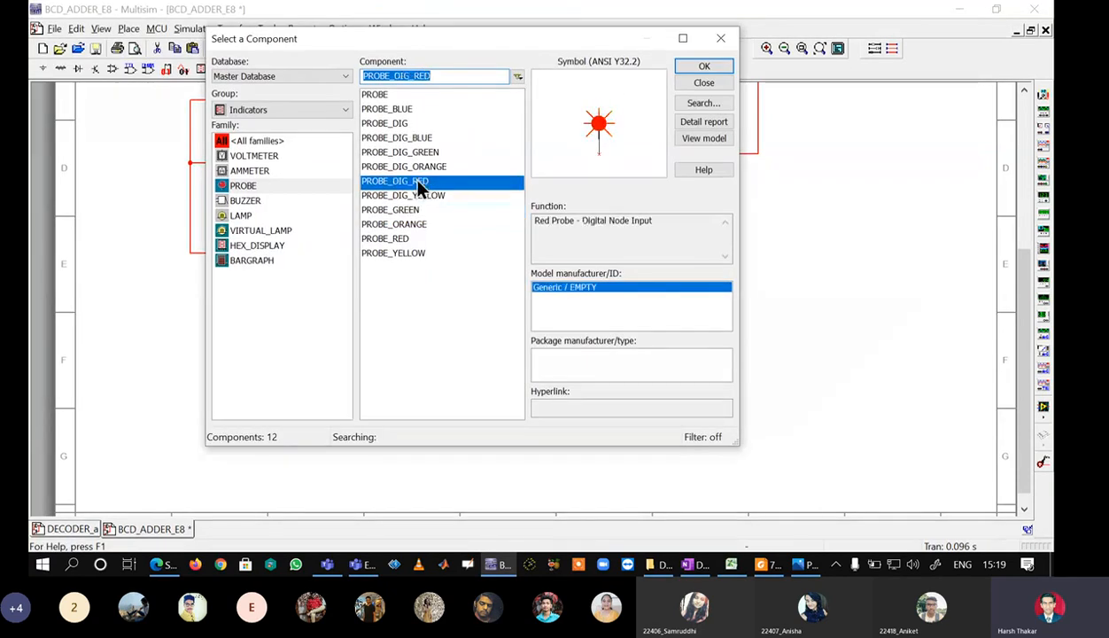
{"action": "left_click", "coordinate": [700, 68]}
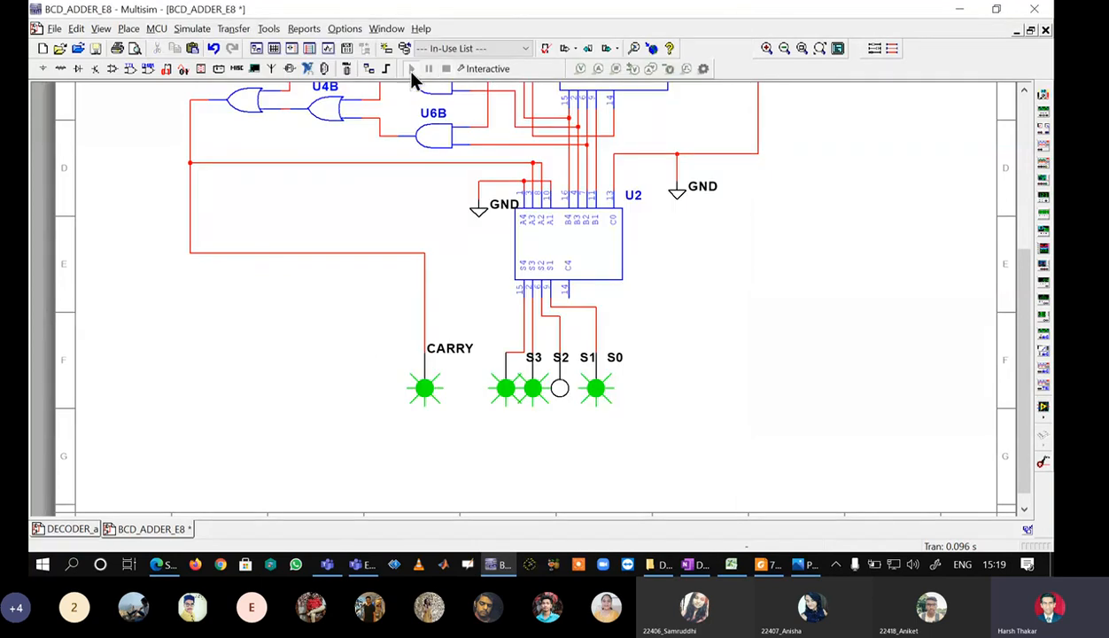
{"action": "left_click", "coordinate": [411, 69]}
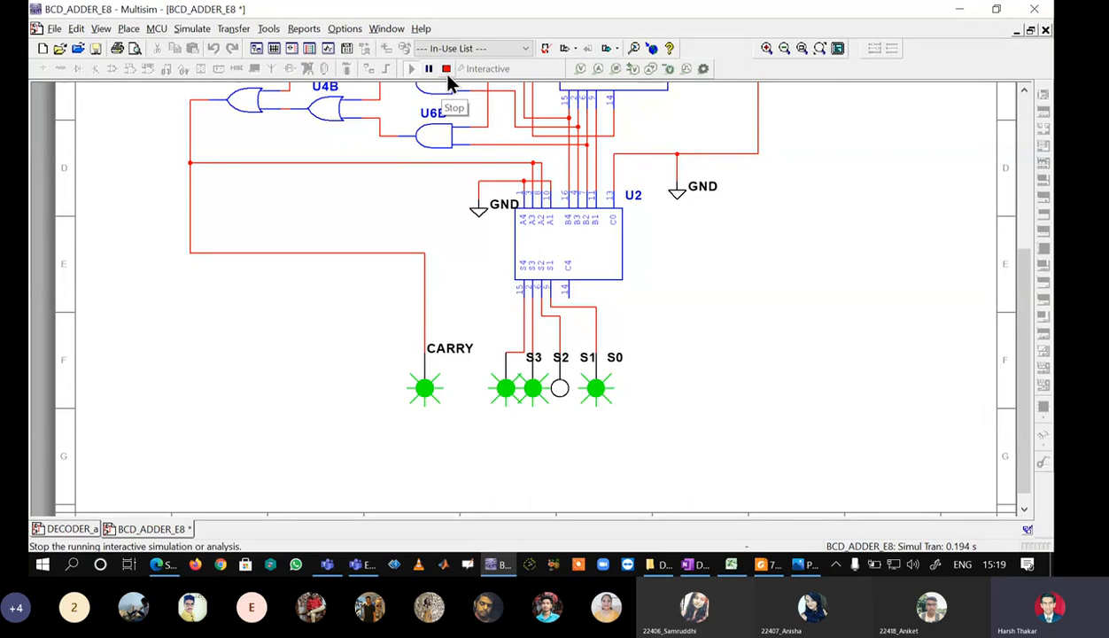
- Stop the simulation and replace the S0 green probe with PROBE_DIG_RED from the Indicators group
{"action": "left_click", "coordinate": [447, 70]}
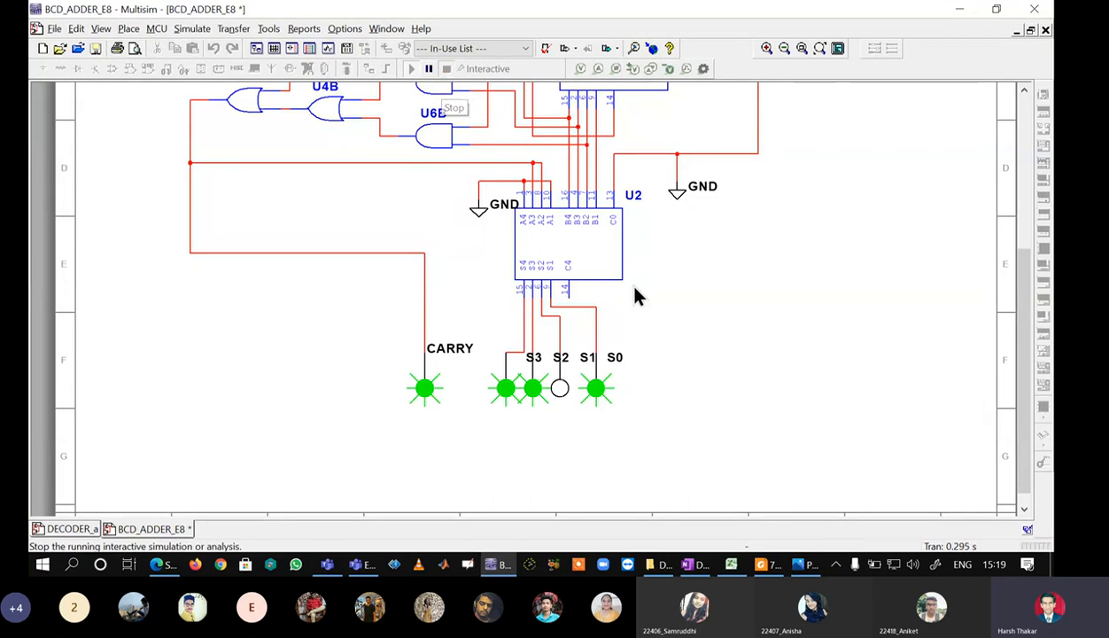
{"action": "left_click", "coordinate": [596, 391]}
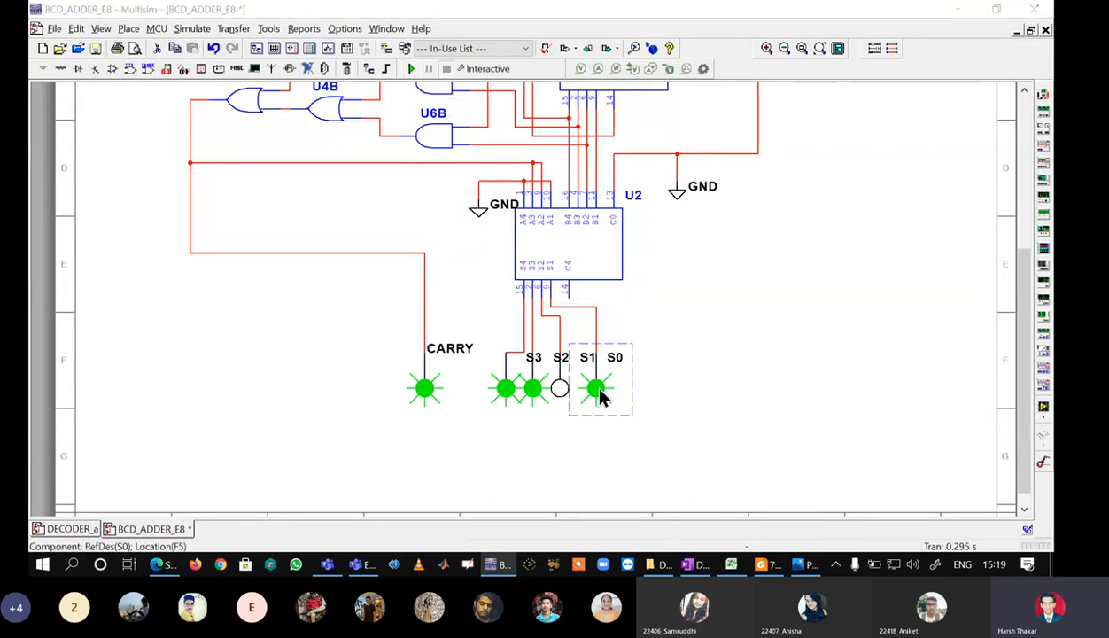
{"action": "double_click", "coordinate": [598, 395]}
{"action": "left_click", "coordinate": [414, 462]}
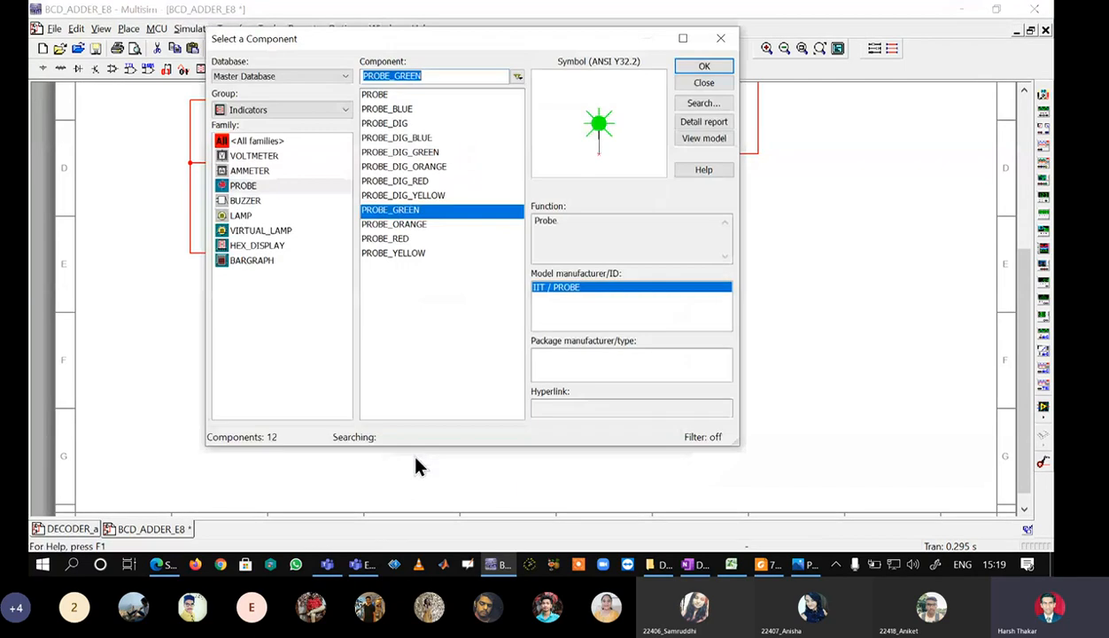
{"action": "left_click", "coordinate": [408, 181]}
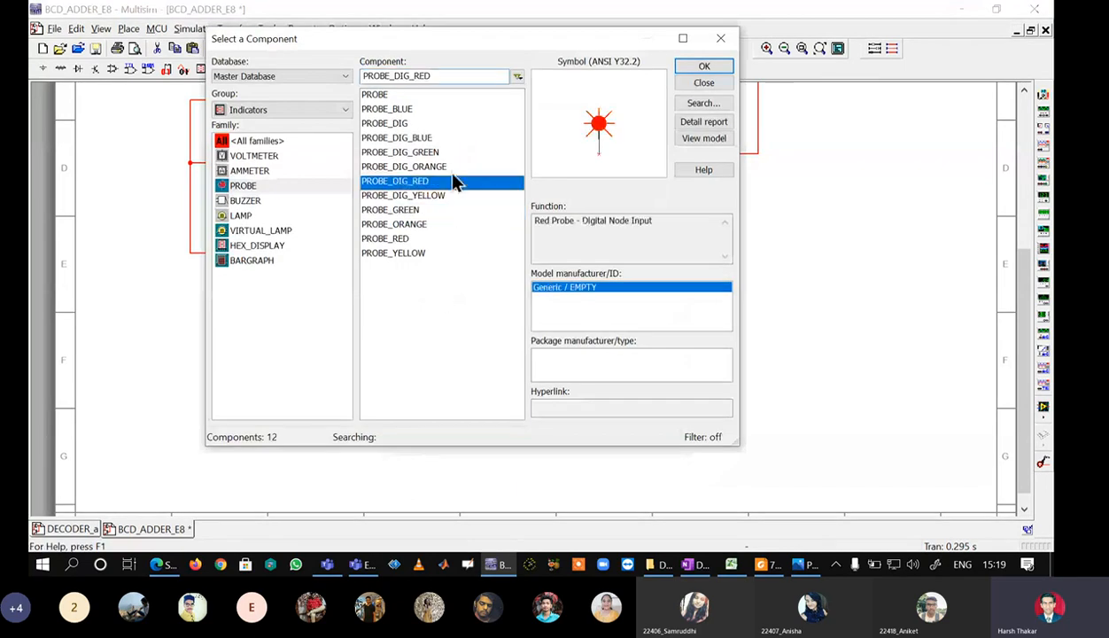
{"action": "left_click", "coordinate": [697, 69]}
- Replace the S2 green probe with PROBE_DIG_RED from the Indicators group
{"action": "double_click", "coordinate": [558, 390]}
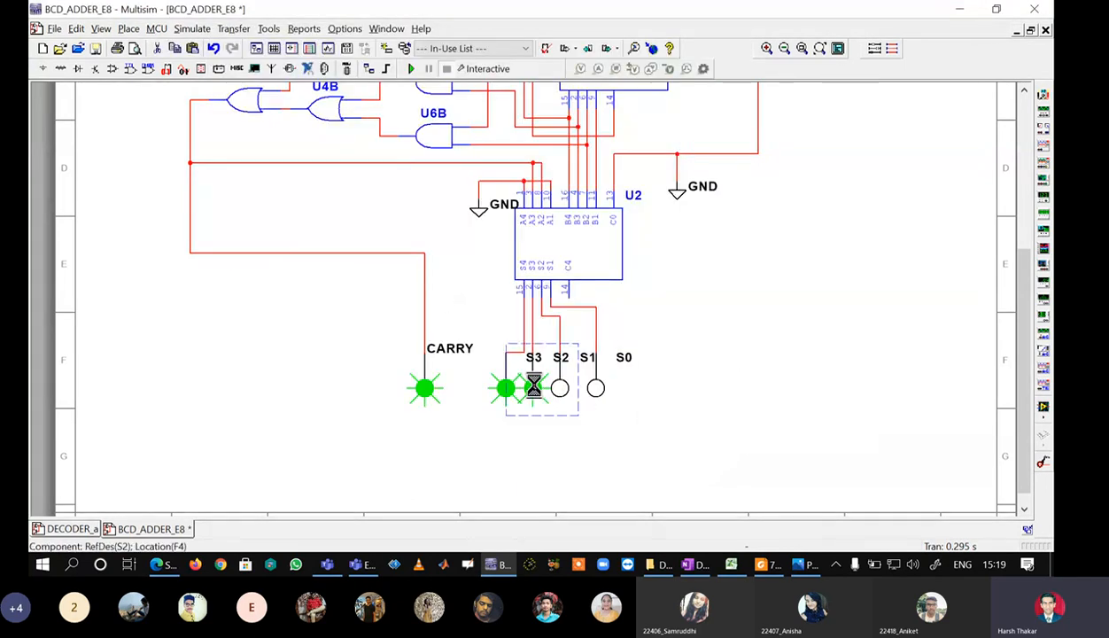
{"action": "left_click", "coordinate": [413, 141]}
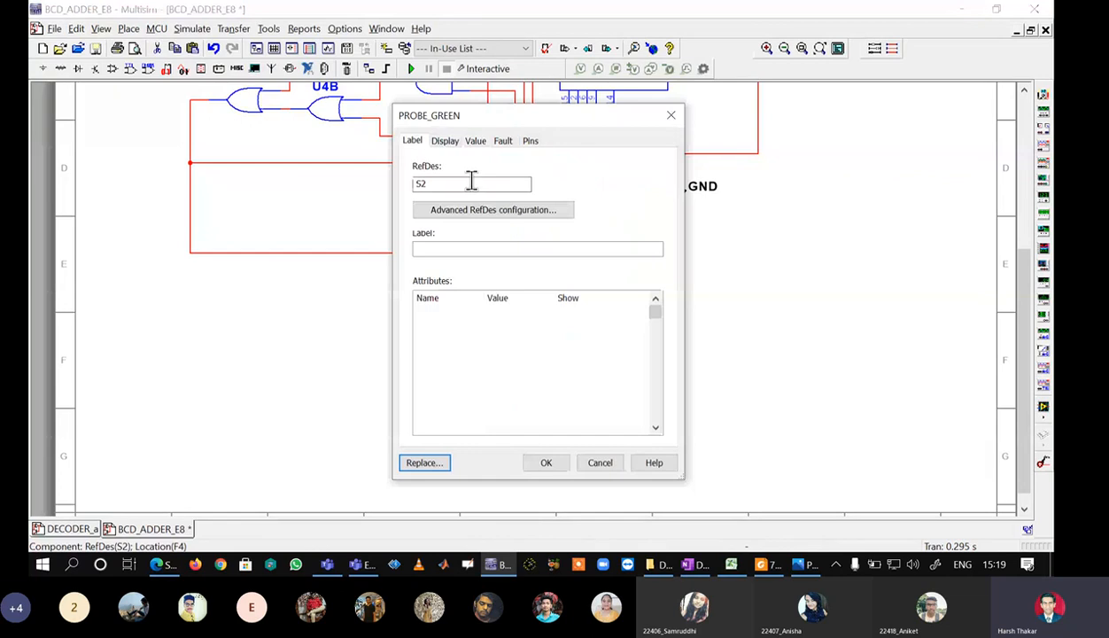
{"action": "left_click", "coordinate": [424, 463]}
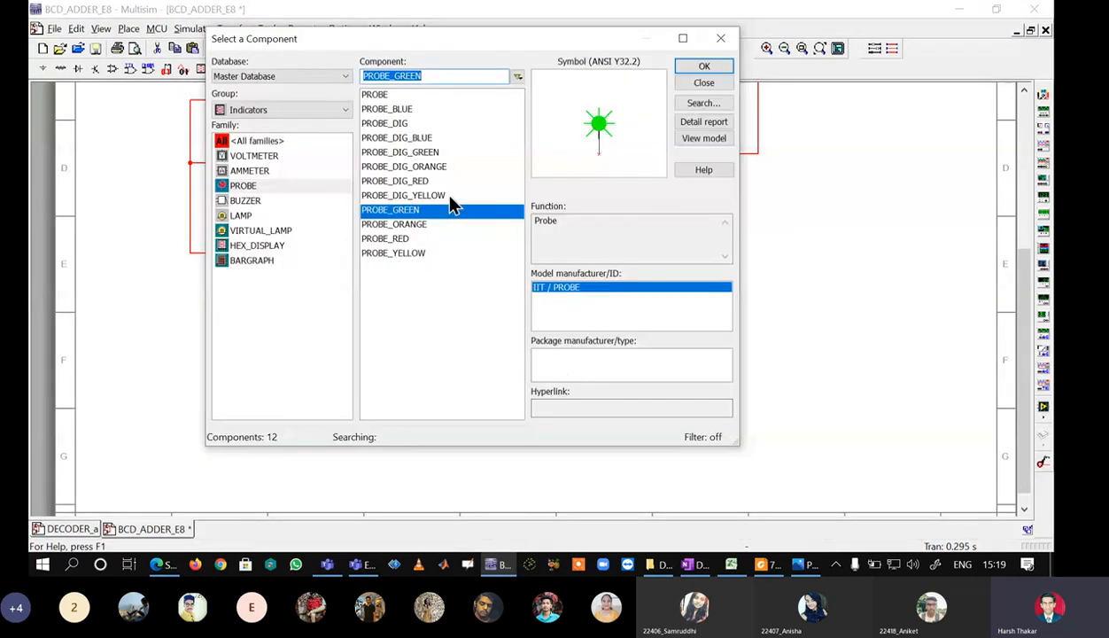
{"action": "left_click", "coordinate": [425, 181]}
{"action": "left_click", "coordinate": [703, 66]}
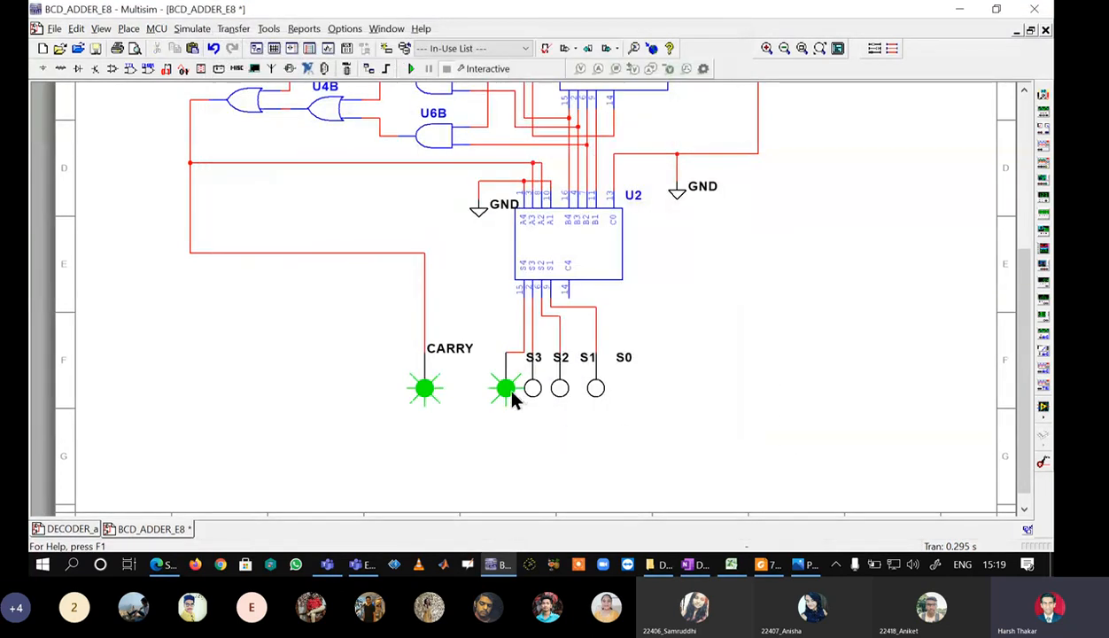
- Replace the S3 green probe with PROBE_DIG_RED from the Indicators group
{"action": "double_click", "coordinate": [506, 387]}
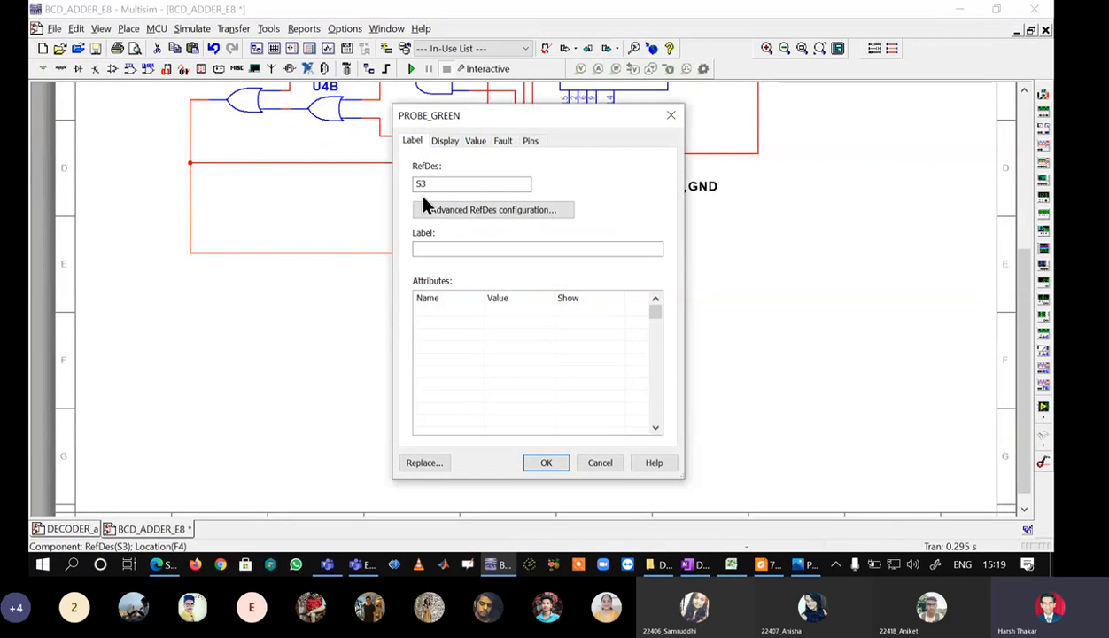
{"action": "left_click", "coordinate": [425, 464]}
{"action": "left_click", "coordinate": [443, 180]}
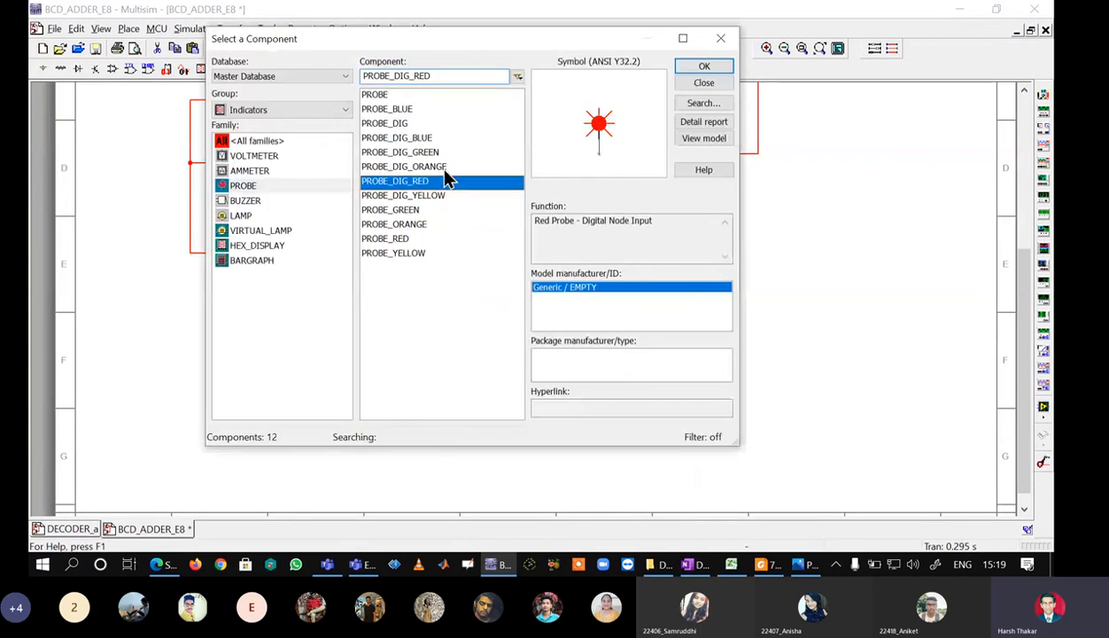
{"action": "left_click", "coordinate": [705, 66]}
- Replace the CARRY green probe with PROBE_BLUE from the Indicators group
{"action": "double_click", "coordinate": [425, 388]}
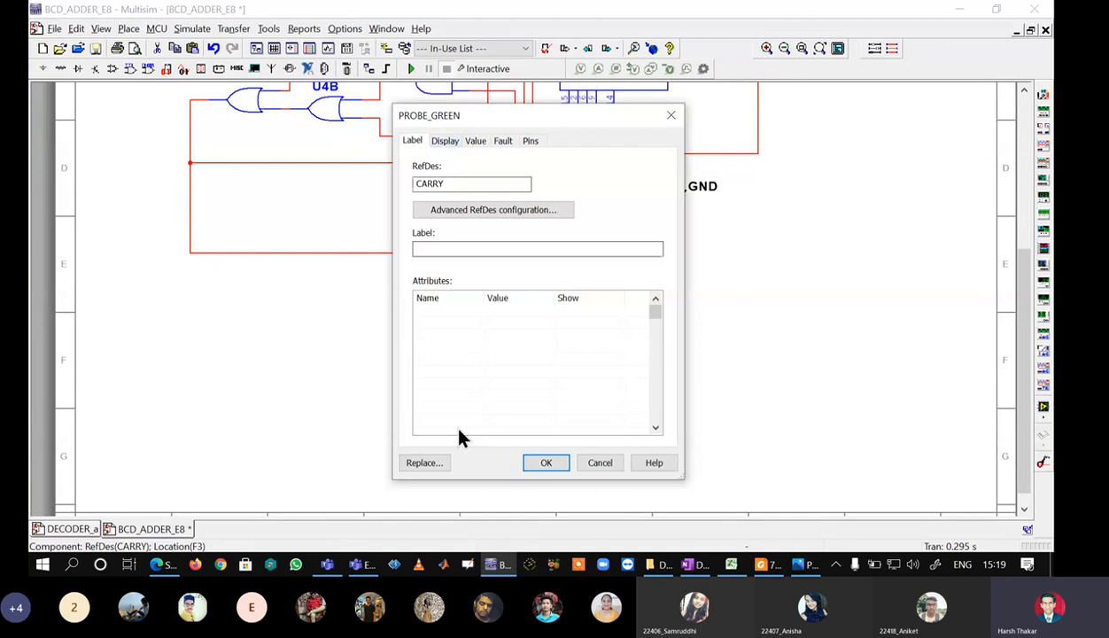
{"action": "left_click", "coordinate": [429, 459]}
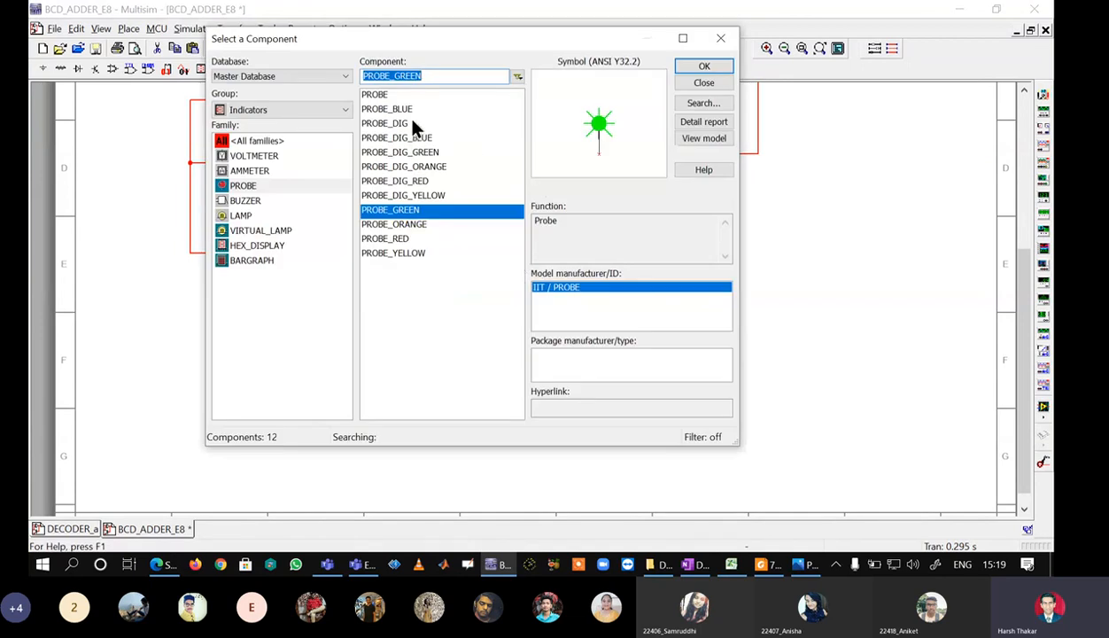
{"action": "left_click", "coordinate": [413, 109]}
{"action": "left_click", "coordinate": [704, 67]}
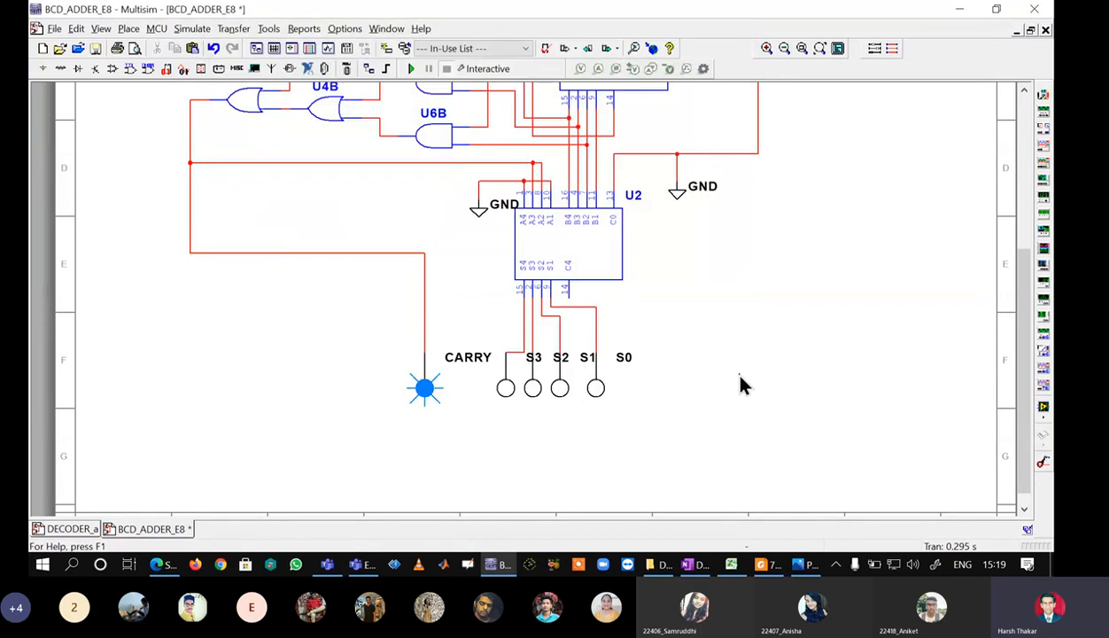
- Run the simulation and set input A3 to 0, with both the inputs and the output probes in view
{"action": "left_click", "coordinate": [411, 69]}
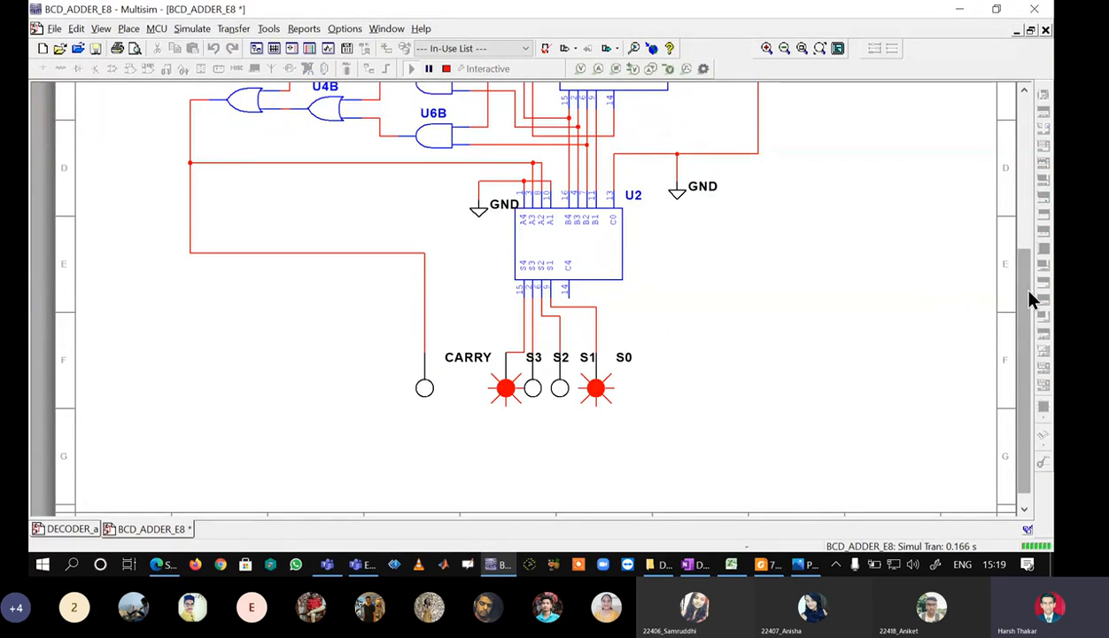
{"action": "left_click_drag", "start_coordinate": [1029, 294], "coordinate": [1029, 139]}
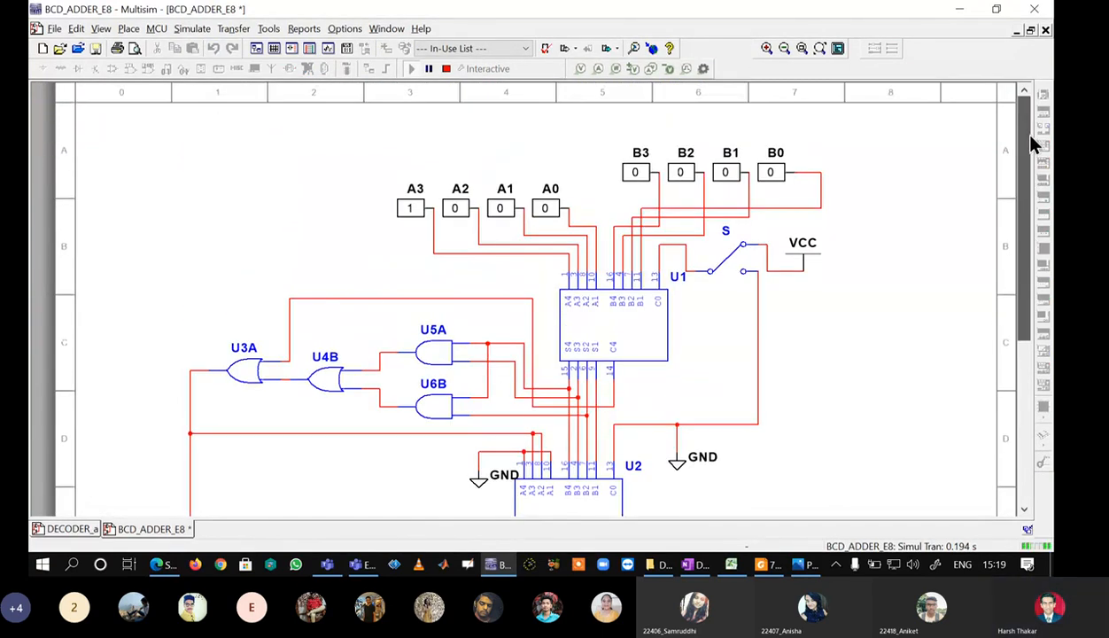
{"action": "left_click", "coordinate": [413, 211]}
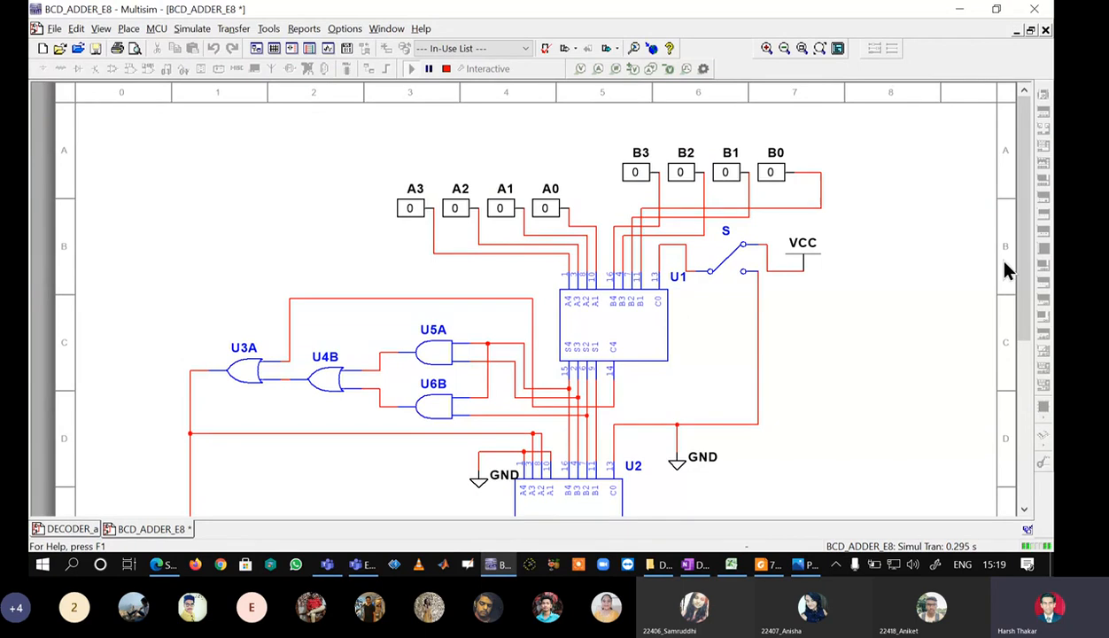
{"action": "left_click_drag", "start_coordinate": [1024, 267], "coordinate": [1027, 295]}
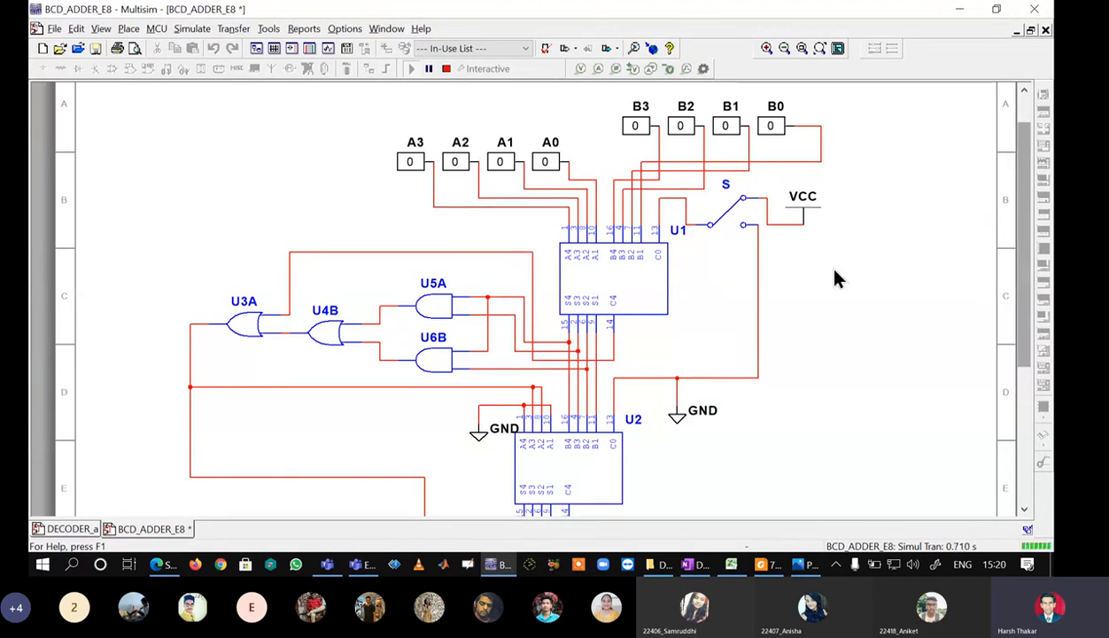
{"action": "scroll", "coordinate": [837, 279], "scroll_direction": "down", "scroll_amount": 1}
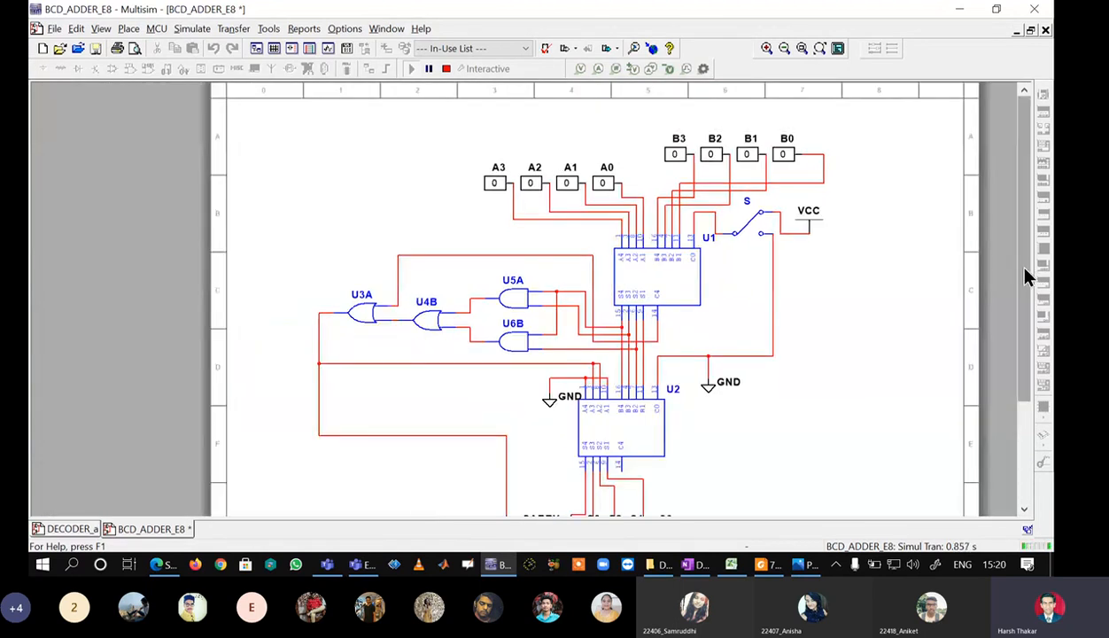
{"action": "scroll", "coordinate": [1028, 277], "scroll_direction": "down", "scroll_amount": 1}
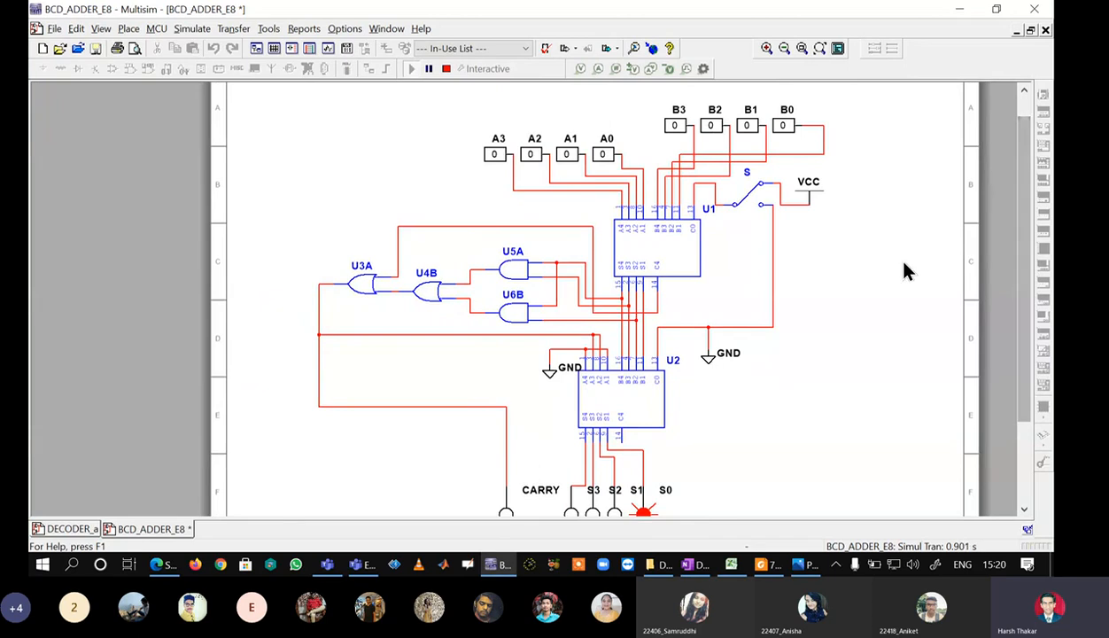
{"action": "scroll", "coordinate": [904, 264], "scroll_direction": "down", "scroll_amount": 1}
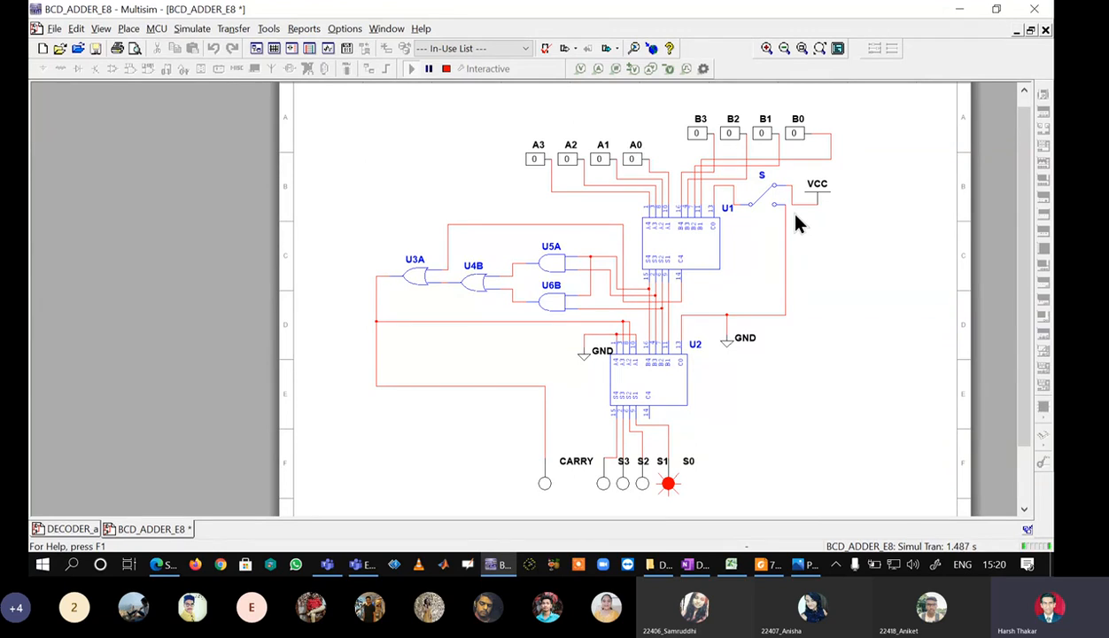
- Set input A0 to 1 and switch carry-in S from VCC to the ground contact
{"action": "key", "text": "space"}
{"action": "key", "text": "space"}
{"action": "key", "text": "space"}
{"action": "left_click", "coordinate": [632, 162]}
{"action": "key", "text": "space"}
{"action": "left_click", "coordinate": [795, 202]}
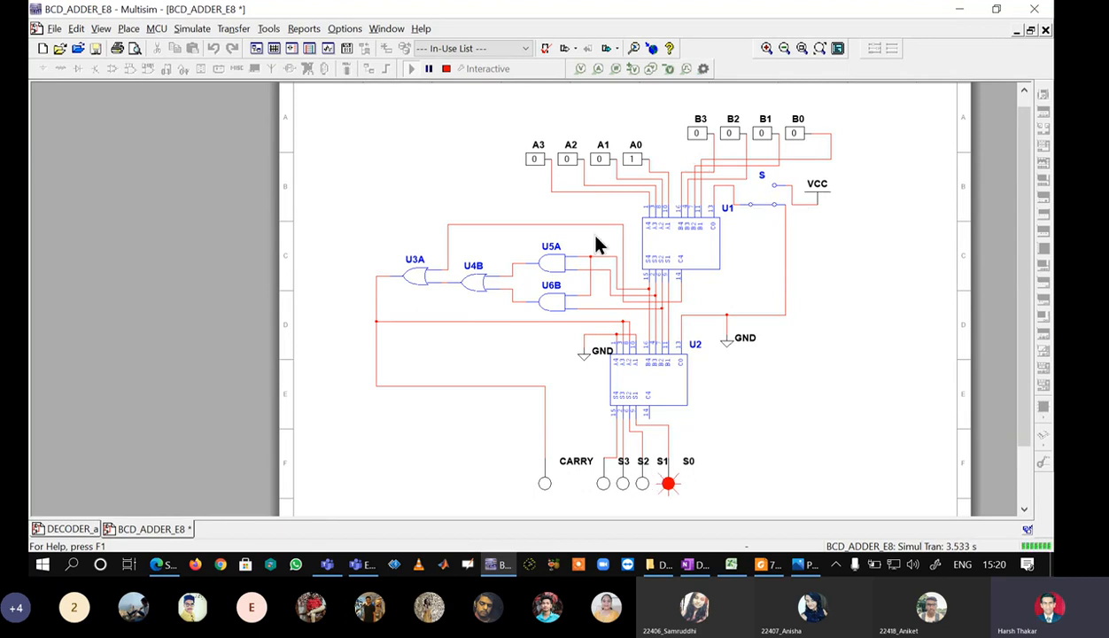
- Set the adder inputs to A = 0010 and B = 0011 and check the sum probes
{"action": "left_click", "coordinate": [599, 161]}
{"action": "left_click", "coordinate": [634, 162]}
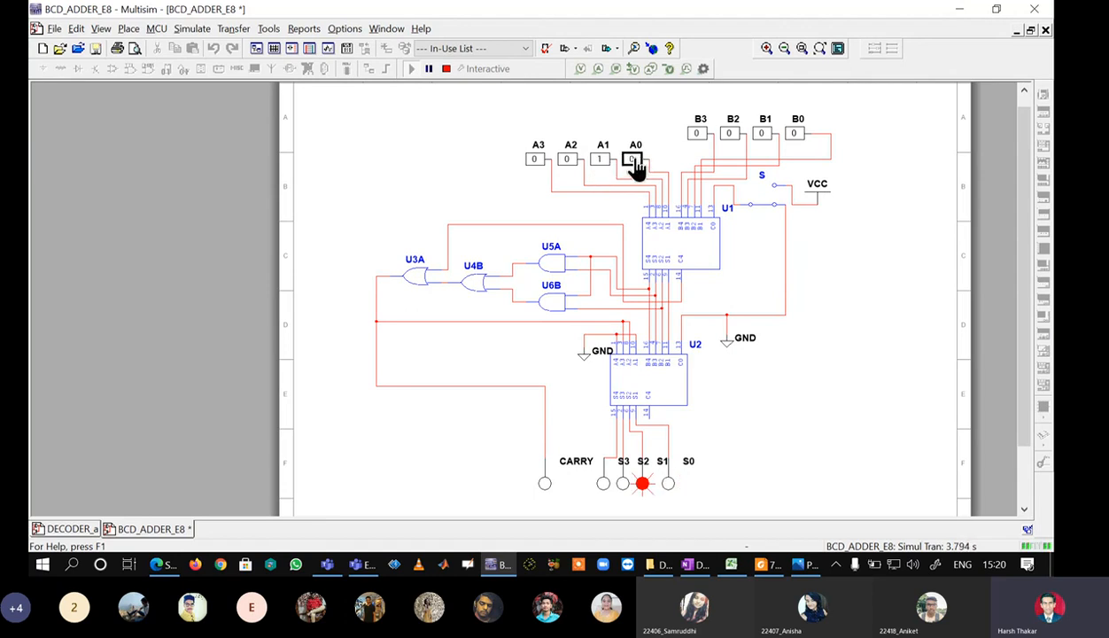
{"action": "left_click", "coordinate": [763, 134]}
{"action": "left_click", "coordinate": [795, 136]}
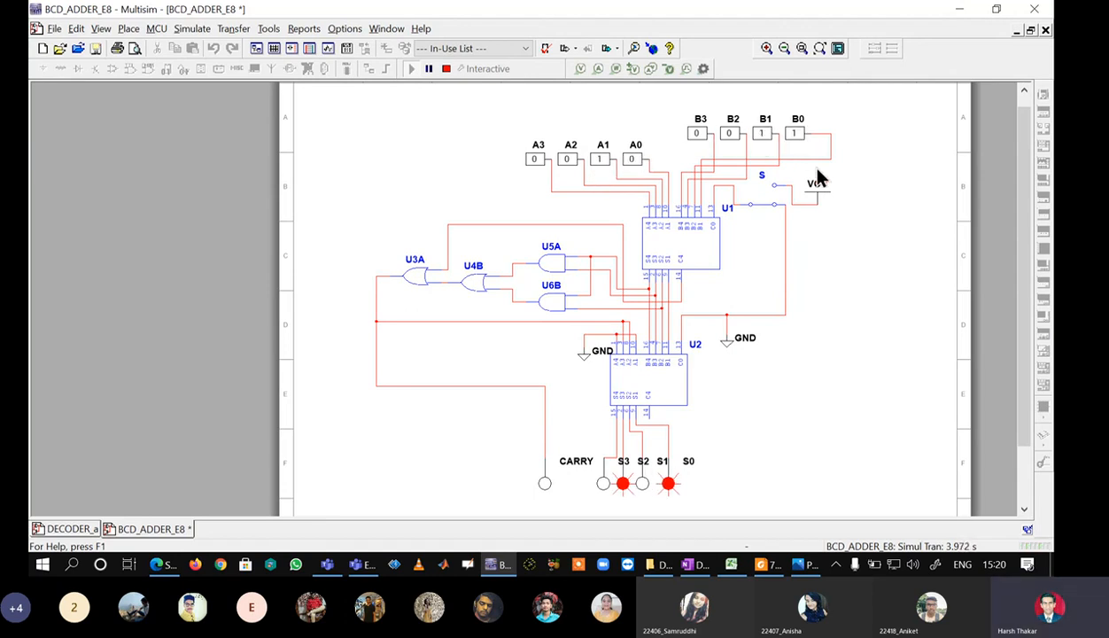
{"action": "scroll", "coordinate": [563, 489], "scroll_direction": "down", "scroll_amount": 2}
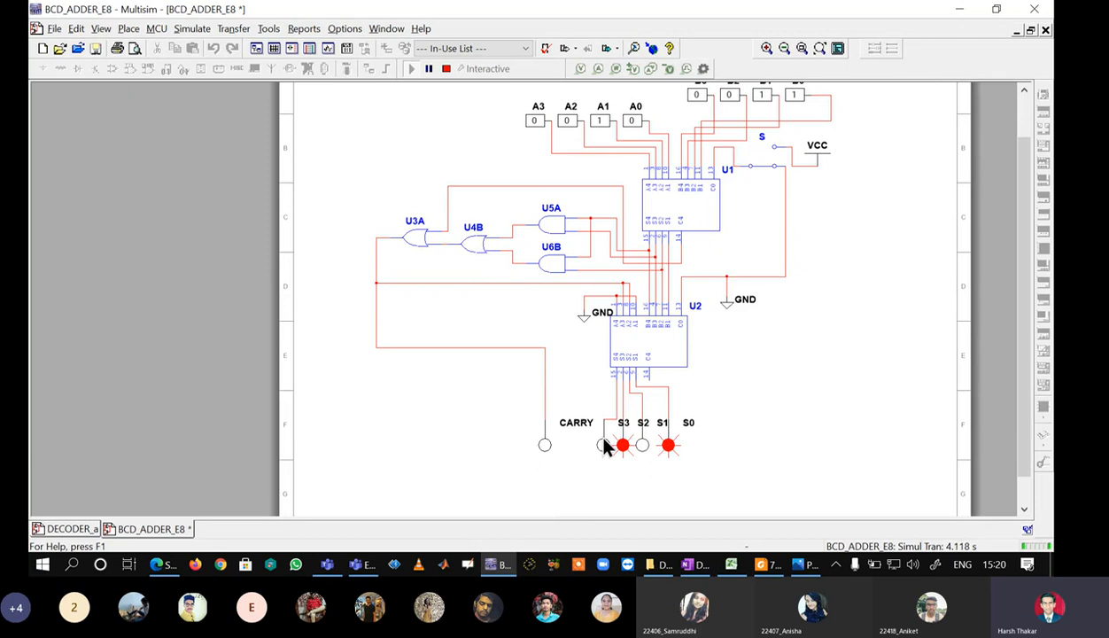
{"action": "scroll", "coordinate": [1030, 255], "scroll_direction": "up", "scroll_amount": 1}
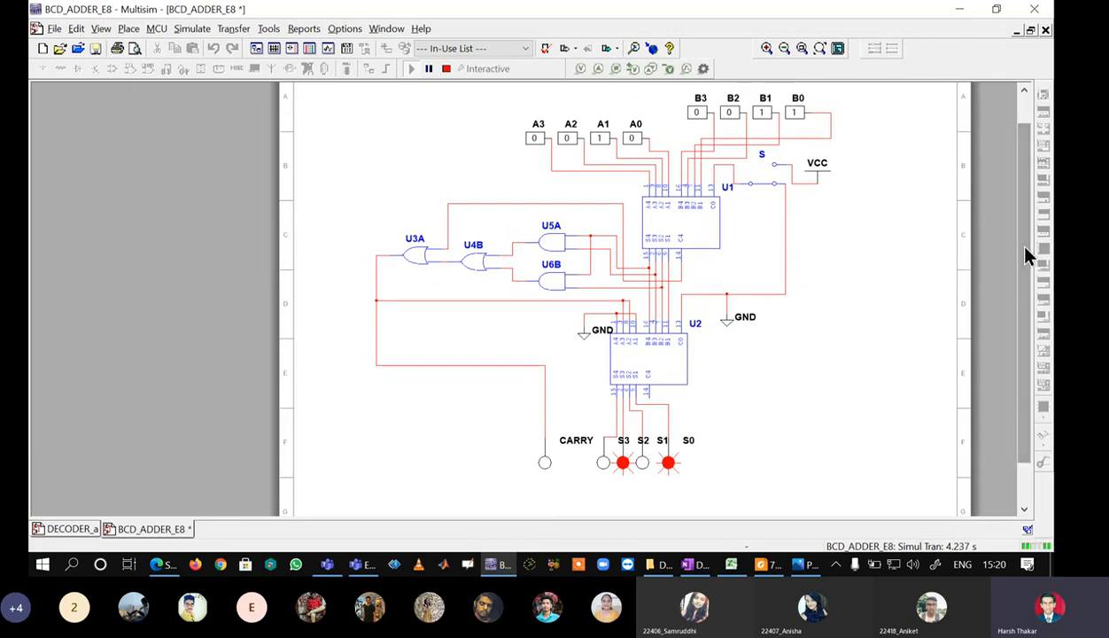
- Set the adder inputs to A = 0111 and B = 0001, with switch S on the ground contact
{"action": "left_click", "coordinate": [567, 139]}
{"action": "left_click", "coordinate": [632, 139]}
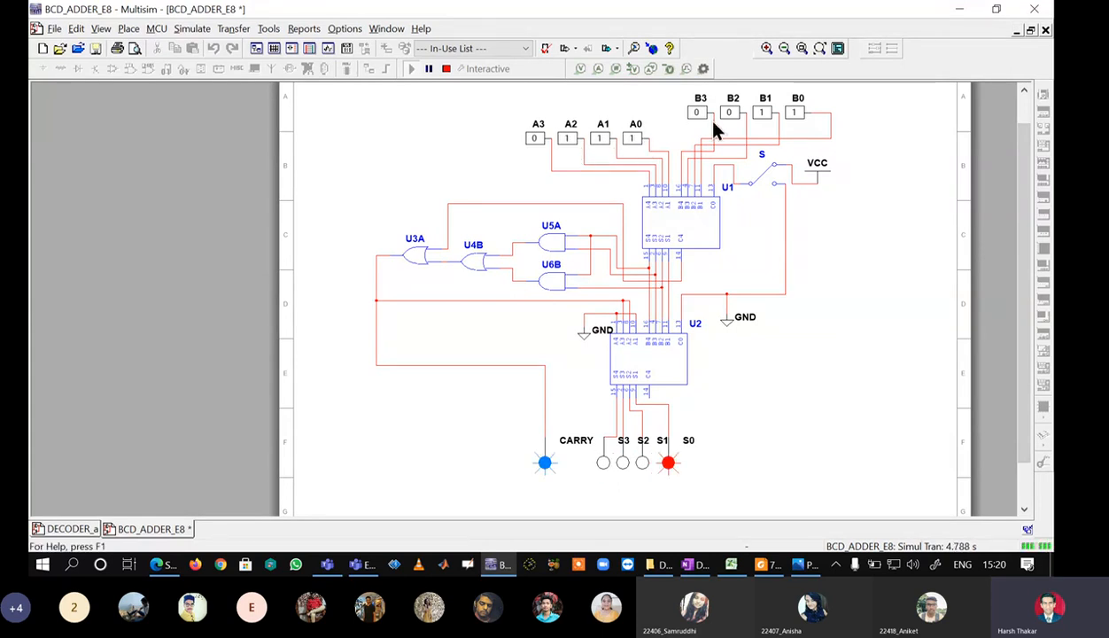
{"action": "left_click", "coordinate": [761, 112]}
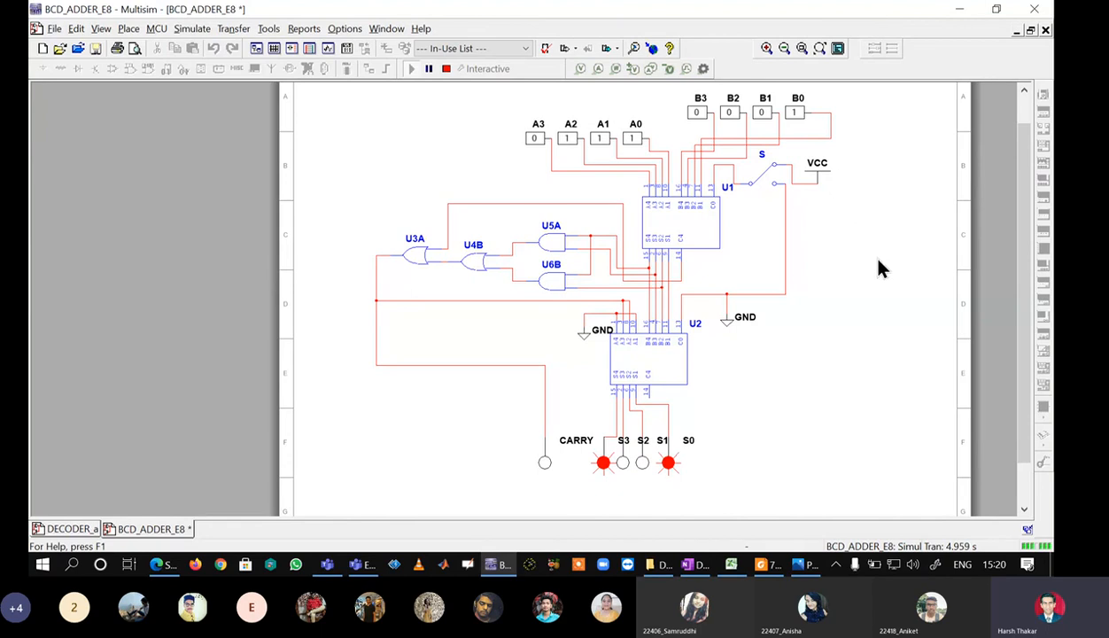
{"action": "left_click", "coordinate": [776, 184]}
{"action": "left_click", "coordinate": [776, 188]}
{"action": "left_click", "coordinate": [775, 188]}
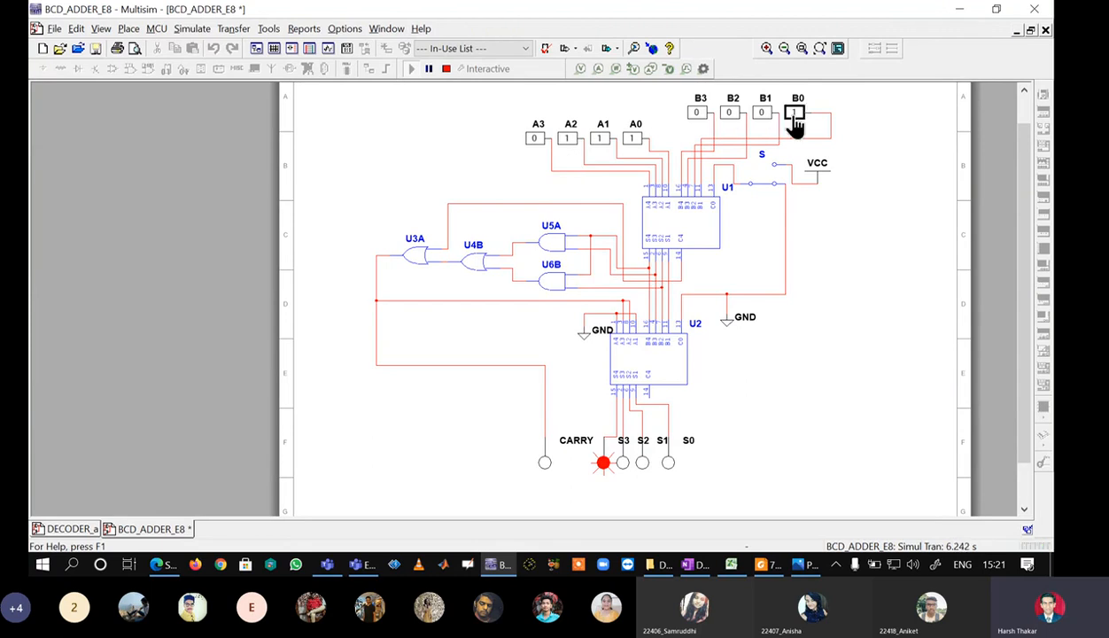
- Set the adder inputs to A = 1000 and B = 0010 to test the carry output
{"action": "left_click", "coordinate": [535, 139]}
{"action": "left_click", "coordinate": [567, 139]}
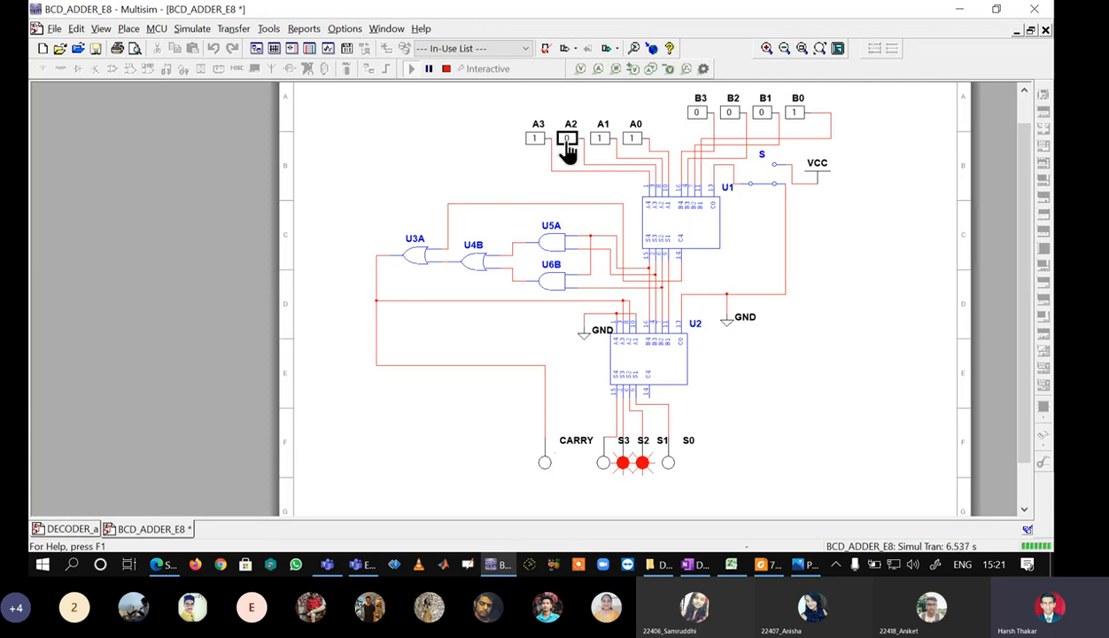
{"action": "left_click", "coordinate": [599, 139]}
{"action": "left_click", "coordinate": [625, 142]}
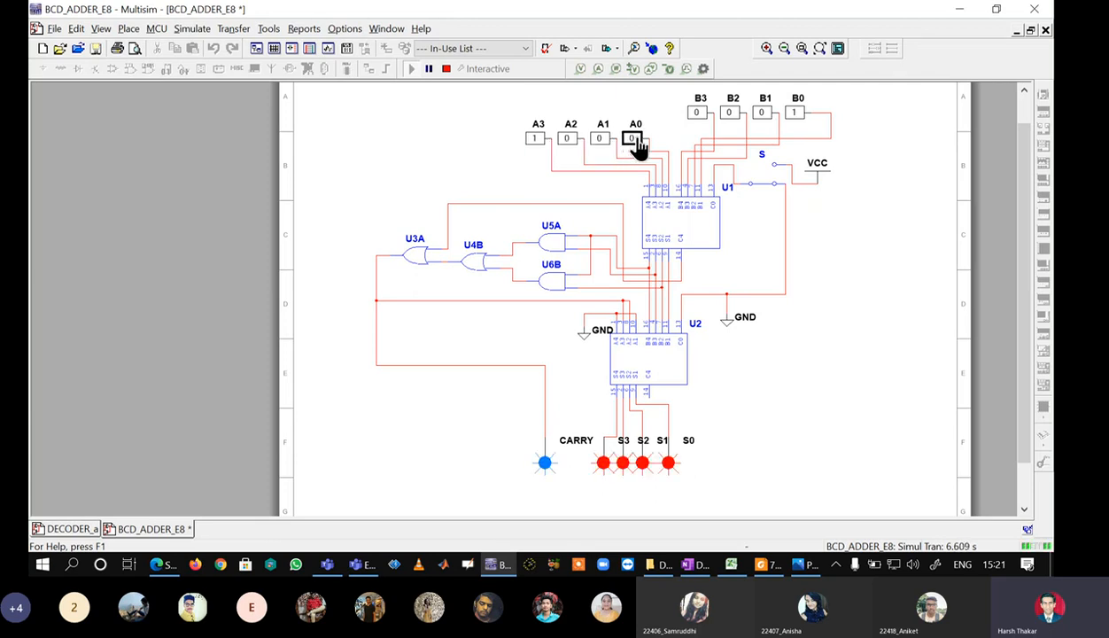
{"action": "left_click", "coordinate": [762, 115]}
{"action": "left_click", "coordinate": [794, 113]}
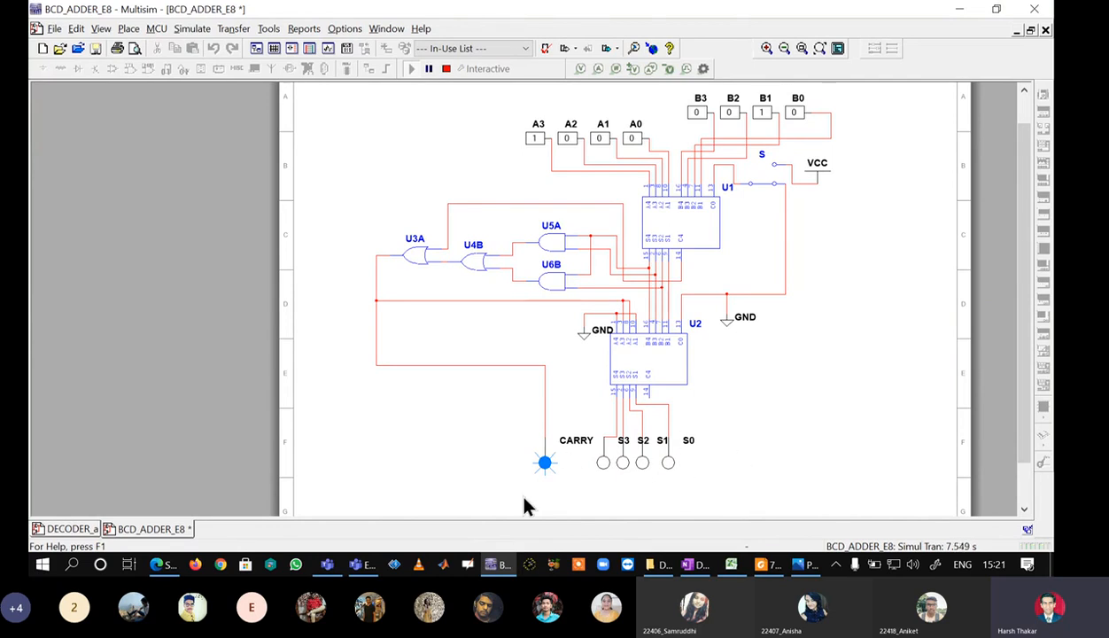
- Switch carry-in S to the VCC contact and set the adder inputs to A = 1001 and B = 1001
{"action": "scroll", "coordinate": [511, 484], "scroll_direction": "down", "scroll_amount": 1}
{"action": "left_click_drag", "start_coordinate": [1026, 326], "coordinate": [1027, 248]}
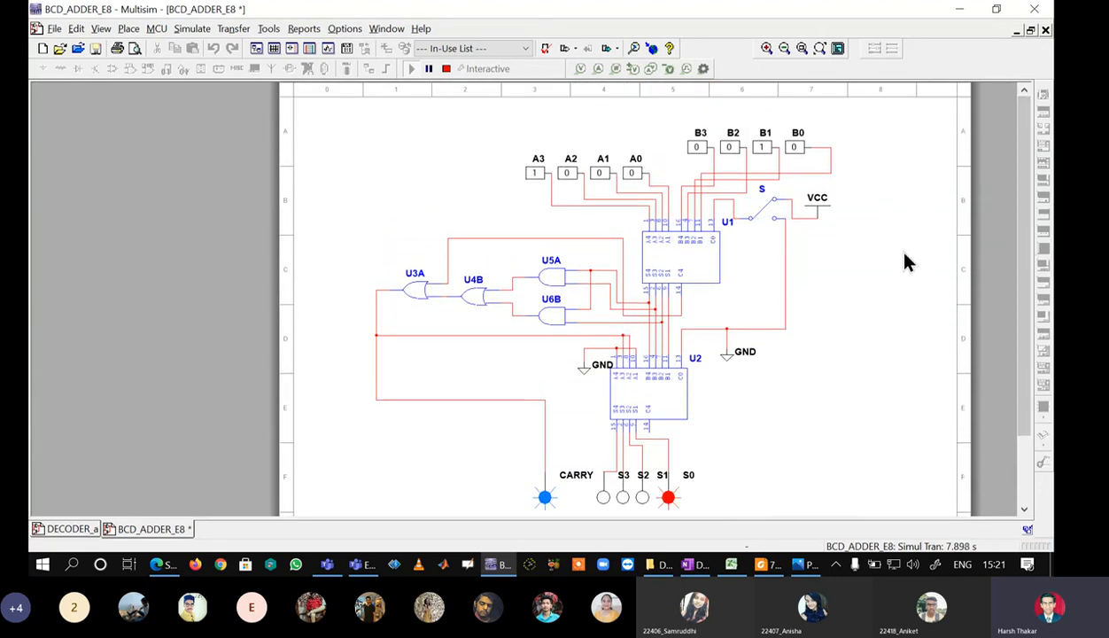
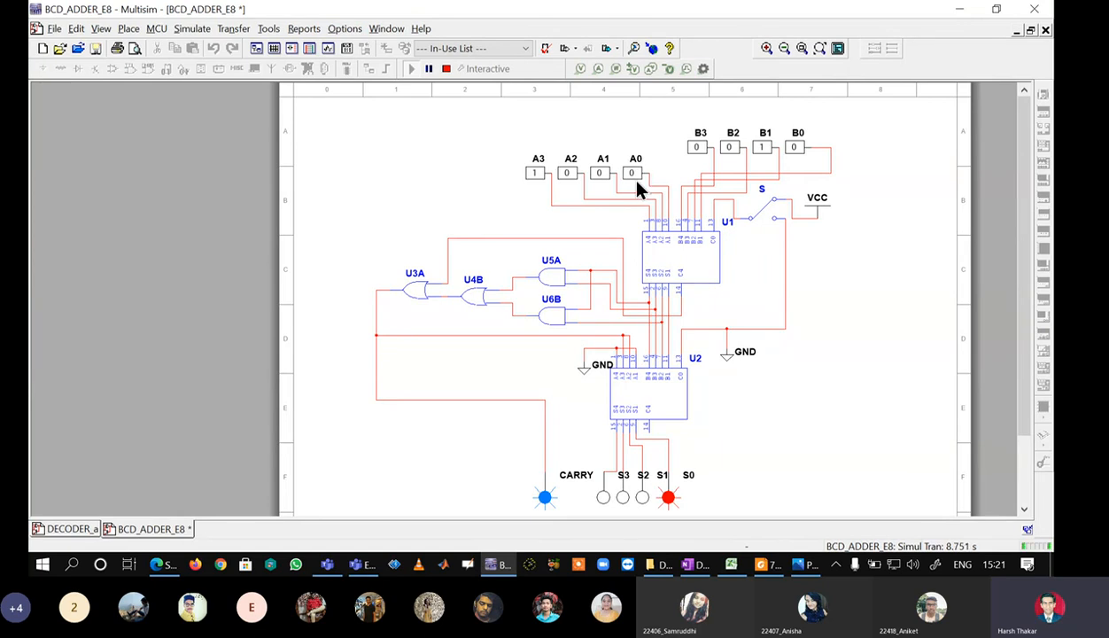
{"action": "left_click", "coordinate": [634, 176]}
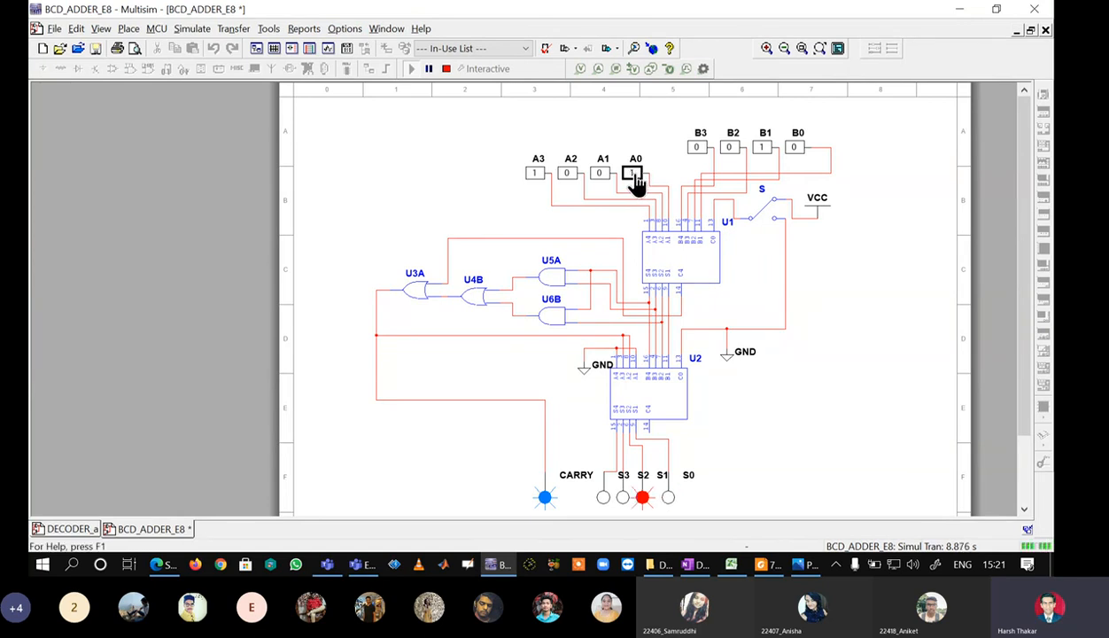
{"action": "left_click", "coordinate": [698, 149]}
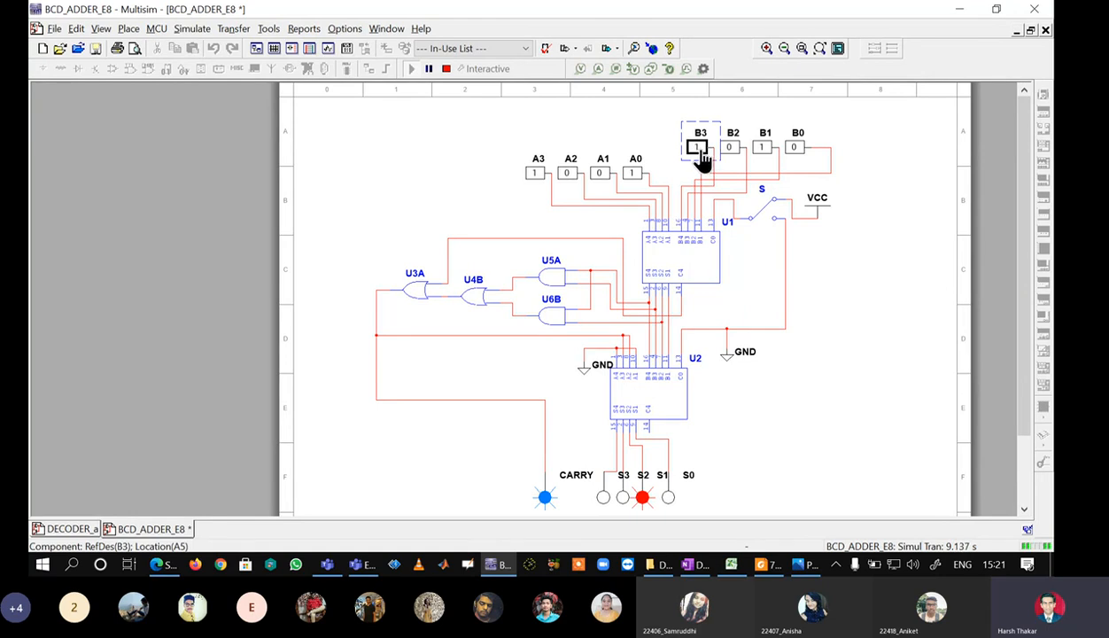
{"action": "left_click", "coordinate": [762, 149]}
{"action": "left_click", "coordinate": [792, 147]}
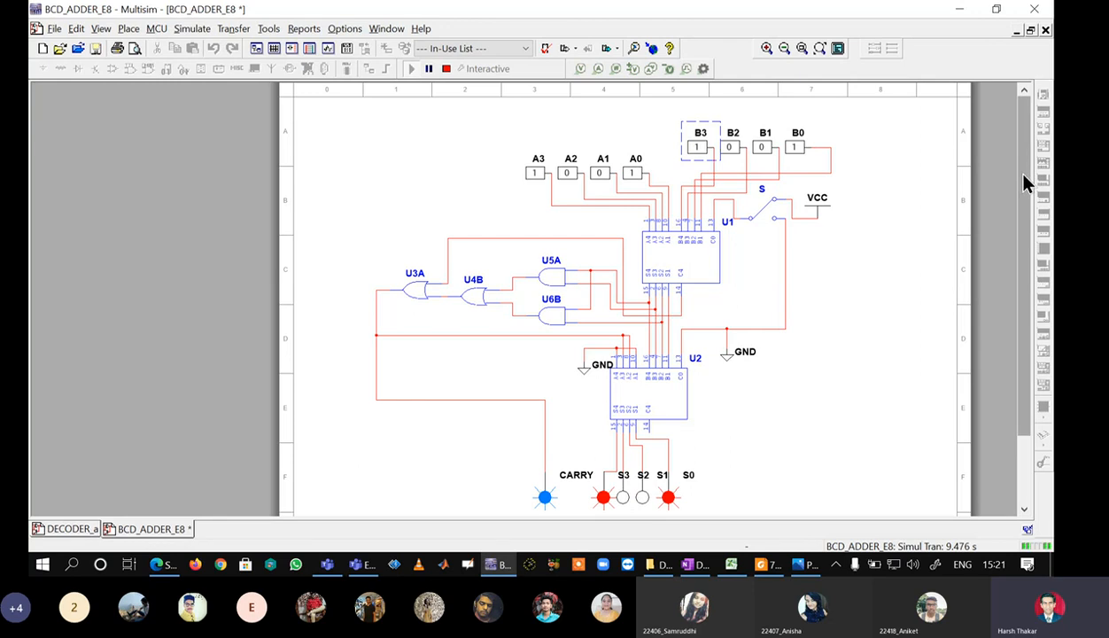
- Switch carry-in S to the ground contact to check the sum probes, and stop the simulation
{"action": "left_click_drag", "start_coordinate": [1022, 181], "coordinate": [1018, 239]}
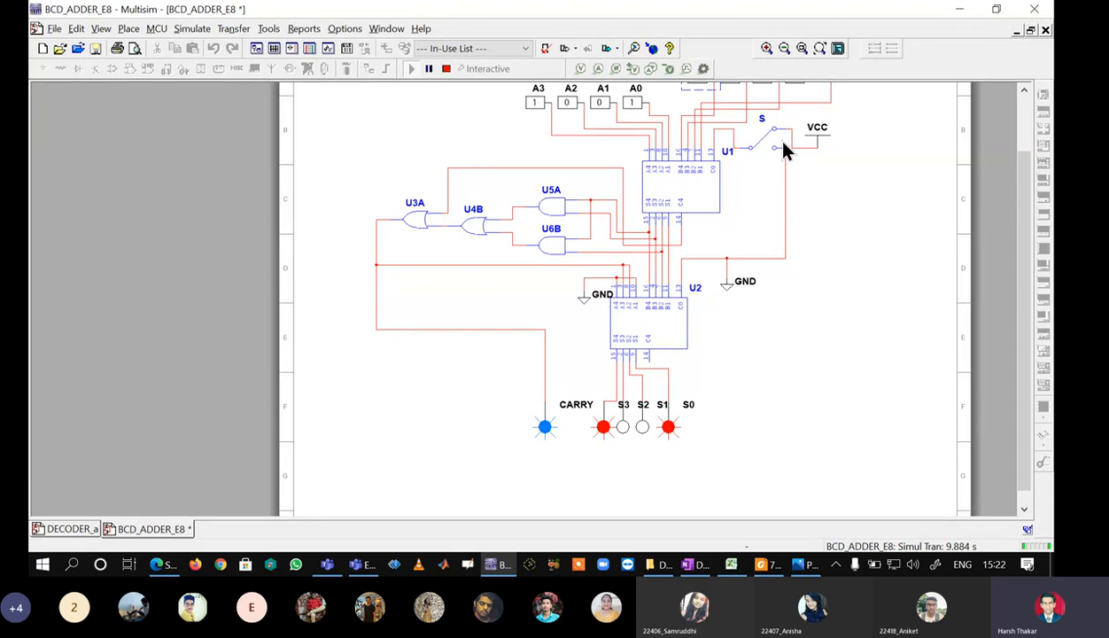
{"action": "left_click_drag", "start_coordinate": [1029, 237], "coordinate": [1020, 172]}
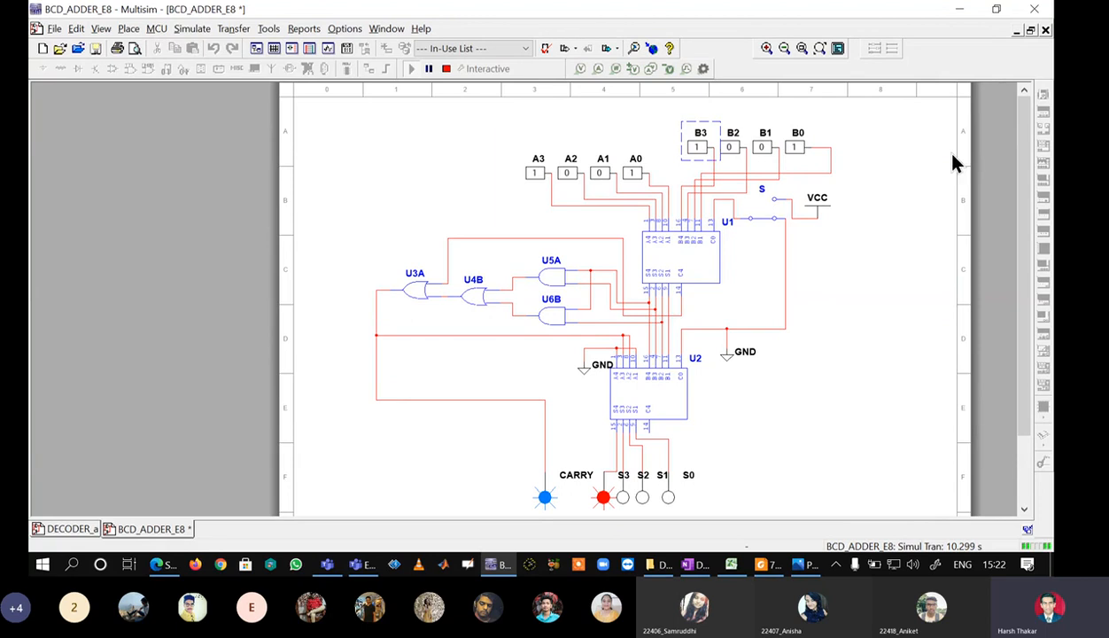
{"action": "left_click", "coordinate": [446, 68]}
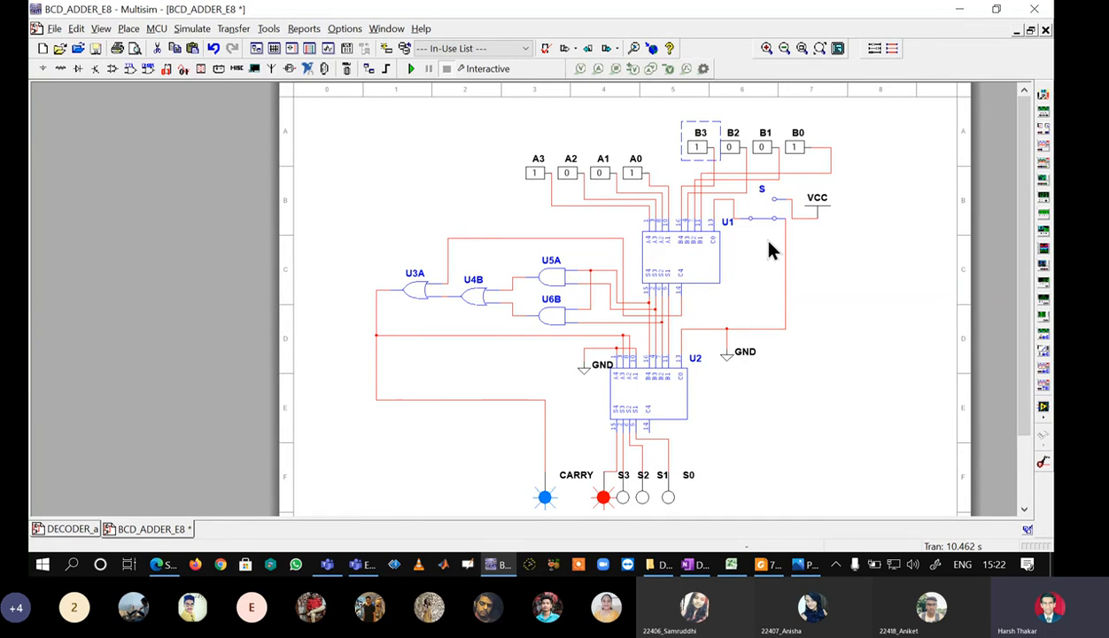
{"action": "scroll", "coordinate": [768, 243], "scroll_direction": "down", "scroll_amount": 1}
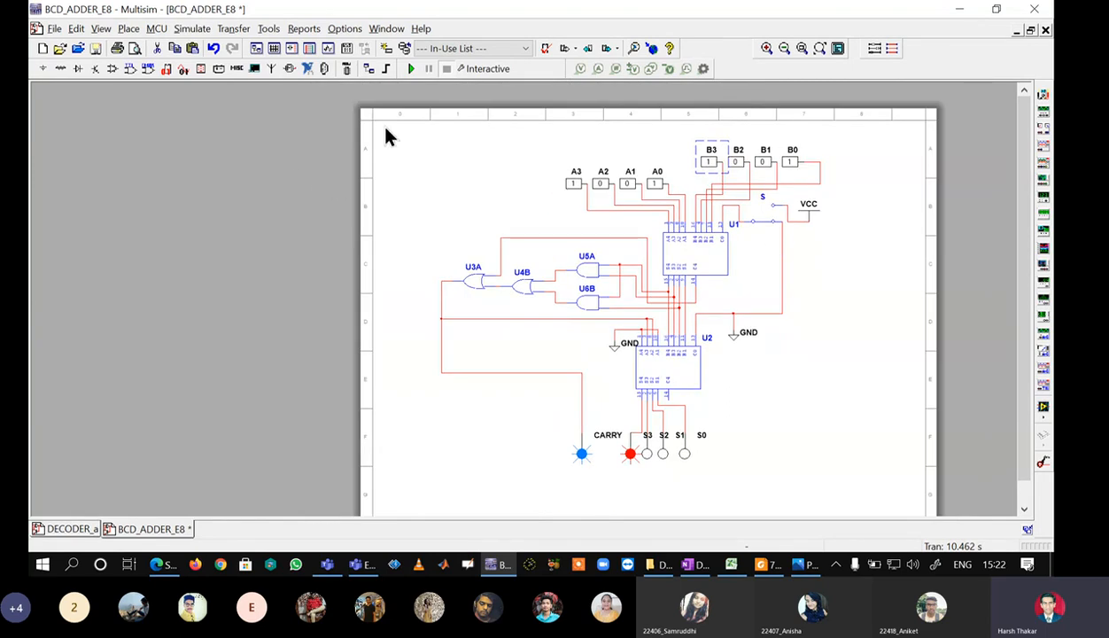
{"action": "left_click", "coordinate": [201, 69]}
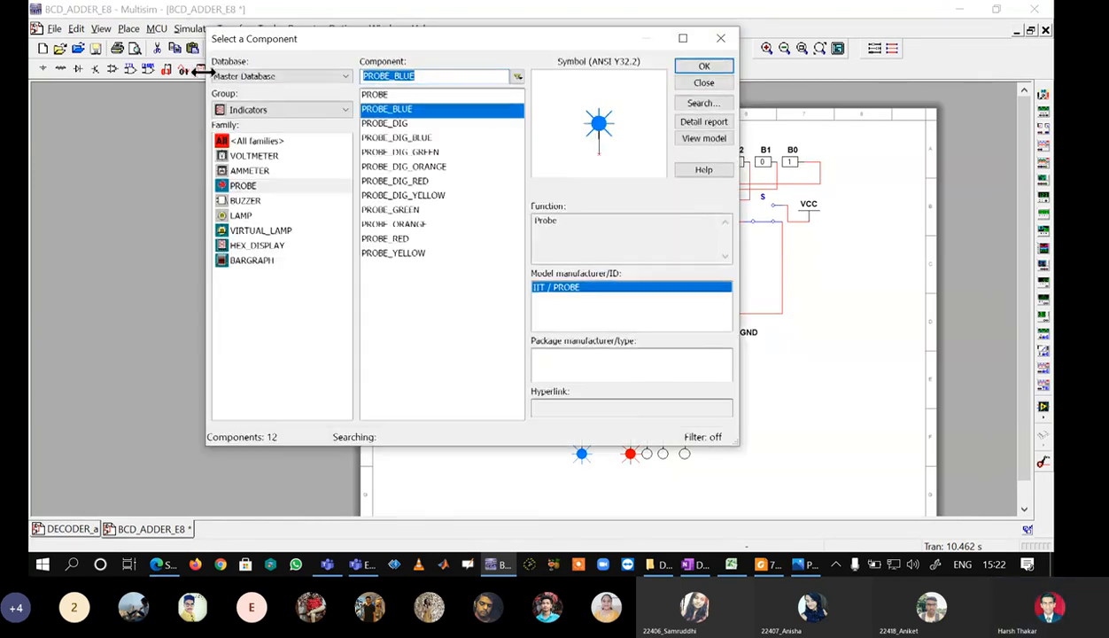
{"action": "left_click", "coordinate": [717, 42]}
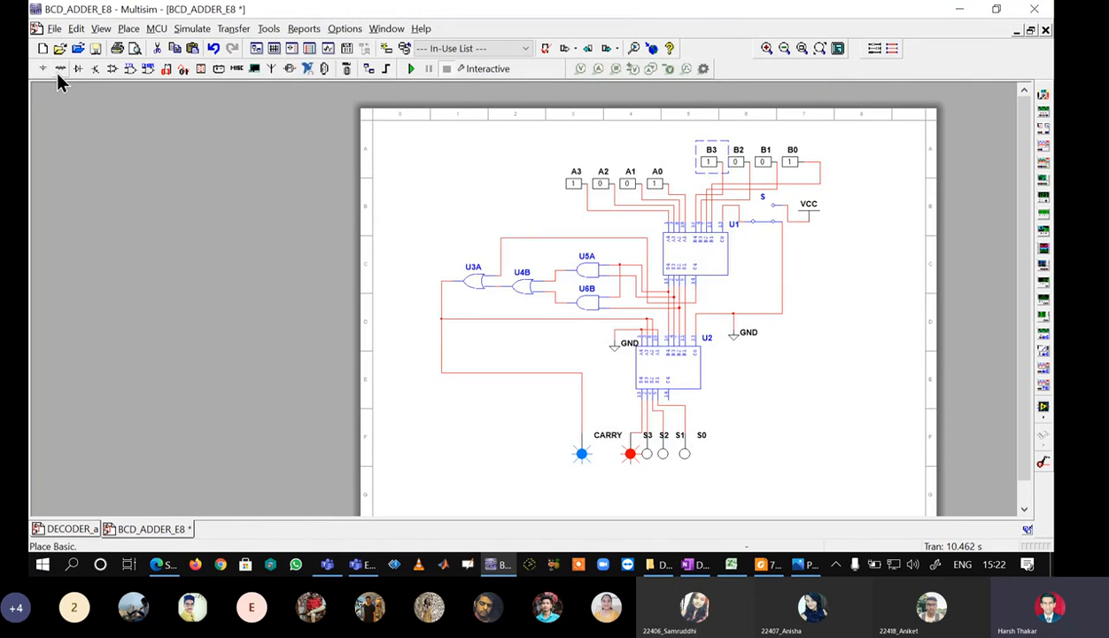
- Browse the component database to the HEX_DISPLAY family of the Indicators group and try placing the ALPHA_NUMERIC_COM_A_BLUE display
{"action": "left_click", "coordinate": [59, 72]}
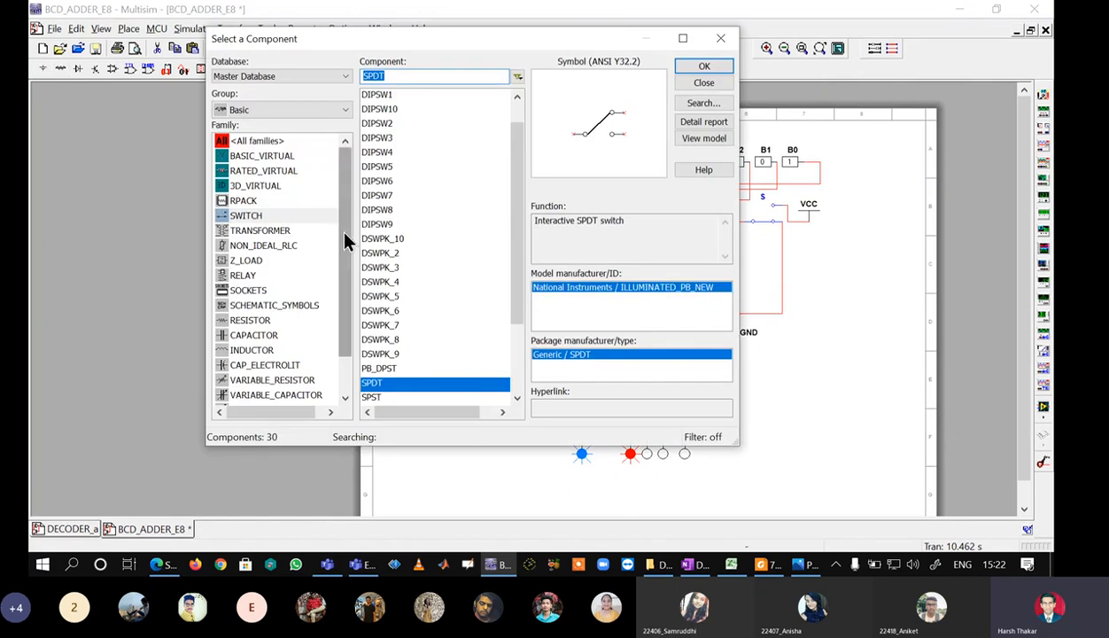
{"action": "scroll", "coordinate": [337, 290], "scroll_direction": "down", "scroll_amount": 1}
{"action": "scroll", "coordinate": [339, 289], "scroll_direction": "up", "scroll_amount": 1}
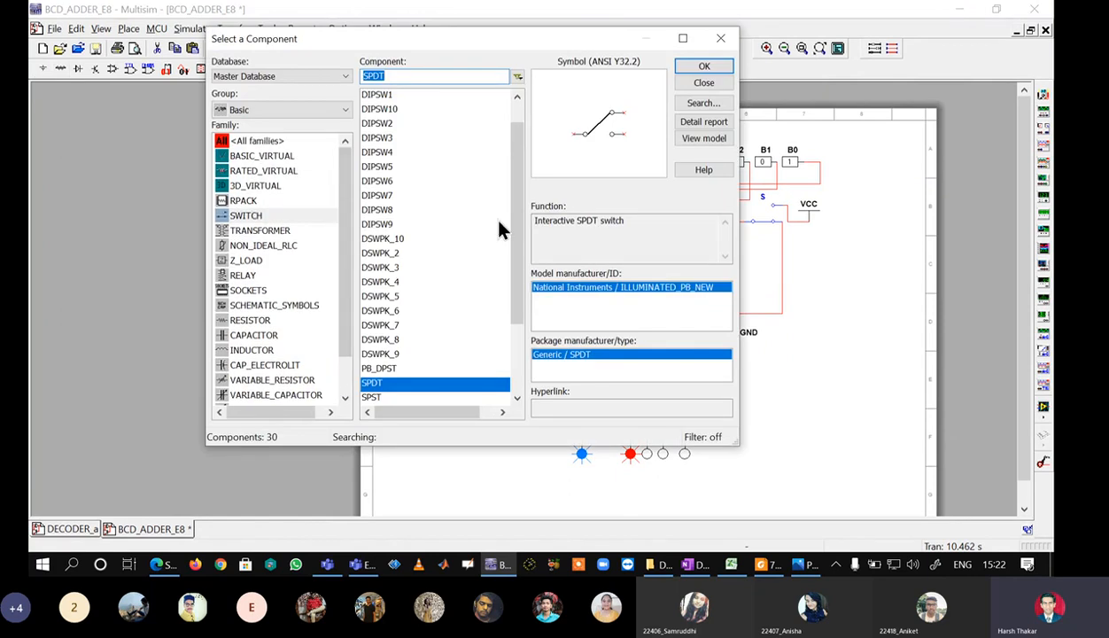
{"action": "left_click_drag", "start_coordinate": [517, 232], "coordinate": [519, 133]}
{"action": "left_click", "coordinate": [256, 108]}
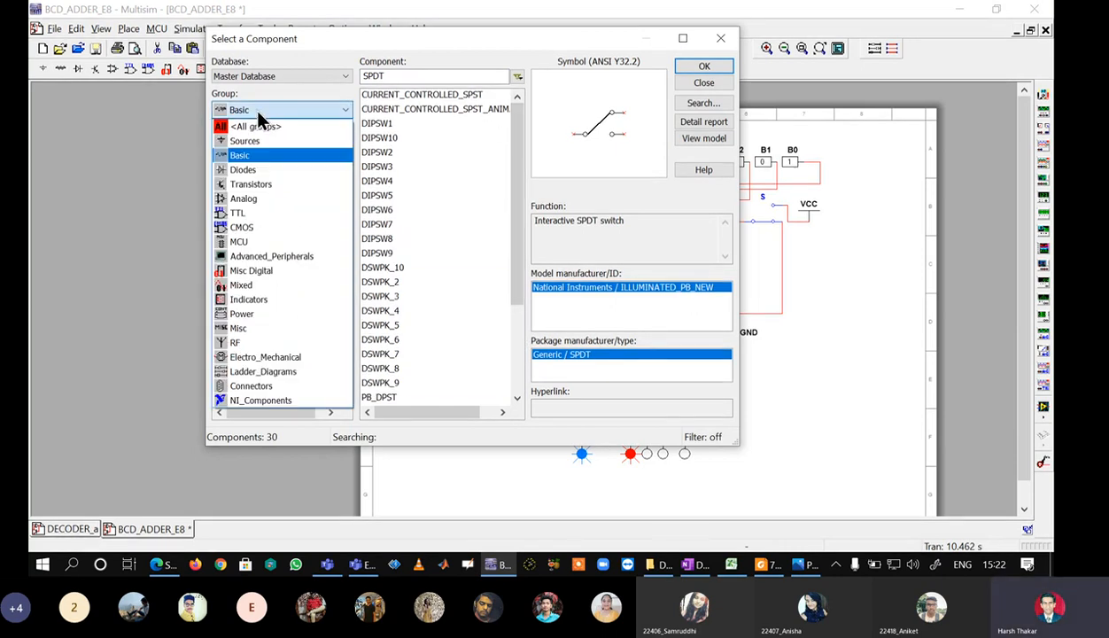
{"action": "left_click", "coordinate": [263, 299]}
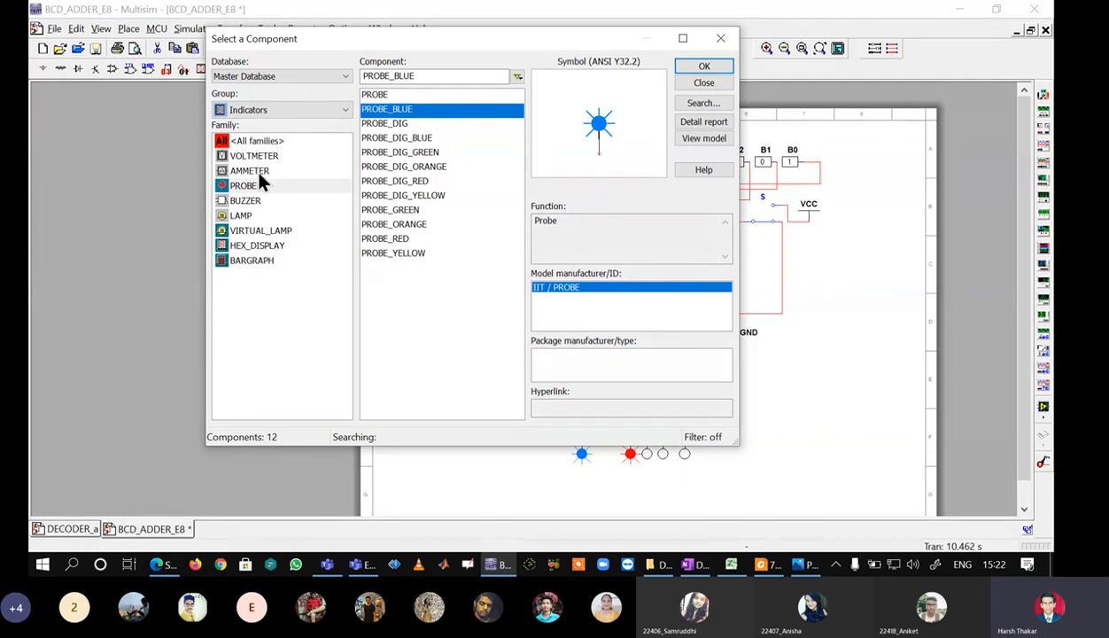
{"action": "left_click", "coordinate": [262, 248]}
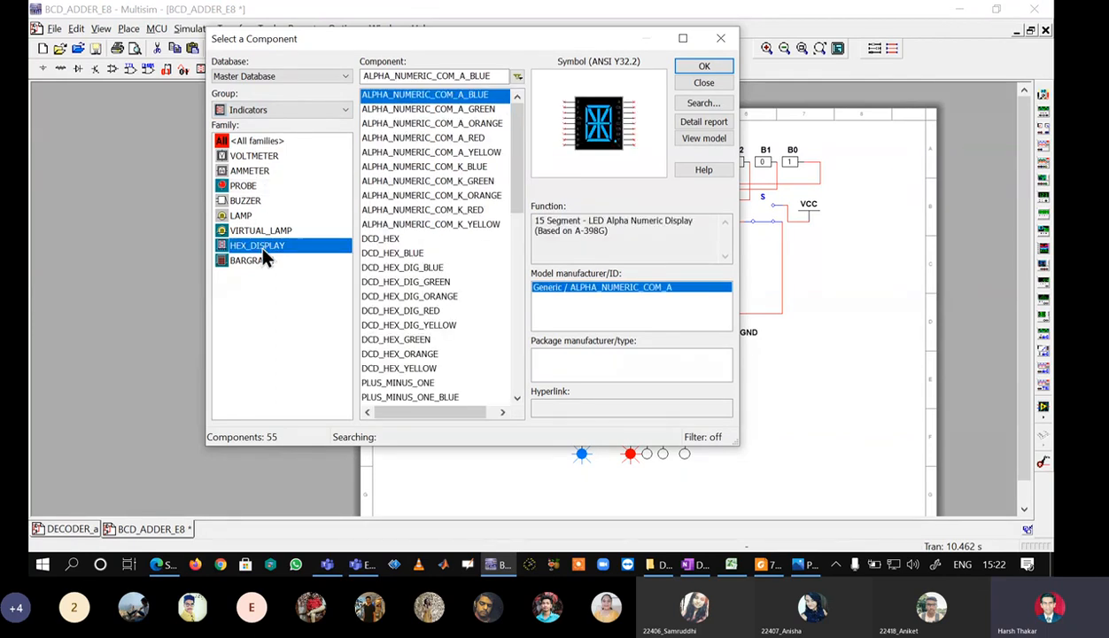
{"action": "left_click", "coordinate": [686, 69]}
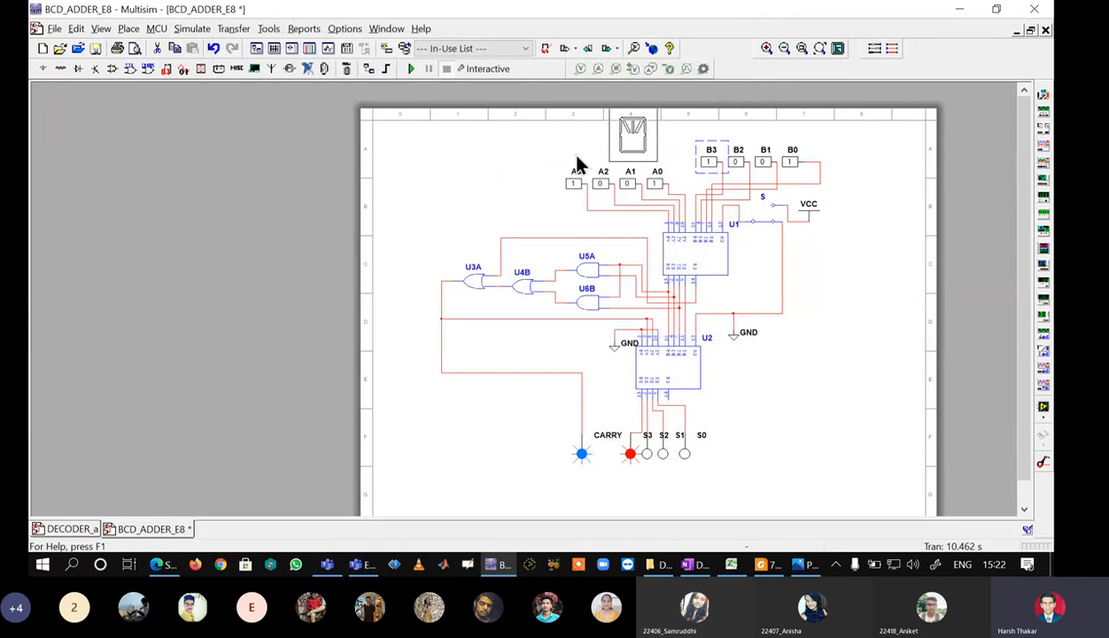
{"action": "key", "text": "Escape"}
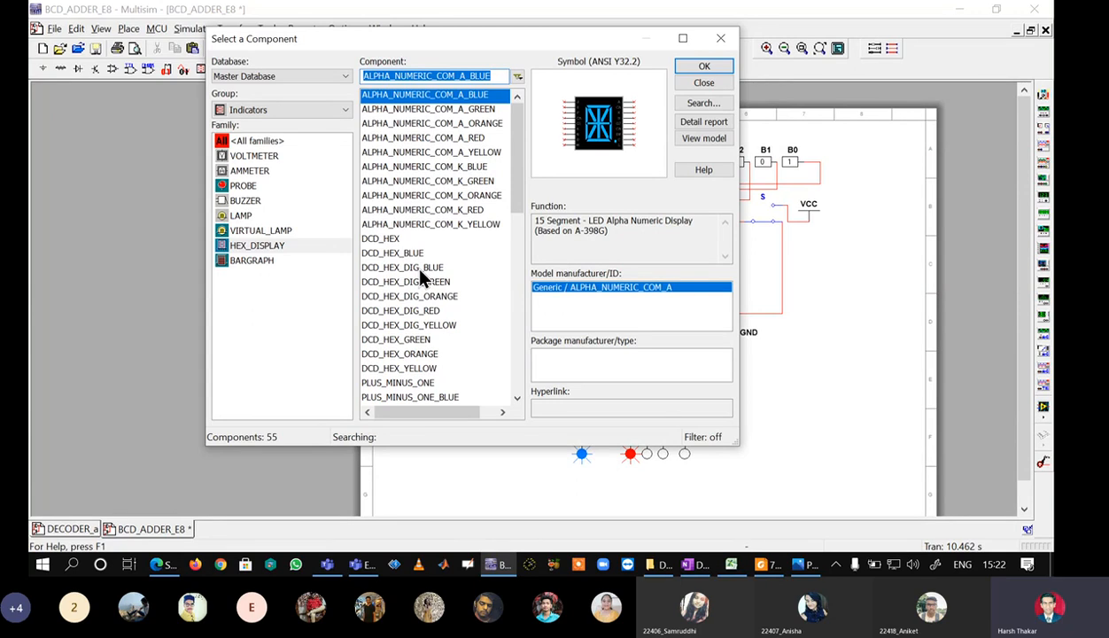
- Compare the DCD_HEX displays and place a DCD_HEX_DIG_GREEN display to the left of the A inputs
{"action": "left_click", "coordinate": [402, 254]}
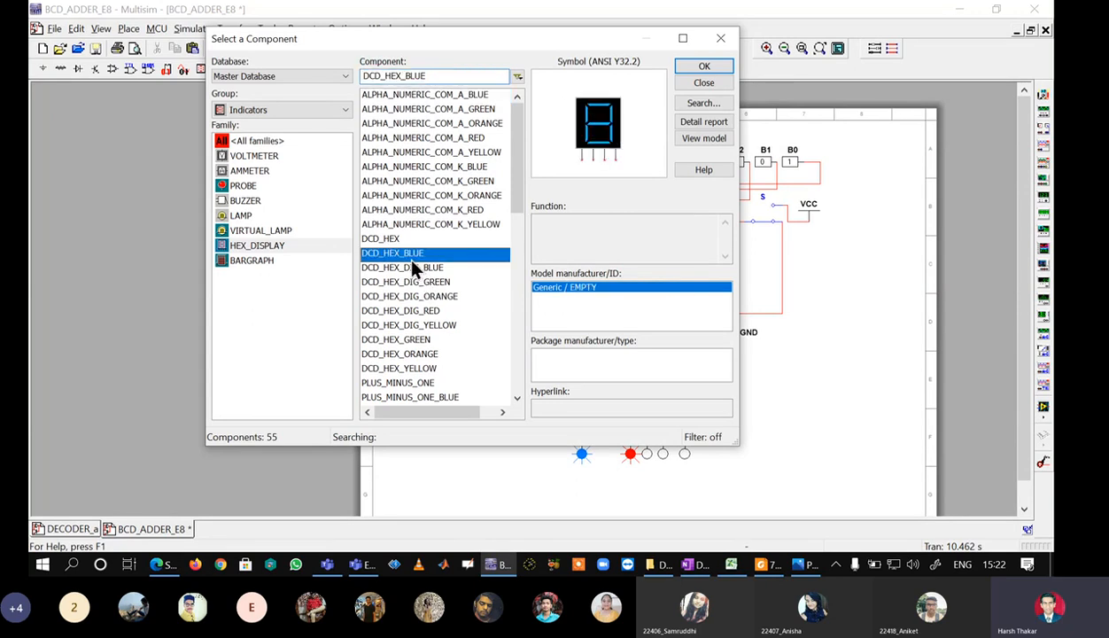
{"action": "left_click", "coordinate": [412, 267]}
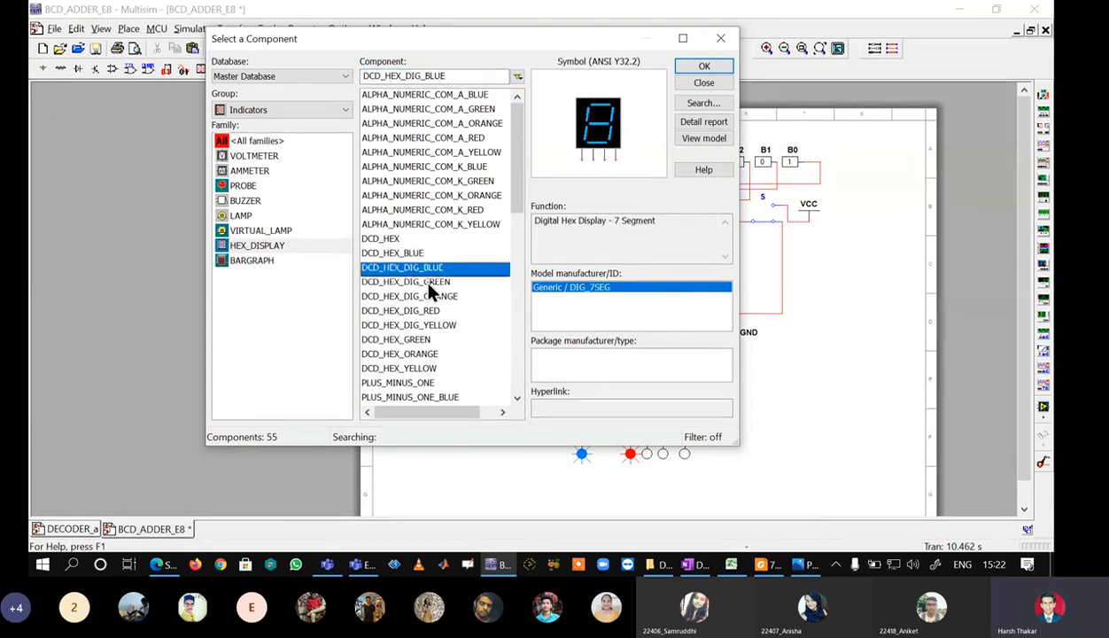
{"action": "left_click", "coordinate": [419, 280]}
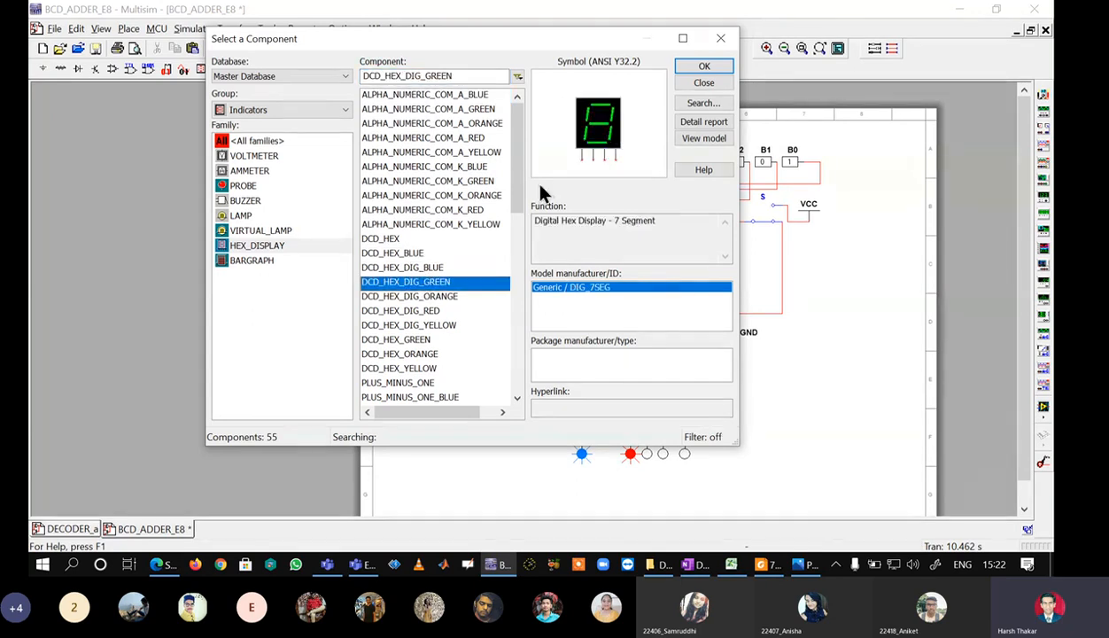
{"action": "left_click", "coordinate": [701, 71]}
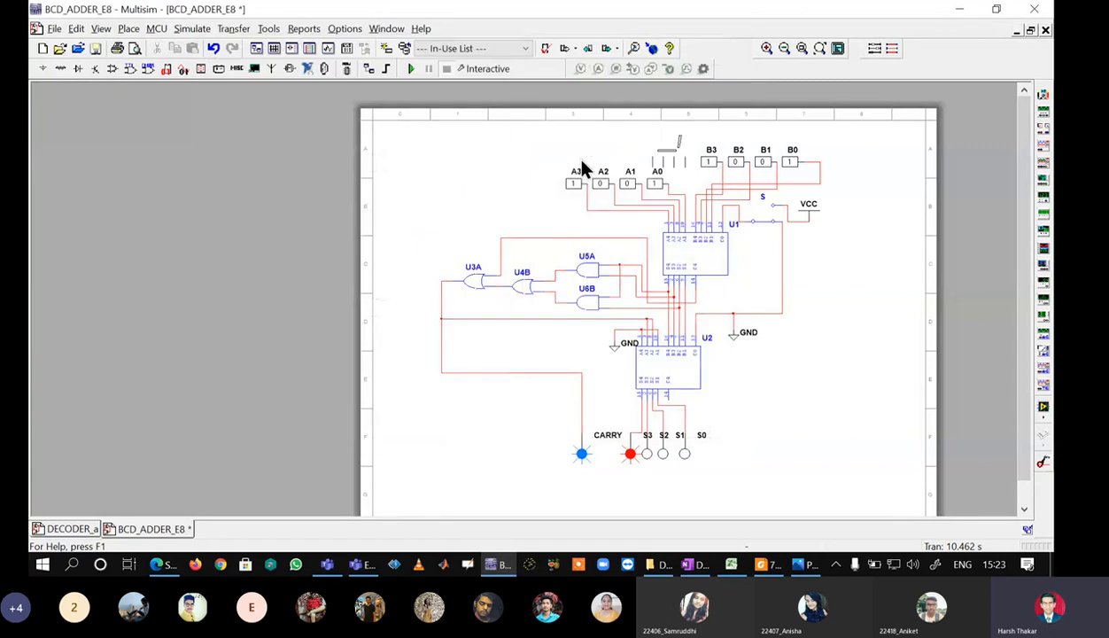
{"action": "left_click", "coordinate": [472, 187]}
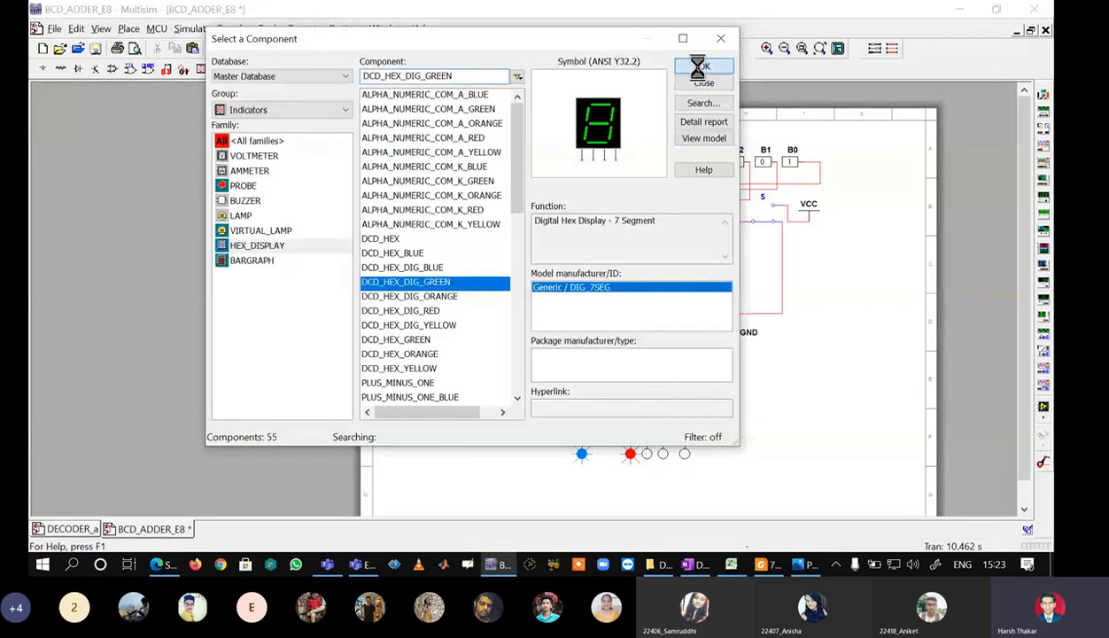
- Place three more DCD_HEX_DIG_GREEN displays: right of the B inputs, right of the S0 probe, and left of the CARRY probe
{"action": "left_click", "coordinate": [700, 73]}
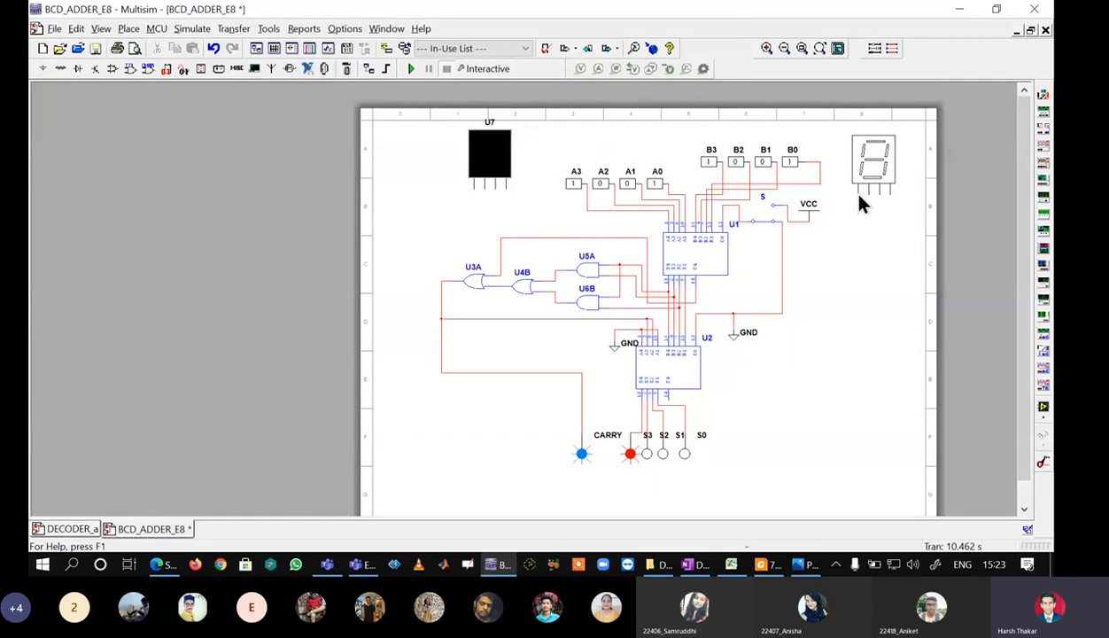
{"action": "left_click", "coordinate": [864, 202]}
{"action": "left_click", "coordinate": [700, 71]}
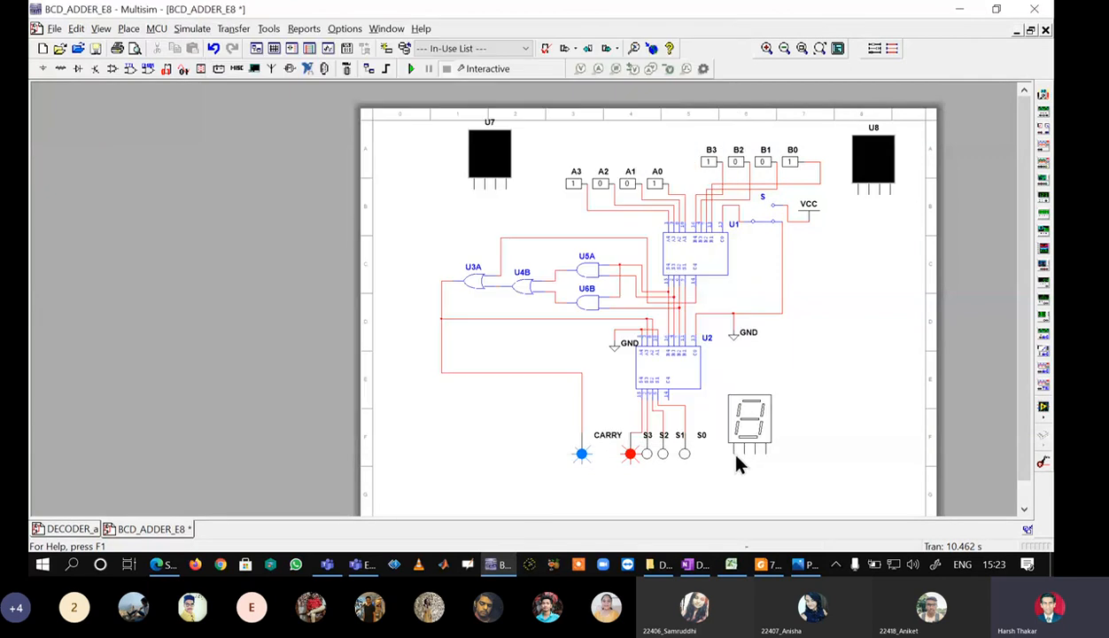
{"action": "left_click", "coordinate": [713, 444]}
{"action": "left_click", "coordinate": [700, 68]}
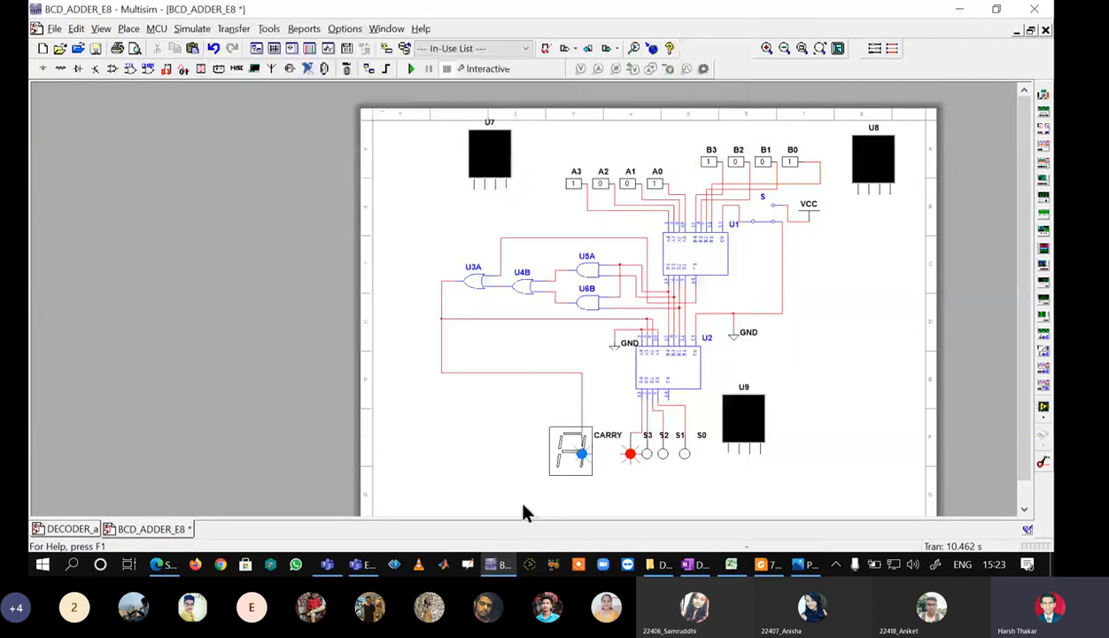
{"action": "left_click", "coordinate": [489, 427]}
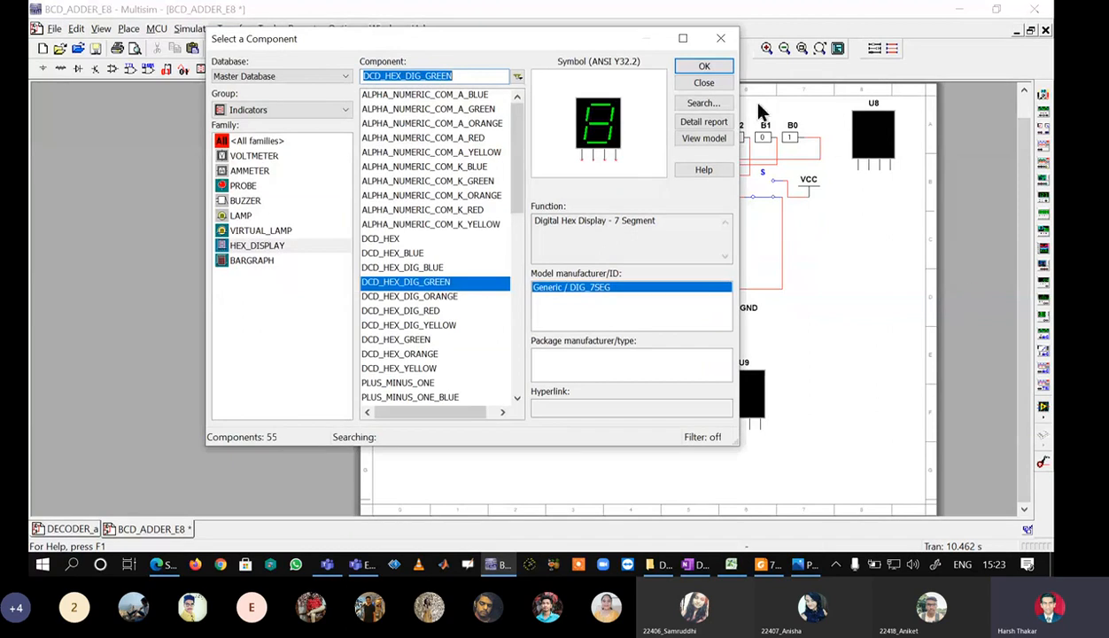
{"action": "left_click", "coordinate": [721, 38]}
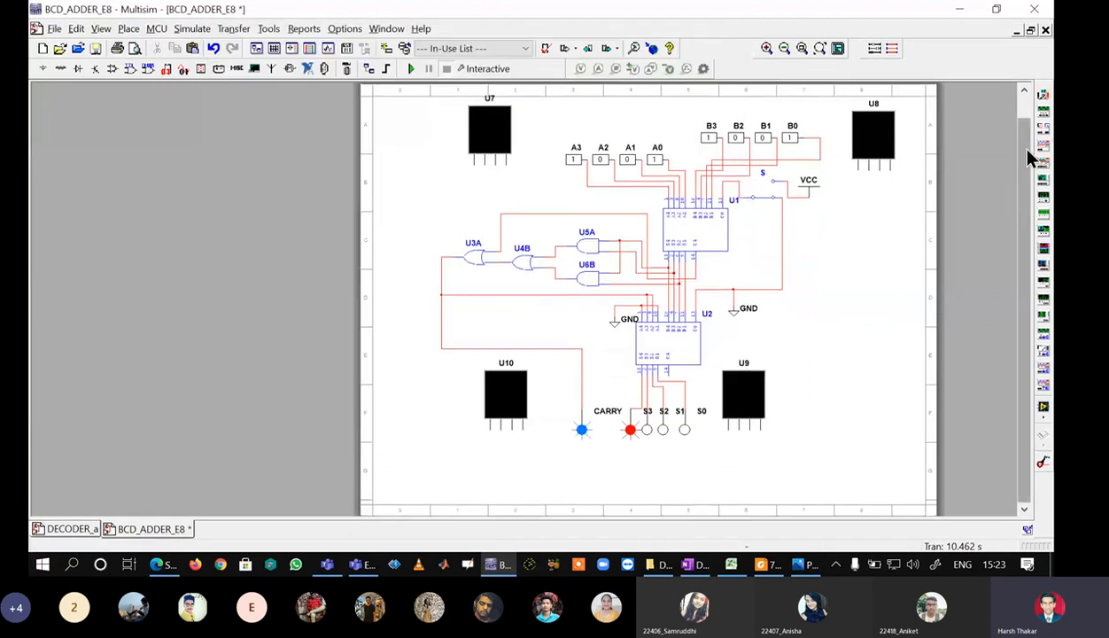
- Wire the four pins of display U7, in order, to the A3, A2, A1 and A0 input lines
{"action": "scroll", "coordinate": [577, 186], "scroll_direction": "up", "scroll_amount": 1}
{"action": "scroll", "coordinate": [586, 206], "scroll_direction": "up", "scroll_amount": 3}
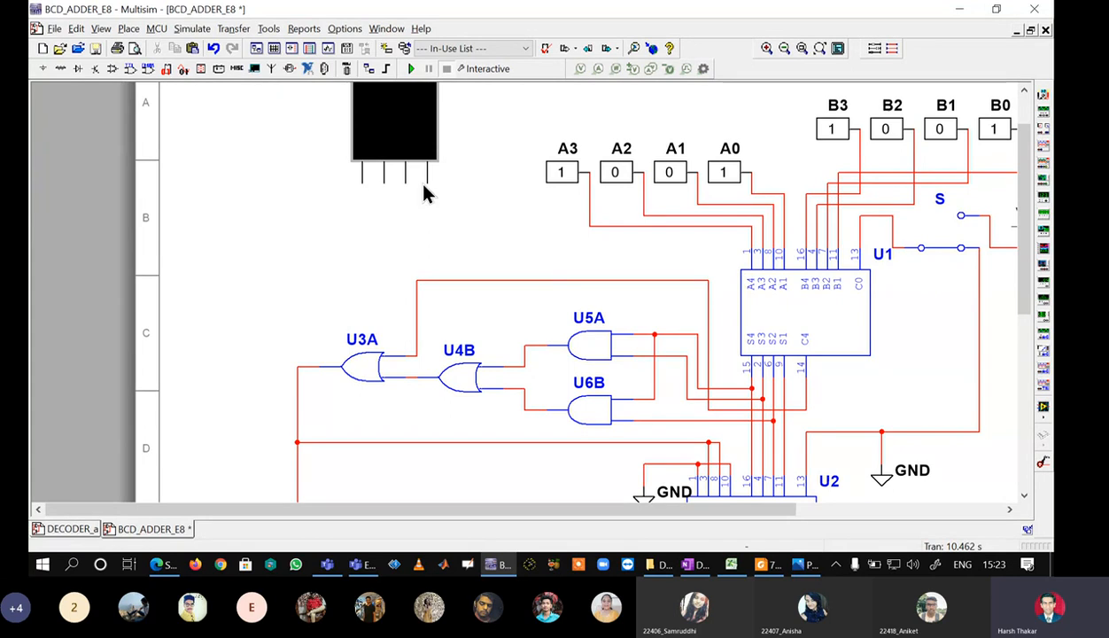
{"action": "left_click", "coordinate": [362, 180]}
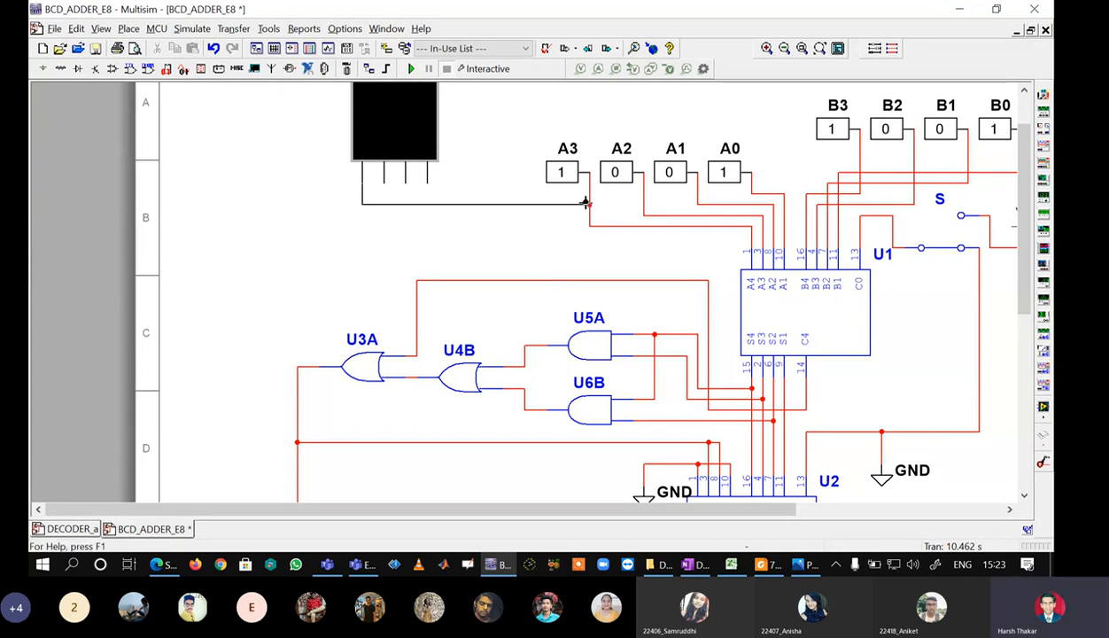
{"action": "left_click", "coordinate": [587, 202]}
{"action": "left_click", "coordinate": [384, 181]}
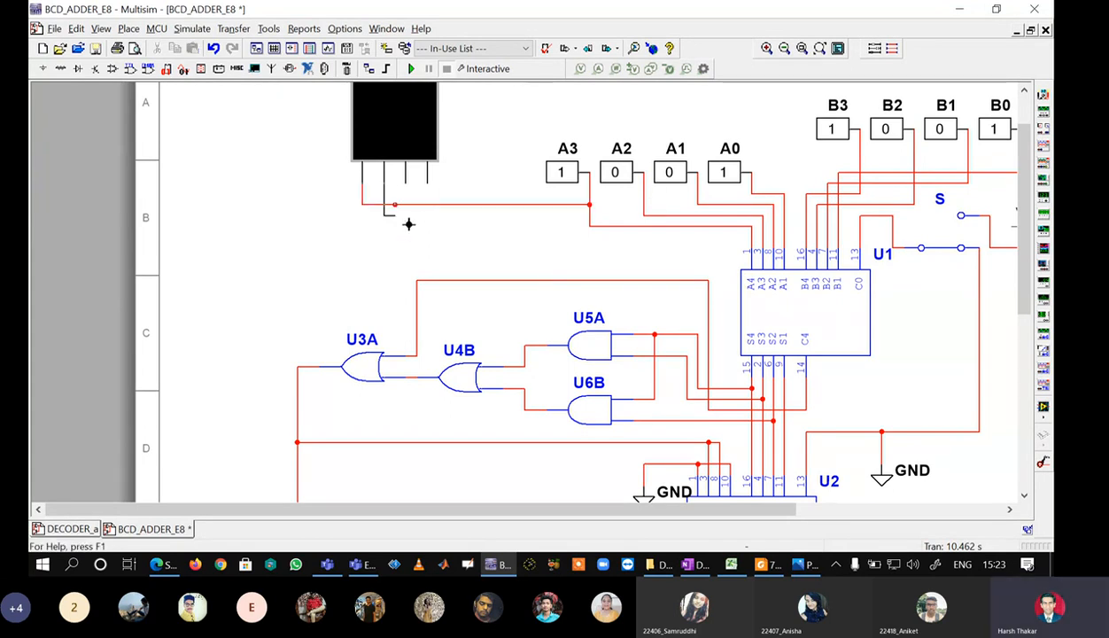
{"action": "left_click", "coordinate": [637, 212]}
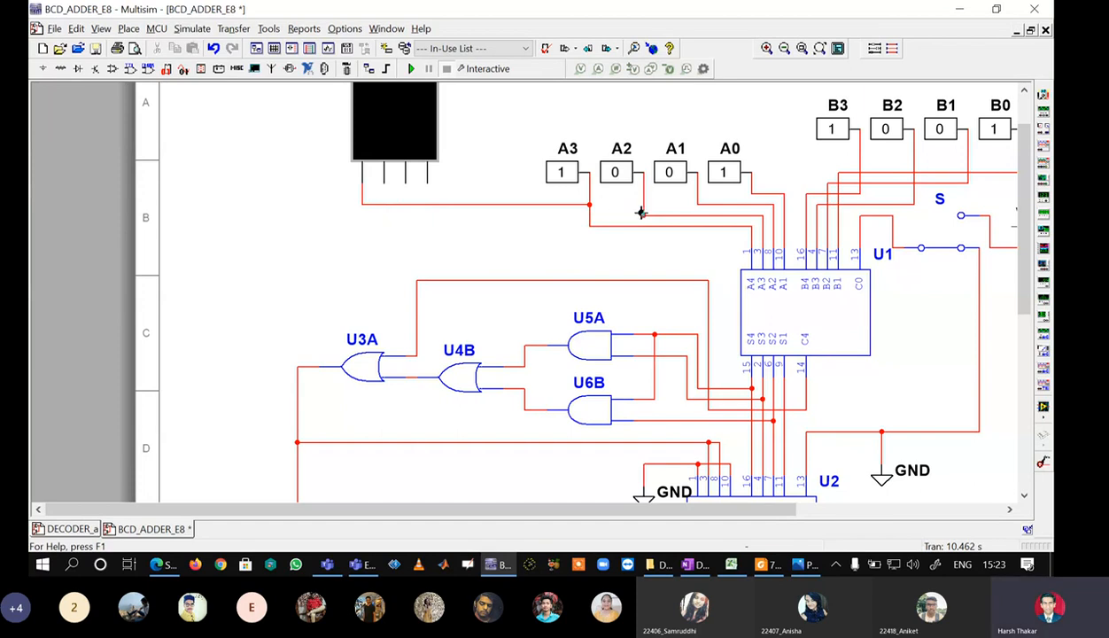
{"action": "left_click", "coordinate": [406, 179]}
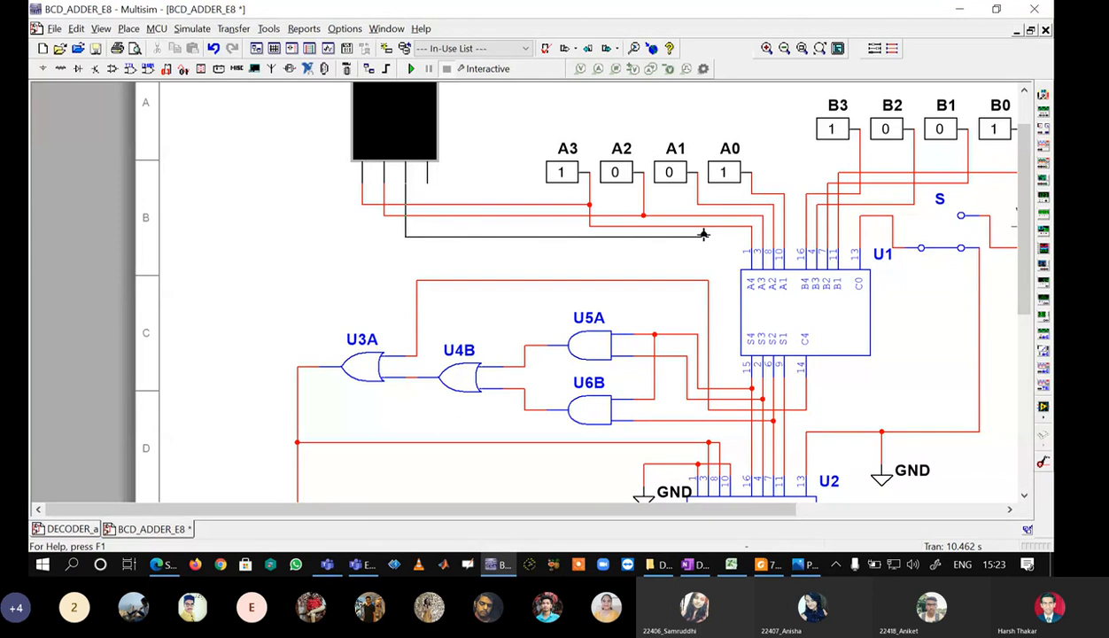
{"action": "key", "text": "Escape"}
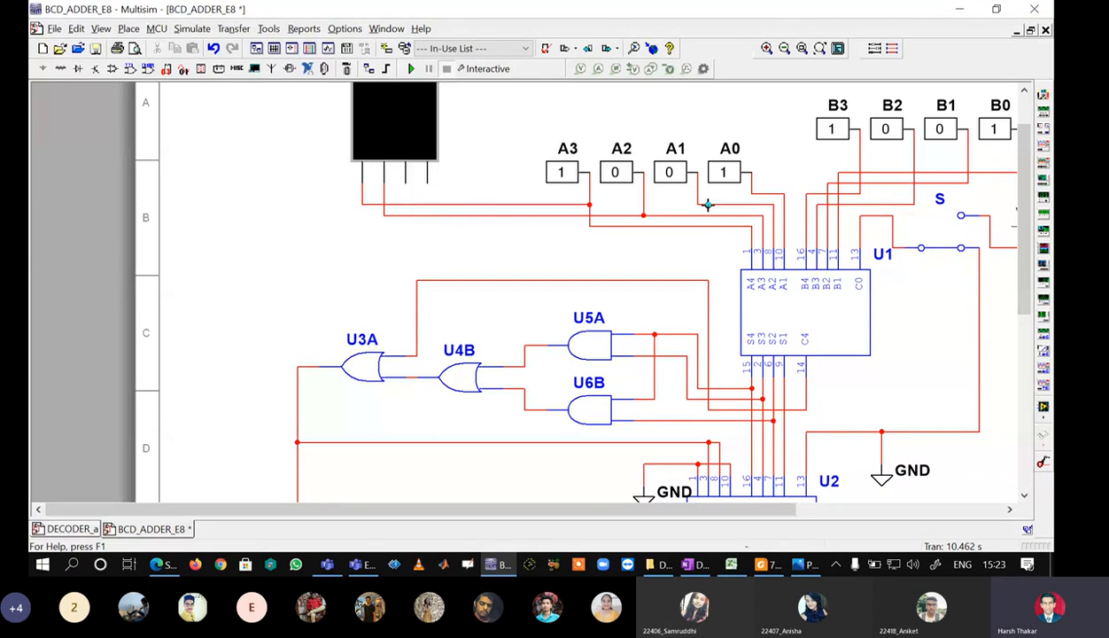
{"action": "left_click", "coordinate": [707, 205]}
{"action": "left_click", "coordinate": [427, 177]}
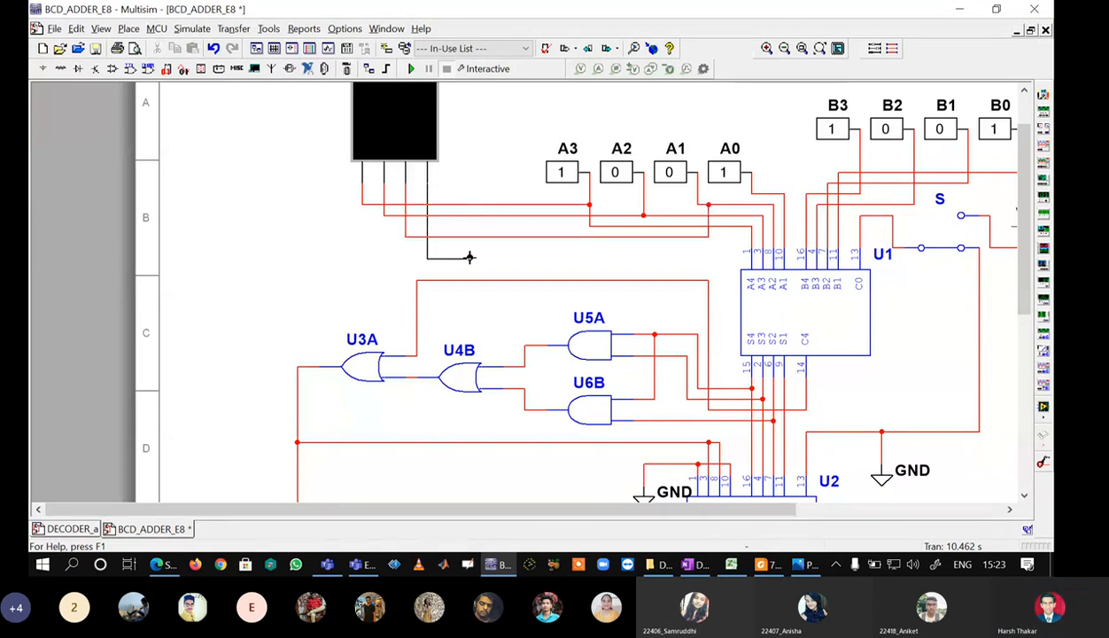
{"action": "left_click", "coordinate": [749, 191]}
- Move display U8 slightly up and to the left, beside the B inputs
{"action": "left_click_drag", "start_coordinate": [787, 512], "coordinate": [1002, 513]}
{"action": "left_click_drag", "start_coordinate": [1022, 235], "coordinate": [1031, 172]}
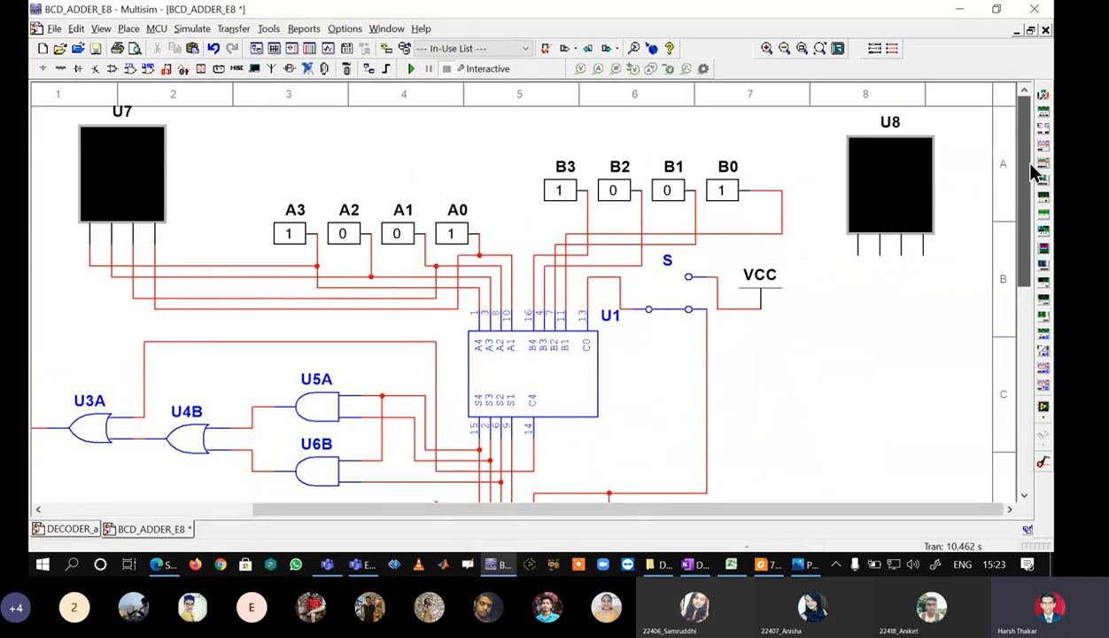
{"action": "left_click_drag", "start_coordinate": [894, 190], "coordinate": [883, 180]}
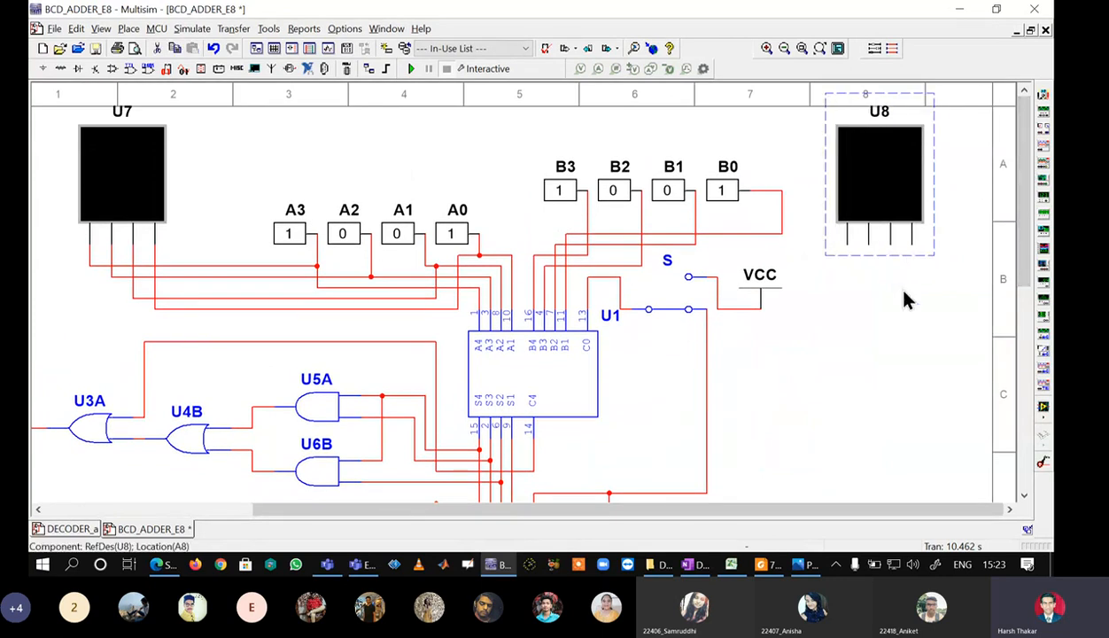
{"action": "left_click", "coordinate": [903, 297]}
{"action": "left_click", "coordinate": [847, 243]}
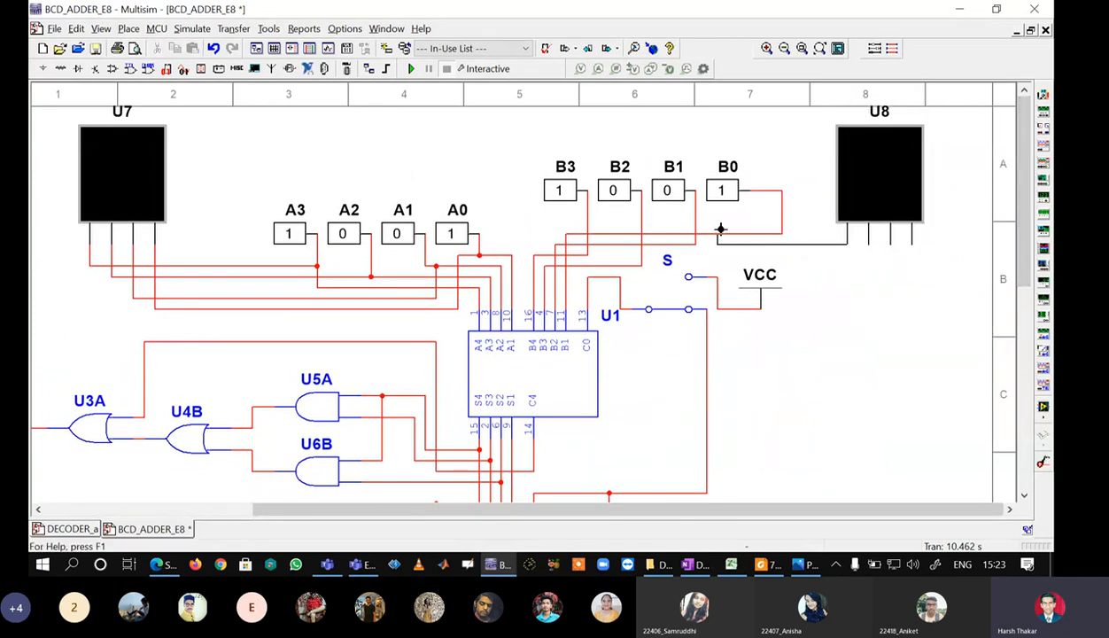
{"action": "left_click", "coordinate": [588, 211]}
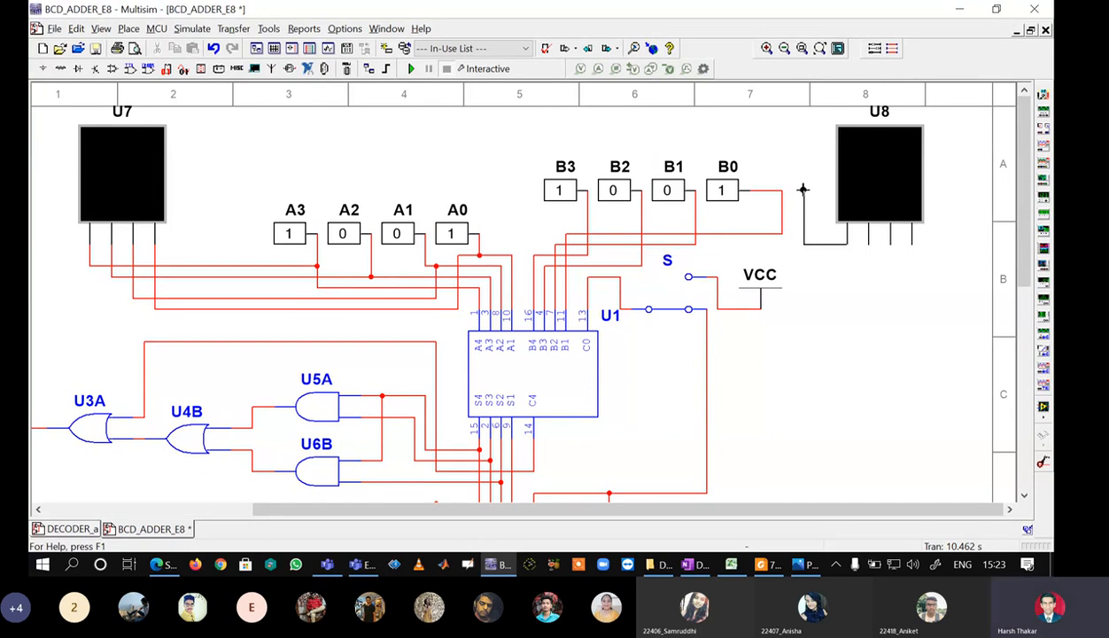
{"action": "key", "text": "Escape"}
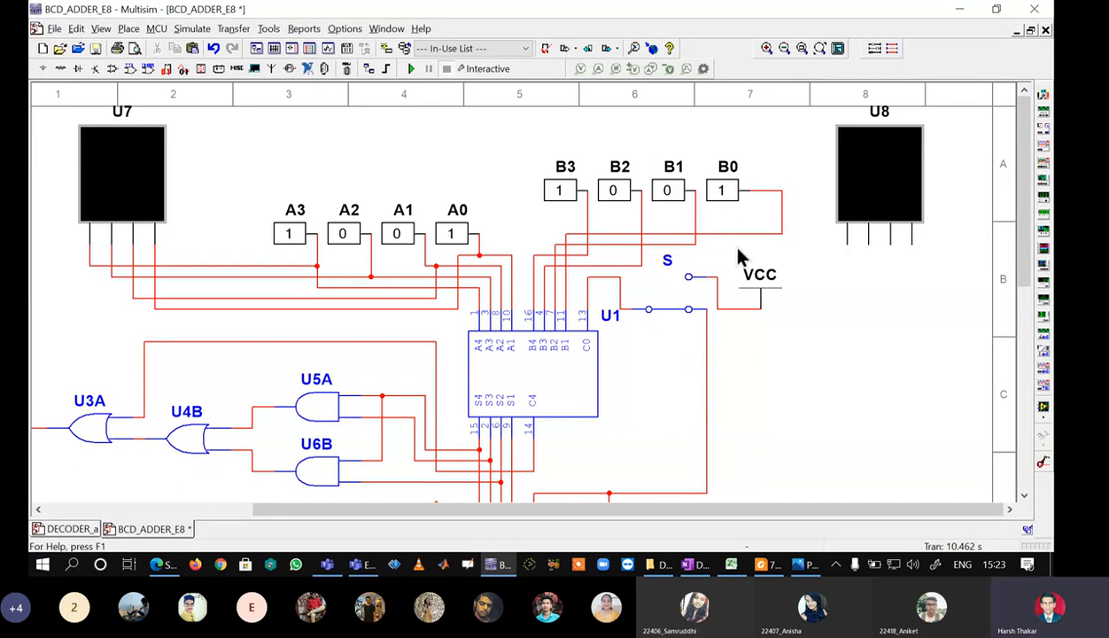
- Wire the four pins of display U8, in order, to the B3, B2, B1 and B0 input lines
{"action": "left_click", "coordinate": [838, 242]}
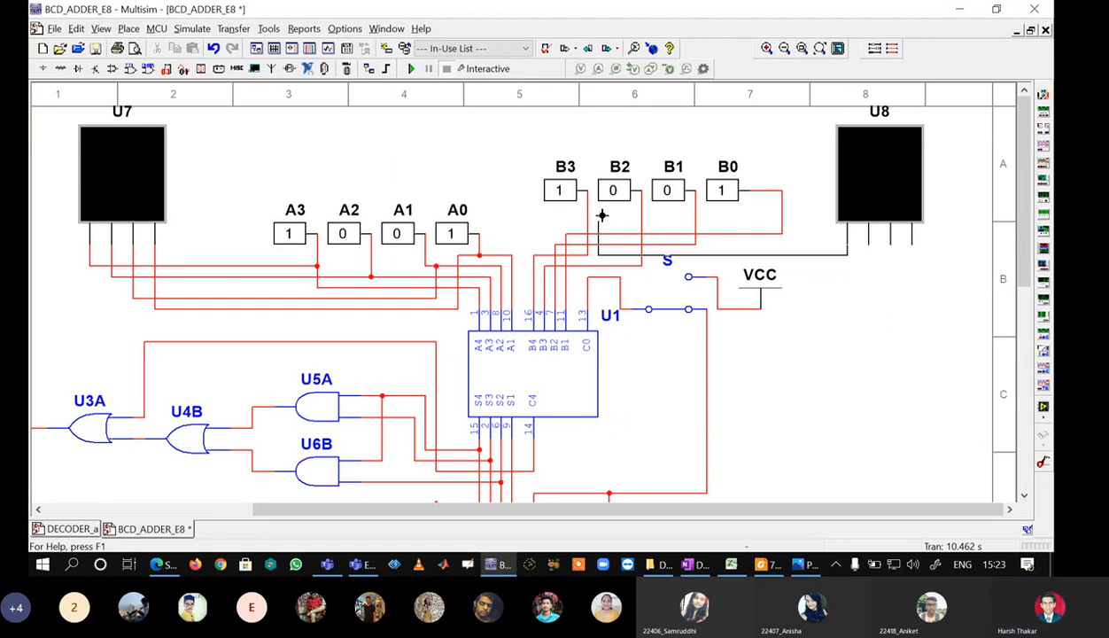
{"action": "left_click", "coordinate": [587, 210]}
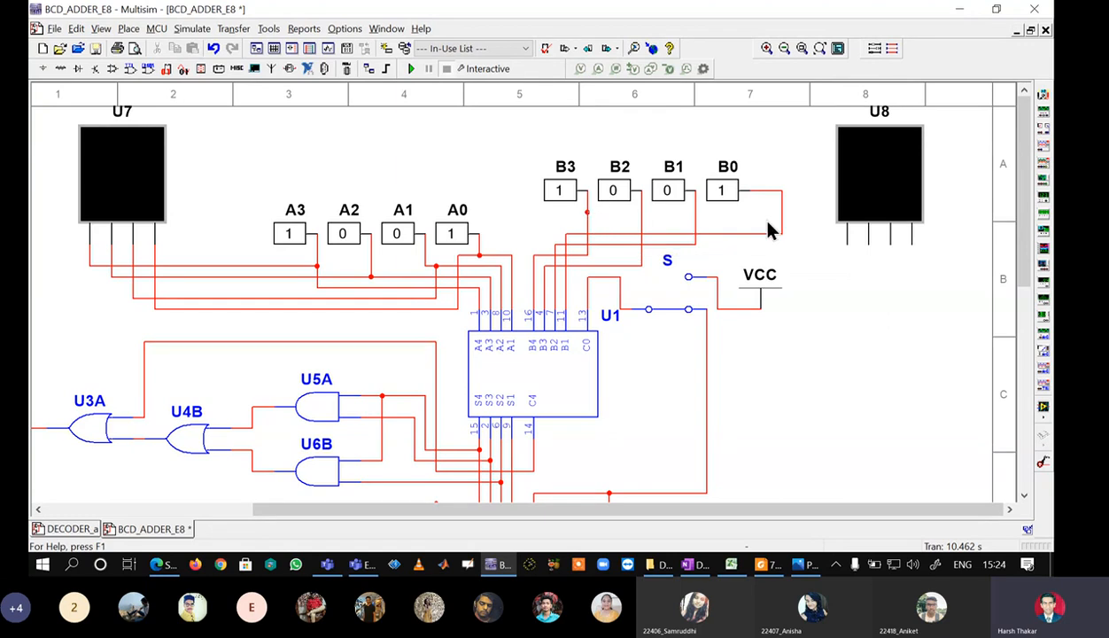
{"action": "left_click", "coordinate": [869, 241]}
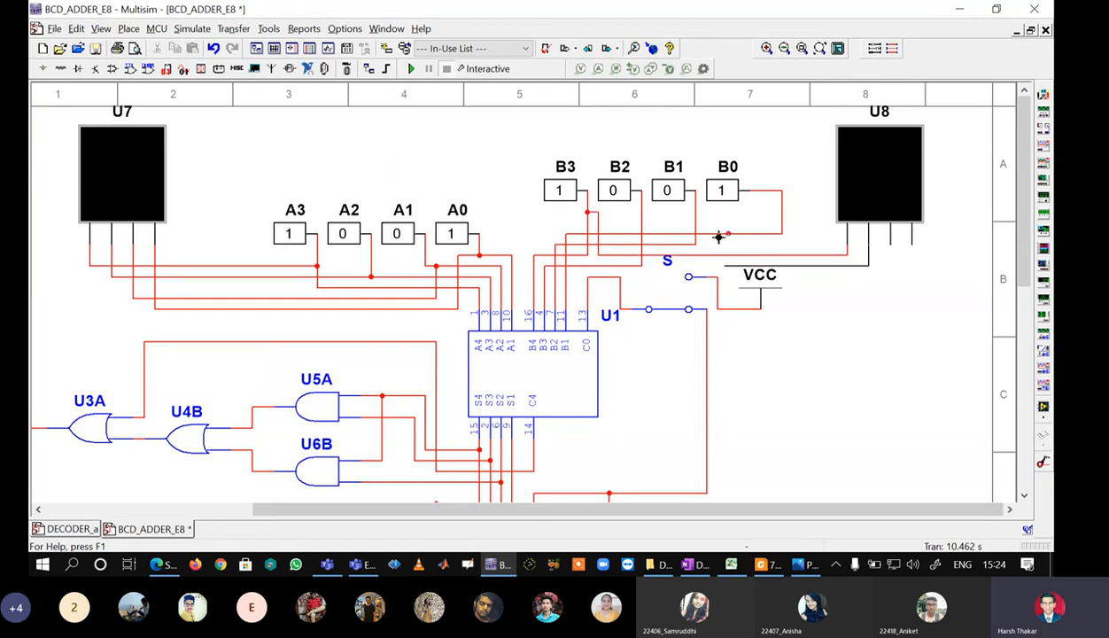
{"action": "left_click", "coordinate": [646, 214]}
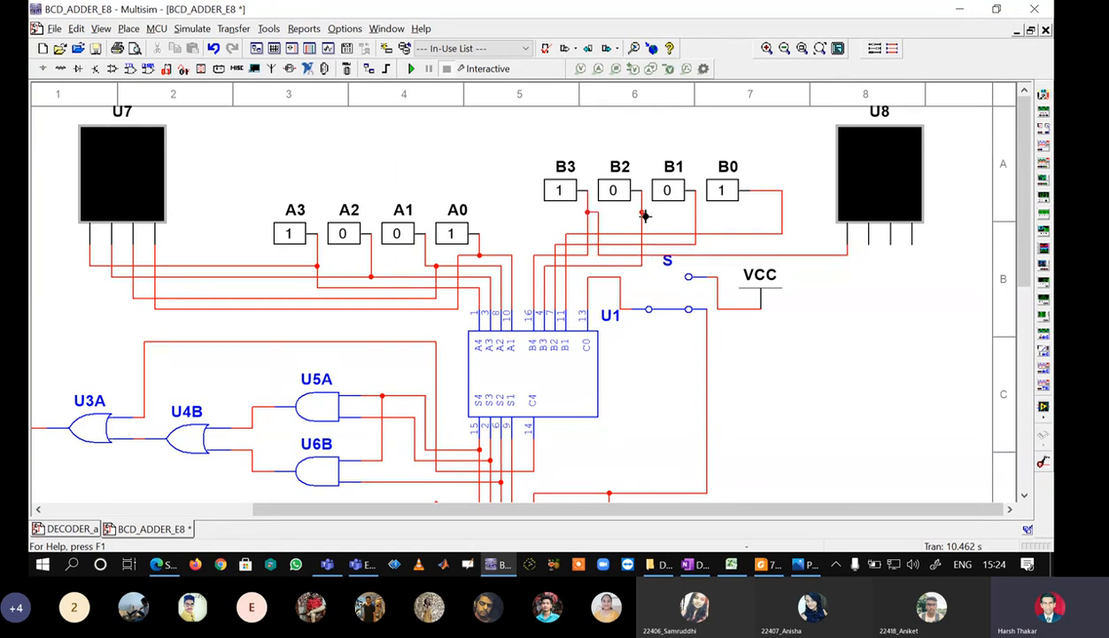
{"action": "left_click", "coordinate": [890, 241]}
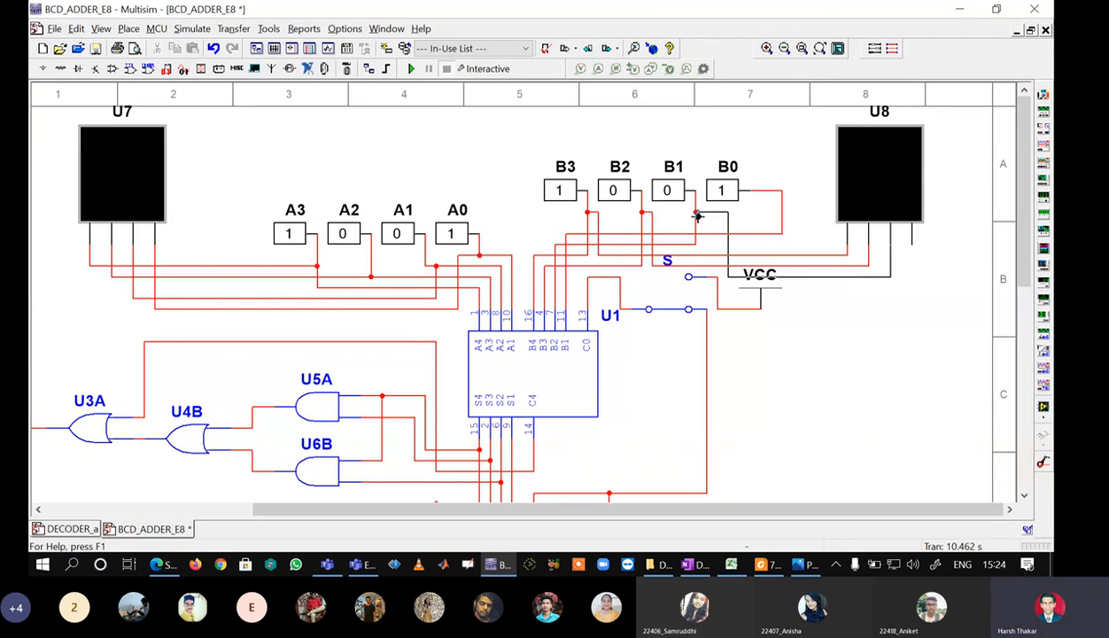
{"action": "left_click", "coordinate": [697, 214]}
{"action": "left_click", "coordinate": [912, 242]}
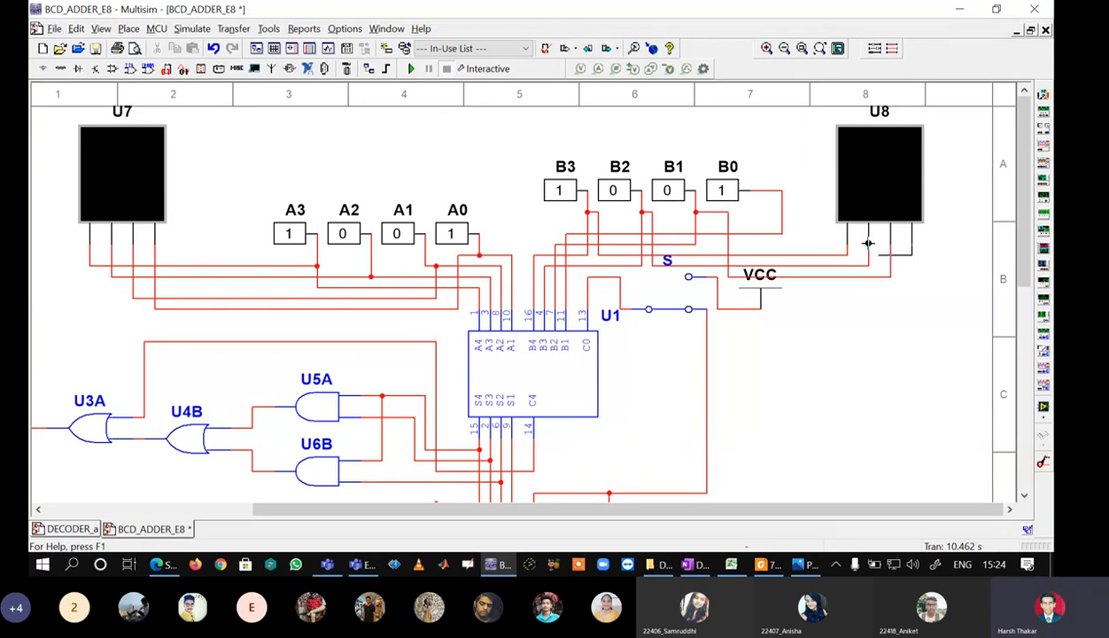
{"action": "left_click", "coordinate": [782, 213]}
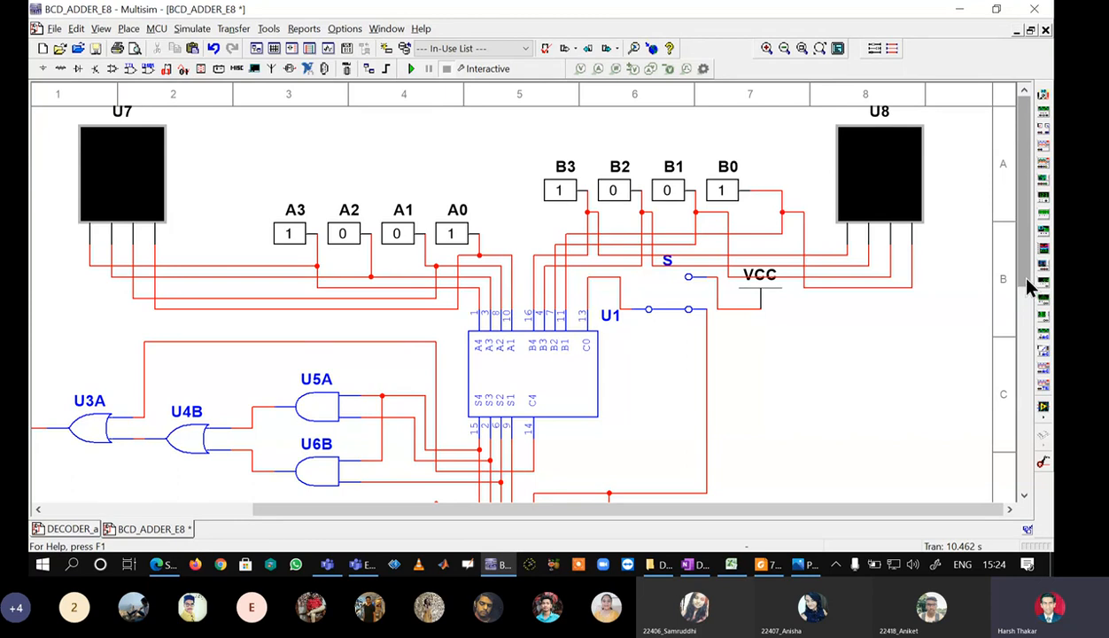
- Move display U9 up and farther right of the S0 probe to make room for its wiring
{"action": "left_click_drag", "start_coordinate": [1027, 280], "coordinate": [1039, 454]}
{"action": "mouse_move", "coordinate": [626, 332]}
{"action": "left_mouse_down"}
{"action": "mouse_move", "coordinate": [680, 265]}
{"action": "mouse_move", "coordinate": [690, 296]}
{"action": "left_mouse_up"}
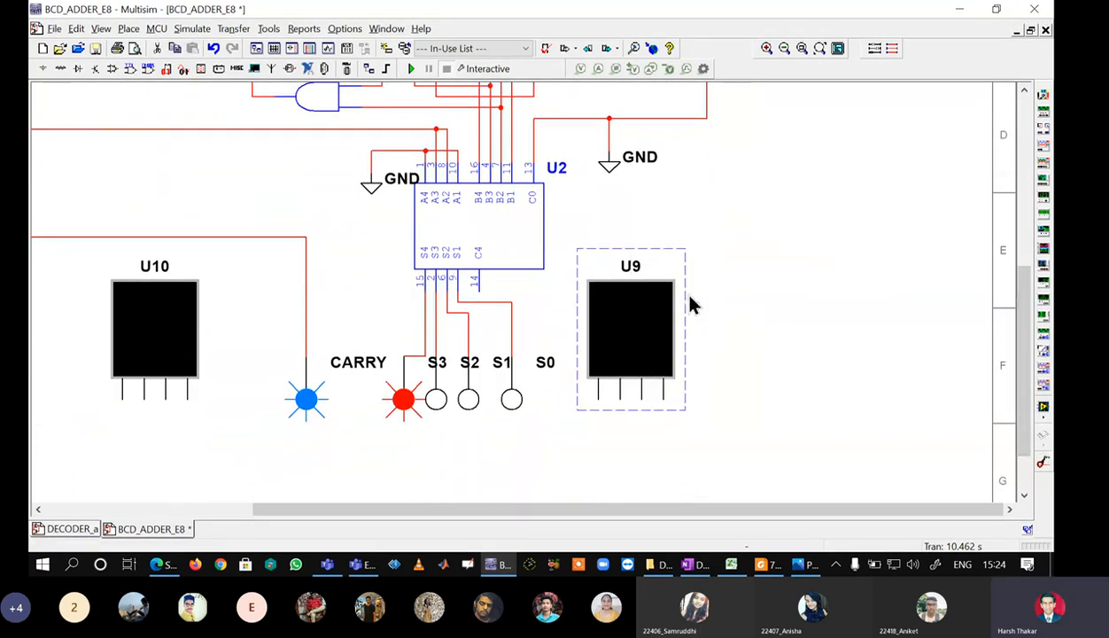
{"action": "left_click", "coordinate": [751, 316]}
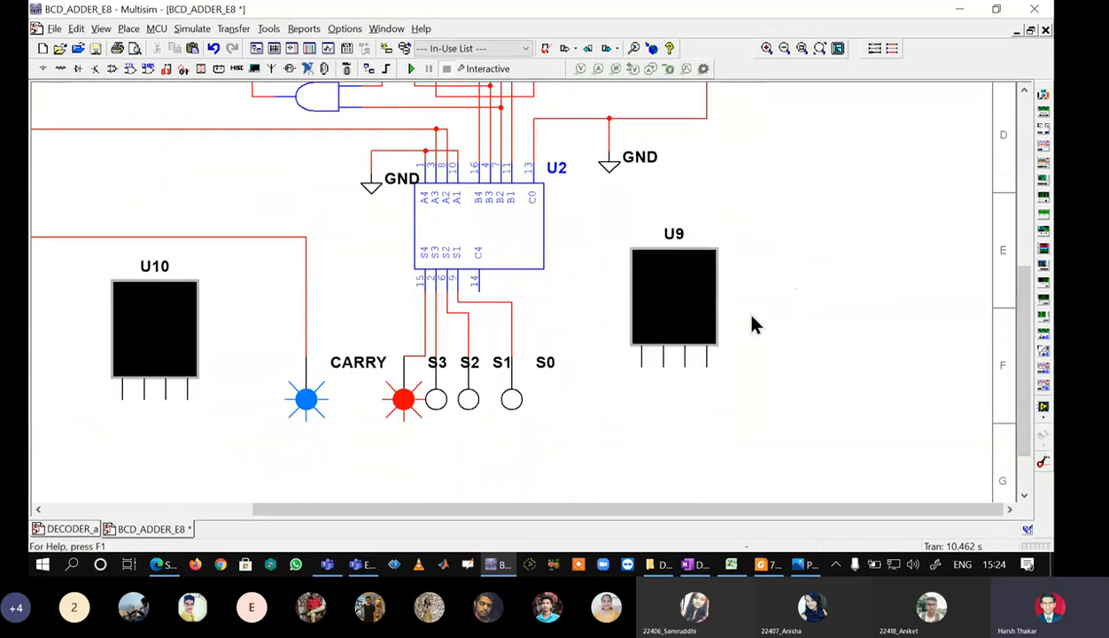
{"action": "left_click", "coordinate": [639, 363]}
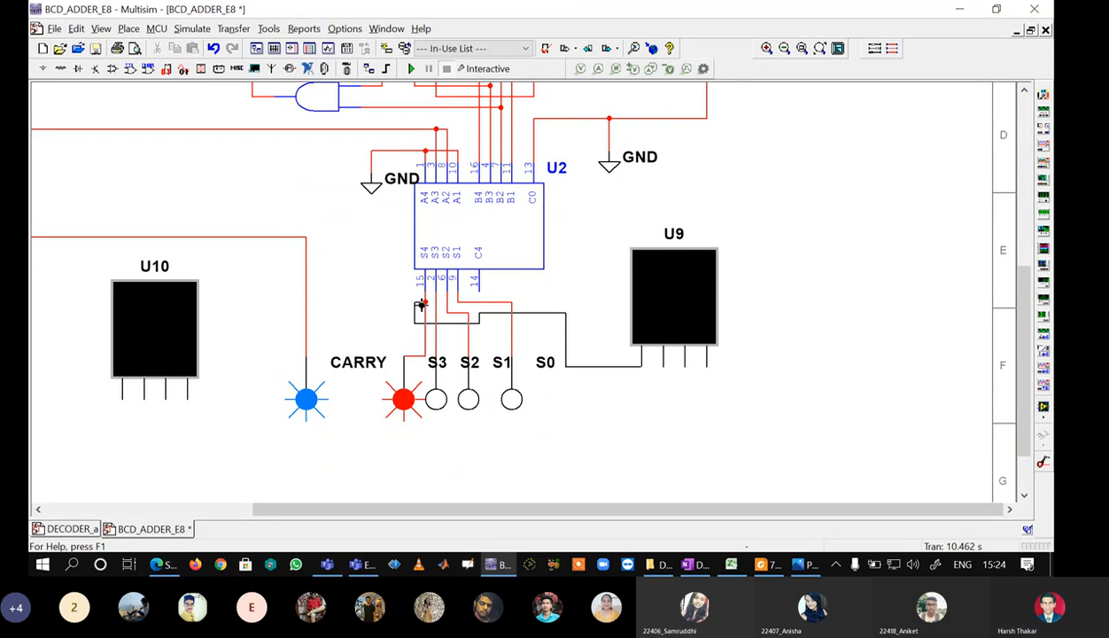
{"action": "key", "text": "Escape"}
{"action": "left_click_drag", "start_coordinate": [663, 347], "coordinate": [664, 297]}
{"action": "left_click", "coordinate": [600, 417]}
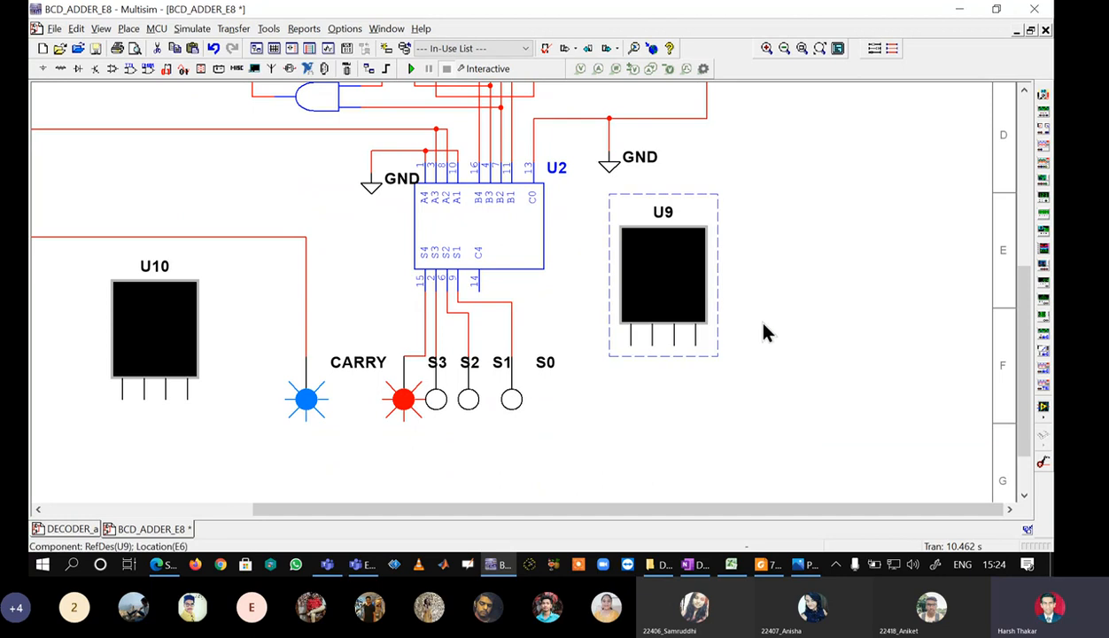
{"action": "left_click", "coordinate": [757, 324]}
- Wire the pins of display U9, from the rightmost to the leftmost, to the S0, S1, S2 and S3 probe lines
{"action": "left_click", "coordinate": [696, 345]}
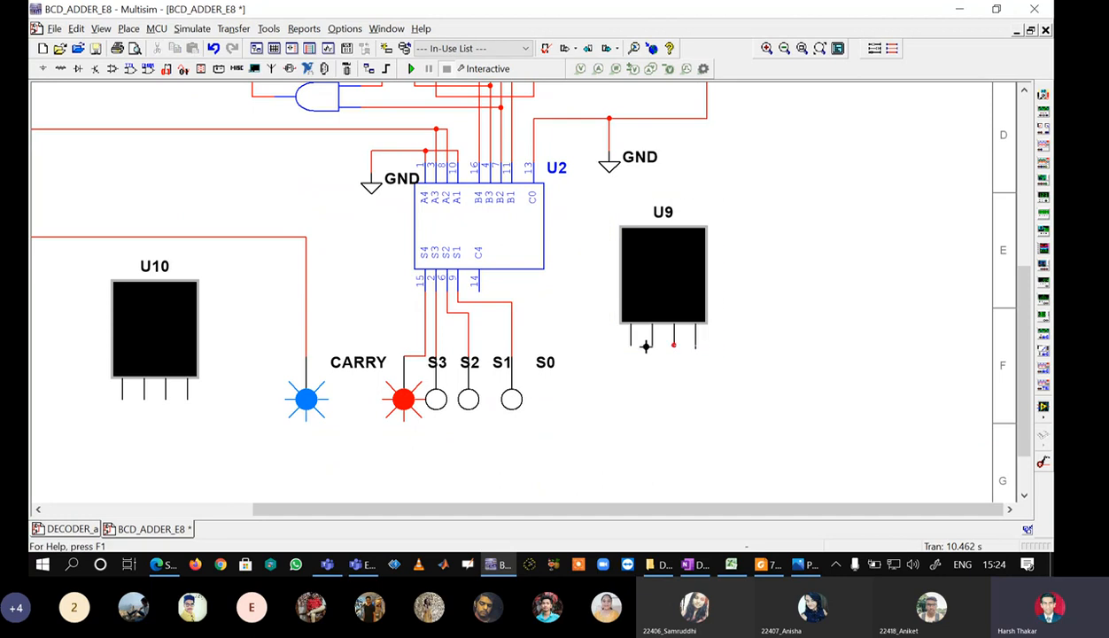
{"action": "left_click", "coordinate": [511, 334]}
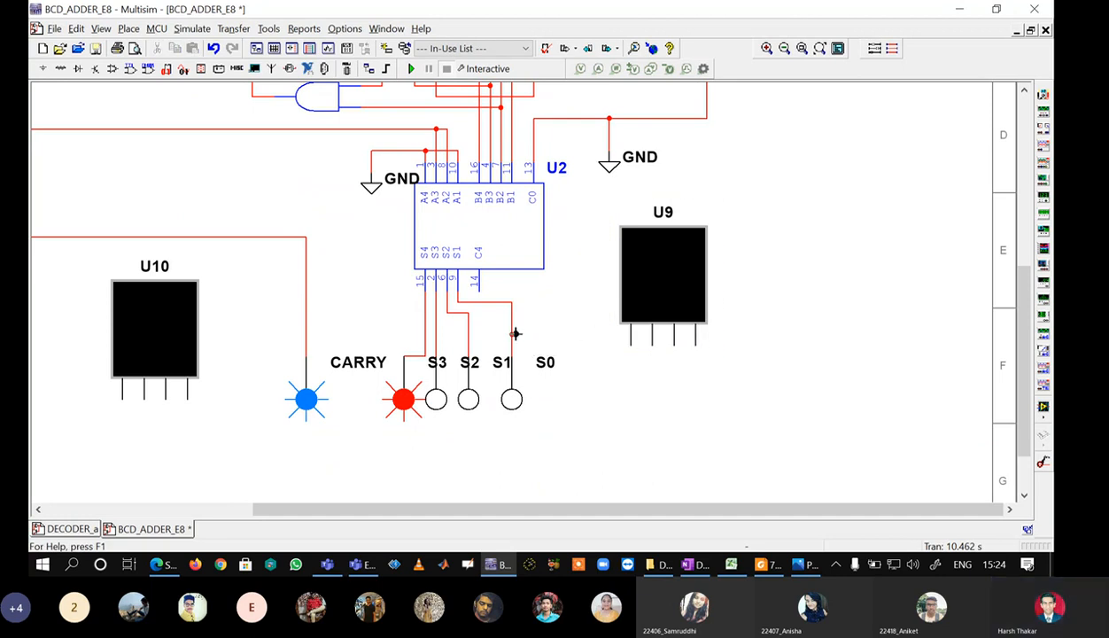
{"action": "left_click", "coordinate": [674, 344]}
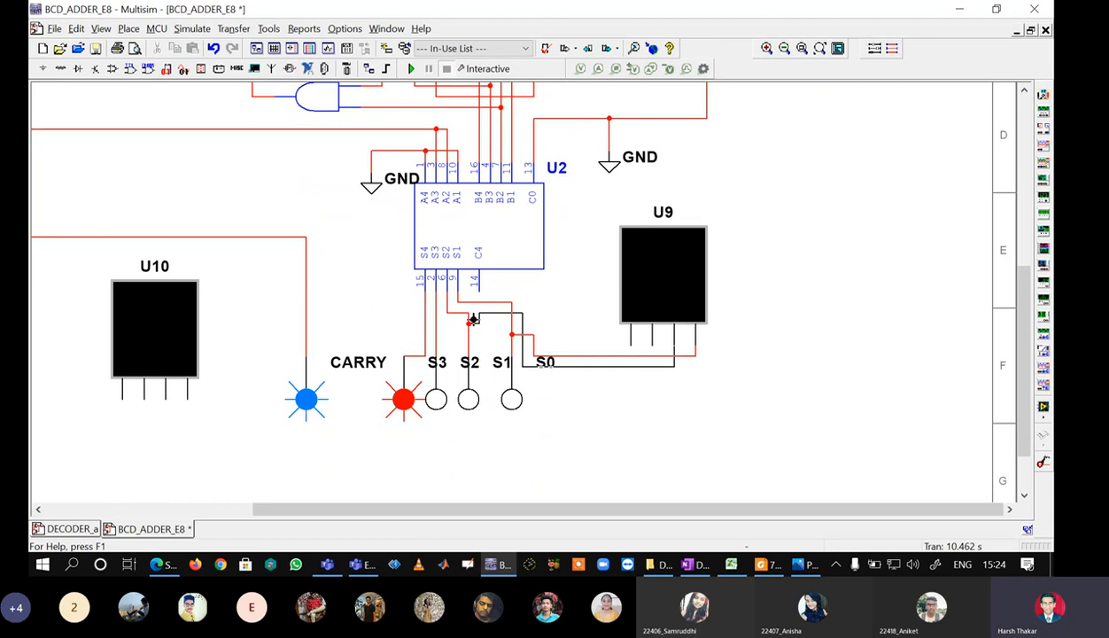
{"action": "left_click", "coordinate": [469, 314]}
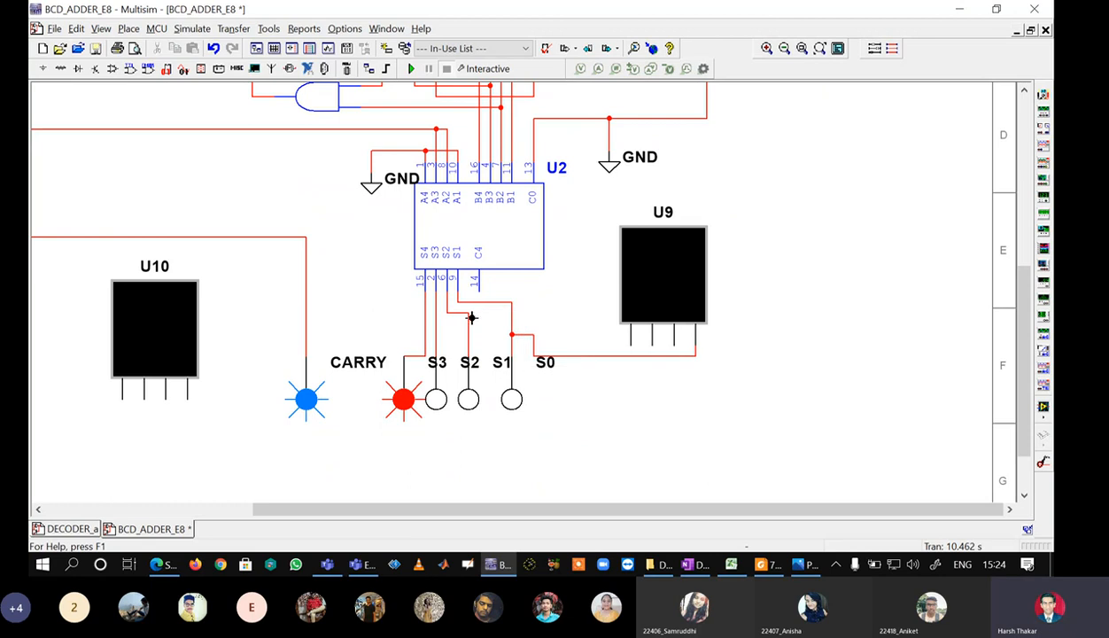
{"action": "left_click", "coordinate": [652, 340]}
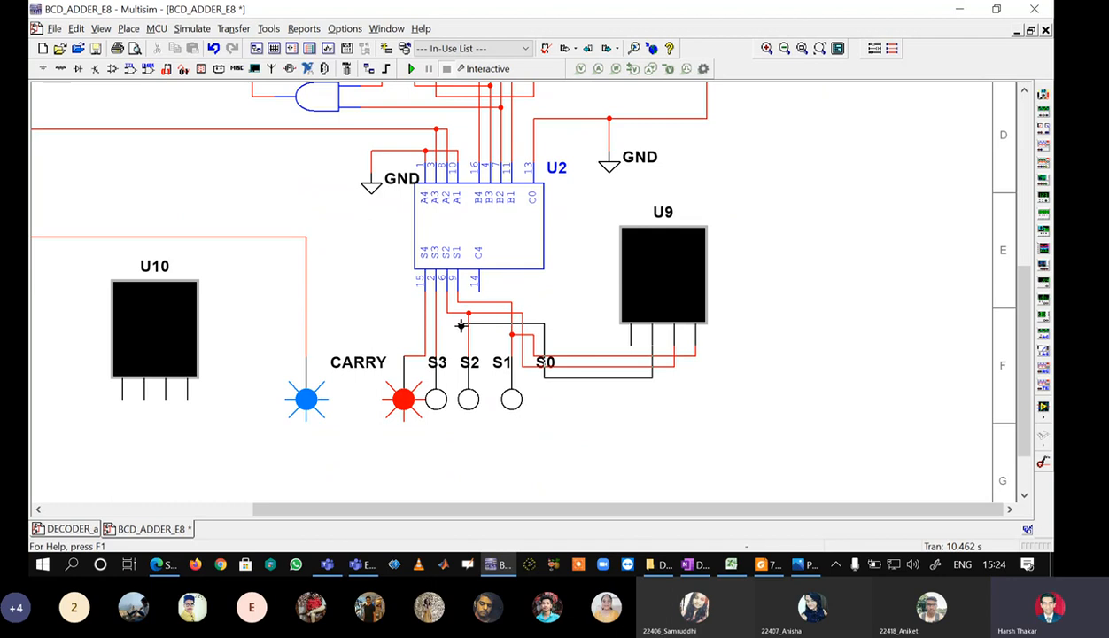
{"action": "left_click", "coordinate": [434, 323]}
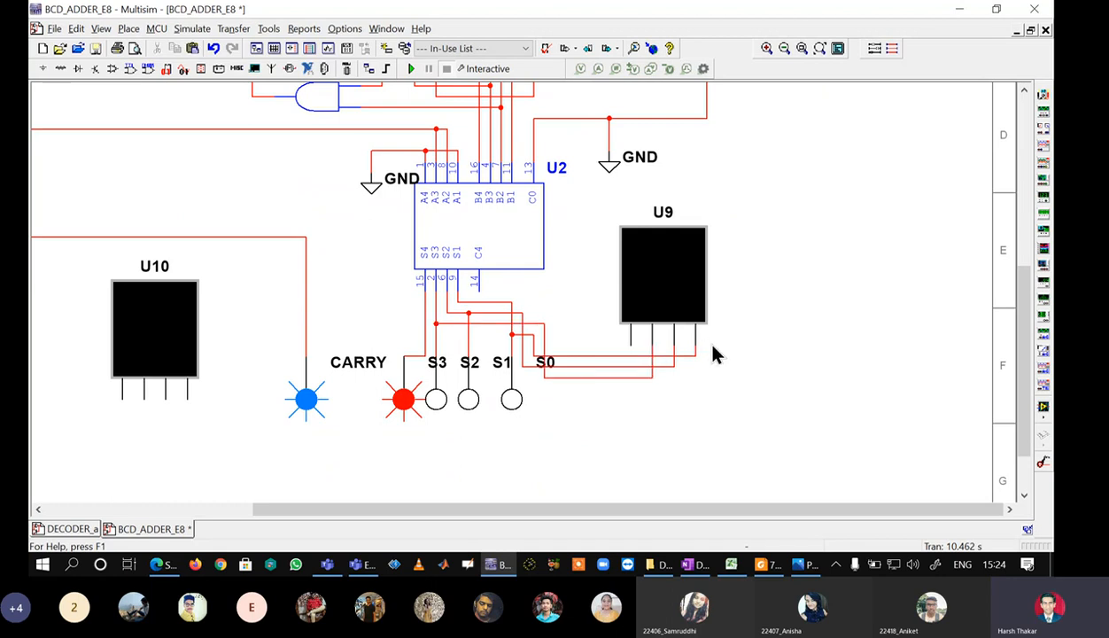
{"action": "left_click", "coordinate": [632, 347]}
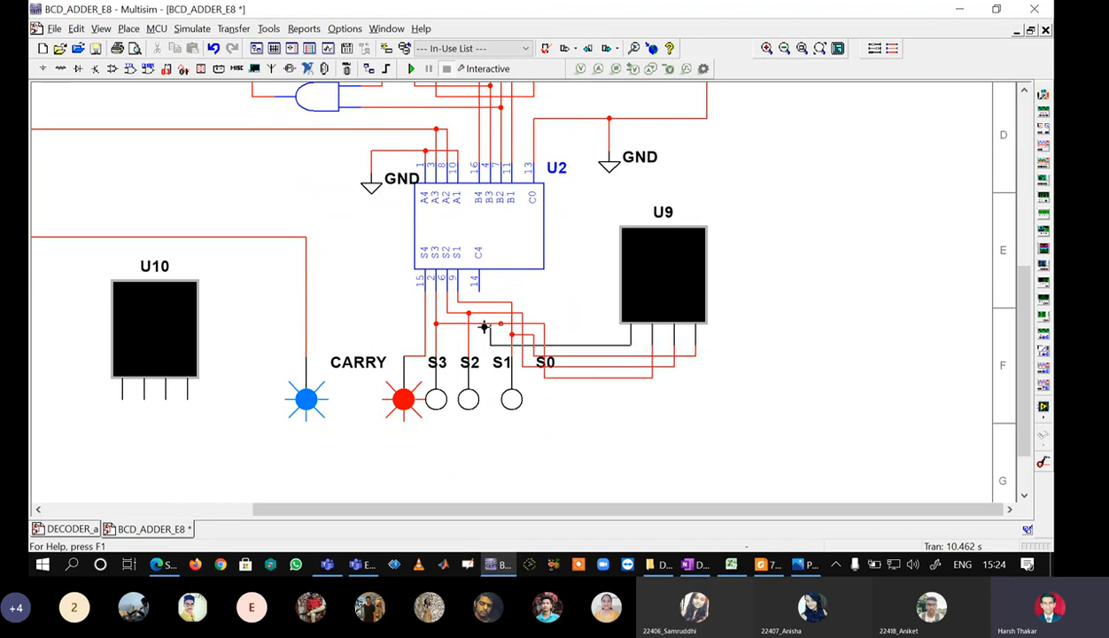
{"action": "left_click", "coordinate": [425, 343]}
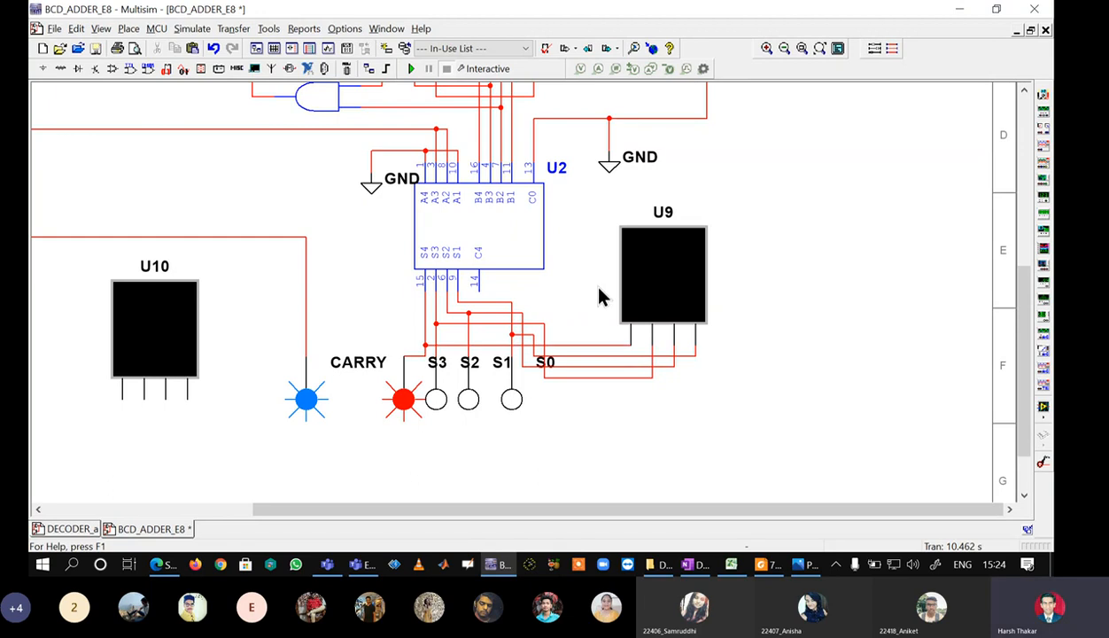
- Move display U10 closer to the CARRY probe and wire its rightmost pin to the carry line
{"action": "left_click_drag", "start_coordinate": [532, 509], "coordinate": [417, 510]}
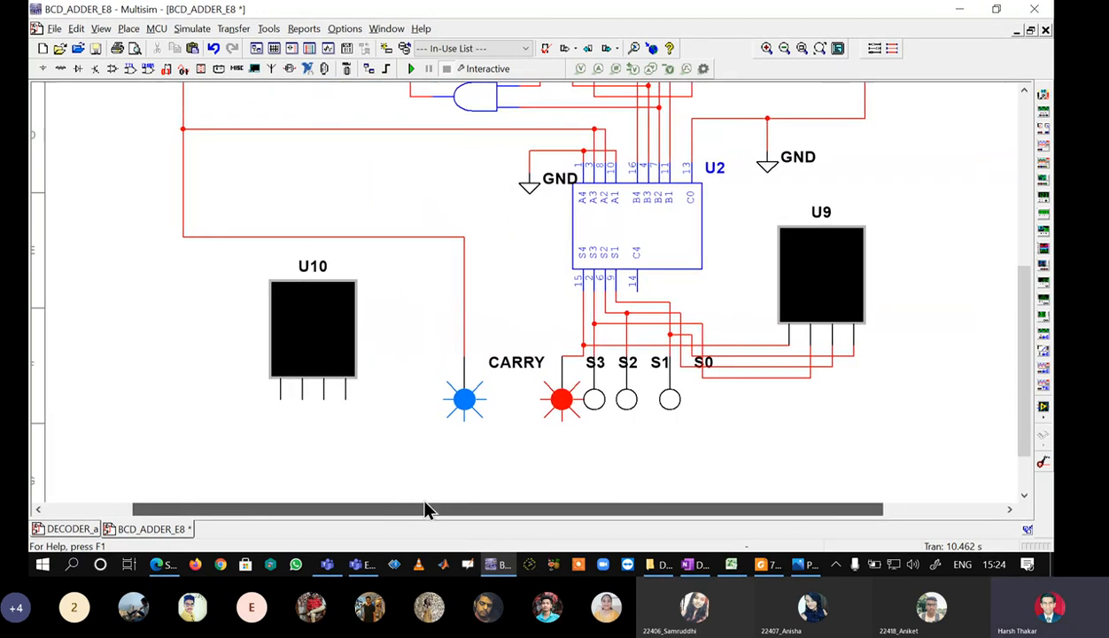
{"action": "left_click_drag", "start_coordinate": [340, 337], "coordinate": [360, 328]}
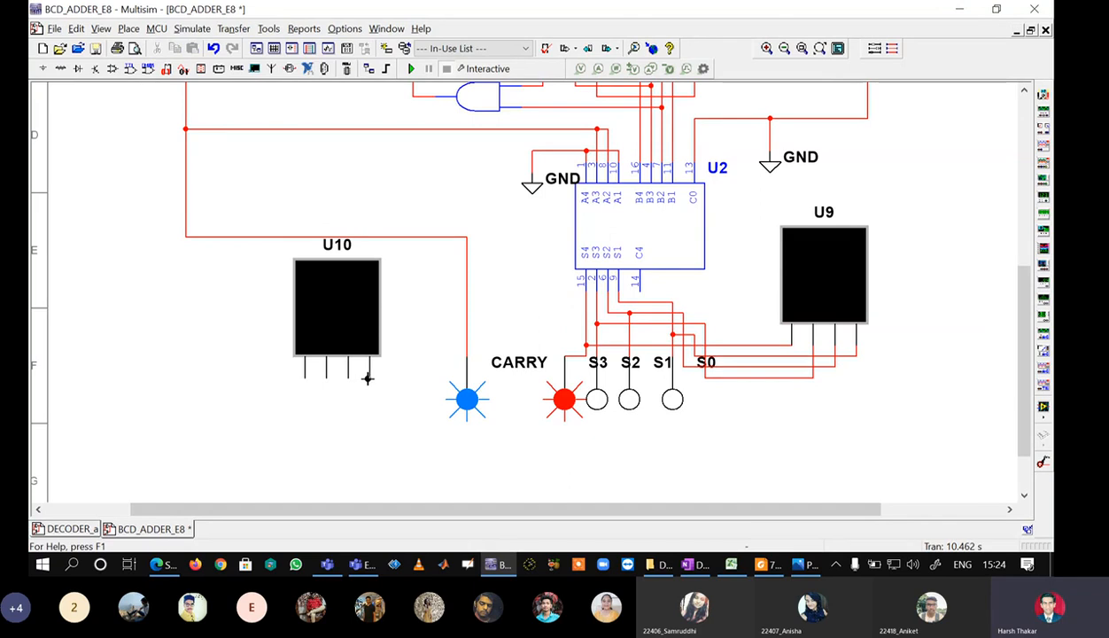
{"action": "left_click", "coordinate": [370, 375]}
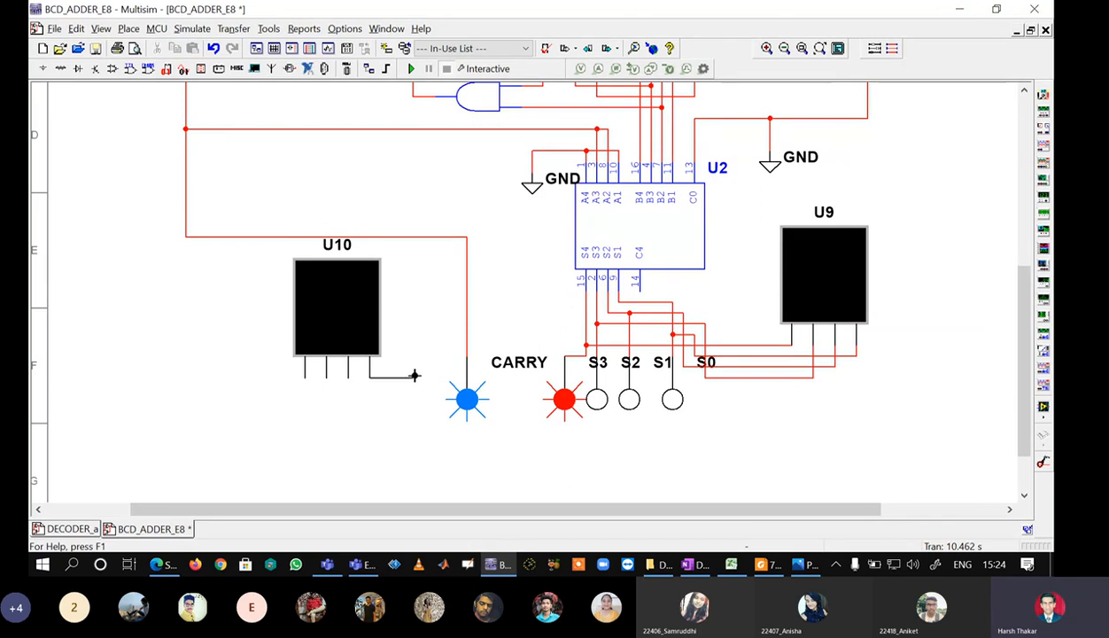
{"action": "left_click", "coordinate": [467, 304]}
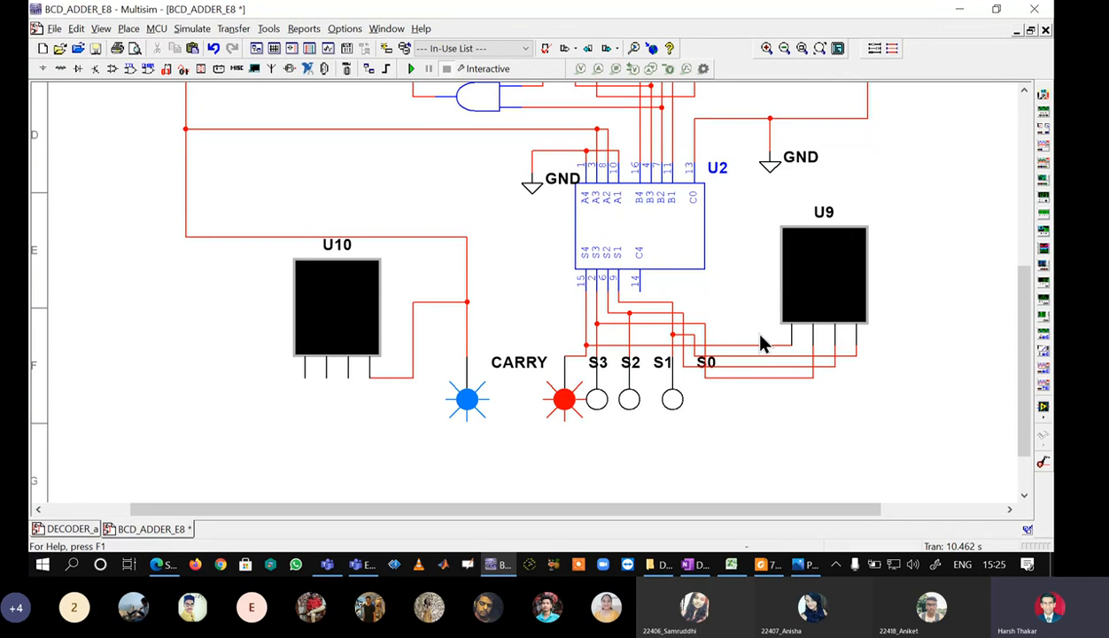
- Run the simulation of the BCD adder with the hex displays connected, keeping A and B at 1001
{"action": "scroll", "coordinate": [753, 289], "scroll_direction": "down", "scroll_amount": 1}
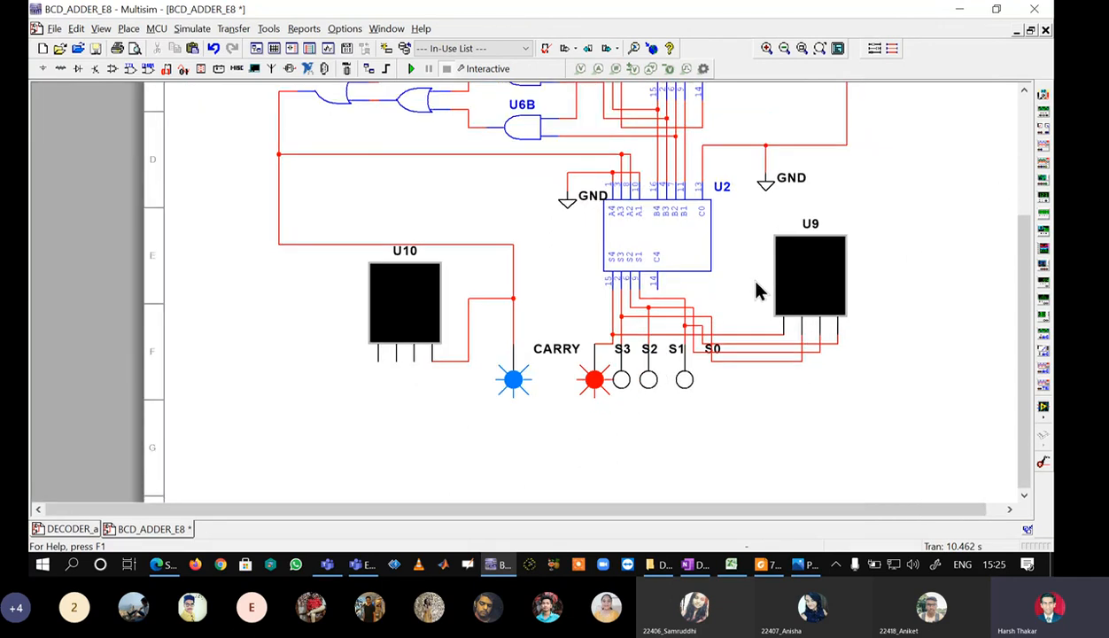
{"action": "scroll", "coordinate": [755, 290], "scroll_direction": "down", "scroll_amount": 1}
{"action": "left_click_drag", "start_coordinate": [1033, 276], "coordinate": [1034, 176]}
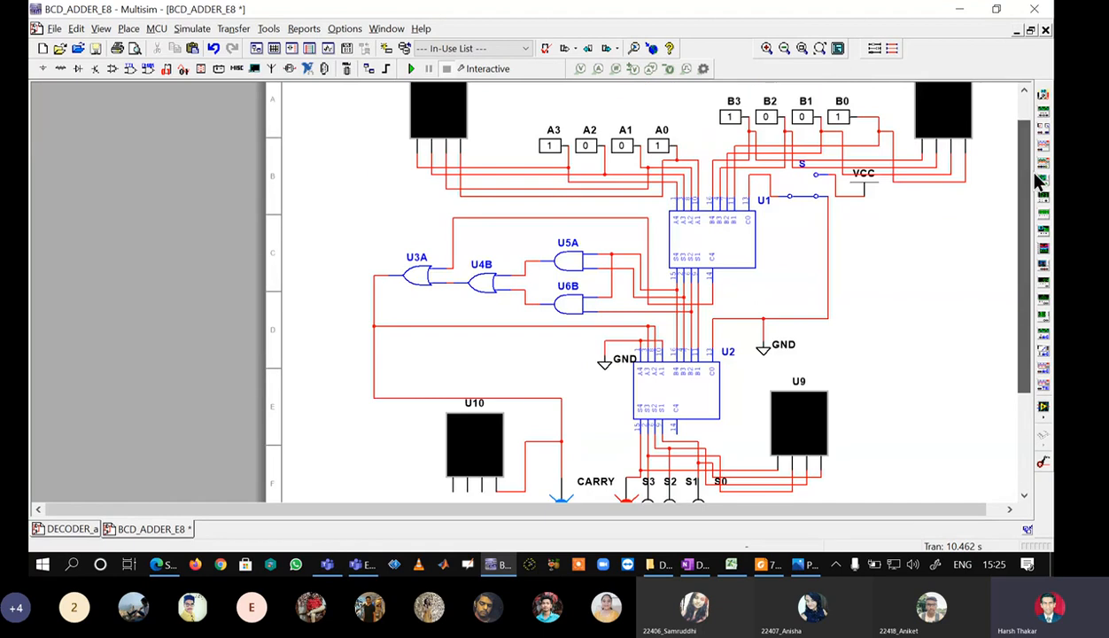
{"action": "scroll", "coordinate": [763, 256], "scroll_direction": "down", "scroll_amount": 1}
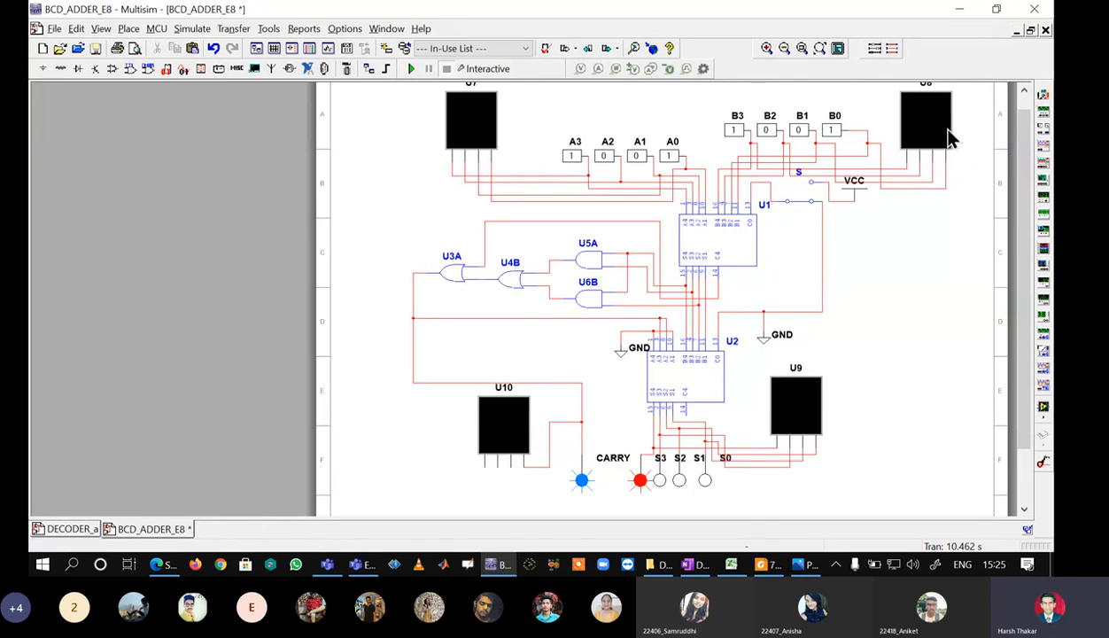
{"action": "left_click", "coordinate": [410, 68]}
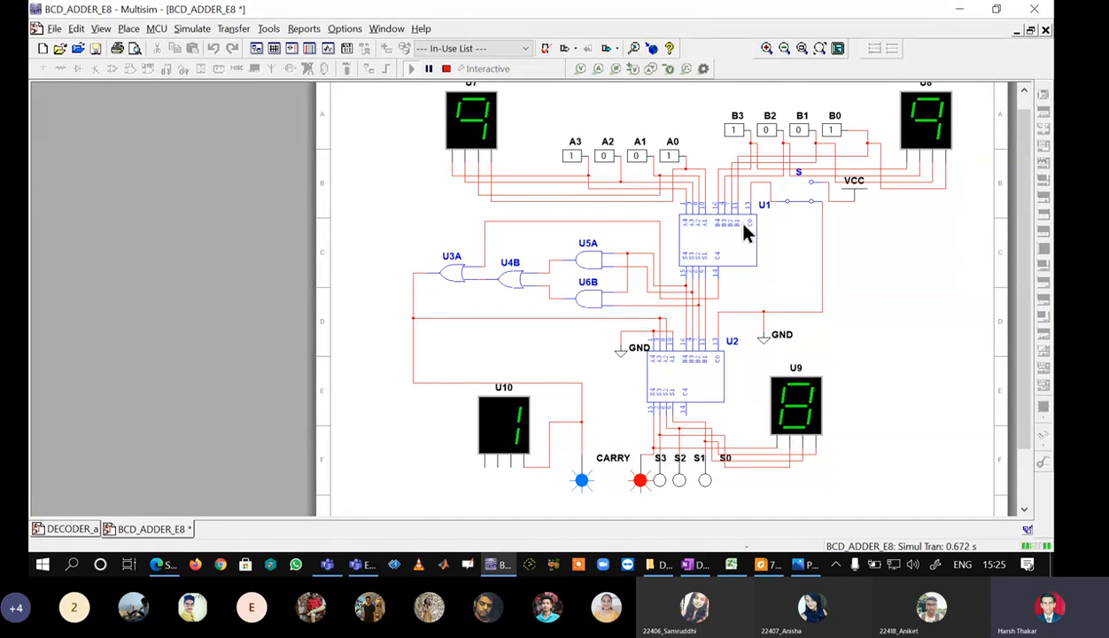
- Set the A inputs to 0101 and test the adder with the B inputs at 0100 and at 0101
{"action": "left_click", "coordinate": [573, 160]}
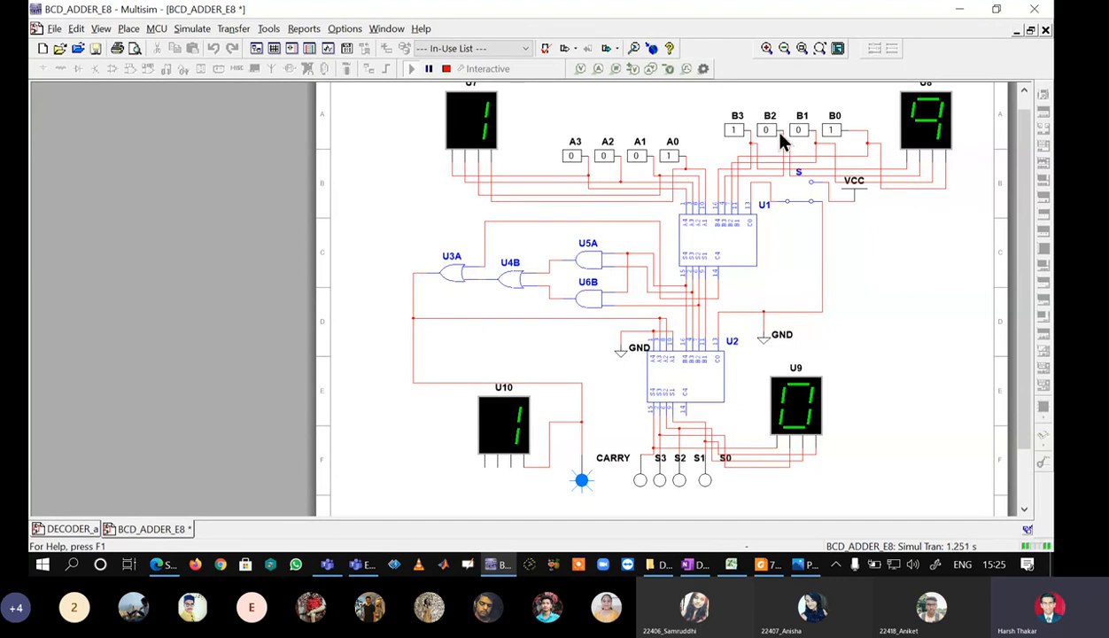
{"action": "left_click", "coordinate": [735, 133]}
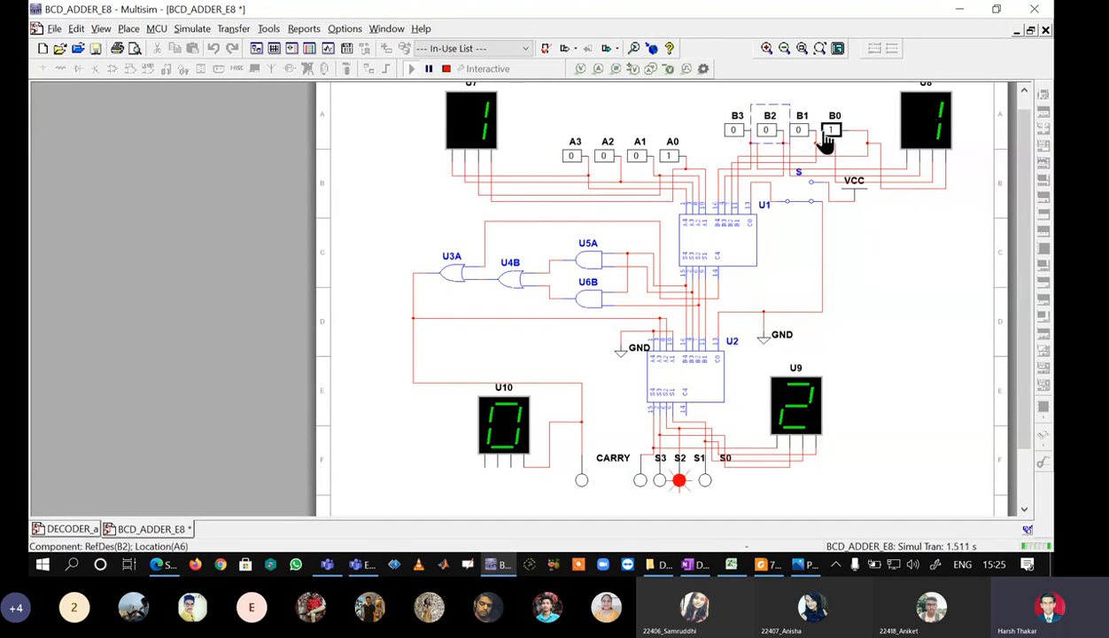
{"action": "left_click", "coordinate": [767, 140]}
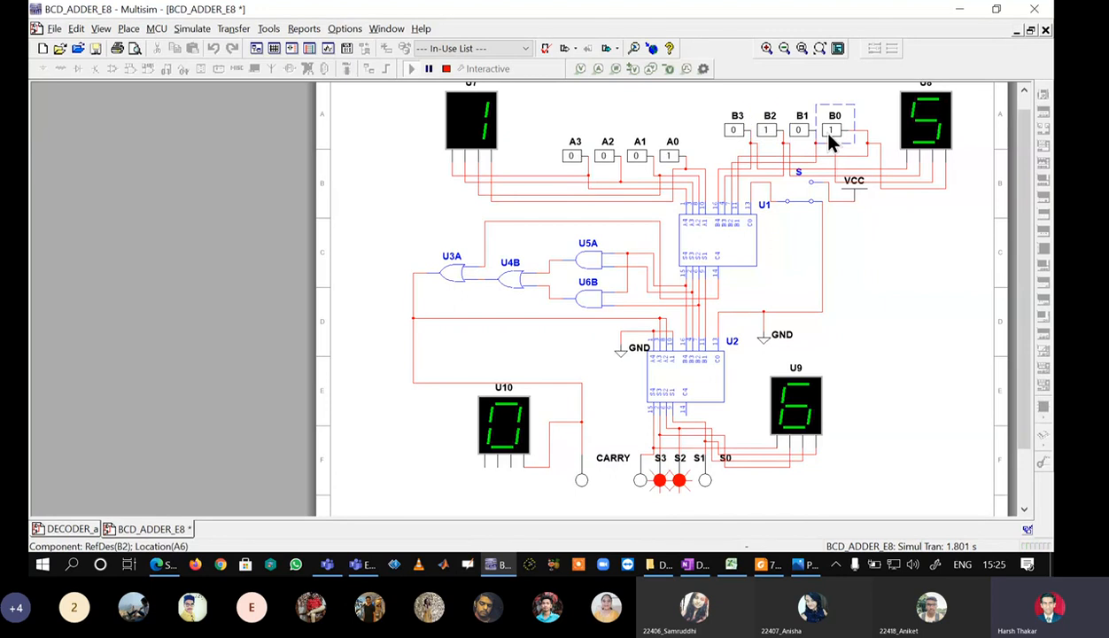
{"action": "left_click", "coordinate": [831, 142]}
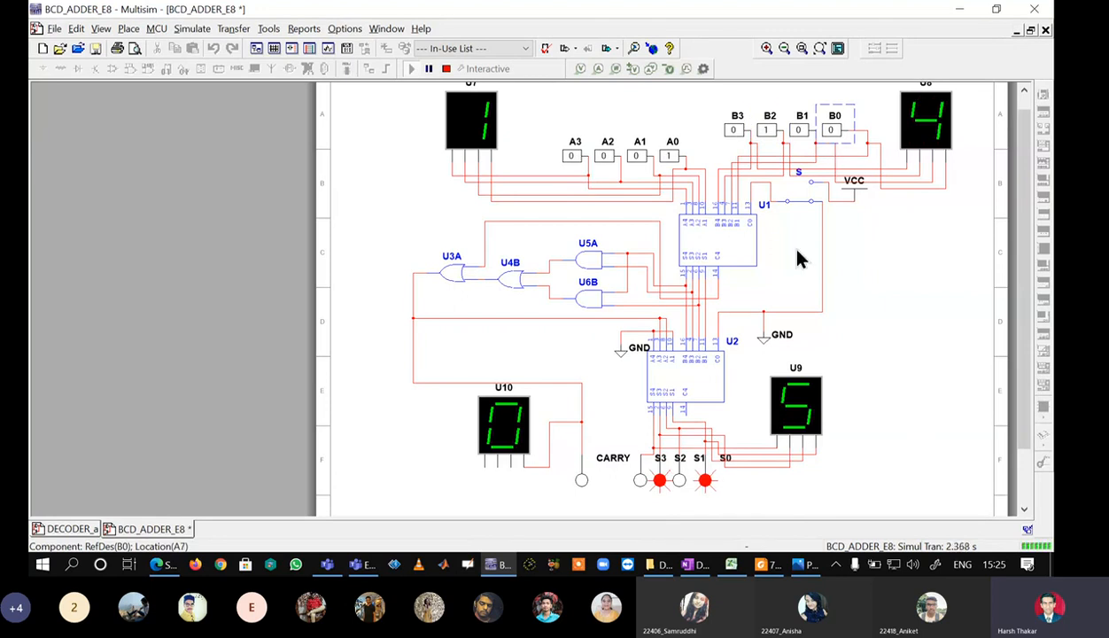
{"action": "left_click", "coordinate": [605, 157]}
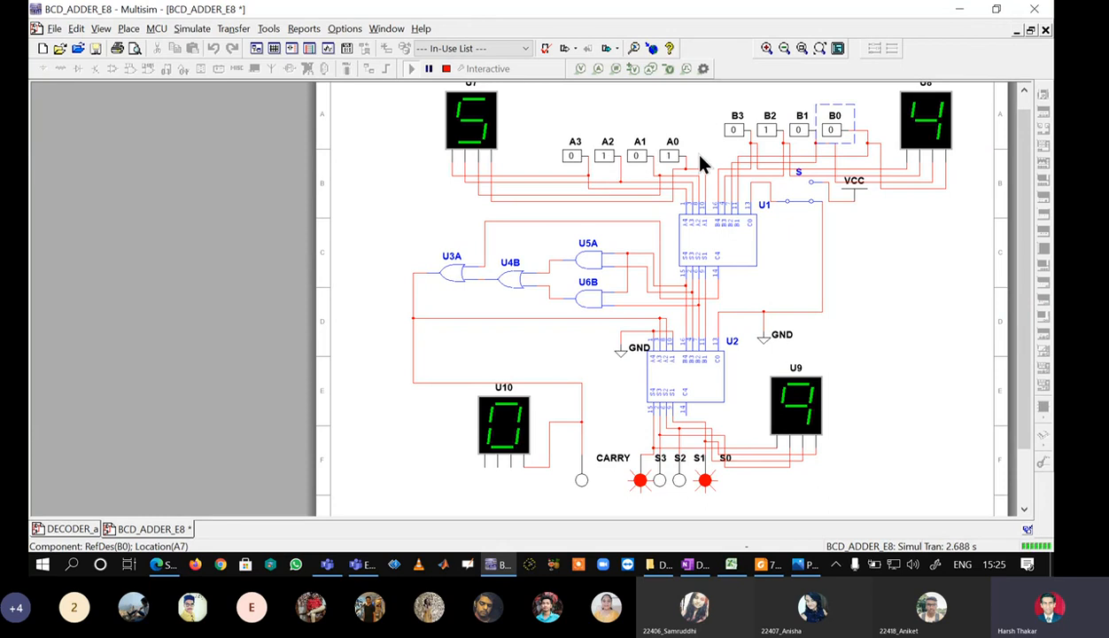
{"action": "left_click", "coordinate": [832, 142]}
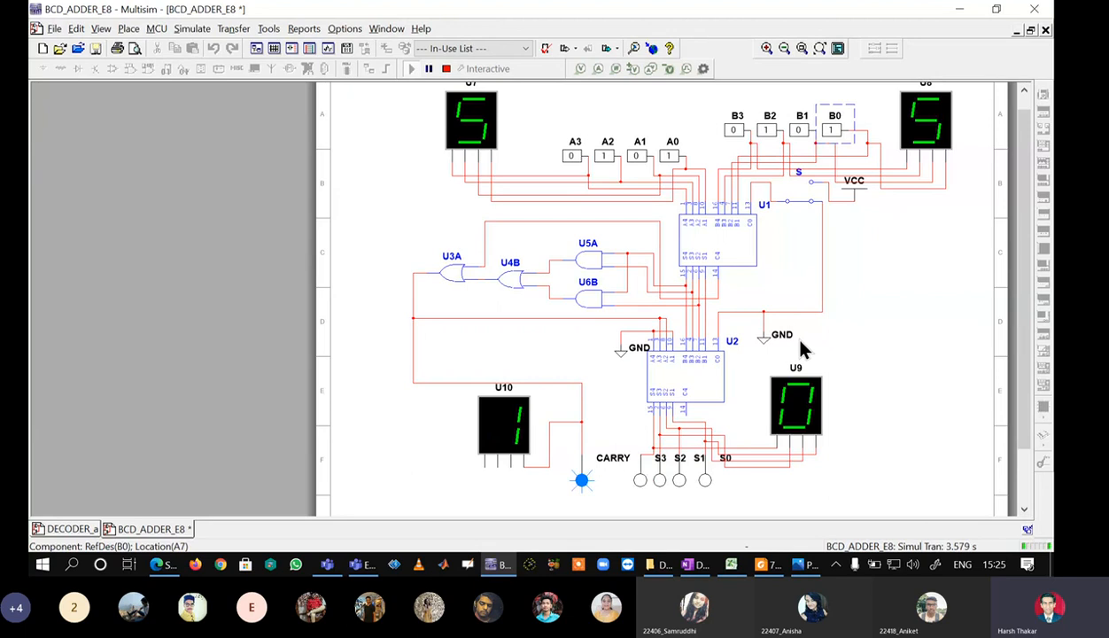
- Set the A inputs to 1000 and test the adder with the B inputs at 0110 and at 0101
{"action": "left_click", "coordinate": [572, 157]}
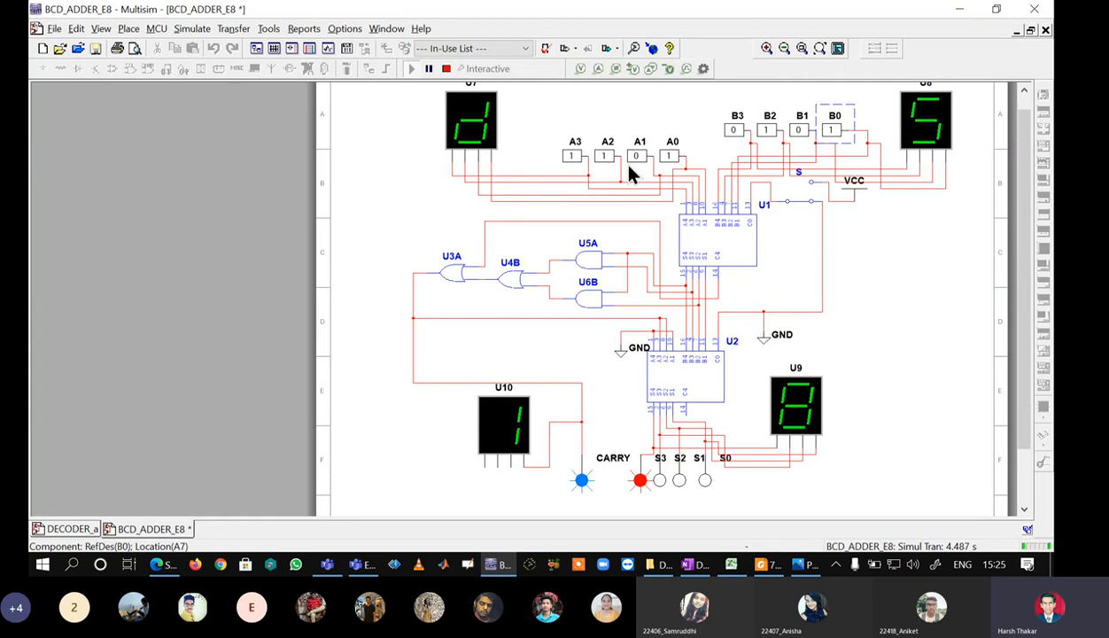
{"action": "left_click", "coordinate": [604, 159]}
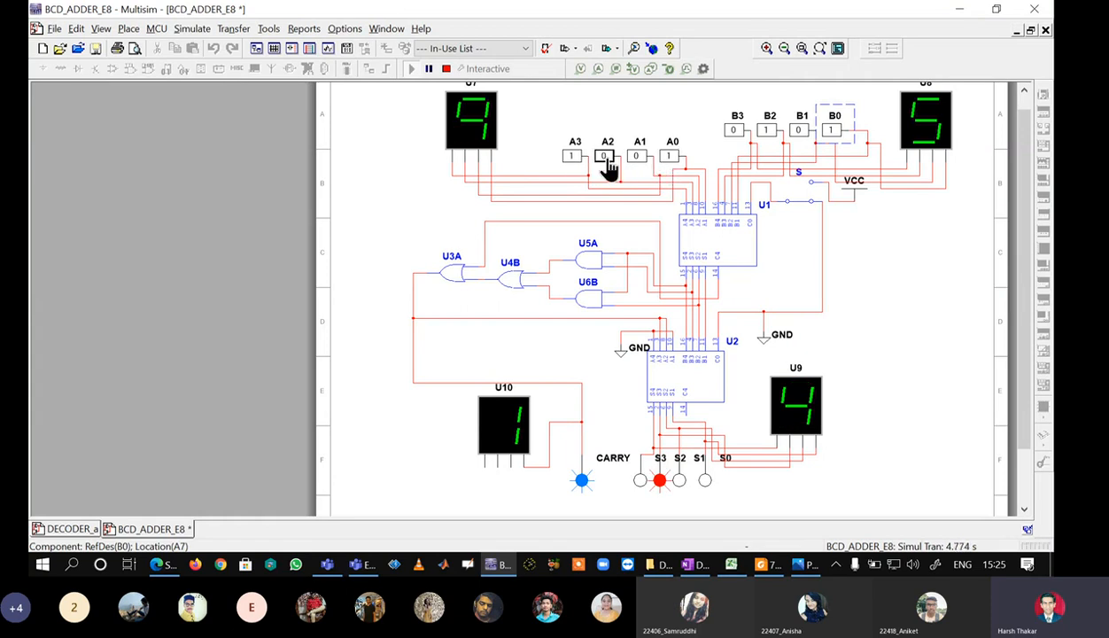
{"action": "left_click", "coordinate": [670, 158]}
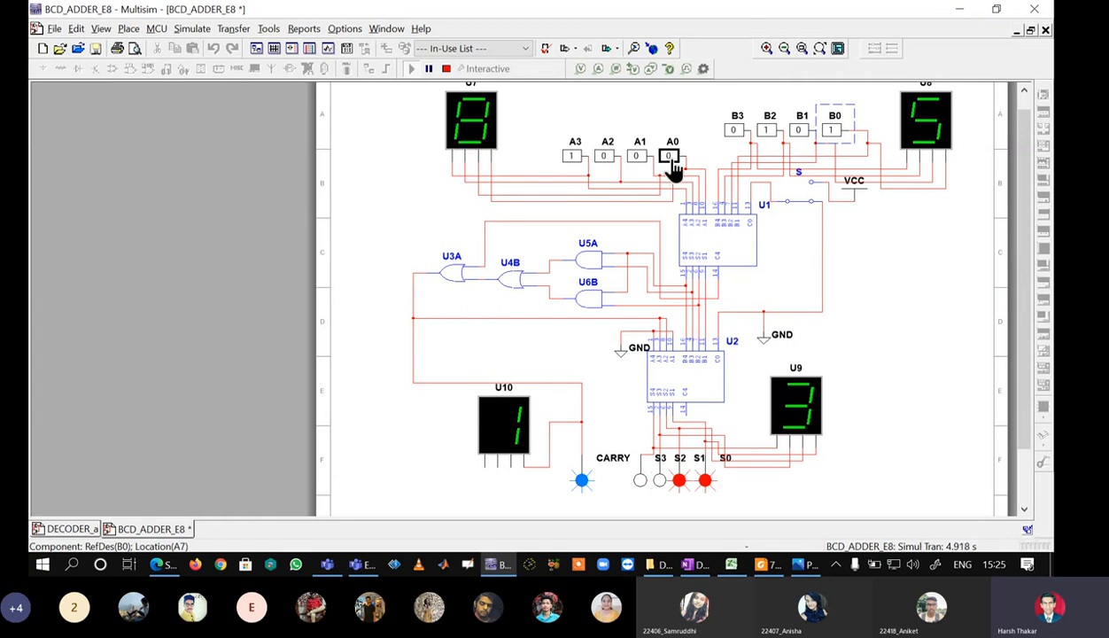
{"action": "left_click", "coordinate": [800, 136]}
{"action": "left_click", "coordinate": [829, 133]}
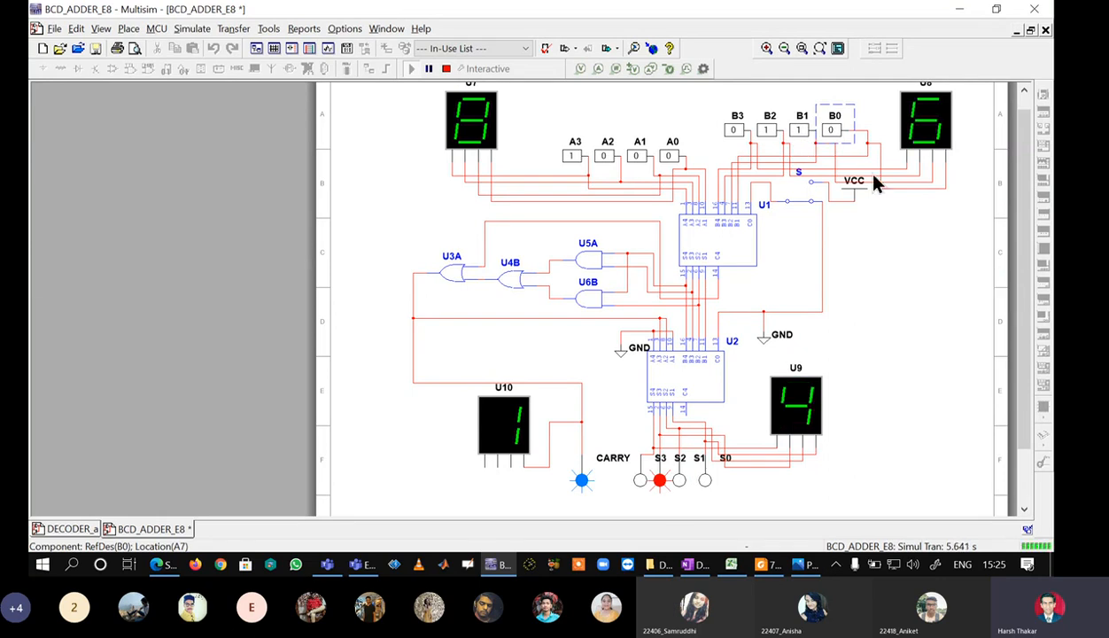
{"action": "left_click", "coordinate": [799, 133]}
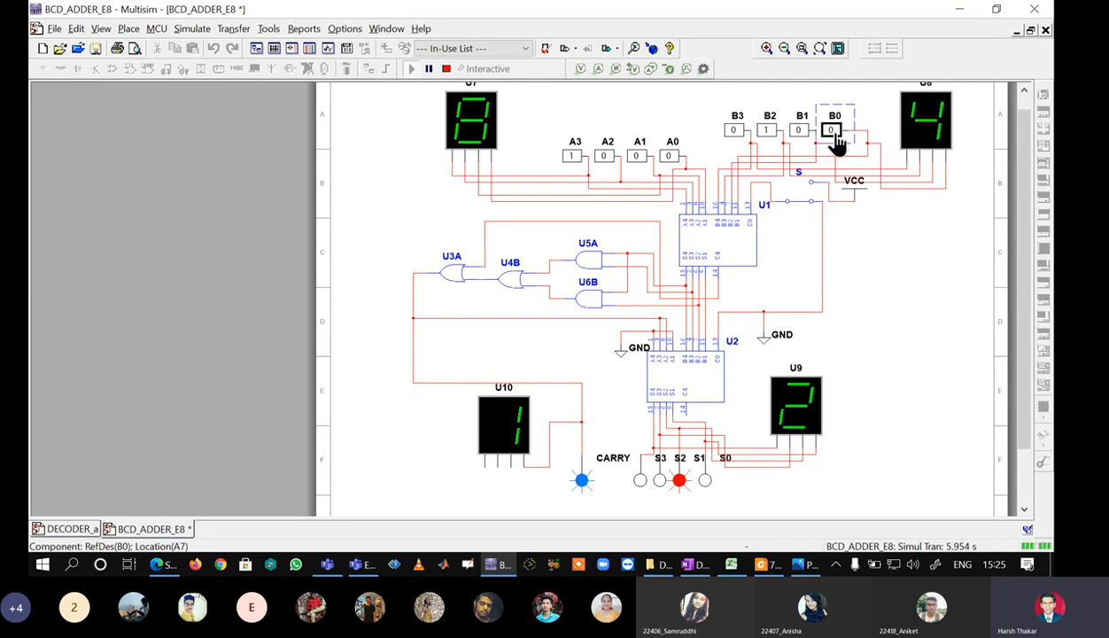
{"action": "left_click", "coordinate": [833, 135]}
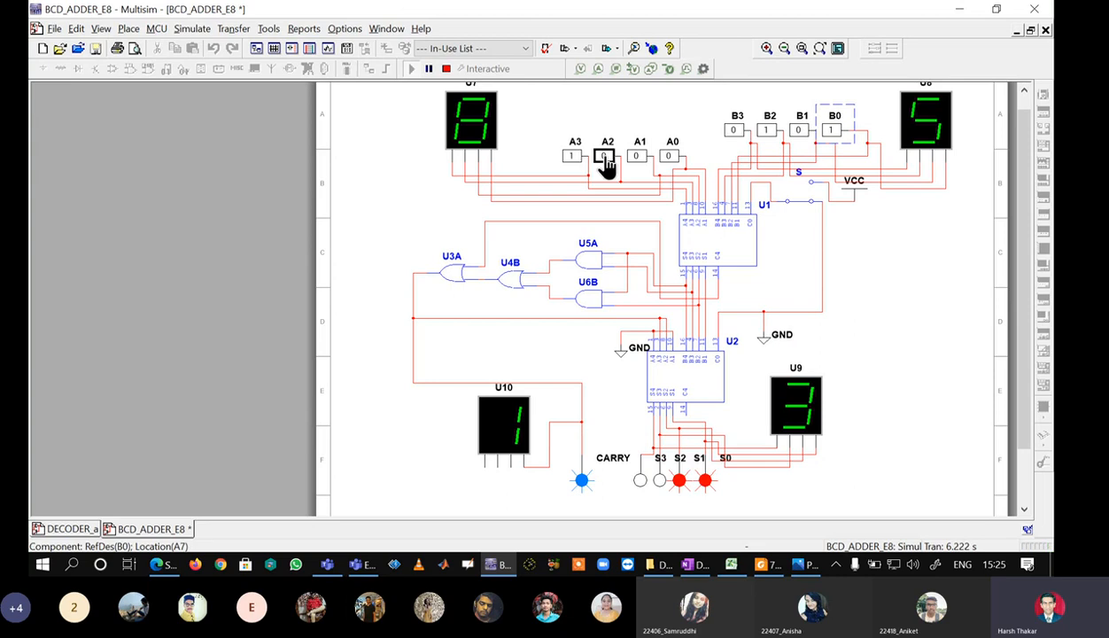
- Set all A and B inputs to 0 and toggle the carry-in switch S to VCC and back to ground
{"action": "left_click", "coordinate": [571, 155]}
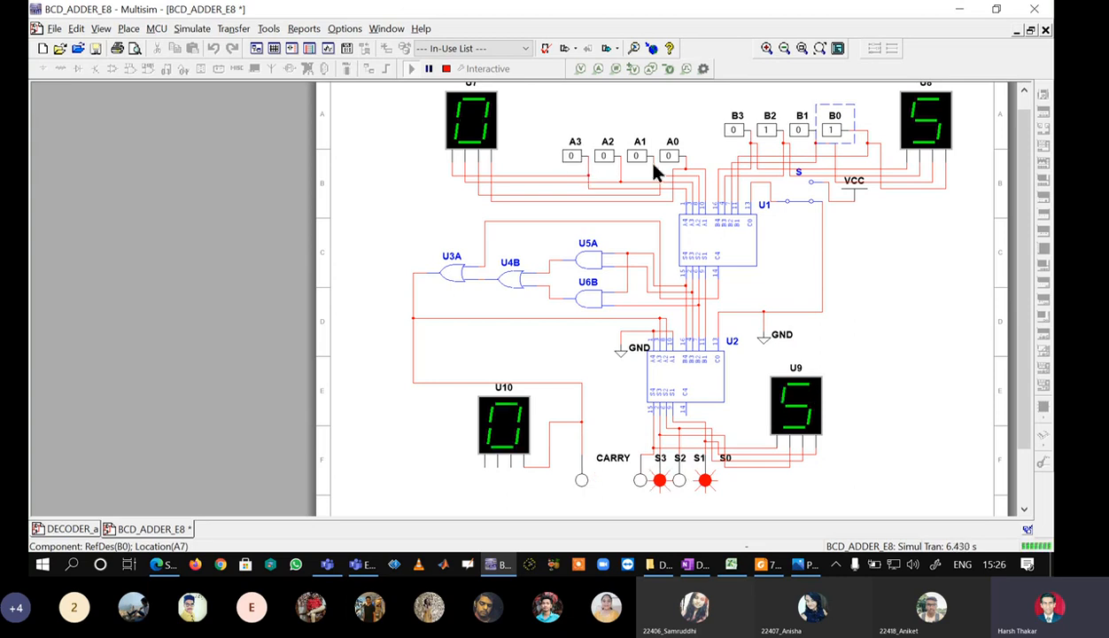
{"action": "left_click", "coordinate": [767, 131]}
{"action": "left_click", "coordinate": [833, 130]}
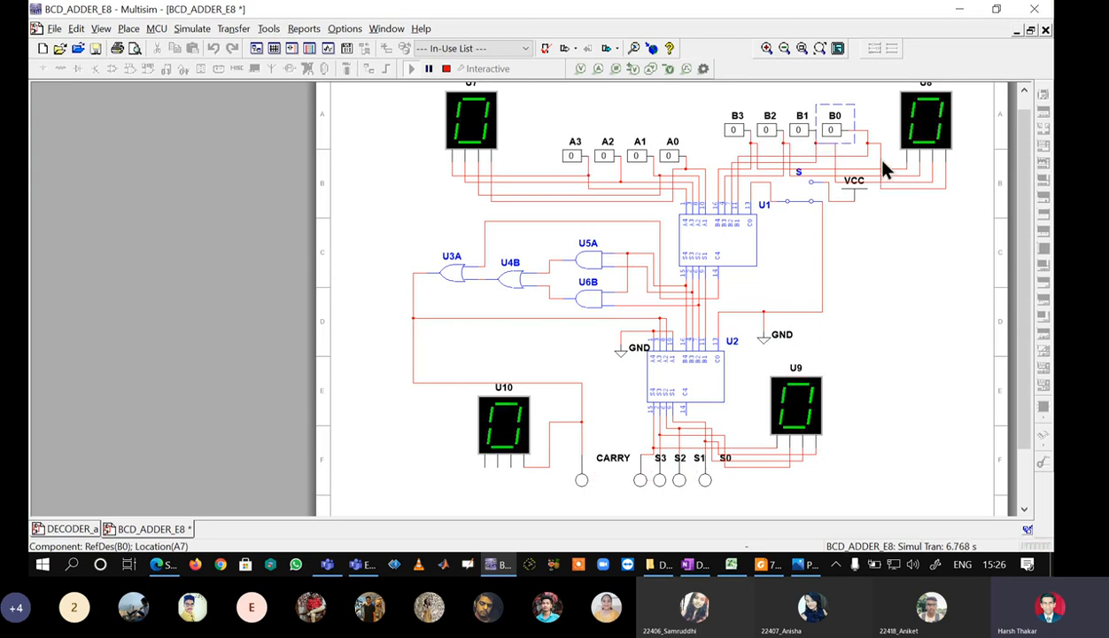
{"action": "key", "text": "s"}
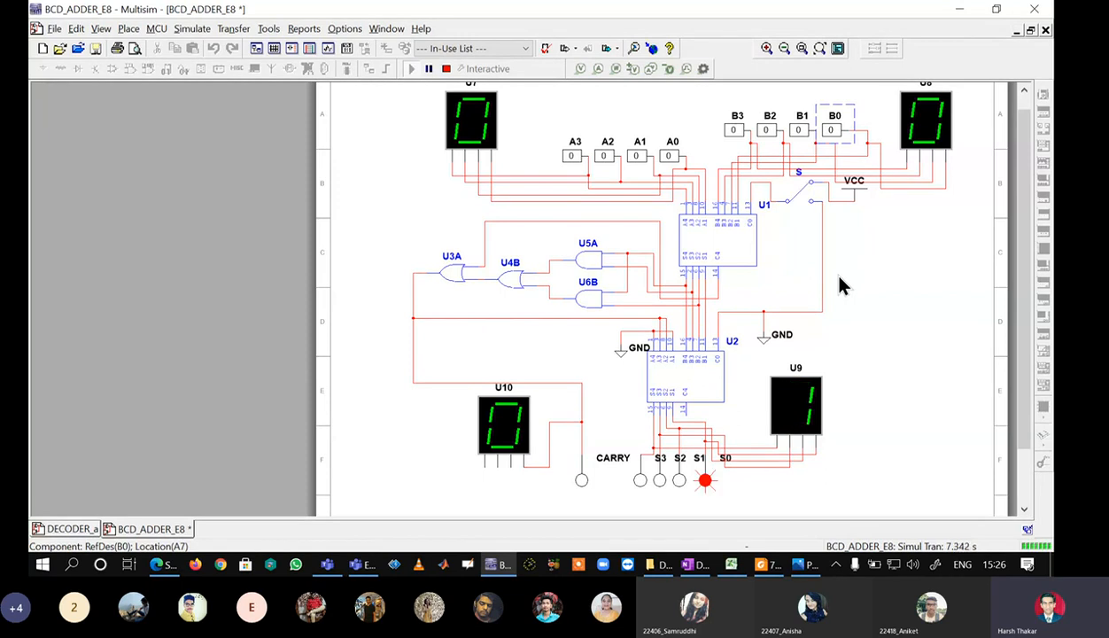
{"action": "key", "text": "s"}
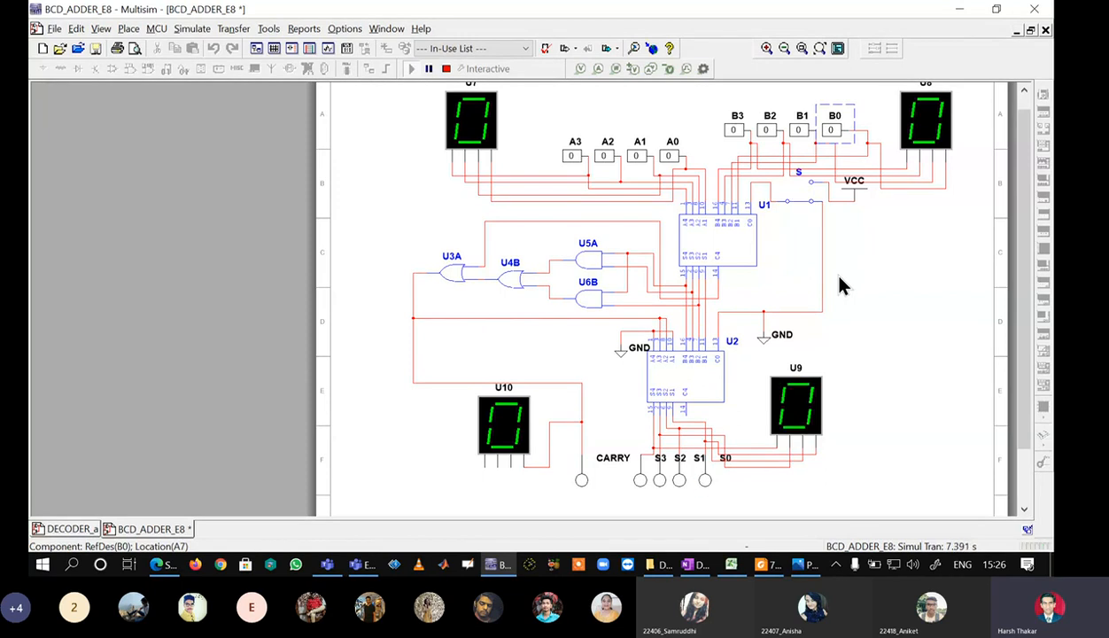
- Set both the A inputs and the B inputs to 0110 in the running simulation
{"action": "left_click", "coordinate": [602, 161]}
{"action": "left_click", "coordinate": [638, 163]}
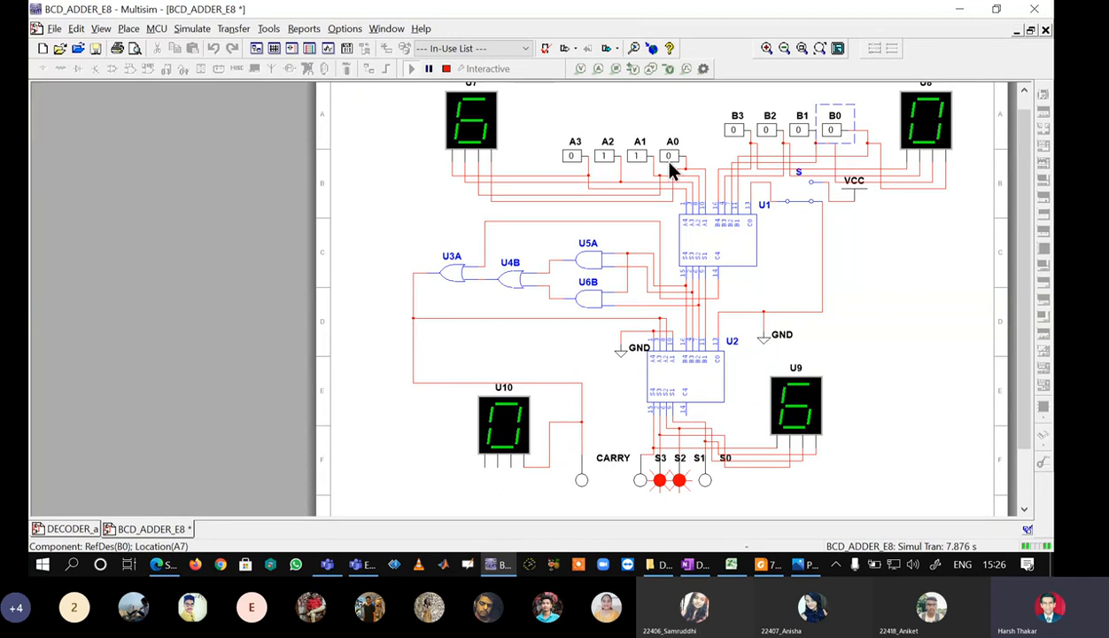
{"action": "left_click", "coordinate": [767, 133]}
{"action": "left_click", "coordinate": [798, 134]}
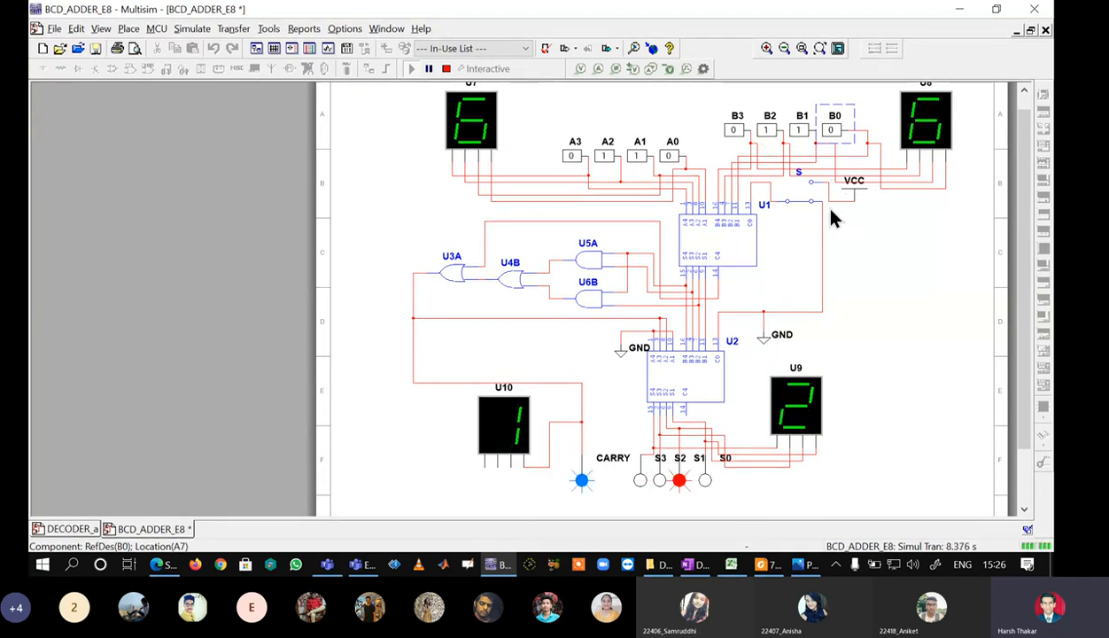
- Set the A inputs to 0100 and the B inputs to 0011 in the running simulation
{"action": "left_click", "coordinate": [605, 160]}
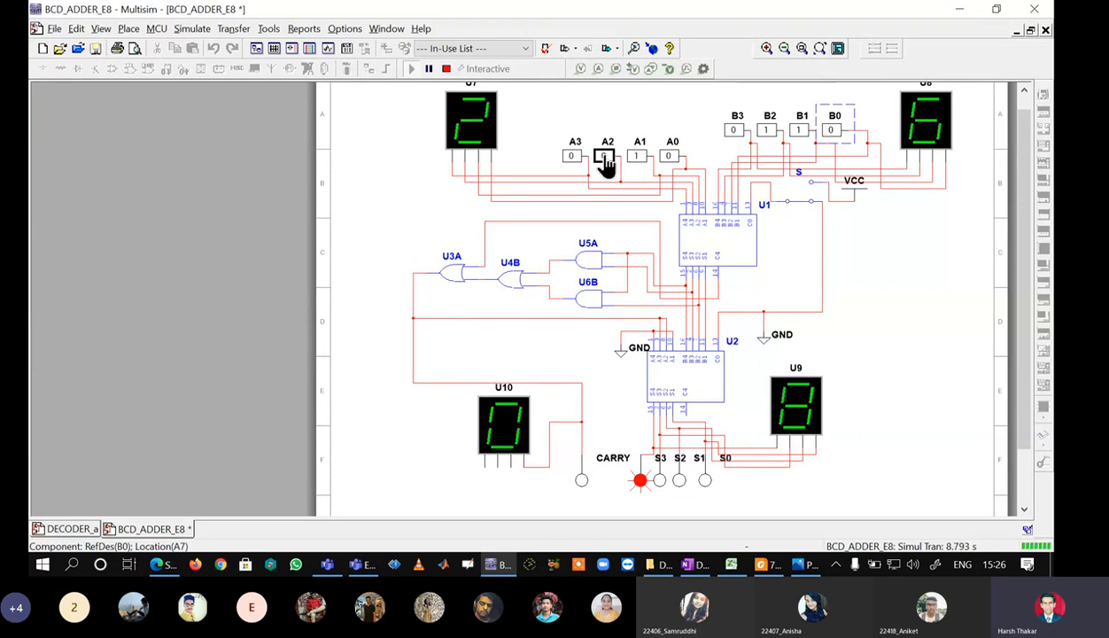
{"action": "left_click", "coordinate": [605, 160]}
{"action": "left_click", "coordinate": [637, 160]}
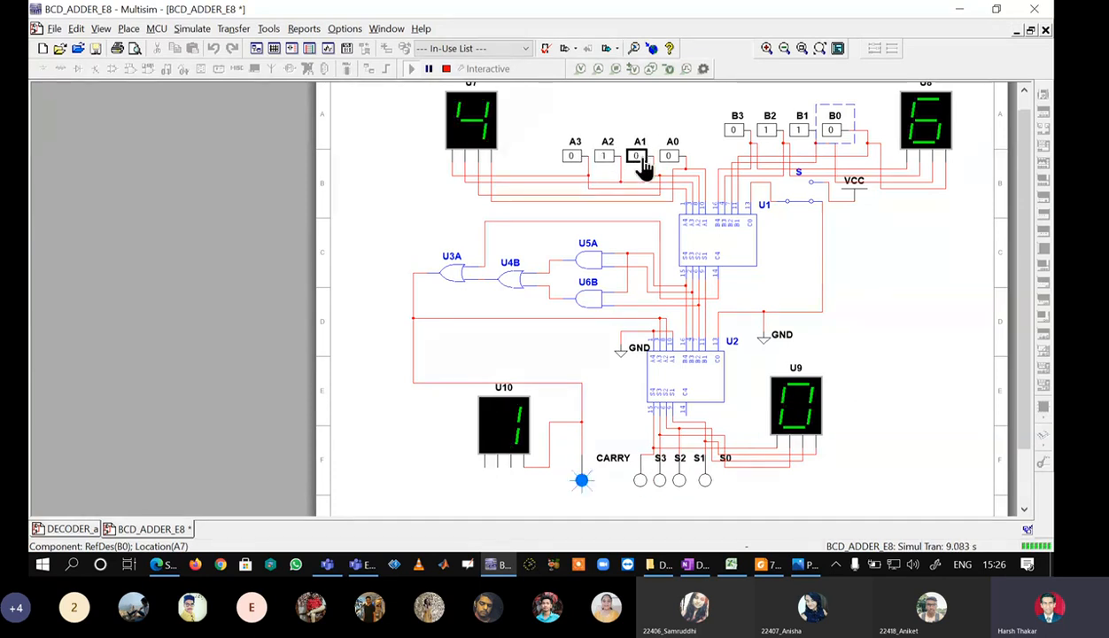
{"action": "left_click", "coordinate": [734, 132]}
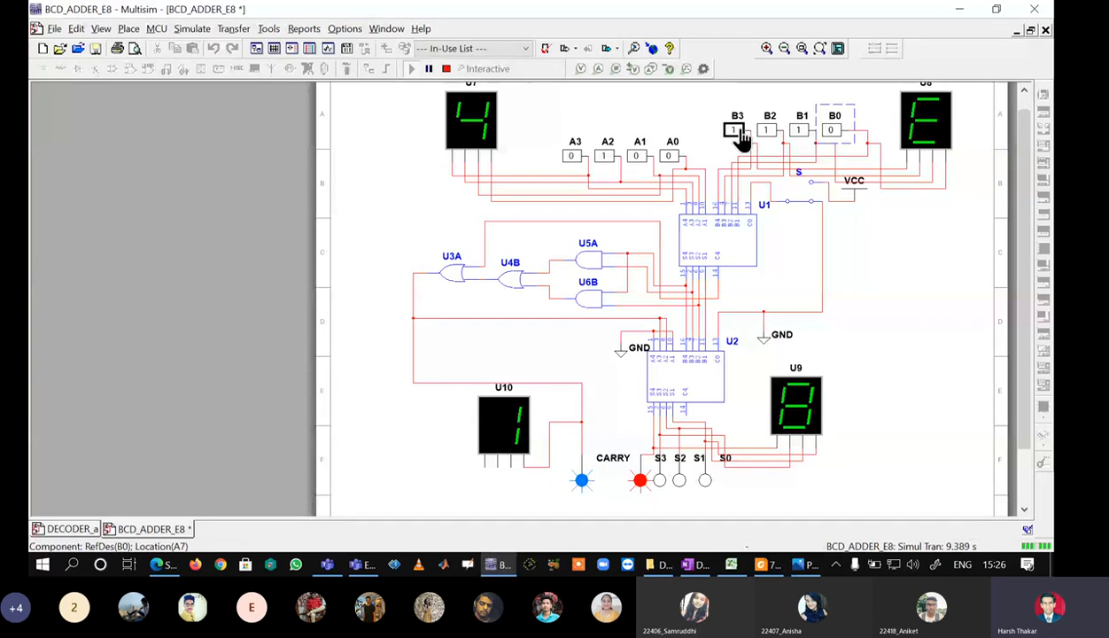
{"action": "left_click", "coordinate": [796, 140]}
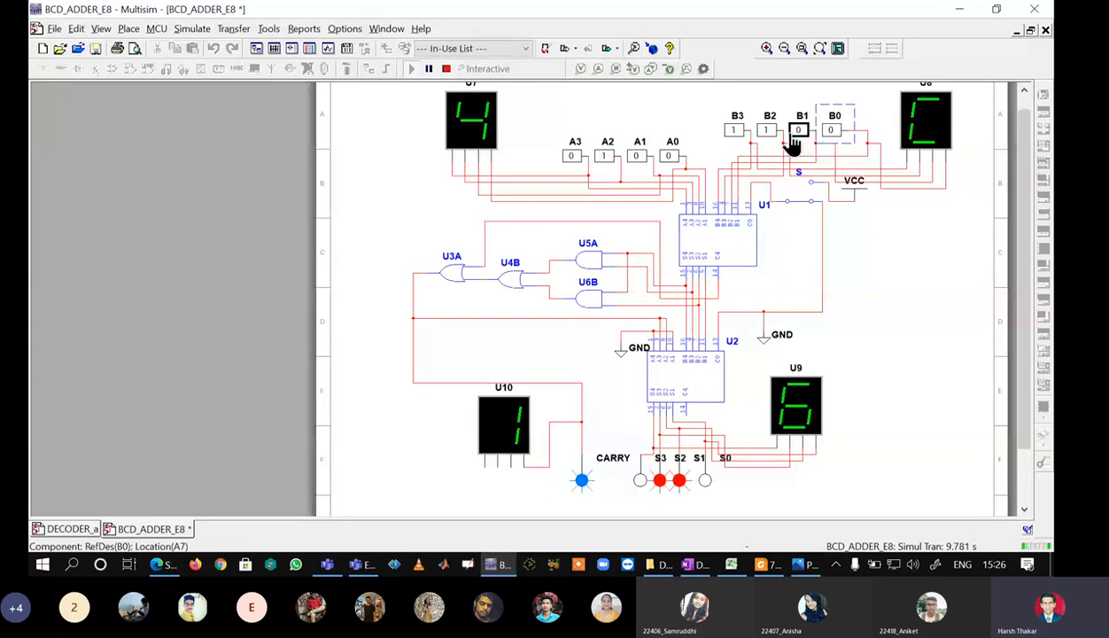
{"action": "left_click", "coordinate": [742, 141]}
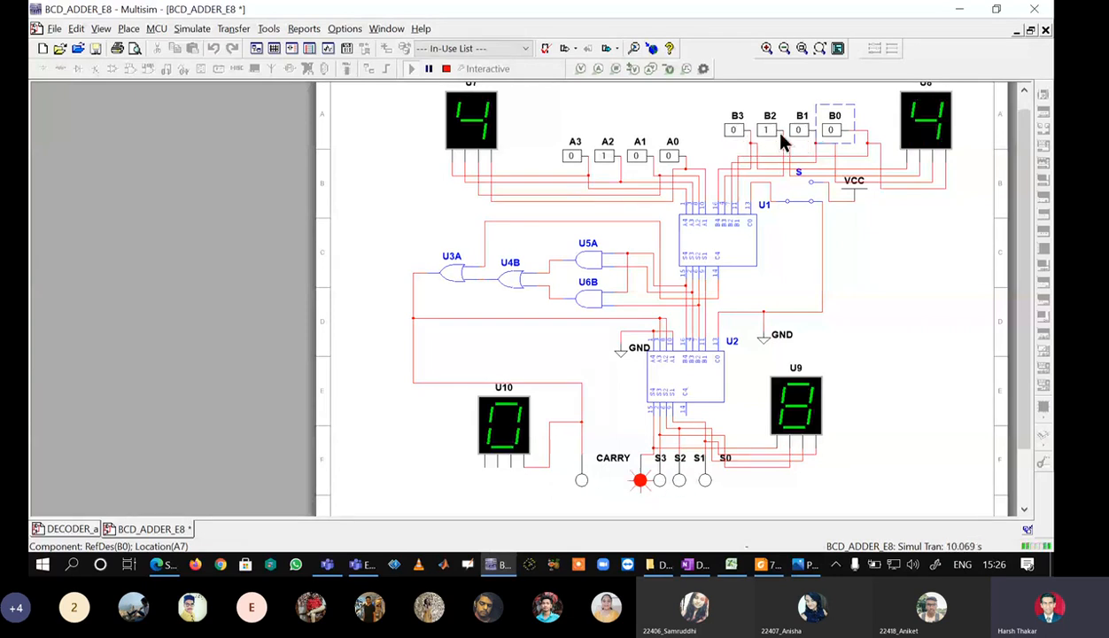
{"action": "left_click", "coordinate": [767, 137]}
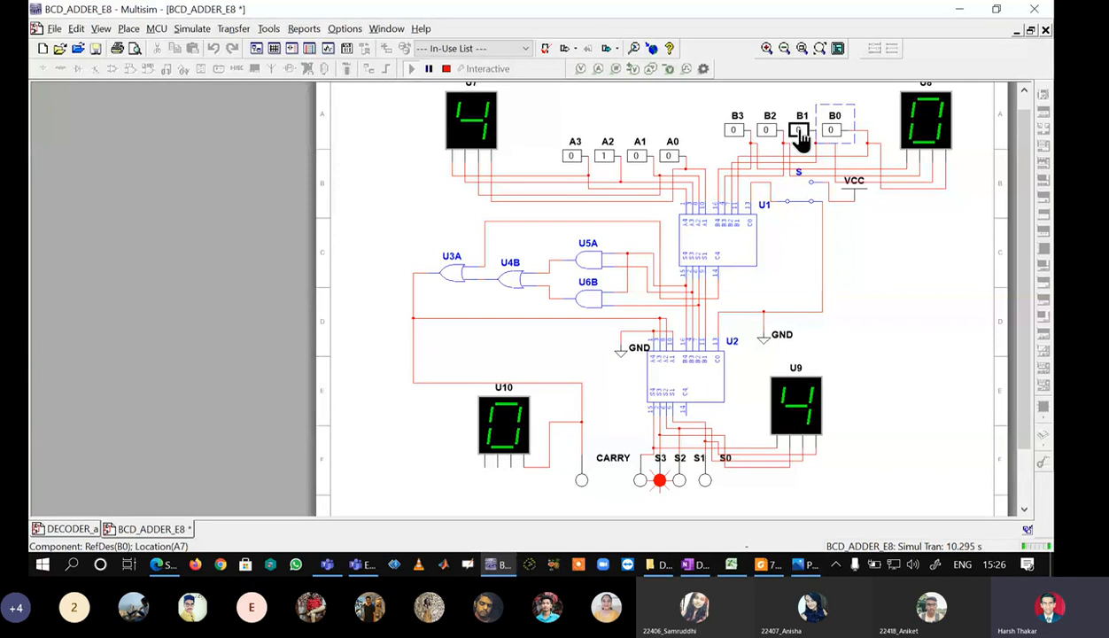
{"action": "left_click", "coordinate": [798, 140]}
{"action": "left_click", "coordinate": [829, 133]}
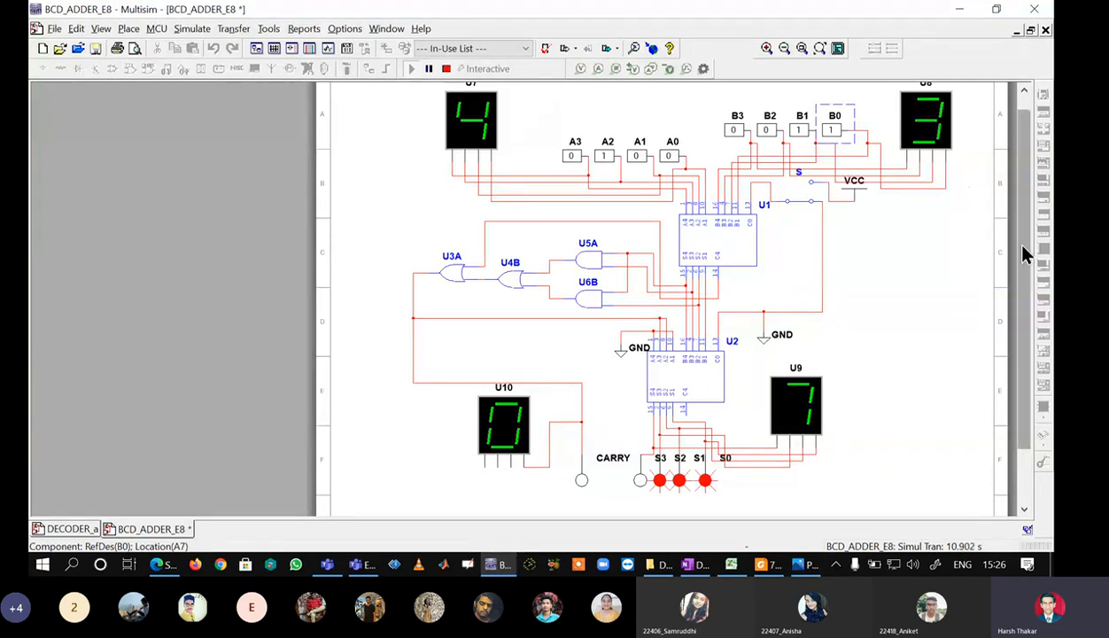
- Stop the simulation and save the BCD_ADDER_E8 design
{"action": "scroll", "coordinate": [1020, 245], "scroll_direction": "up", "scroll_amount": 1}
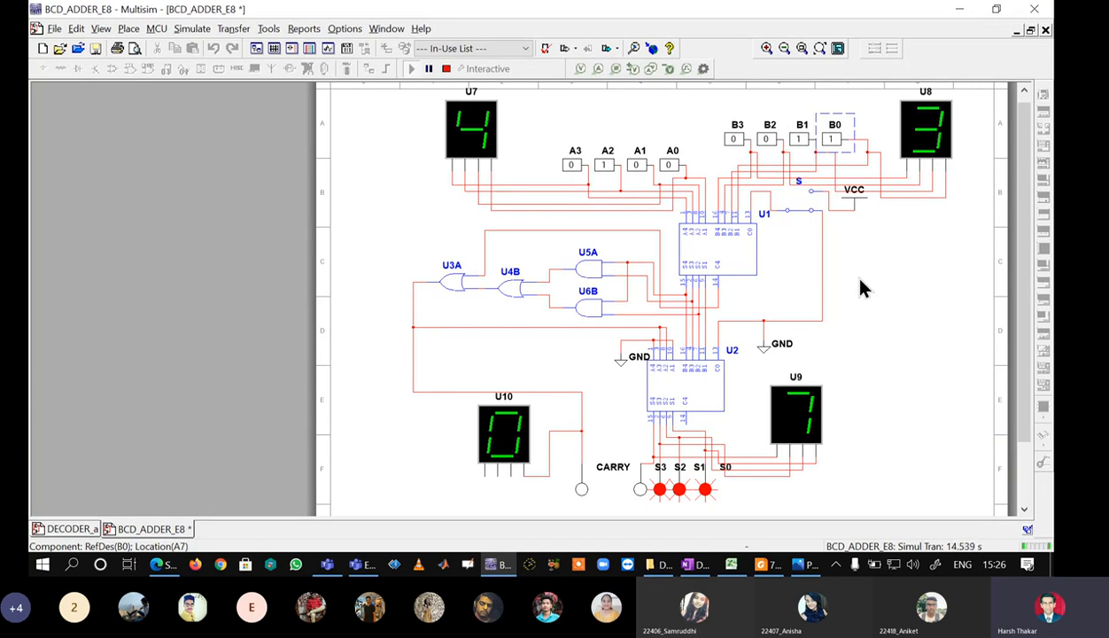
{"action": "scroll", "coordinate": [292, 149], "scroll_direction": "up", "scroll_amount": 1}
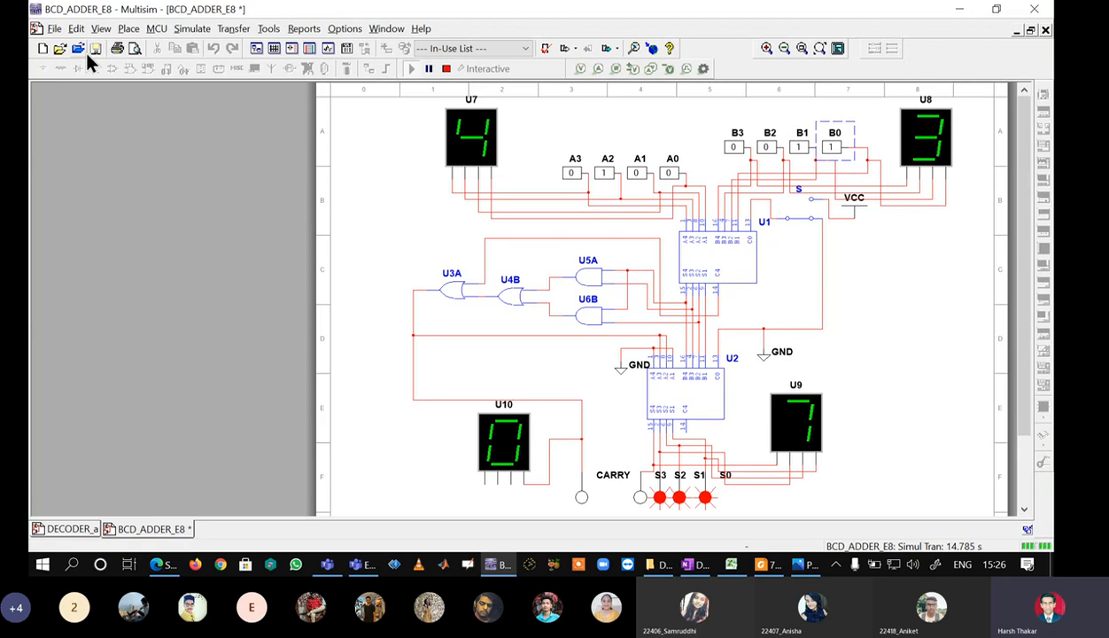
{"action": "left_click", "coordinate": [445, 68]}
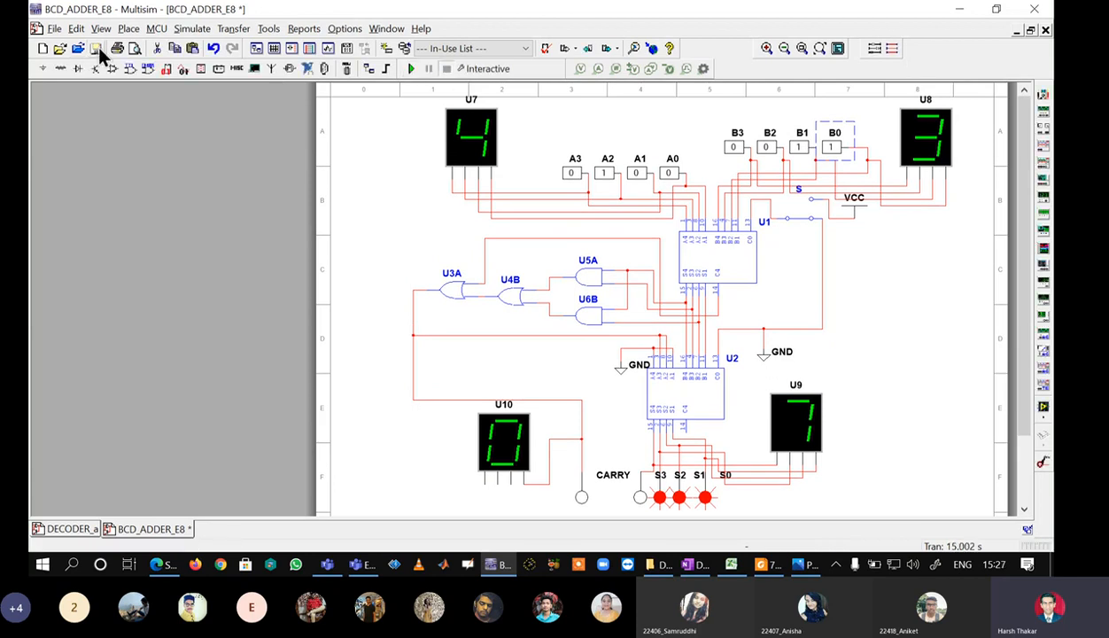
{"action": "key", "text": "ctrl+s"}
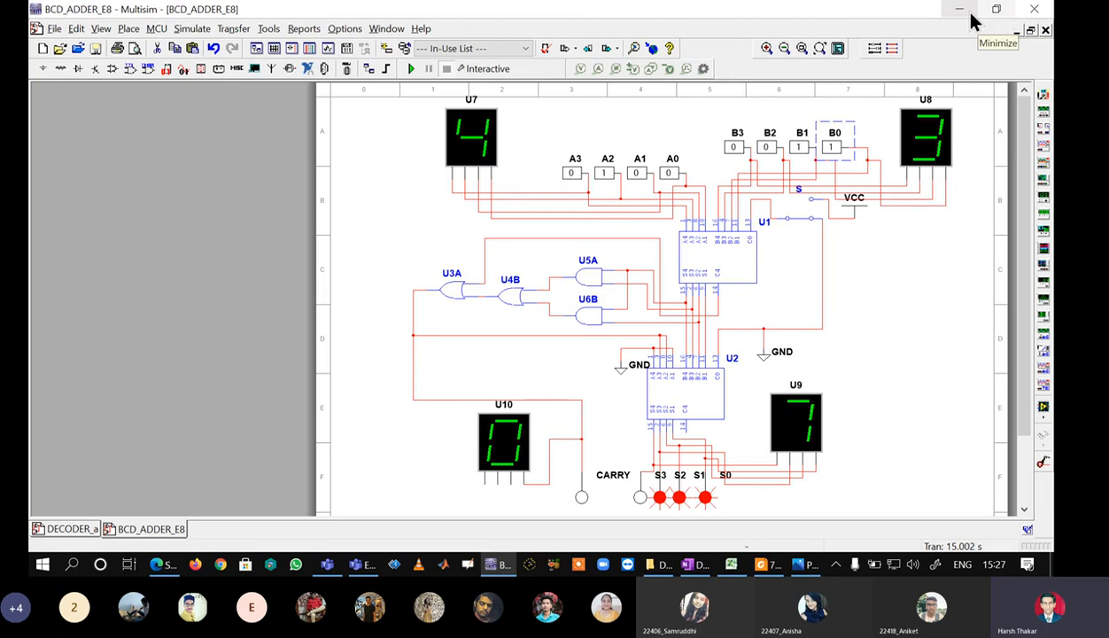
- Close Multisim and switch to the Teams meeting window
{"action": "left_click", "coordinate": [1035, 10]}
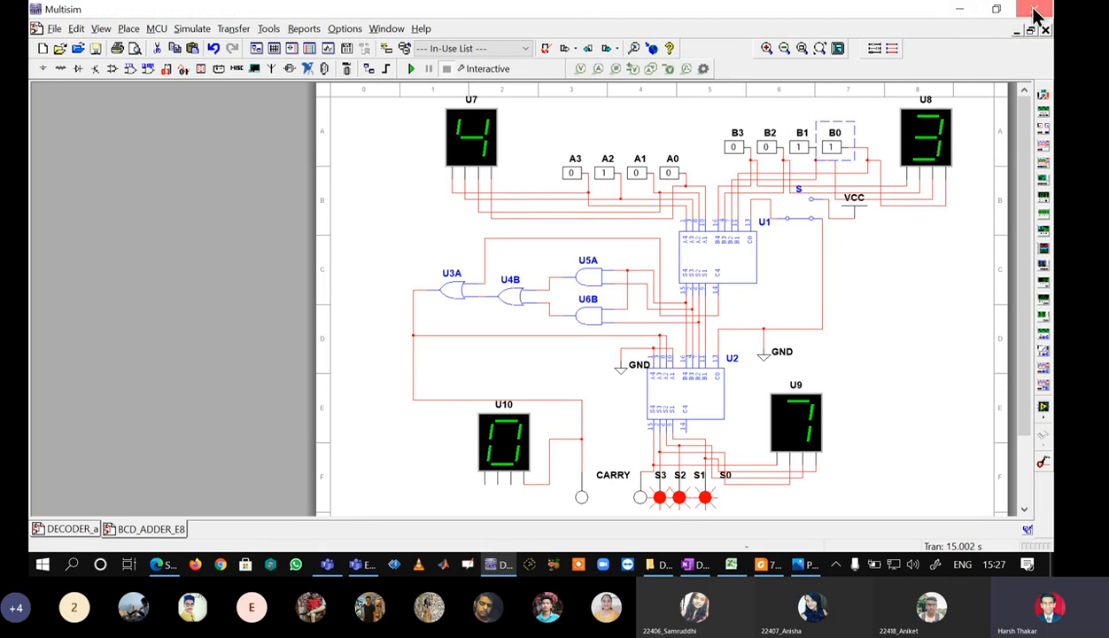
{"action": "left_click", "coordinate": [369, 565]}
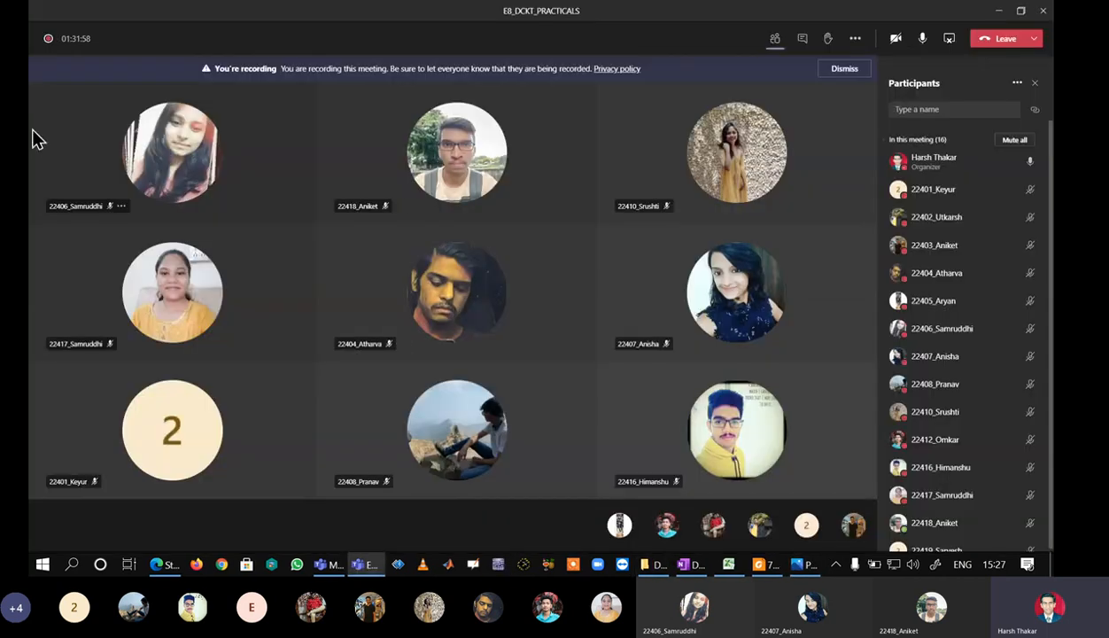
- In the main Teams window, close the meeting details and open the Class Materials folder in the SE8_E8_DCKT_2020_21_HST team's General files
{"action": "left_click", "coordinate": [328, 565]}
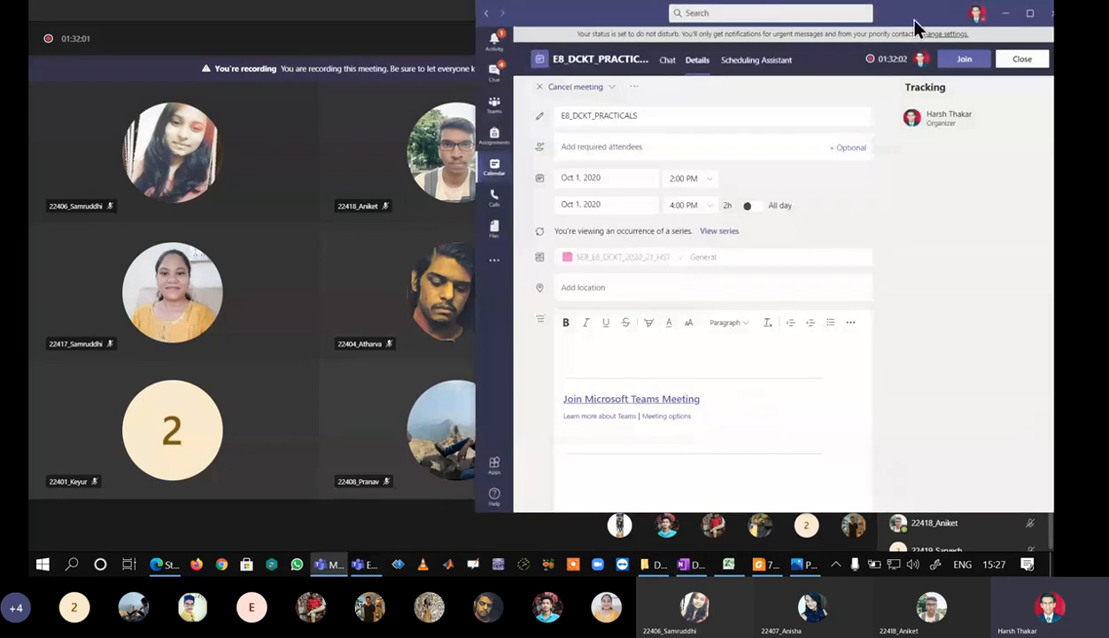
{"action": "double_click", "coordinate": [913, 19]}
{"action": "left_click", "coordinate": [1009, 59]}
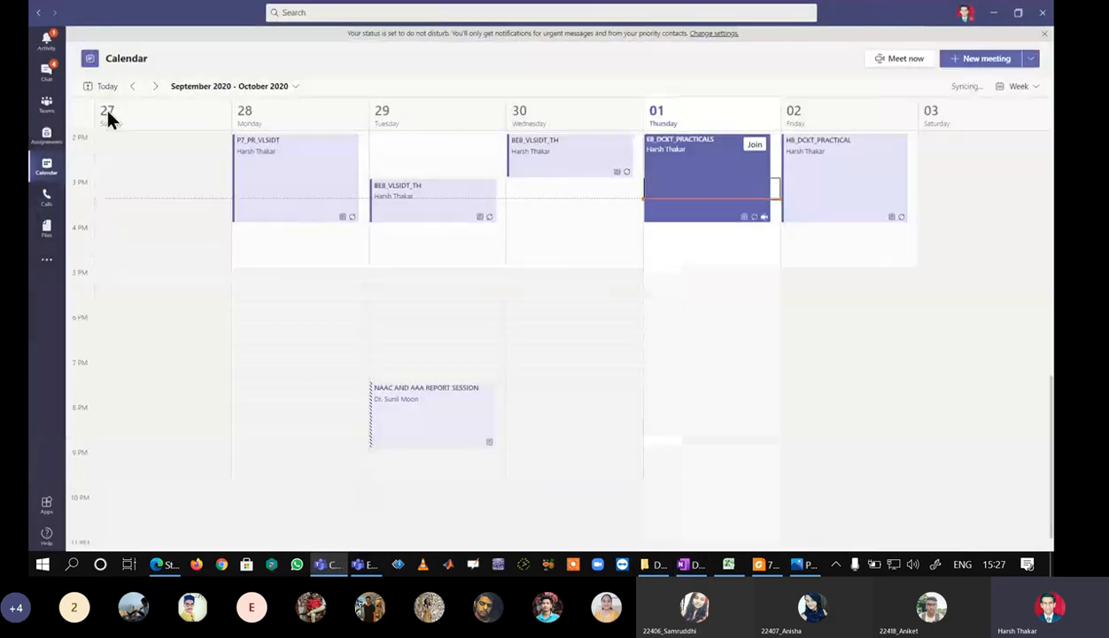
{"action": "left_click", "coordinate": [51, 108]}
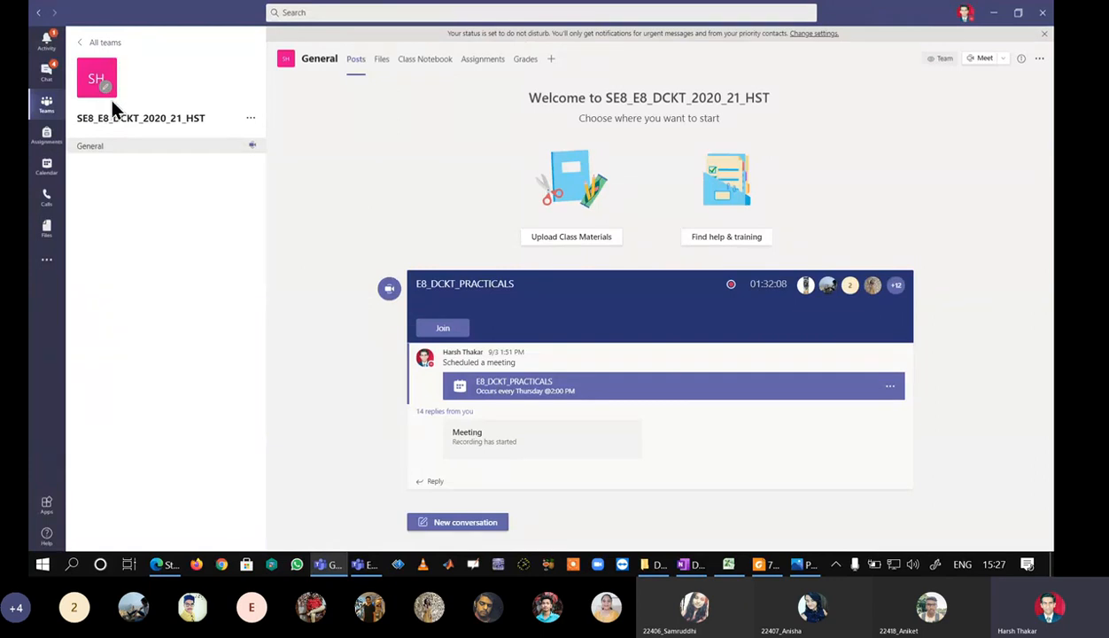
{"action": "left_click", "coordinate": [379, 67]}
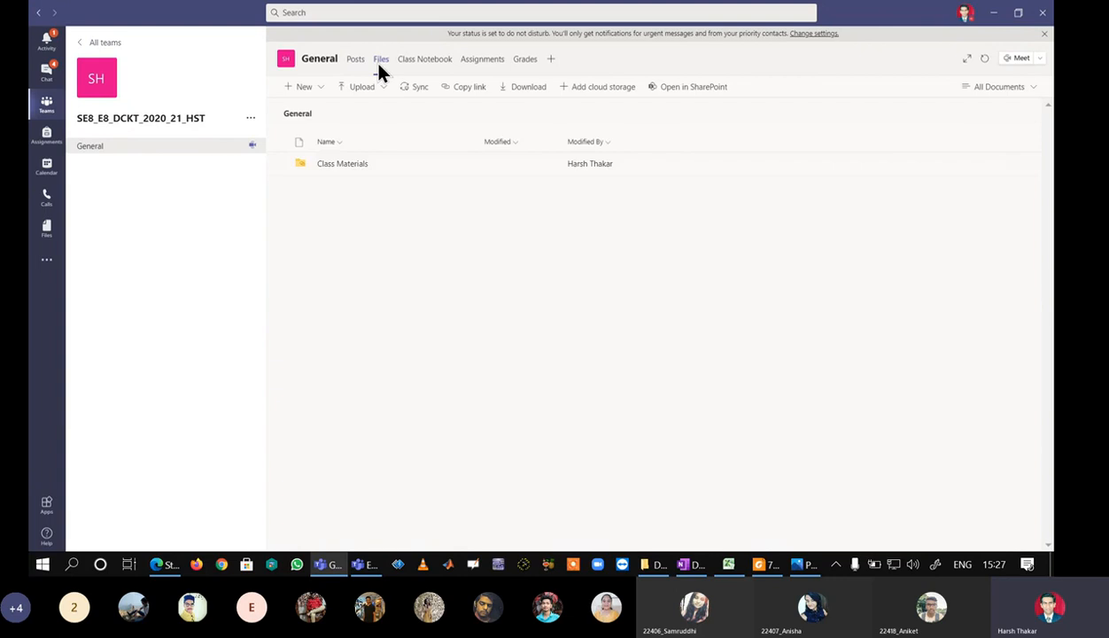
{"action": "left_click", "coordinate": [333, 168]}
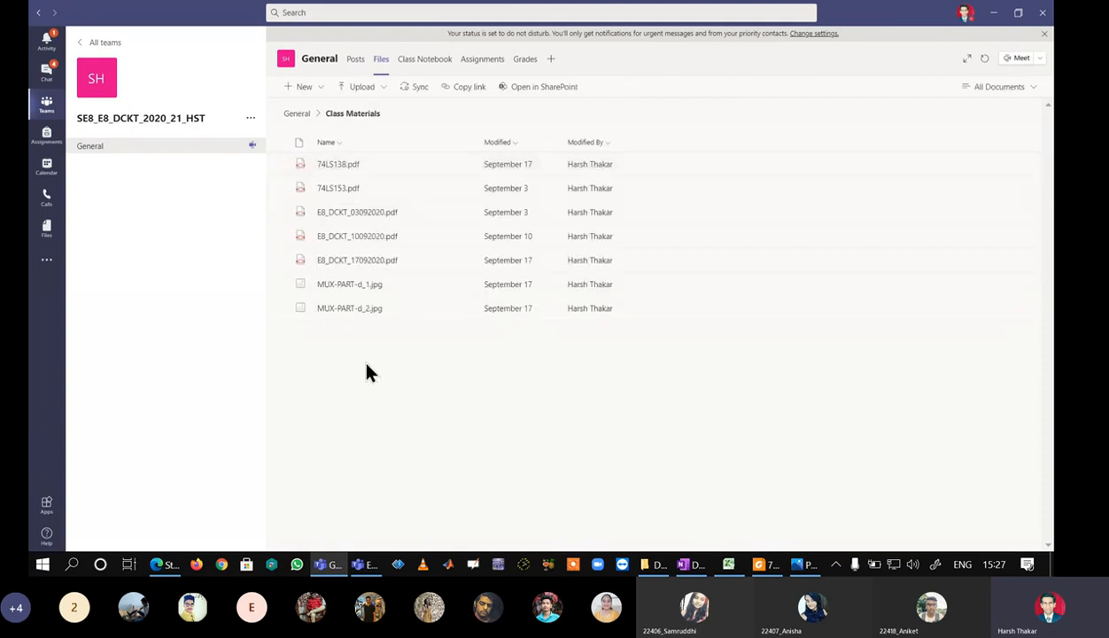
- Create a folder named DECODER inside Class Materials
{"action": "left_click", "coordinate": [322, 91]}
{"action": "left_click", "coordinate": [321, 110]}
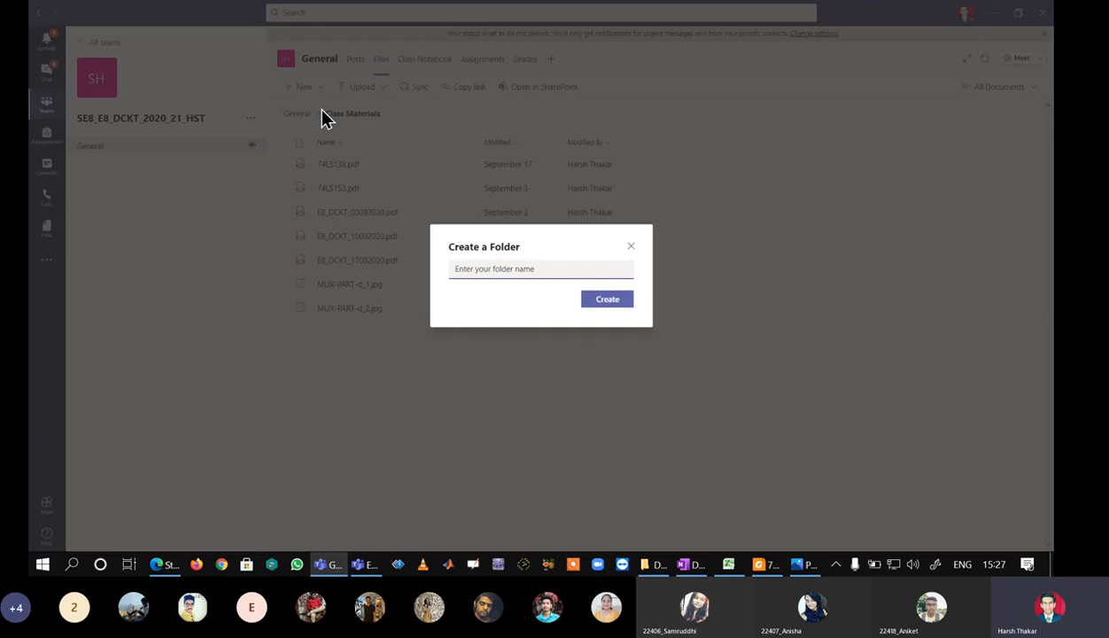
{"action": "type", "text": "D"}
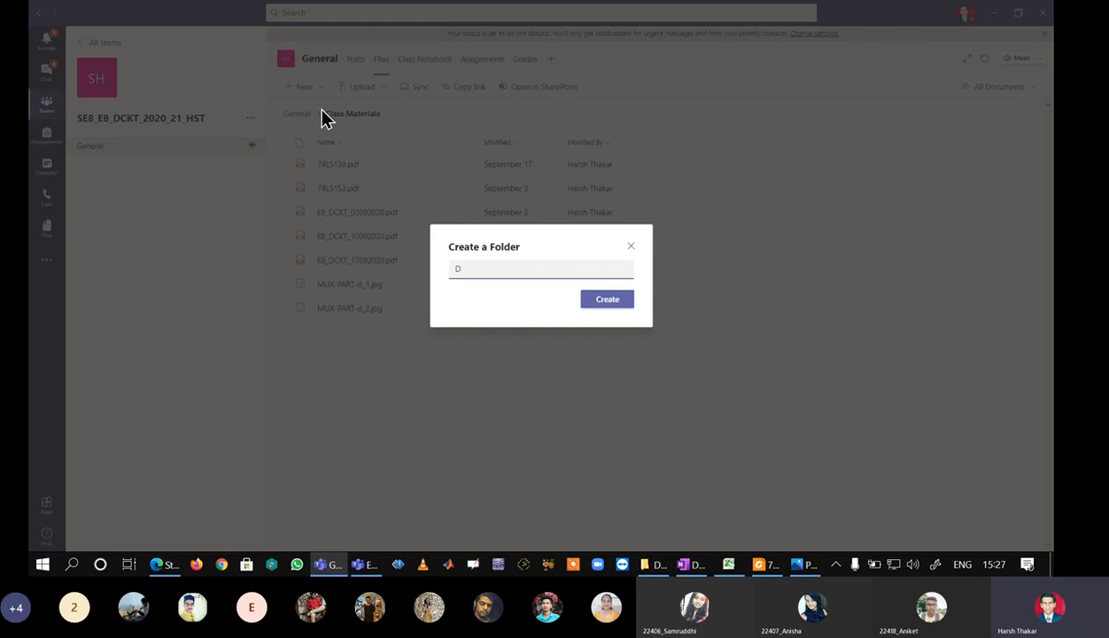
{"action": "type", "text": "ECODER"}
{"action": "left_click", "coordinate": [620, 300]}
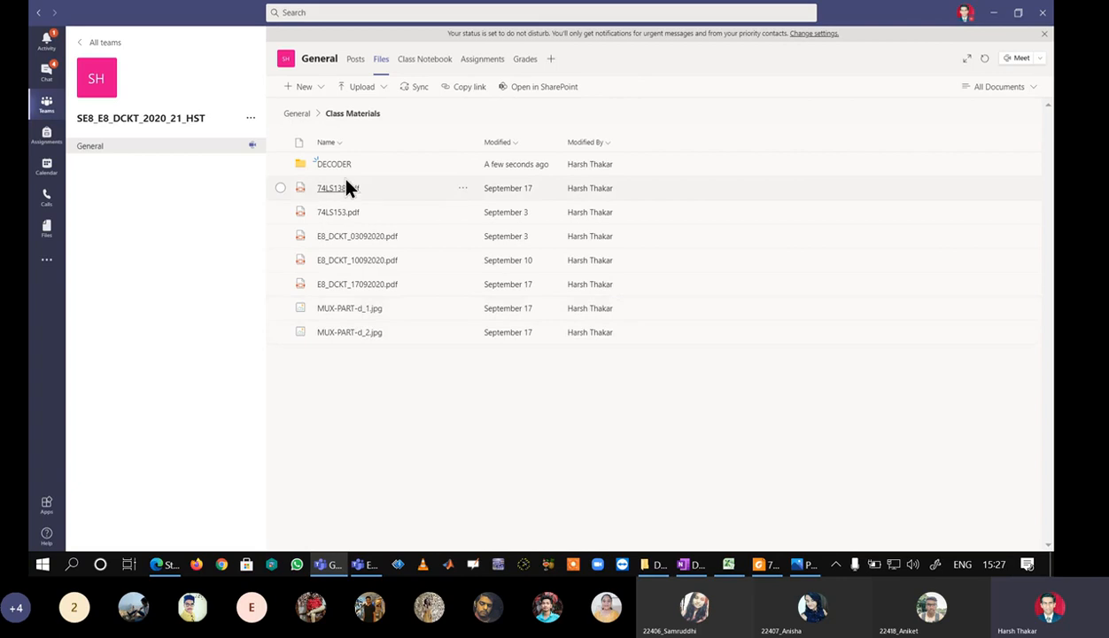
- Upload Decoder_b.jpg, Decoder_c.jpg, Decoder_d.jpg and Decoder_e.jpg from the local decoderassignment folder into the DECODER folder
{"action": "left_click", "coordinate": [344, 174]}
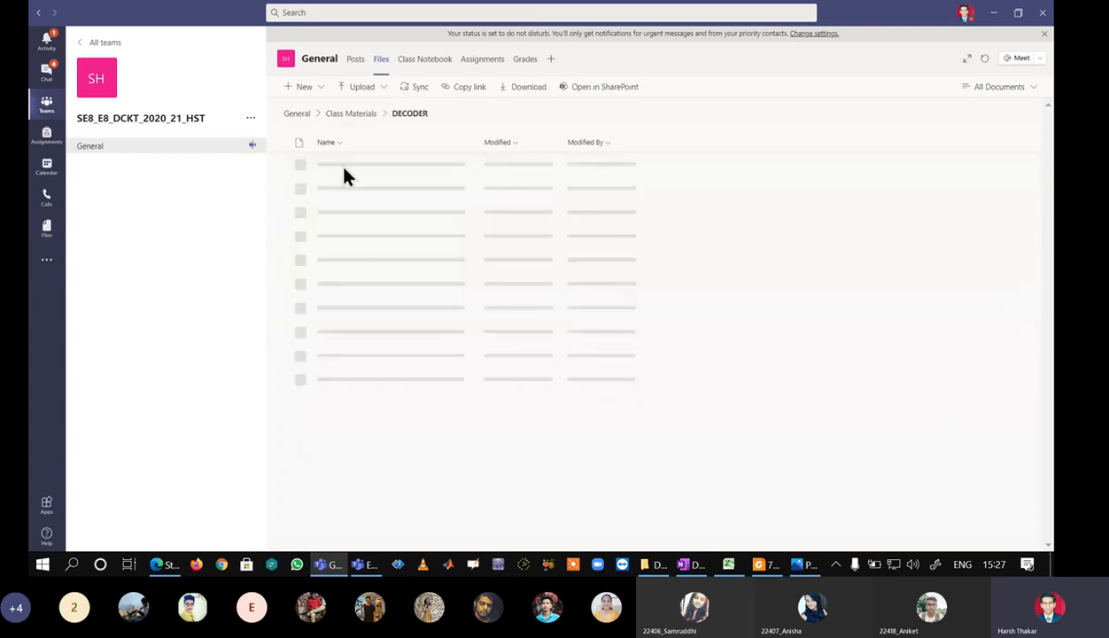
{"action": "left_click", "coordinate": [381, 89]}
{"action": "left_click", "coordinate": [391, 115]}
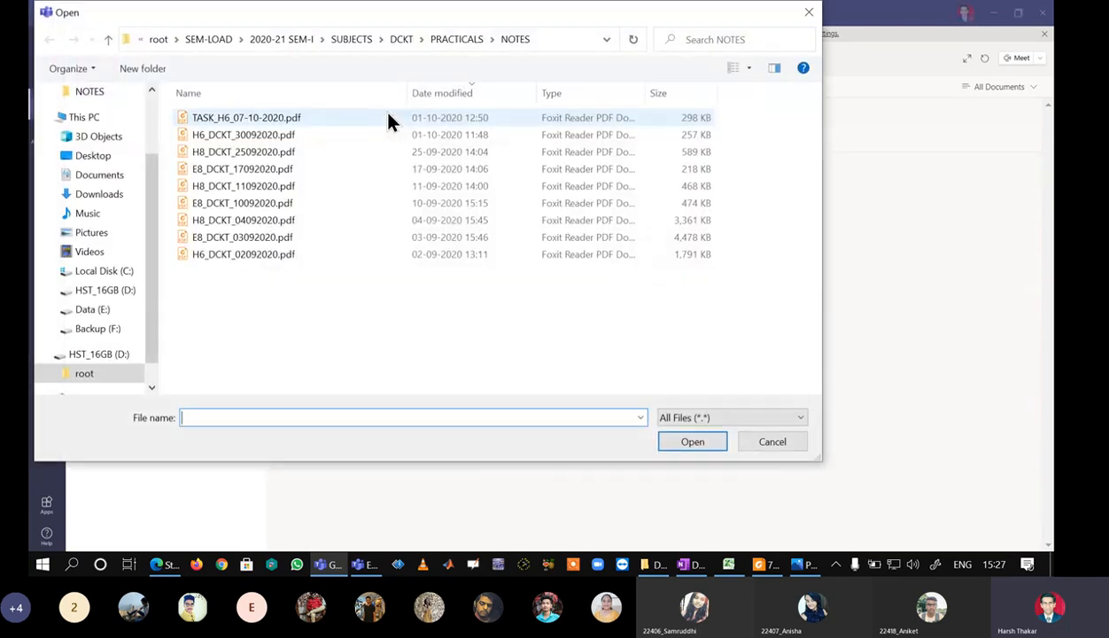
{"action": "left_click", "coordinate": [443, 44]}
{"action": "double_click", "coordinate": [250, 134]}
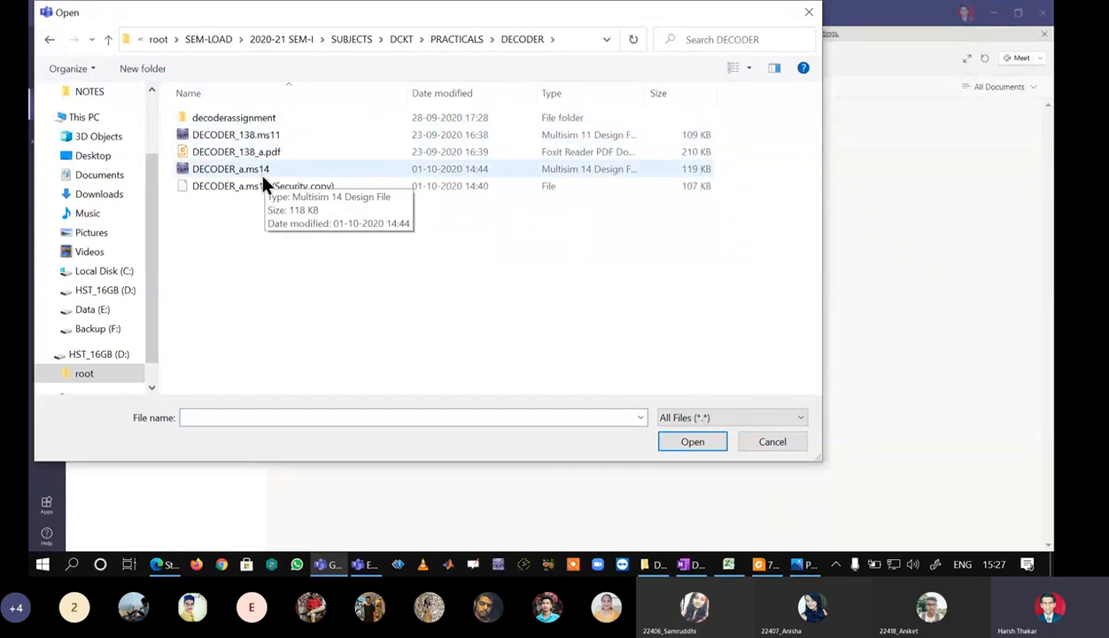
{"action": "double_click", "coordinate": [270, 124]}
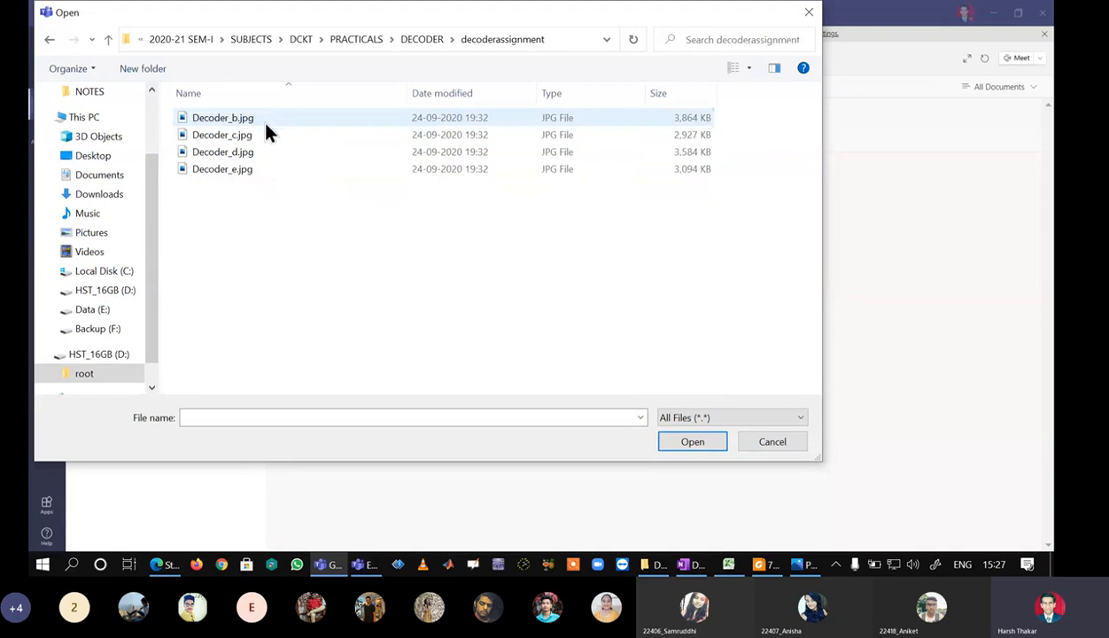
{"action": "left_click_drag", "start_coordinate": [250, 126], "coordinate": [250, 177]}
{"action": "left_click", "coordinate": [687, 441]}
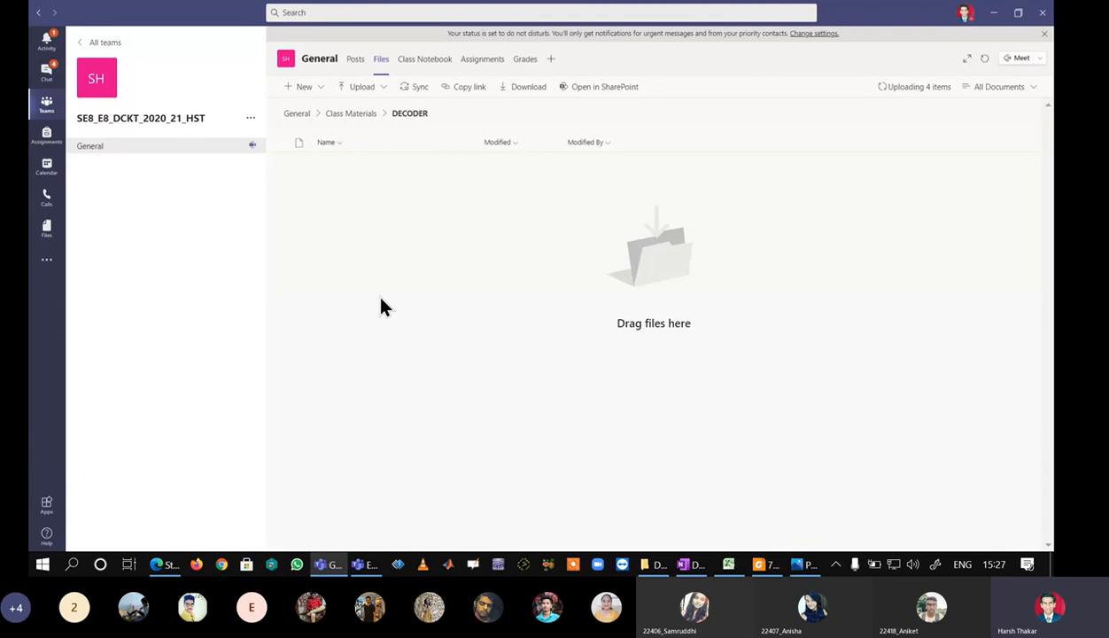
- Upload the 74LS138.pdf datasheet from the local DCKT DATASHEETS folder into the DECODER folder
{"action": "left_click", "coordinate": [382, 88]}
{"action": "left_click", "coordinate": [370, 113]}
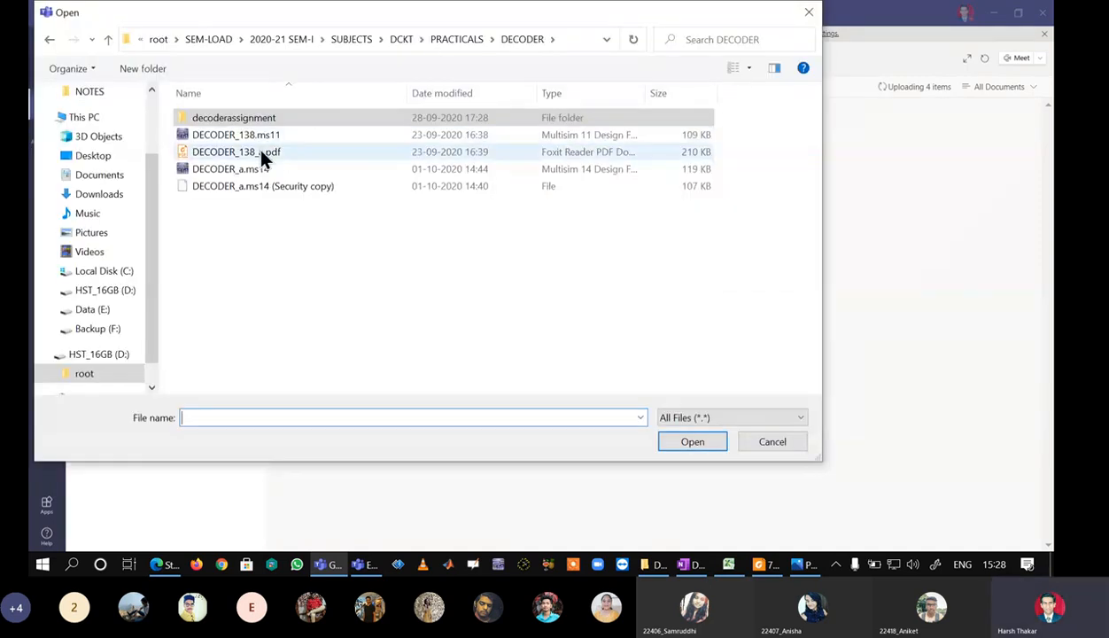
{"action": "left_click", "coordinate": [454, 40]}
{"action": "left_click", "coordinate": [400, 39]}
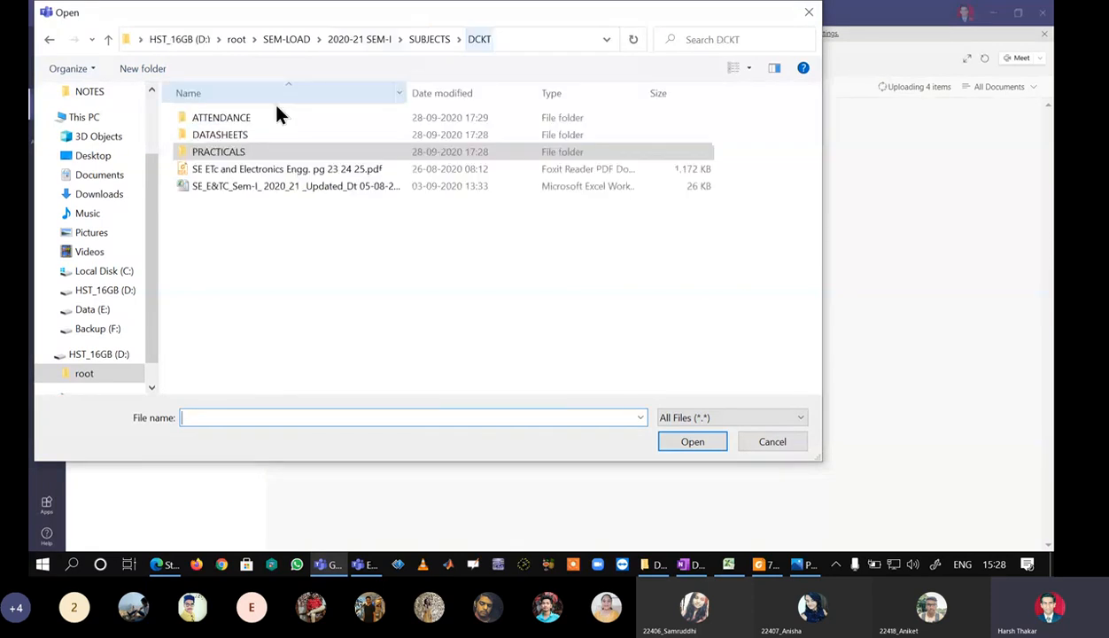
{"action": "double_click", "coordinate": [217, 129]}
{"action": "left_click", "coordinate": [217, 117]}
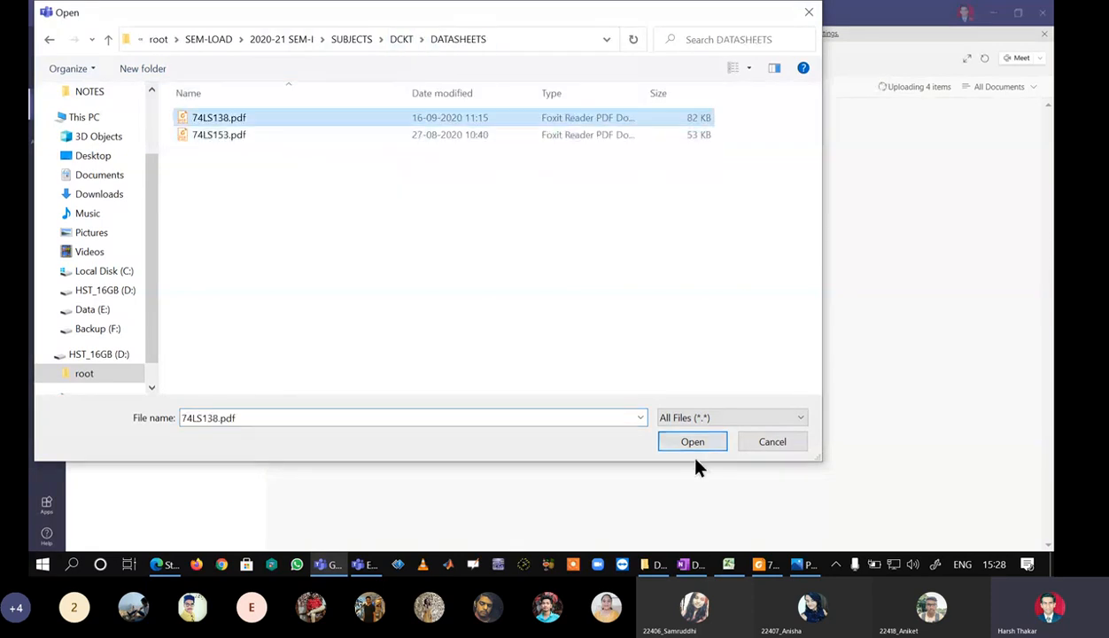
{"action": "left_click", "coordinate": [693, 448]}
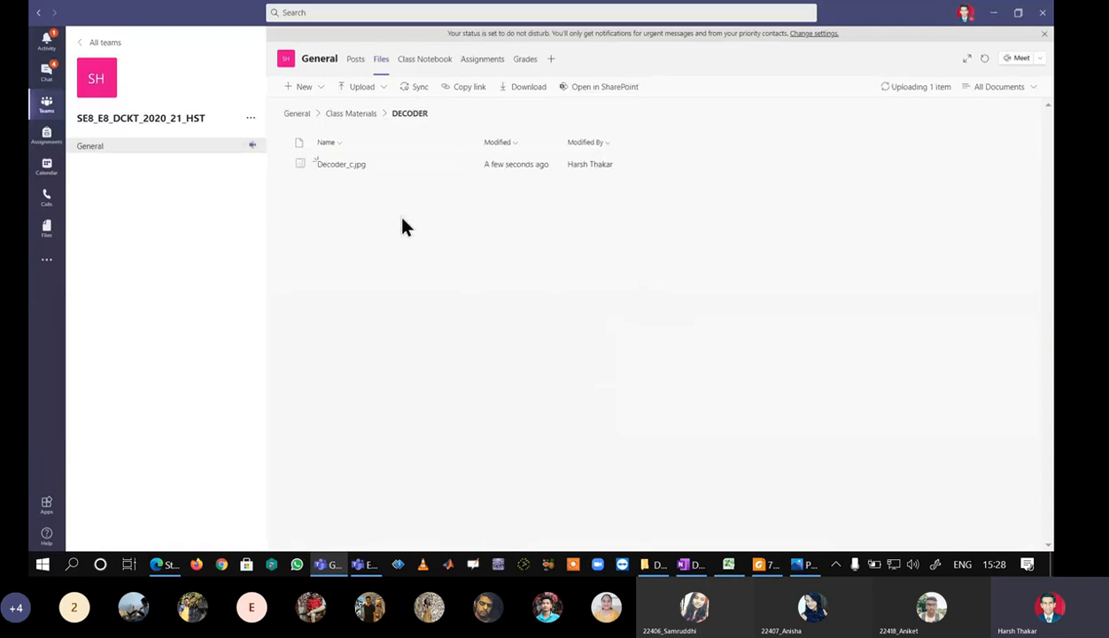
- Return to Class Materials and create a folder named BCD ADDER SUBTRACTOR
{"action": "left_click", "coordinate": [361, 117]}
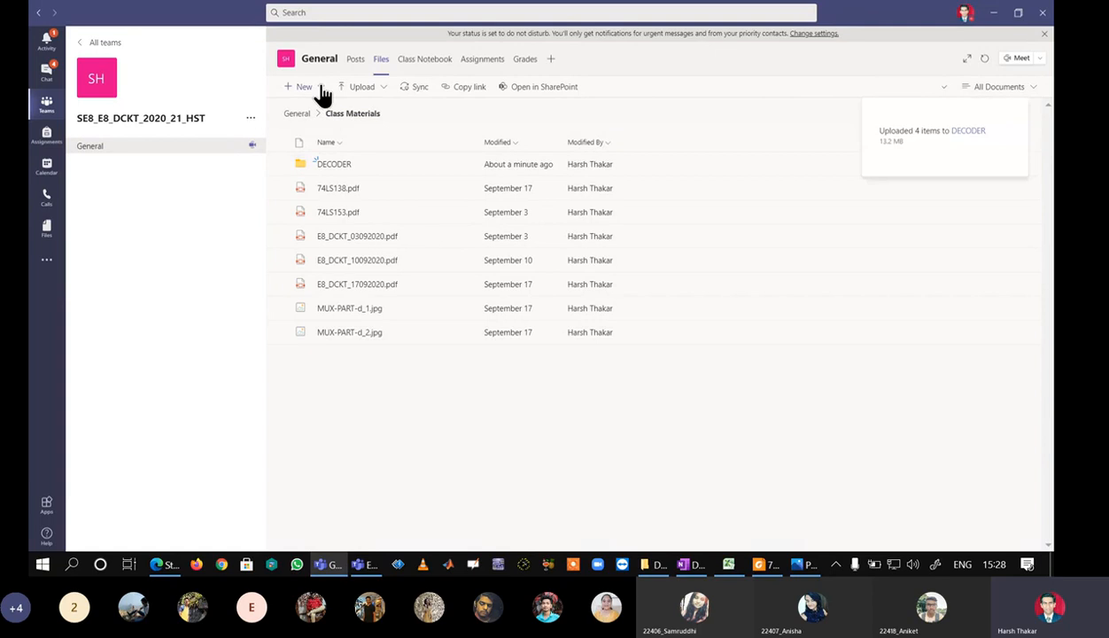
{"action": "left_click", "coordinate": [317, 88]}
{"action": "left_click", "coordinate": [317, 115]}
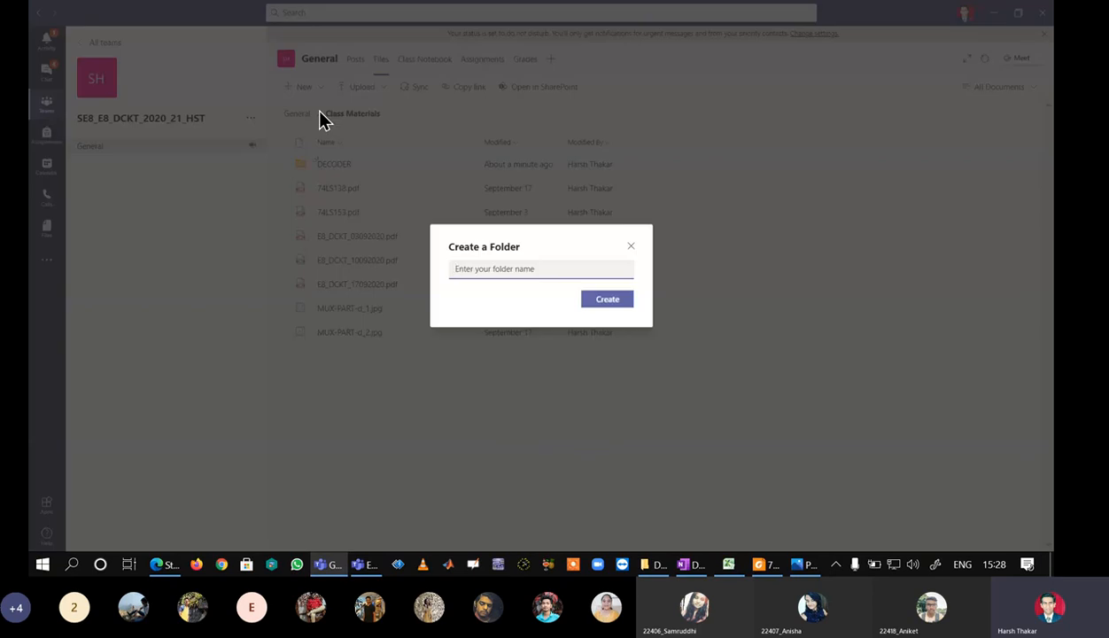
{"action": "type", "text": "BCD ADE"}
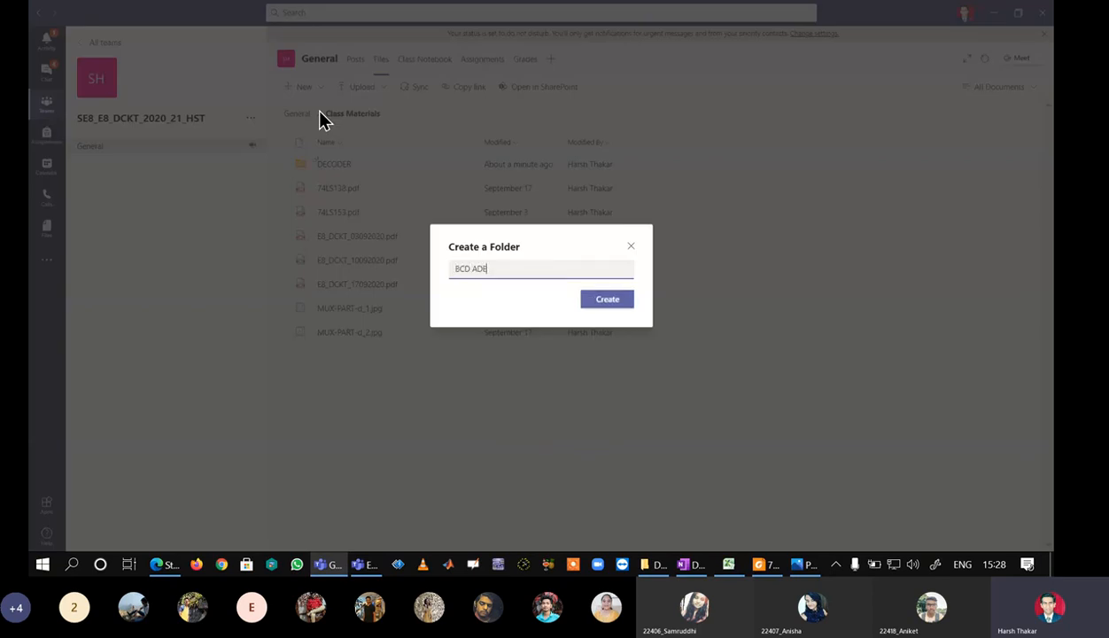
{"action": "key", "text": "BackSpace"}
{"action": "type", "text": "DER"}
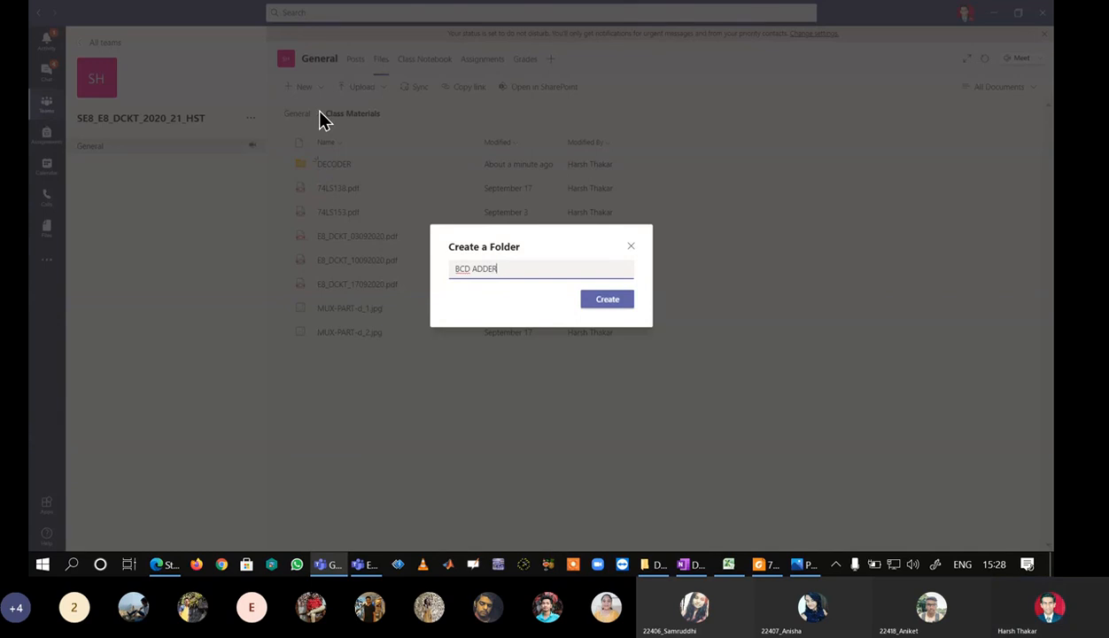
{"action": "type", "text": " SUBTRACTOR"}
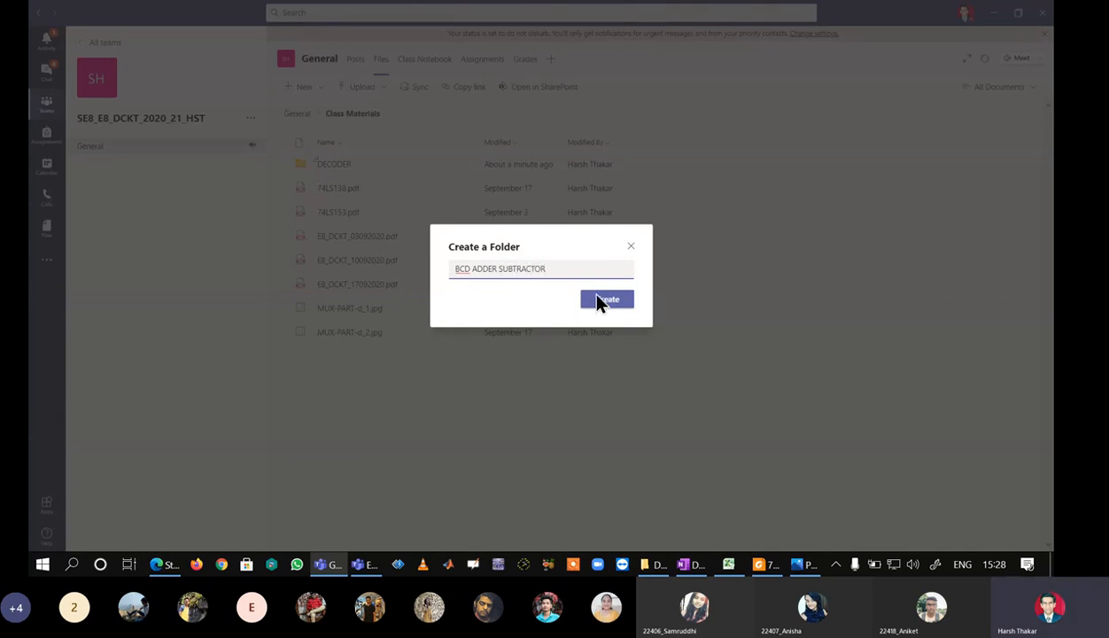
{"action": "left_click", "coordinate": [609, 305]}
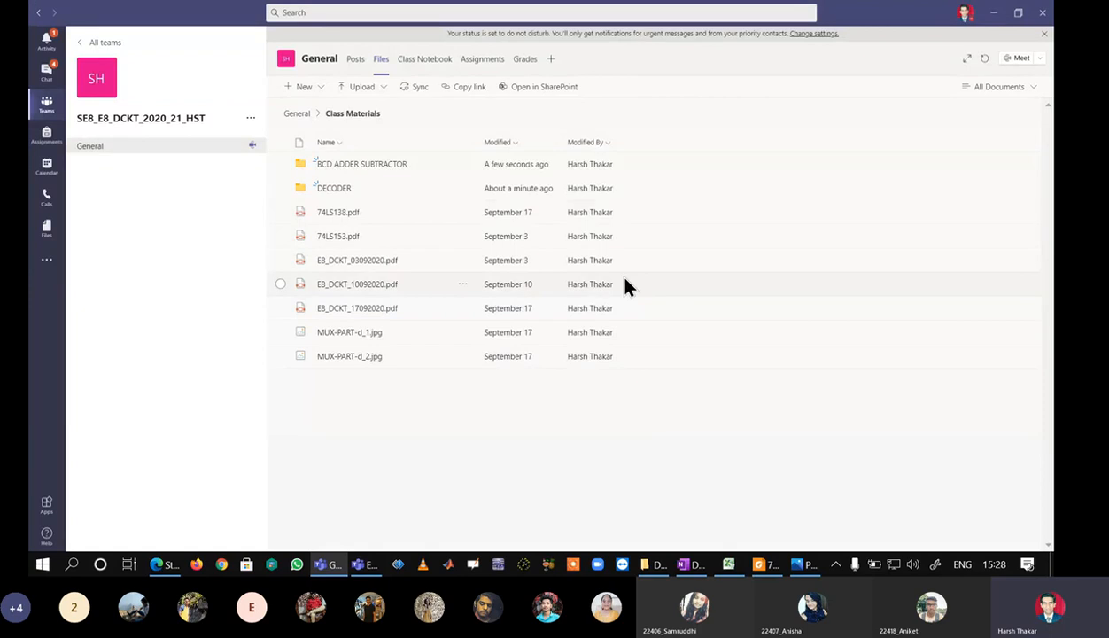
- Upload 74LS83.pdf, BCD_ADDER_USING_IC7483.jpg and BCD-SUBTRACTOR_USING_IC7483.jpg from the local PRACTICALS BCD ADDER folder into the BCD ADDER SUBTRACTOR folder
{"action": "left_click", "coordinate": [387, 170]}
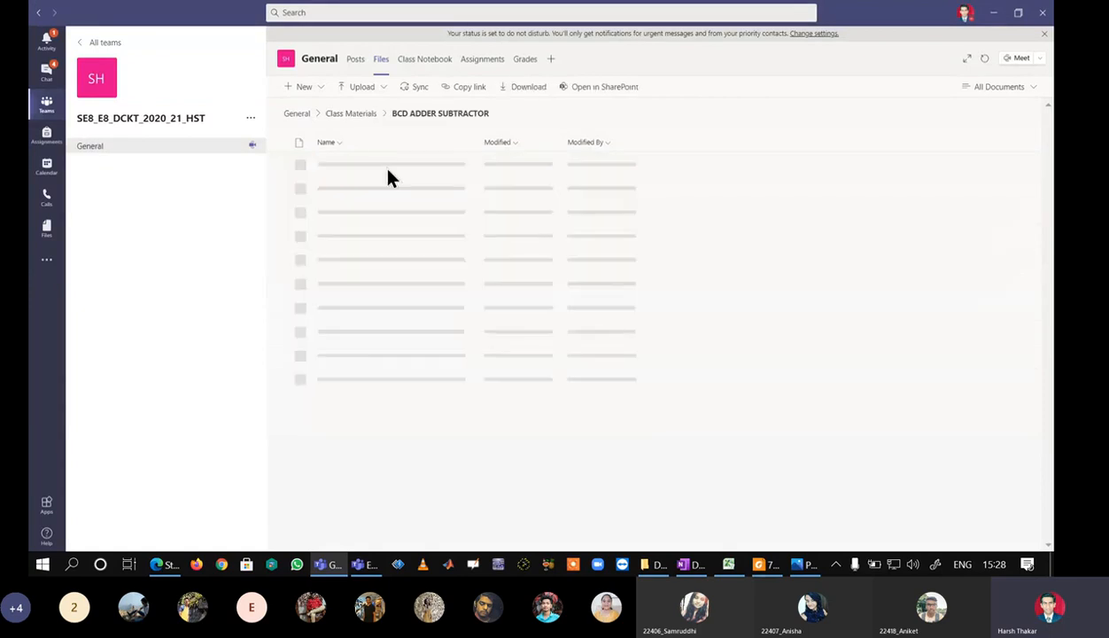
{"action": "left_click", "coordinate": [382, 98]}
{"action": "left_click", "coordinate": [379, 111]}
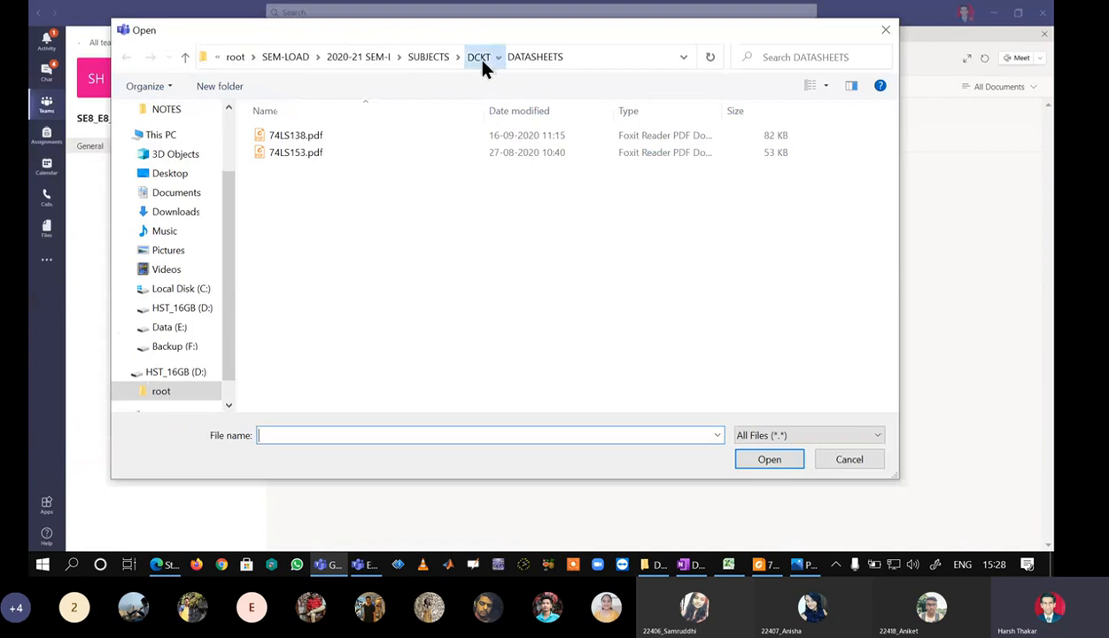
{"action": "left_click", "coordinate": [479, 58]}
{"action": "double_click", "coordinate": [310, 151]}
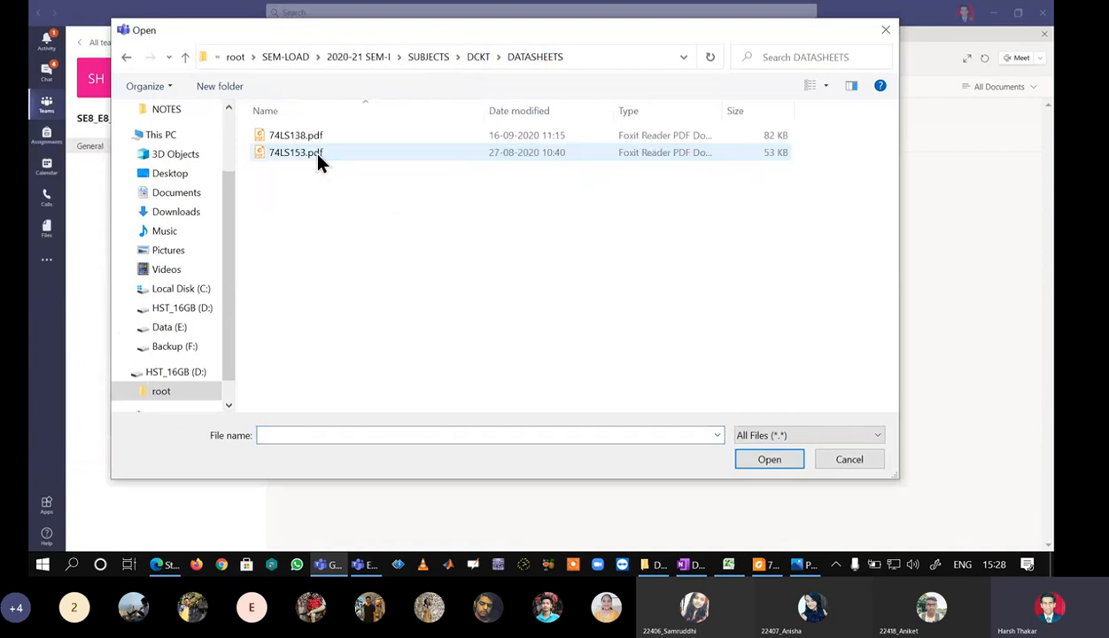
{"action": "left_click", "coordinate": [478, 57]}
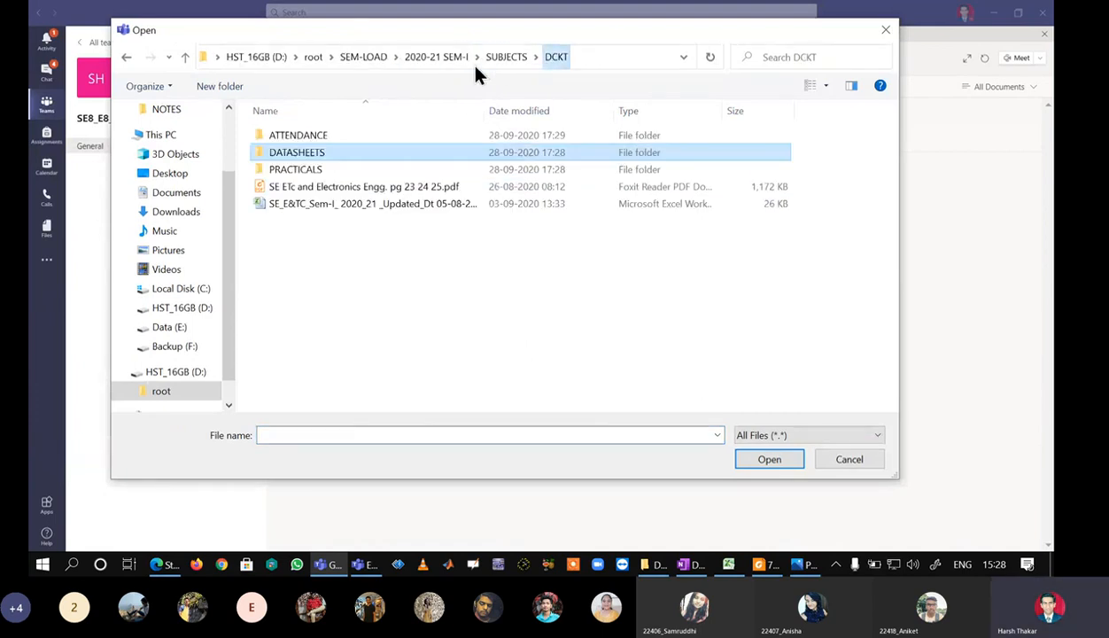
{"action": "double_click", "coordinate": [323, 168]}
{"action": "double_click", "coordinate": [322, 116]}
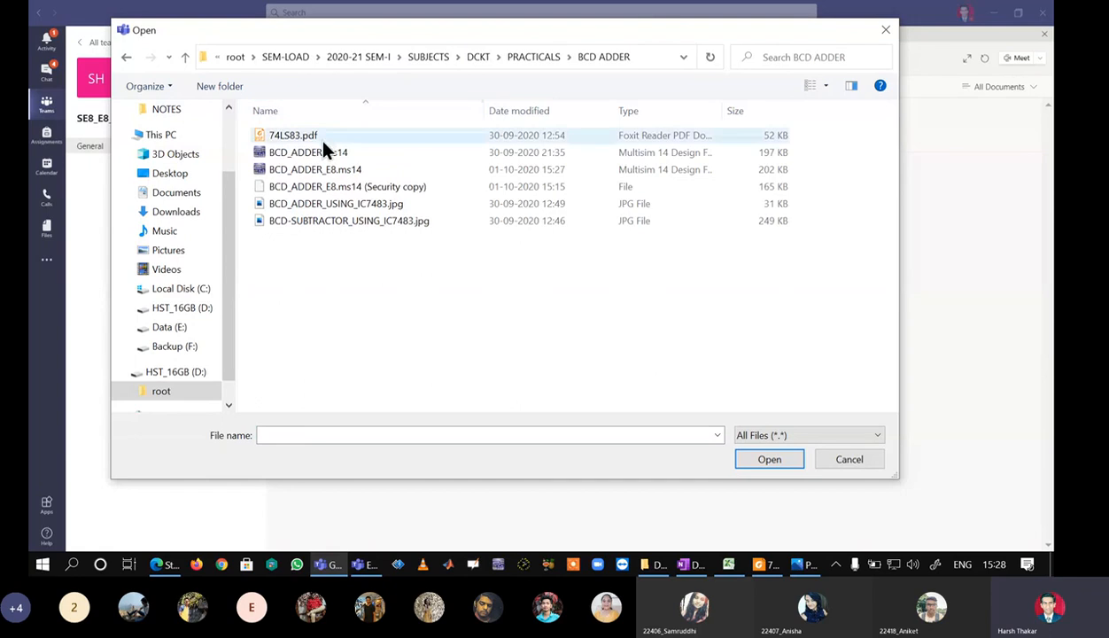
{"action": "left_click", "coordinate": [323, 142]}
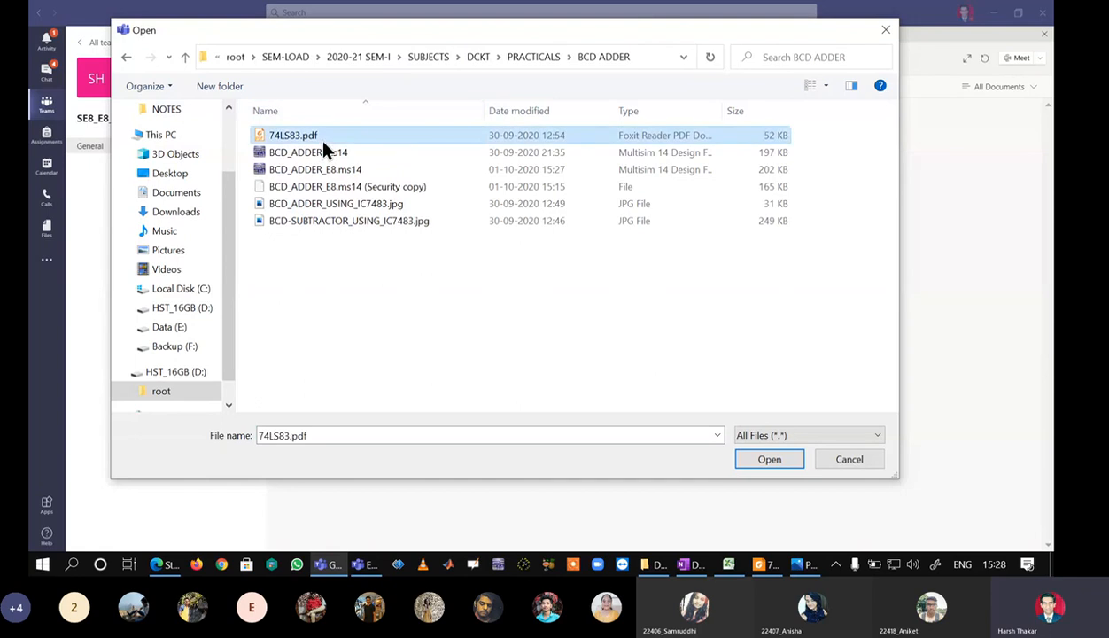
{"action": "left_click", "coordinate": [381, 204], "text": "ctrl"}
{"action": "left_click", "coordinate": [383, 222], "text": "ctrl"}
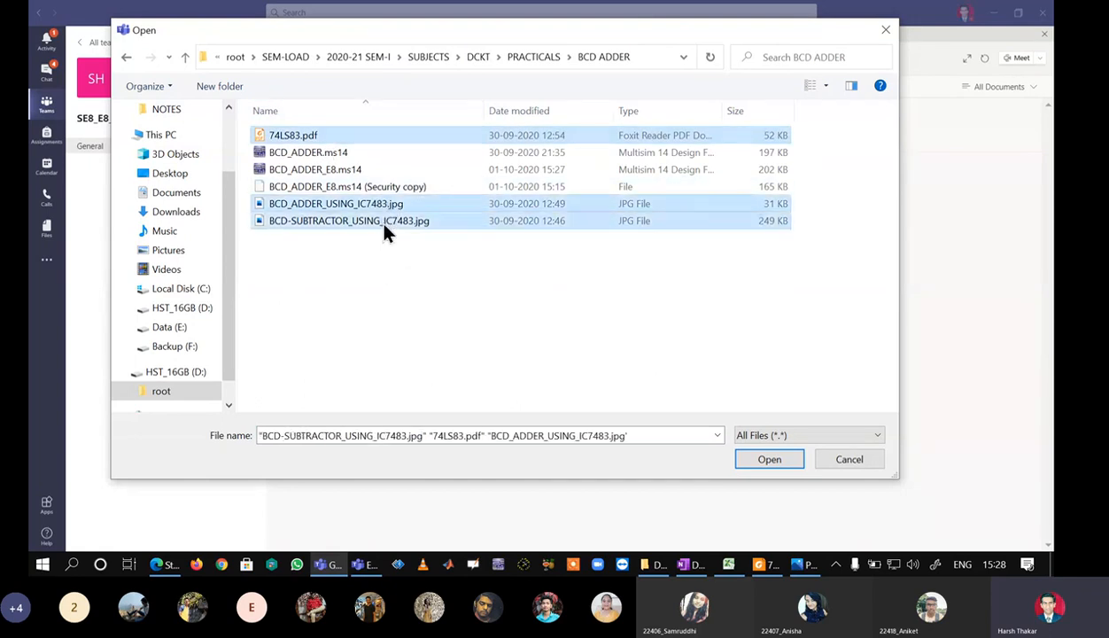
{"action": "left_click", "coordinate": [769, 459]}
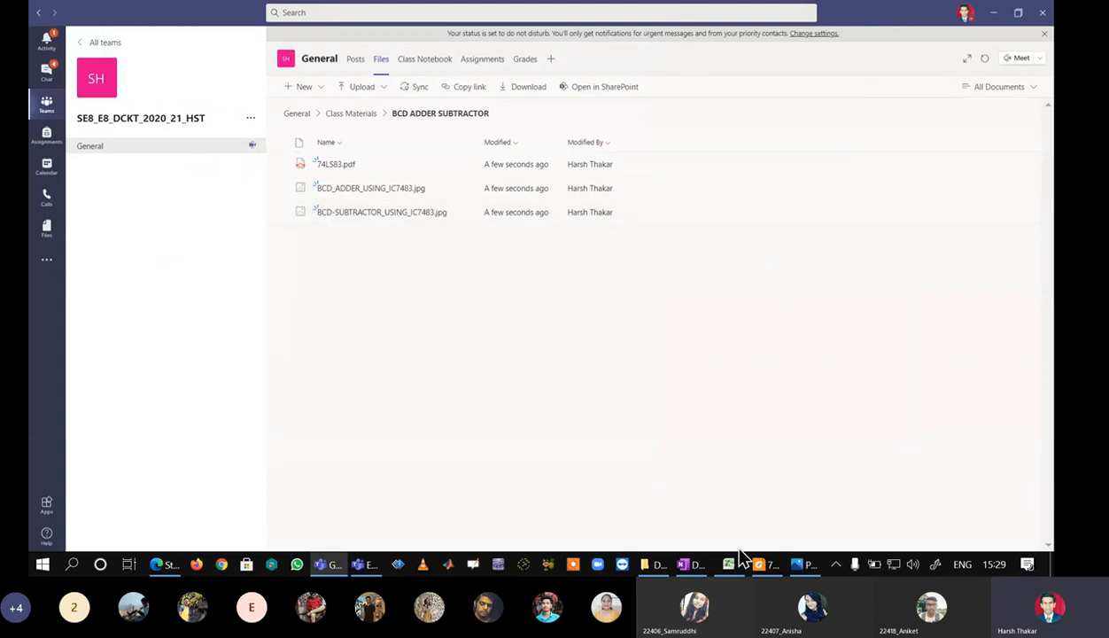
- Switch to OneNote and review the agenda and decoder notes on the E8_DCKT_01102020 page
{"action": "left_click", "coordinate": [684, 564]}
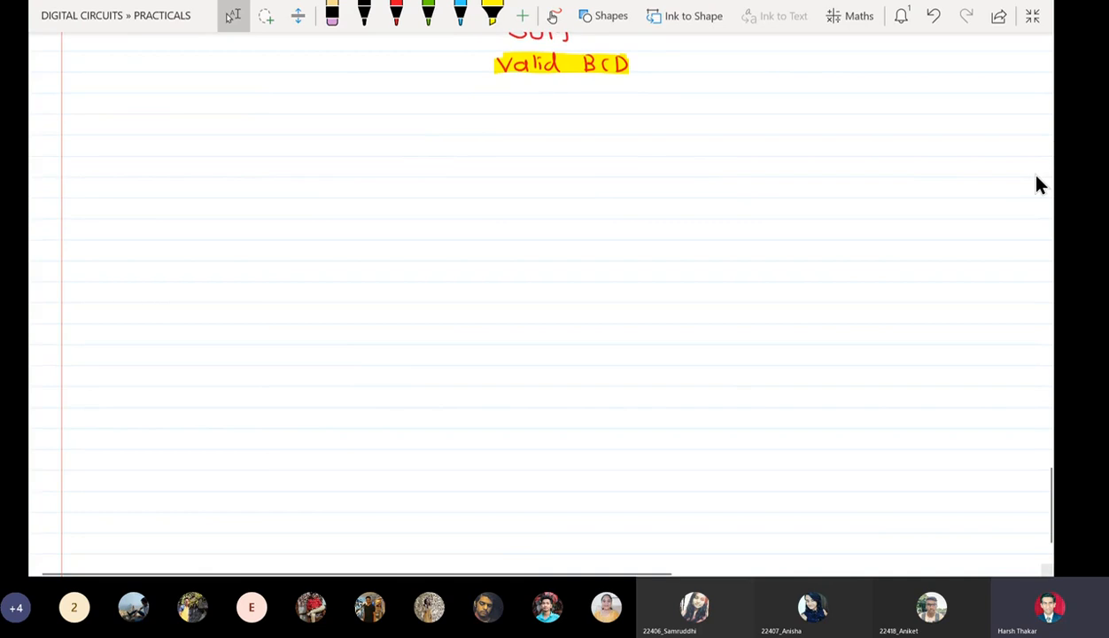
{"action": "scroll", "coordinate": [1037, 184], "scroll_direction": "up", "scroll_amount": 15}
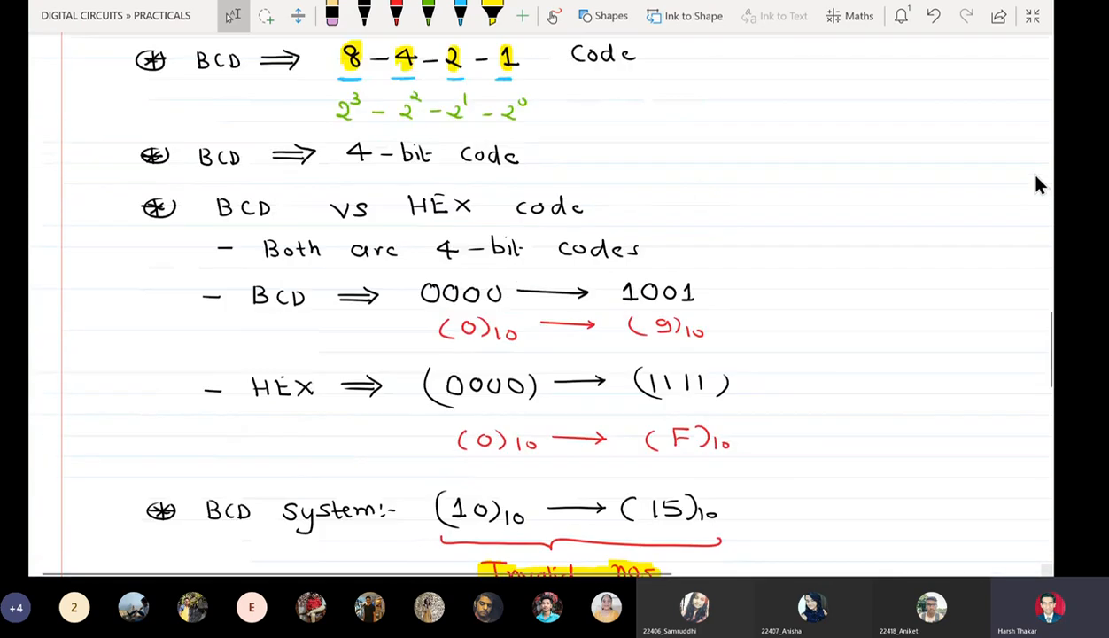
{"action": "scroll", "coordinate": [1038, 181], "scroll_direction": "up", "scroll_amount": 10}
{"action": "scroll", "coordinate": [1038, 182], "scroll_direction": "up", "scroll_amount": 10}
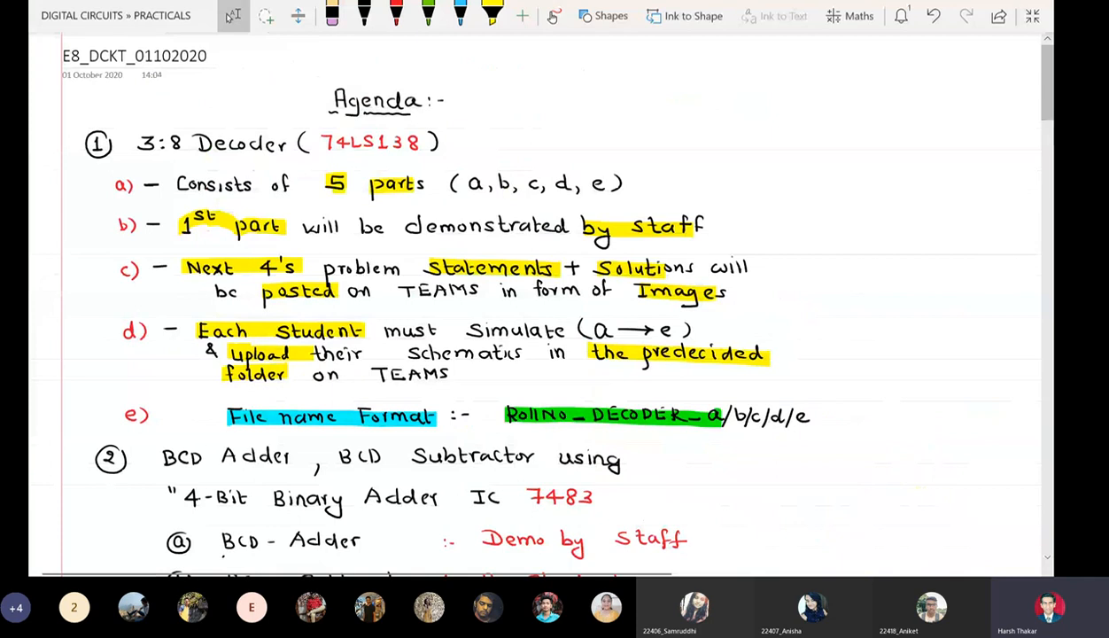
{"action": "scroll", "coordinate": [767, 288], "scroll_direction": "down", "scroll_amount": 15}
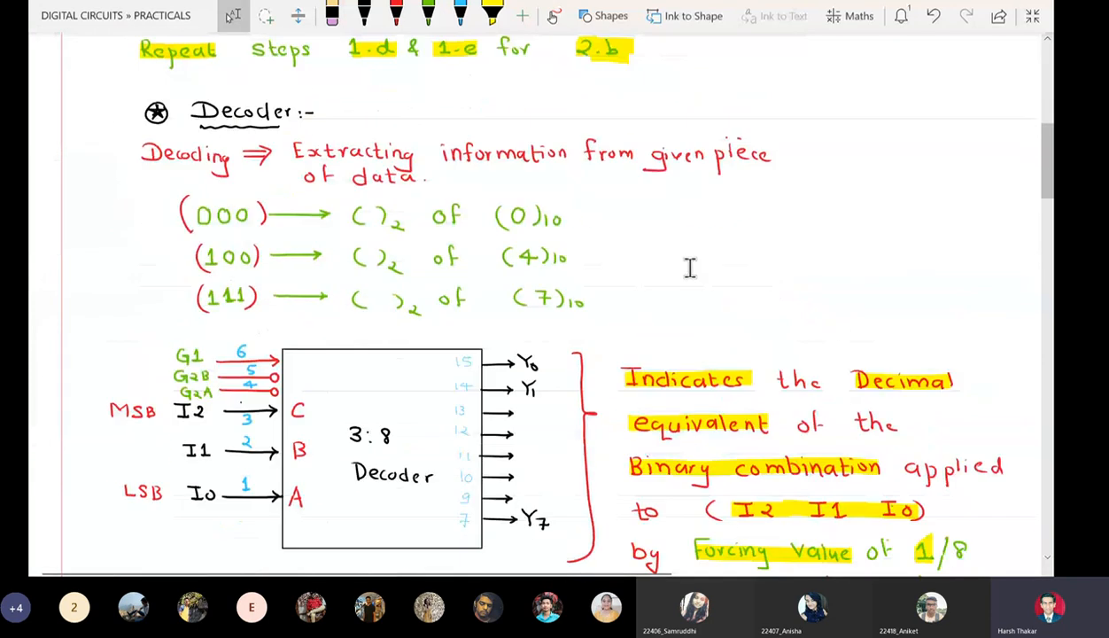
- Handwrite "USE MULTISIM 14 & Higher" in red beside the BCD 8-4-2-1 code notes and circle it
{"action": "scroll", "coordinate": [689, 269], "scroll_direction": "down", "scroll_amount": 5}
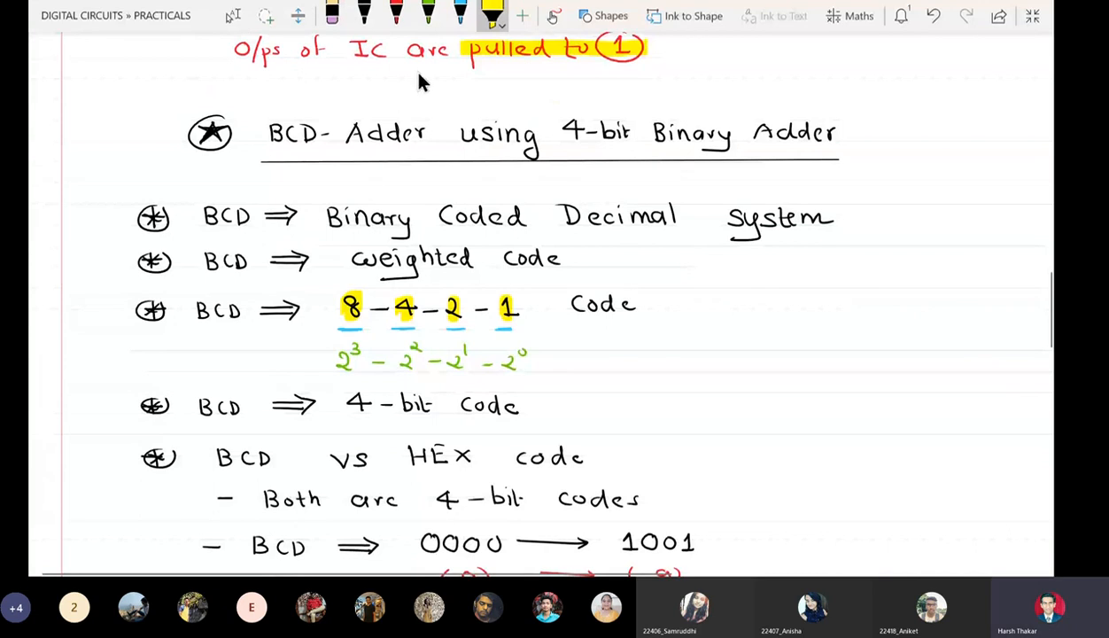
{"action": "left_click", "coordinate": [396, 15]}
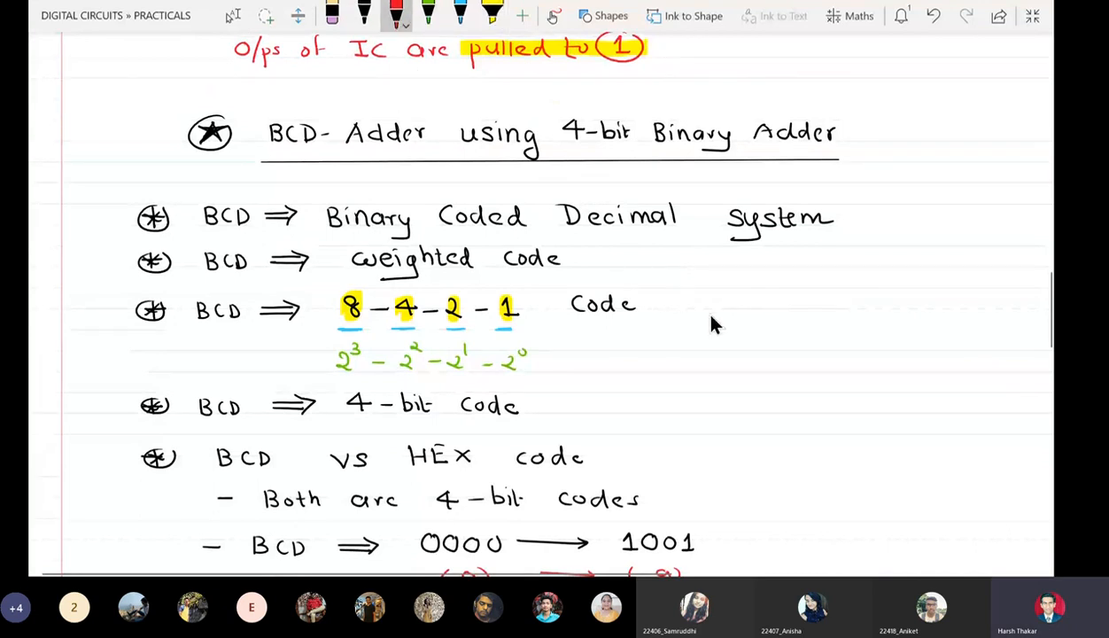
{"action": "mouse_move", "coordinate": [710, 310]}
{"action": "left_mouse_down"}
{"action": "mouse_move", "coordinate": [713, 326]}
{"action": "mouse_move", "coordinate": [724, 314]}
{"action": "mouse_move", "coordinate": [760, 322]}
{"action": "left_mouse_up"}
{"action": "left_click_drag", "start_coordinate": [707, 355], "coordinate": [710, 357]}
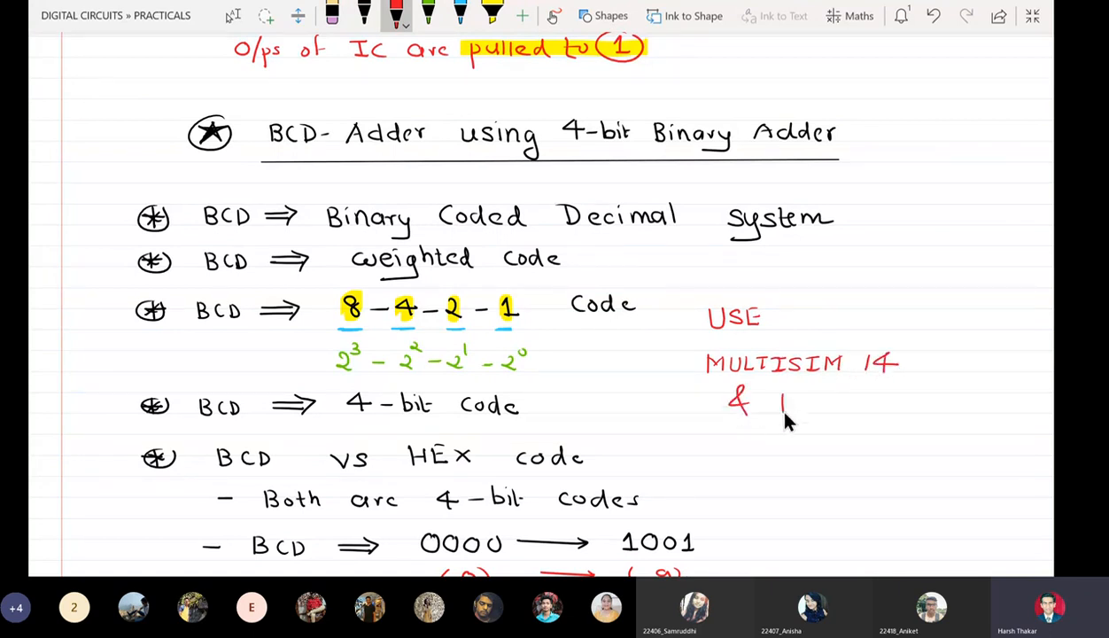
{"action": "mouse_move", "coordinate": [811, 411]}
{"action": "left_mouse_down"}
{"action": "mouse_move", "coordinate": [794, 426]}
{"action": "mouse_move", "coordinate": [862, 398]}
{"action": "left_mouse_up"}
{"action": "mouse_move", "coordinate": [871, 310]}
{"action": "left_mouse_down"}
{"action": "mouse_move", "coordinate": [713, 285]}
{"action": "mouse_move", "coordinate": [828, 449]}
{"action": "mouse_move", "coordinate": [912, 333]}
{"action": "left_mouse_up"}
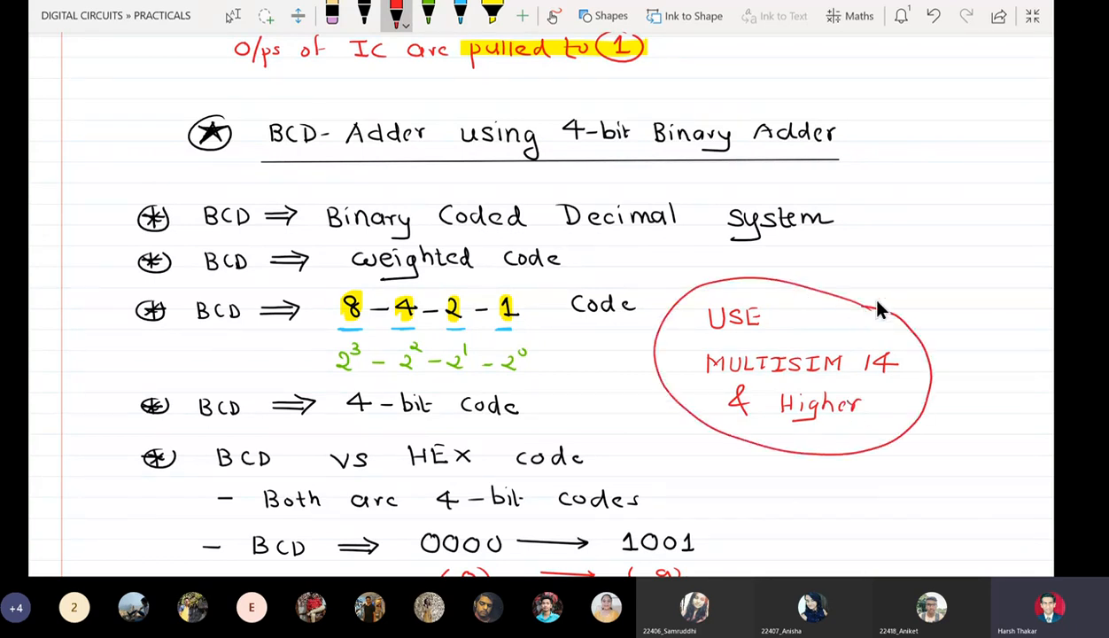
{"action": "key", "text": "Escape"}
- Leave the full-screen view and print the current page to PDF as E8_DCKT_01102020 in the PRACTICALS NOTES folder
{"action": "scroll", "coordinate": [589, 277], "scroll_direction": "up", "scroll_amount": 15}
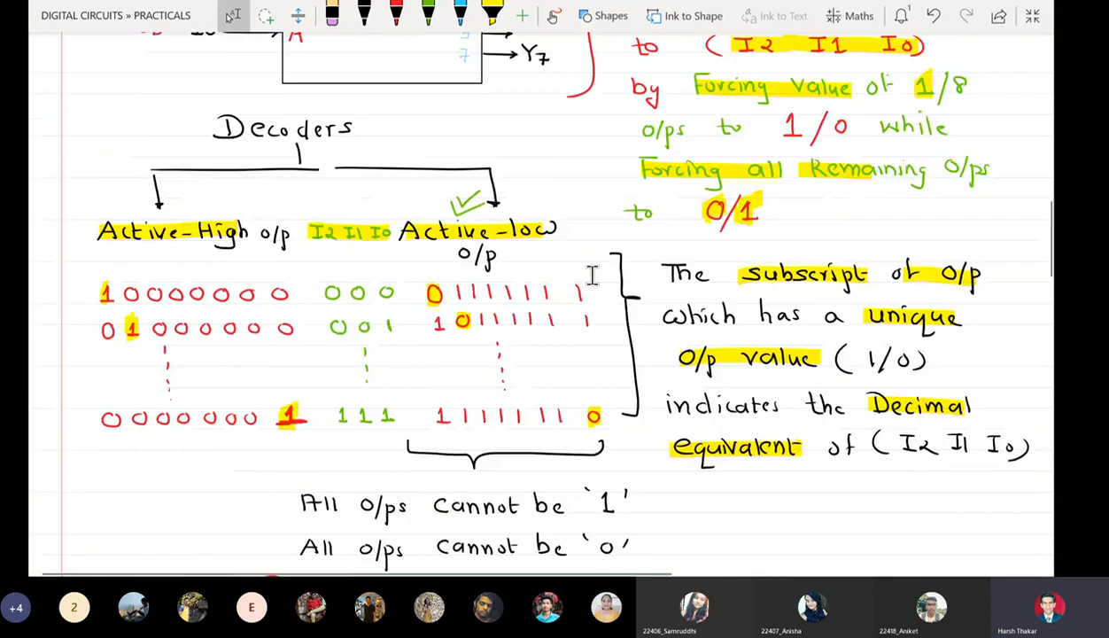
{"action": "scroll", "coordinate": [704, 138], "scroll_direction": "up", "scroll_amount": 1}
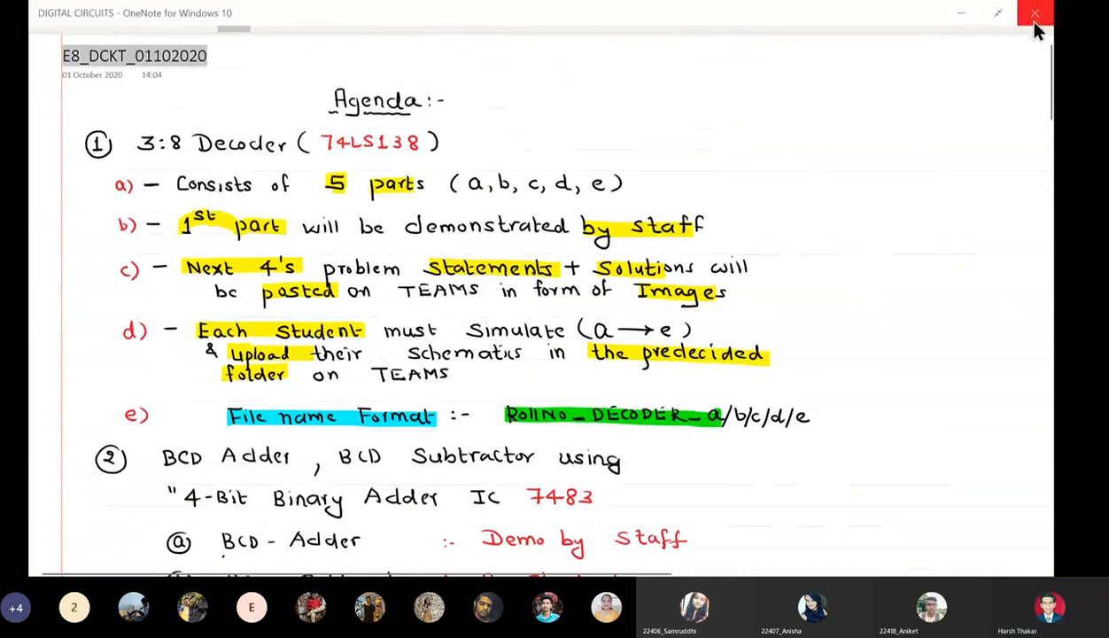
{"action": "left_click", "coordinate": [1031, 18]}
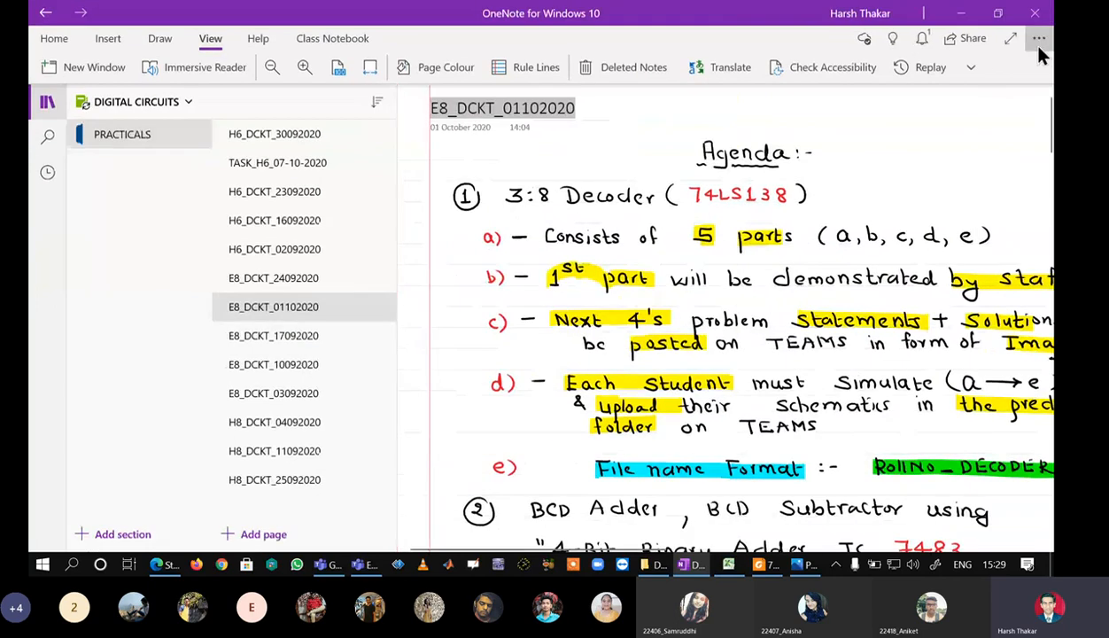
{"action": "left_click", "coordinate": [1038, 38]}
{"action": "left_click", "coordinate": [1011, 71]}
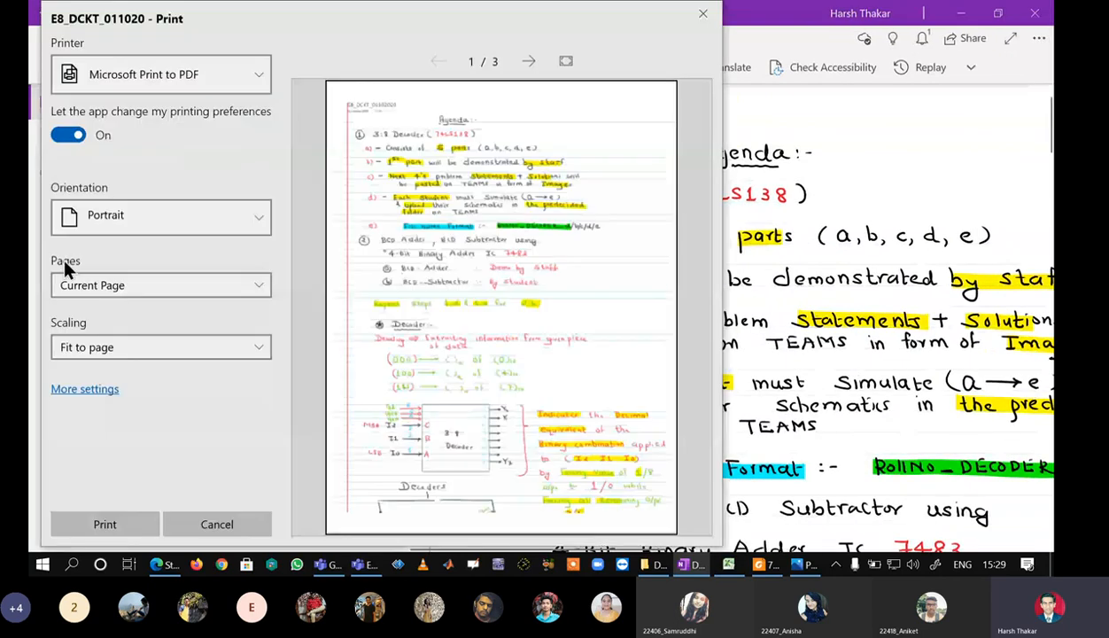
{"action": "left_click", "coordinate": [120, 525]}
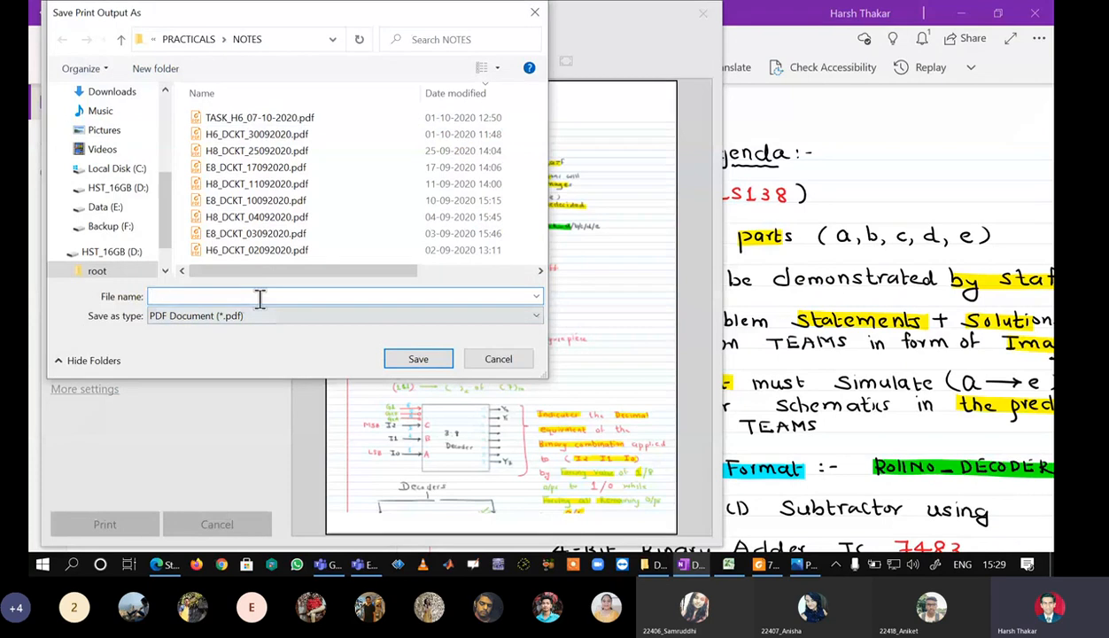
{"action": "type", "text": "E8_DCKT_01102020"}
{"action": "left_click", "coordinate": [393, 356]}
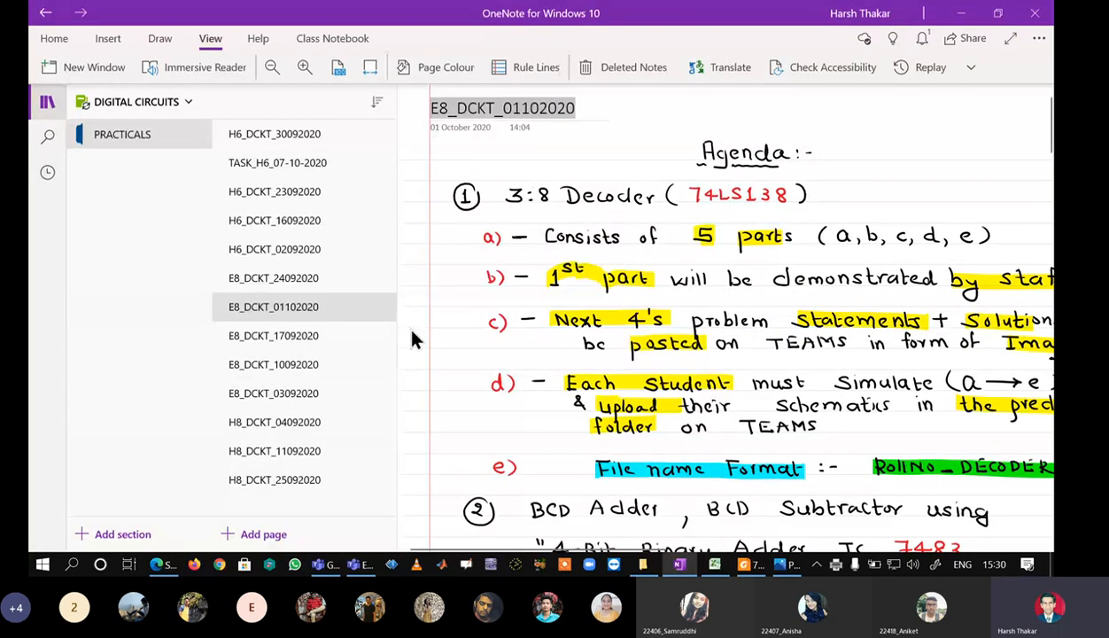
- Switch to File Explorer and go to the NOTES folder inside DCKT PRACTICALS
{"action": "left_click", "coordinate": [643, 564]}
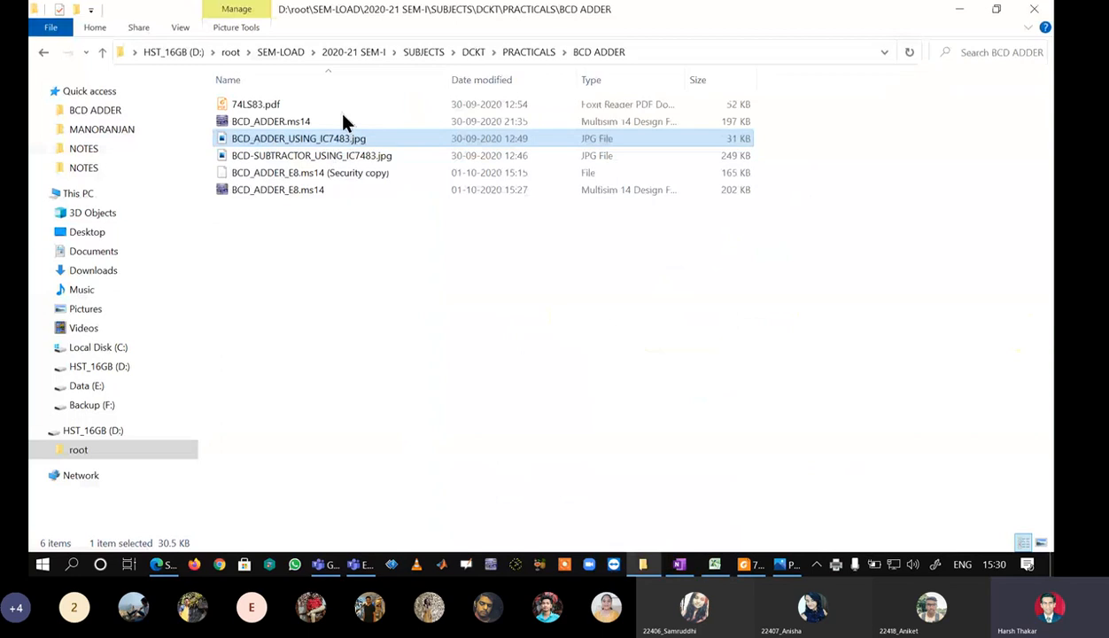
{"action": "left_click", "coordinate": [474, 51]}
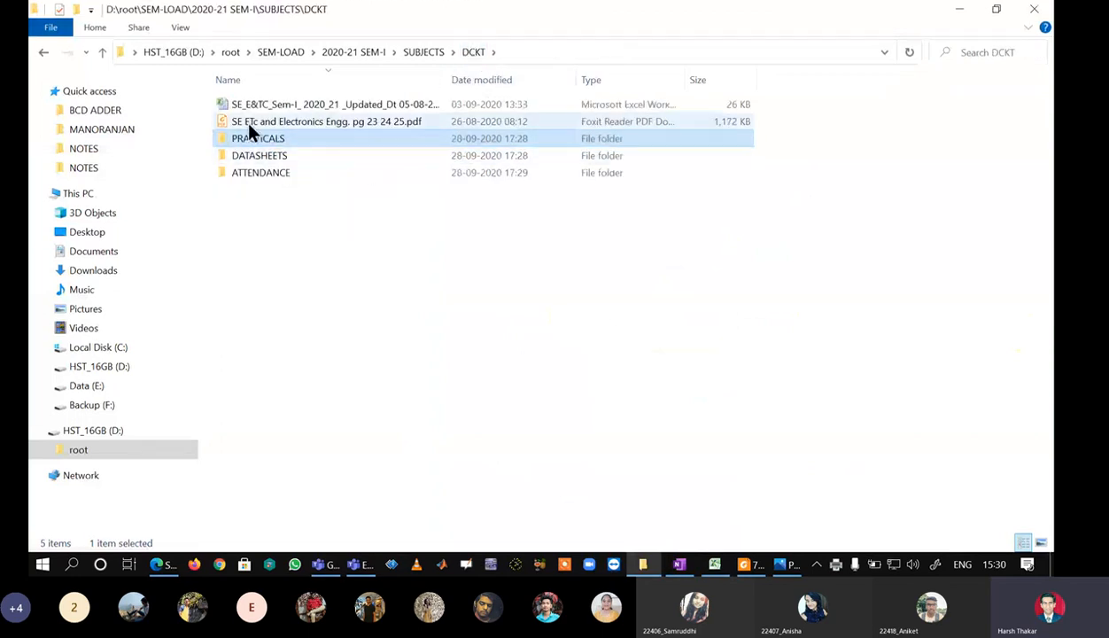
{"action": "left_click", "coordinate": [408, 51]}
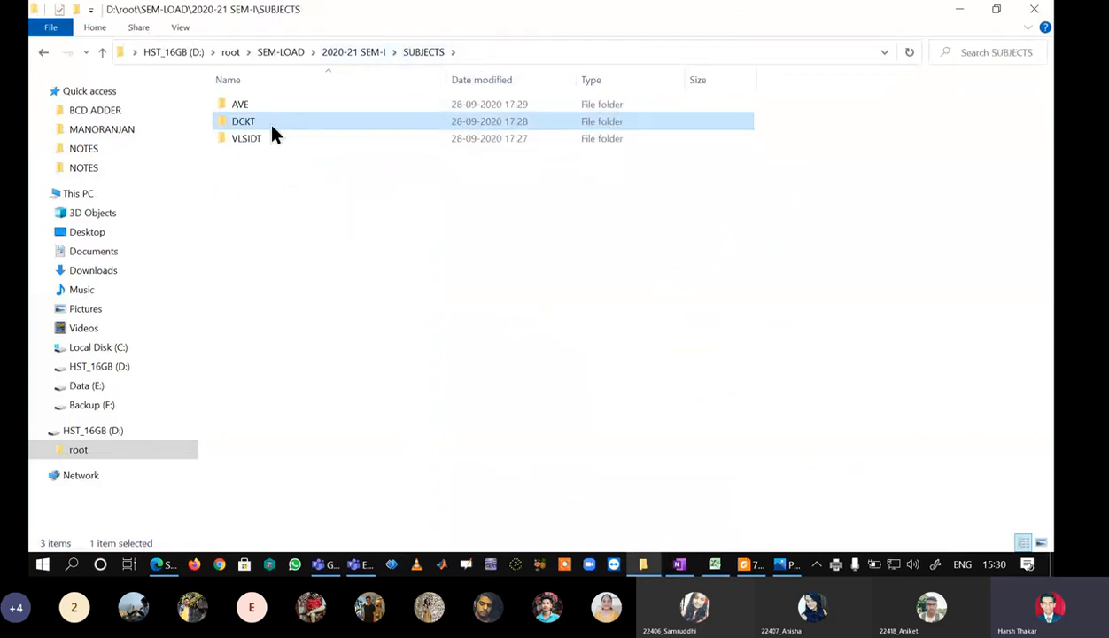
{"action": "double_click", "coordinate": [270, 125]}
{"action": "double_click", "coordinate": [258, 137]}
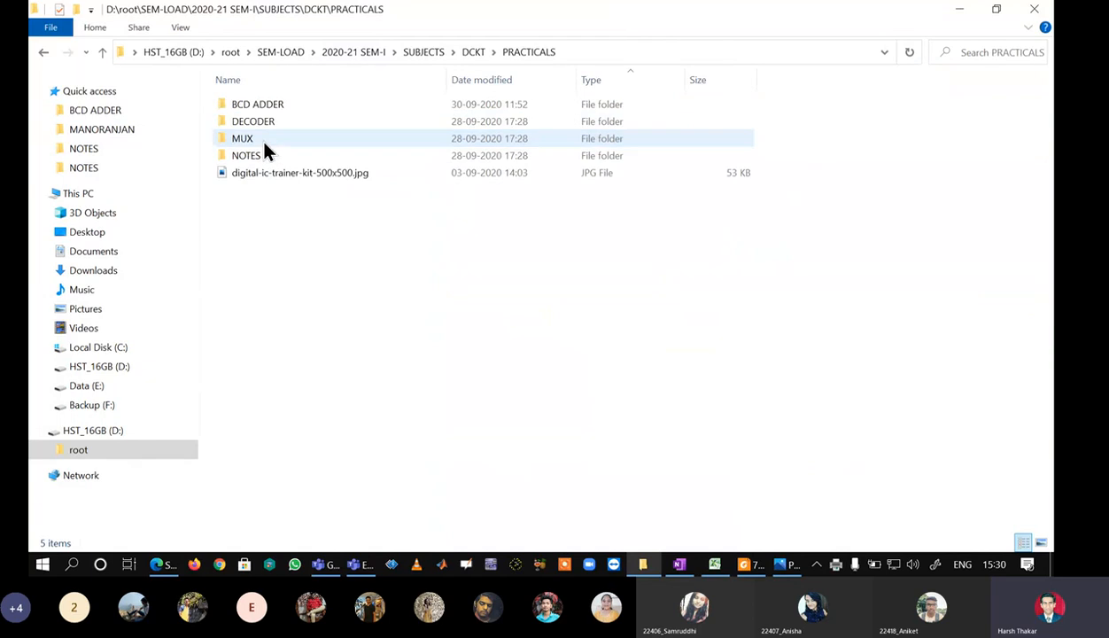
{"action": "double_click", "coordinate": [263, 155]}
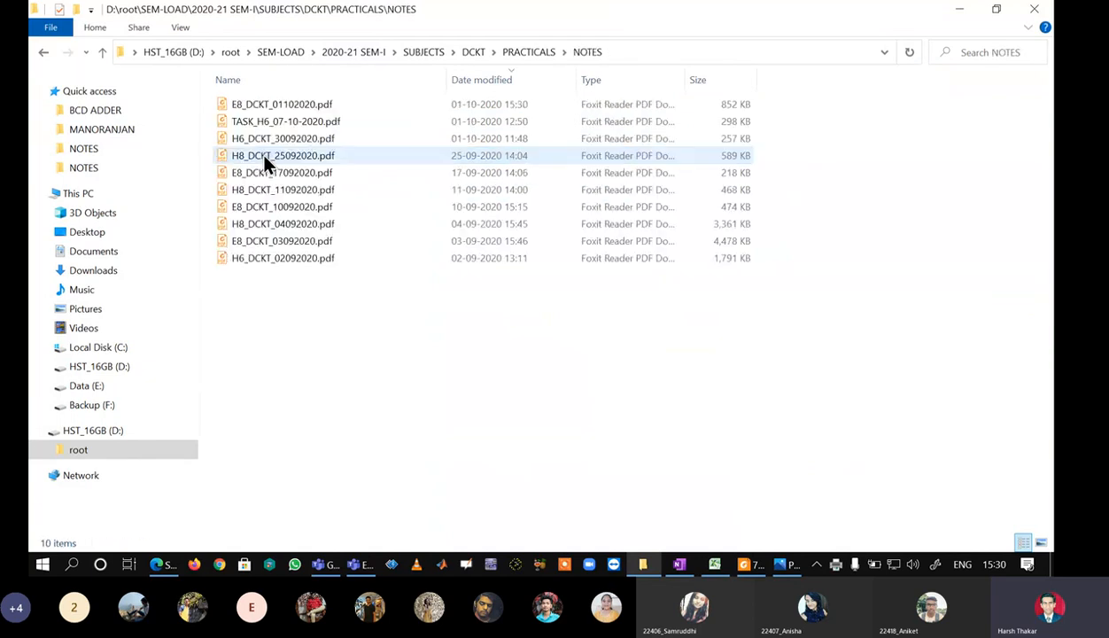
- Open E8_DCKT_01102020.pdf and check its pages from the agenda through the BCD adder notes
{"action": "double_click", "coordinate": [311, 105]}
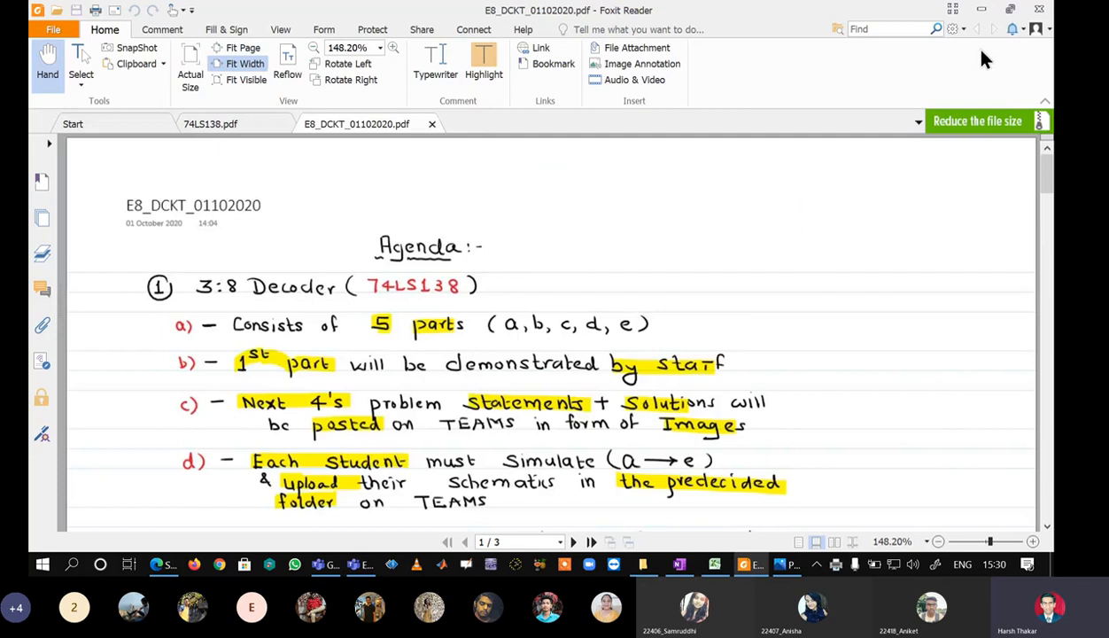
{"action": "scroll", "coordinate": [799, 265], "scroll_direction": "down", "scroll_amount": 15}
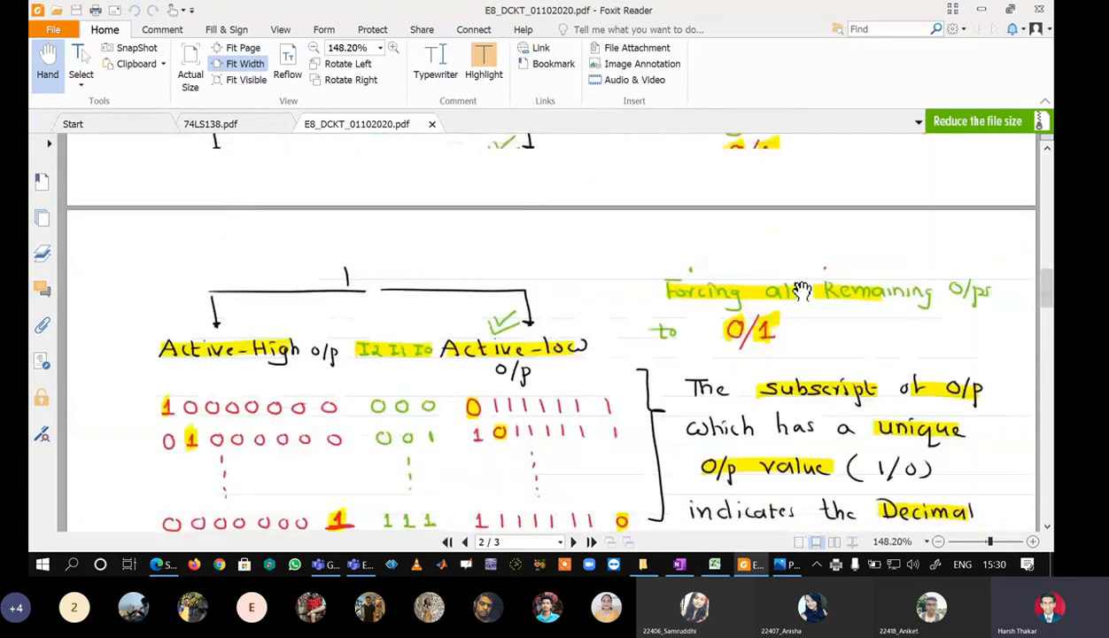
{"action": "scroll", "coordinate": [801, 291], "scroll_direction": "down", "scroll_amount": 12}
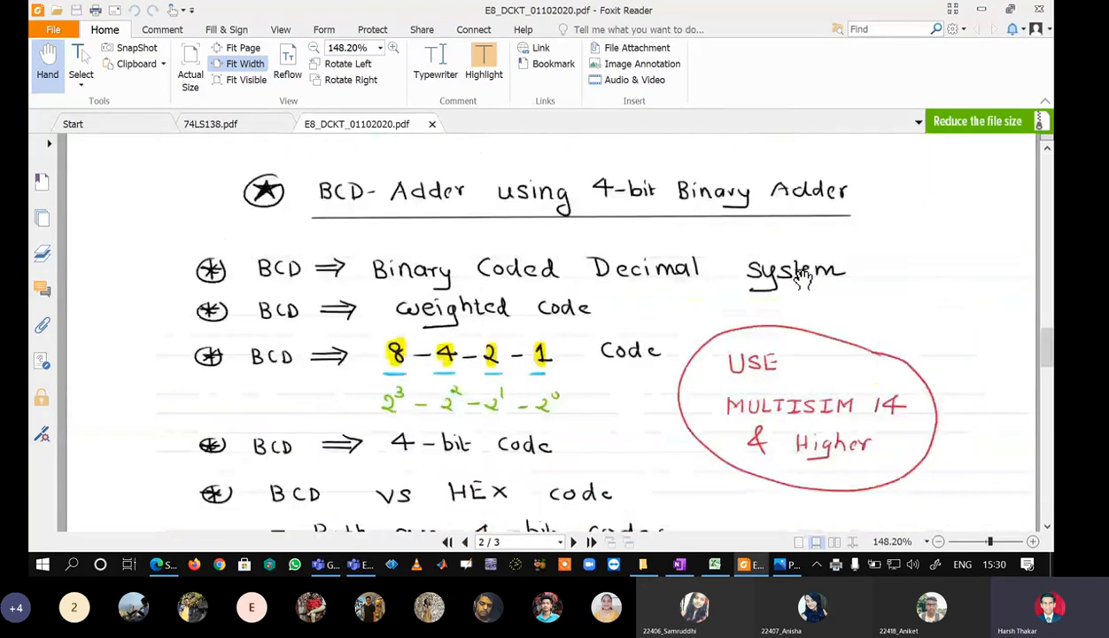
- Close the PDF reader with its open documents and switch to the E8_DCKT_PRACTICALS meeting in Teams
{"action": "left_click", "coordinate": [1039, 9]}
{"action": "left_click", "coordinate": [549, 296]}
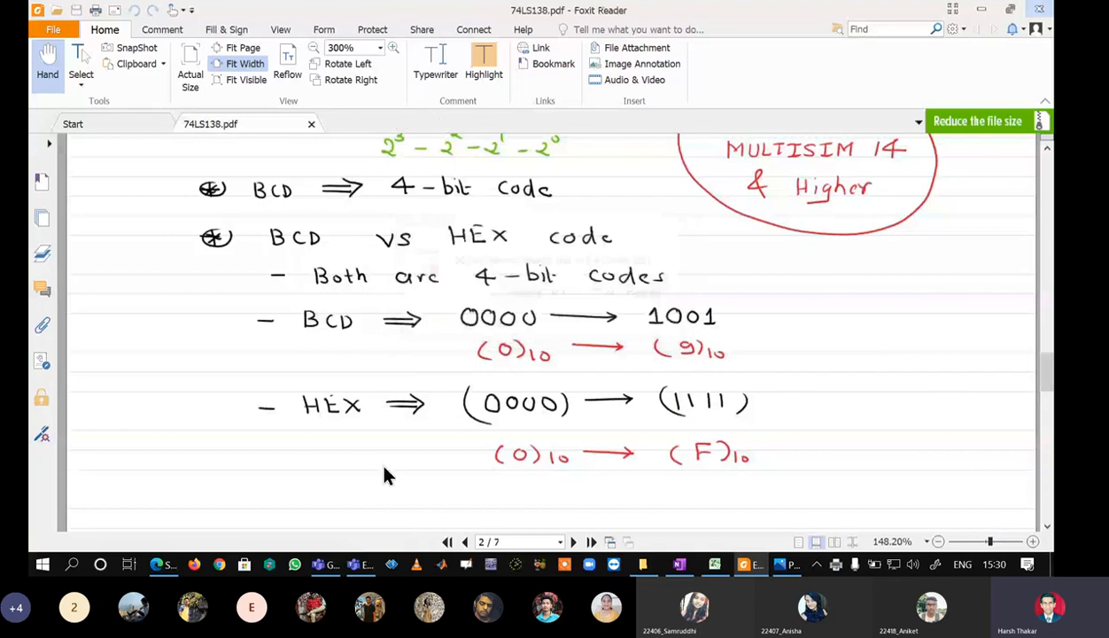
{"action": "key", "text": "alt+Tab"}
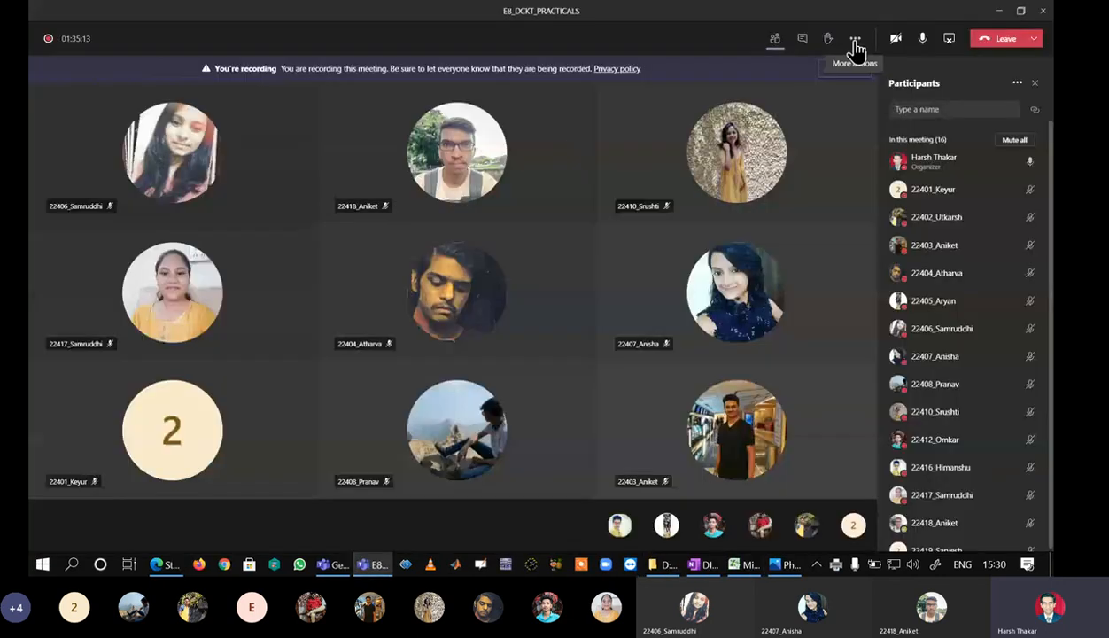